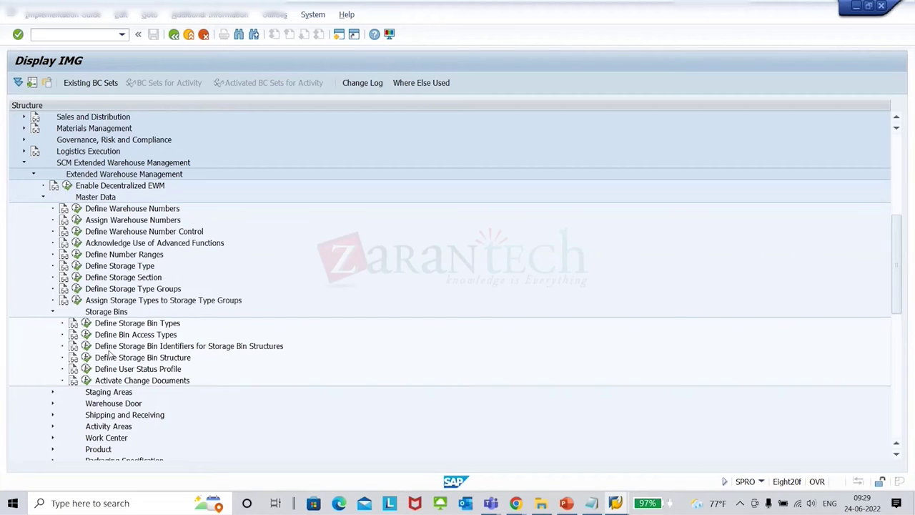
Step: Open the storage bin type definitions and examine the weight, volume, capacity and dimension fields of YB01 in warehouse 1710
{"action": "left_click", "coordinate": [85, 322]}
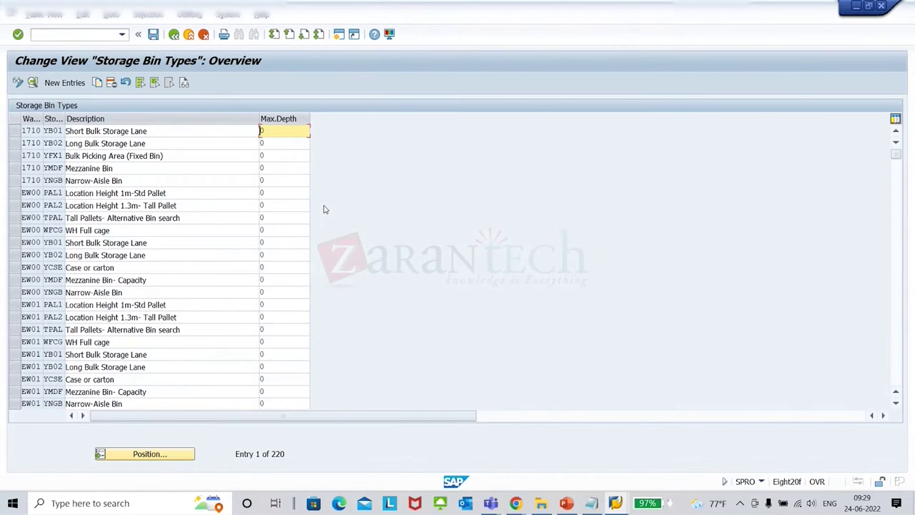
{"action": "double_click", "coordinate": [229, 136]}
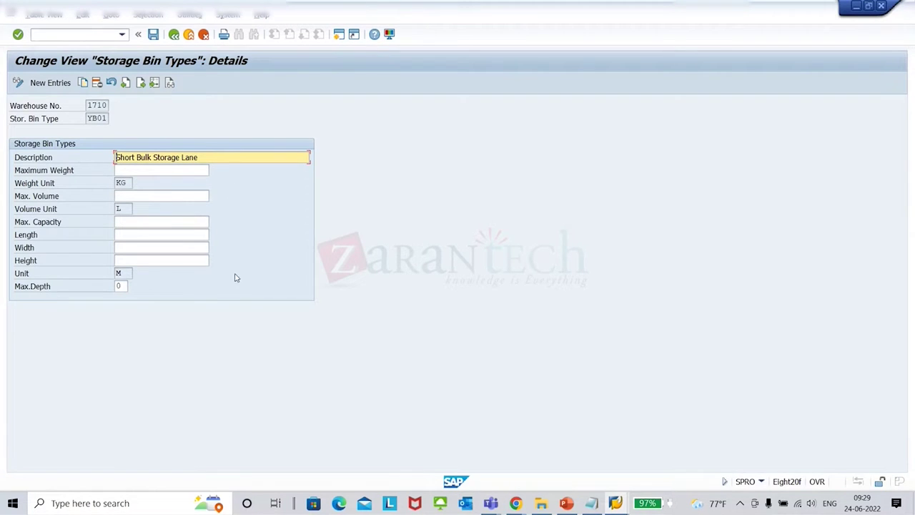
{"action": "left_click", "coordinate": [133, 172]}
{"action": "left_click", "coordinate": [136, 196]}
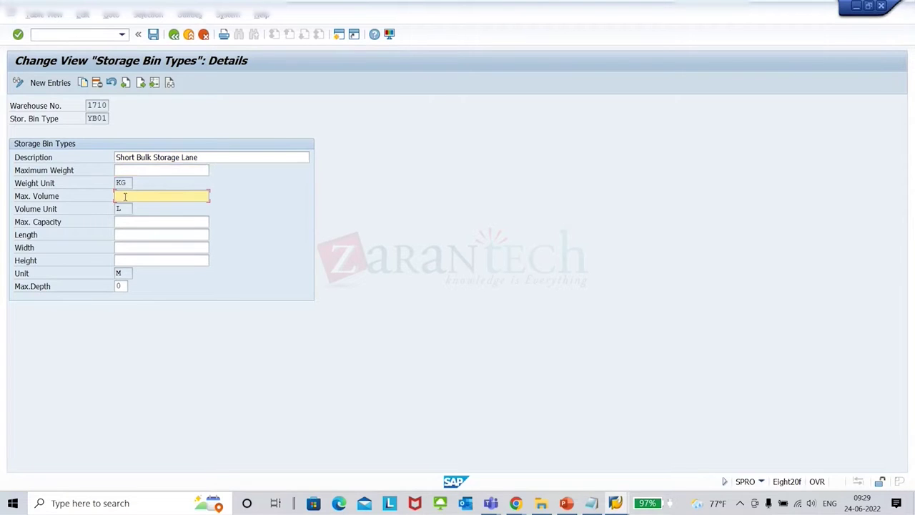
{"action": "left_click", "coordinate": [131, 236]}
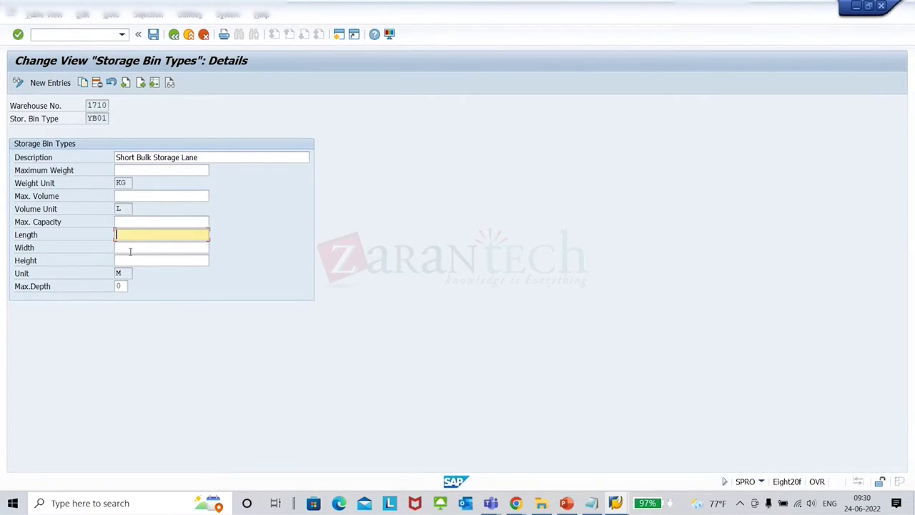
{"action": "left_click", "coordinate": [131, 249]}
{"action": "key", "text": "Tab"}
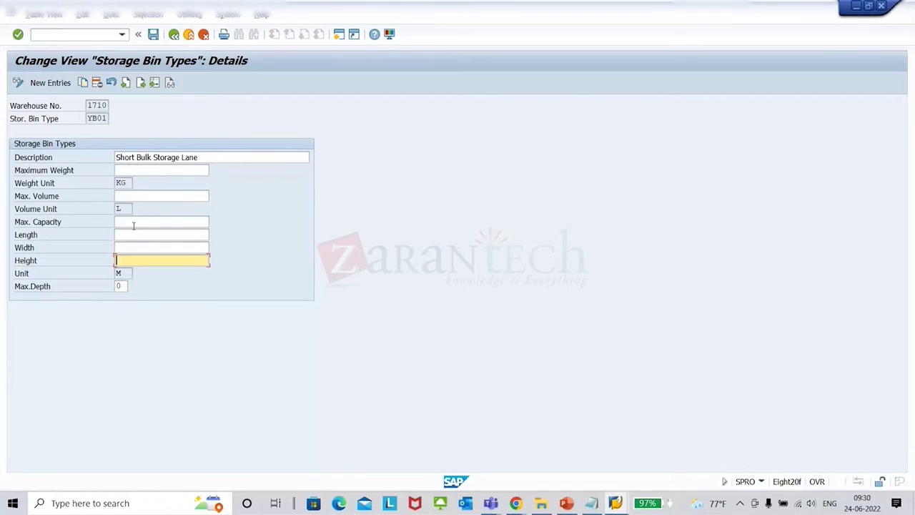
{"action": "left_click", "coordinate": [126, 224]}
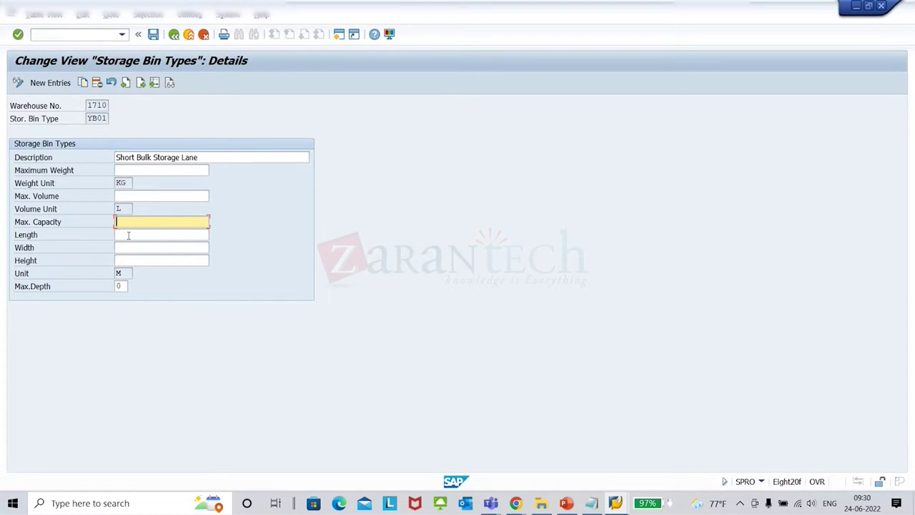
{"action": "left_click", "coordinate": [129, 235]}
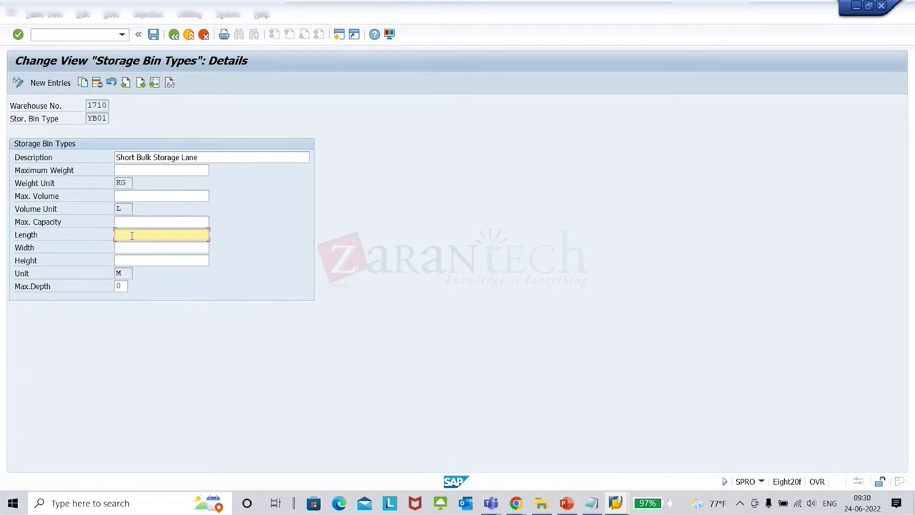
Step: Check the weight, volume and dimension units of bin type YB01, and return to the IMG structure
{"action": "left_click", "coordinate": [129, 183]}
{"action": "left_click", "coordinate": [123, 208]}
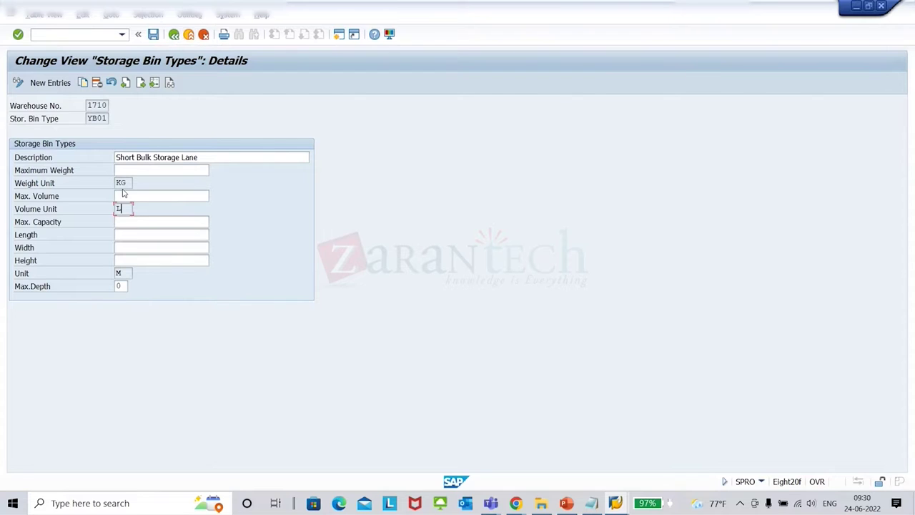
{"action": "left_click", "coordinate": [128, 273]}
{"action": "left_click_drag", "start_coordinate": [128, 273], "coordinate": [1, 279]}
{"action": "key", "text": "Right"}
{"action": "left_click", "coordinate": [173, 37]}
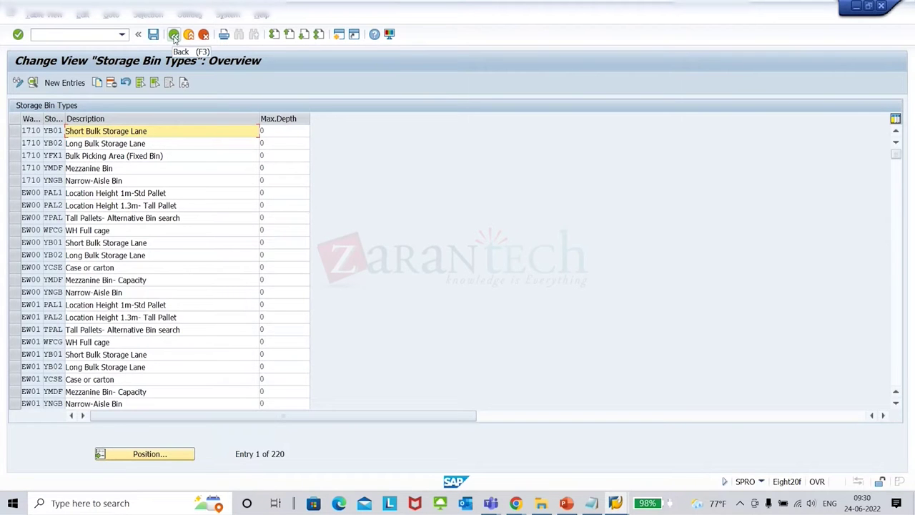
{"action": "left_click", "coordinate": [174, 36]}
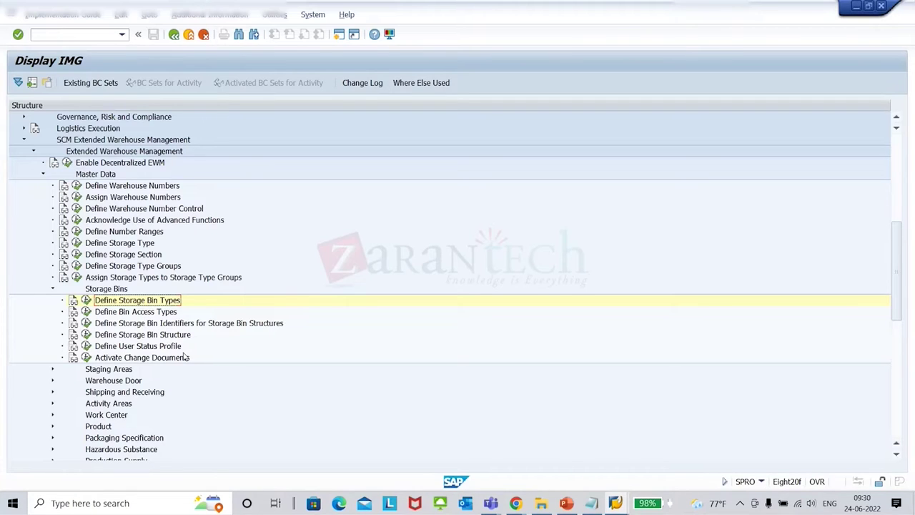
Step: Open the storage bin identifier definitions, examine warehouse 1710's aisle, stack, level, bin and depth identifiers, and return to the IMG structure
{"action": "left_click", "coordinate": [86, 323]}
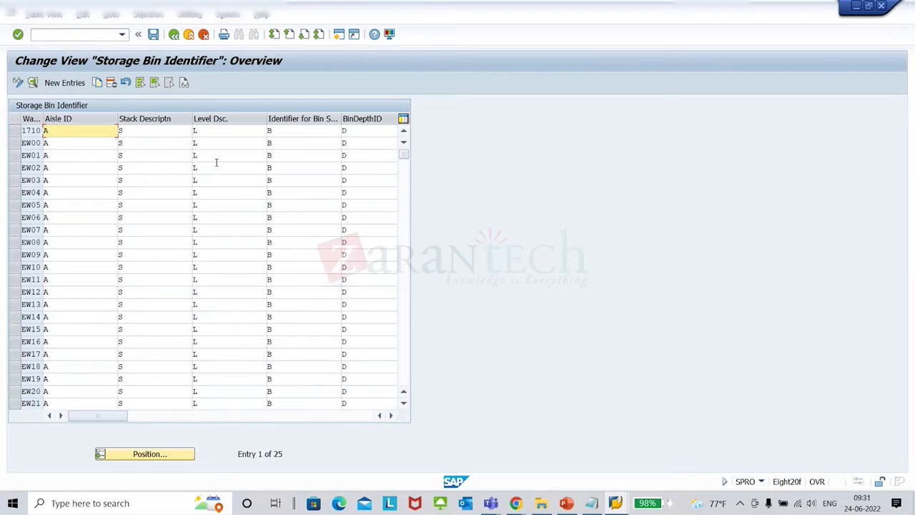
{"action": "left_click", "coordinate": [323, 131]}
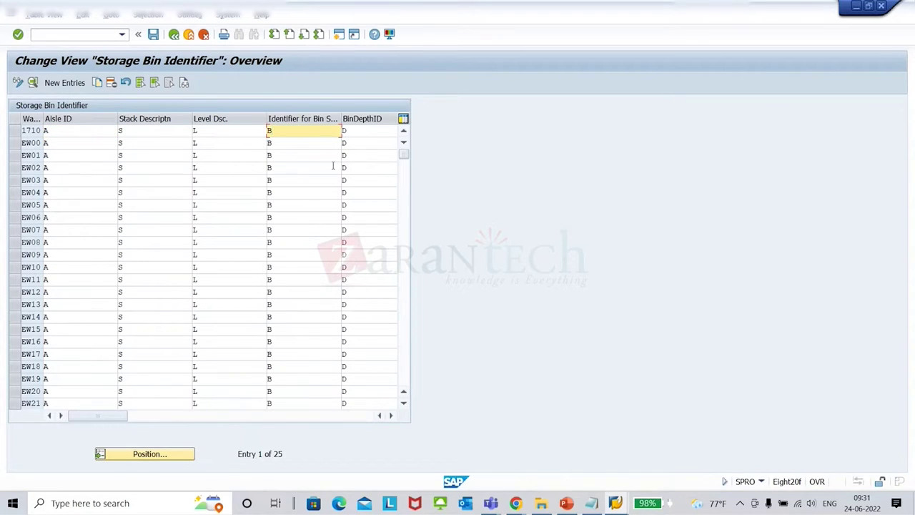
{"action": "left_click", "coordinate": [329, 230]}
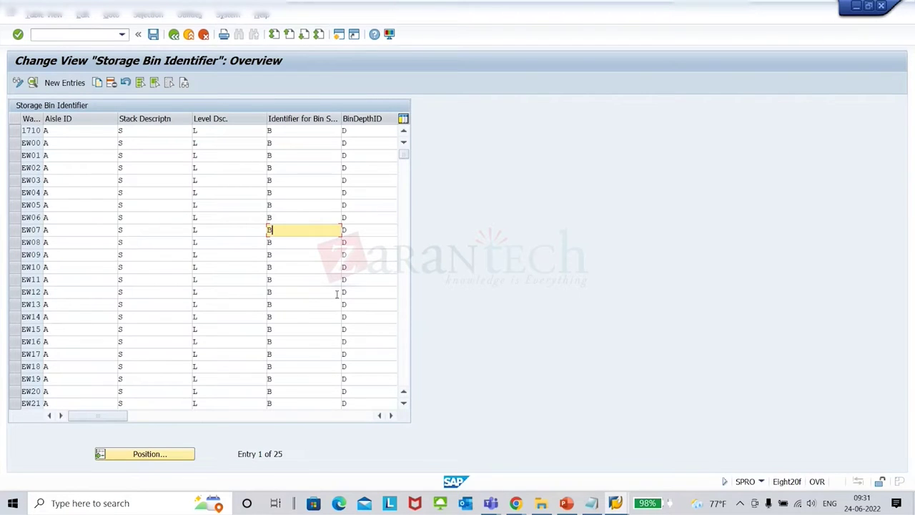
{"action": "left_click", "coordinate": [159, 233]}
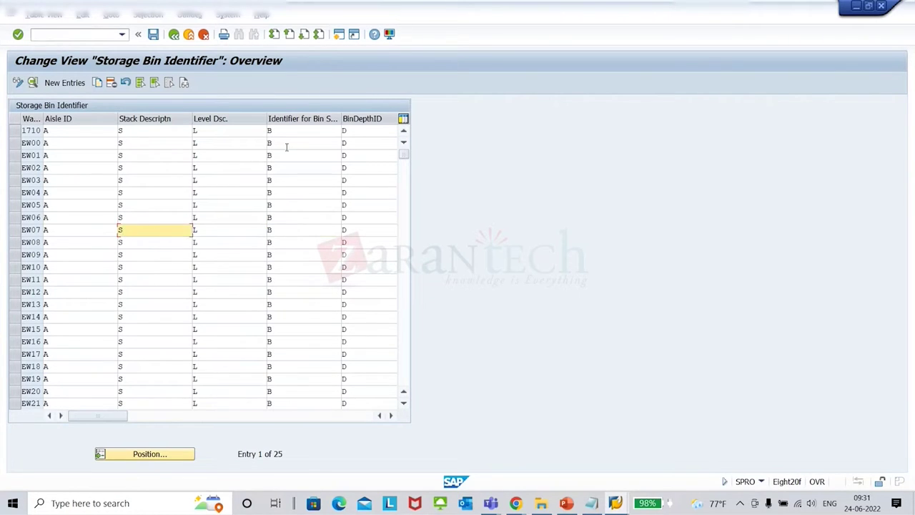
{"action": "left_click", "coordinate": [78, 132]}
{"action": "left_click", "coordinate": [138, 132]}
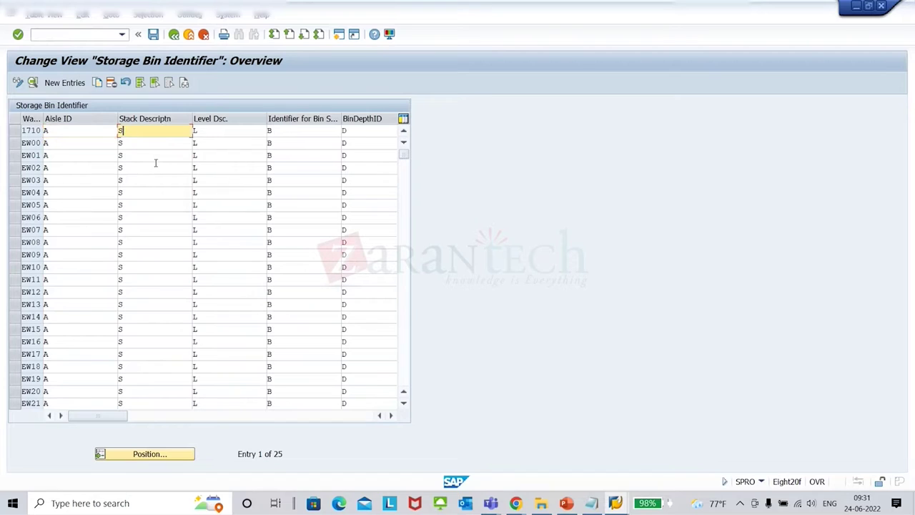
{"action": "left_click", "coordinate": [214, 131]}
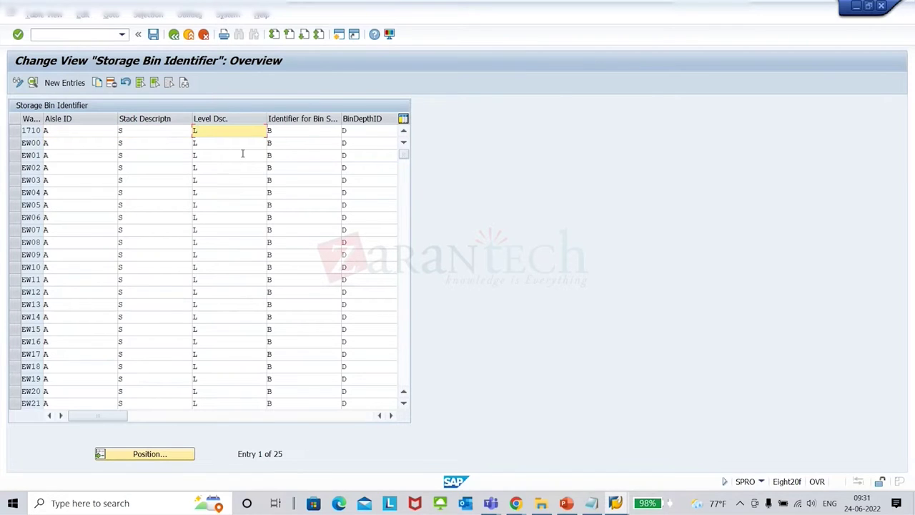
{"action": "left_click", "coordinate": [304, 132]}
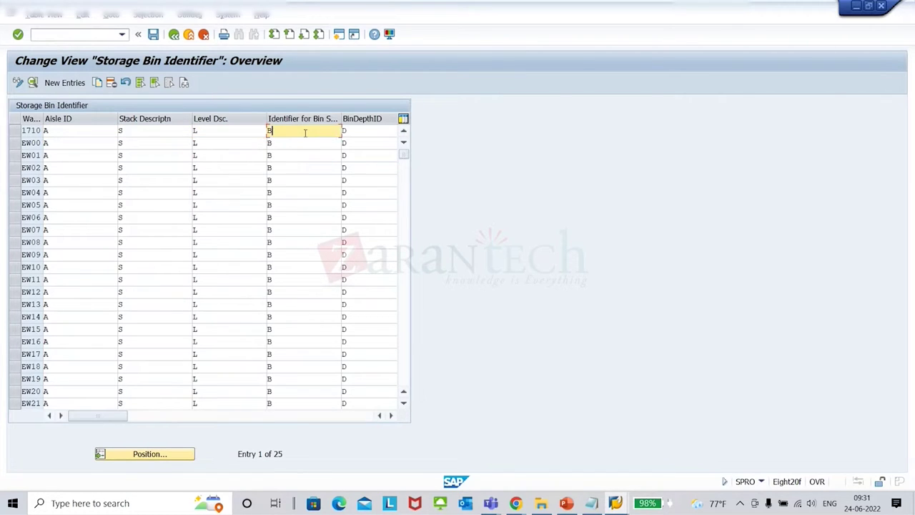
{"action": "left_click", "coordinate": [366, 133]}
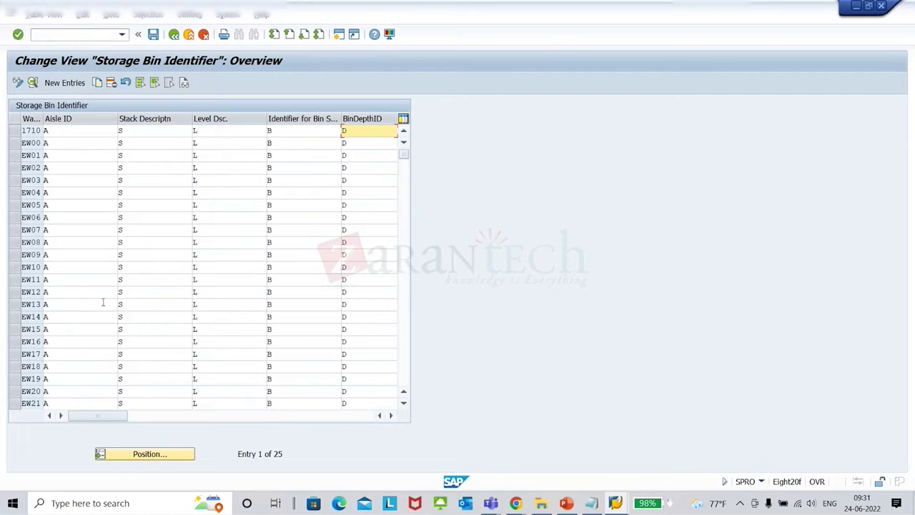
{"action": "left_click", "coordinate": [390, 414]}
{"action": "left_click", "coordinate": [391, 415]}
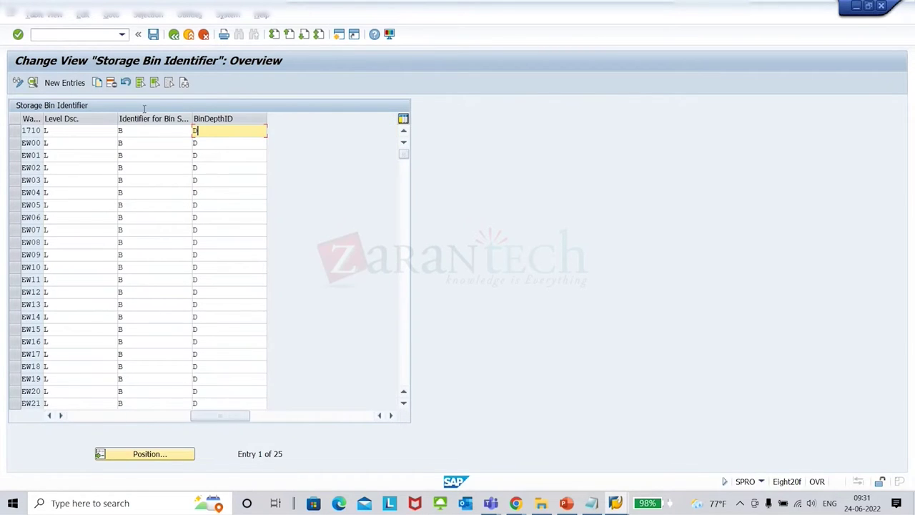
{"action": "left_click", "coordinate": [173, 37]}
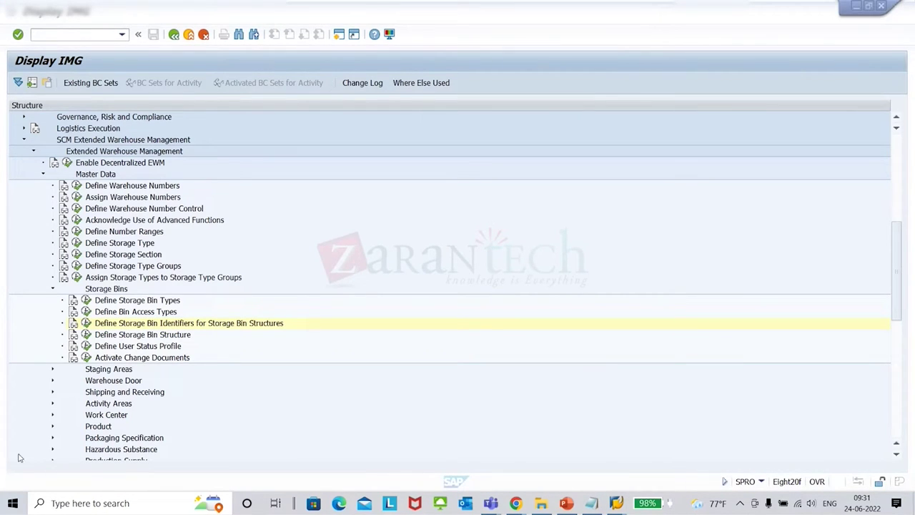
Step: Open the storage bin structure definitions and examine the structure in the details of warehouse 1710, sequence number 001
{"action": "left_click", "coordinate": [86, 334]}
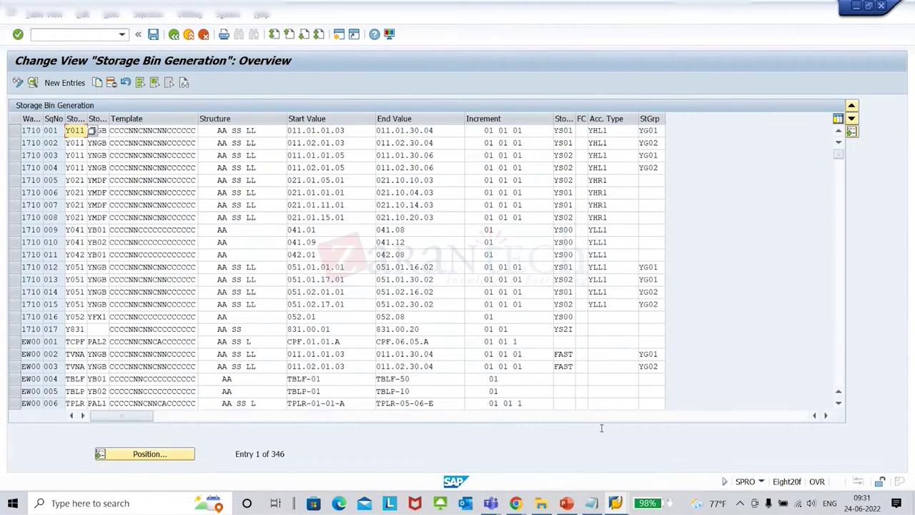
{"action": "double_click", "coordinate": [207, 142]}
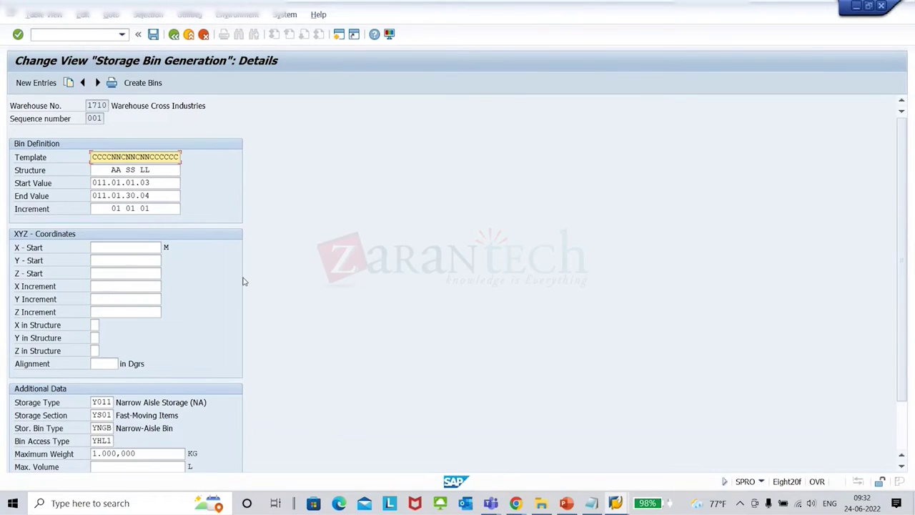
{"action": "left_click", "coordinate": [114, 170]}
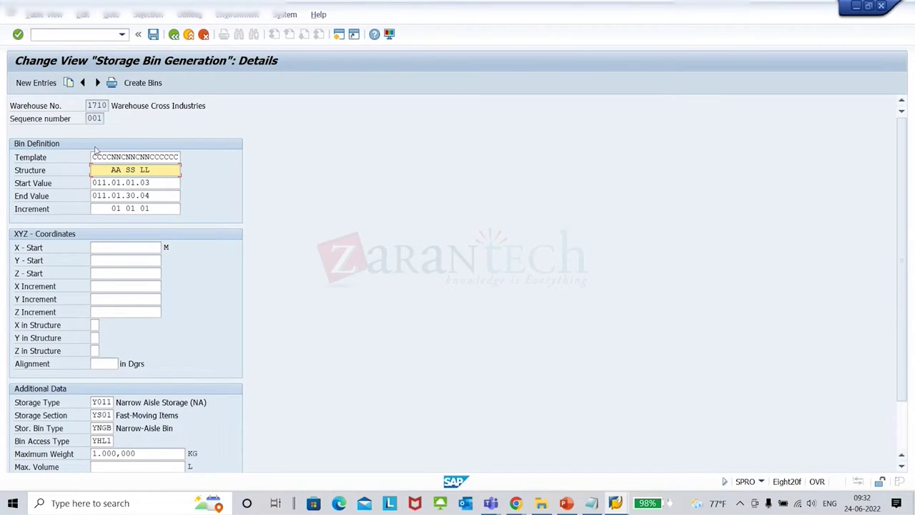
{"action": "left_click", "coordinate": [151, 172]}
Step: Compare the bin definition's template and structure characters with the matching parts of its start and end values
{"action": "left_click_drag", "start_coordinate": [106, 183], "coordinate": [54, 183]}
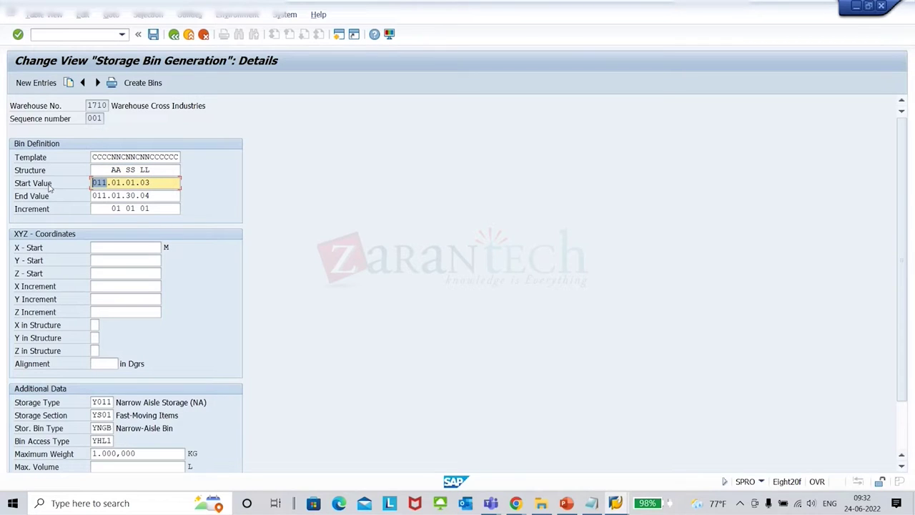
{"action": "left_click", "coordinate": [97, 158]}
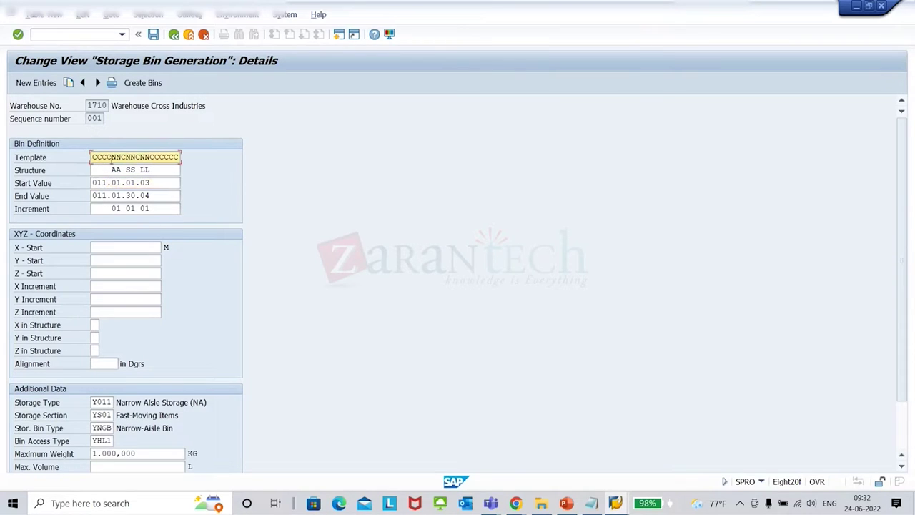
{"action": "left_click", "coordinate": [116, 169]}
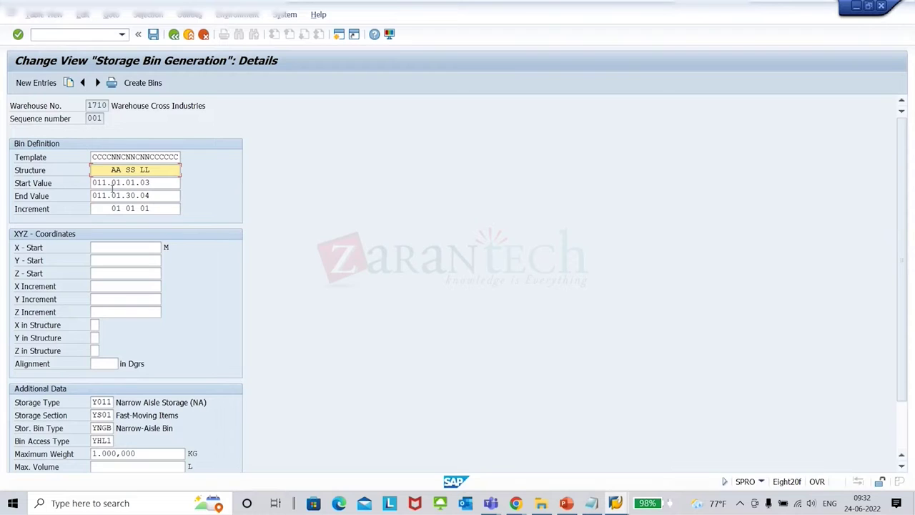
{"action": "left_click", "coordinate": [113, 195]}
{"action": "left_click", "coordinate": [117, 156]}
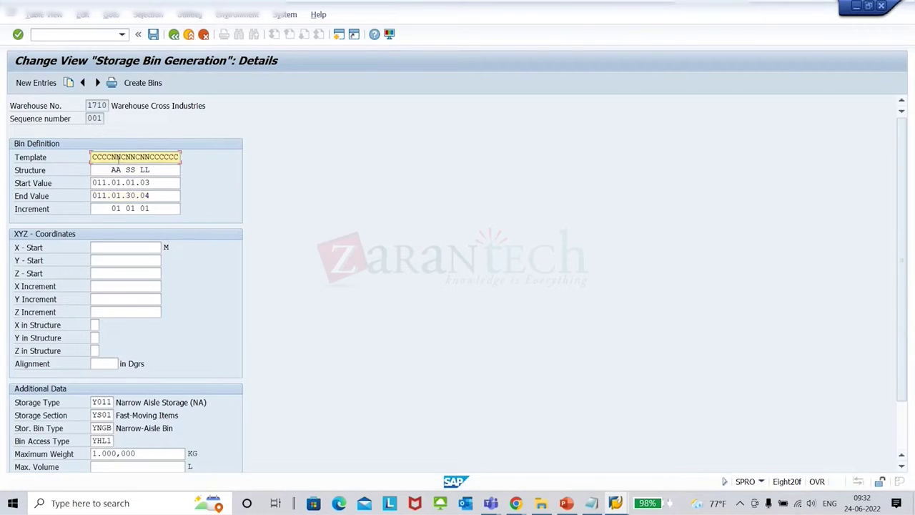
{"action": "left_click", "coordinate": [110, 183]}
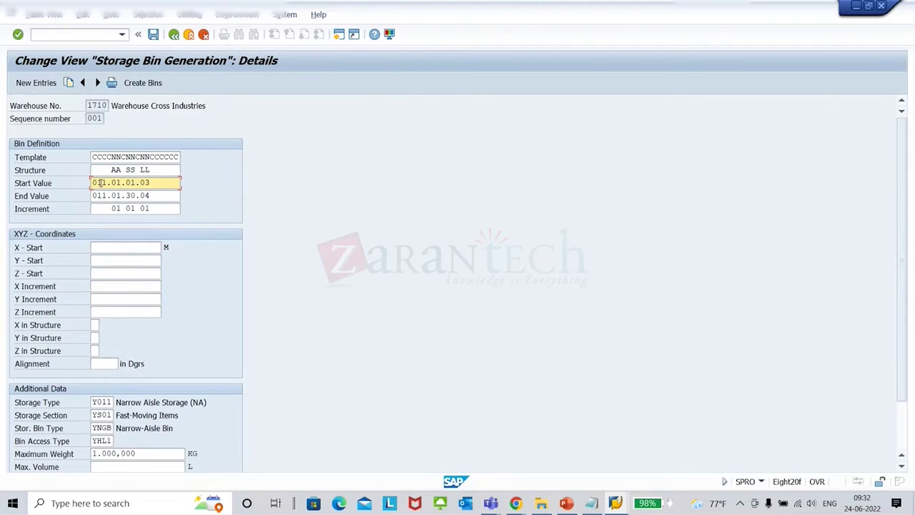
{"action": "left_click", "coordinate": [159, 198]}
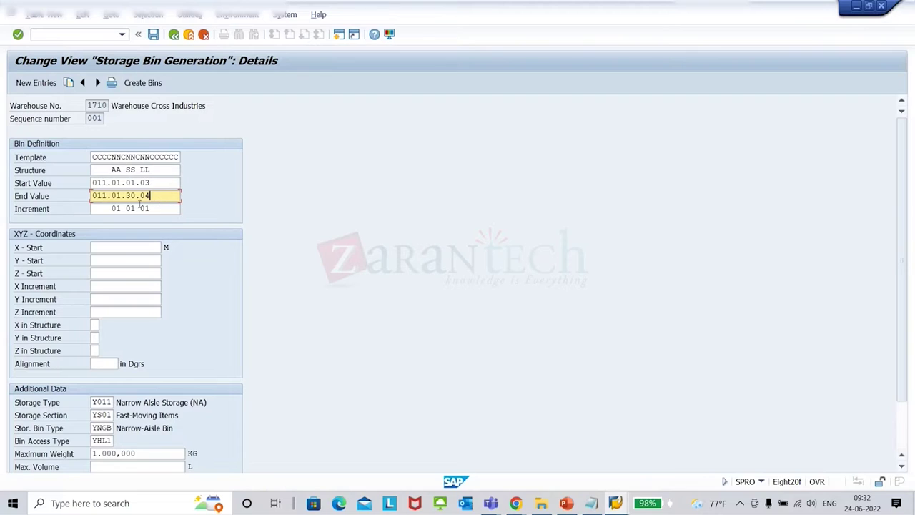
{"action": "left_click", "coordinate": [123, 184]}
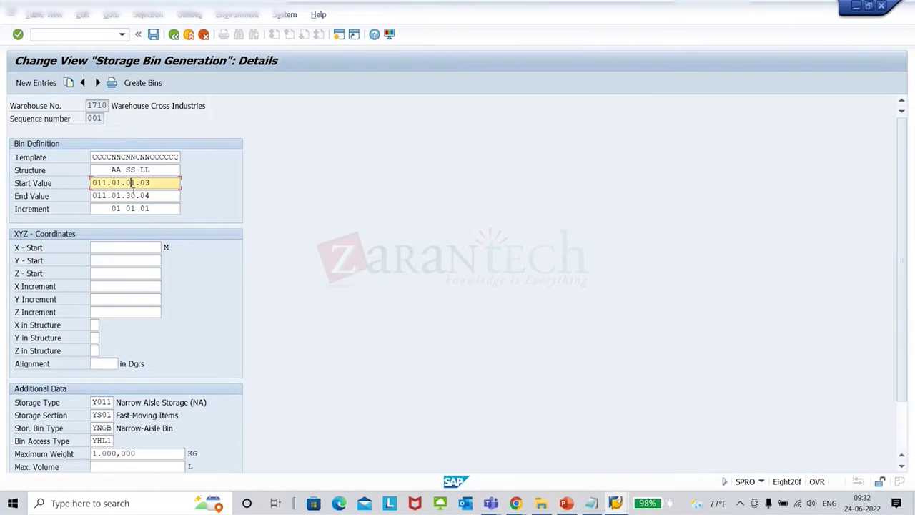
{"action": "left_click", "coordinate": [134, 195]}
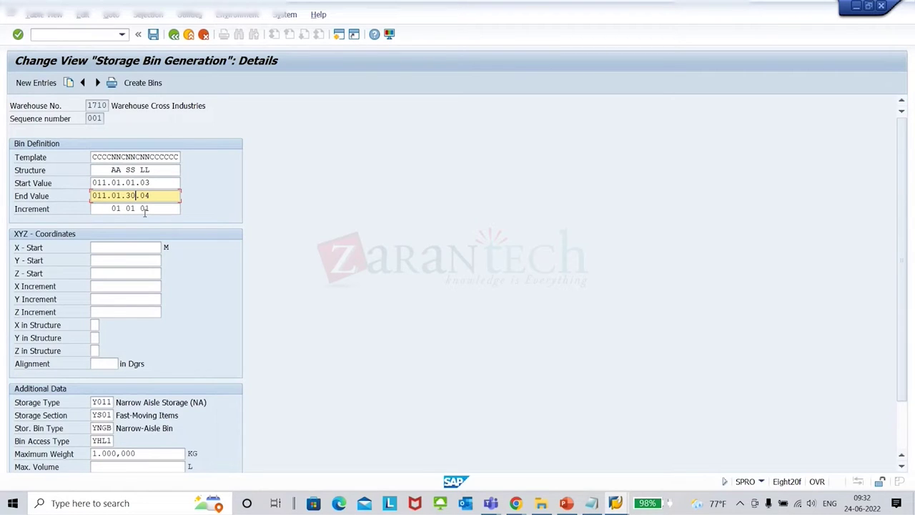
Step: Set the bin definition's end value to 011.09.30.04 and its start value to 011.01.01.01
{"action": "left_click", "coordinate": [118, 194]}
{"action": "type", "text": "9"}
{"action": "left_click", "coordinate": [148, 182]}
{"action": "type", "text": "1"}
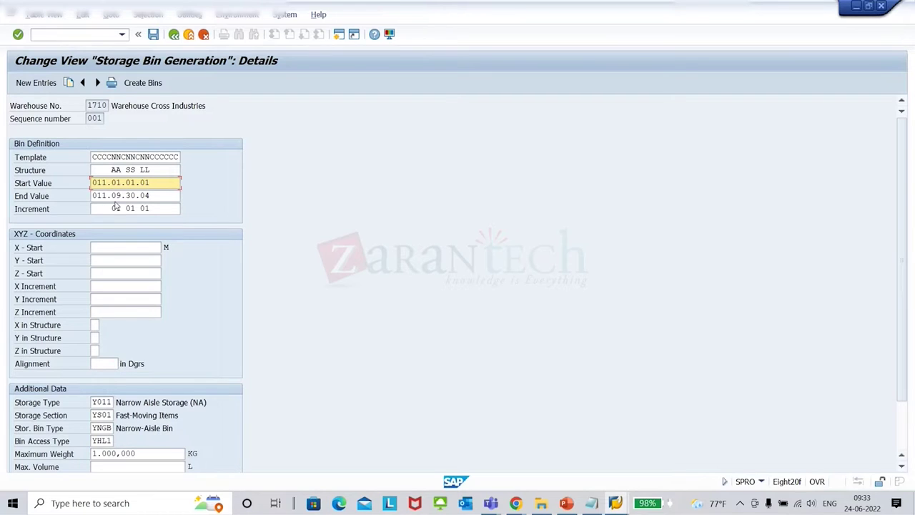
Step: Review the edited start and end values against the increment and template of the bin definition
{"action": "left_click", "coordinate": [164, 199]}
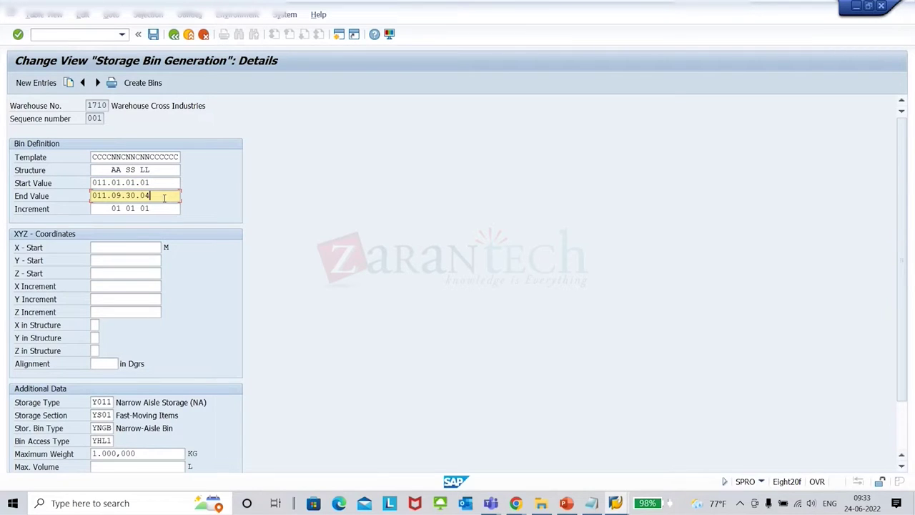
{"action": "left_click", "coordinate": [158, 184]}
{"action": "left_click", "coordinate": [157, 196]}
{"action": "left_click", "coordinate": [154, 208]}
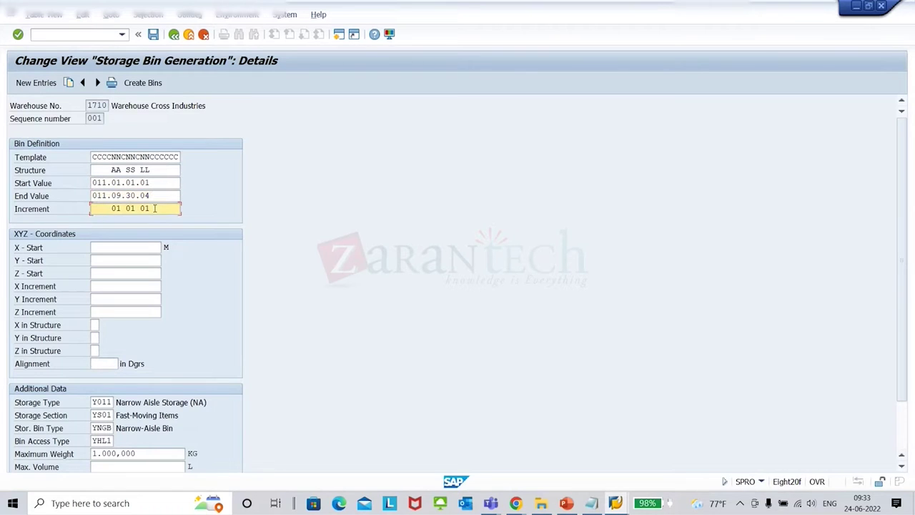
{"action": "left_click", "coordinate": [118, 157]}
{"action": "left_click", "coordinate": [117, 157]}
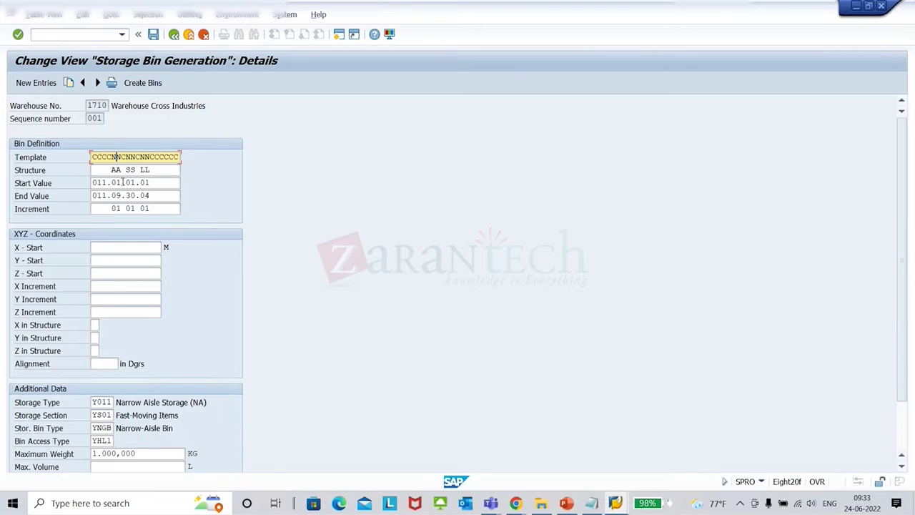
Step: Review the bin definition's structure and the storage type, storage section and storage bin type assigned in the additional data
{"action": "left_click", "coordinate": [120, 170]}
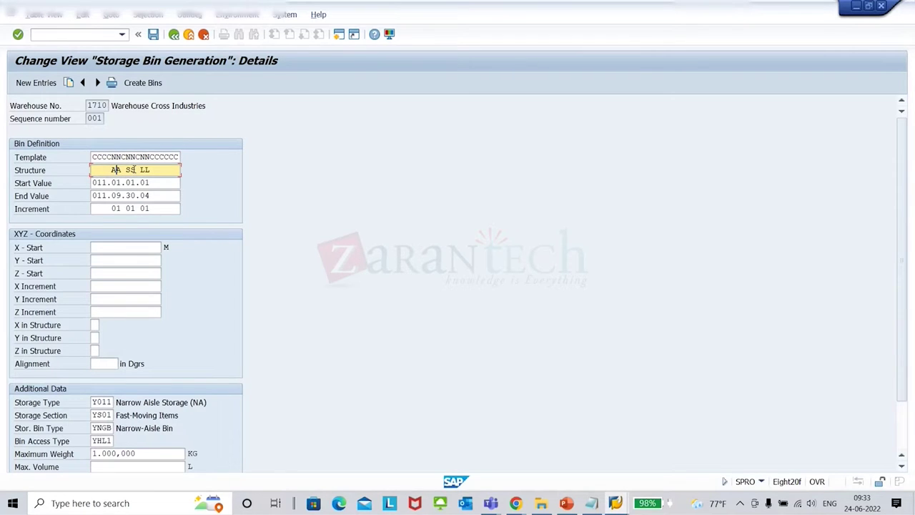
{"action": "left_click", "coordinate": [161, 170]}
{"action": "left_click", "coordinate": [93, 404]}
{"action": "left_click", "coordinate": [94, 415]}
{"action": "left_click", "coordinate": [96, 427]}
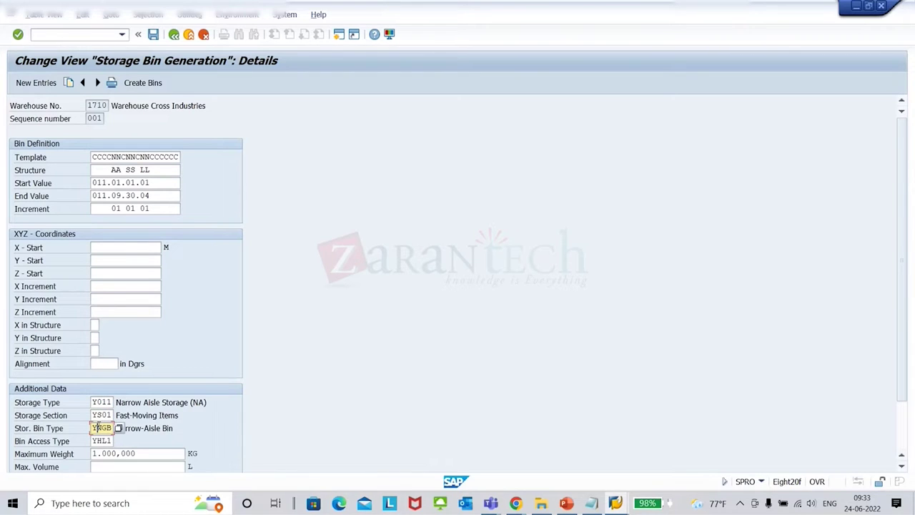
{"action": "left_click", "coordinate": [96, 415]}
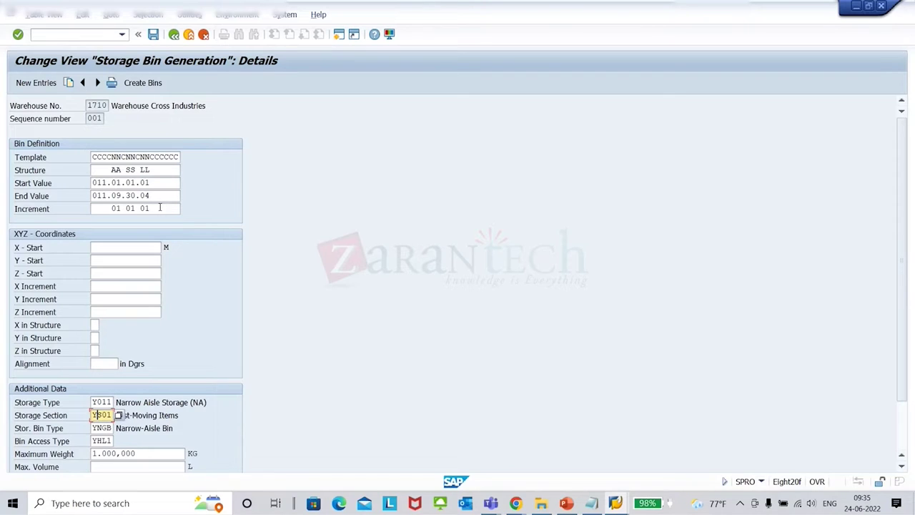
Step: Try changing the storage type to Y012 and the start value to 012.01.01.01, and discard all edits to the entry
{"action": "left_click", "coordinate": [108, 402]}
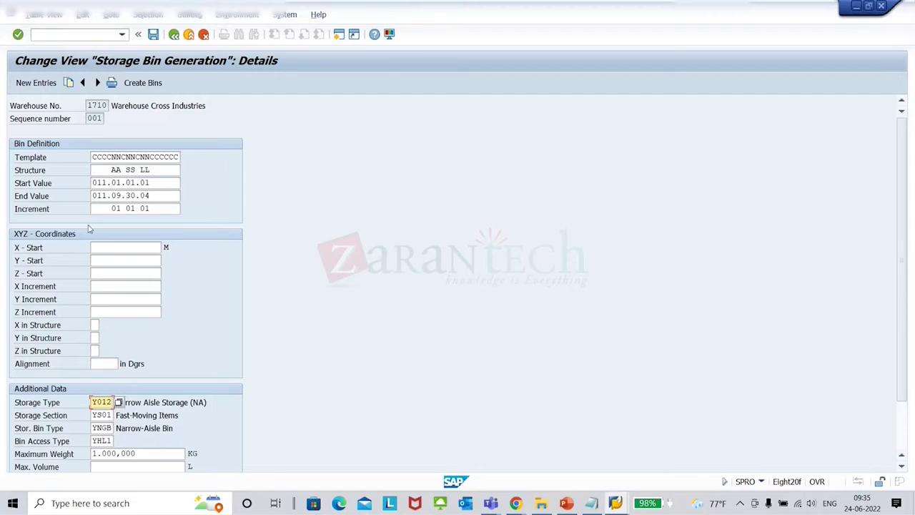
{"action": "left_click", "coordinate": [102, 183]}
{"action": "type", "text": "2"}
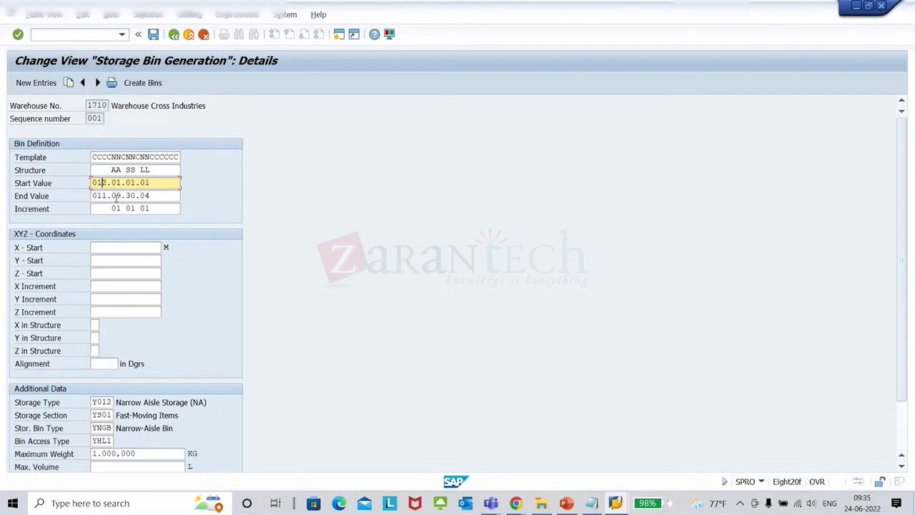
{"action": "left_click_drag", "start_coordinate": [107, 182], "coordinate": [92, 183]}
{"action": "left_click", "coordinate": [167, 184]}
{"action": "left_click", "coordinate": [173, 35]}
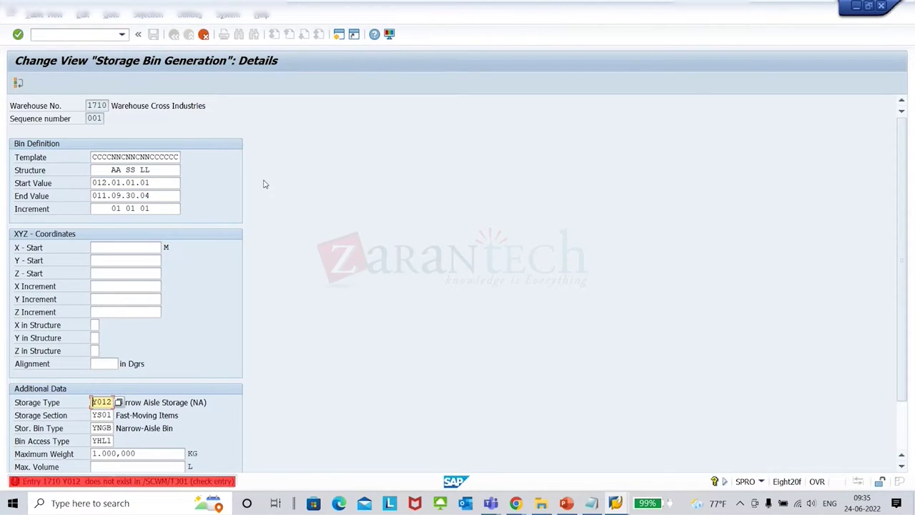
{"action": "left_click", "coordinate": [204, 35]}
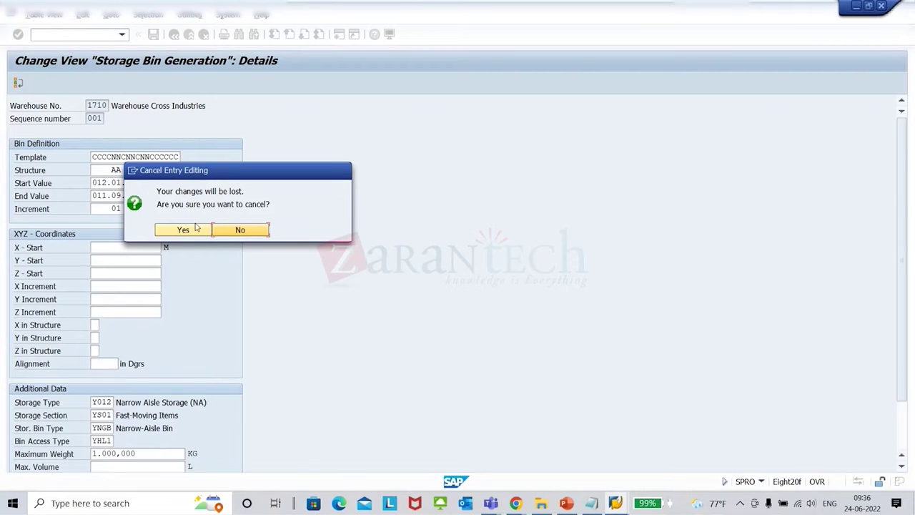
{"action": "left_click", "coordinate": [183, 231]}
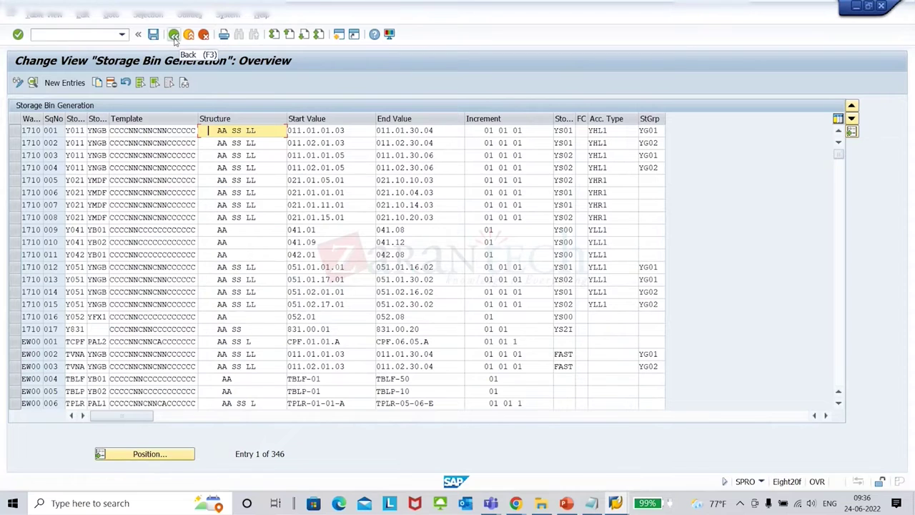
Step: Return to the customizing structure and open the warehouse management monitor in a new session with /o/scwm/mon
{"action": "double_click", "coordinate": [270, 181]}
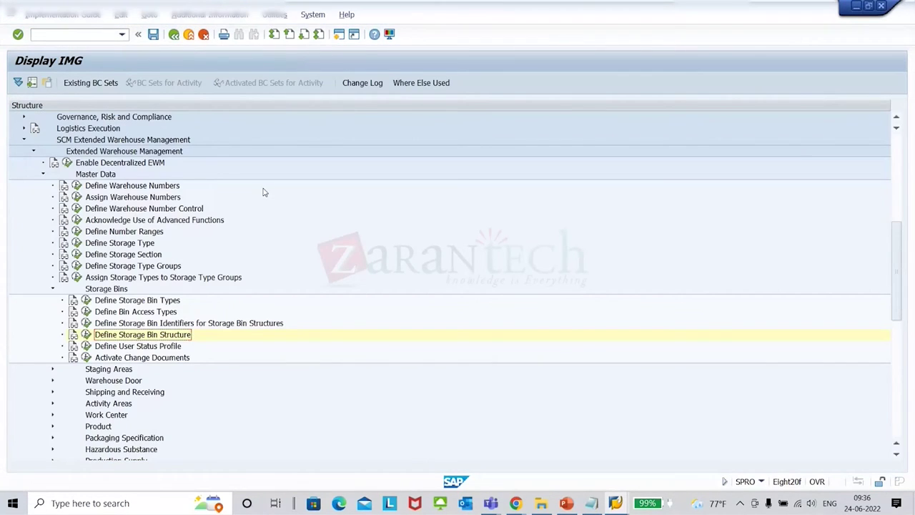
{"action": "left_click", "coordinate": [82, 37]}
{"action": "type", "text": "/o/scwm/mon"}
{"action": "key", "text": "Return"}
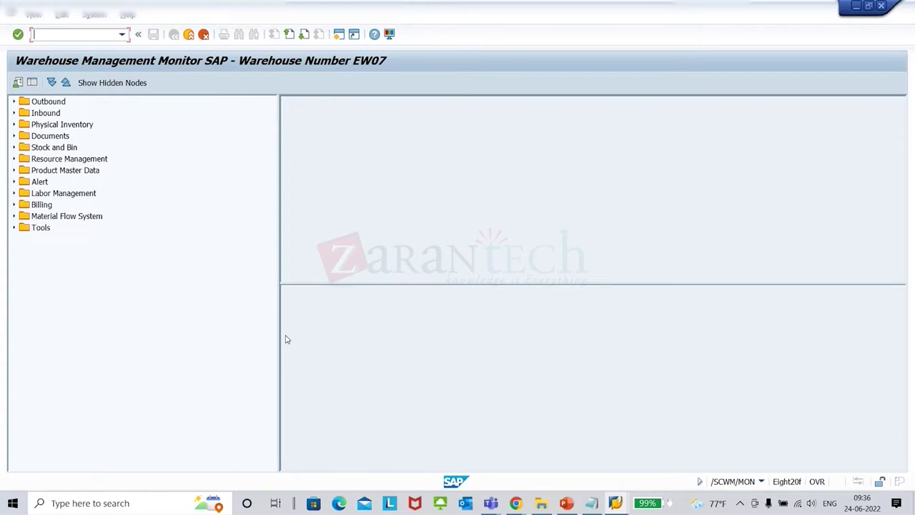
Step: List the storage bins of storage type TCPF under Stock and Bin in the monitor for warehouse EW07
{"action": "left_click", "coordinate": [14, 147]}
{"action": "left_click", "coordinate": [62, 160]}
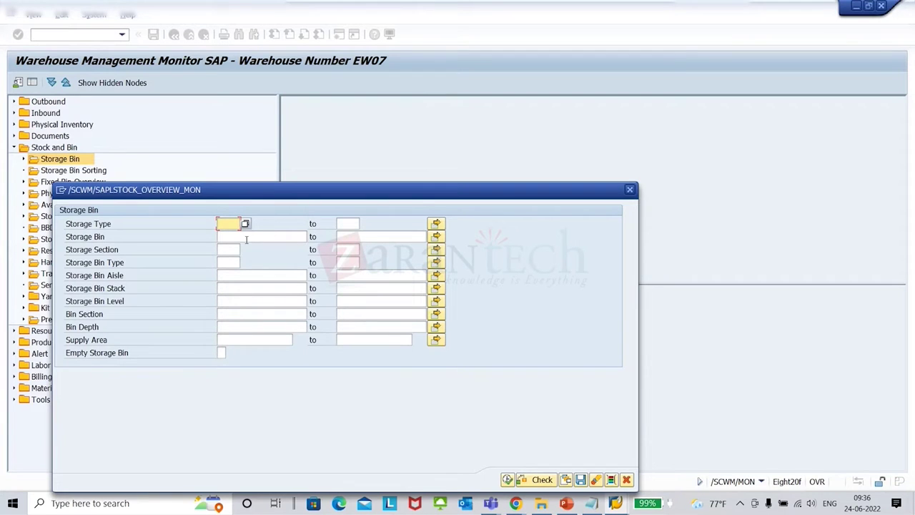
{"action": "left_click", "coordinate": [230, 225]}
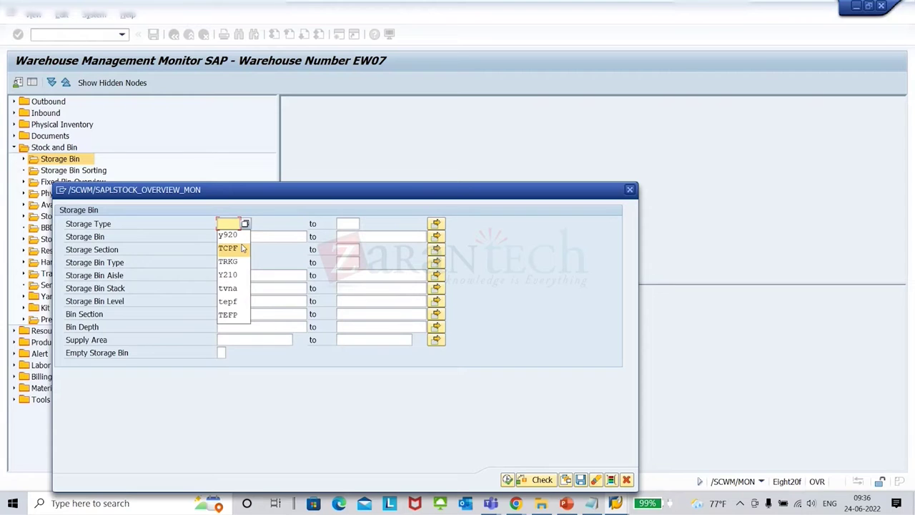
{"action": "left_click", "coordinate": [243, 248]}
{"action": "left_click", "coordinate": [507, 479]}
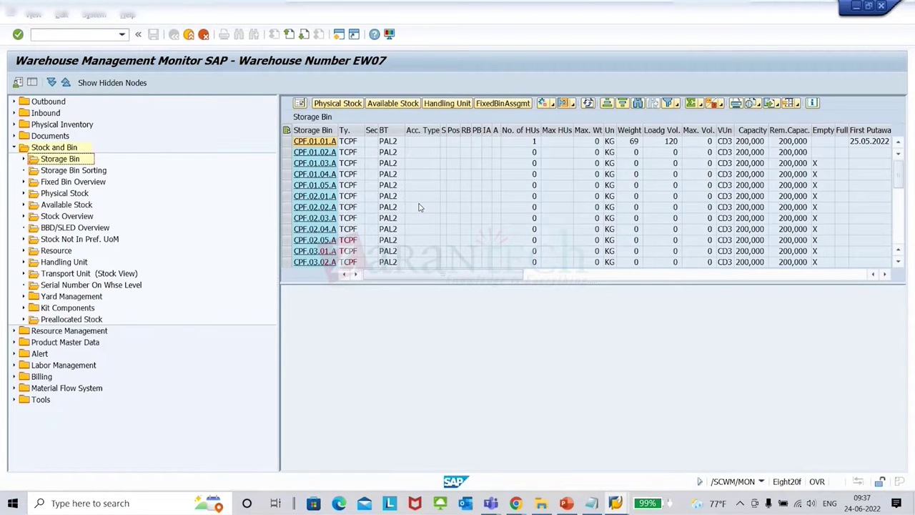
Step: Switch to the Storage Bin Generation overview and examine the start value and structure in the details of warehouse EW00, sequence number 006
{"action": "key", "text": "alt+Tab"}
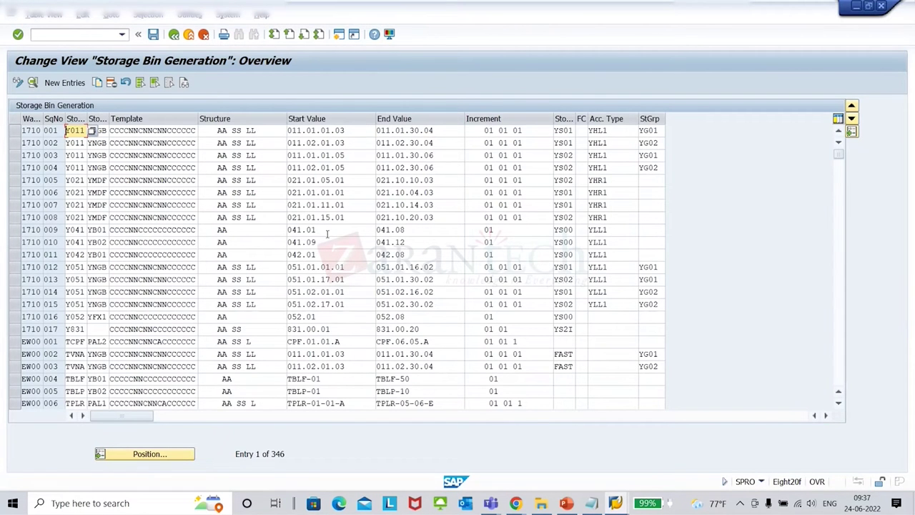
{"action": "left_click", "coordinate": [432, 334]}
{"action": "scroll", "coordinate": [432, 334], "scroll_direction": "down", "scroll_amount": 2}
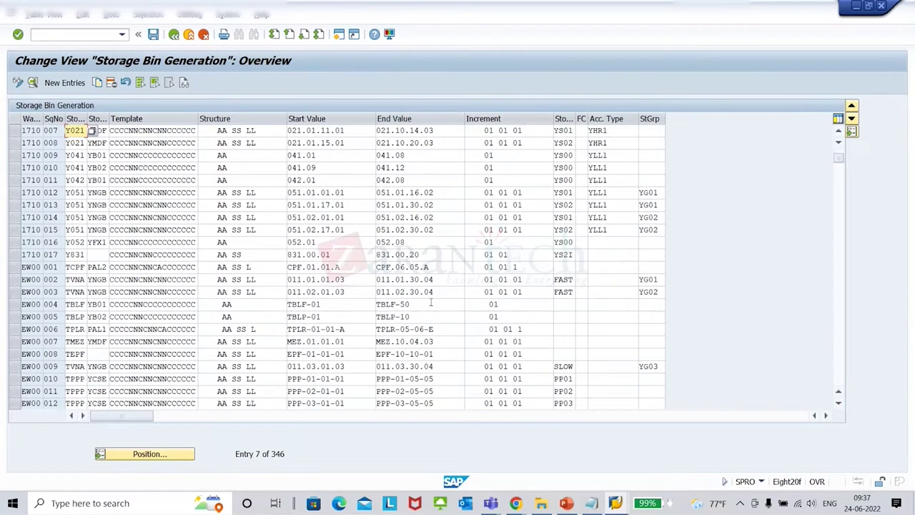
{"action": "double_click", "coordinate": [404, 330]}
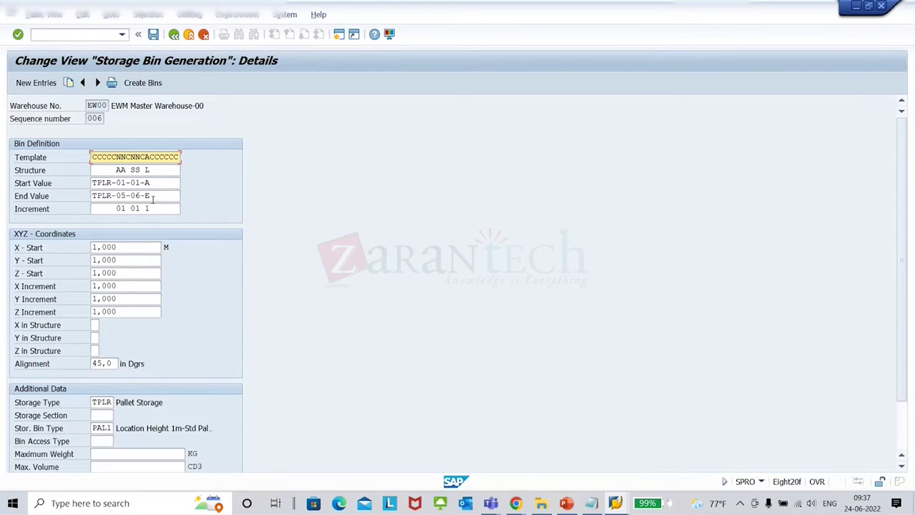
{"action": "left_click", "coordinate": [162, 187]}
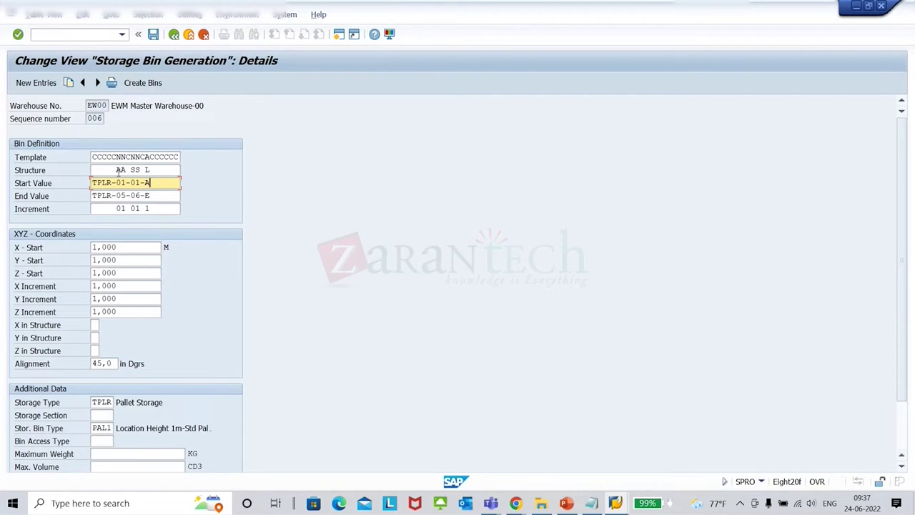
{"action": "left_click", "coordinate": [122, 171]}
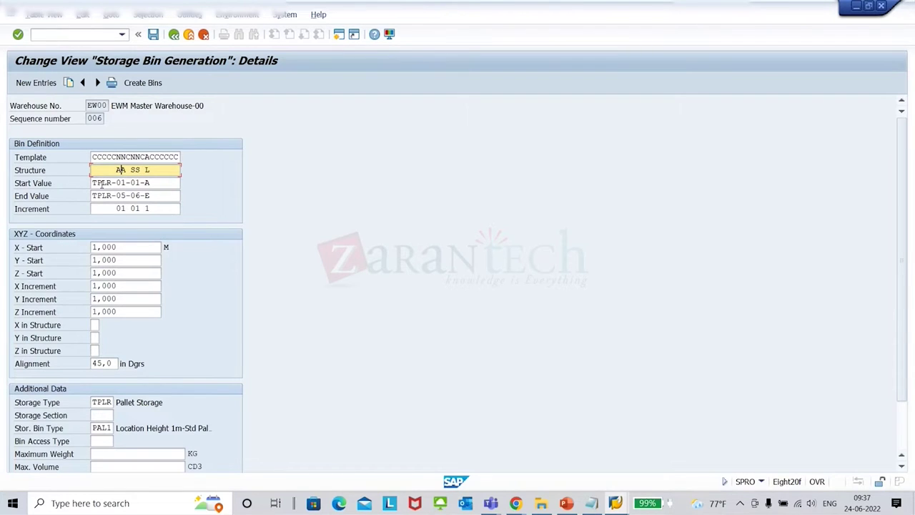
Step: Open the Create Storage Bin transaction in a new session with /o/scwm/ls01
{"action": "left_click", "coordinate": [61, 39]}
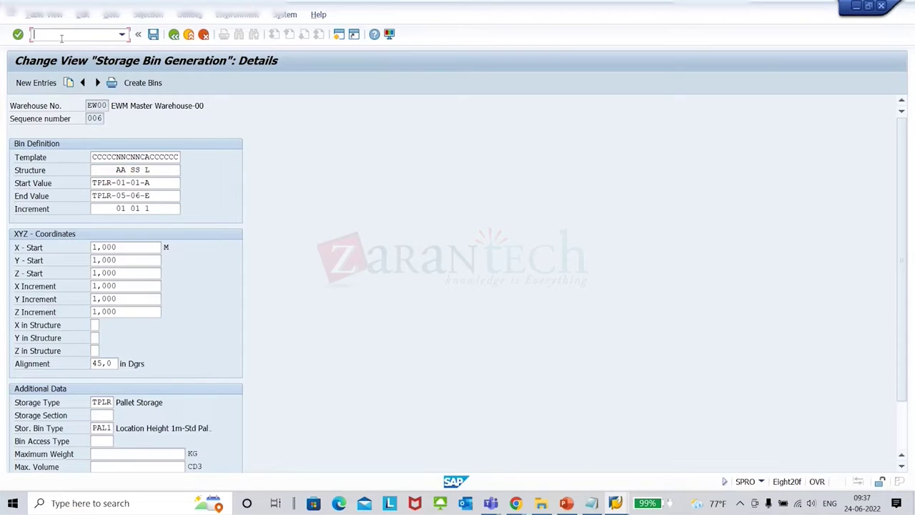
{"action": "type", "text": "/o/scwm/ls01"}
{"action": "key", "text": "Return"}
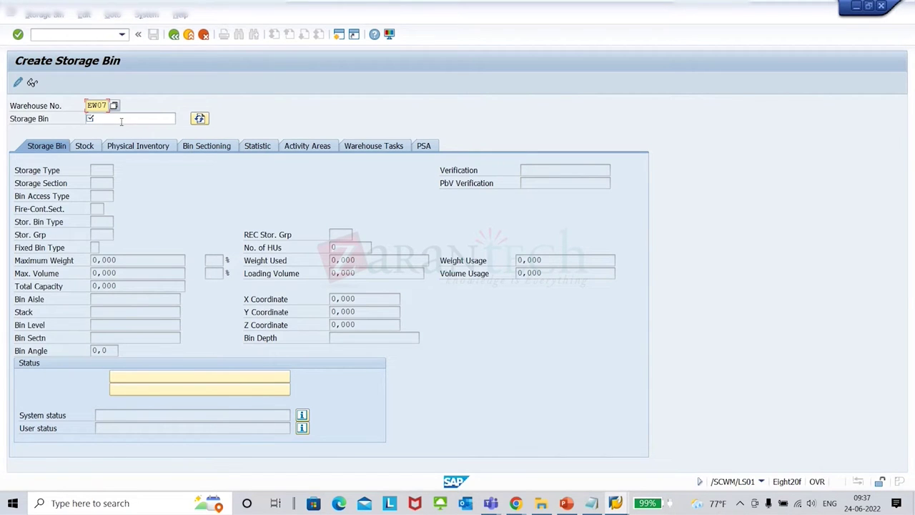
Step: Start a new storage bin BINA in warehouse EW07 and assign it storage type TRKG
{"action": "left_click", "coordinate": [121, 118]}
{"action": "type", "text": "BINA"}
{"action": "key", "text": "Return"}
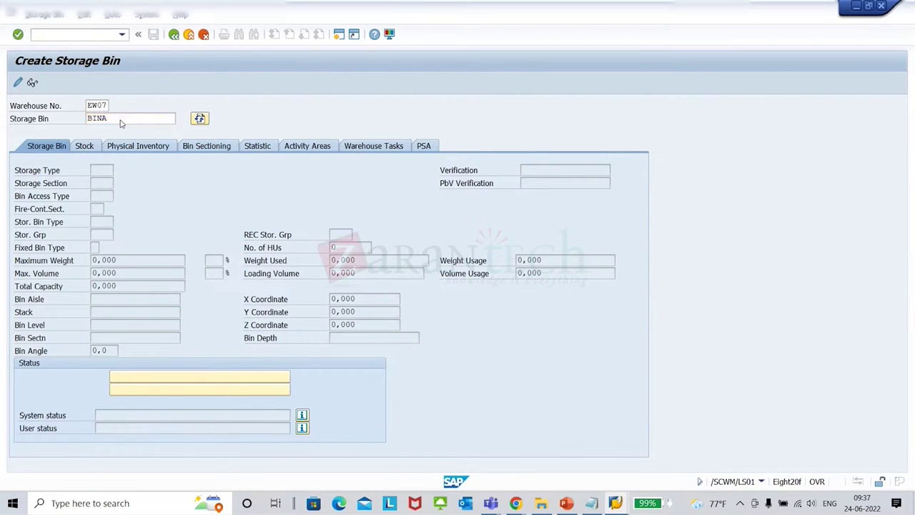
{"action": "left_click", "coordinate": [101, 172]}
{"action": "type", "text": "TRKG"}
{"action": "key", "text": "Return"}
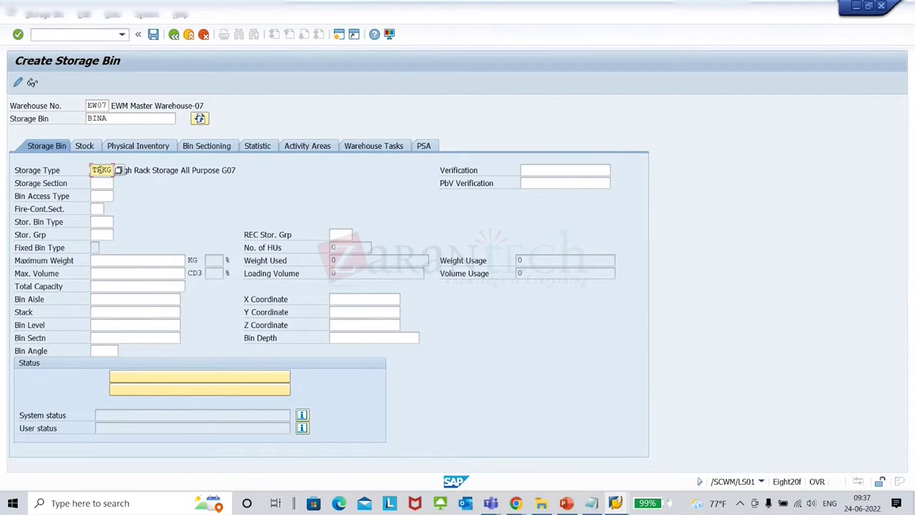
Step: Compare the manually entered bin name BINA with the bin generation details of warehouse EW00, sequence number 006
{"action": "left_click", "coordinate": [126, 119]}
{"action": "double_click", "coordinate": [103, 118]}
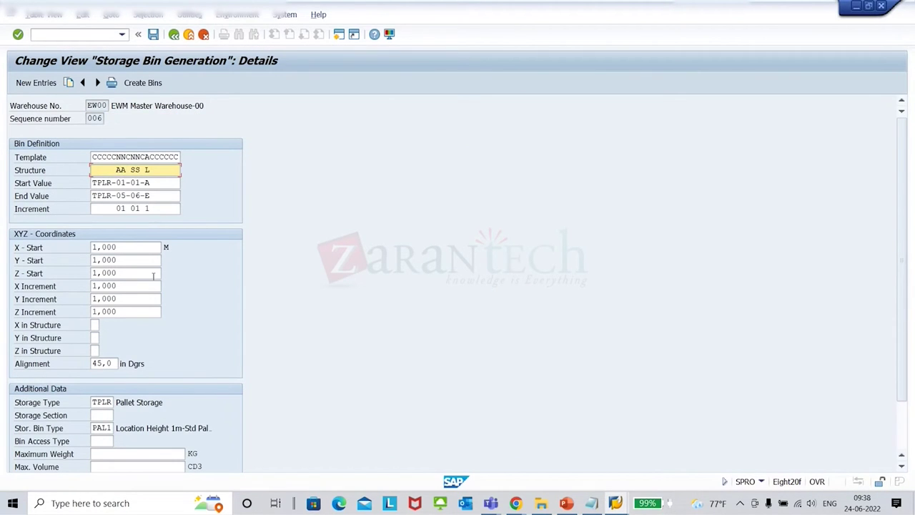
{"action": "left_click", "coordinate": [159, 208]}
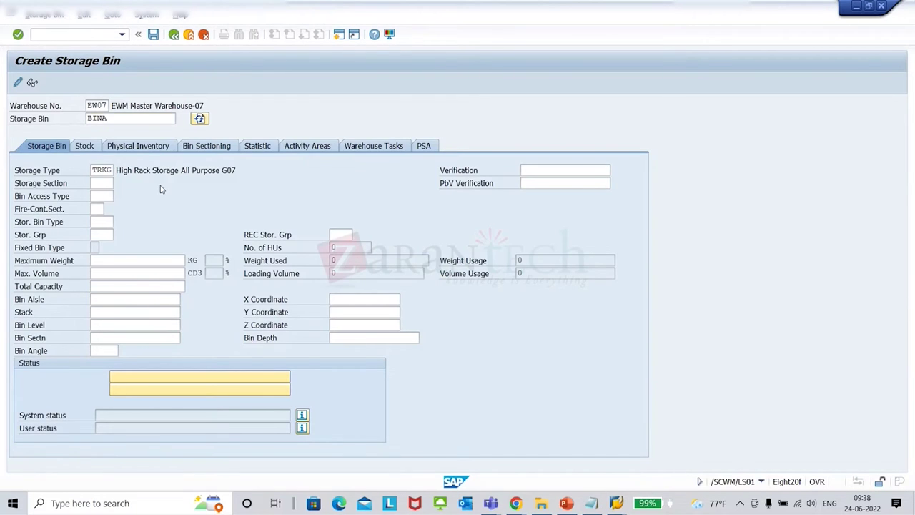
{"action": "left_click", "coordinate": [123, 119]}
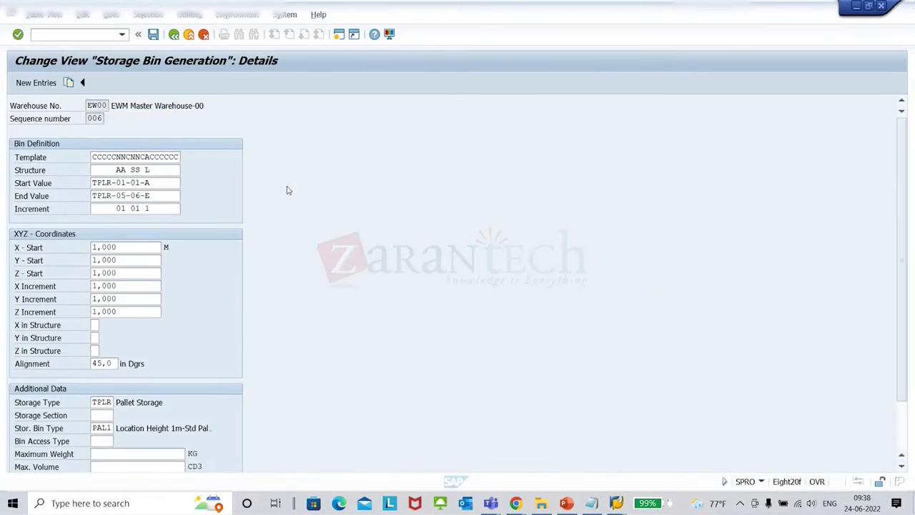
Step: Switch back to the warehouse monitor, widen the bin list and run Unblock Stock Removal for bins CPF.01.01.A to CPF.01.04.A
{"action": "key", "text": "alt+Tab"}
{"action": "key", "text": "Tab"}
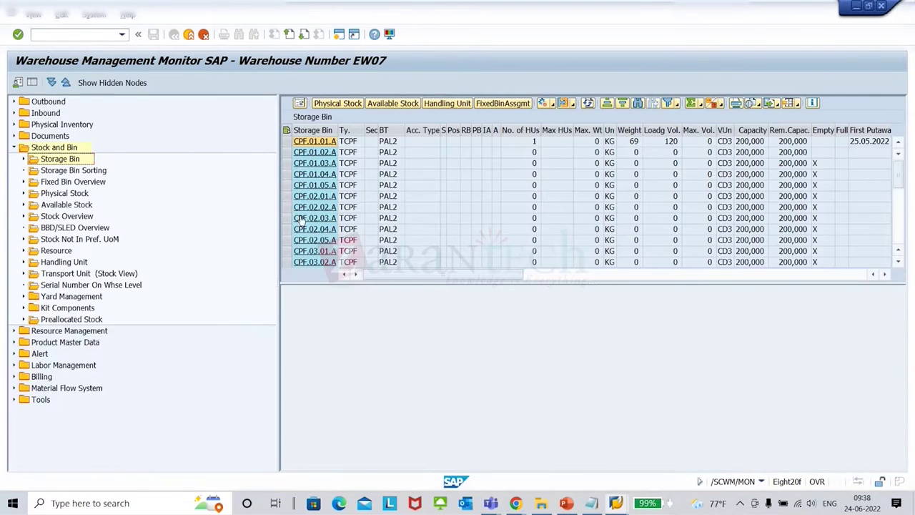
{"action": "left_click_drag", "start_coordinate": [279, 299], "coordinate": [201, 296]}
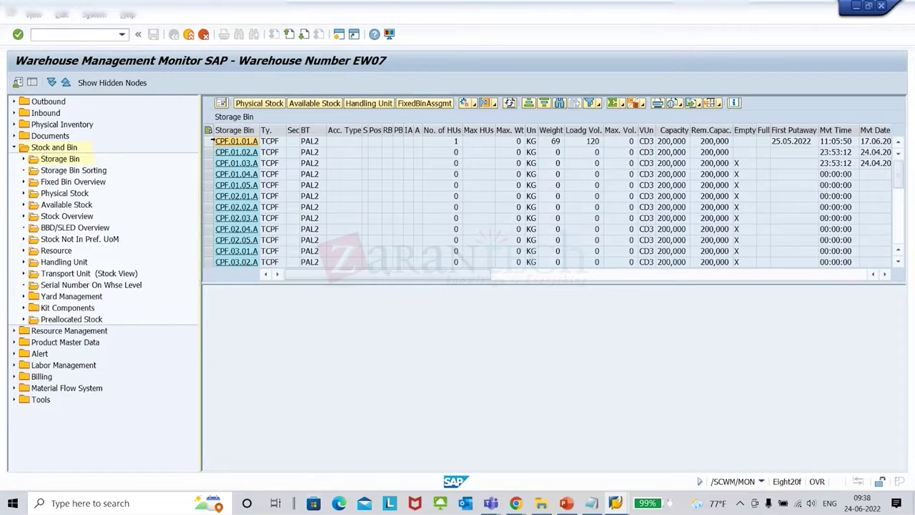
{"action": "left_click_drag", "start_coordinate": [212, 142], "coordinate": [209, 174]}
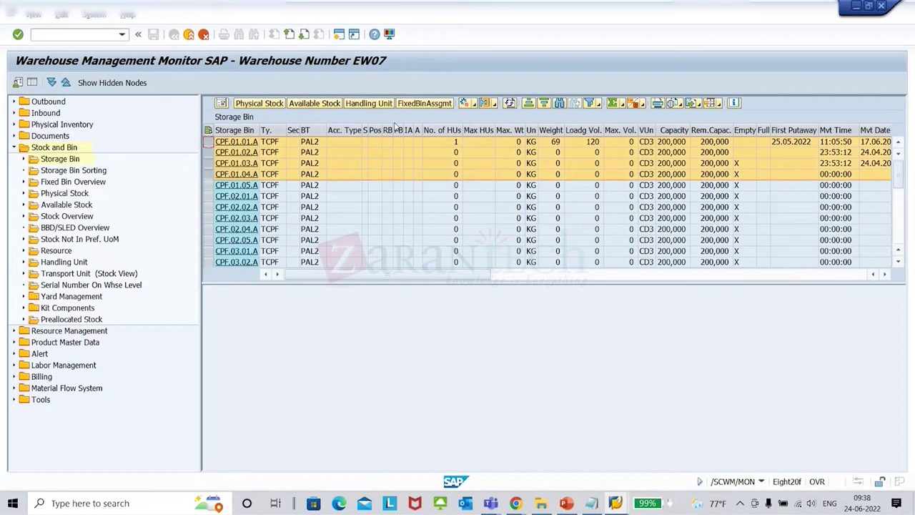
{"action": "left_click", "coordinate": [474, 106]}
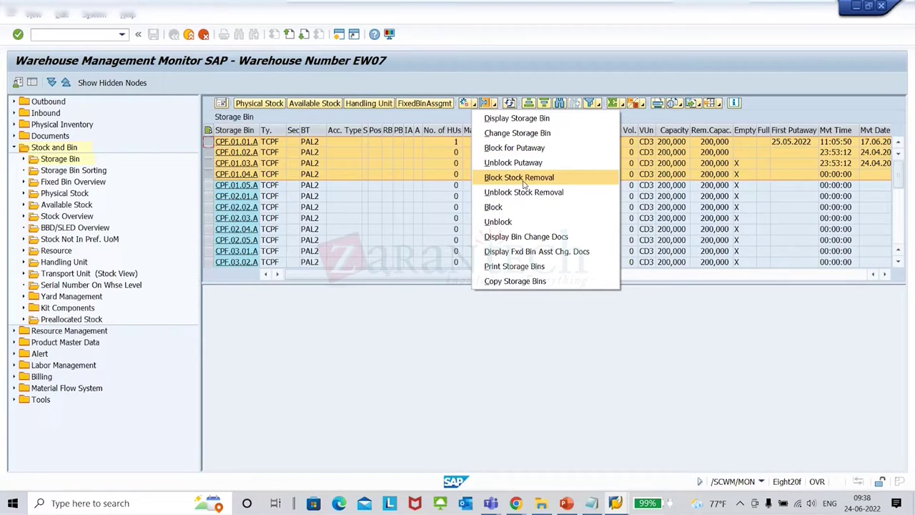
{"action": "left_click", "coordinate": [484, 194]}
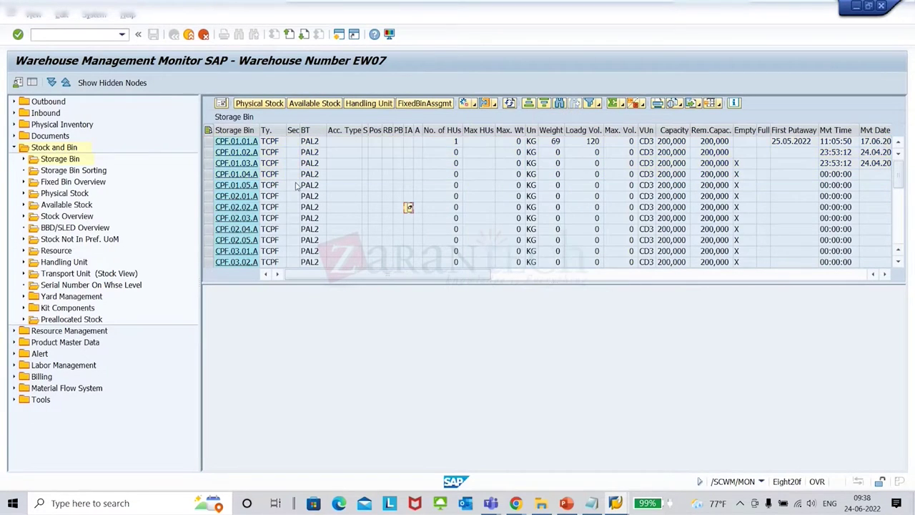
Step: Select storage bins CPF.01.01.A to CPF.01.05.A and review the methods available for them
{"action": "left_click_drag", "start_coordinate": [209, 141], "coordinate": [212, 186]}
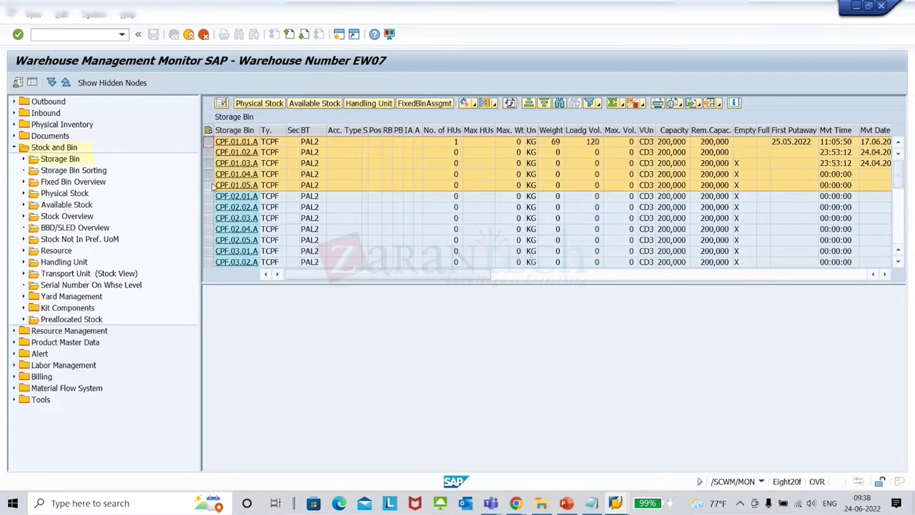
{"action": "left_click", "coordinate": [474, 104]}
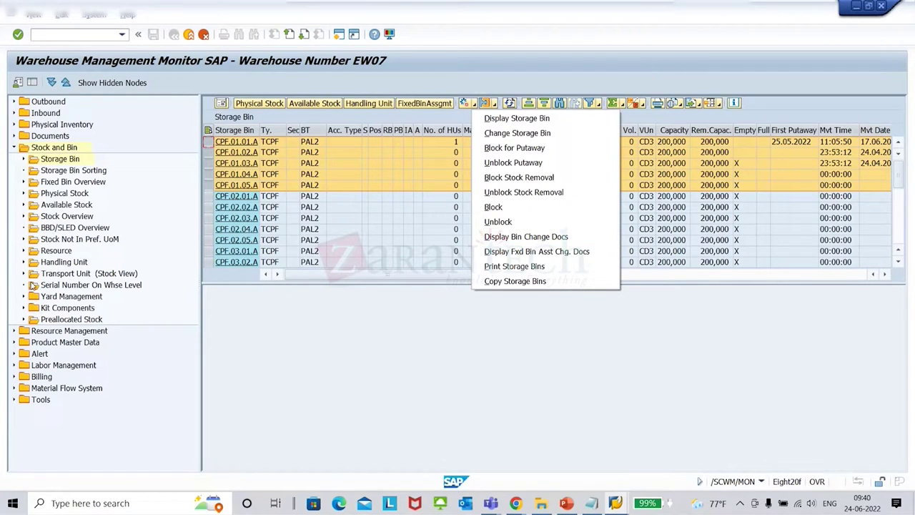
Step: Expand the Fixed Bin Overview node and select it to examine its fixed bin reports
{"action": "left_click", "coordinate": [22, 182]}
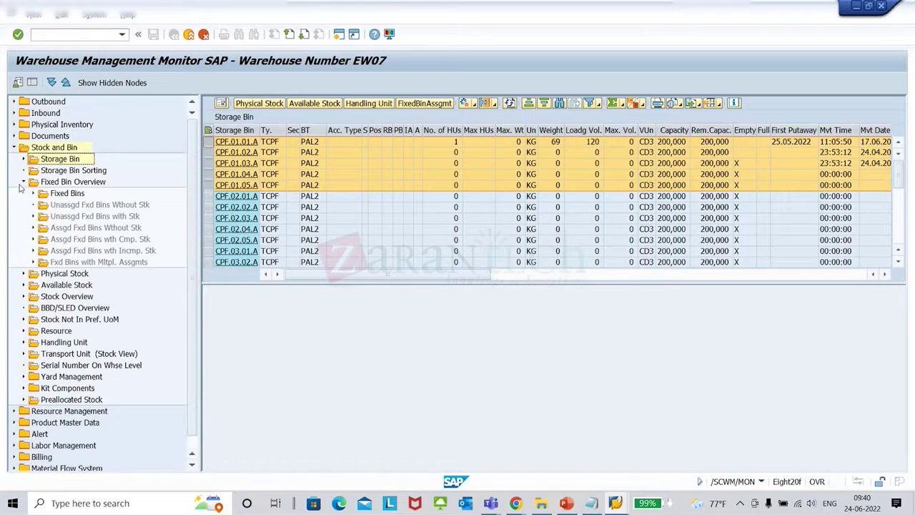
{"action": "left_click", "coordinate": [72, 186]}
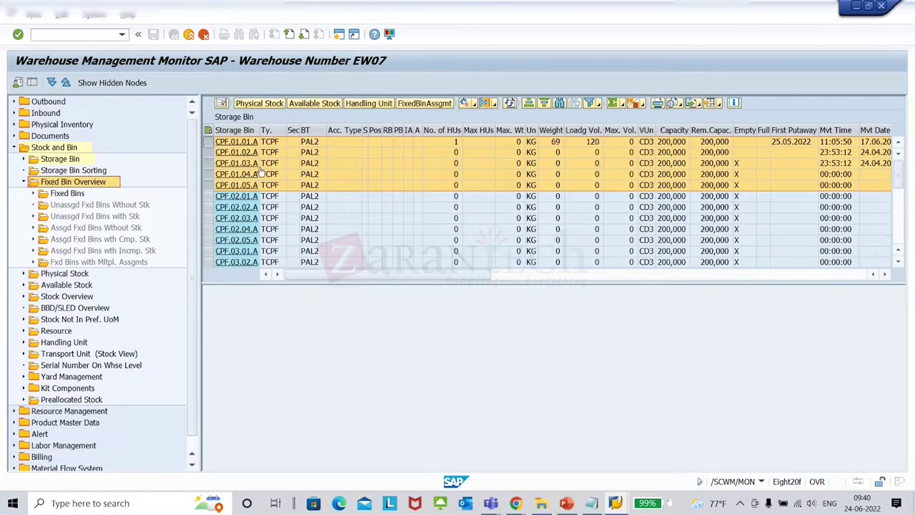
{"action": "key", "text": "alt+v"}
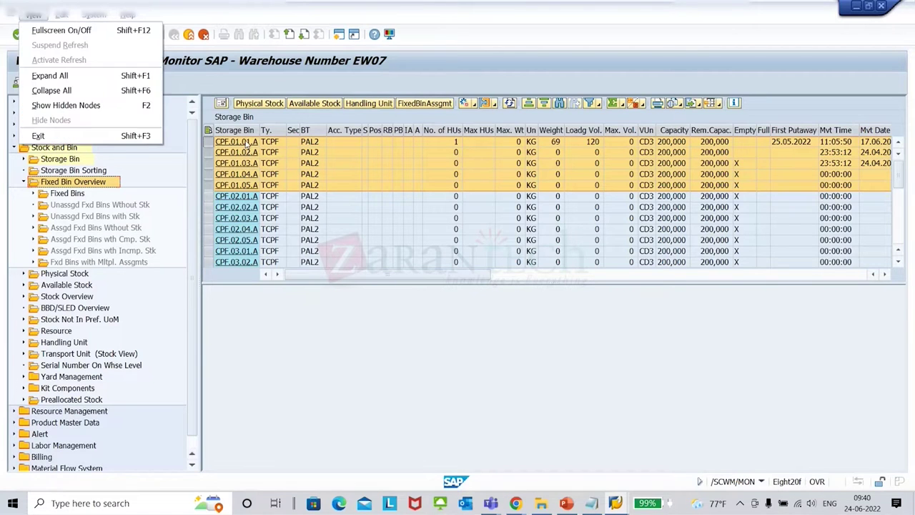
Step: Open storage bin CPF.01.01.A from the monitor list and examine its stock line for product VT-LP7-07
{"action": "left_click", "coordinate": [248, 143]}
{"action": "left_click", "coordinate": [248, 143]}
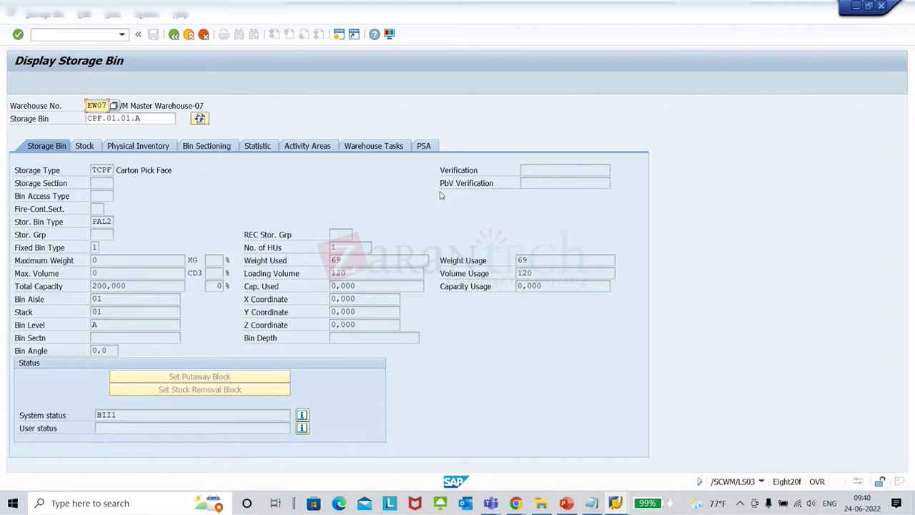
{"action": "left_click", "coordinate": [136, 146]}
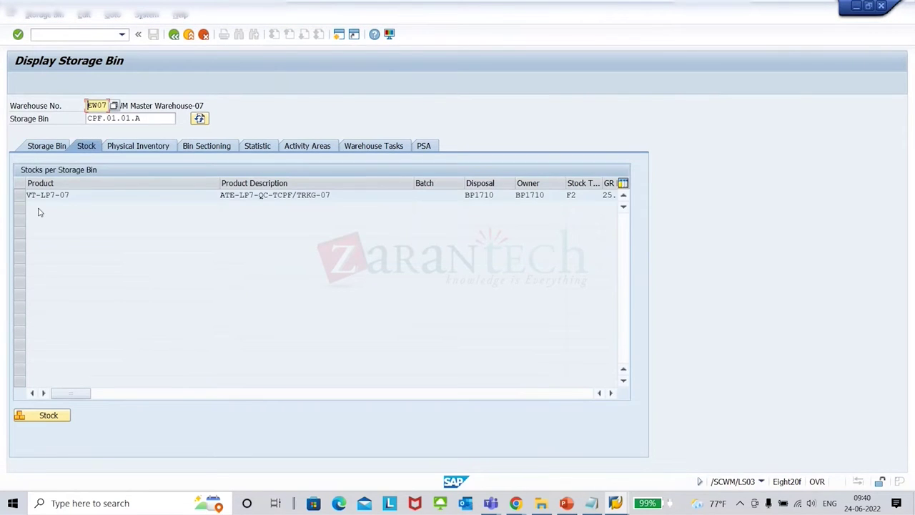
{"action": "left_click", "coordinate": [20, 200]}
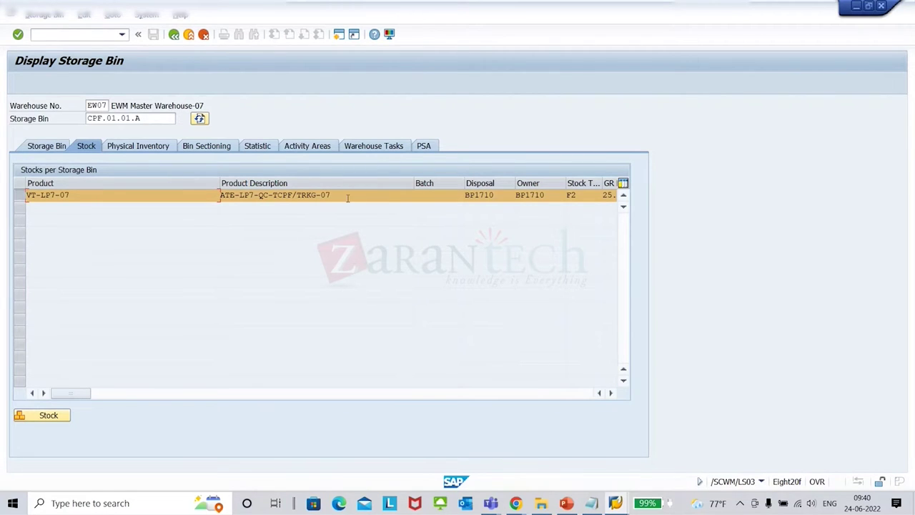
{"action": "left_click", "coordinate": [612, 394]}
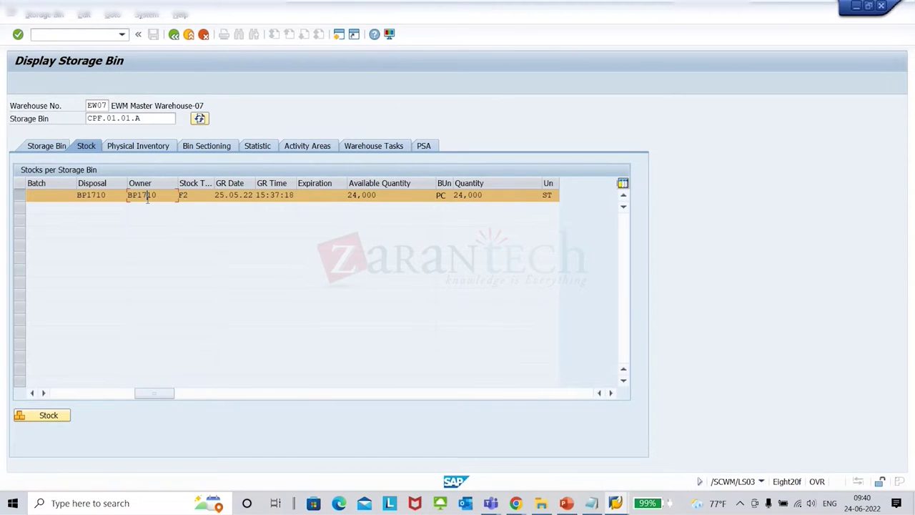
{"action": "left_click", "coordinate": [244, 195]}
Step: Switch to the Storage Bin Generation session and go back from the details to the IMG structure
{"action": "key", "text": "alt+Tab"}
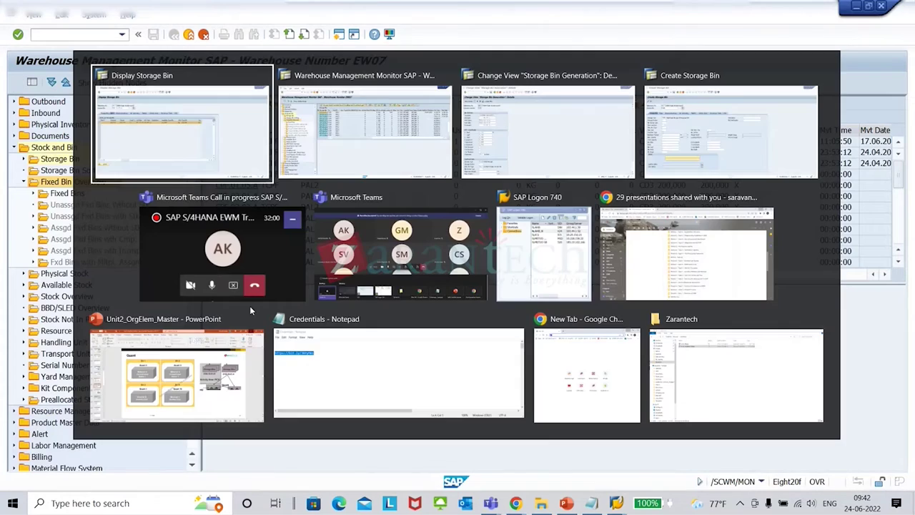
{"action": "key", "text": "alt+Tab"}
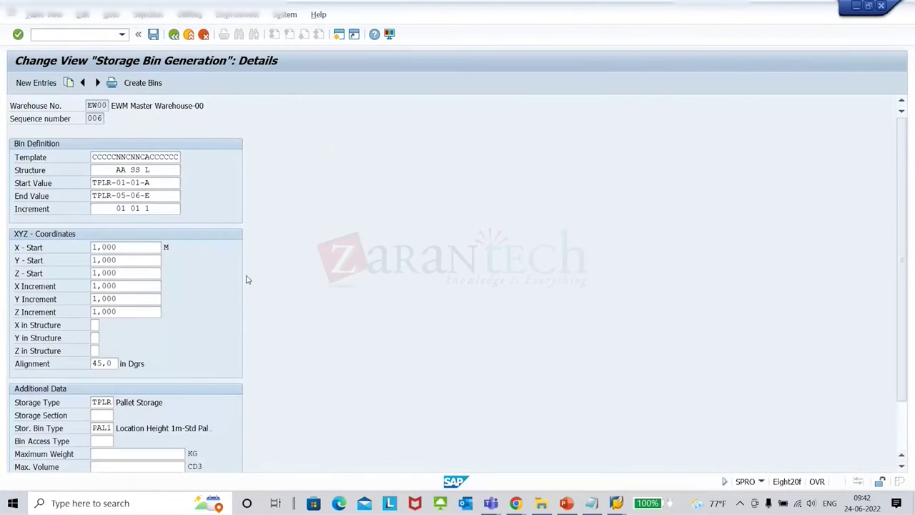
{"action": "left_click", "coordinate": [174, 35]}
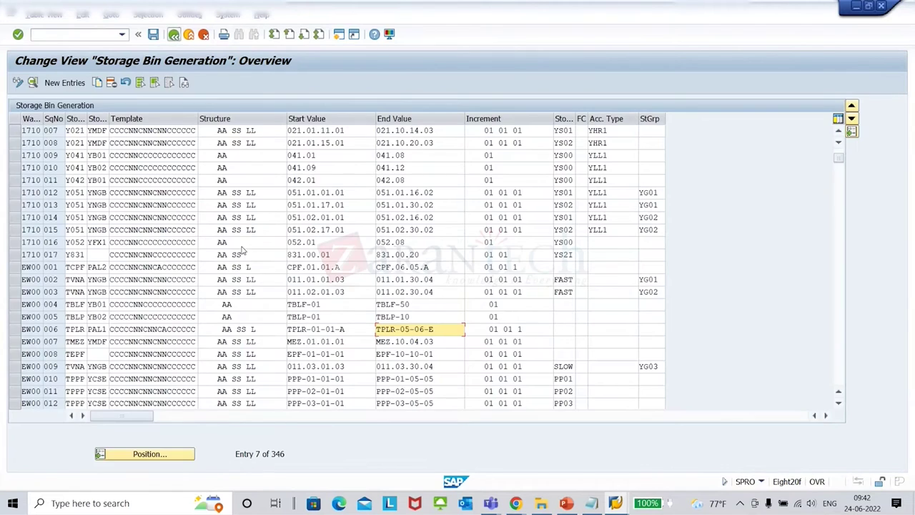
{"action": "left_click", "coordinate": [174, 35]}
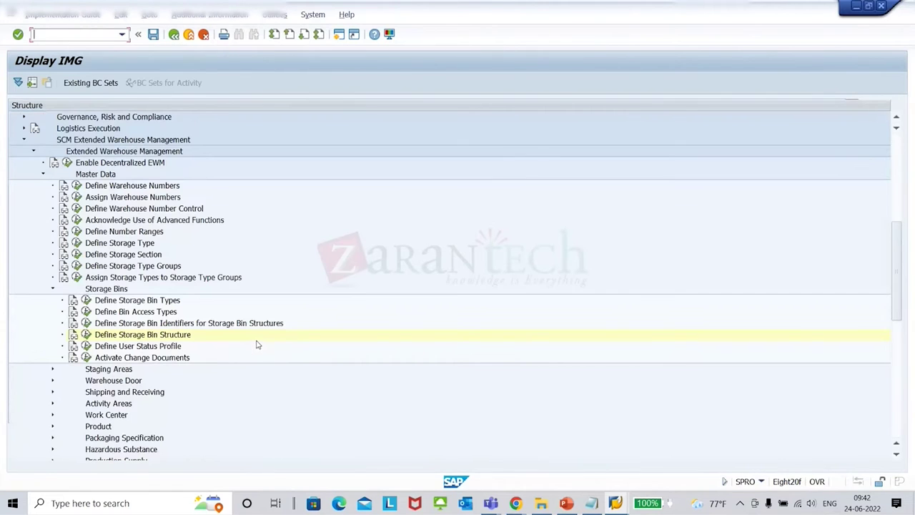
Step: Open the Define Storage Type activity in the Master Data of Warehouse Management under Logistics Execution
{"action": "left_click", "coordinate": [23, 128]}
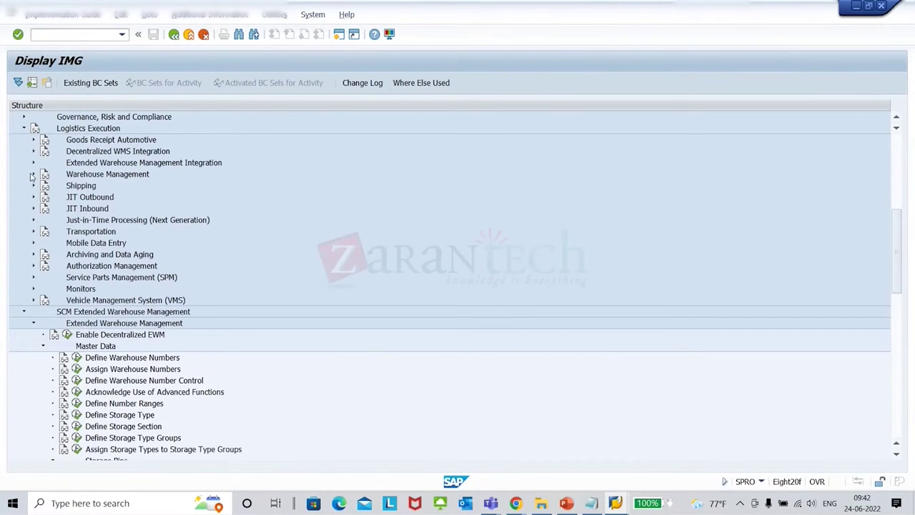
{"action": "left_click", "coordinate": [33, 174]}
{"action": "left_click", "coordinate": [42, 197]}
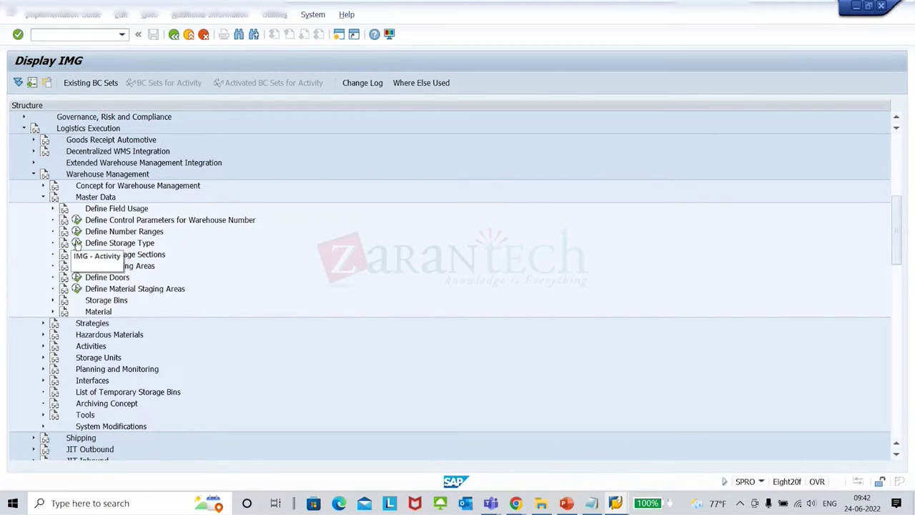
{"action": "left_click", "coordinate": [76, 242]}
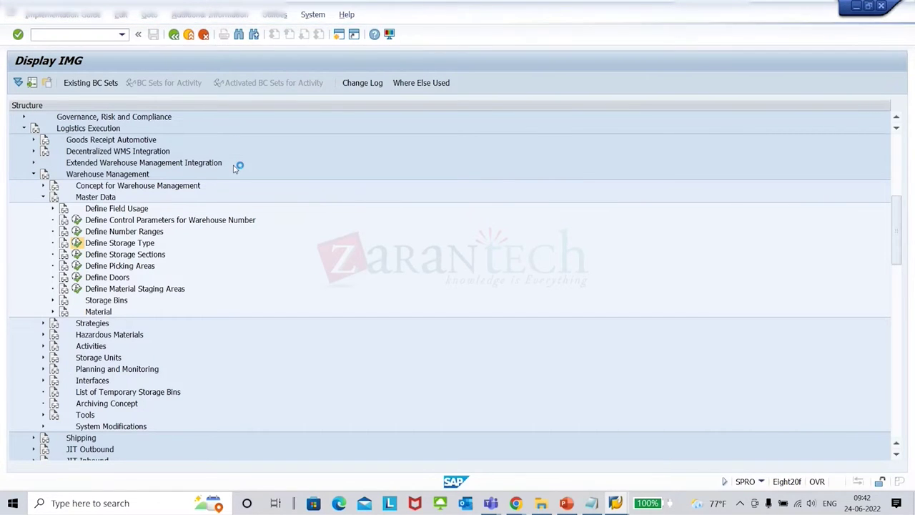
Step: Open storage type 011 of warehouse WH1 and review the possible entries for addition to stock
{"action": "double_click", "coordinate": [127, 131]}
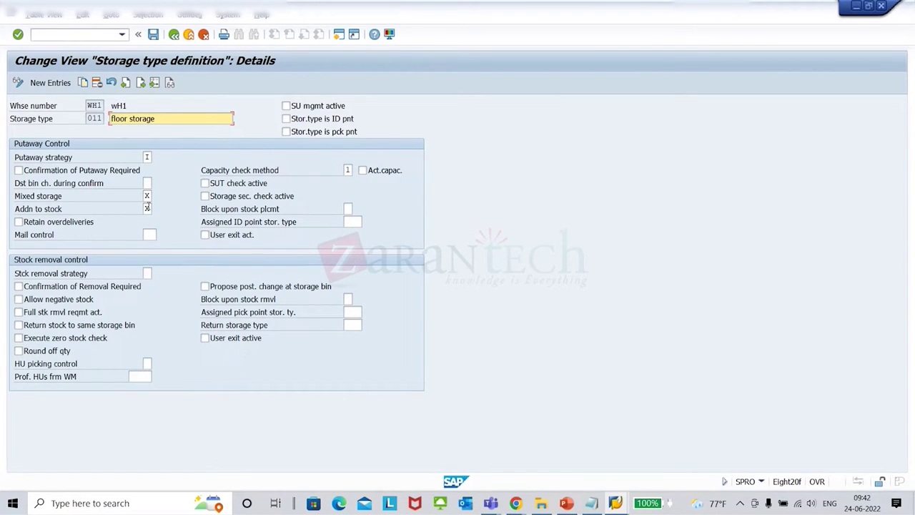
{"action": "left_click", "coordinate": [150, 209]}
{"action": "key", "text": "F4"}
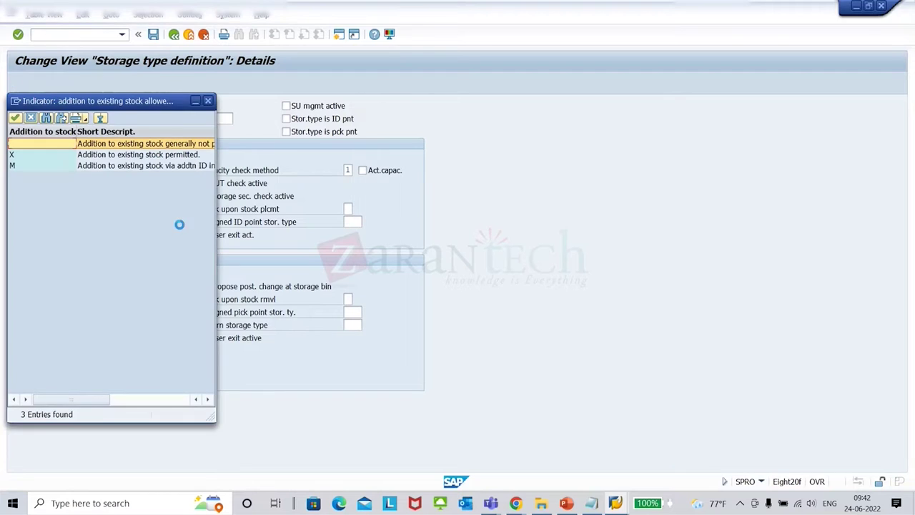
{"action": "left_click", "coordinate": [208, 101]}
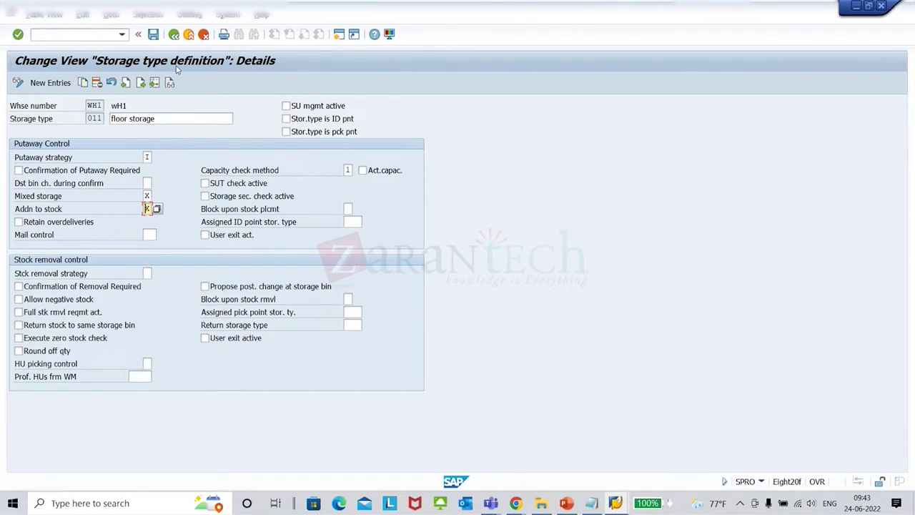
Step: Open transaction MM03 in a new session and check the views available for material VT-SE2-XX
{"action": "left_click", "coordinate": [90, 34]}
{"action": "type", "text": "/OMM03"}
{"action": "key", "text": "Return"}
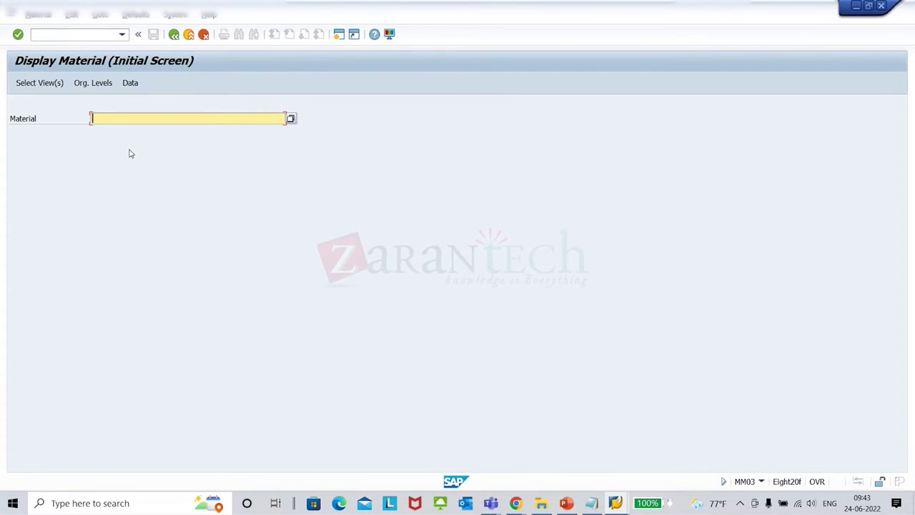
{"action": "left_click", "coordinate": [126, 132]}
{"action": "key", "text": "Return"}
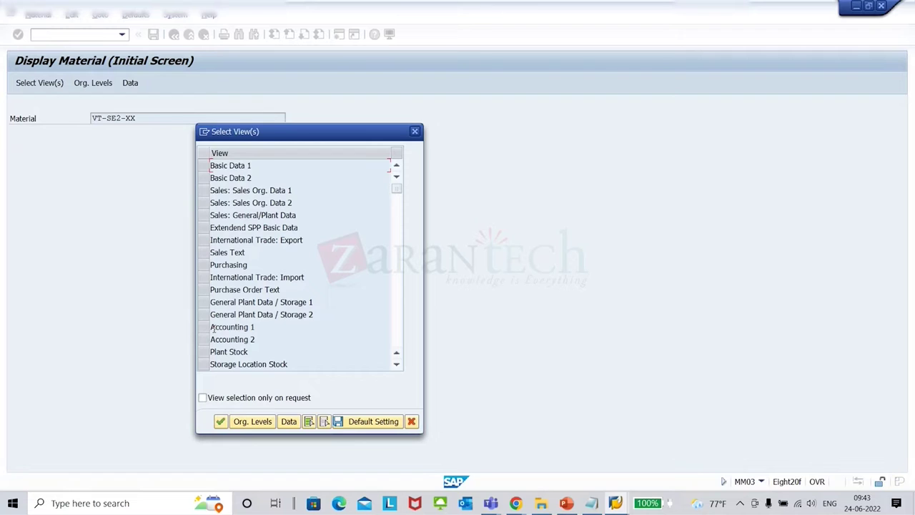
{"action": "scroll", "coordinate": [307, 265], "scroll_direction": "down", "scroll_amount": 2}
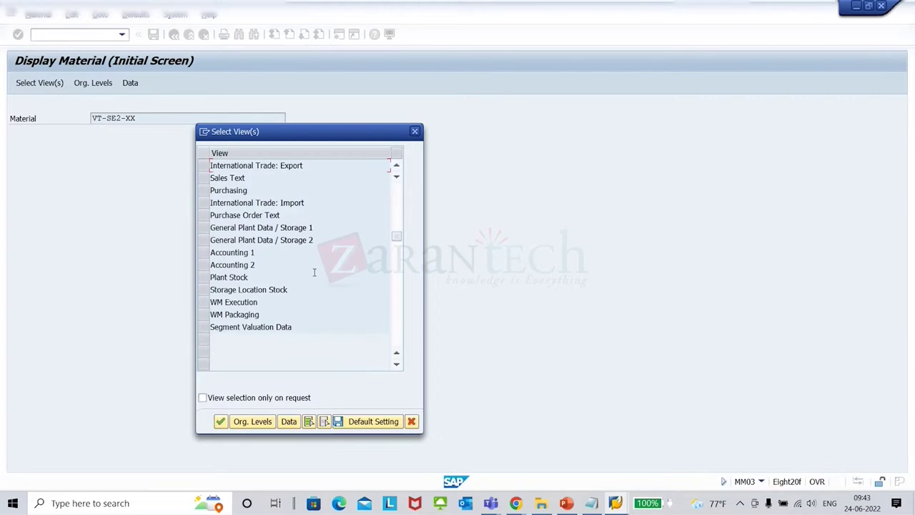
{"action": "scroll", "coordinate": [293, 294], "scroll_direction": "up", "scroll_amount": 2}
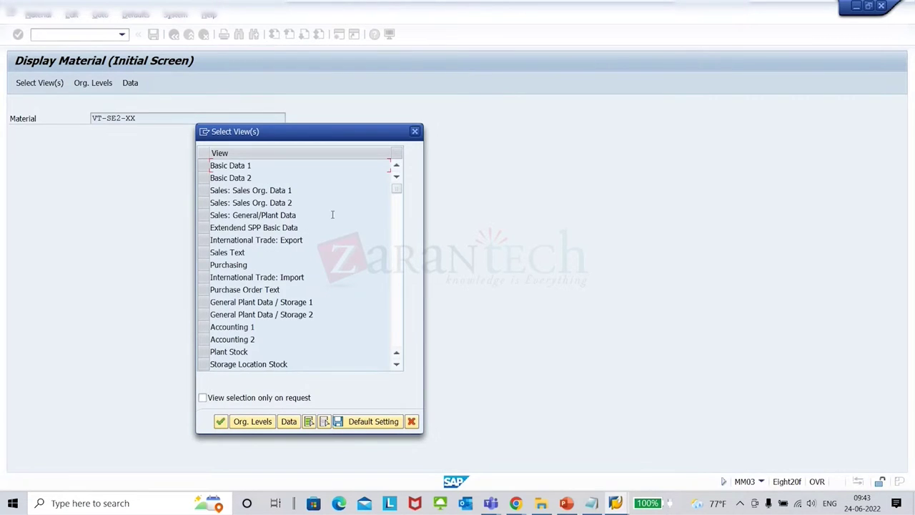
{"action": "left_click", "coordinate": [414, 131]}
Step: Start creating material VT-SE2-XX with material type HAWA Trading Goods and bring up its view selection
{"action": "left_click", "coordinate": [39, 15]}
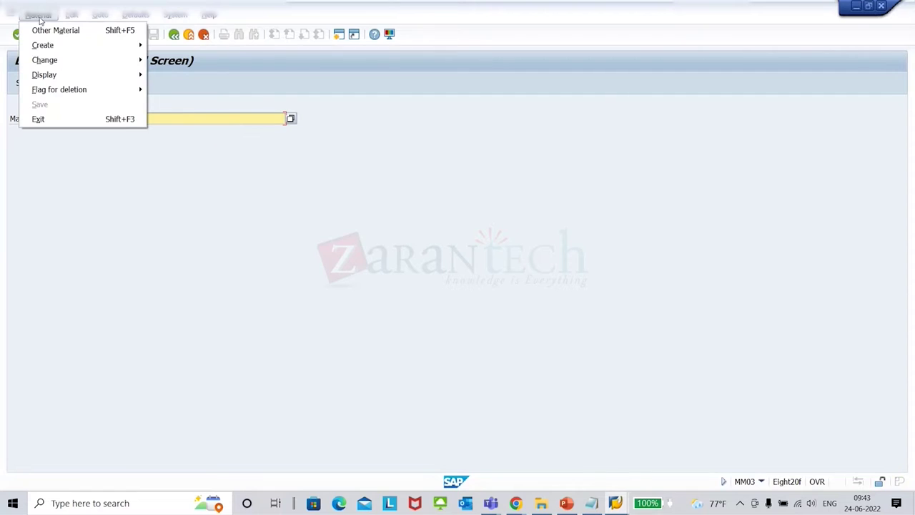
{"action": "mouse_move", "coordinate": [53, 45]}
{"action": "left_click", "coordinate": [161, 45]}
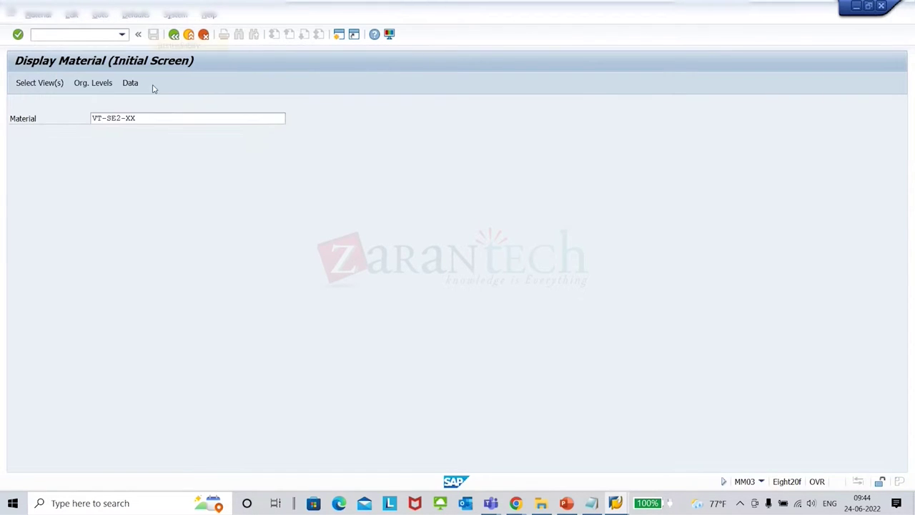
{"action": "type", "text": "V"}
{"action": "left_click", "coordinate": [151, 131]}
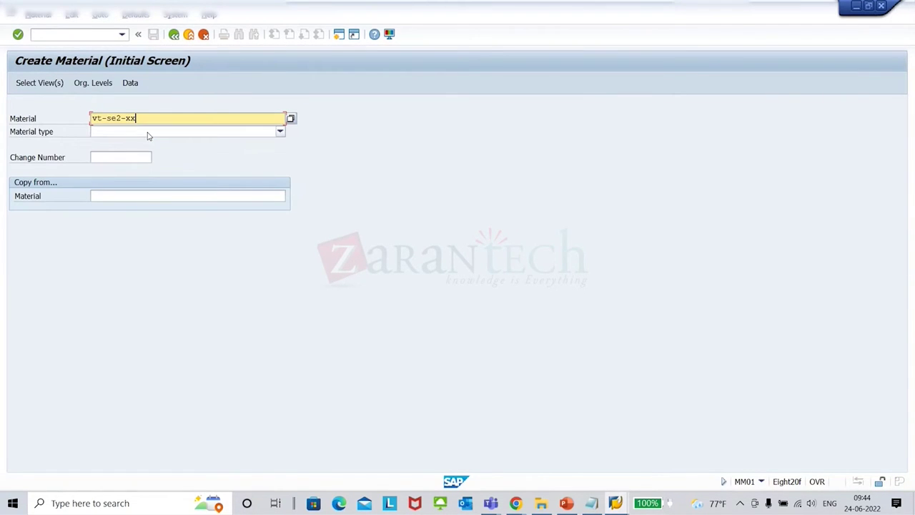
{"action": "key", "text": "Return"}
{"action": "key", "text": "Return"}
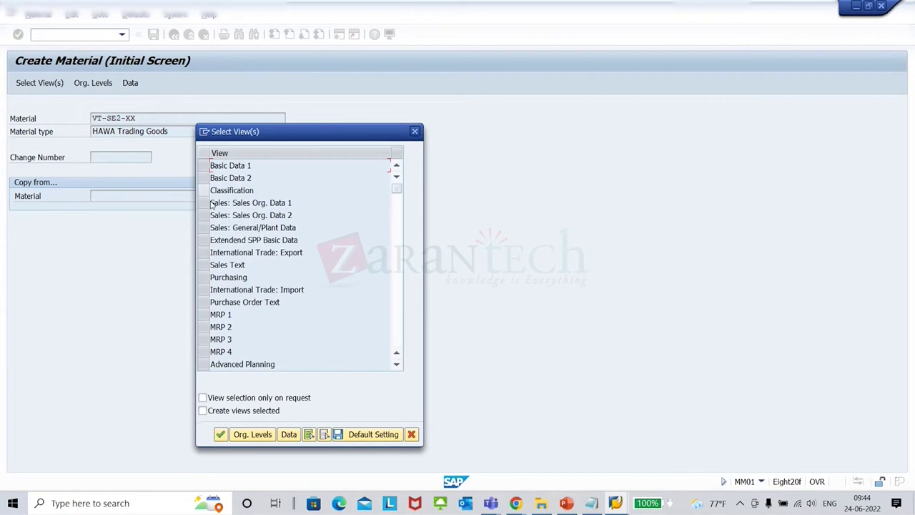
Step: Select the Warehouse Management 1 view for material VT-SE2-XX and continue to the organizational levels
{"action": "scroll", "coordinate": [284, 291], "scroll_direction": "down", "scroll_amount": 1}
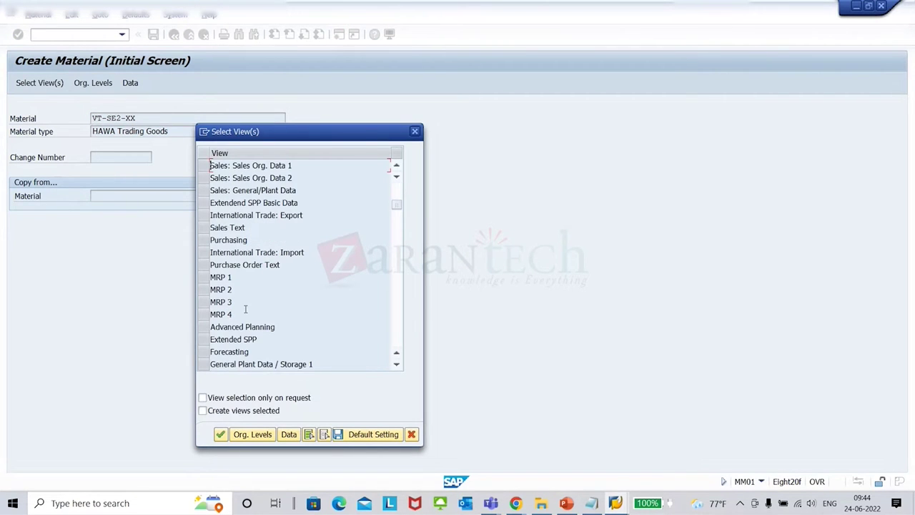
{"action": "scroll", "coordinate": [281, 275], "scroll_direction": "up", "scroll_amount": 1}
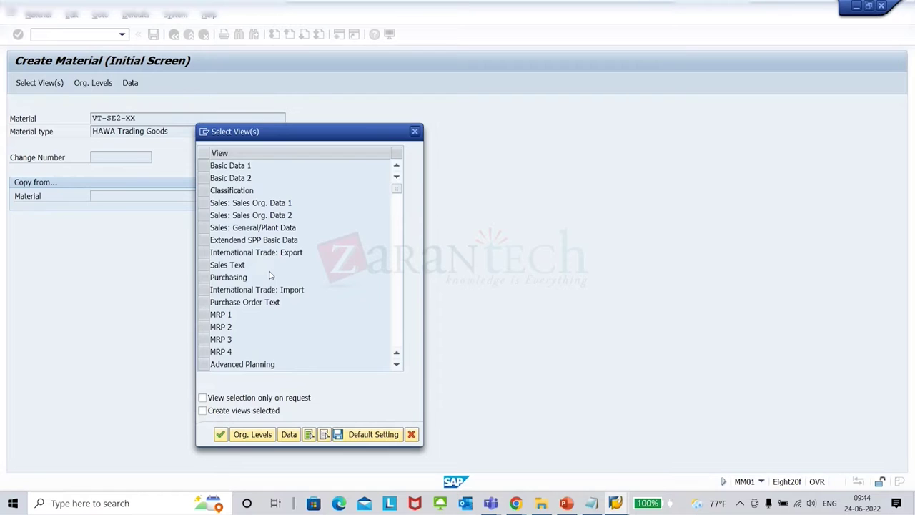
{"action": "scroll", "coordinate": [266, 274], "scroll_direction": "down", "scroll_amount": 2}
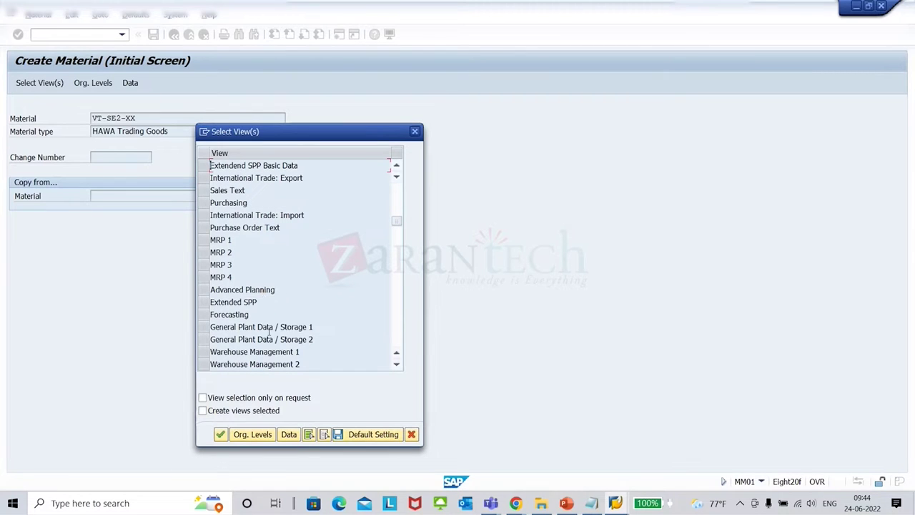
{"action": "scroll", "coordinate": [284, 288], "scroll_direction": "down", "scroll_amount": 2}
{"action": "left_click", "coordinate": [205, 278]}
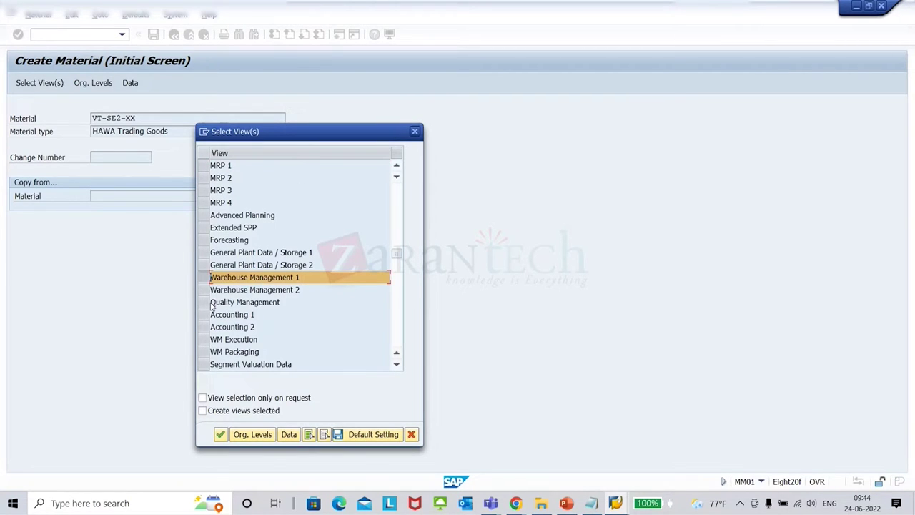
{"action": "left_click", "coordinate": [220, 435]}
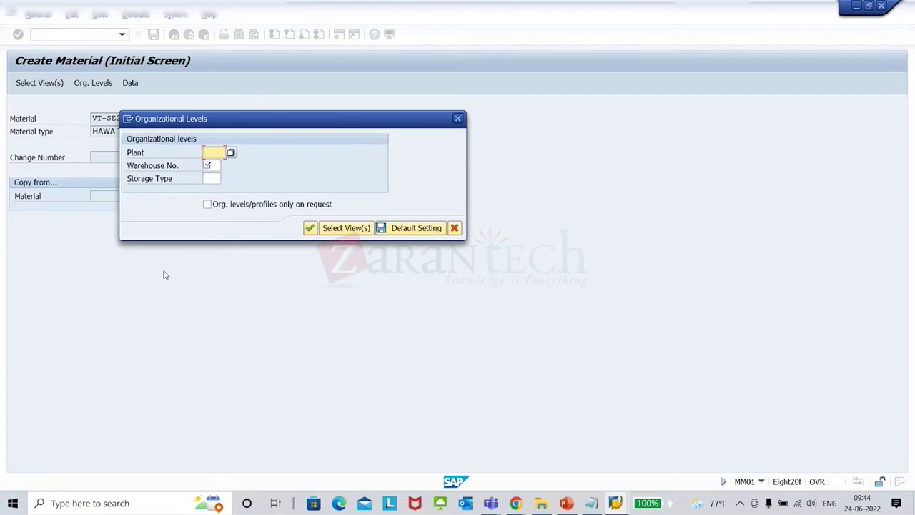
Step: Set the organizational levels to plant 1710 and warehouse number E07 and open the material's warehouse view
{"action": "left_click", "coordinate": [209, 168]}
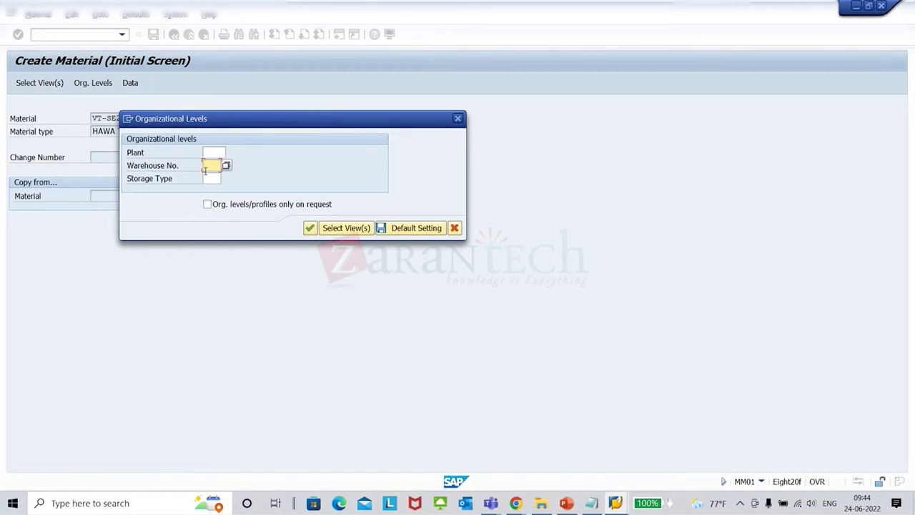
{"action": "type", "text": "E07"}
{"action": "key", "text": "Tab"}
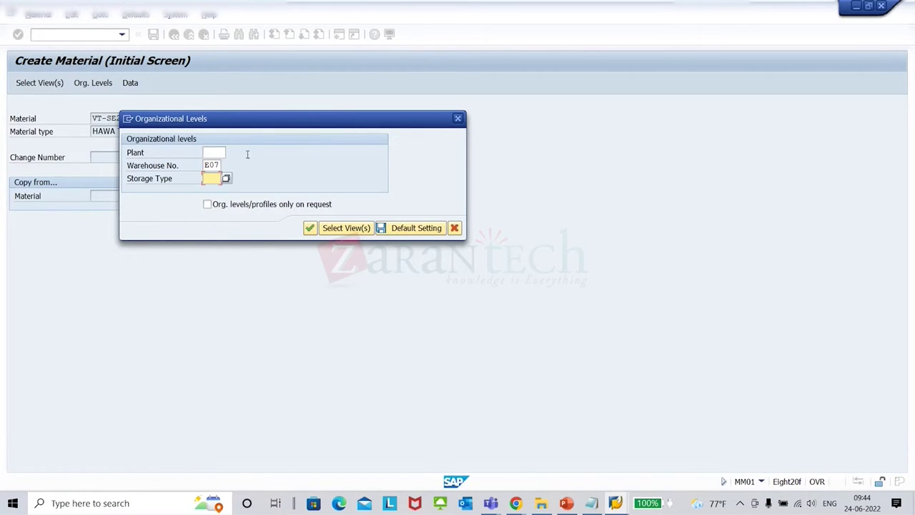
{"action": "left_click", "coordinate": [214, 154]}
{"action": "type", "text": "1000"}
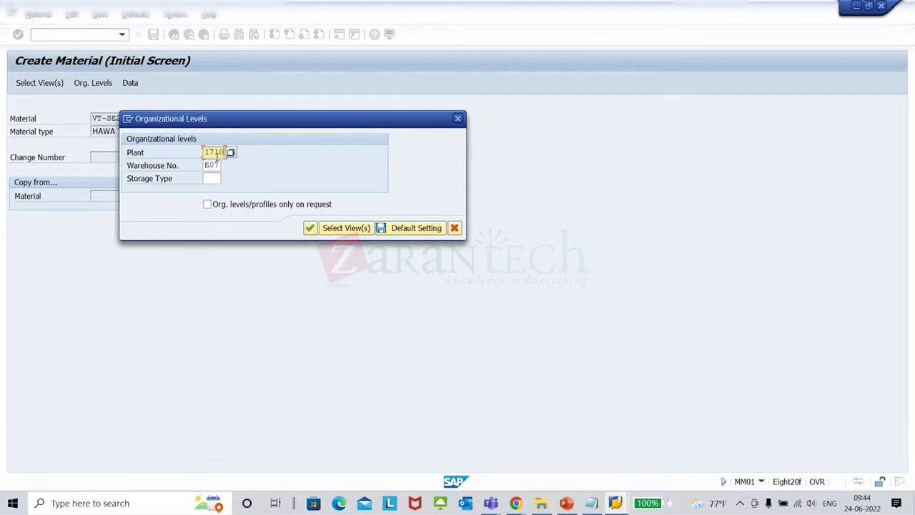
{"action": "key", "text": "Return"}
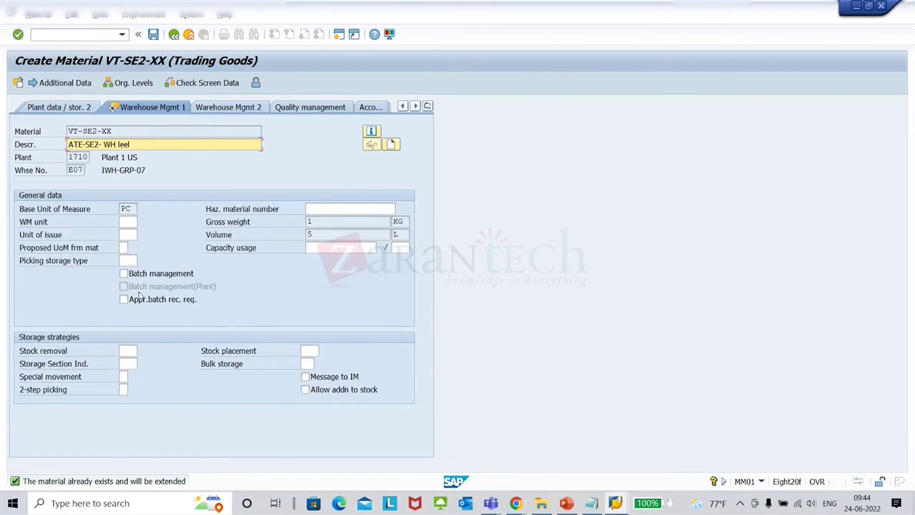
Step: Enable Allow addn to stock in the material's storage strategies and read the help text for this indicator
{"action": "left_click", "coordinate": [306, 390]}
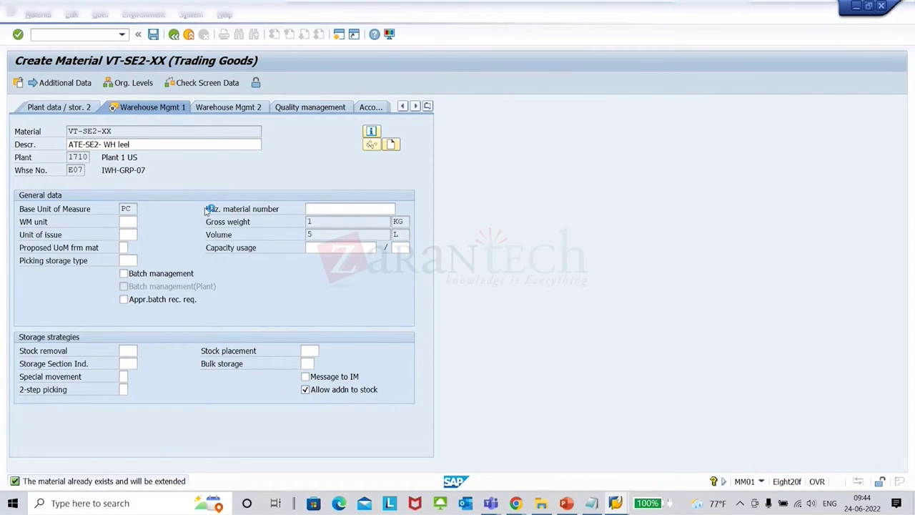
{"action": "key", "text": "F1"}
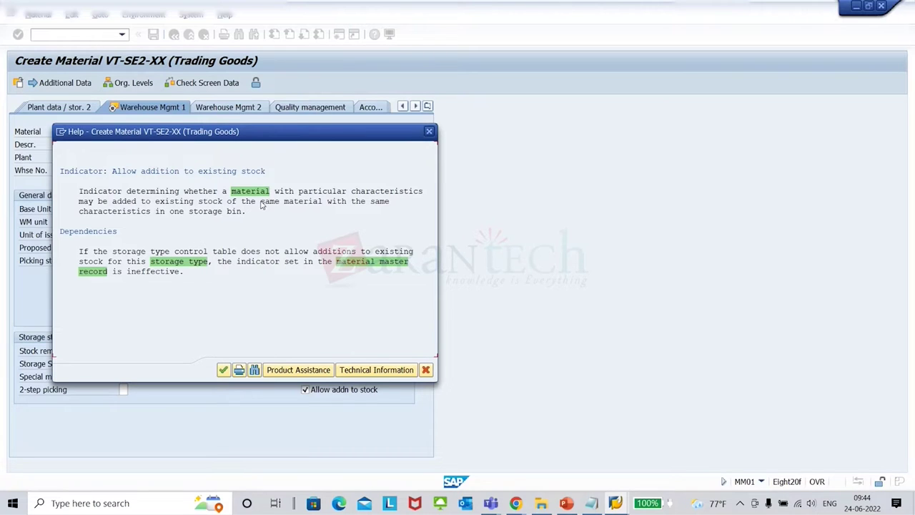
{"action": "left_click", "coordinate": [429, 131]}
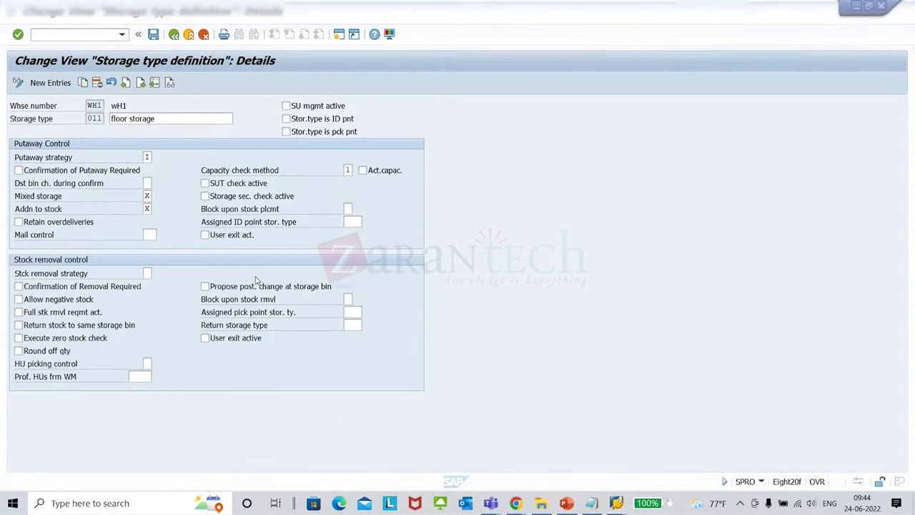
Step: Leave the details of storage type 011 and return to the storage type overview
{"action": "left_click", "coordinate": [173, 41]}
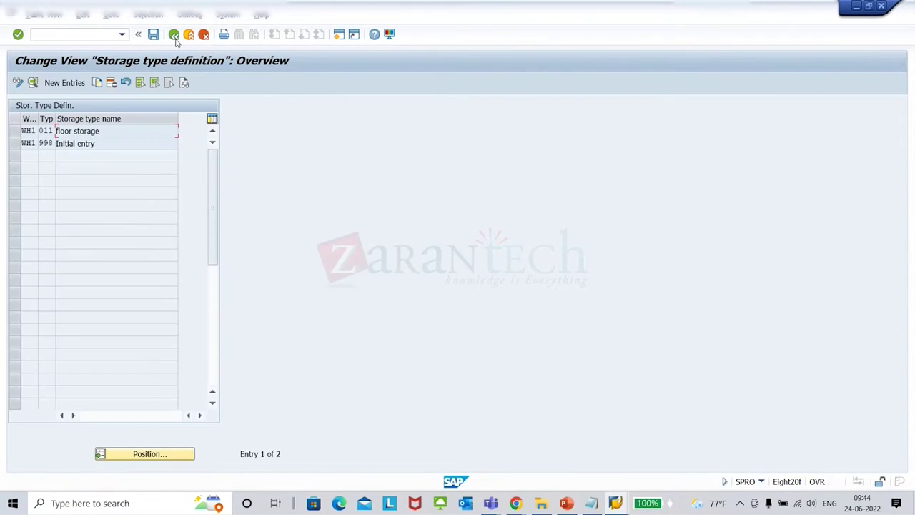
Step: Leave the classic WM storage types, open Define Storage Type under Extended Warehouse Management, and display the details of storage type Y001 in warehouse 1710
{"action": "left_click", "coordinate": [173, 40]}
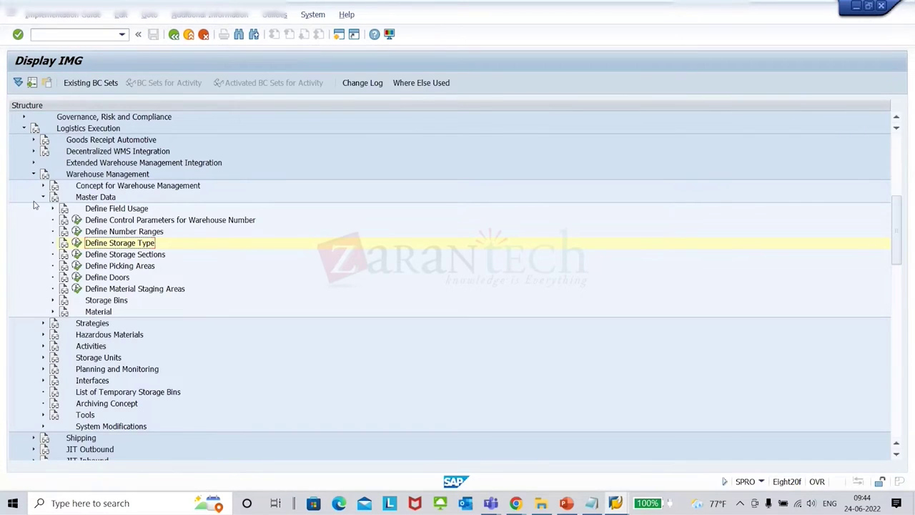
{"action": "left_click", "coordinate": [33, 174]}
{"action": "scroll", "coordinate": [141, 309], "scroll_direction": "down", "scroll_amount": 3}
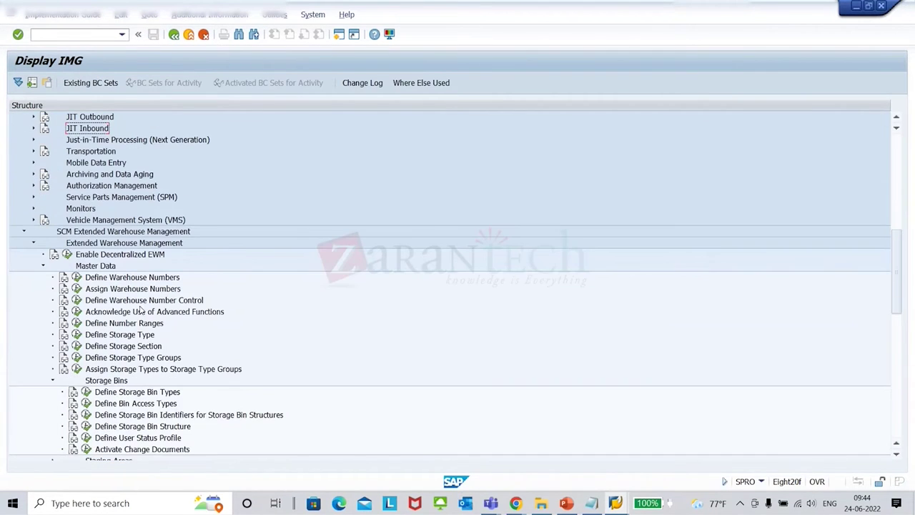
{"action": "left_click", "coordinate": [77, 334]}
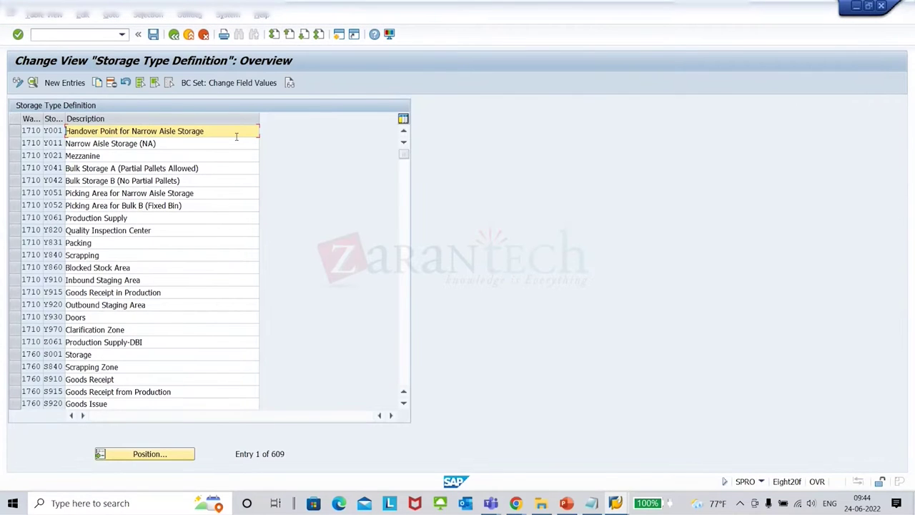
{"action": "double_click", "coordinate": [235, 135]}
Step: Review the possible Mix GR Dates settings in the putaway control of storage type Y001, comparing each option, and close the value list
{"action": "scroll", "coordinate": [163, 322], "scroll_direction": "down", "scroll_amount": 3}
{"action": "scroll", "coordinate": [163, 322], "scroll_direction": "down", "scroll_amount": 1}
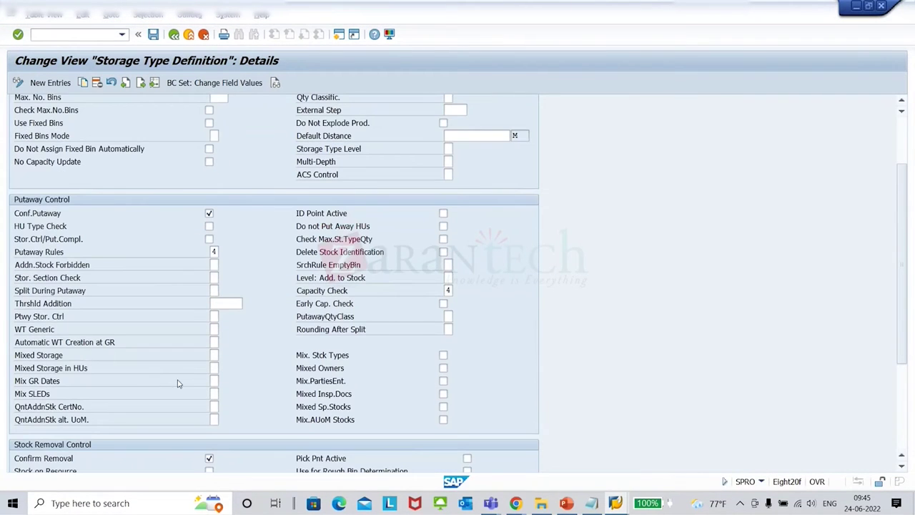
{"action": "left_click", "coordinate": [223, 384]}
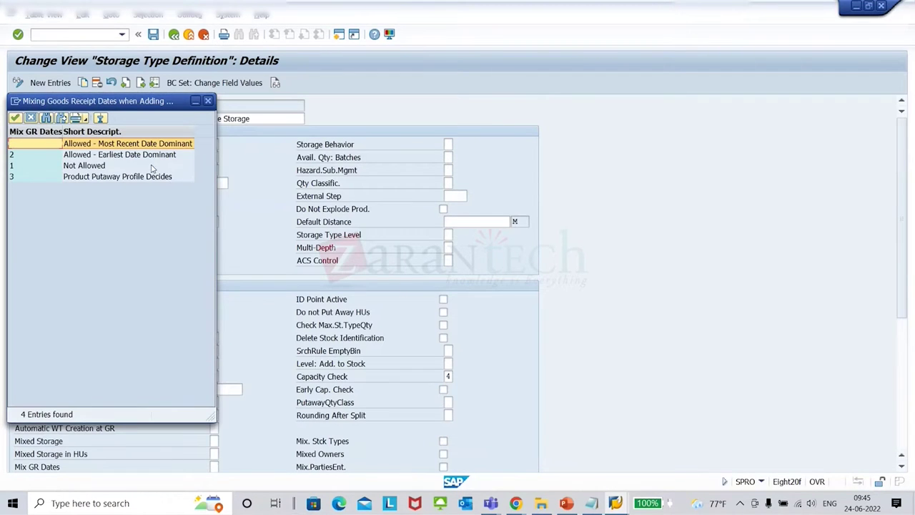
{"action": "left_click", "coordinate": [152, 166]}
{"action": "left_click", "coordinate": [146, 155]}
{"action": "left_click", "coordinate": [148, 144]}
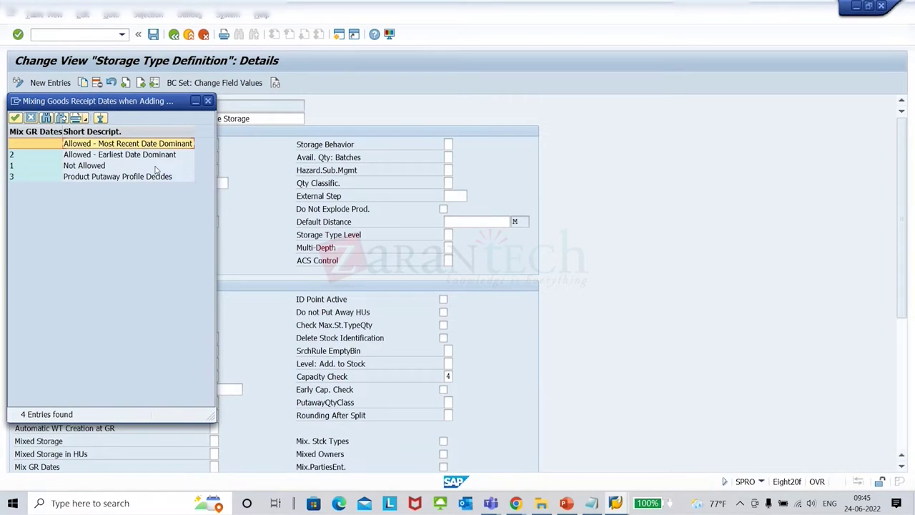
{"action": "left_click", "coordinate": [139, 159]}
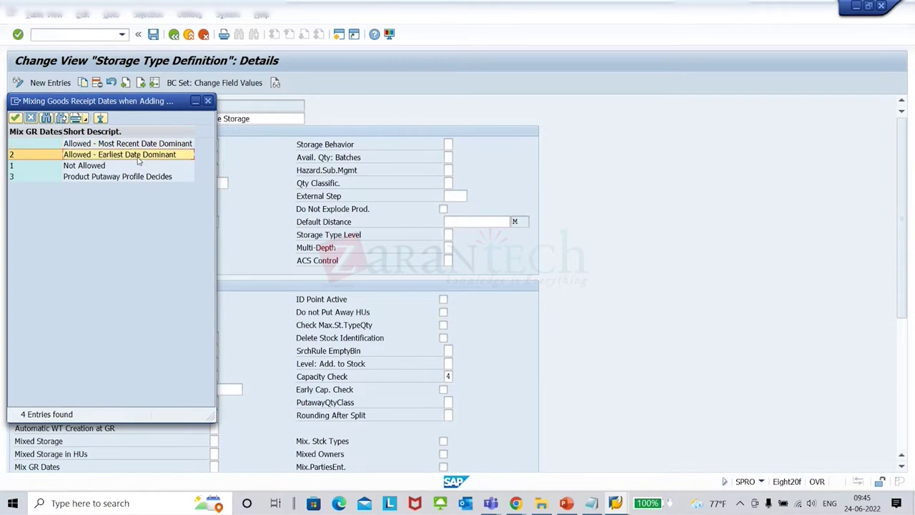
{"action": "left_click", "coordinate": [86, 175]}
{"action": "left_click", "coordinate": [87, 167]}
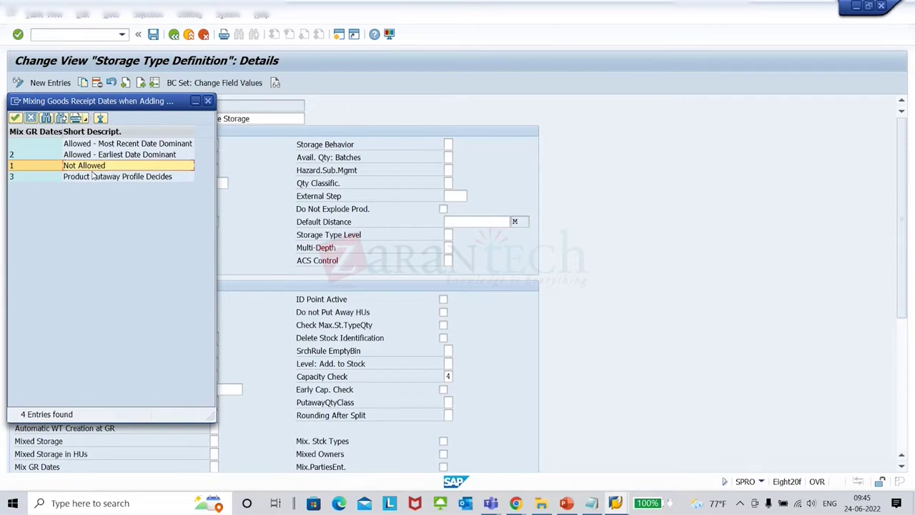
{"action": "left_click", "coordinate": [102, 179]}
{"action": "left_click", "coordinate": [112, 158]}
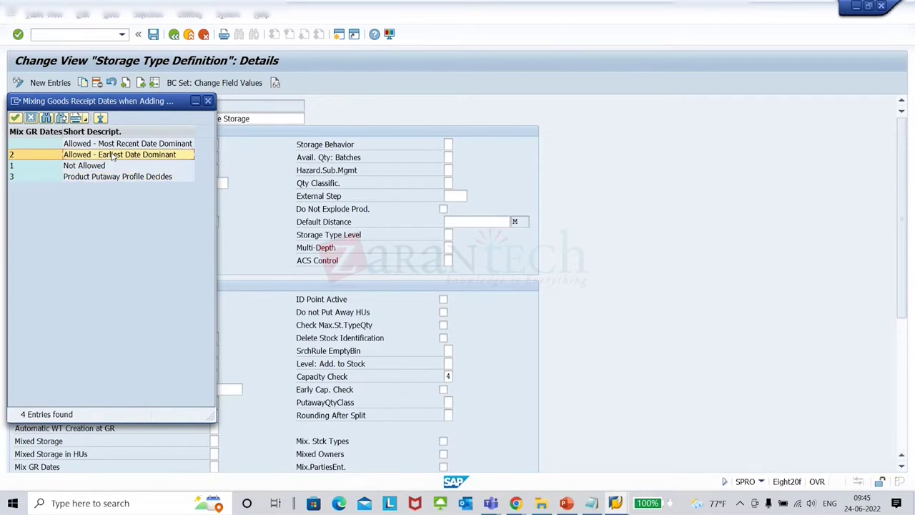
{"action": "left_click", "coordinate": [118, 179]}
{"action": "left_click", "coordinate": [125, 146]}
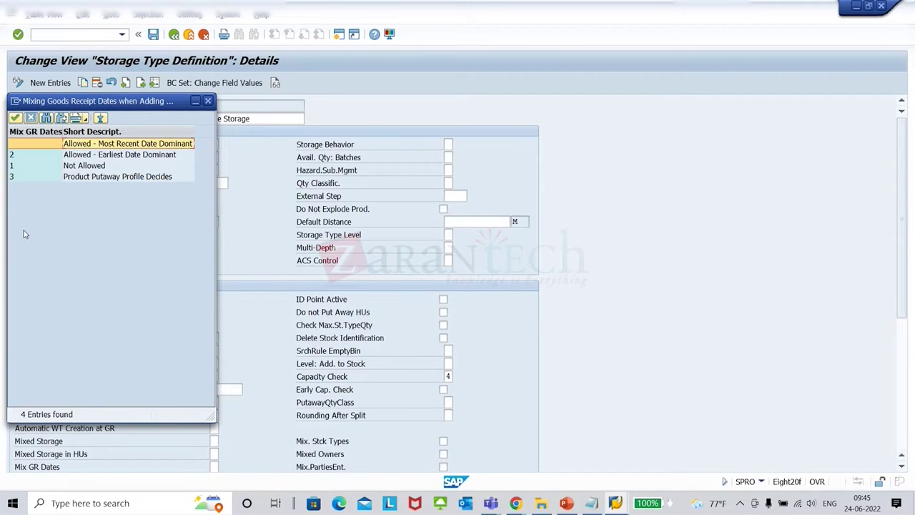
{"action": "left_click", "coordinate": [164, 178]}
{"action": "left_click", "coordinate": [155, 156]}
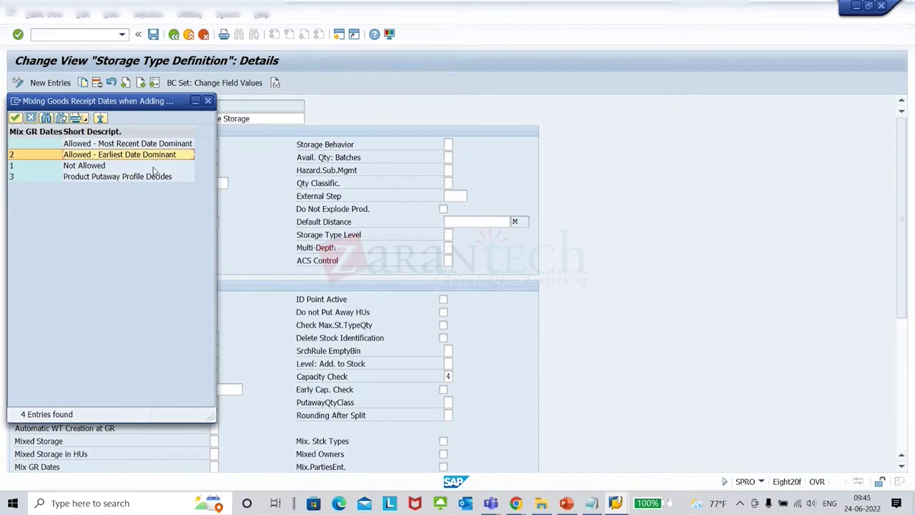
{"action": "left_click", "coordinate": [156, 177]}
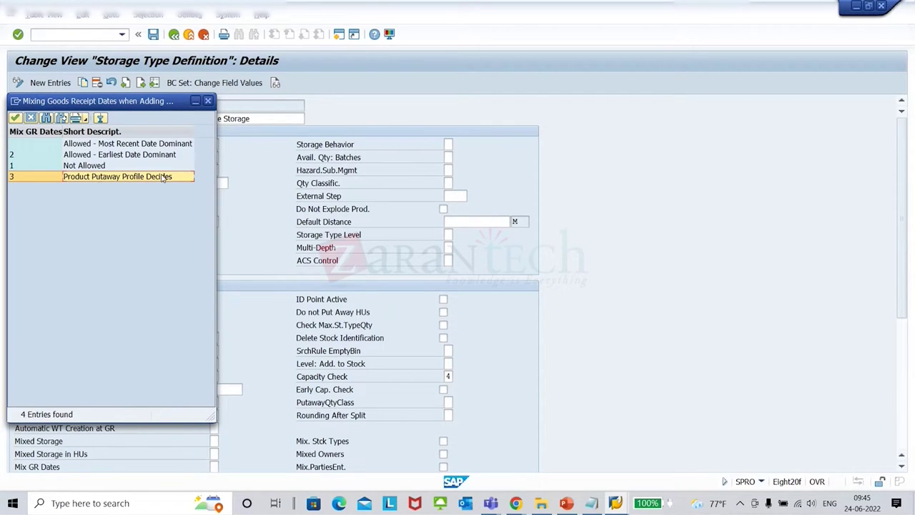
{"action": "left_click", "coordinate": [208, 100]}
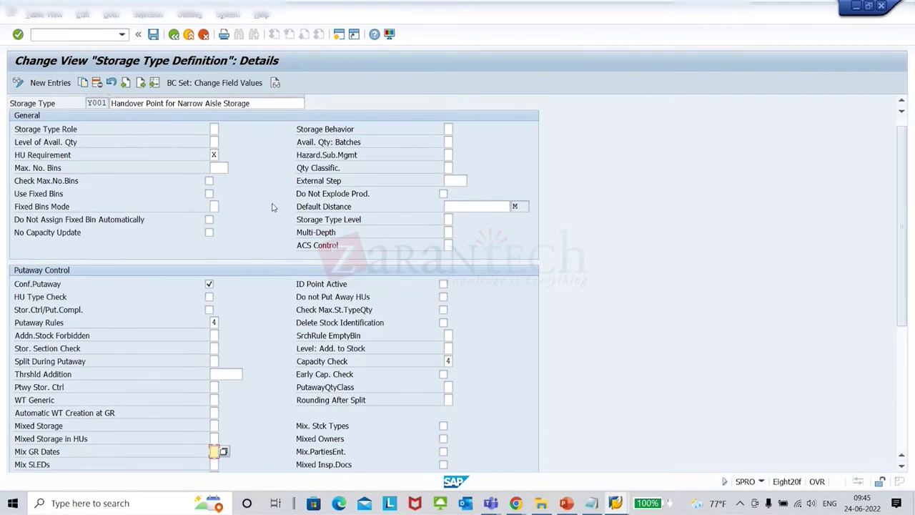
Step: Reopen the Mix GR Dates value list, examine the Product Putaway Profile Decides and Not Allowed options, and close it without choosing one
{"action": "scroll", "coordinate": [262, 208], "scroll_direction": "down", "scroll_amount": 6}
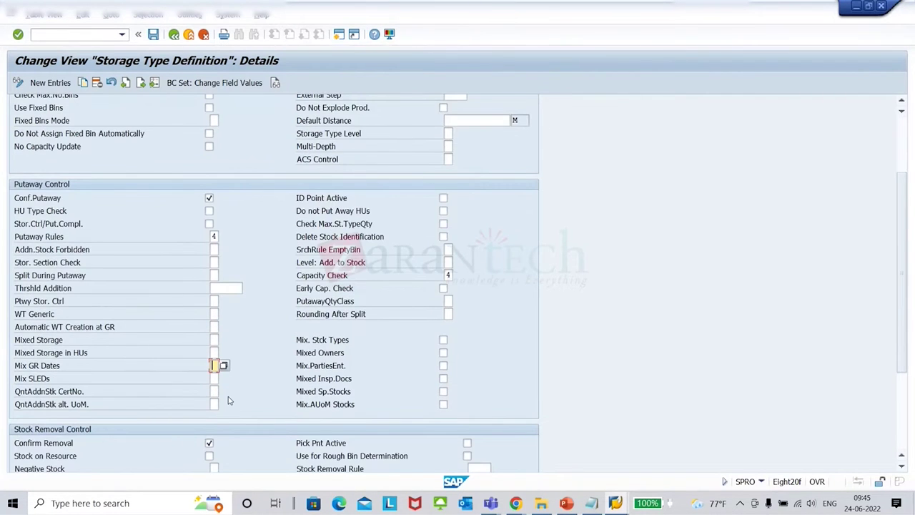
{"action": "left_click", "coordinate": [223, 371]}
{"action": "left_click", "coordinate": [222, 371]}
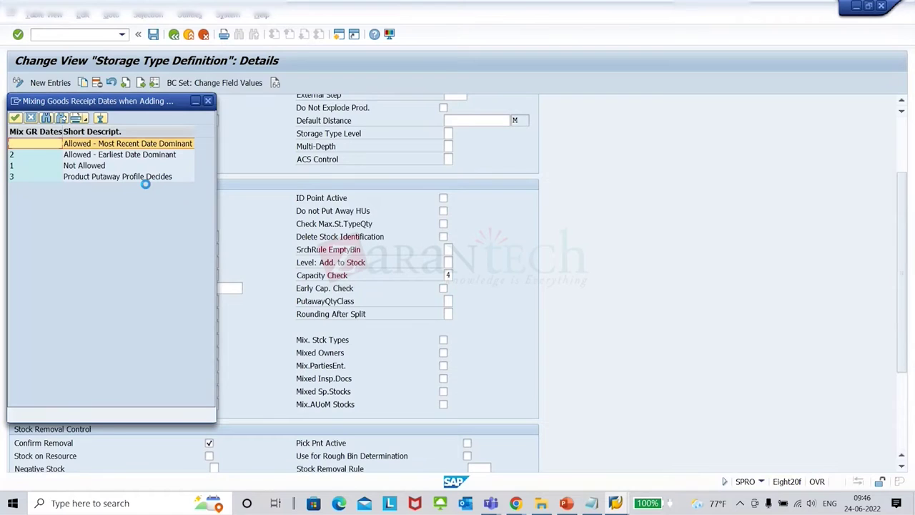
{"action": "left_click", "coordinate": [100, 175]}
{"action": "key", "text": "Up"}
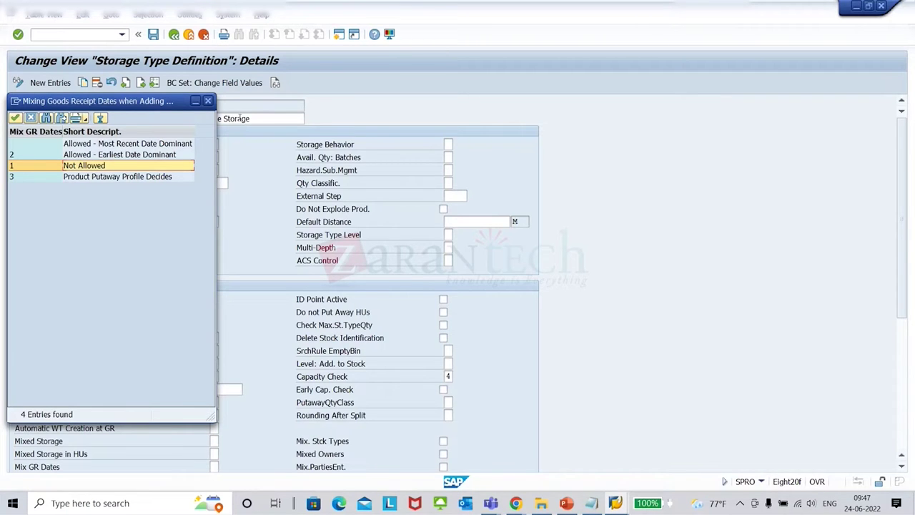
{"action": "left_click", "coordinate": [208, 101]}
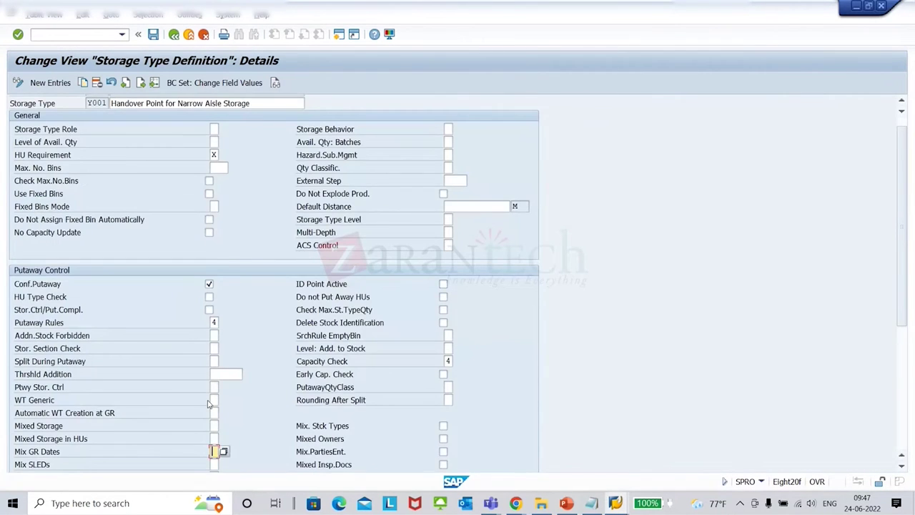
Step: Examine the Mix SLEDs options for storage type Y001 in a widened value list and close it without choosing one
{"action": "scroll", "coordinate": [208, 404], "scroll_direction": "down", "scroll_amount": 2}
{"action": "left_click", "coordinate": [216, 406]}
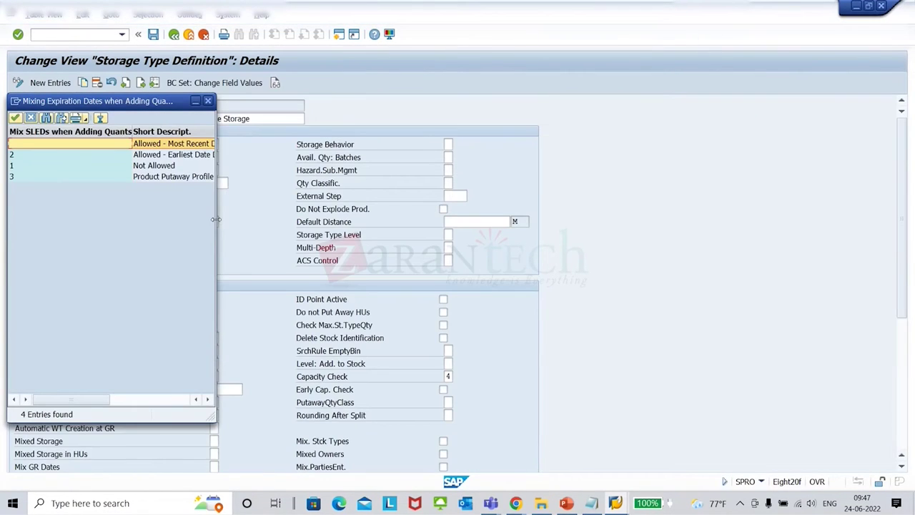
{"action": "left_click_drag", "start_coordinate": [215, 219], "coordinate": [491, 213]}
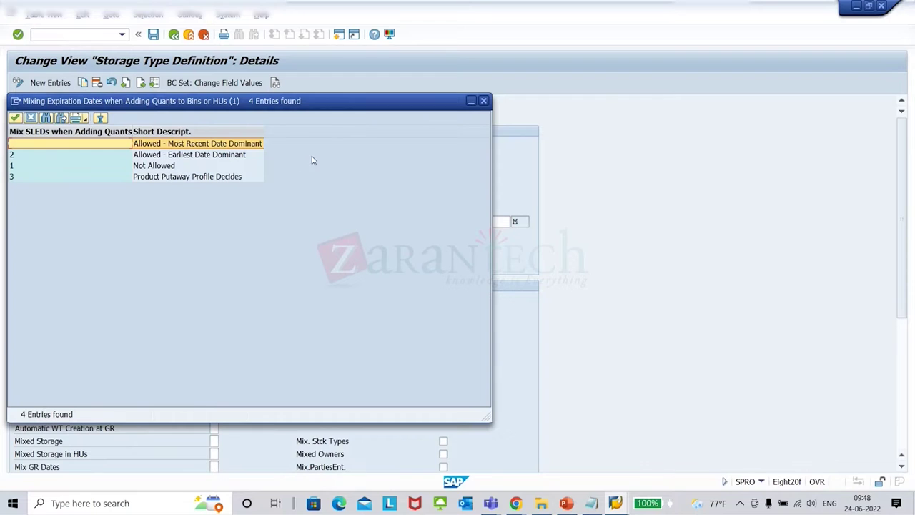
{"action": "left_click", "coordinate": [484, 104]}
{"action": "scroll", "coordinate": [204, 338], "scroll_direction": "down", "scroll_amount": 5}
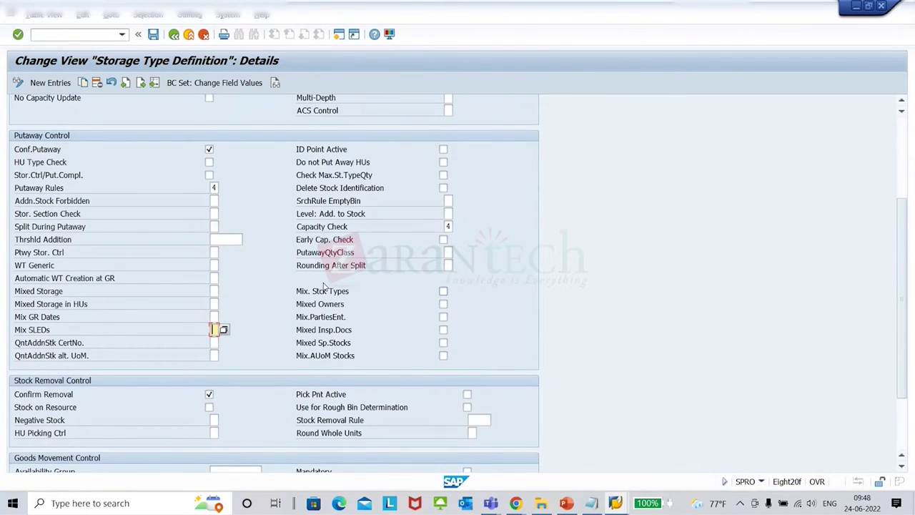
{"action": "scroll", "coordinate": [209, 286], "scroll_direction": "up", "scroll_amount": 5}
Step: Return to the display of storage bin CPF.01.01.A and review its bin sectioning and statistics, highlighting the first putaway date
{"action": "key", "text": "alt+Tab"}
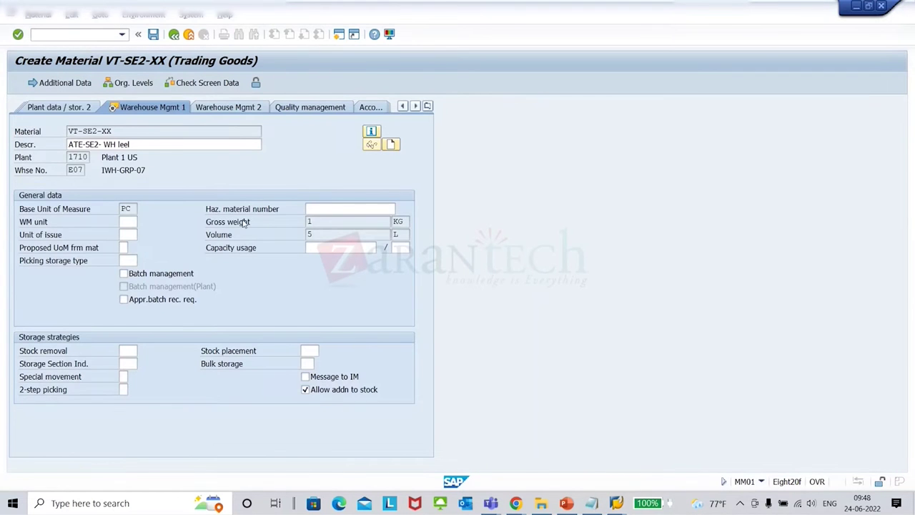
{"action": "key", "text": "alt+Tab"}
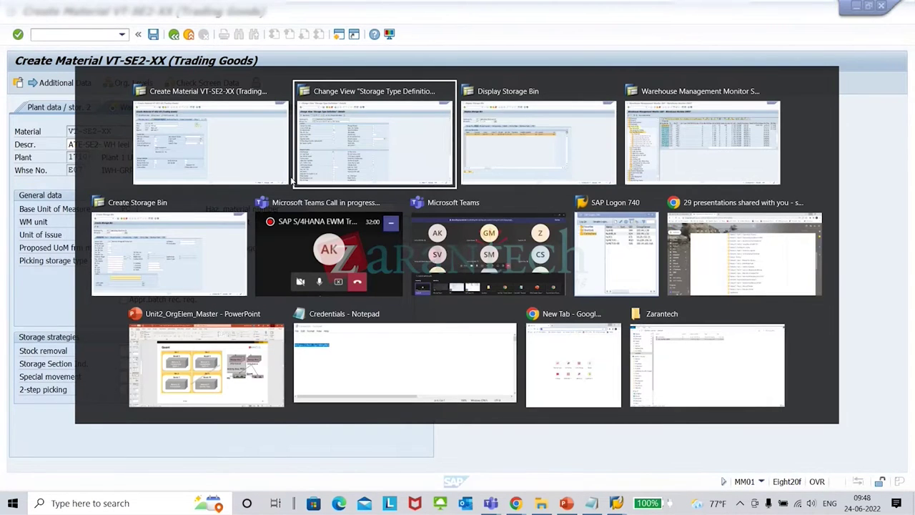
{"action": "key", "text": "alt+Tab"}
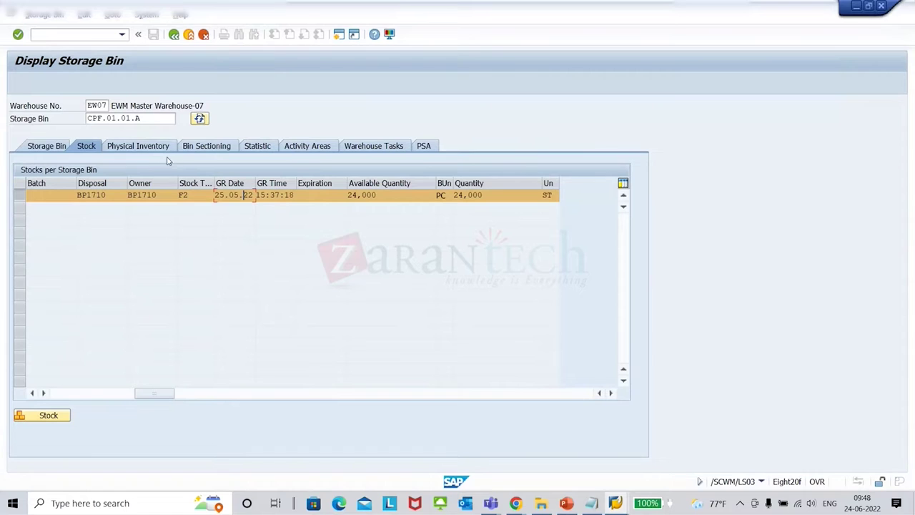
{"action": "left_click", "coordinate": [211, 148]}
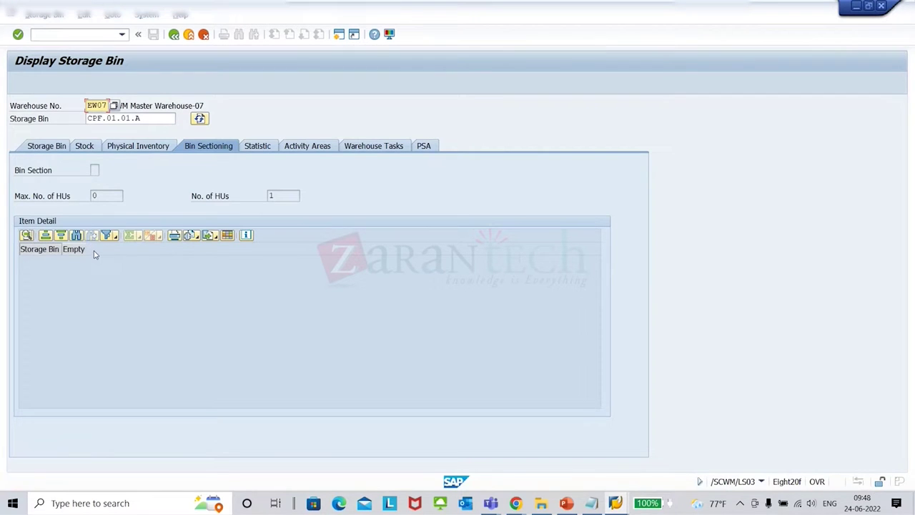
{"action": "left_click", "coordinate": [260, 147]}
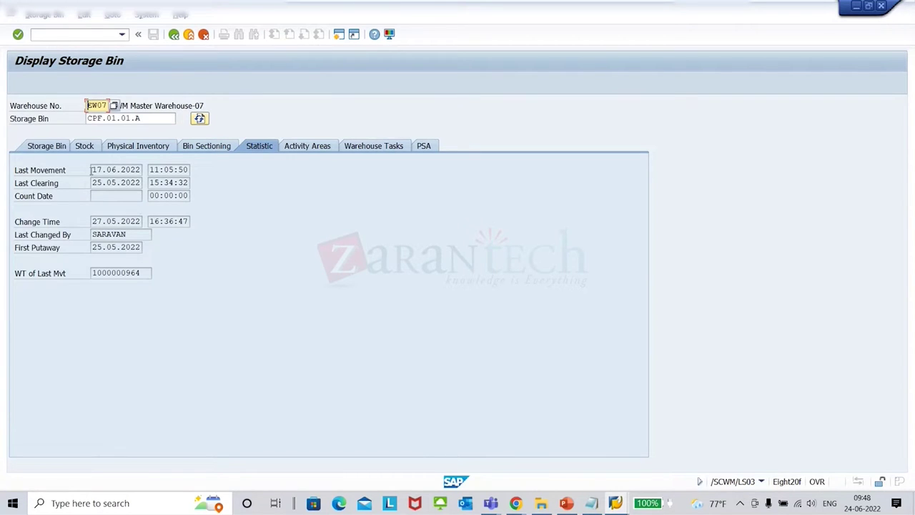
{"action": "left_click", "coordinate": [127, 247]}
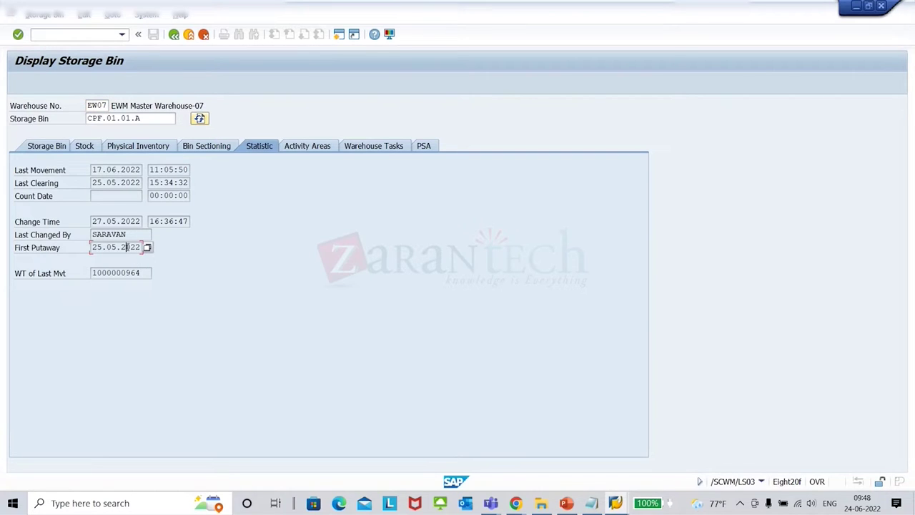
{"action": "left_click", "coordinate": [94, 248]}
{"action": "left_click_drag", "start_coordinate": [94, 248], "coordinate": [197, 248]}
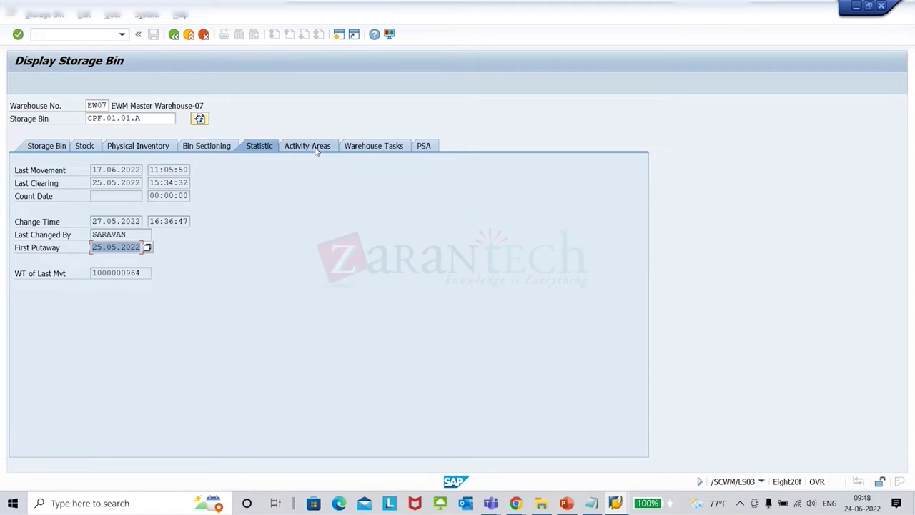
Step: Check the storage bin's open warehouse tasks and its activity area assignments for the PICK and INVE activities
{"action": "left_click", "coordinate": [359, 147]}
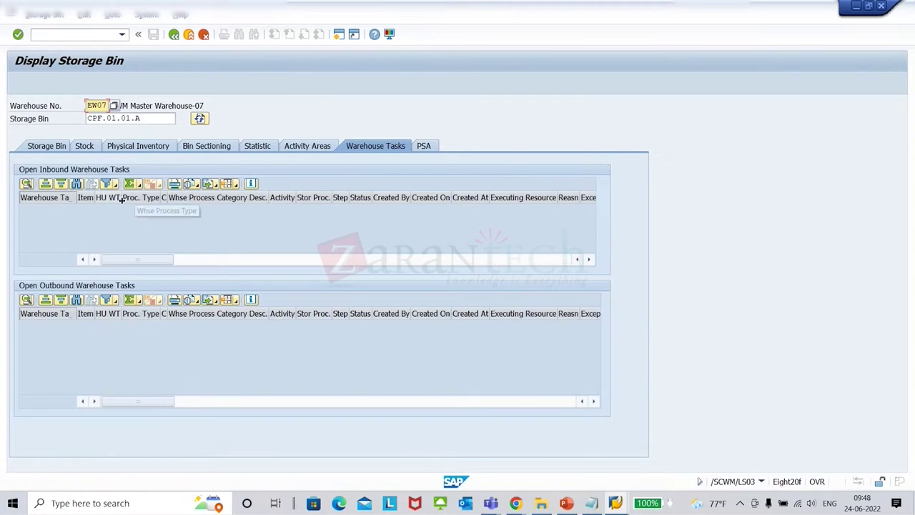
{"action": "left_click", "coordinate": [302, 148]}
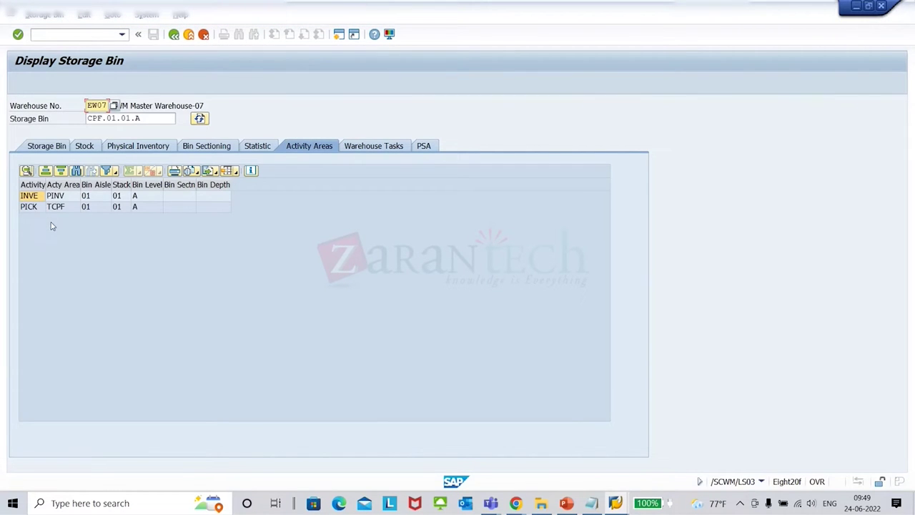
{"action": "left_click", "coordinate": [38, 208]}
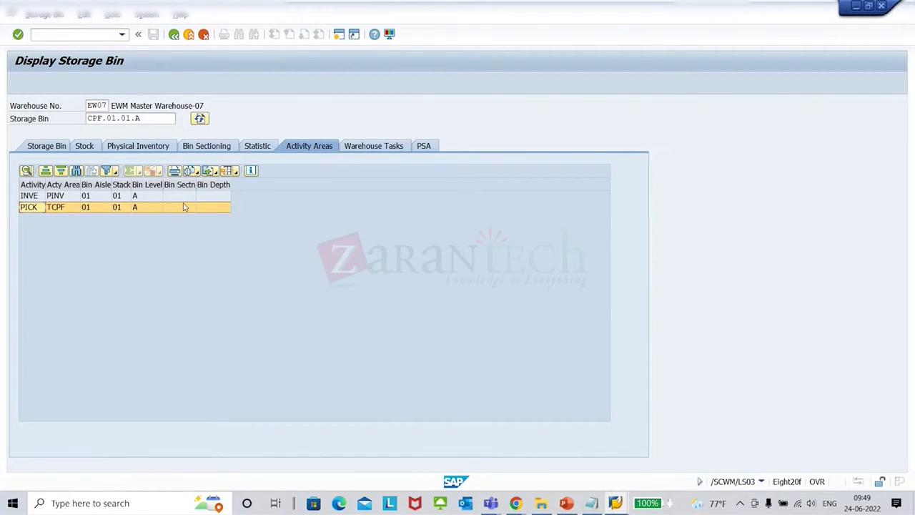
{"action": "left_click", "coordinate": [36, 197]}
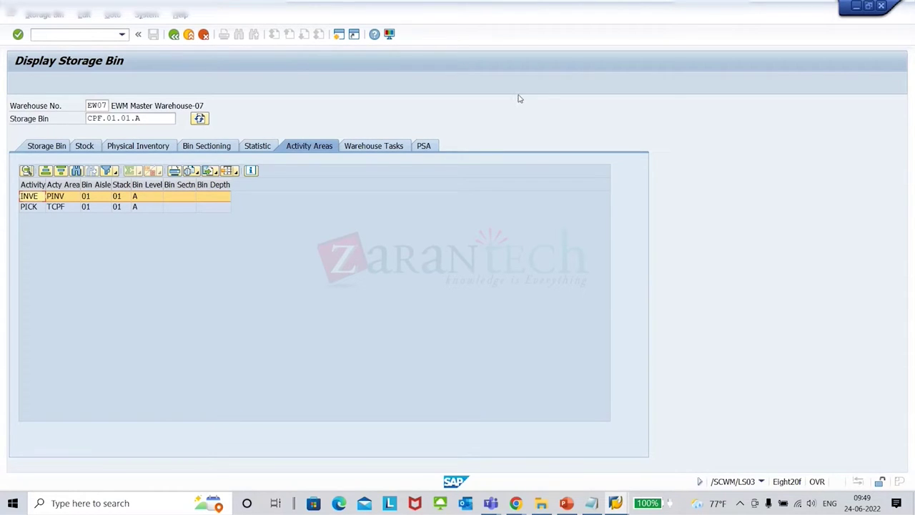
Step: Review the storage bin's general data, including bin access type, storage section, fire-containment section, bin type, coordinates and weight used
{"action": "left_click", "coordinate": [59, 147]}
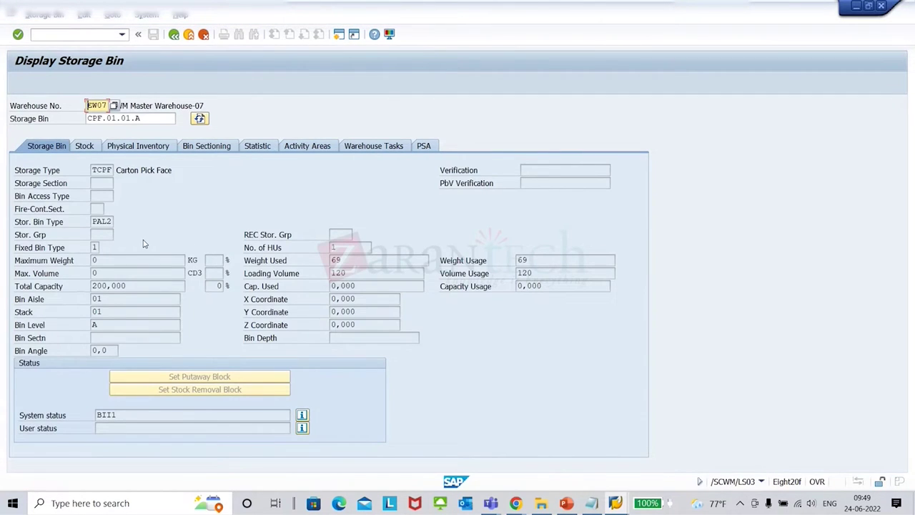
{"action": "left_click", "coordinate": [100, 195]}
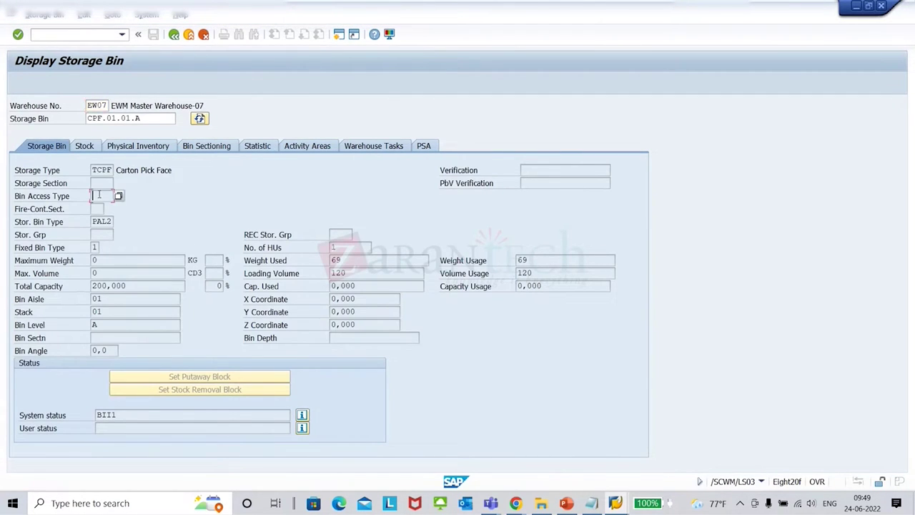
{"action": "left_click", "coordinate": [99, 185]}
{"action": "left_click", "coordinate": [99, 209]}
{"action": "left_click", "coordinate": [102, 221]}
{"action": "left_click", "coordinate": [358, 312]}
{"action": "left_click", "coordinate": [392, 262]}
{"action": "left_click", "coordinate": [103, 196]}
Step: Switch to File Explorer and open the E5_Storage Bin Creation PDF from the Downloads folder
{"action": "key", "text": "alt+Tab"}
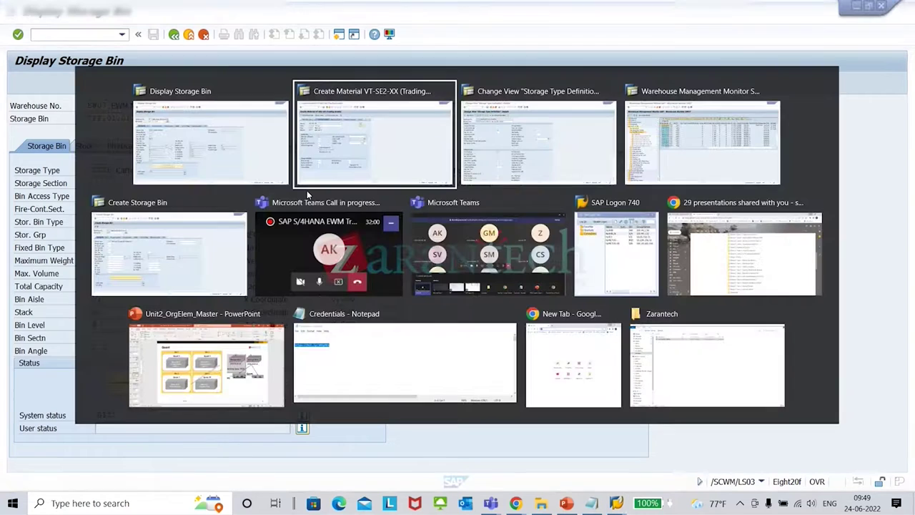
{"action": "key", "text": "alt+Tab"}
{"action": "key", "text": "alt+Tab"}
{"action": "key", "text": "alt+Tab"}
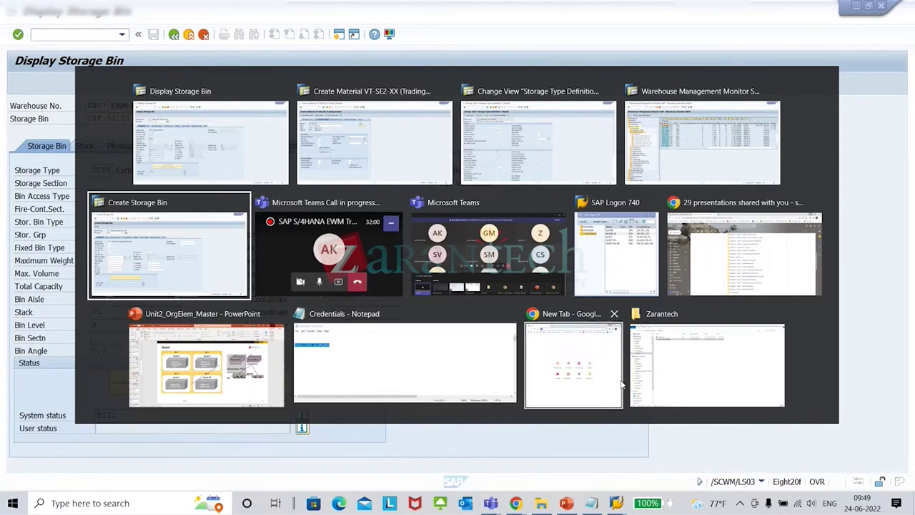
{"action": "left_click", "coordinate": [655, 375]}
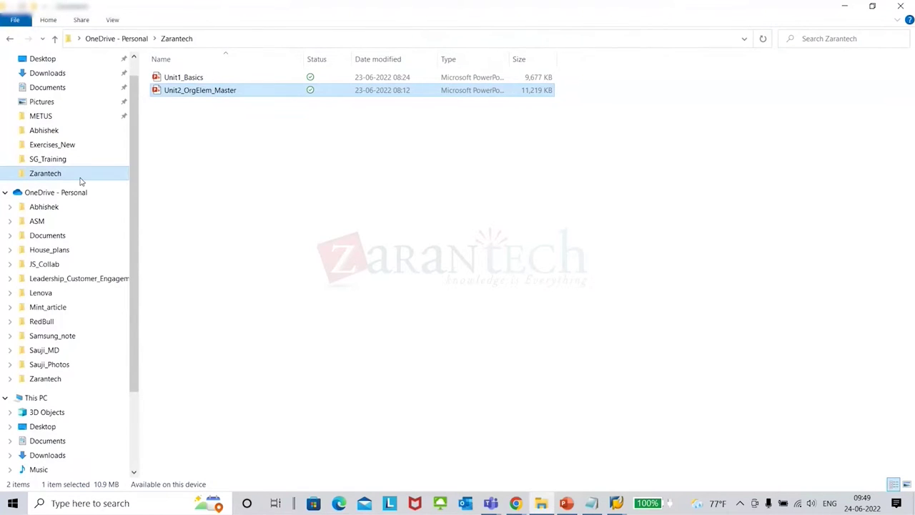
{"action": "left_click", "coordinate": [47, 73]}
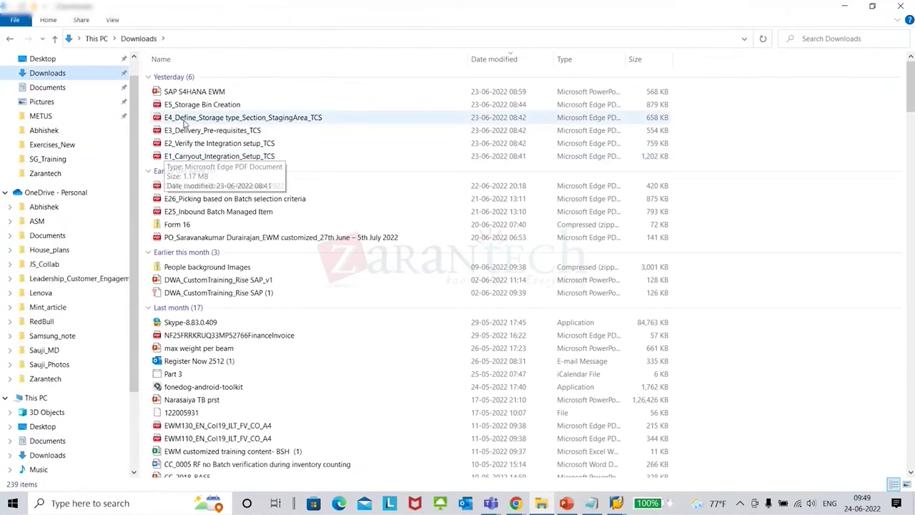
{"action": "double_click", "coordinate": [177, 108]}
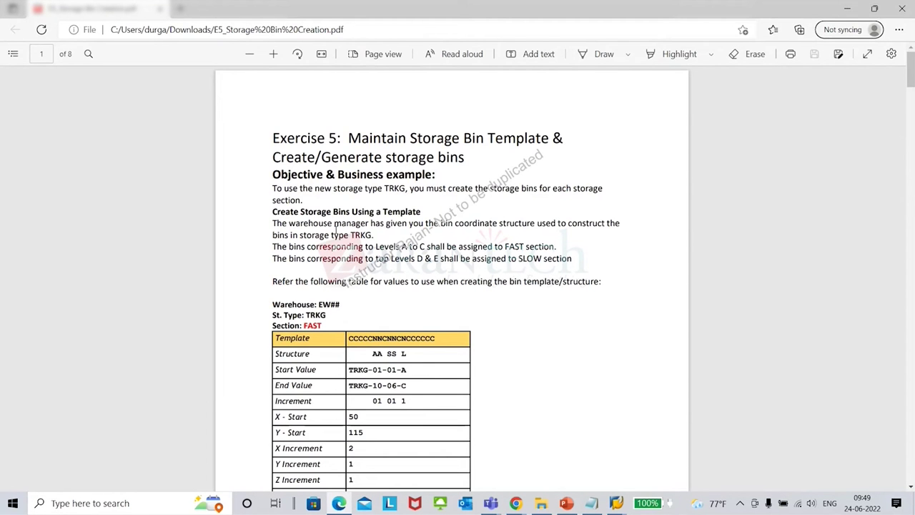
Step: Review Exercise 5's objective, the FAST and SLOW bin template tables for TRKG, the individual bin requirements and the first configuration steps
{"action": "key", "text": "alt+Tab"}
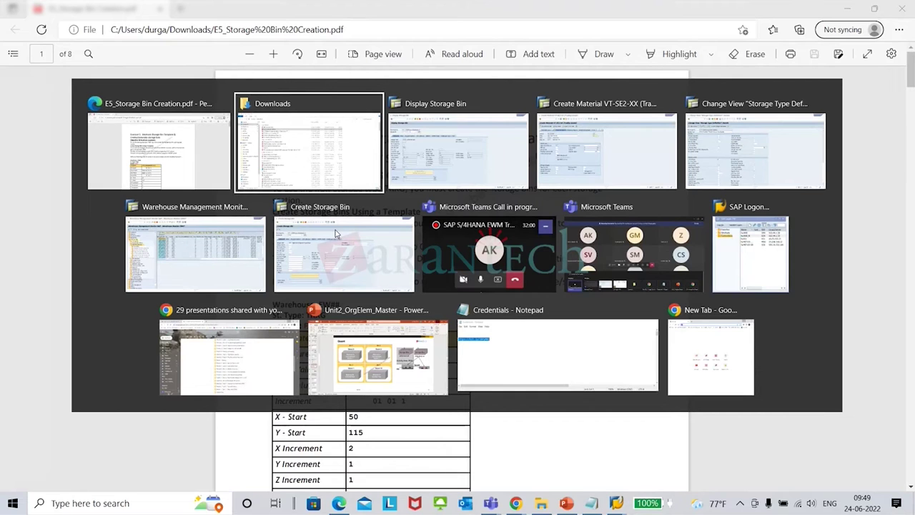
{"action": "key", "text": "alt+Tab"}
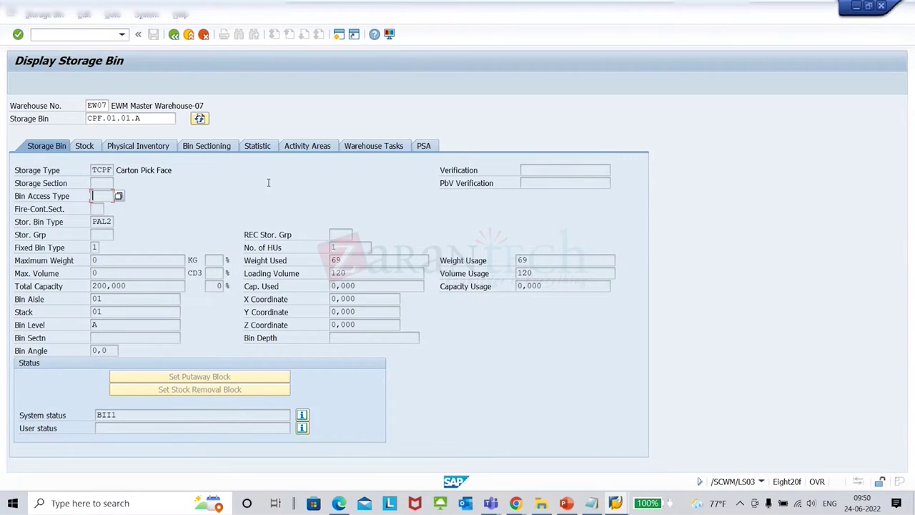
{"action": "key", "text": "alt+Tab"}
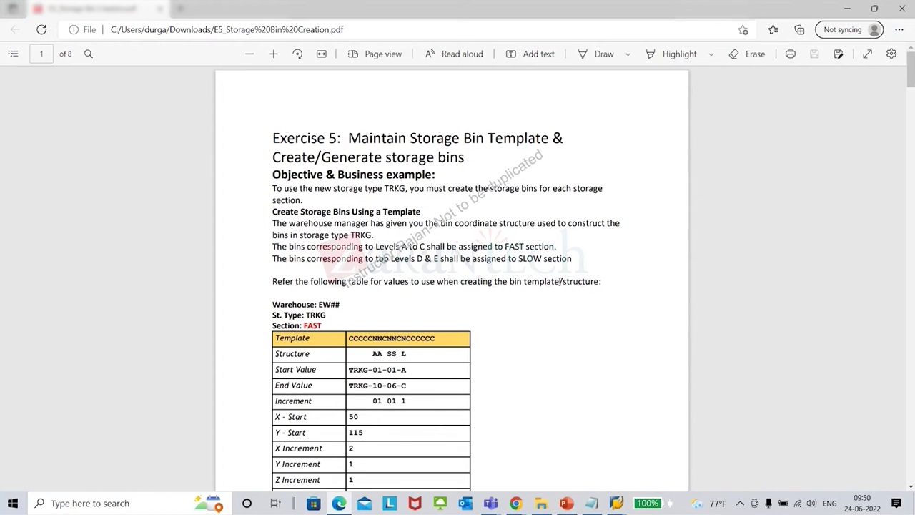
{"action": "scroll", "coordinate": [346, 245], "scroll_direction": "down", "scroll_amount": 3}
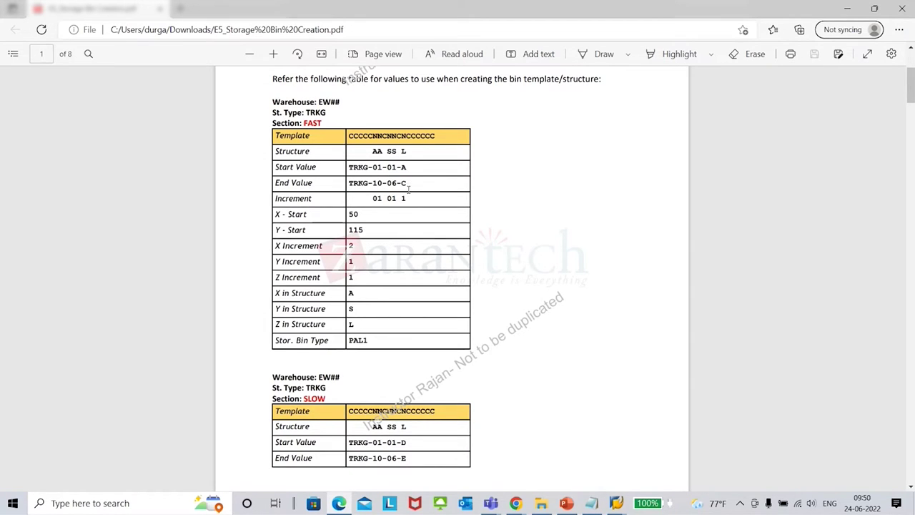
{"action": "scroll", "coordinate": [438, 298], "scroll_direction": "down", "scroll_amount": 3}
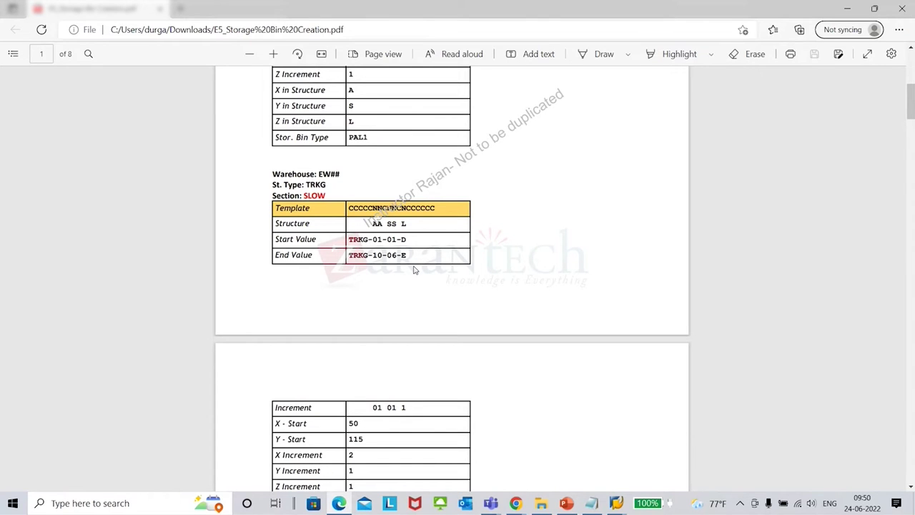
{"action": "scroll", "coordinate": [451, 266], "scroll_direction": "up", "scroll_amount": 1}
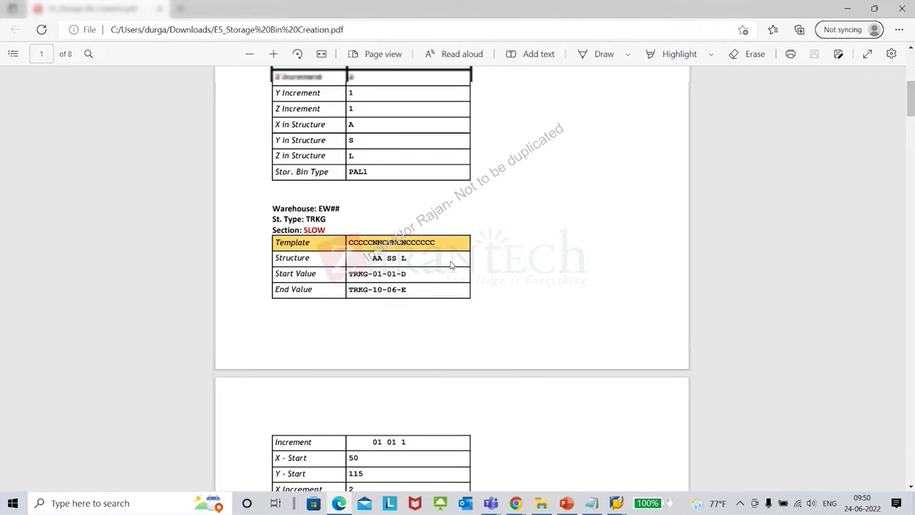
{"action": "scroll", "coordinate": [451, 266], "scroll_direction": "up", "scroll_amount": 5}
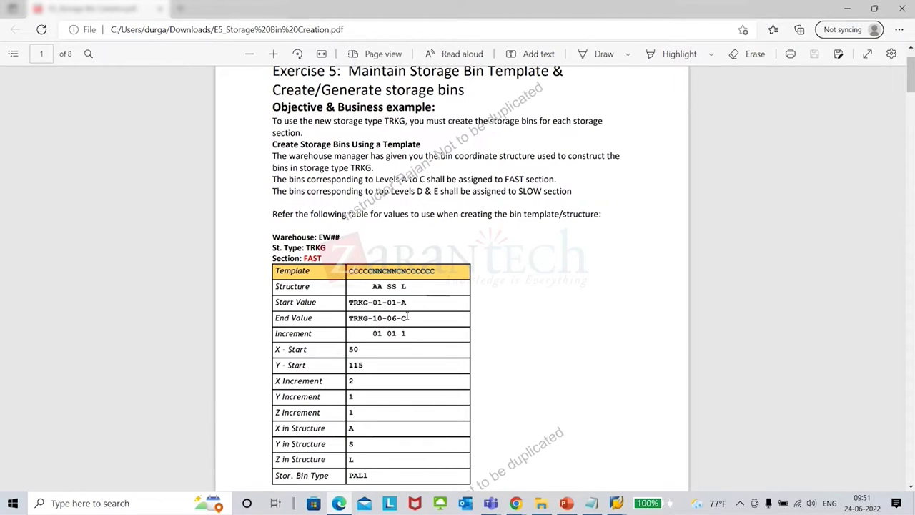
{"action": "scroll", "coordinate": [449, 304], "scroll_direction": "down", "scroll_amount": 5}
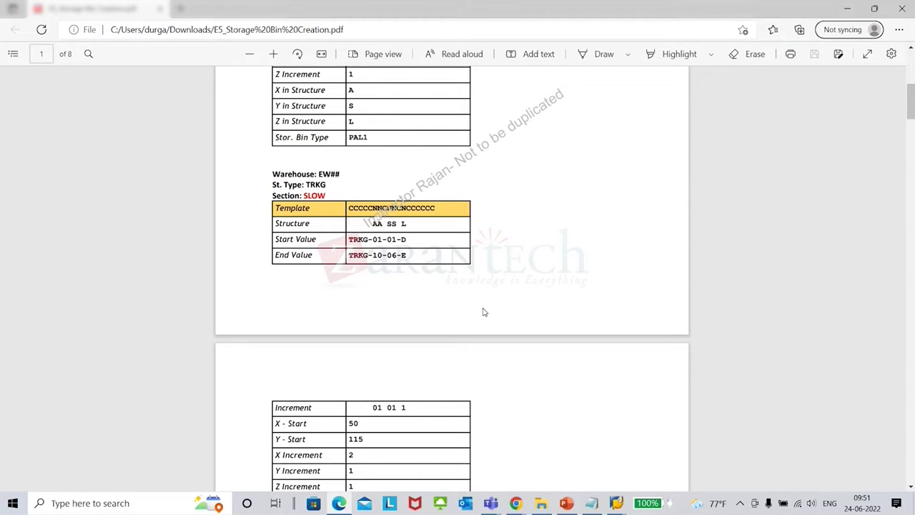
{"action": "scroll", "coordinate": [482, 312], "scroll_direction": "up", "scroll_amount": 5}
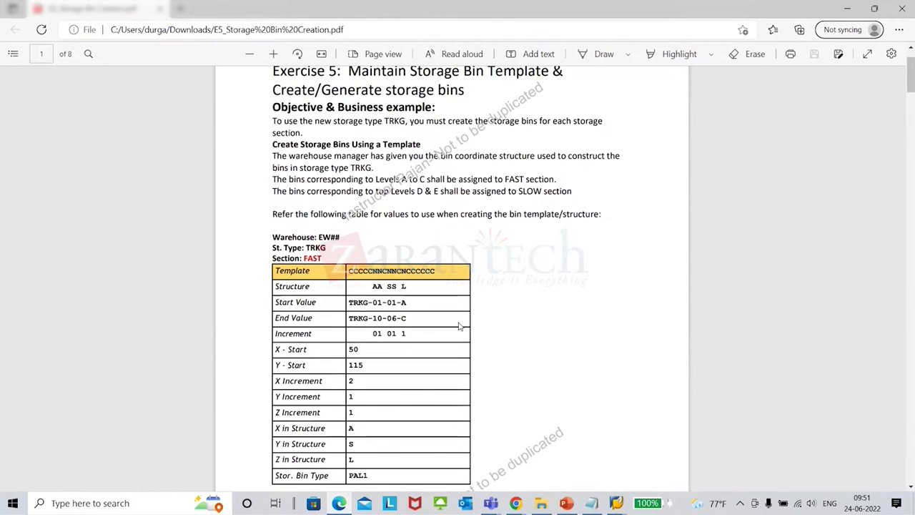
{"action": "scroll", "coordinate": [419, 286], "scroll_direction": "down", "scroll_amount": 7}
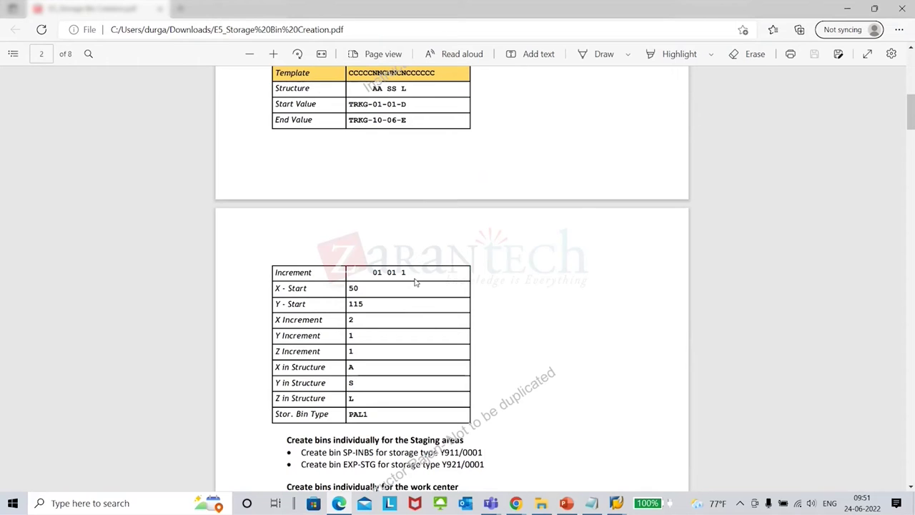
{"action": "scroll", "coordinate": [415, 282], "scroll_direction": "down", "scroll_amount": 5}
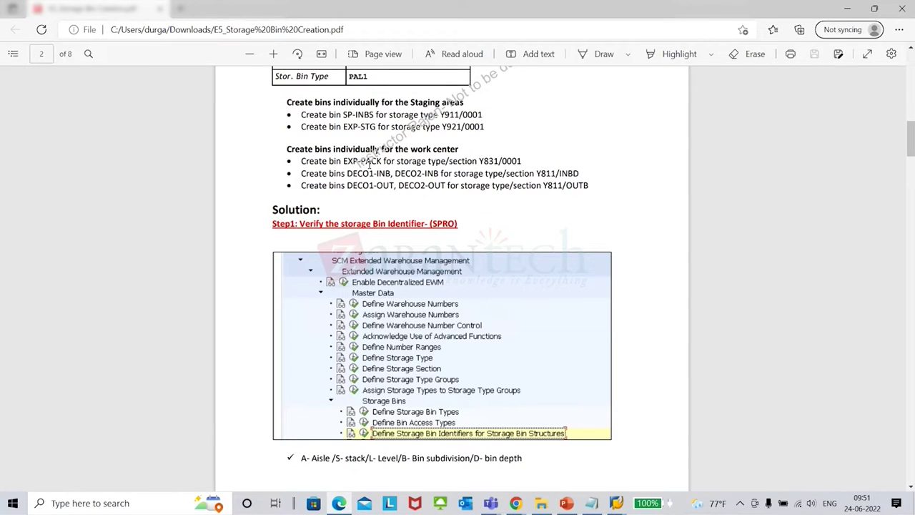
{"action": "scroll", "coordinate": [407, 248], "scroll_direction": "down", "scroll_amount": 7}
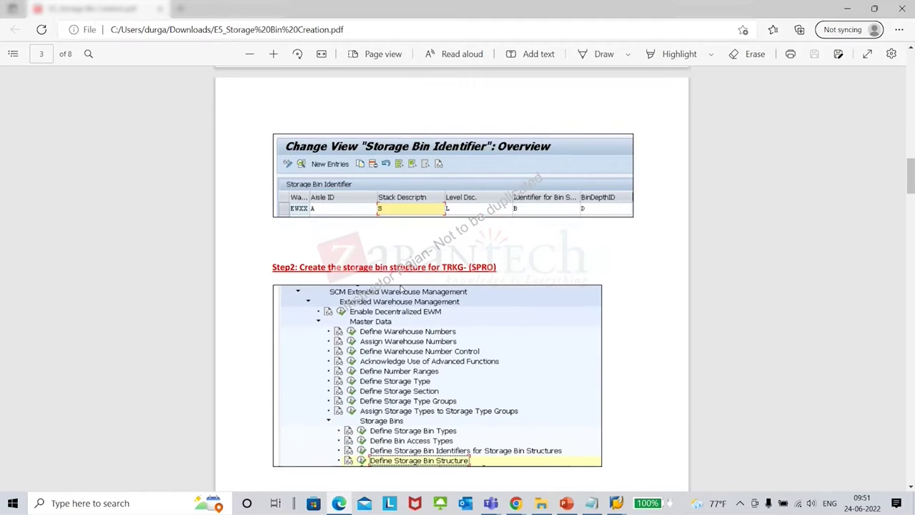
Step: Switch to the Unit2_OrgElem_Master presentation in PowerPoint and present slide 22, "Storage bin data", as a full-screen slide show
{"action": "key", "text": "alt+Tab"}
{"action": "key", "text": "alt+Tab"}
{"action": "key", "text": "alt+Tab"}
{"action": "key", "text": "alt+Tab"}
{"action": "key", "text": "alt+Tab"}
{"action": "key", "text": "alt+Tab"}
{"action": "key", "text": "alt+Tab"}
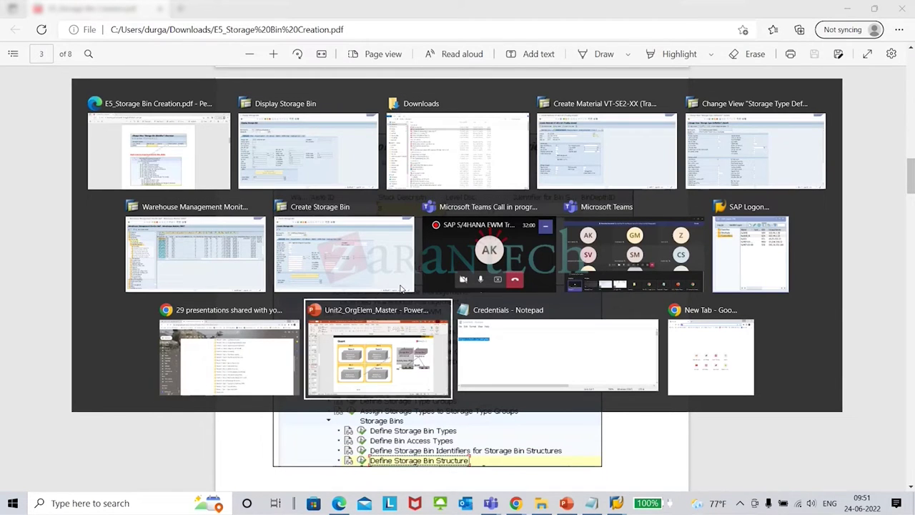
{"action": "left_click", "coordinate": [425, 355]}
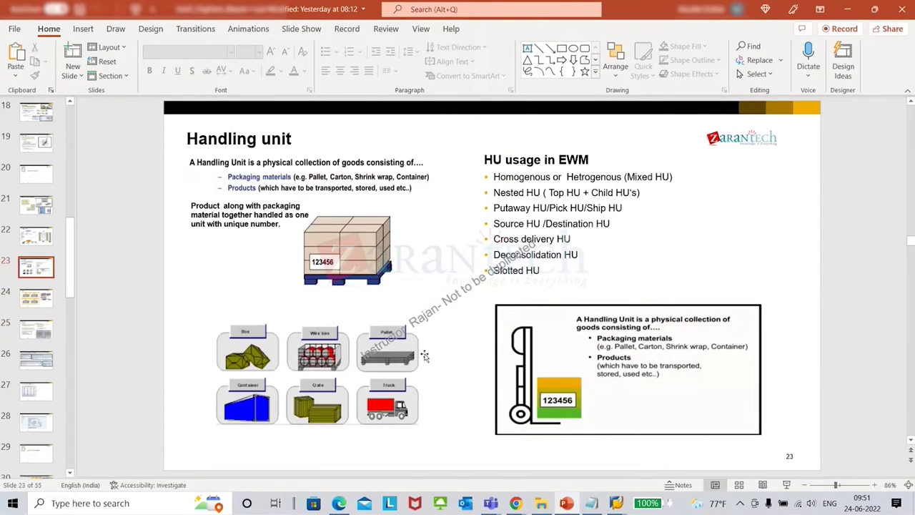
{"action": "scroll", "coordinate": [425, 356], "scroll_direction": "up", "scroll_amount": 5}
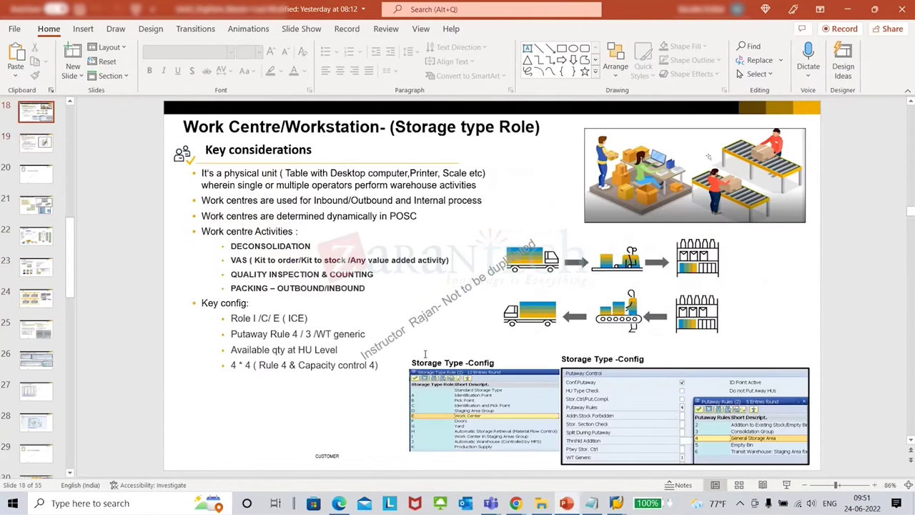
{"action": "scroll", "coordinate": [424, 356], "scroll_direction": "down", "scroll_amount": 4}
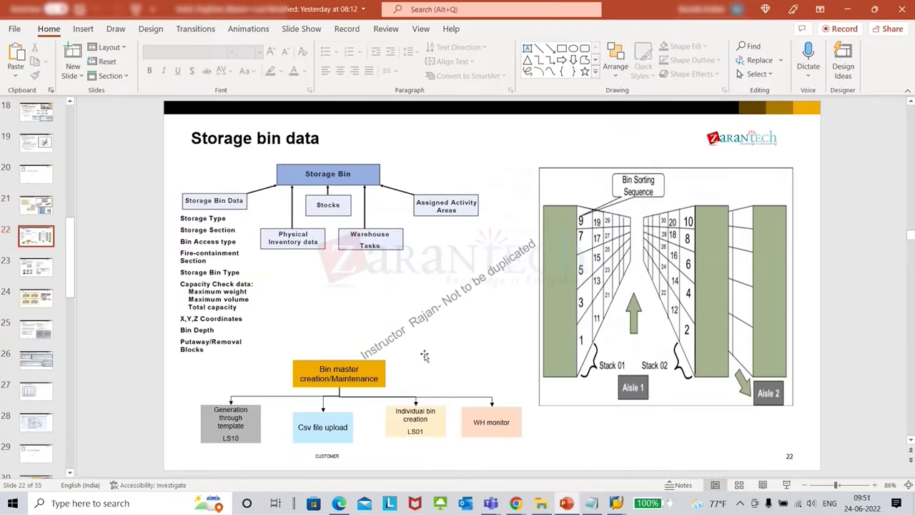
{"action": "left_click", "coordinate": [787, 485]}
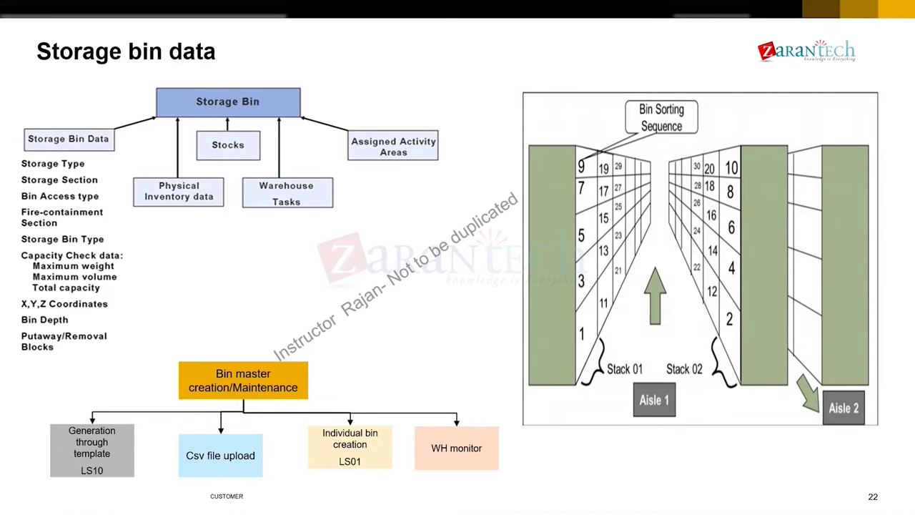
Step: Switch to the SAP window displaying storage bin CPF.01.01.A and close it
{"action": "key", "text": "alt+Tab"}
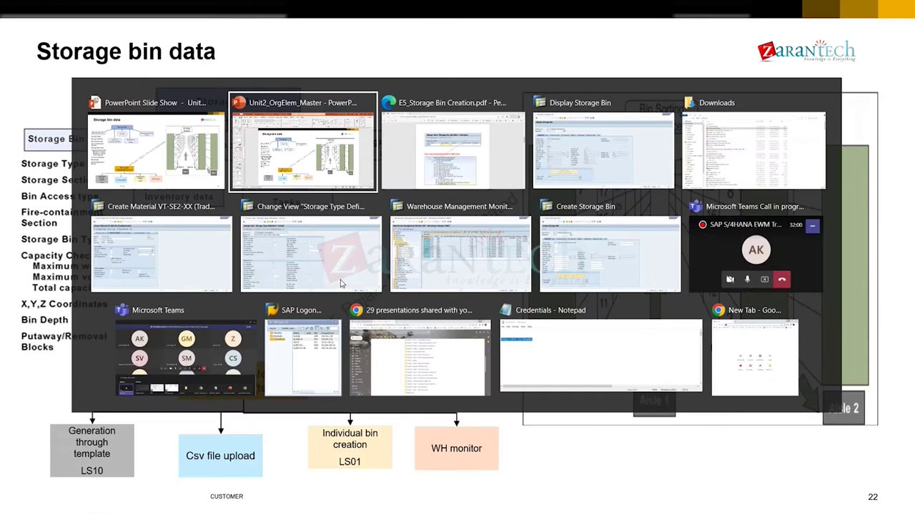
{"action": "key", "text": "Tab"}
{"action": "key", "text": "alt+Tab"}
{"action": "key", "text": "Tab"}
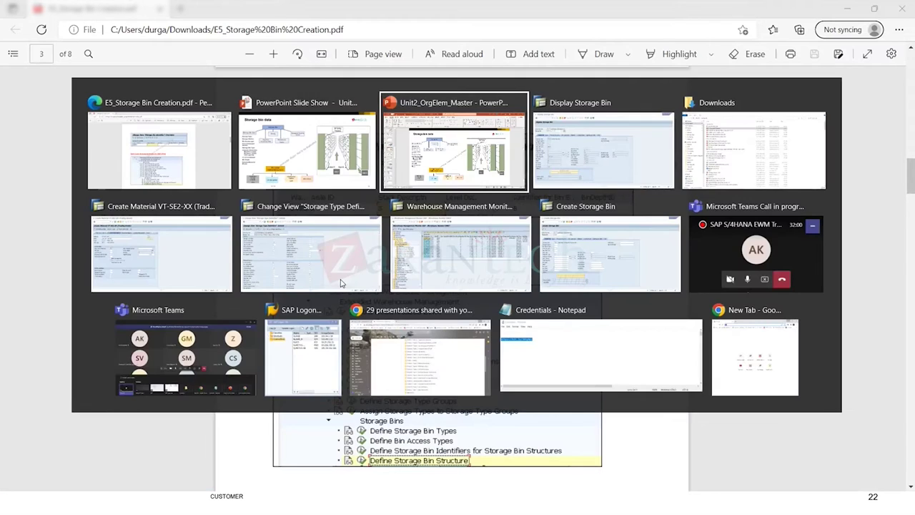
{"action": "key", "text": "Tab"}
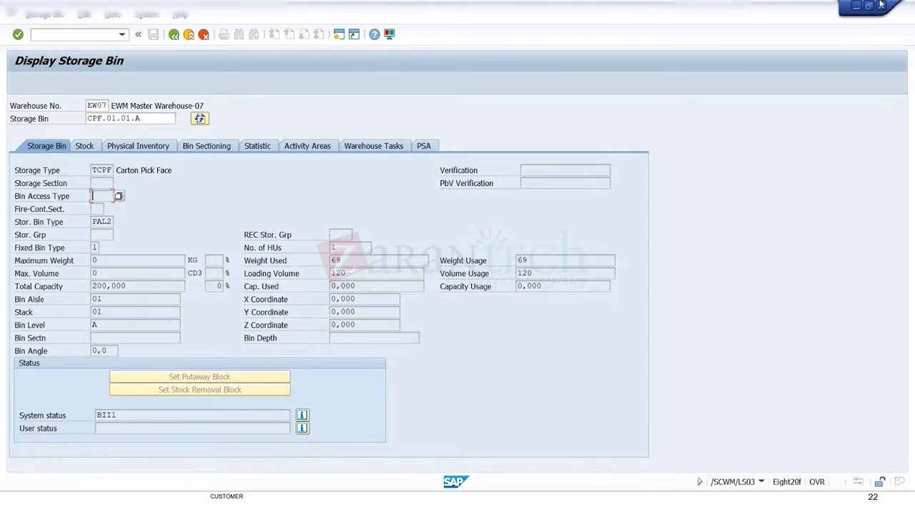
{"action": "left_click", "coordinate": [881, 5]}
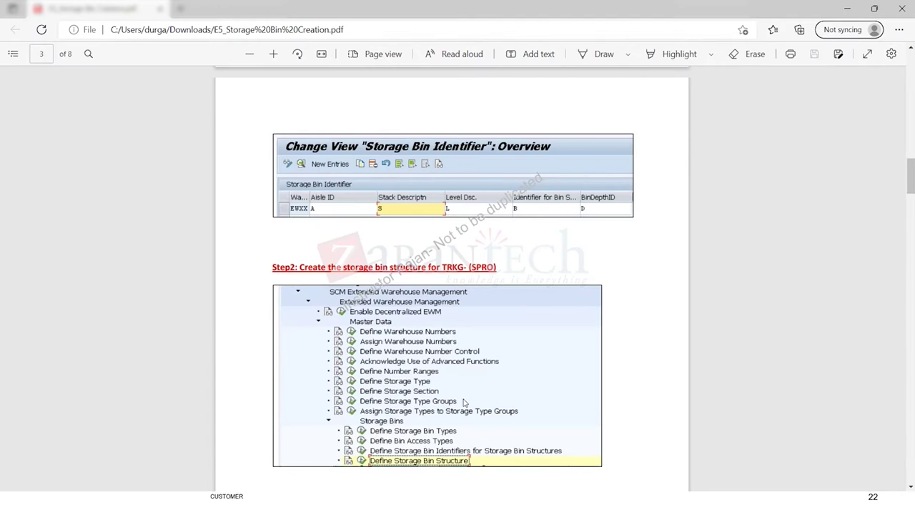
Step: Switch to the SAP storage type definition session and go back from storage type Y001 to the IMG structure
{"action": "key", "text": "alt+Tab"}
{"action": "key", "text": "Tab"}
{"action": "key", "text": "Tab"}
{"action": "key", "text": "Tab"}
{"action": "key", "text": "Tab"}
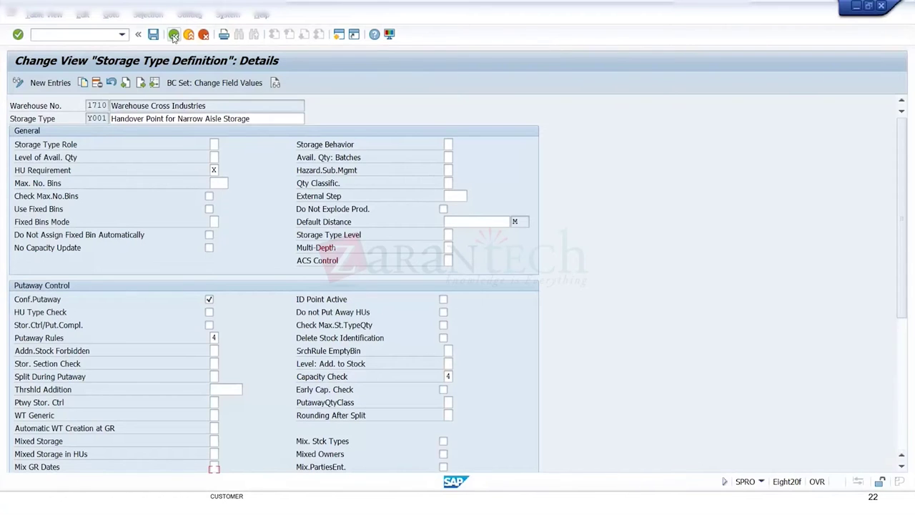
{"action": "left_click", "coordinate": [174, 36]}
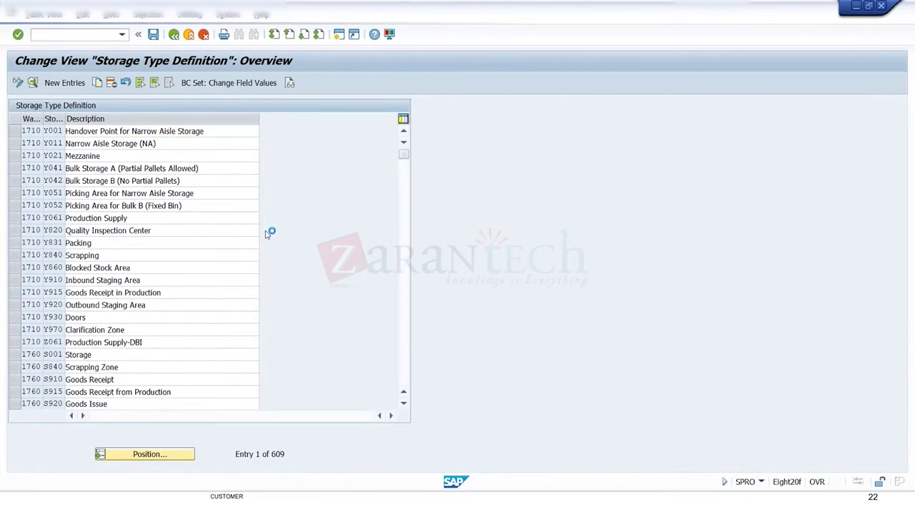
{"action": "scroll", "coordinate": [266, 236], "scroll_direction": "down", "scroll_amount": 5}
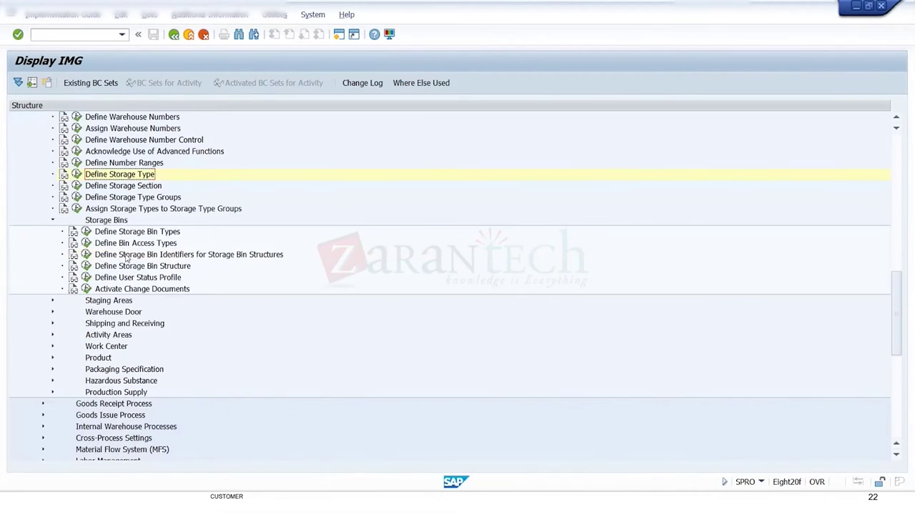
Step: Open Define Storage Bin Identifiers for Storage Bin Structures under Storage Bins and select the entry for warehouse EW17
{"action": "left_click", "coordinate": [53, 222]}
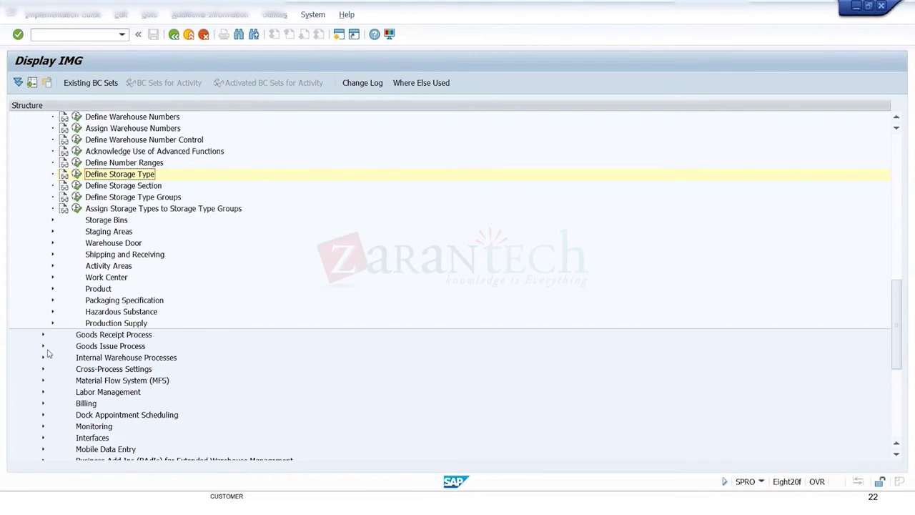
{"action": "left_click", "coordinate": [50, 220]}
{"action": "left_click", "coordinate": [86, 254]}
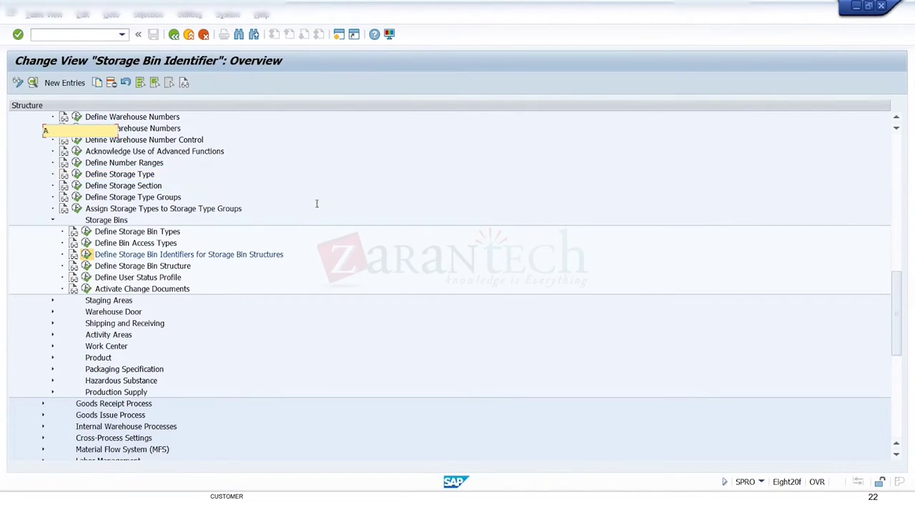
{"action": "left_click", "coordinate": [13, 355]}
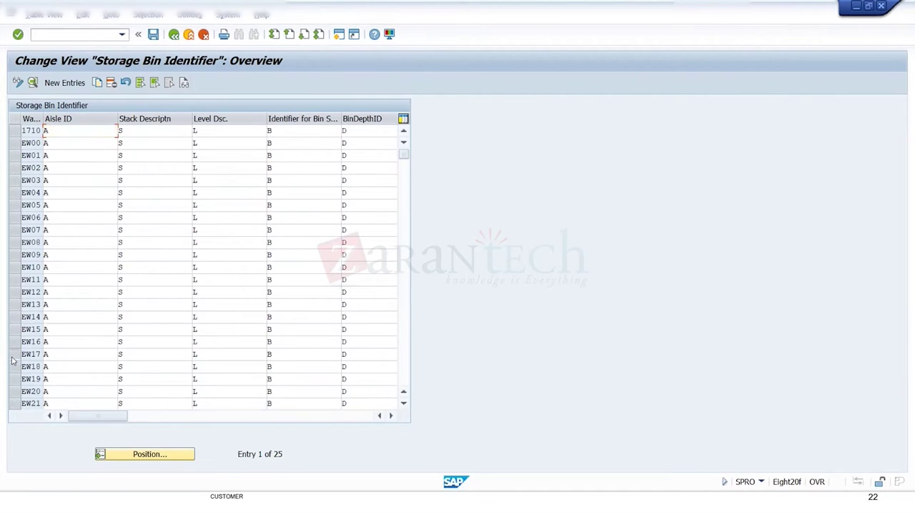
{"action": "left_click", "coordinate": [71, 351]}
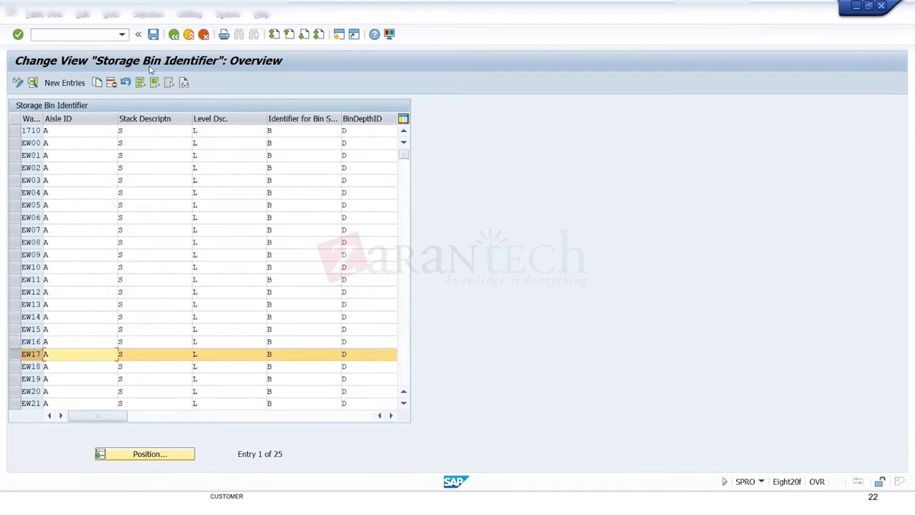
Step: Leave the storage bin identifiers, open Define Storage Bin Structure, and position the list at warehouse EW17
{"action": "left_click", "coordinate": [174, 35]}
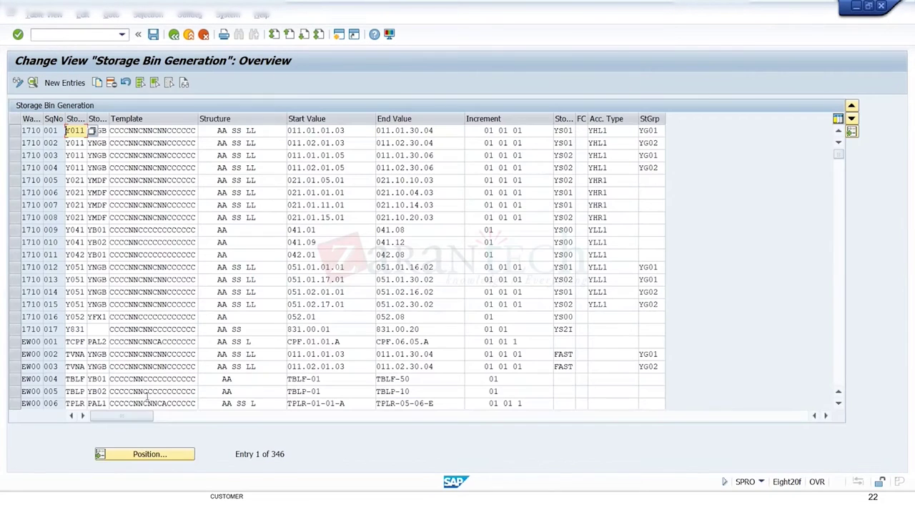
{"action": "left_click", "coordinate": [161, 455]}
{"action": "type", "text": "EW17"}
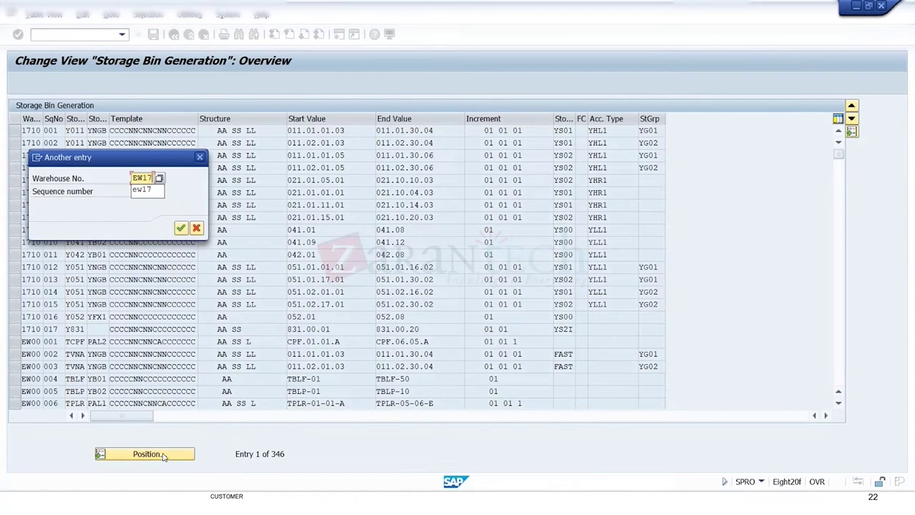
{"action": "key", "text": "Return"}
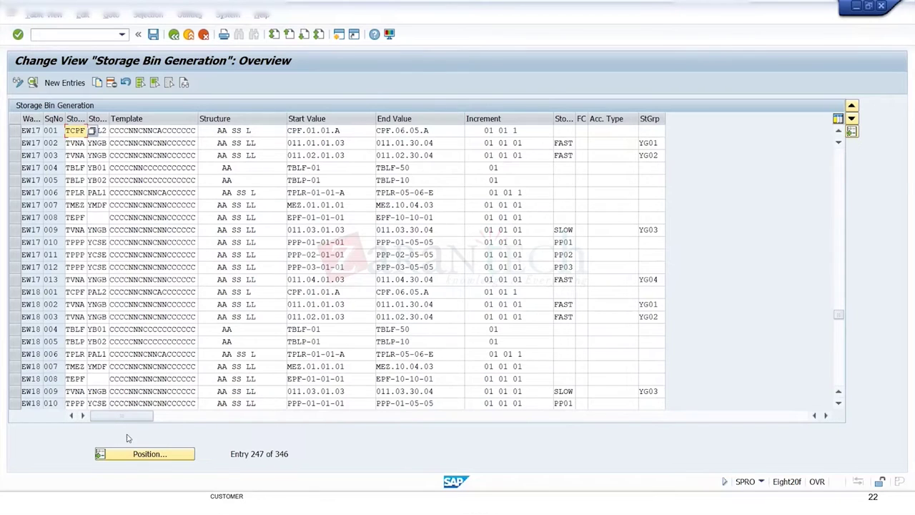
{"action": "left_click", "coordinate": [150, 458]}
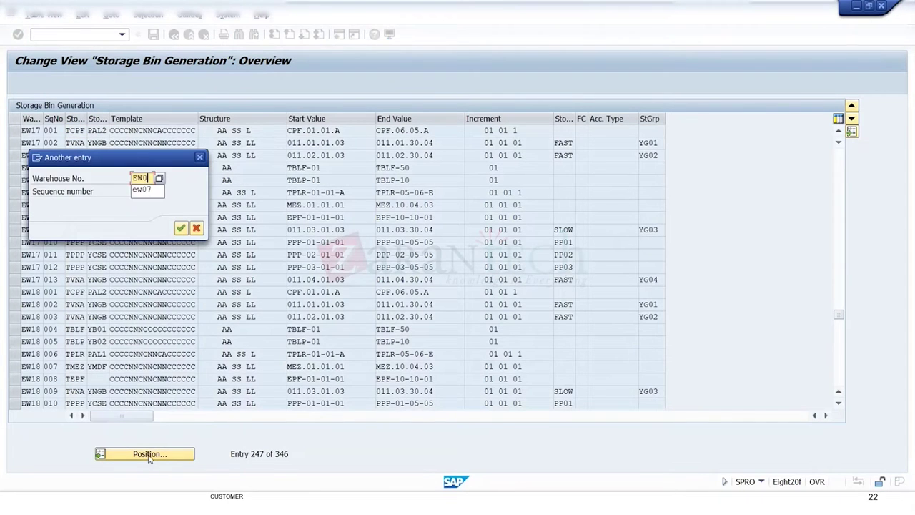
{"action": "key", "text": "Return"}
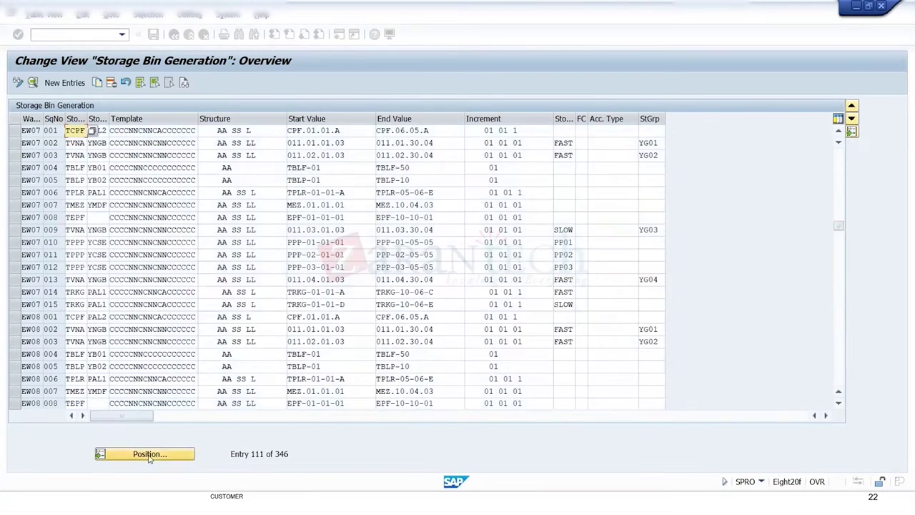
{"action": "left_click", "coordinate": [14, 316]}
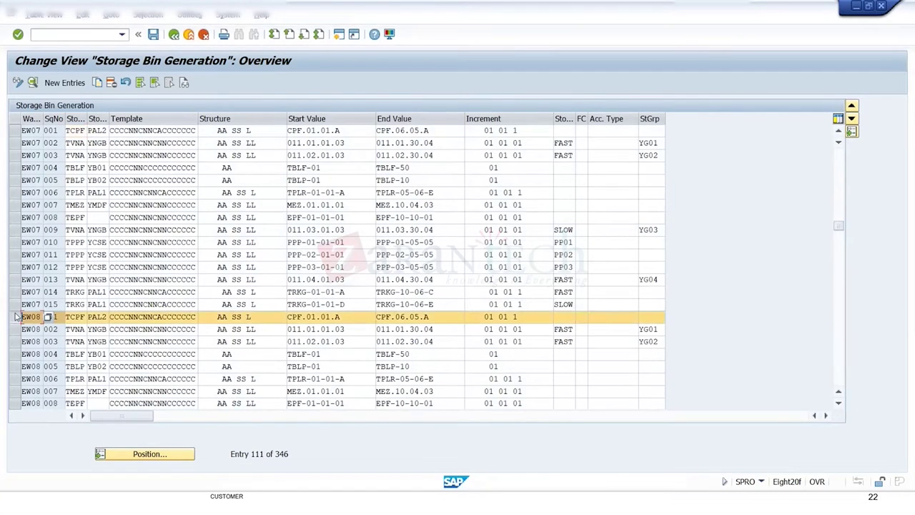
{"action": "left_click", "coordinate": [18, 304]}
{"action": "left_click", "coordinate": [14, 317]}
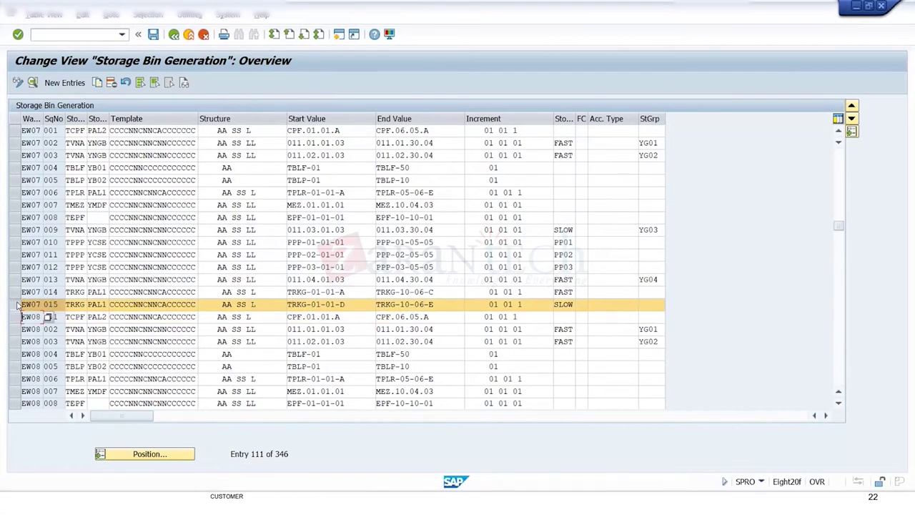
{"action": "left_click", "coordinate": [14, 292]}
{"action": "left_click", "coordinate": [32, 82]}
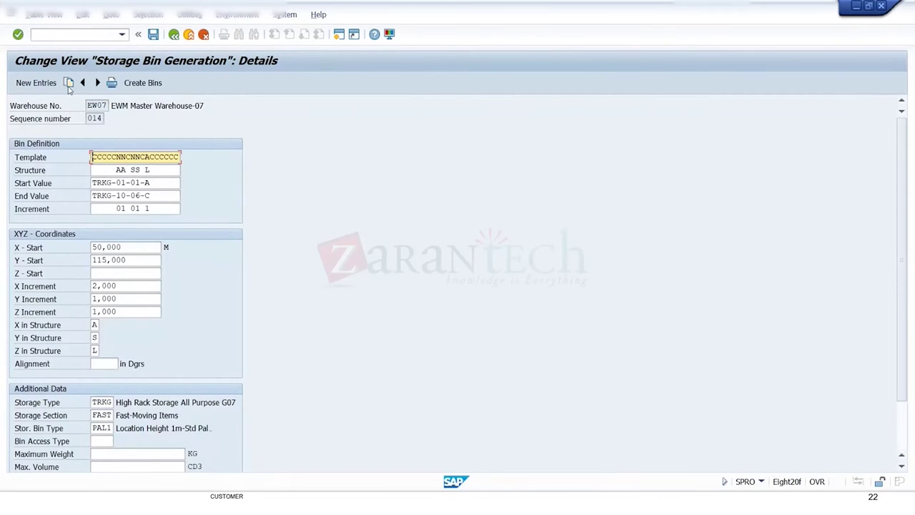
{"action": "left_click", "coordinate": [174, 33]}
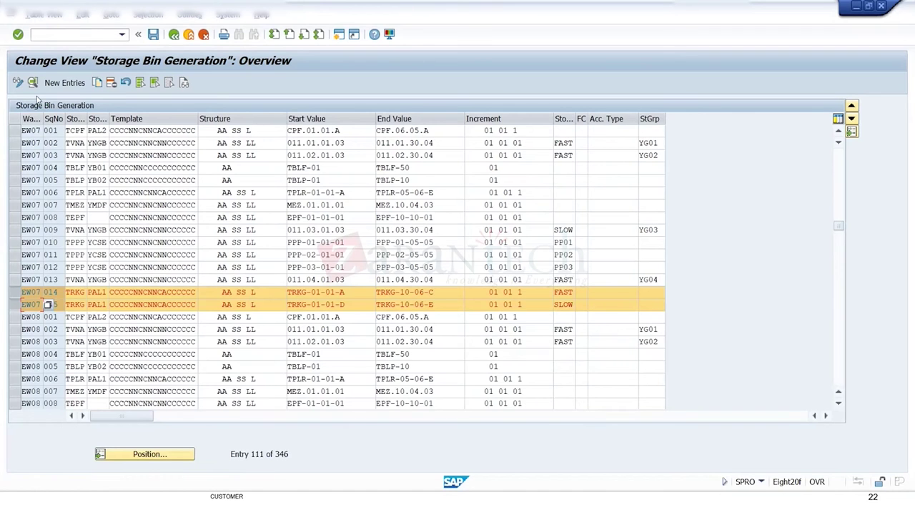
Step: Set the storage bin generation view to display mode and open the details of warehouse EW07, sequence number 014
{"action": "left_click", "coordinate": [18, 82]}
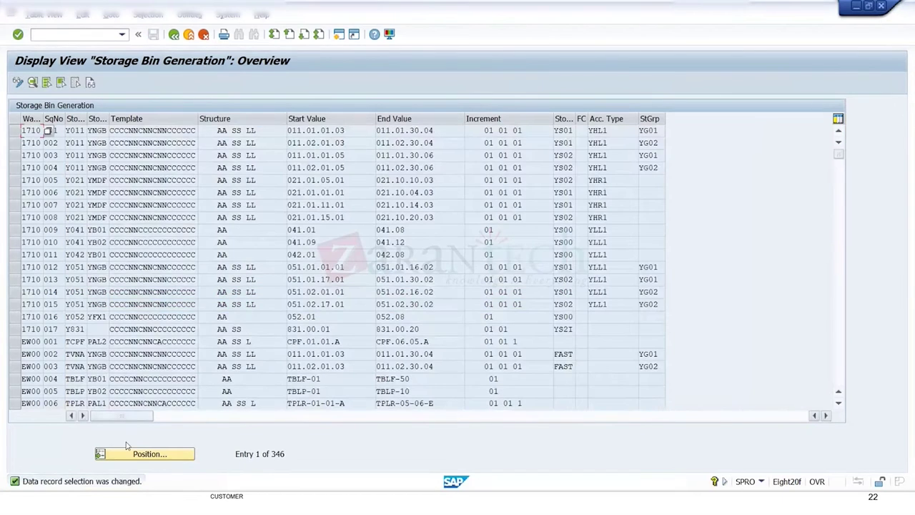
{"action": "left_click", "coordinate": [161, 456]}
{"action": "type", "text": "EW07"}
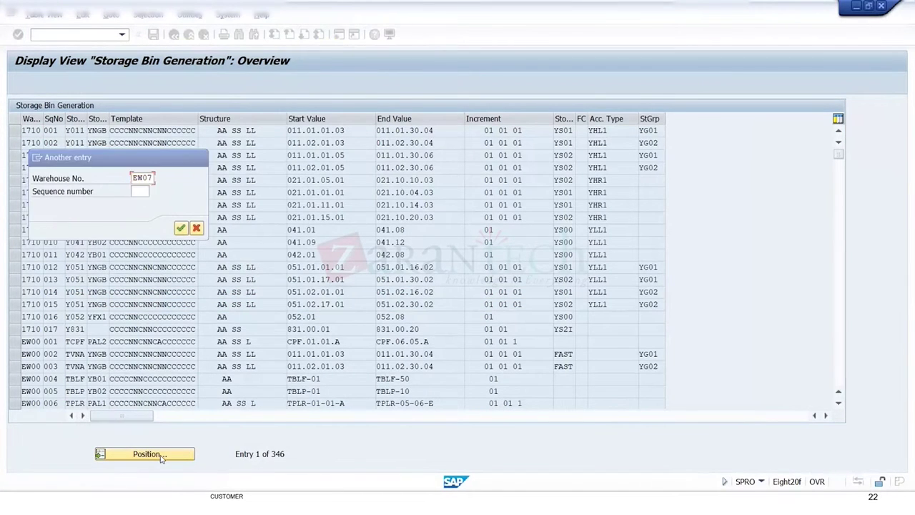
{"action": "key", "text": "Return"}
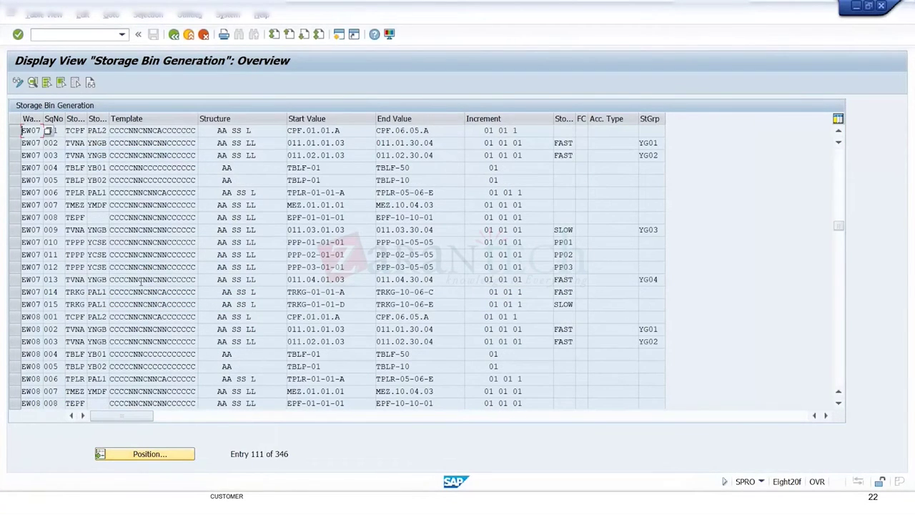
{"action": "left_click", "coordinate": [21, 293]}
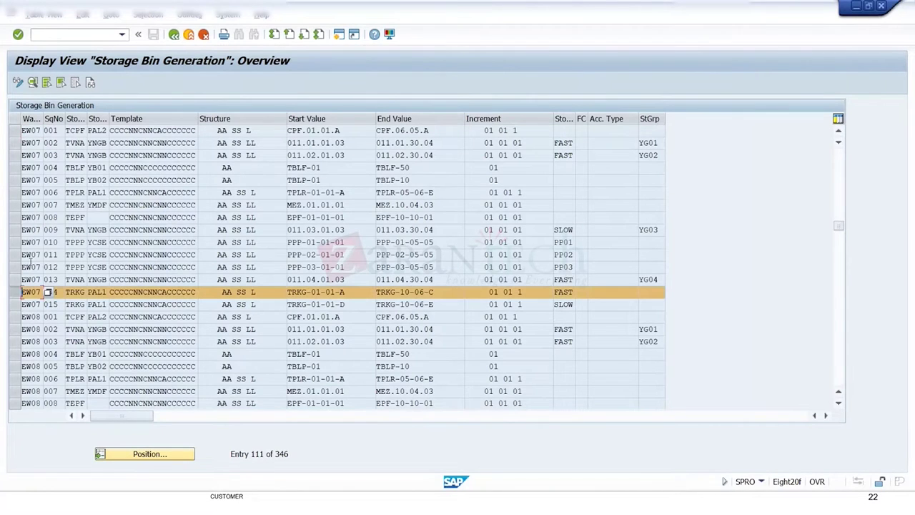
{"action": "left_click", "coordinate": [33, 82]}
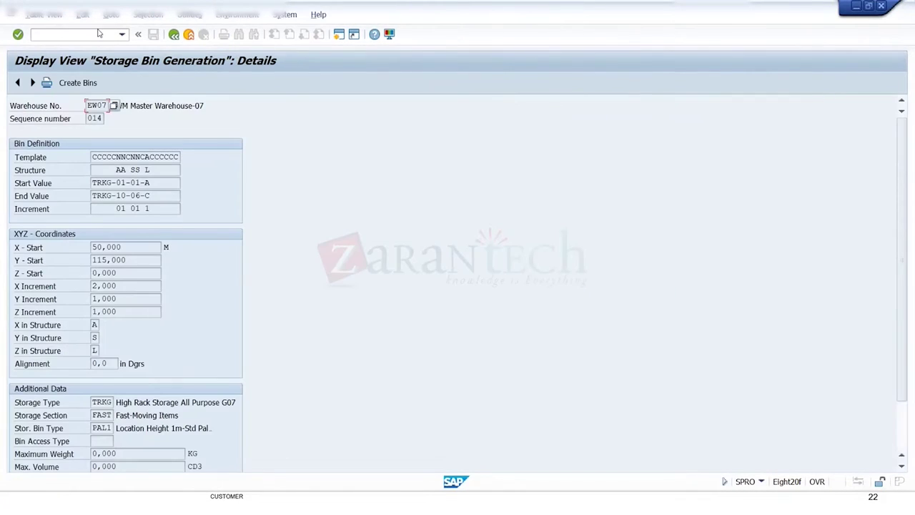
Step: Open transaction SPRO in a new session and display the SAP Reference IMG
{"action": "type", "text": "/O/SCWM"}
{"action": "key", "text": "BackSpace"}
{"action": "key", "text": "BackSpace"}
{"action": "type", "text": "WM"}
{"action": "key", "text": "BackSpace"}
{"action": "key", "text": "BackSpace"}
{"action": "key", "text": "BackSpace"}
{"action": "key", "text": "BackSpace"}
{"action": "key", "text": "BackSpace"}
{"action": "key", "text": "BackSpace"}
{"action": "type", "text": "SPRO"}
{"action": "key", "text": "Return"}
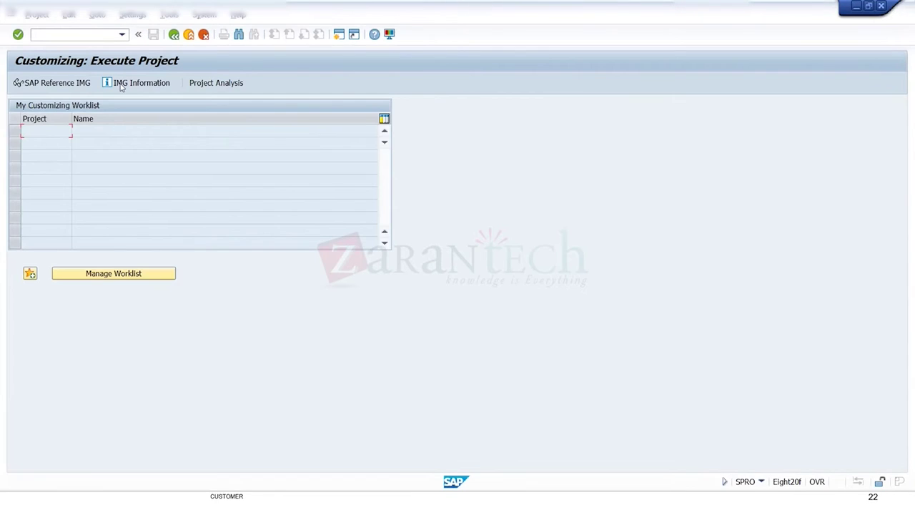
{"action": "left_click", "coordinate": [51, 82]}
Step: Open Define Storage Bin Structure under SCM Extended Warehouse Management, Extended Warehouse Management, Master Data, Storage Bins
{"action": "scroll", "coordinate": [52, 359], "scroll_direction": "down", "scroll_amount": 3}
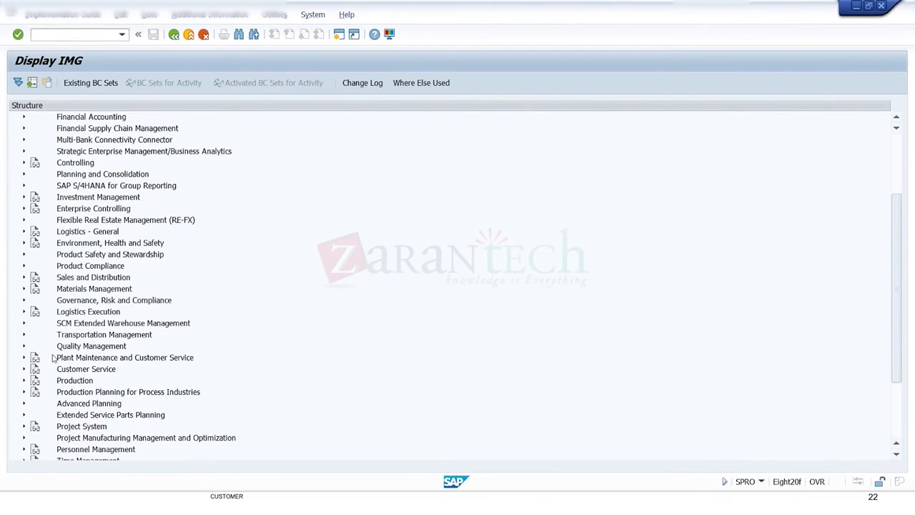
{"action": "left_click", "coordinate": [24, 324]}
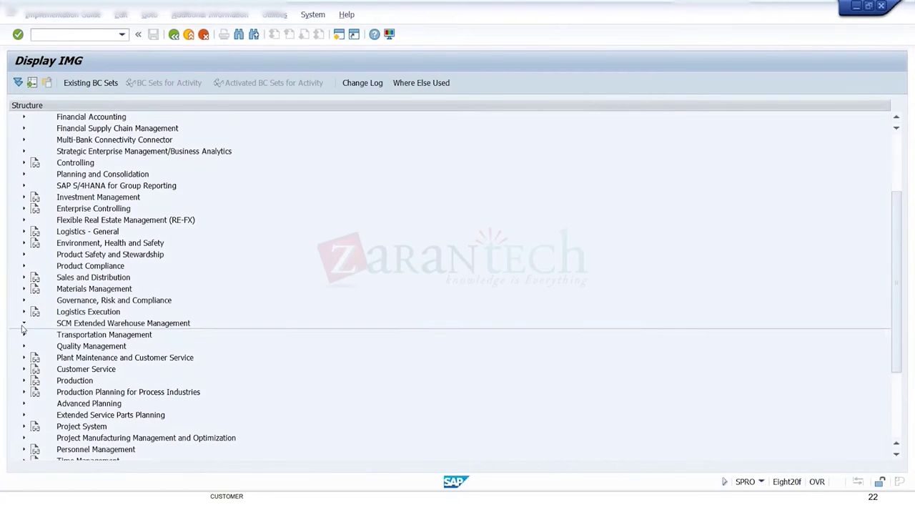
{"action": "left_click", "coordinate": [33, 334]}
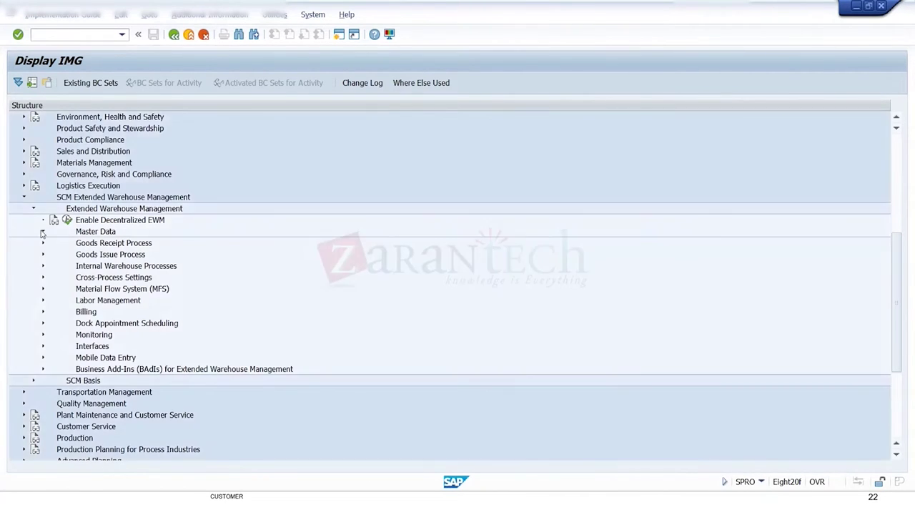
{"action": "left_click", "coordinate": [42, 231]}
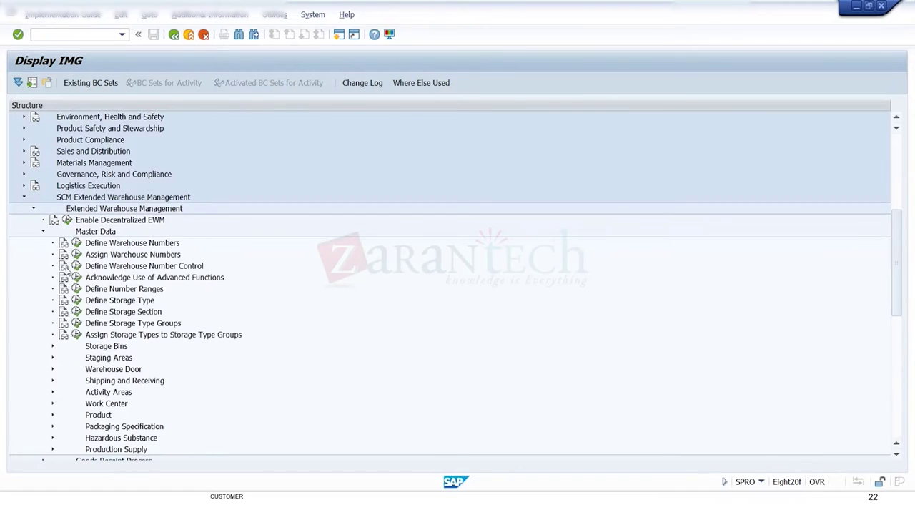
{"action": "left_click", "coordinate": [52, 348]}
{"action": "scroll", "coordinate": [107, 293], "scroll_direction": "down", "scroll_amount": 1}
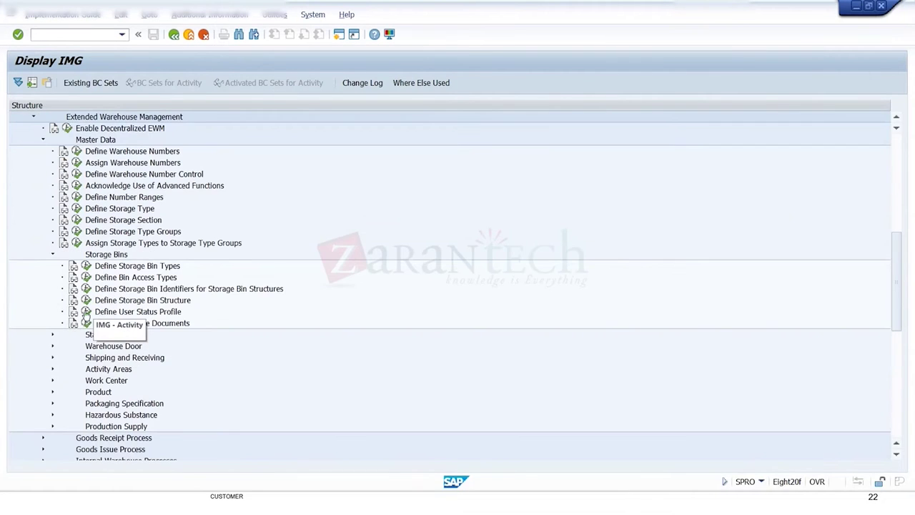
{"action": "left_click", "coordinate": [86, 301]}
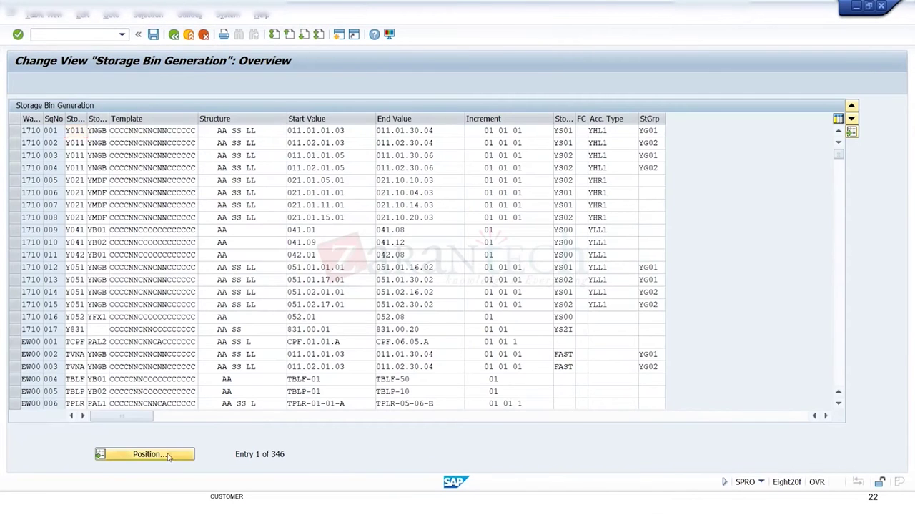
Step: Position the storage bin generation list at EW17 and start a new entry for warehouse EW17
{"action": "left_click", "coordinate": [167, 455]}
{"action": "type", "text": "EW17"}
{"action": "key", "text": "Return"}
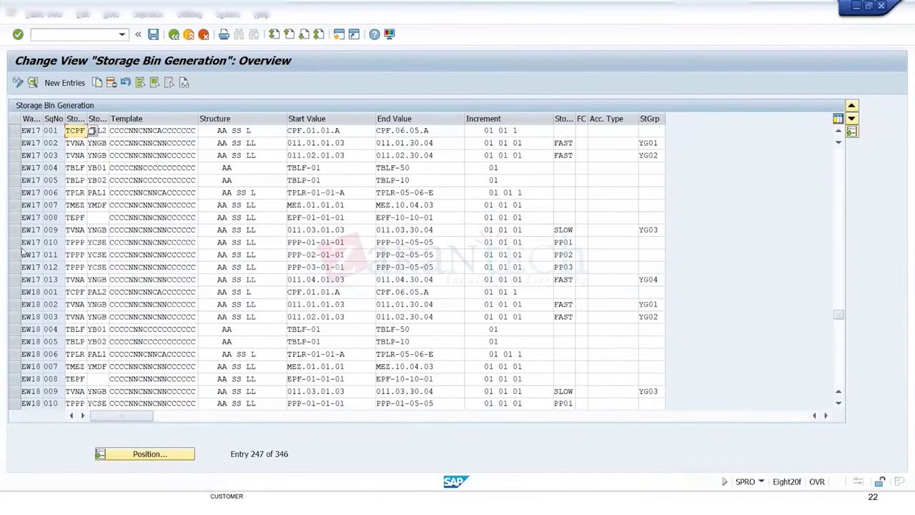
{"action": "left_click", "coordinate": [64, 82]}
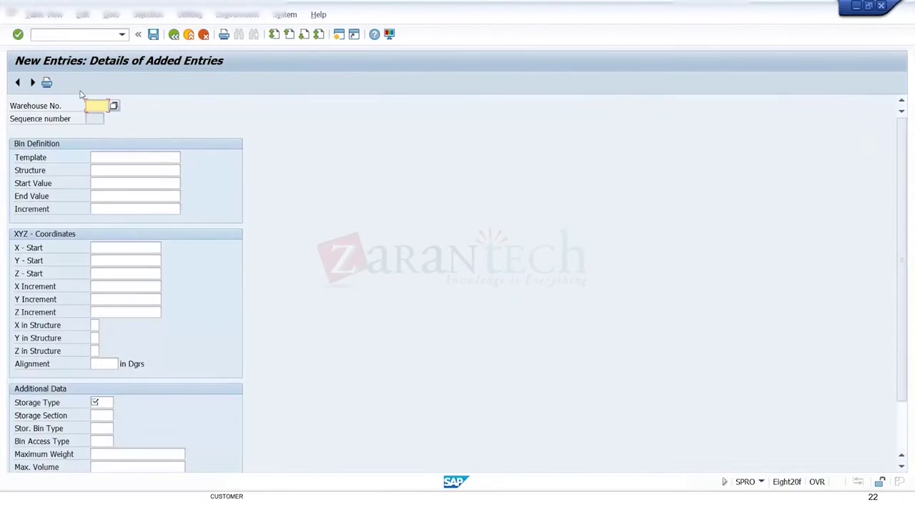
{"action": "type", "text": "EW17"}
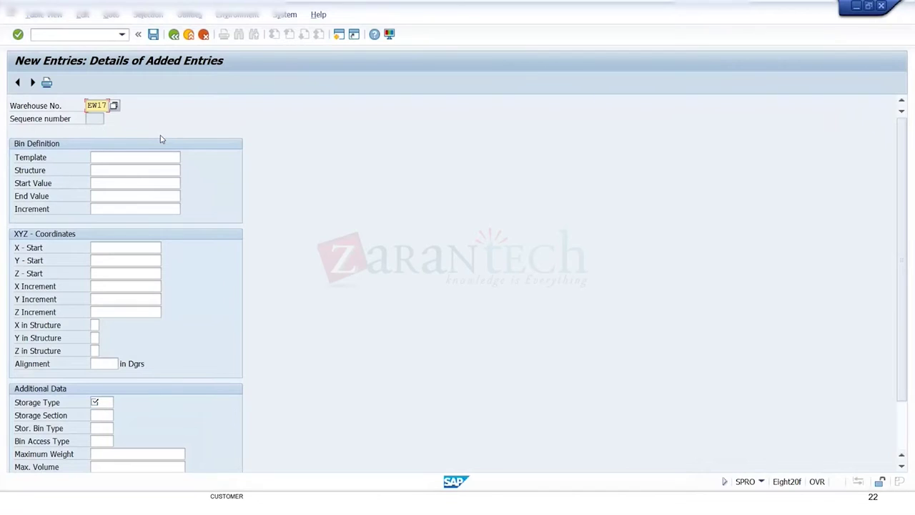
Step: Copy the values from Template through Z Increment of EW07 sequence 014 into the new EW17 entry
{"action": "key", "text": "alt+Tab"}
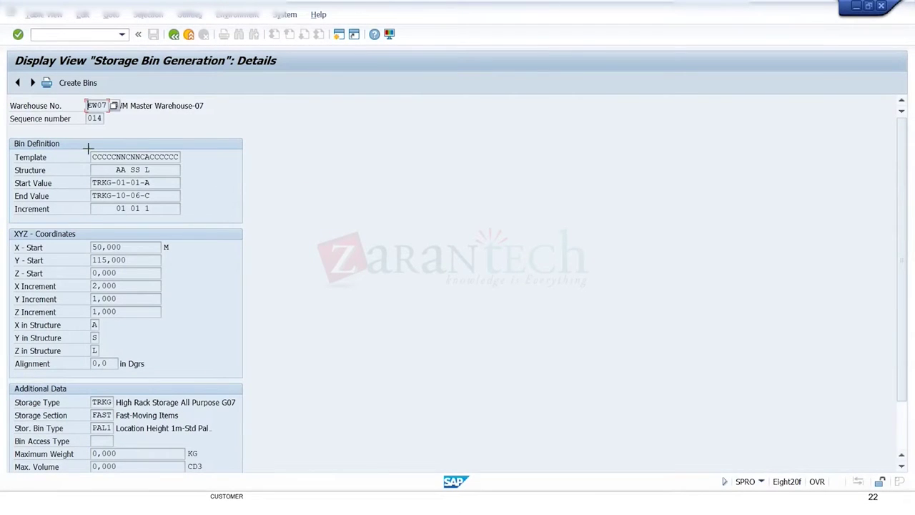
{"action": "left_click_drag", "start_coordinate": [90, 149], "coordinate": [199, 314]}
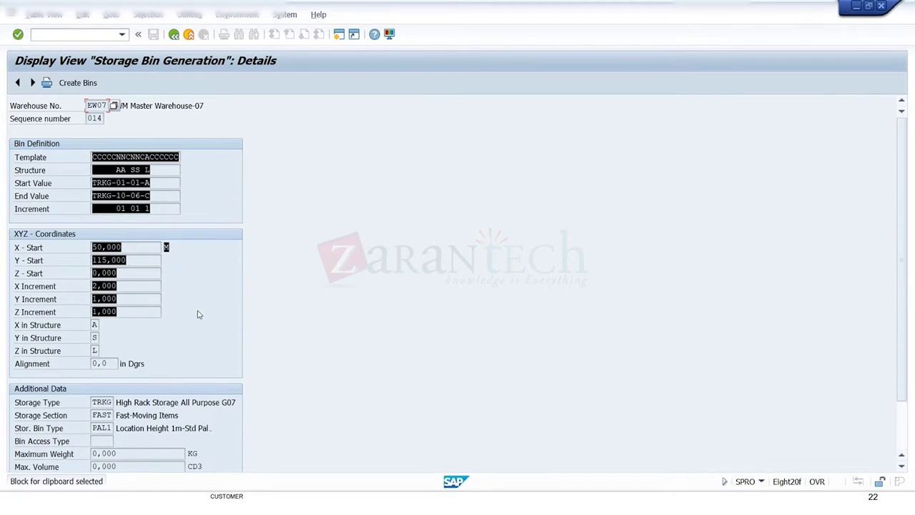
{"action": "key", "text": "ctrl+c"}
{"action": "key", "text": "alt+Tab"}
{"action": "left_click", "coordinate": [93, 158]}
{"action": "key", "text": "ctrl+v"}
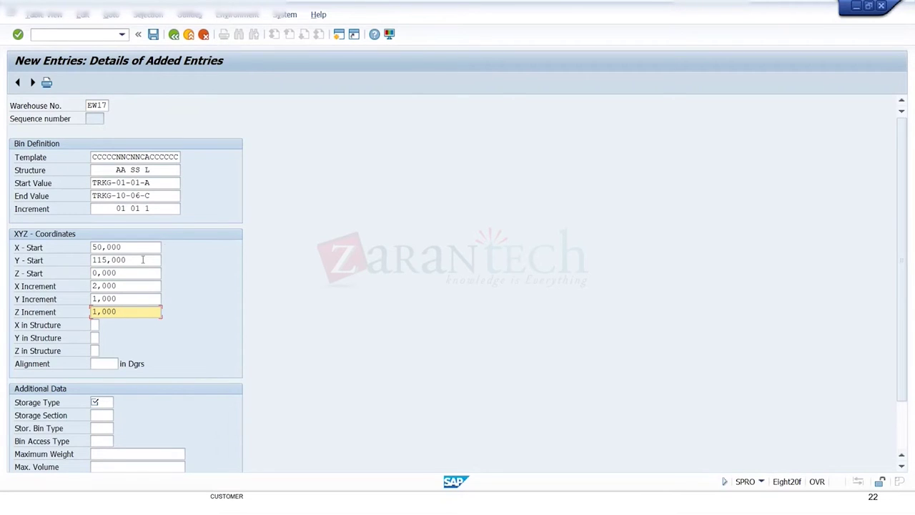
{"action": "left_click_drag", "start_coordinate": [136, 250], "coordinate": [2, 246]}
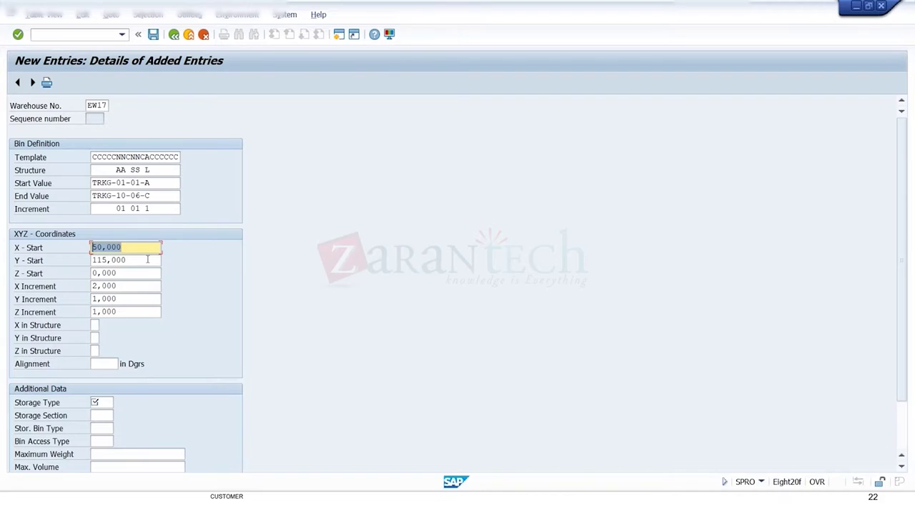
{"action": "left_click_drag", "start_coordinate": [163, 261], "coordinate": [2, 294]}
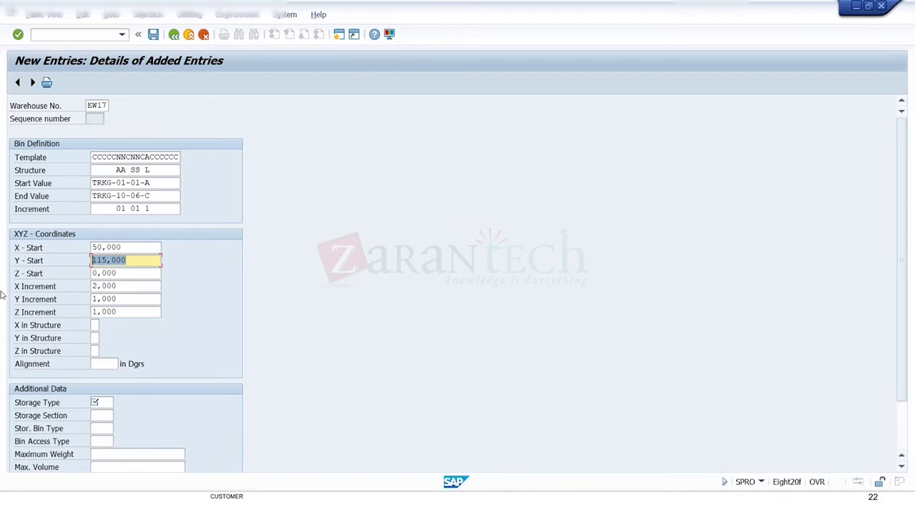
{"action": "left_click", "coordinate": [123, 285]}
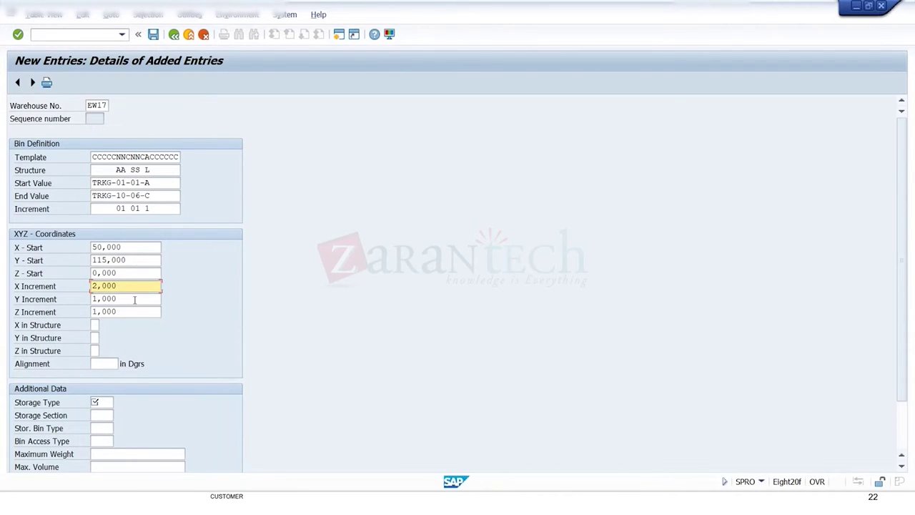
{"action": "left_click", "coordinate": [134, 300]}
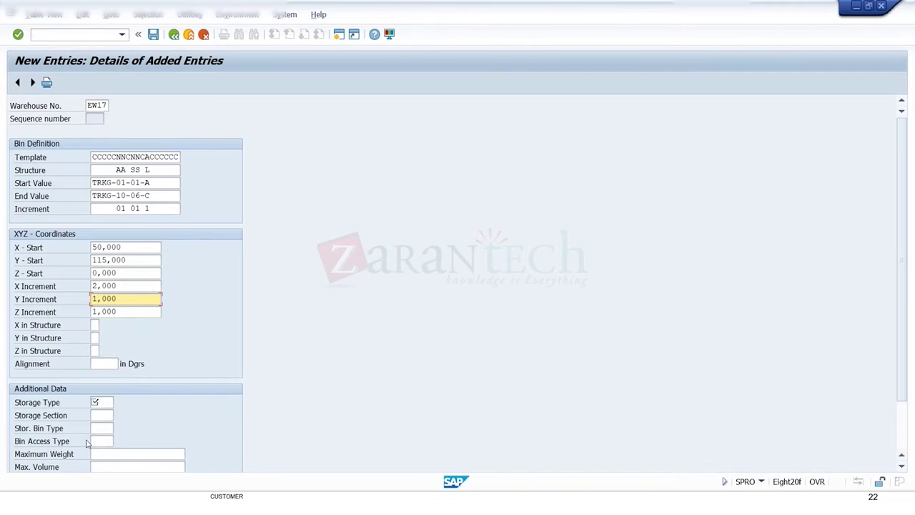
Step: Set the new entry's storage type to TRKG and its storage section to FAST
{"action": "left_click", "coordinate": [96, 403]}
{"action": "type", "text": "TRK"}
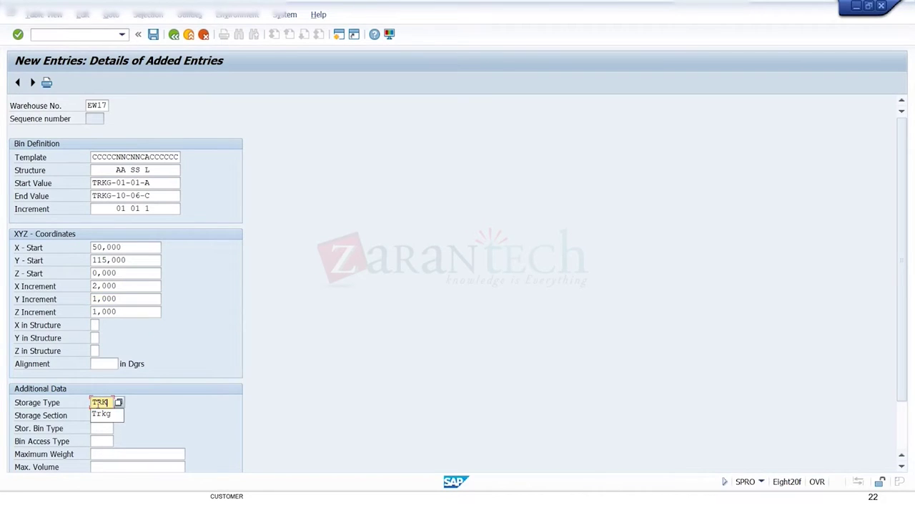
{"action": "type", "text": "G"}
{"action": "key", "text": "Tab"}
{"action": "type", "text": "FA"}
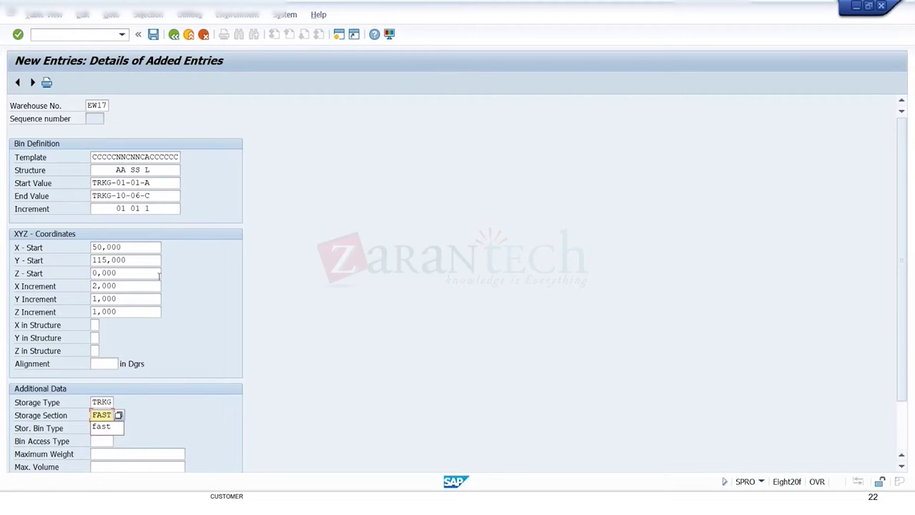
{"action": "left_click", "coordinate": [120, 182]}
{"action": "left_click", "coordinate": [120, 195]}
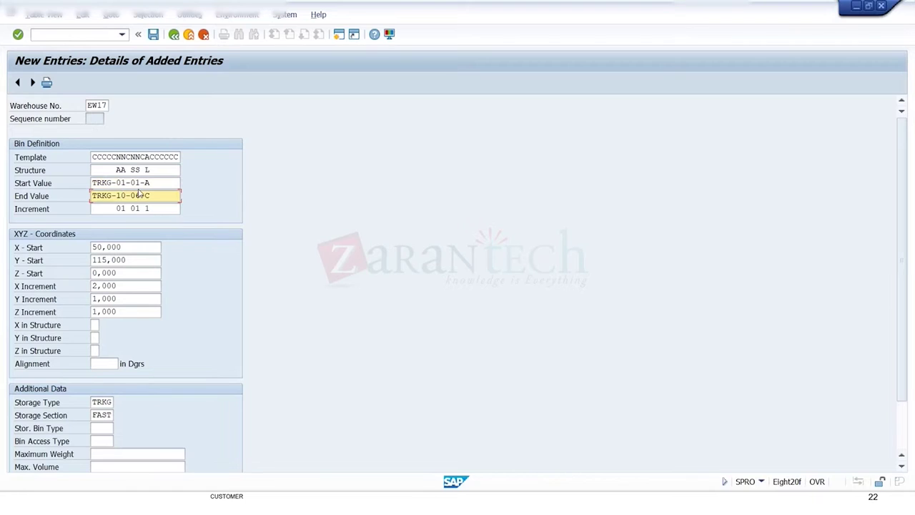
{"action": "left_click", "coordinate": [137, 184]}
{"action": "left_click", "coordinate": [147, 196]}
{"action": "left_click", "coordinate": [153, 183]}
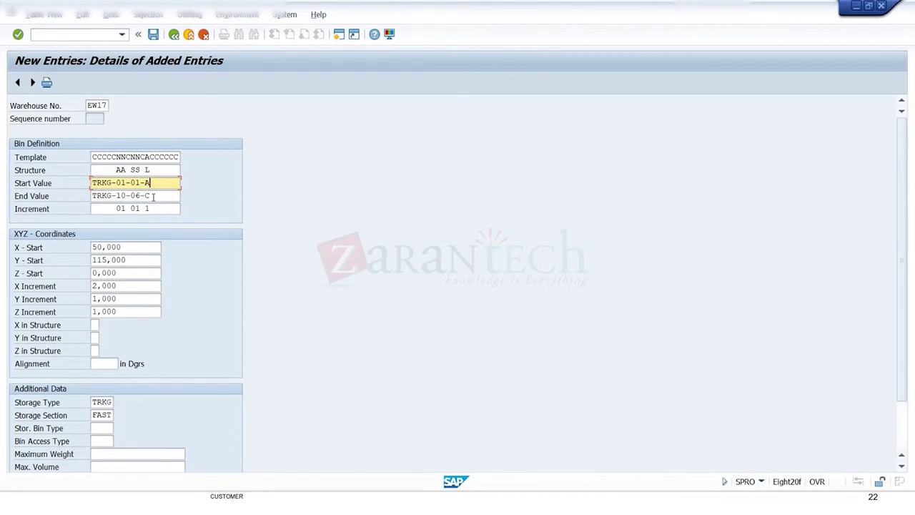
Step: Set the new EW17 entry's storage bin type to PAL1 and save it under the proposed customizing request
{"action": "left_click", "coordinate": [153, 196]}
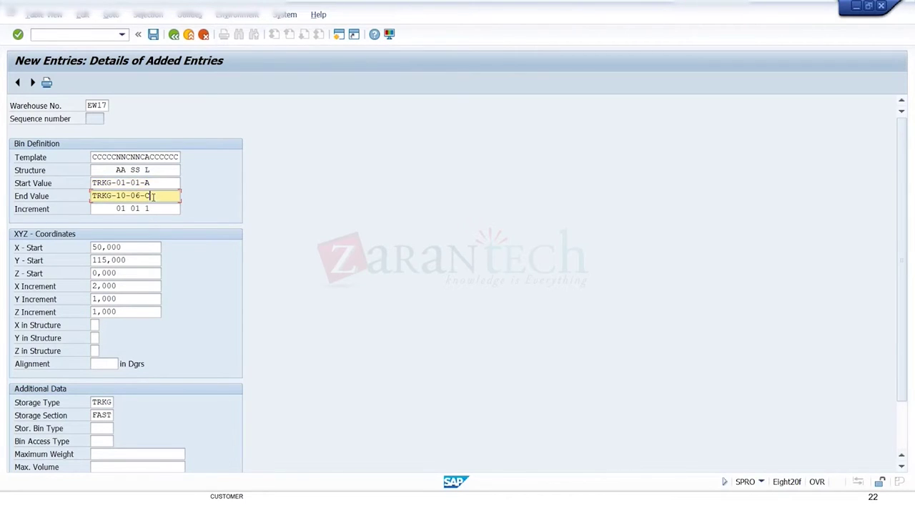
{"action": "left_click", "coordinate": [130, 208]}
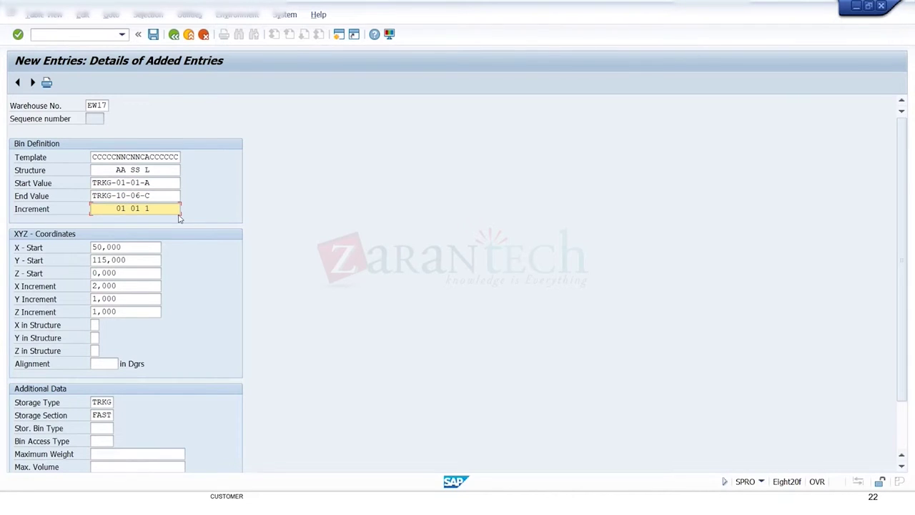
{"action": "key", "text": "ctrl+s"}
{"action": "left_click", "coordinate": [106, 428]}
{"action": "type", "text": "PAT1"}
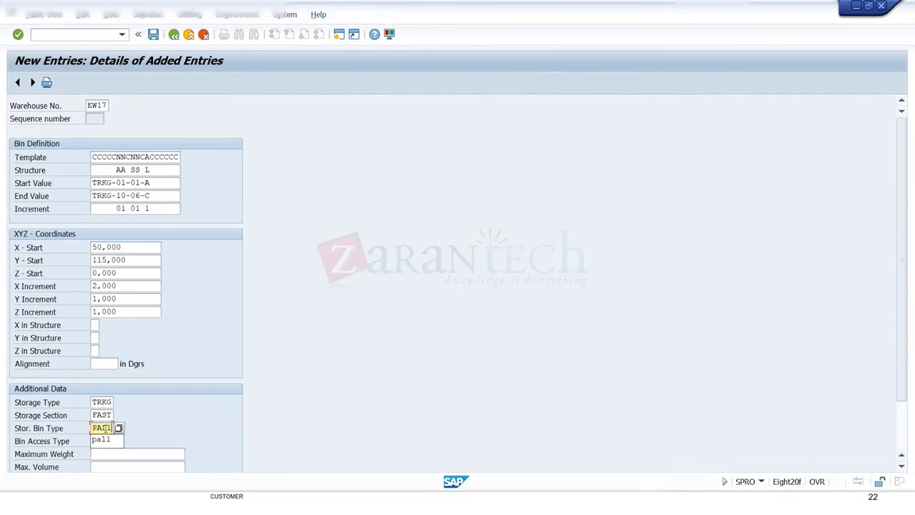
{"action": "key", "text": "Return"}
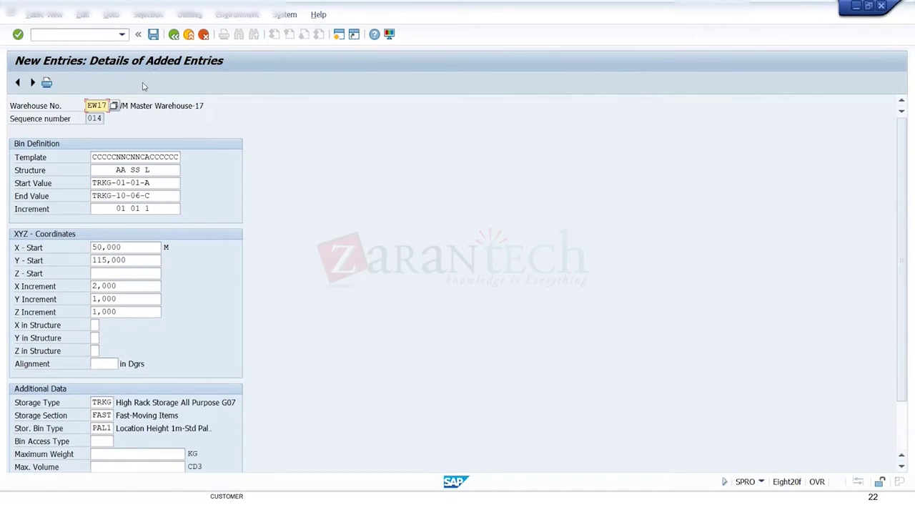
{"action": "left_click", "coordinate": [153, 36]}
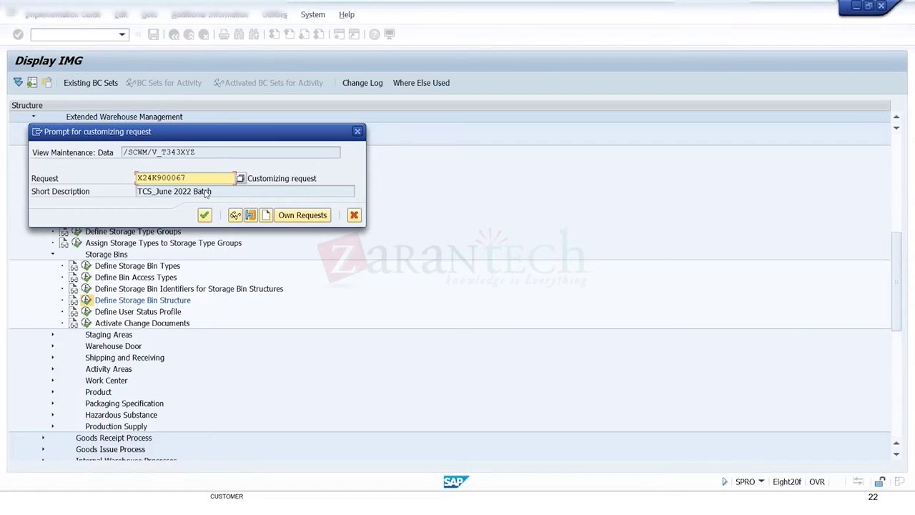
{"action": "left_click", "coordinate": [205, 212]}
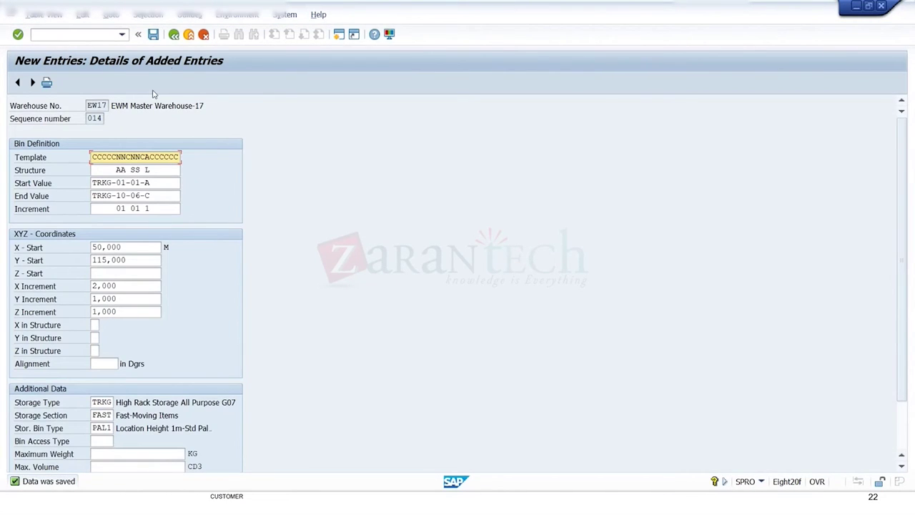
Step: Copy the EW17 sequence 014 entry and set the copy's start value to TRKG-01-01-D and end value to TRKG-10-06-E
{"action": "left_click", "coordinate": [174, 34]}
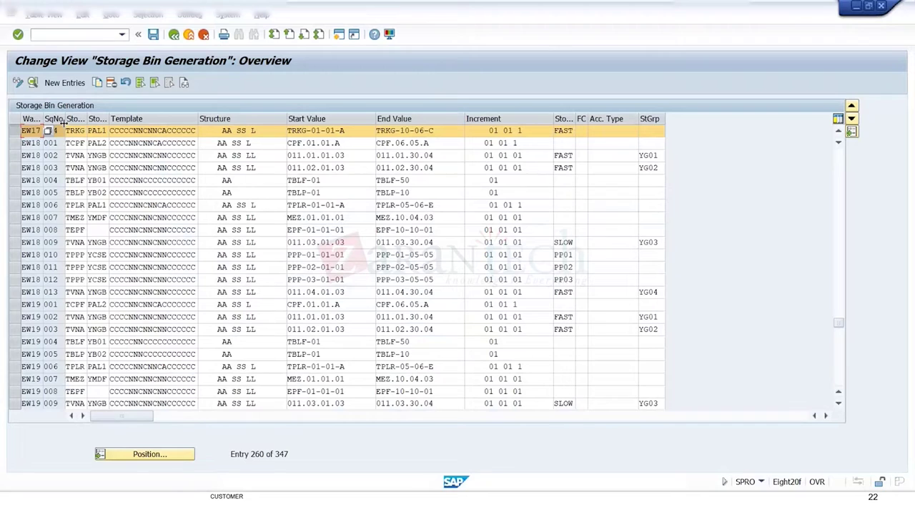
{"action": "left_click", "coordinate": [96, 82]}
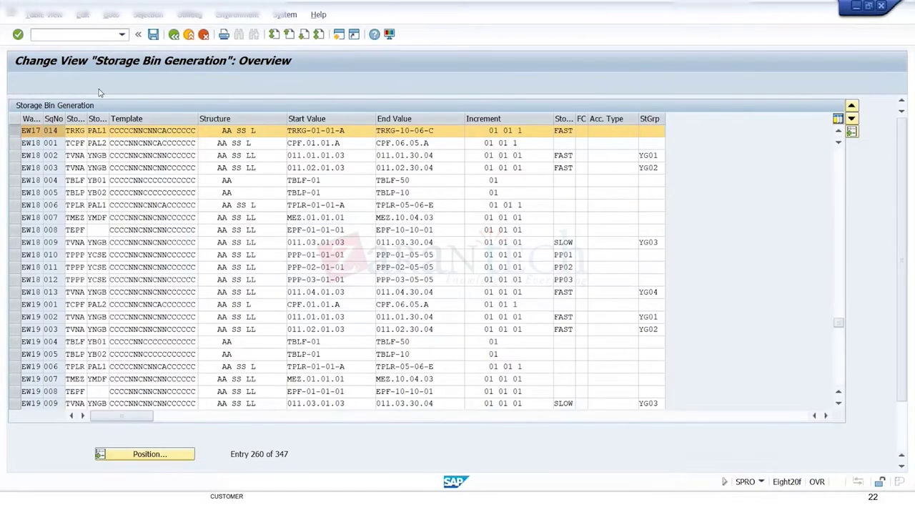
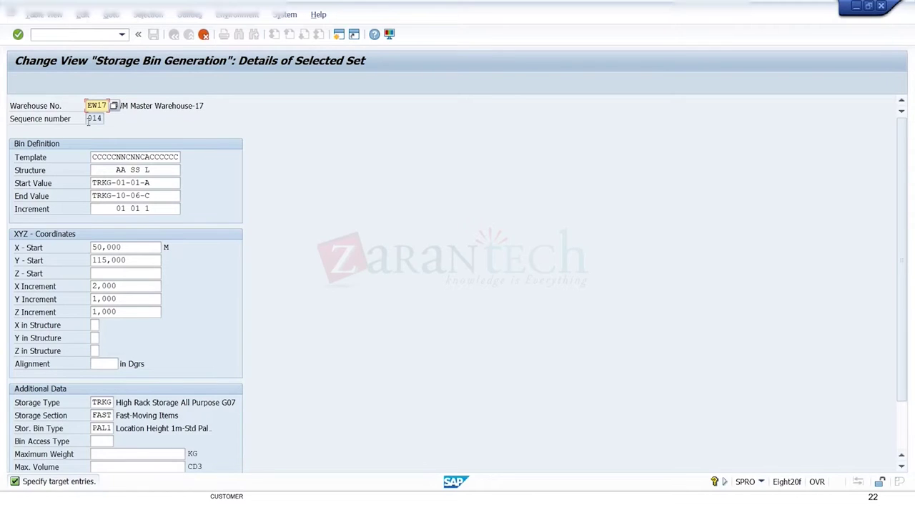
{"action": "left_click", "coordinate": [152, 183]}
{"action": "key", "text": "BackSpace"}
{"action": "type", "text": "C"}
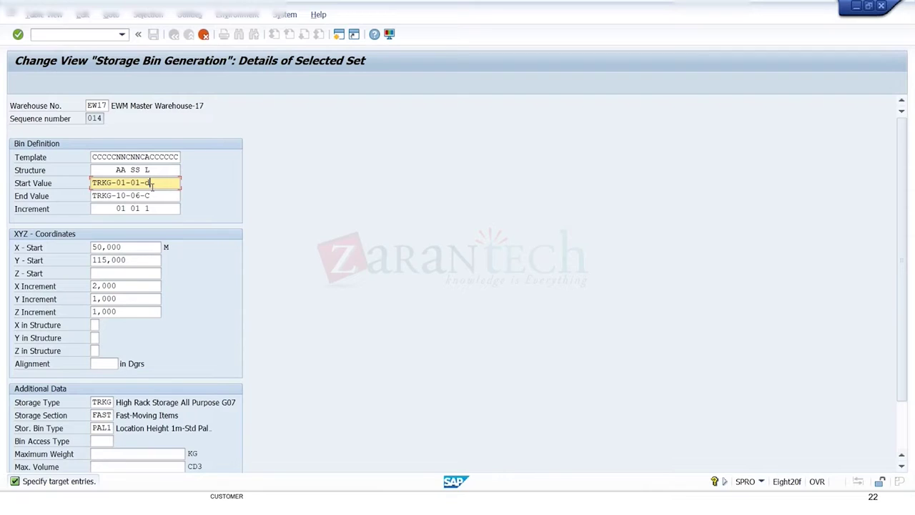
{"action": "left_click", "coordinate": [162, 205]}
{"action": "left_click", "coordinate": [158, 196]}
{"action": "key", "text": "BackSpace"}
{"action": "type", "text": "d"}
{"action": "key", "text": "BackSpace"}
{"action": "type", "text": "e"}
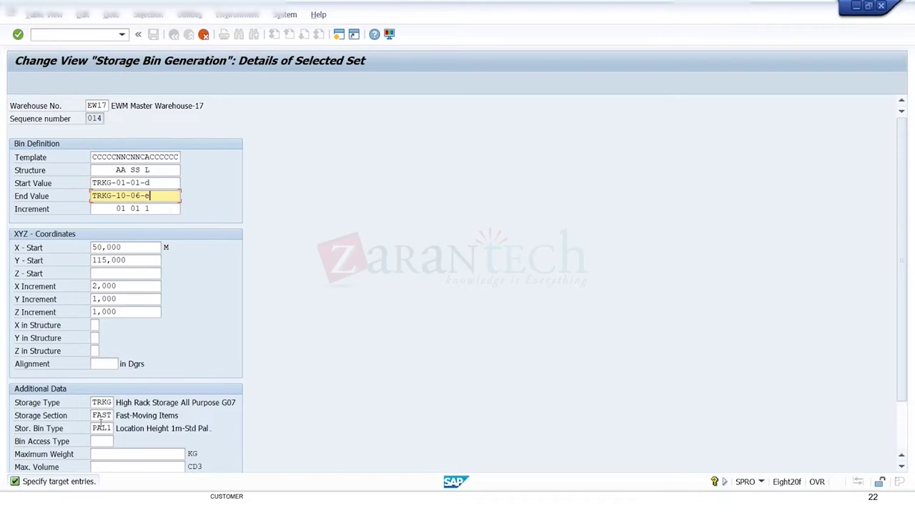
Step: Set the copied entry's storage section to SLOW and storage bin type to PAL2, and save it
{"action": "double_click", "coordinate": [100, 416]}
{"action": "type", "text": "slow"}
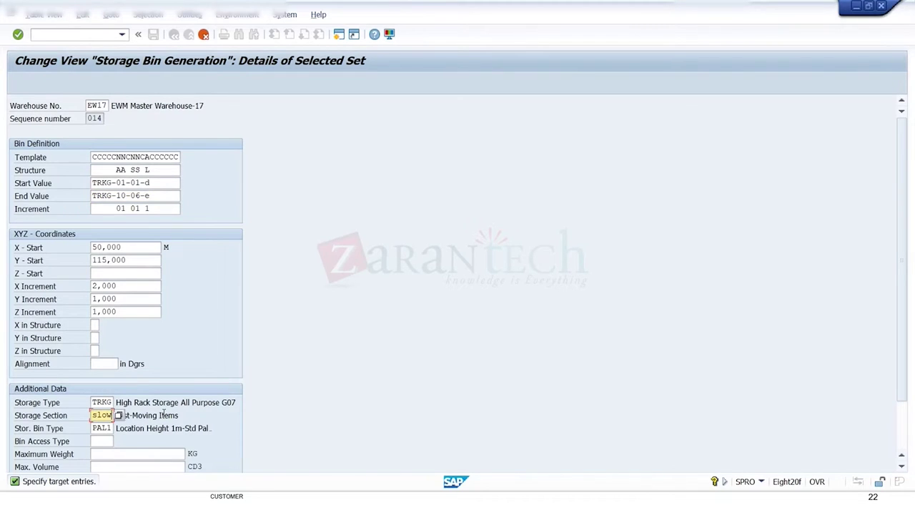
{"action": "double_click", "coordinate": [105, 429]}
{"action": "type", "text": "PAL2"}
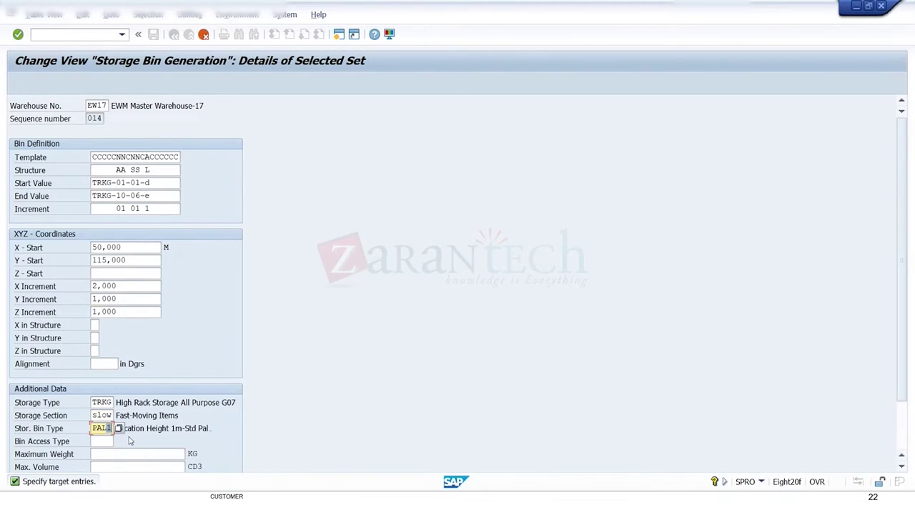
{"action": "key", "text": "Return"}
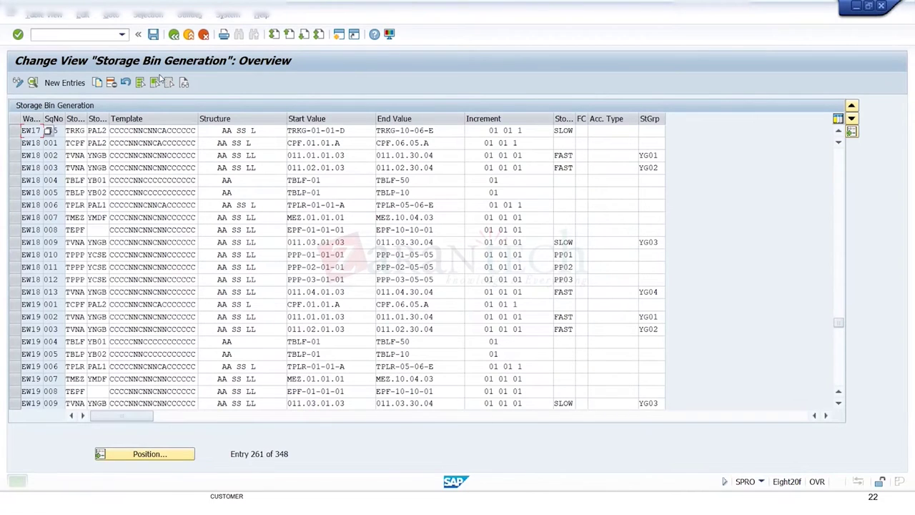
{"action": "left_click", "coordinate": [153, 34]}
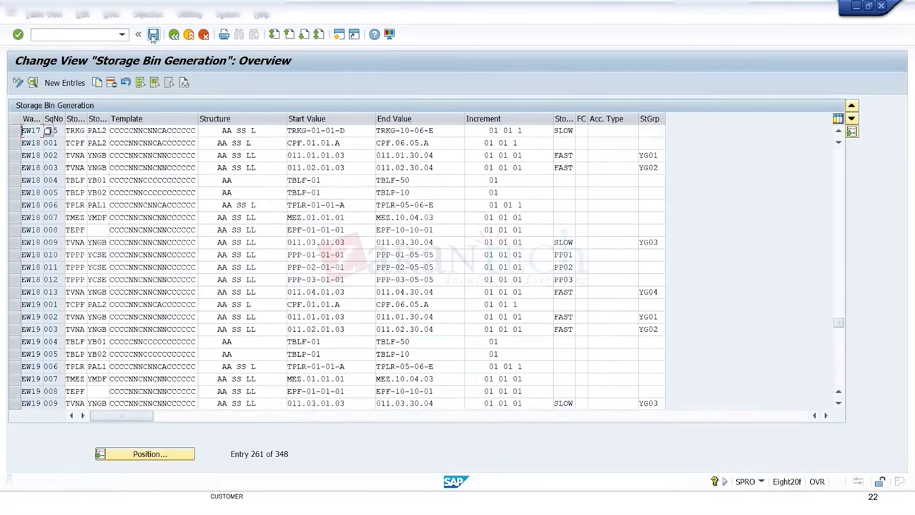
Step: Switch to the Storage Bin Creation PDF and review the TRKG bin structure examples and the instructions for generating storage bins
{"action": "key", "text": "alt+Tab"}
{"action": "key", "text": "alt+Tab"}
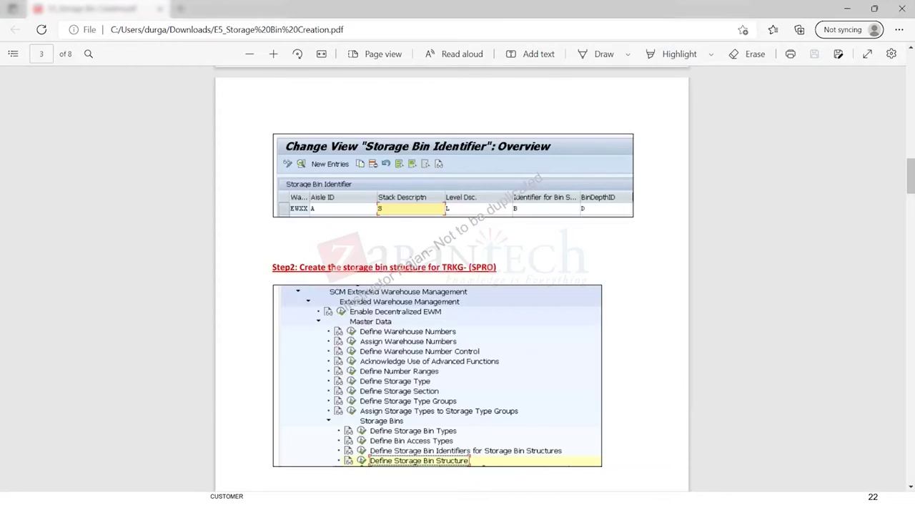
{"action": "scroll", "coordinate": [286, 313], "scroll_direction": "up", "scroll_amount": 6}
{"action": "scroll", "coordinate": [343, 314], "scroll_direction": "down", "scroll_amount": 10}
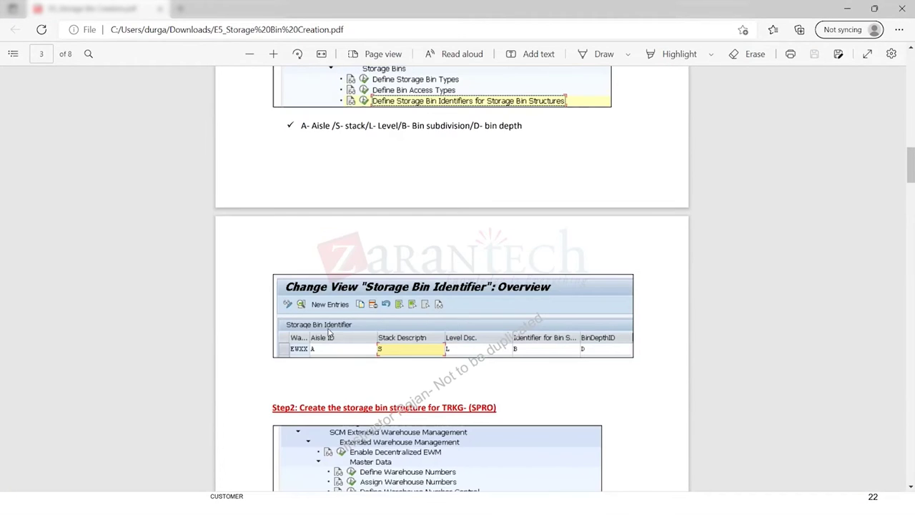
{"action": "scroll", "coordinate": [362, 276], "scroll_direction": "down", "scroll_amount": 5}
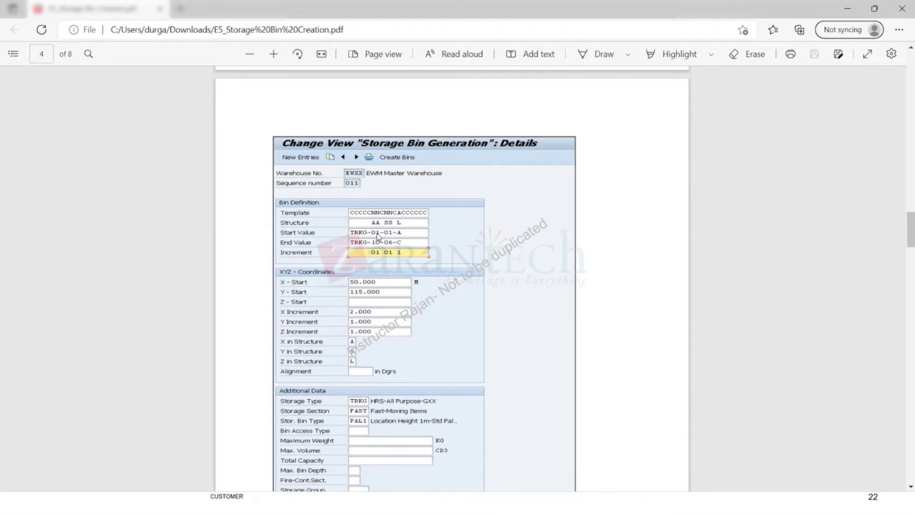
{"action": "scroll", "coordinate": [294, 298], "scroll_direction": "down", "scroll_amount": 4}
{"action": "scroll", "coordinate": [294, 297], "scroll_direction": "down", "scroll_amount": 5}
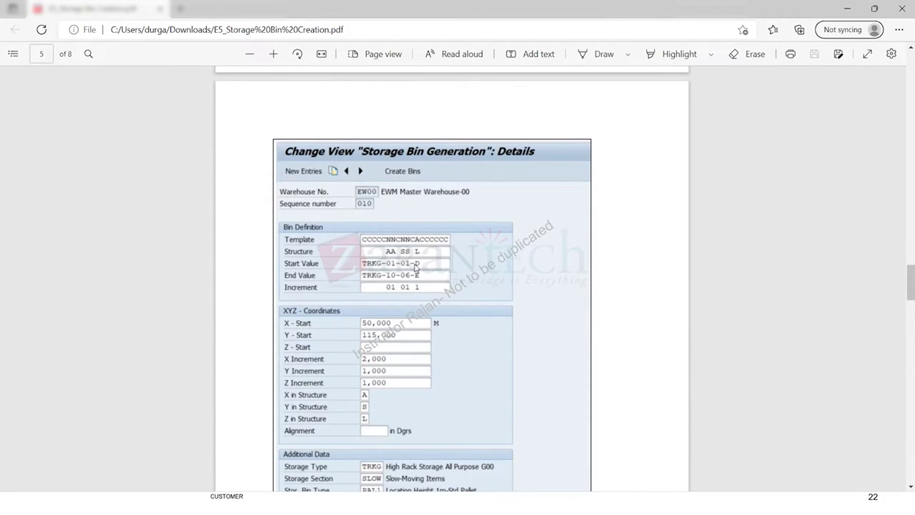
{"action": "scroll", "coordinate": [421, 318], "scroll_direction": "down", "scroll_amount": 3}
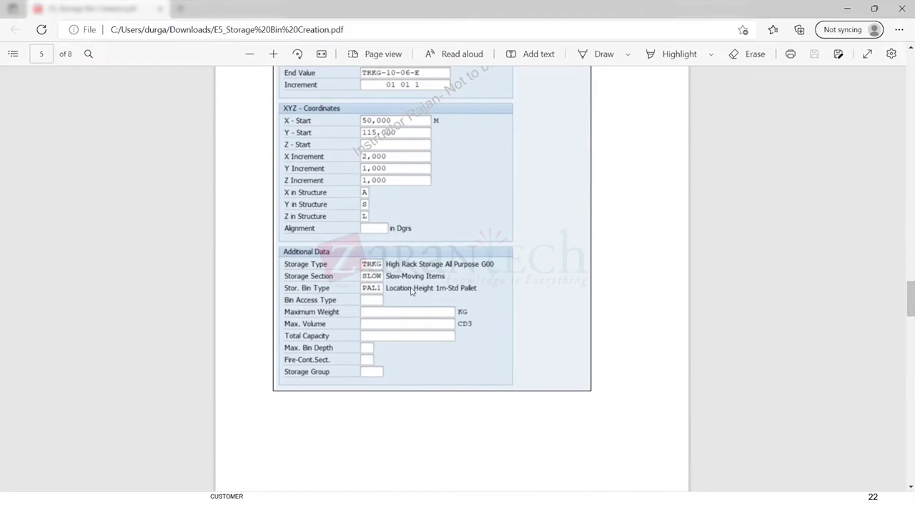
{"action": "scroll", "coordinate": [386, 286], "scroll_direction": "down", "scroll_amount": 5}
{"action": "scroll", "coordinate": [397, 296], "scroll_direction": "down", "scroll_amount": 5}
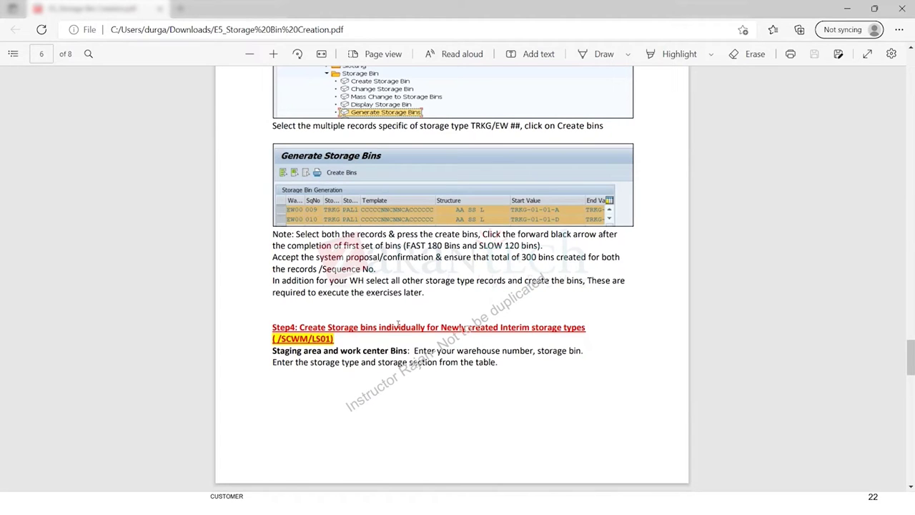
Step: Switch to the SAP session showing the EW07 bin generation details and return it to SAP Easy Access with /n
{"action": "key", "text": "alt+Tab"}
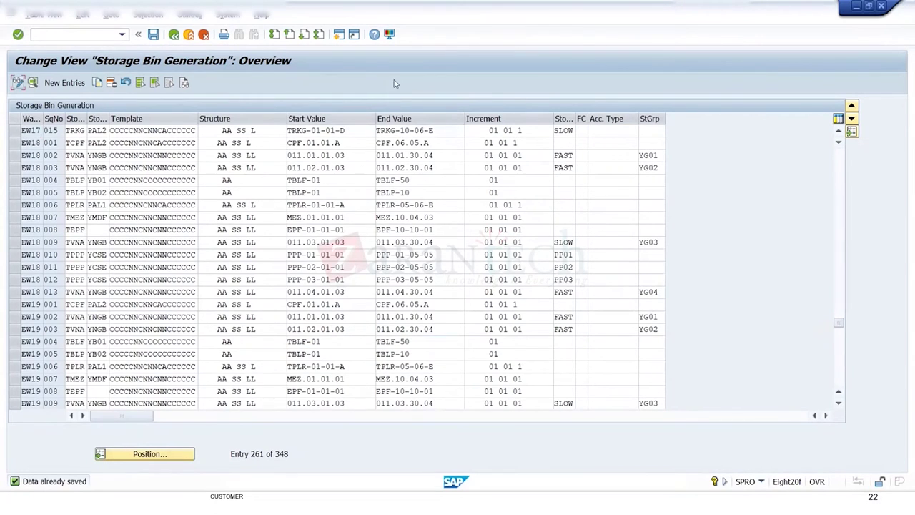
{"action": "key", "text": "alt+Tab"}
{"action": "key", "text": "alt+Tab"}
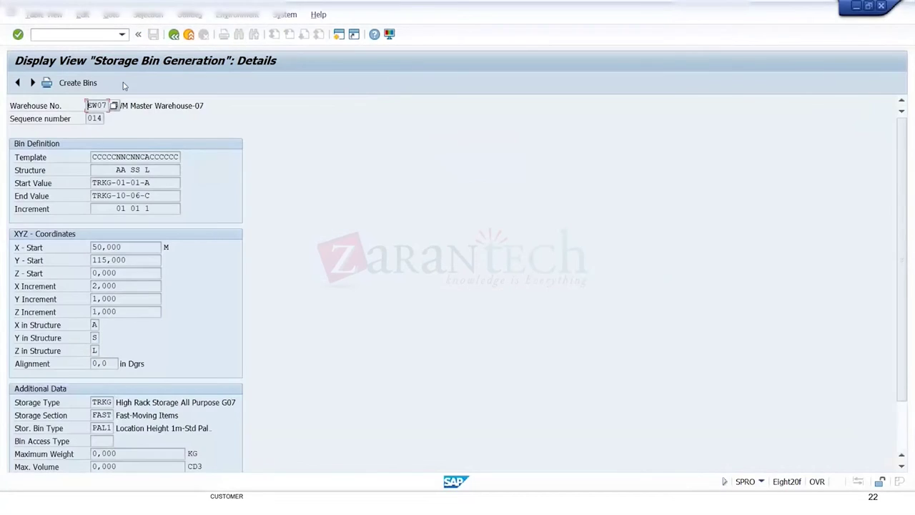
{"action": "key", "text": "ctrl+slash"}
{"action": "type", "text": "/n"}
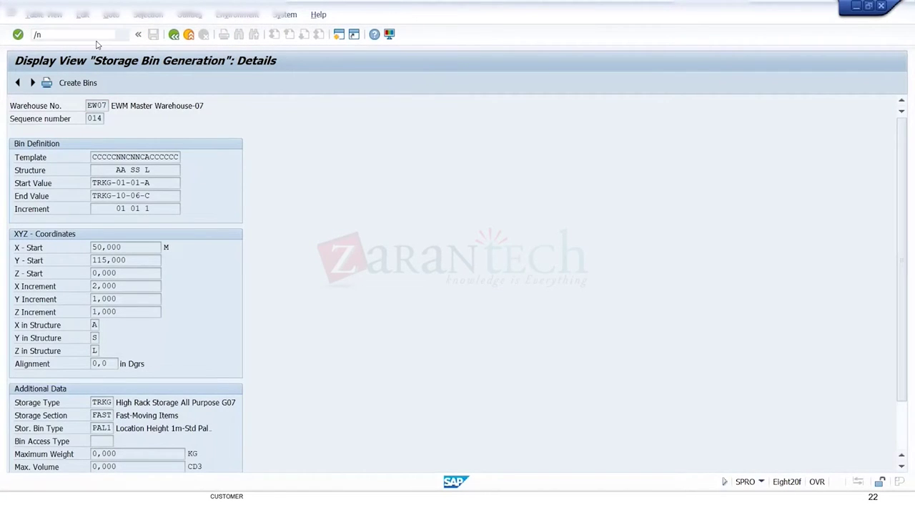
{"action": "key", "text": "Return"}
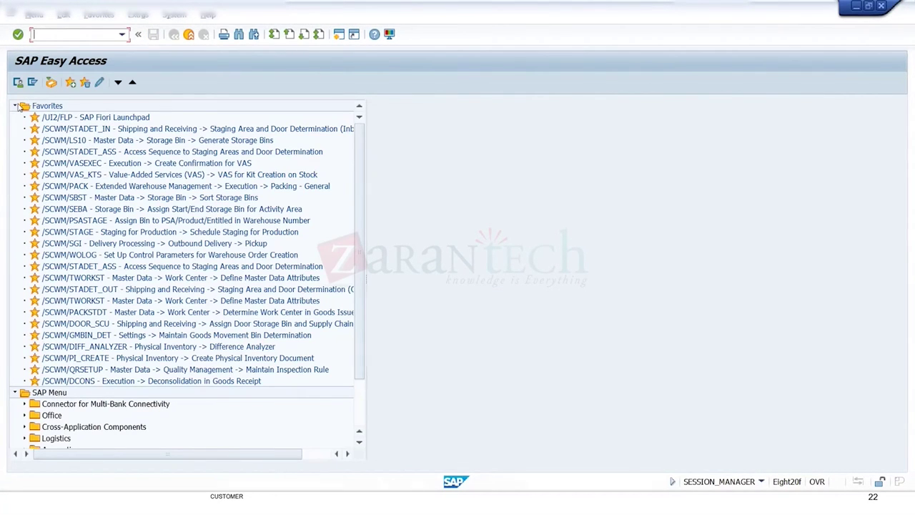
Step: Expand Logistics, SCM Extended Warehouse Management, Extended Warehouse Management, Master Data, Storage Bin in the SAP Menu tree
{"action": "left_click", "coordinate": [26, 164]}
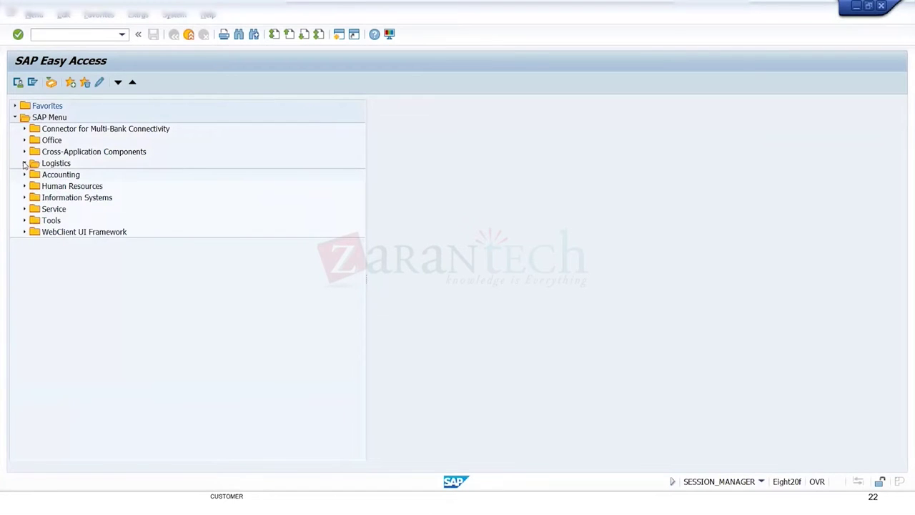
{"action": "left_click", "coordinate": [35, 232]}
{"action": "scroll", "coordinate": [37, 218], "scroll_direction": "down", "scroll_amount": 2}
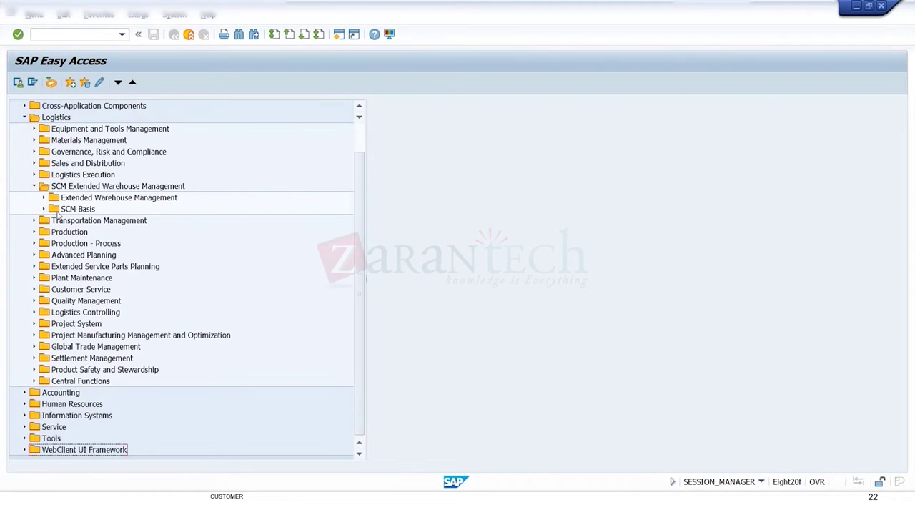
{"action": "left_click", "coordinate": [43, 198]}
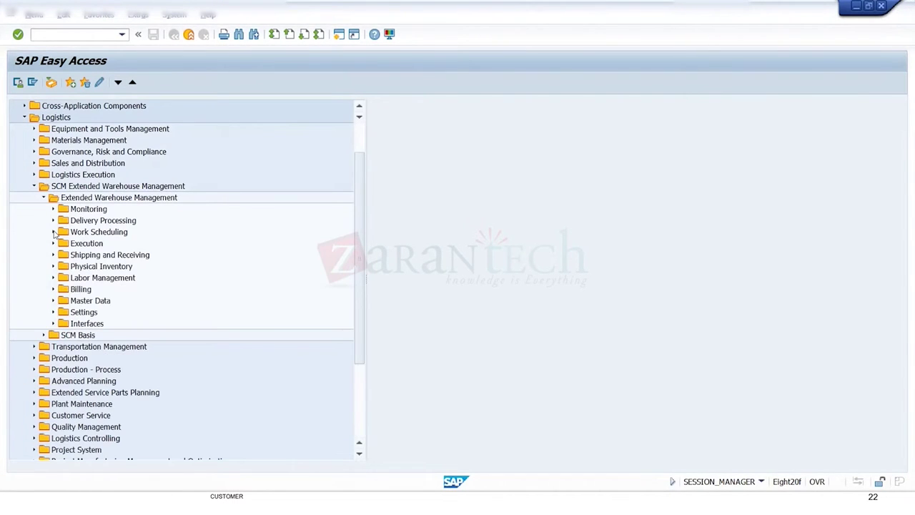
{"action": "left_click", "coordinate": [52, 302]}
{"action": "scroll", "coordinate": [139, 215], "scroll_direction": "down", "scroll_amount": 5}
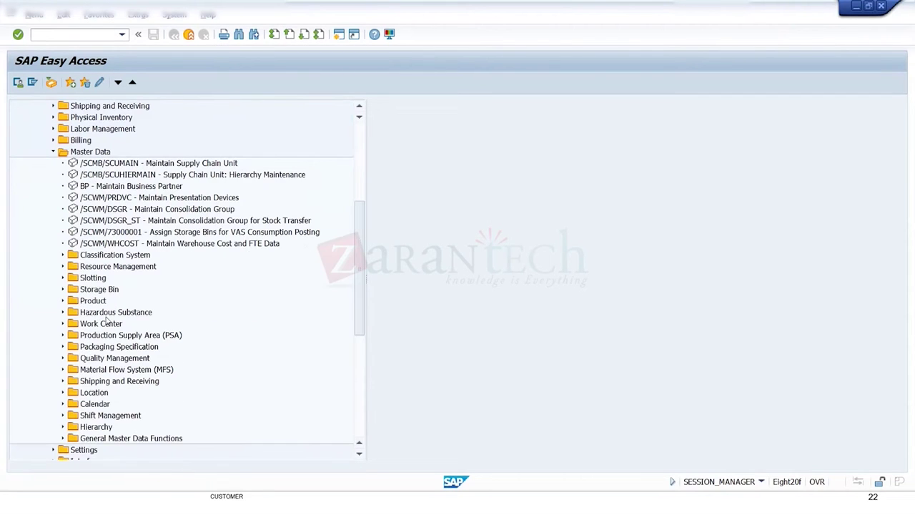
{"action": "left_click", "coordinate": [62, 289]}
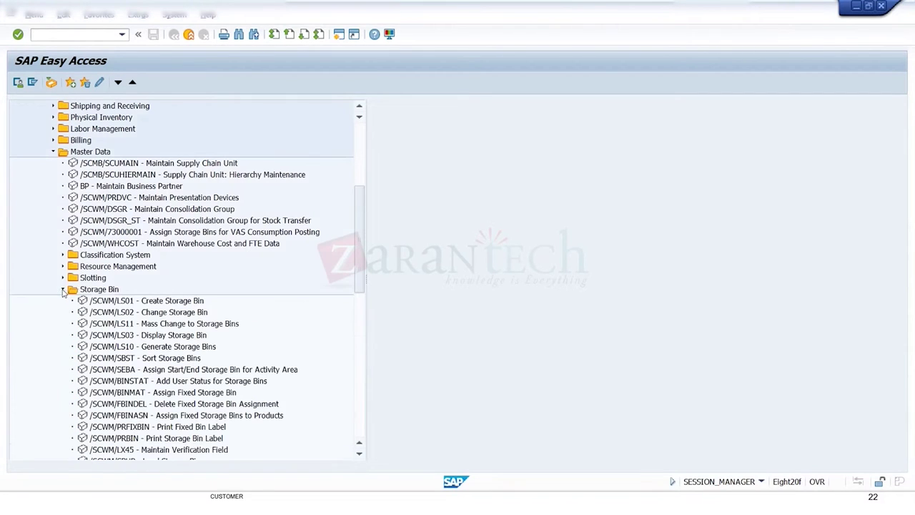
Step: Add /SCWM/LS10 Generate Storage Bins to the favorites and delete its older duplicate near the start of the favorites list
{"action": "left_click", "coordinate": [173, 347]}
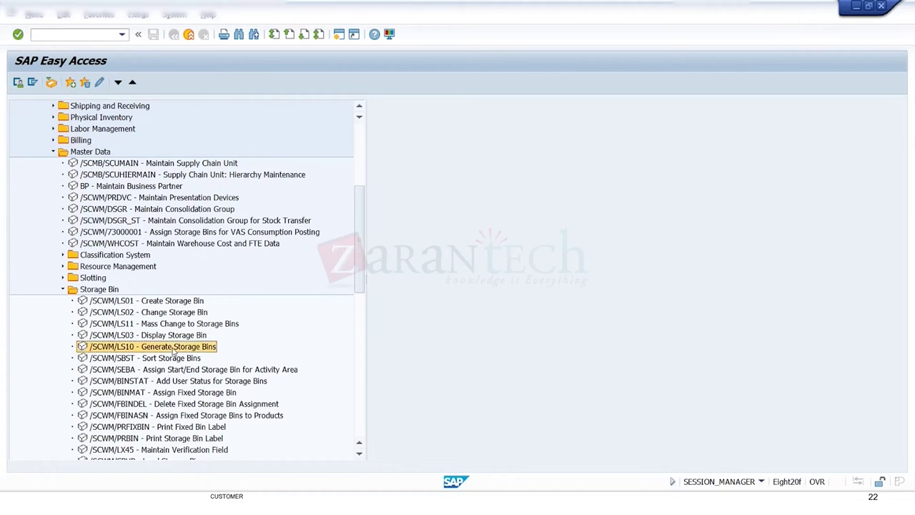
{"action": "right_click", "coordinate": [173, 349]}
{"action": "left_click", "coordinate": [214, 403]}
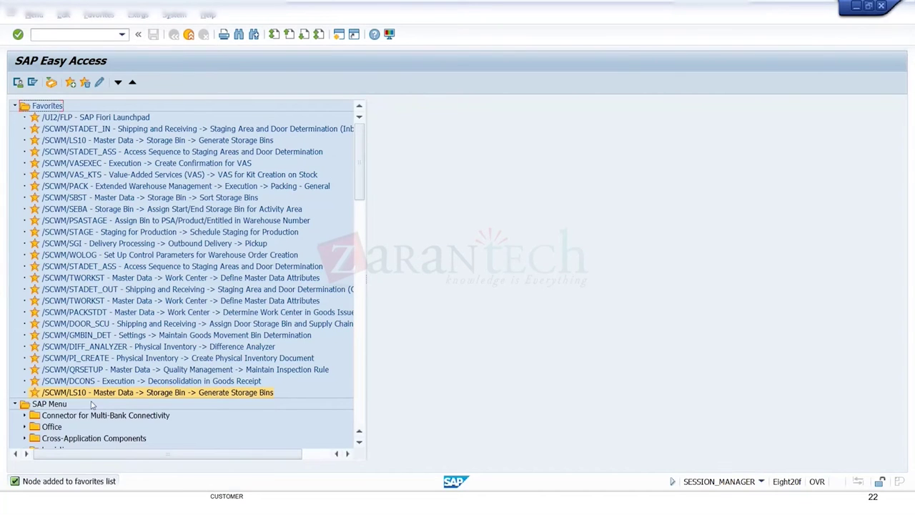
{"action": "left_click", "coordinate": [84, 143]}
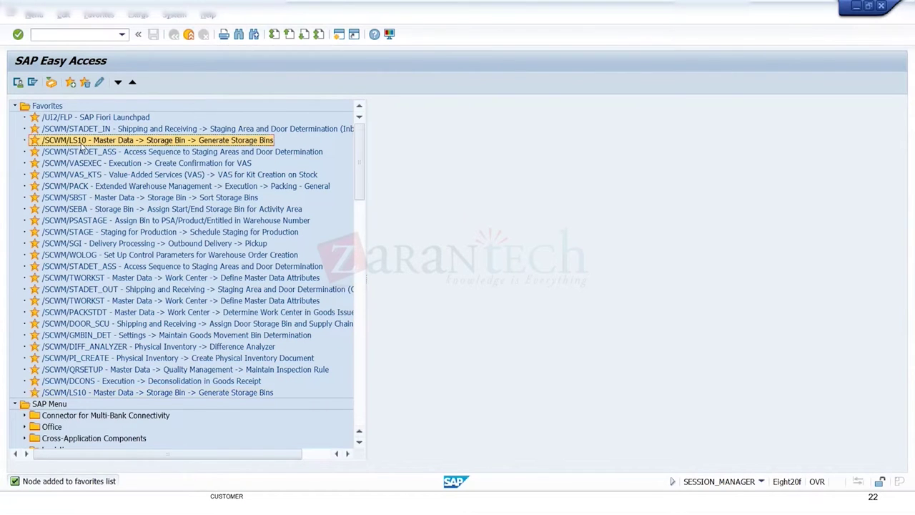
{"action": "right_click", "coordinate": [84, 145]}
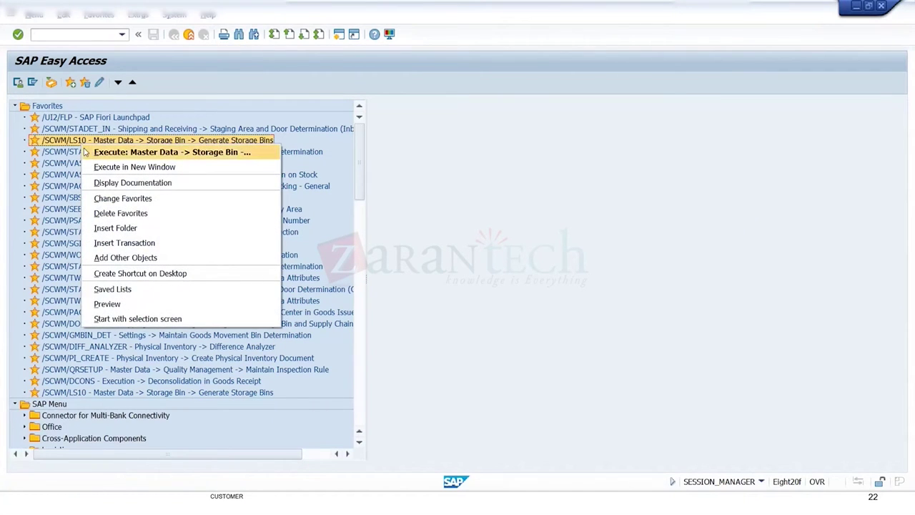
{"action": "left_click", "coordinate": [120, 213]}
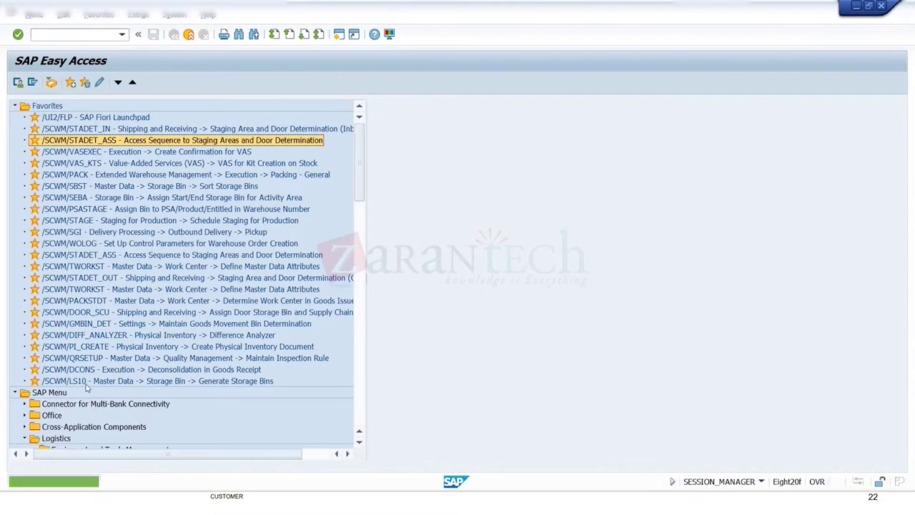
Step: Open /SCWM/LS10 Generate Storage Bins from the favorites and switch the view to warehouse EW17
{"action": "double_click", "coordinate": [85, 382]}
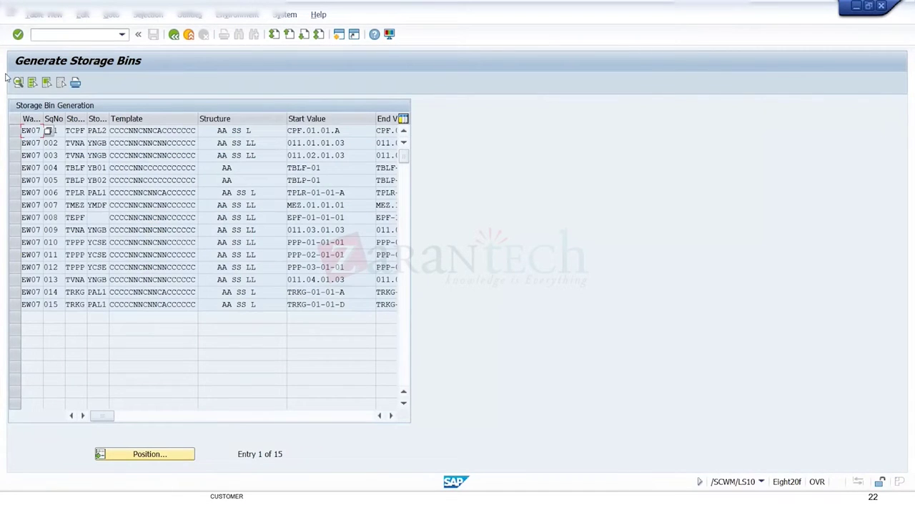
{"action": "left_click", "coordinate": [45, 14]}
{"action": "left_click", "coordinate": [47, 29]}
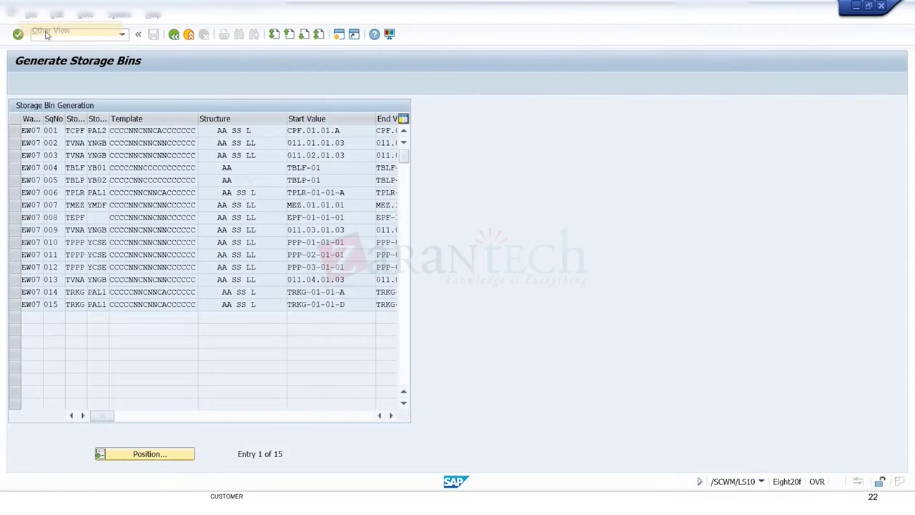
{"action": "type", "text": "17"}
{"action": "left_click", "coordinate": [131, 216]}
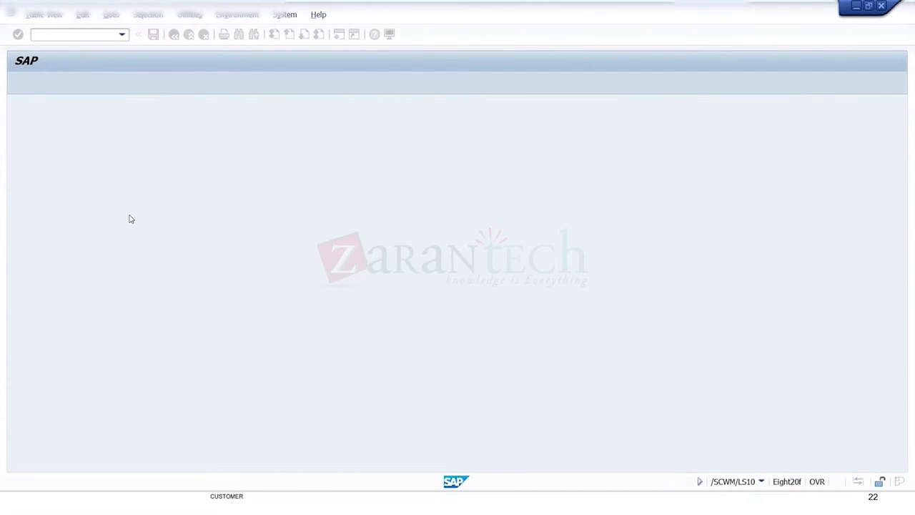
Step: Select the TRKG records 014 and 015 and create the FAST section storage bins for sequence 014
{"action": "left_click_drag", "start_coordinate": [12, 293], "coordinate": [12, 305]}
{"action": "left_click", "coordinate": [18, 82]}
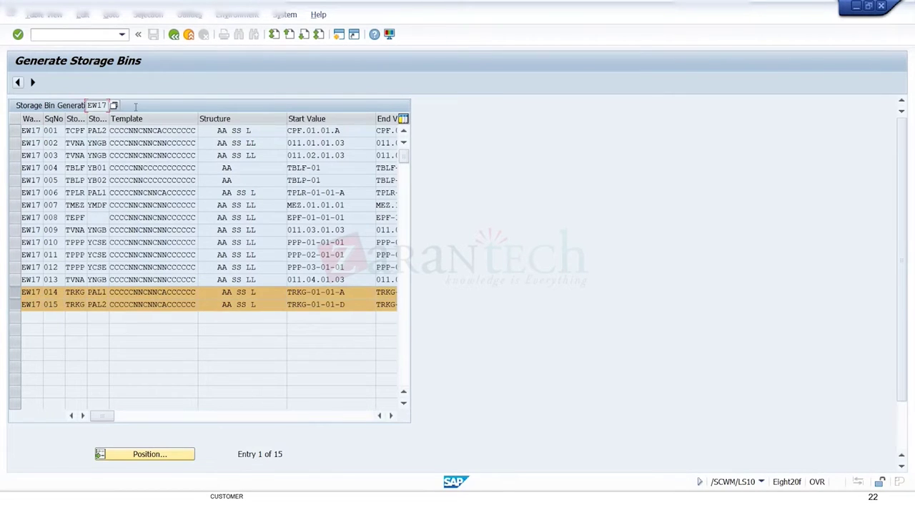
{"action": "left_click", "coordinate": [80, 83]}
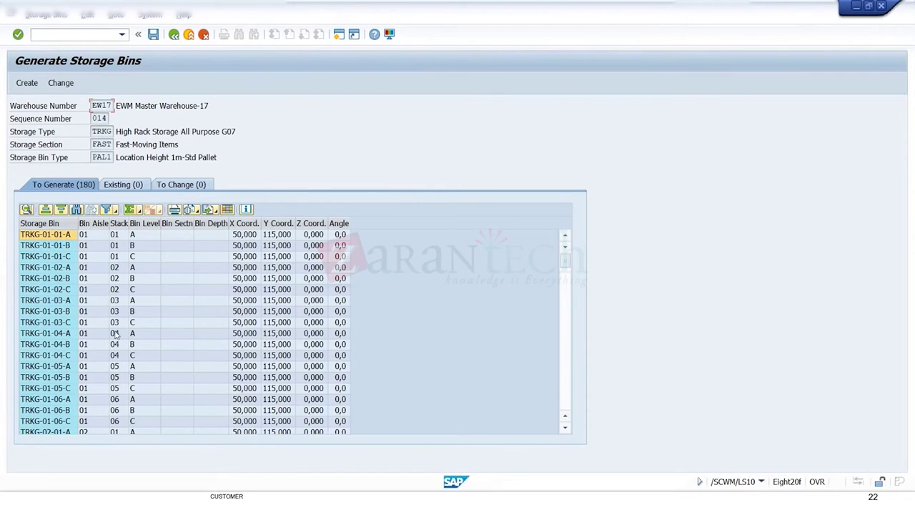
{"action": "left_click", "coordinate": [29, 83]}
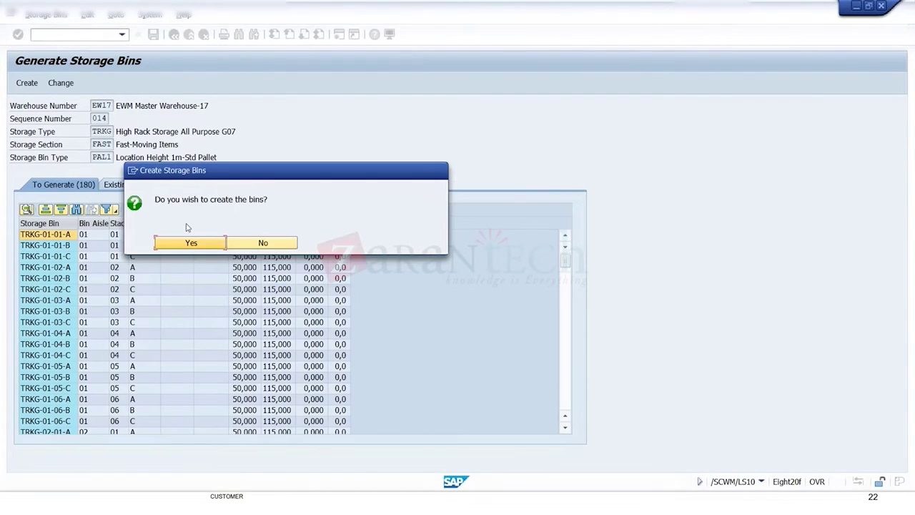
{"action": "left_click", "coordinate": [188, 243]}
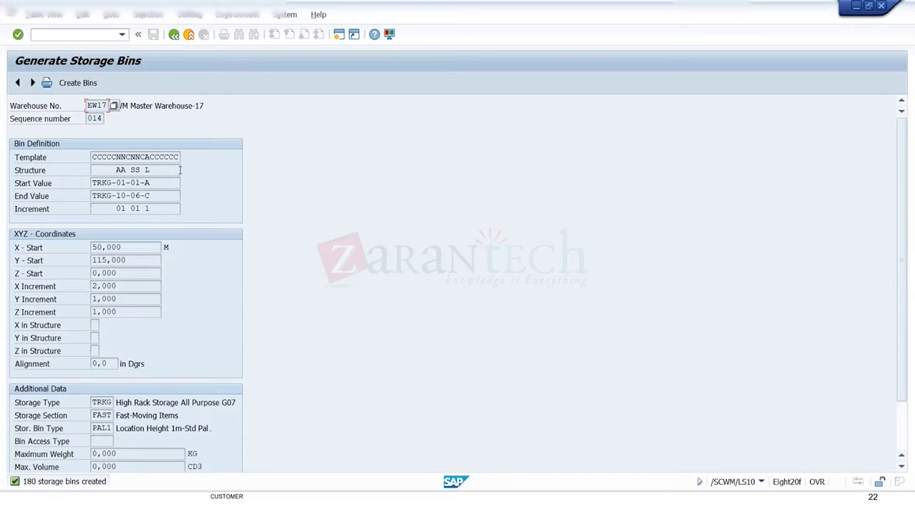
Step: Go to sequence 015 and create its SLOW section storage bins for storage type TRKG
{"action": "left_click", "coordinate": [34, 83]}
{"action": "left_click", "coordinate": [79, 83]}
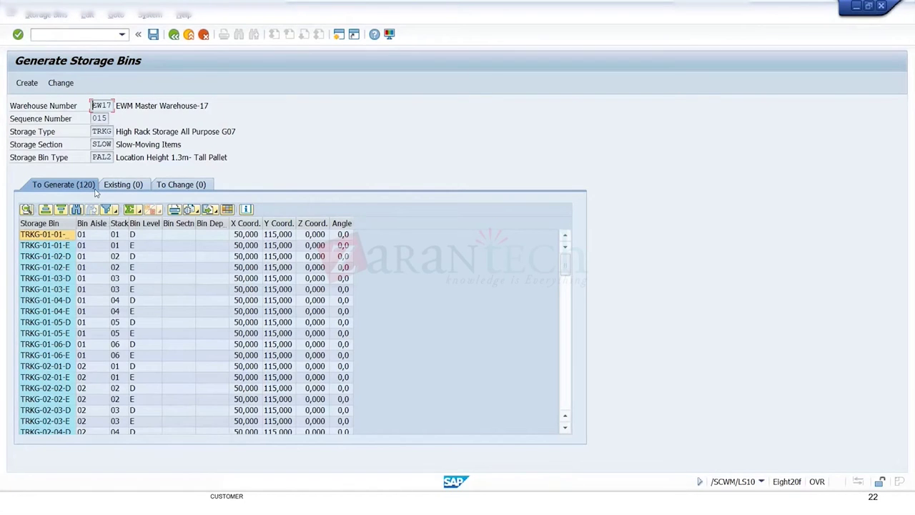
{"action": "left_click", "coordinate": [26, 83]}
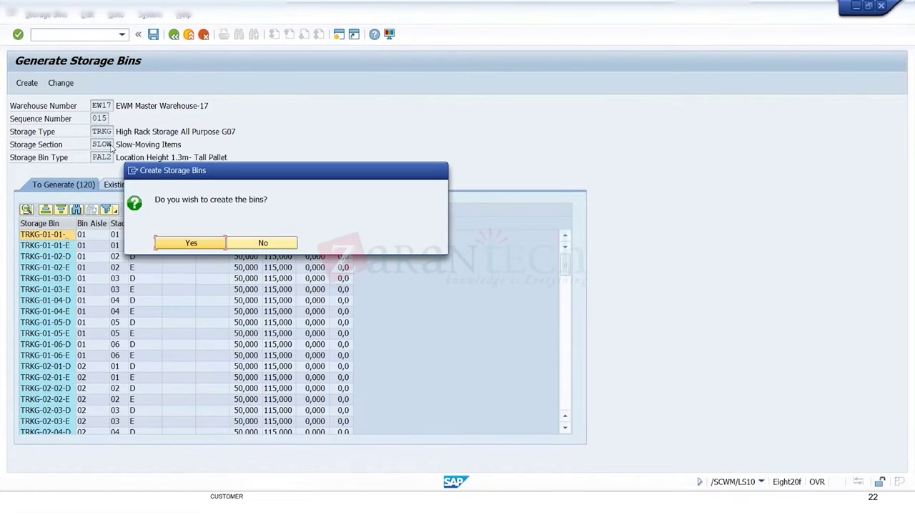
{"action": "left_click", "coordinate": [191, 243]}
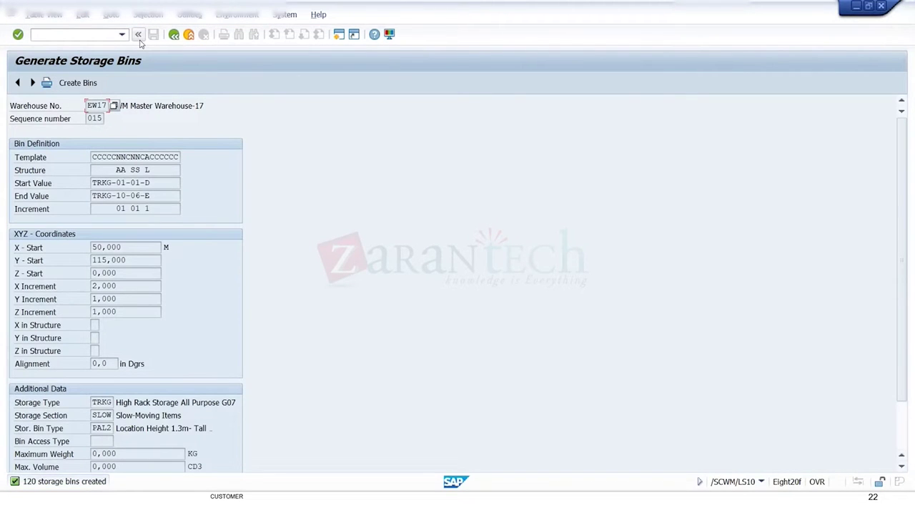
Step: Start transaction /SCWM/LS01 with /n/scwm/ls01 and consult the Storage Bin Creation PDF for the bins to create individually
{"action": "left_click", "coordinate": [77, 35]}
{"action": "type", "text": "/n/scwm/ls01"}
{"action": "key", "text": "Return"}
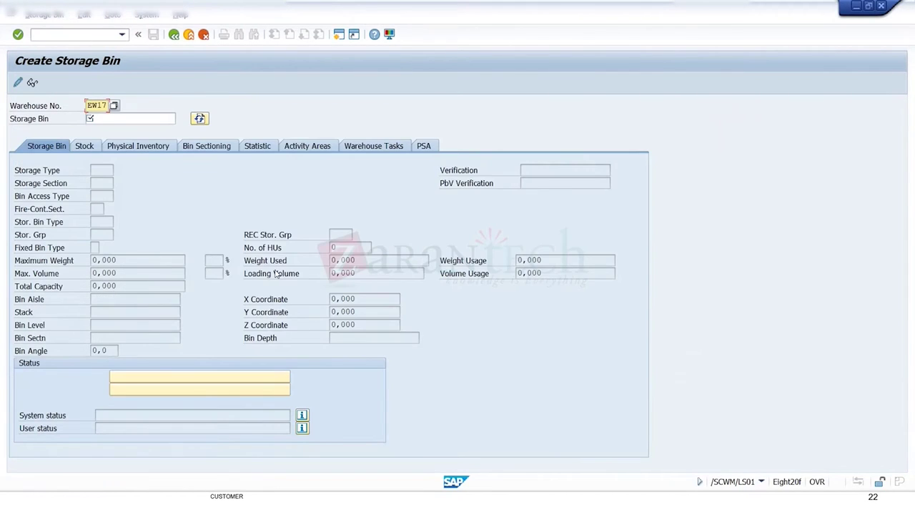
{"action": "key", "text": "alt+Tab"}
{"action": "key", "text": "alt+Tab"}
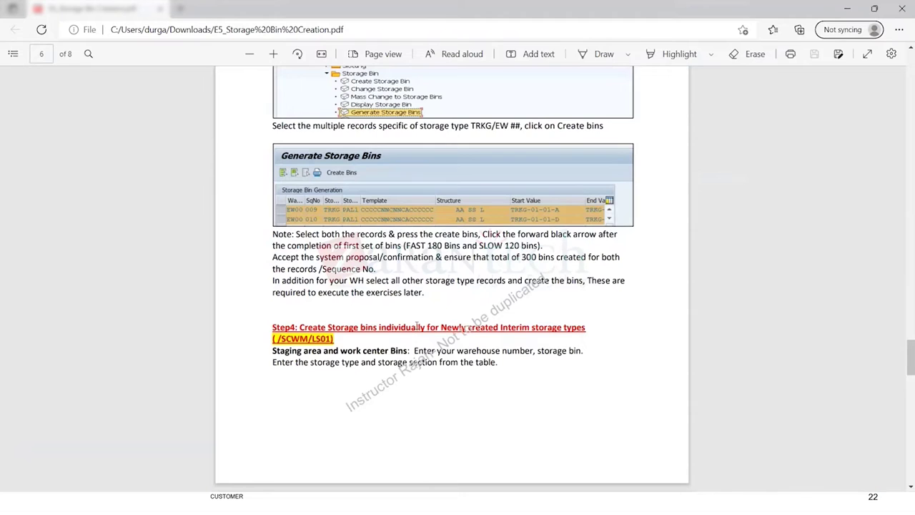
{"action": "scroll", "coordinate": [413, 321], "scroll_direction": "down", "scroll_amount": 5}
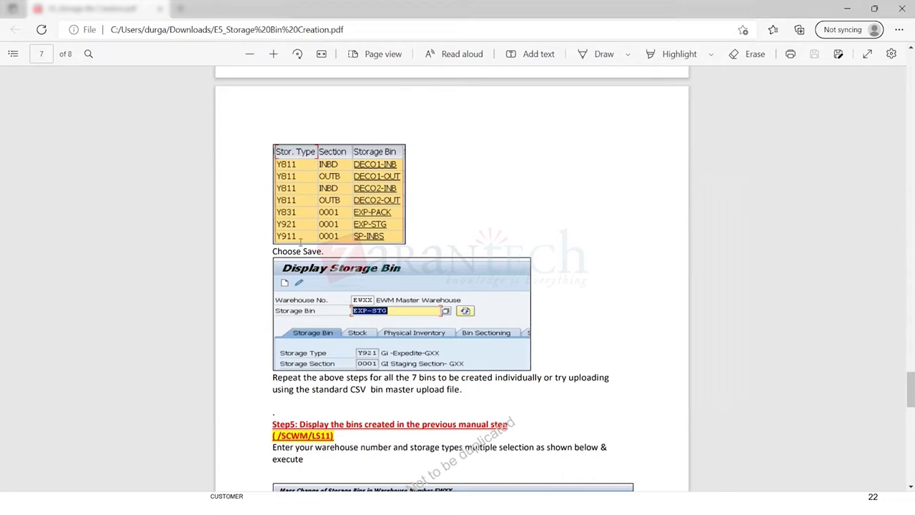
{"action": "key", "text": "alt+Tab"}
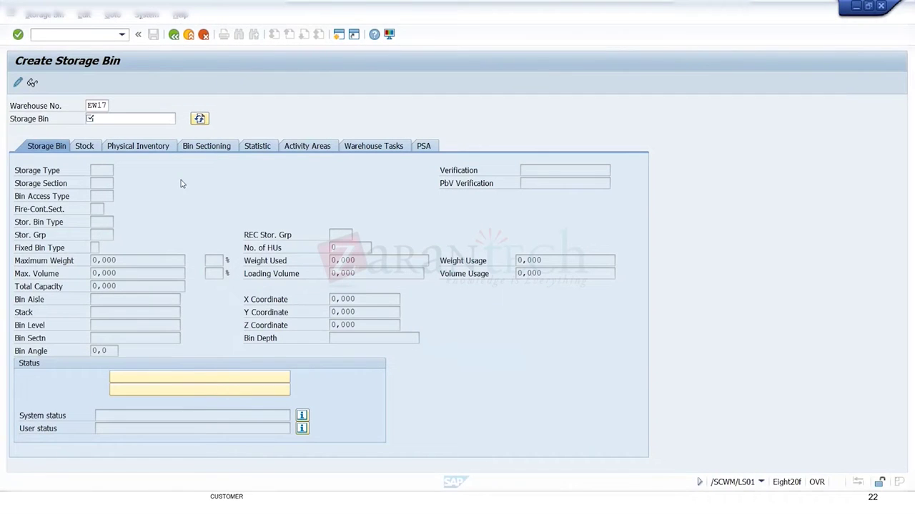
Step: Create storage bin SP-INBS in warehouse EW17 with storage type Y911 and storage section 0001, and save it
{"action": "type", "text": "sp-inbs"}
{"action": "key", "text": "Return"}
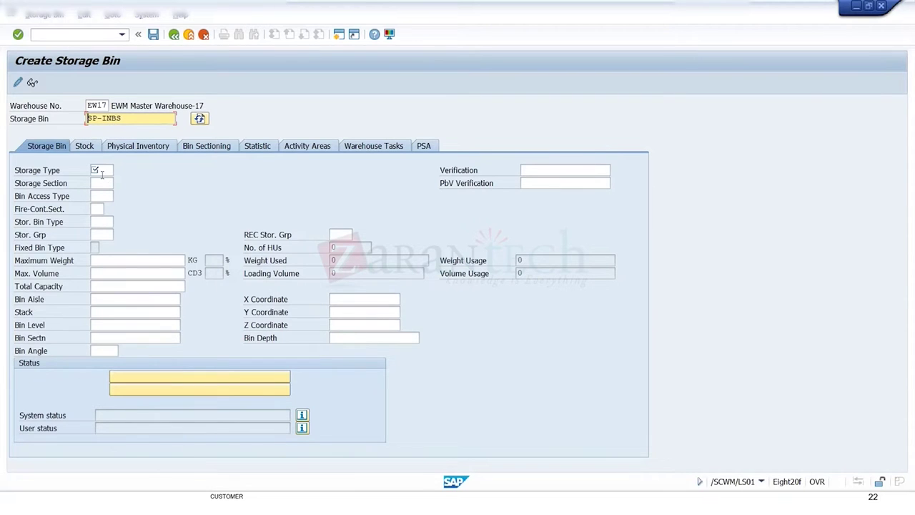
{"action": "left_click", "coordinate": [103, 170]}
{"action": "type", "text": "y9"}
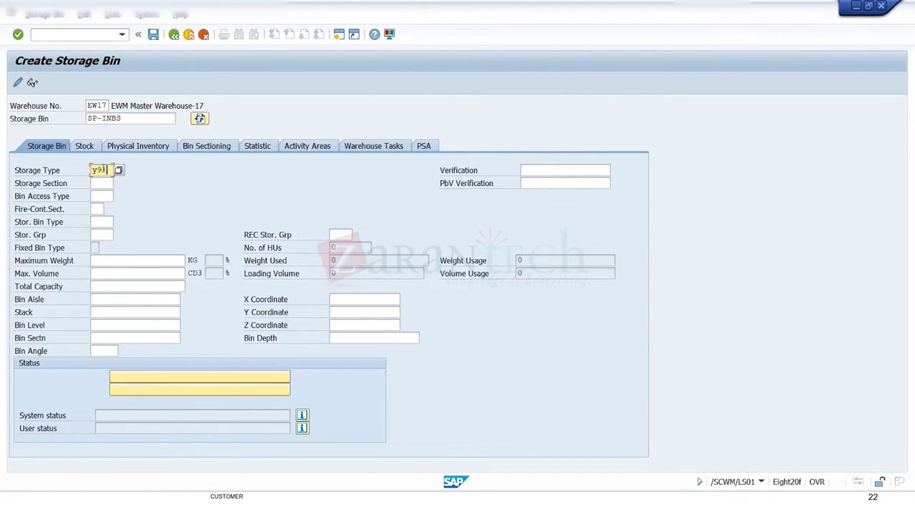
{"action": "left_click", "coordinate": [112, 185]}
{"action": "left_click", "coordinate": [118, 183]}
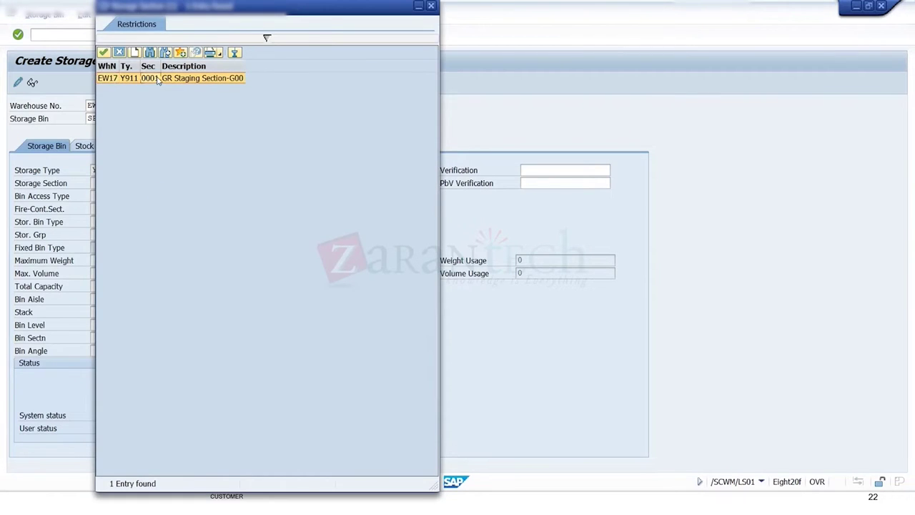
{"action": "double_click", "coordinate": [158, 77]}
{"action": "left_click", "coordinate": [154, 38]}
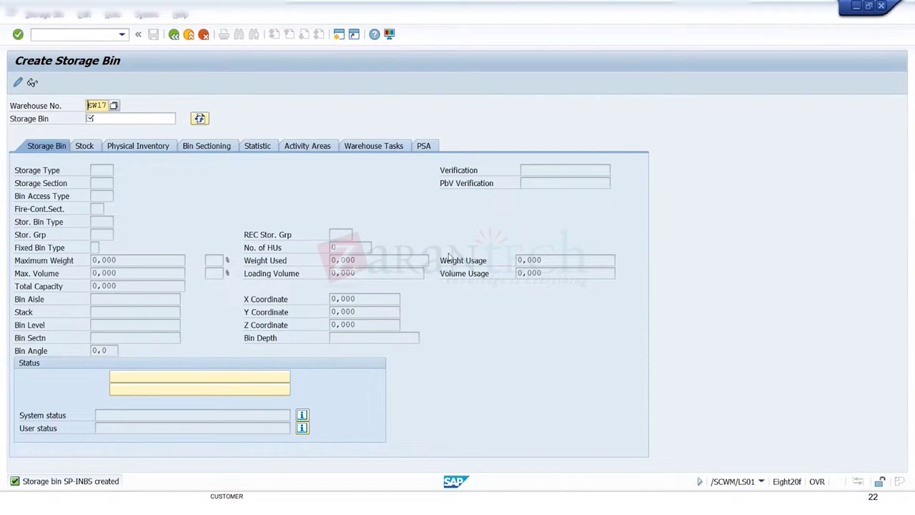
Step: Check the individual bin table and CSV upload note in the PDF, and return to SAP Easy Access with /n
{"action": "key", "text": "alt+Tab"}
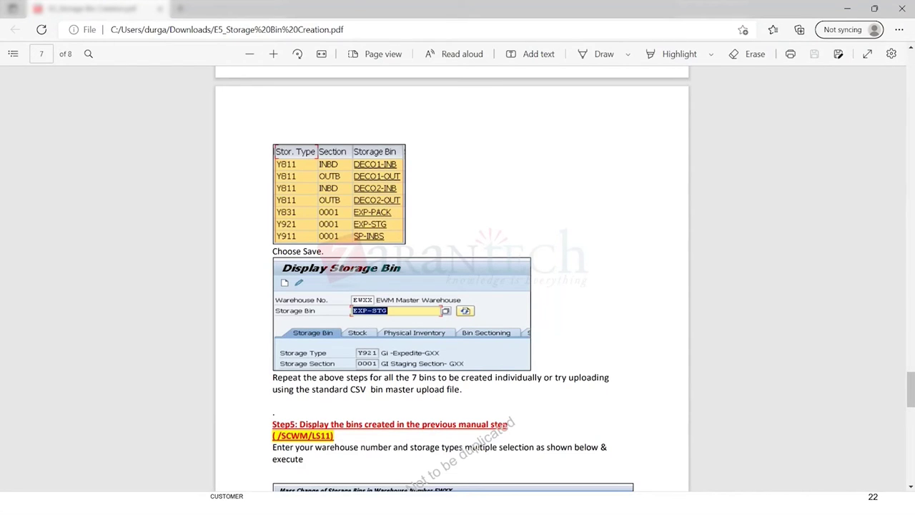
{"action": "key", "text": "alt+Tab"}
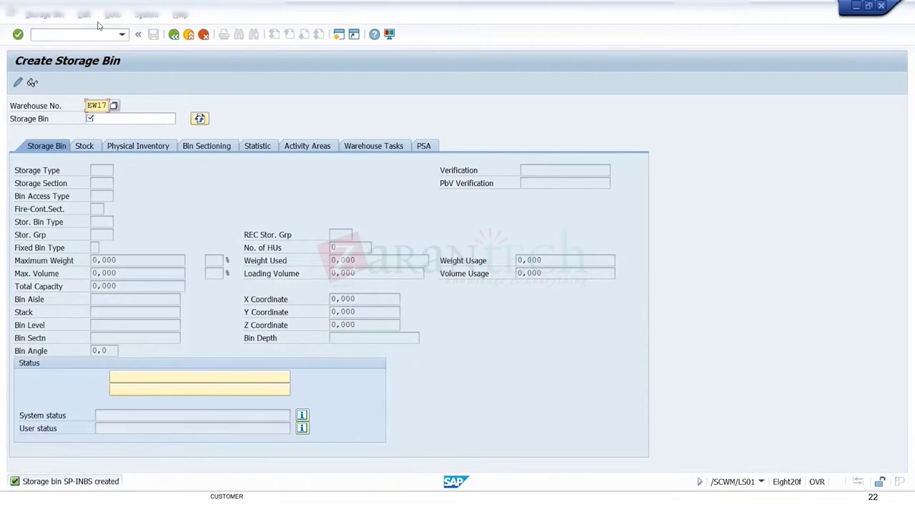
{"action": "left_click", "coordinate": [88, 35]}
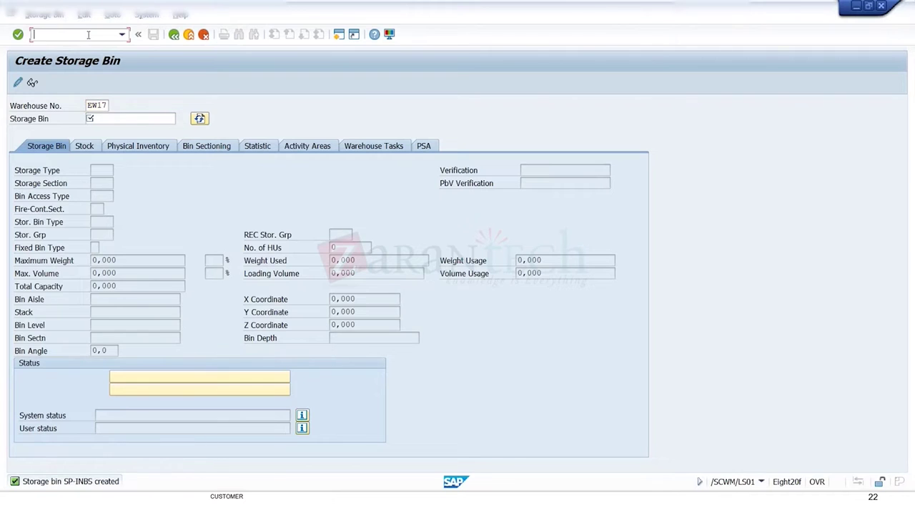
{"action": "type", "text": "/n"}
{"action": "key", "text": "Return"}
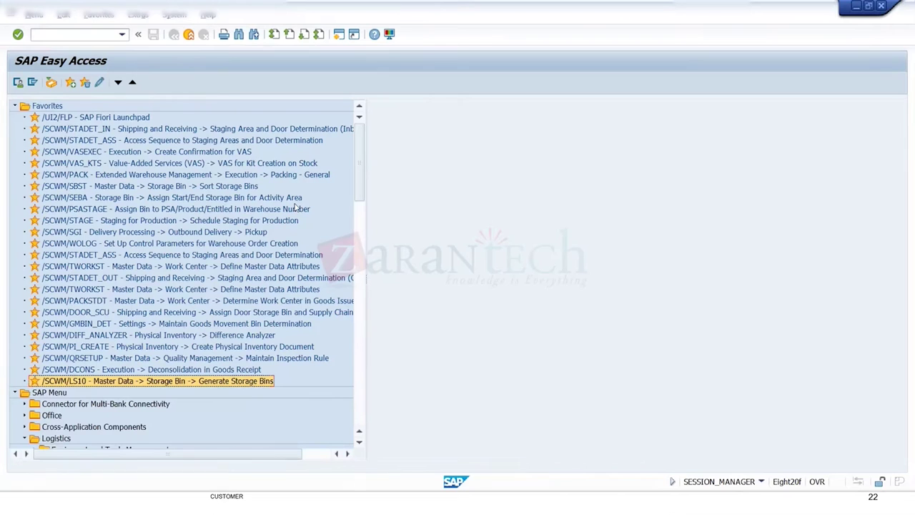
Step: Collapse the Favorites and open /SCWM/SBUP Load Storage Bins from the Storage Bin folder of the SAP Menu
{"action": "left_click", "coordinate": [14, 106]}
{"action": "scroll", "coordinate": [102, 247], "scroll_direction": "down", "scroll_amount": 2}
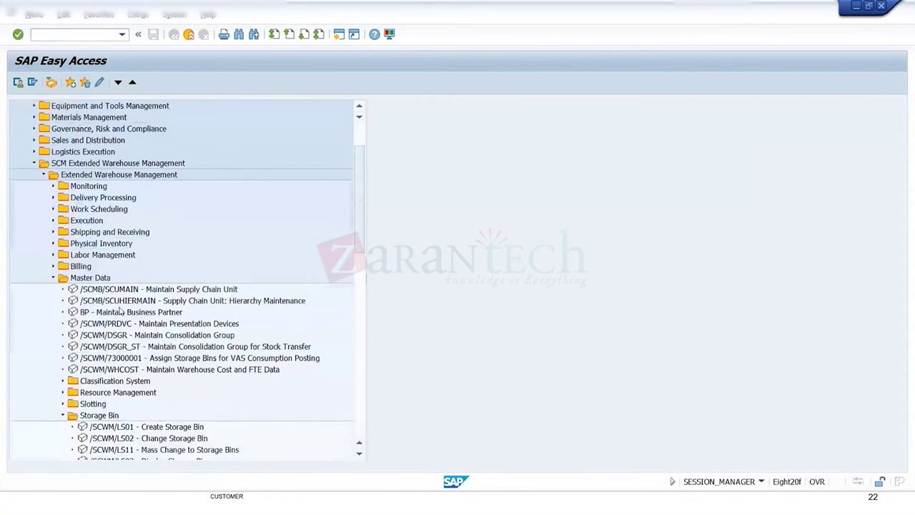
{"action": "scroll", "coordinate": [111, 341], "scroll_direction": "down", "scroll_amount": 2}
{"action": "scroll", "coordinate": [115, 346], "scroll_direction": "down", "scroll_amount": 2}
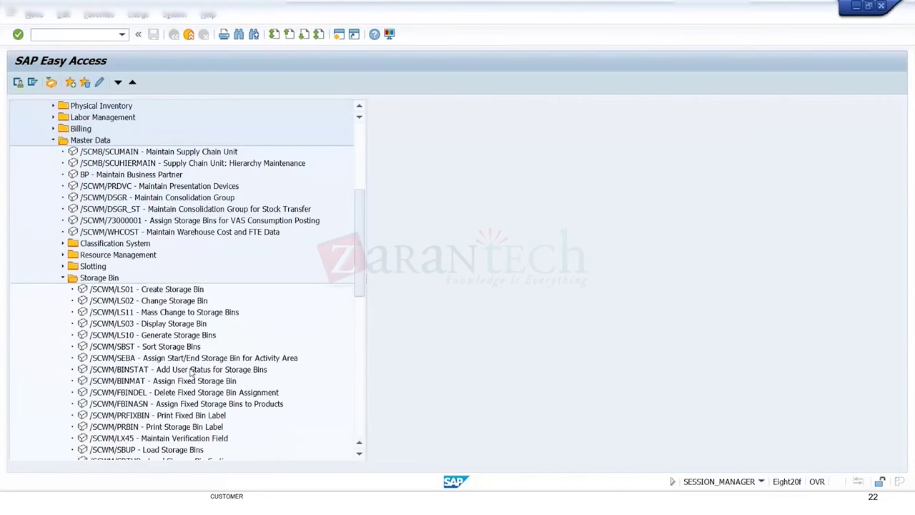
{"action": "scroll", "coordinate": [192, 372], "scroll_direction": "down", "scroll_amount": 2}
{"action": "left_click", "coordinate": [172, 393]}
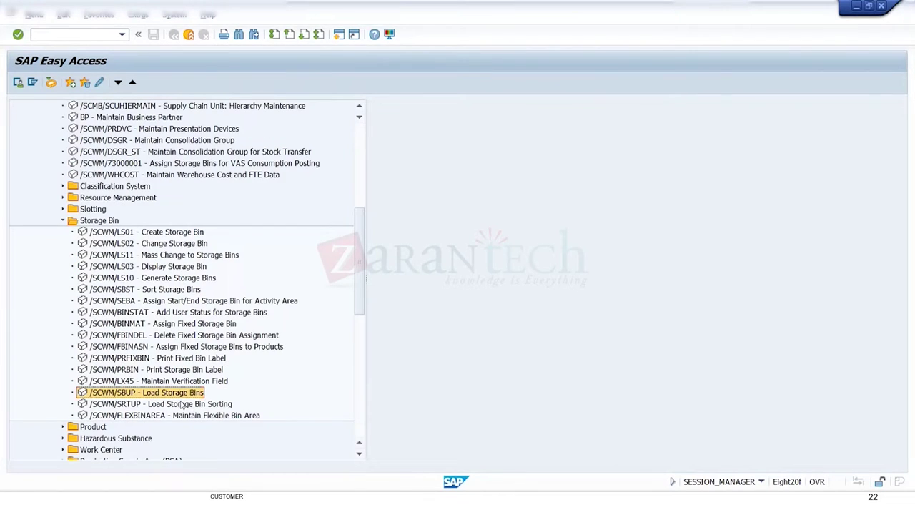
{"action": "double_click", "coordinate": [172, 394]}
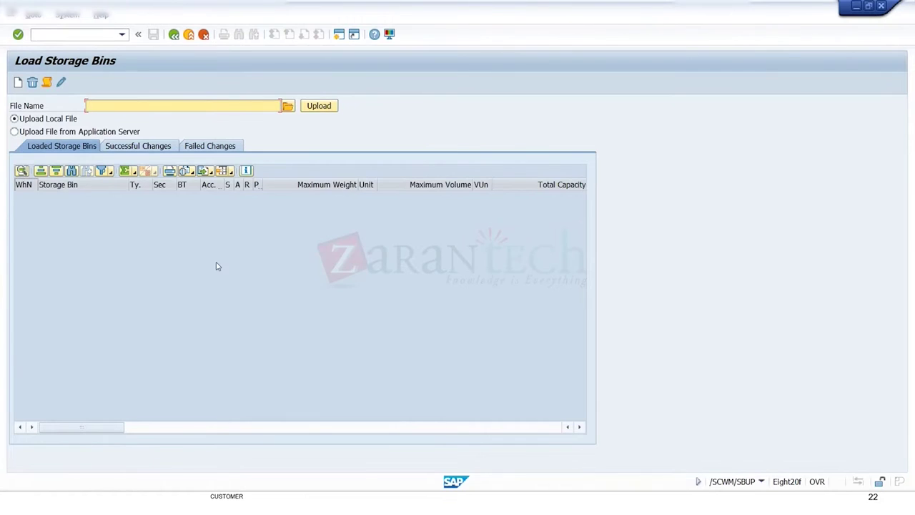
Step: Export the empty Loaded Storage Bins list as a spreadsheet in Excel Office Open XML format (XLSX)
{"action": "left_click", "coordinate": [211, 173]}
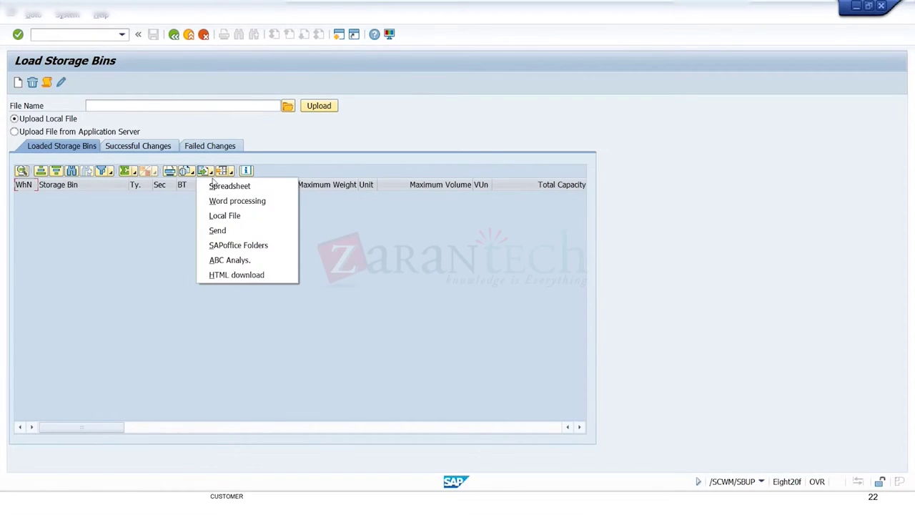
{"action": "left_click", "coordinate": [214, 187]}
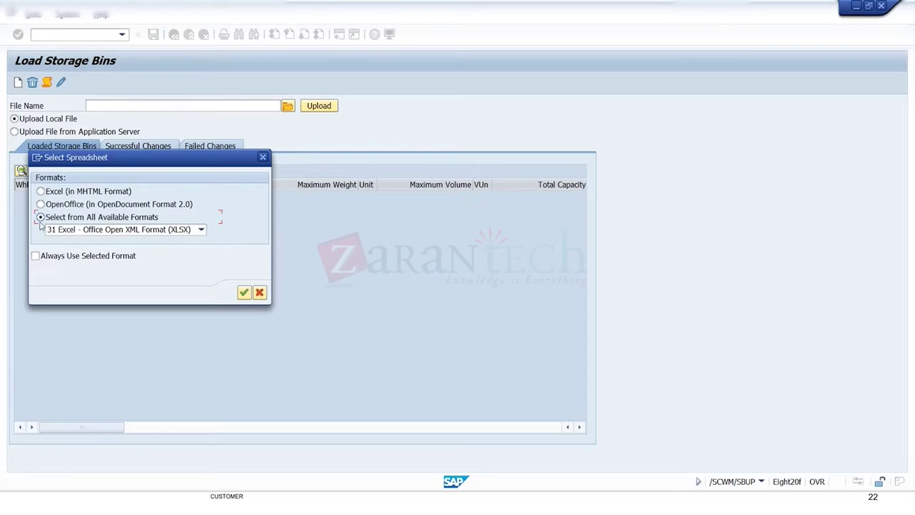
{"action": "left_click", "coordinate": [41, 192]}
{"action": "left_click", "coordinate": [40, 218]}
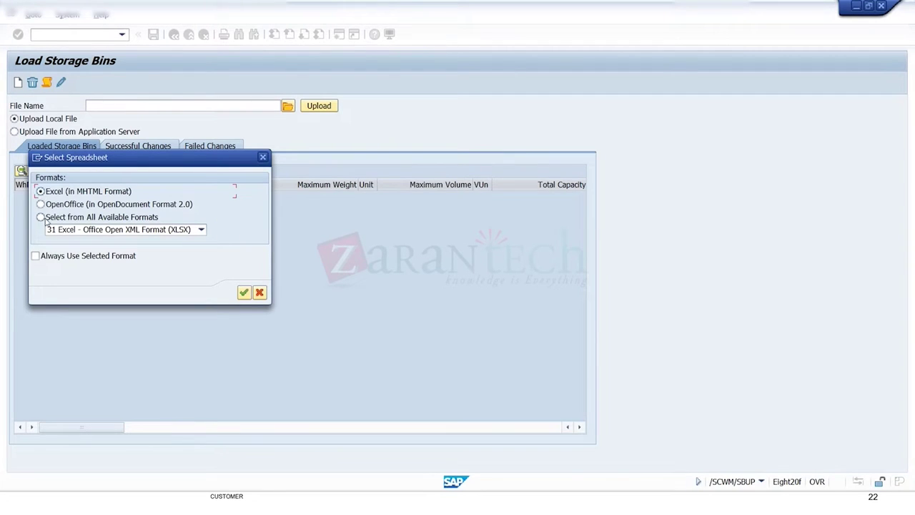
{"action": "left_click", "coordinate": [246, 294]}
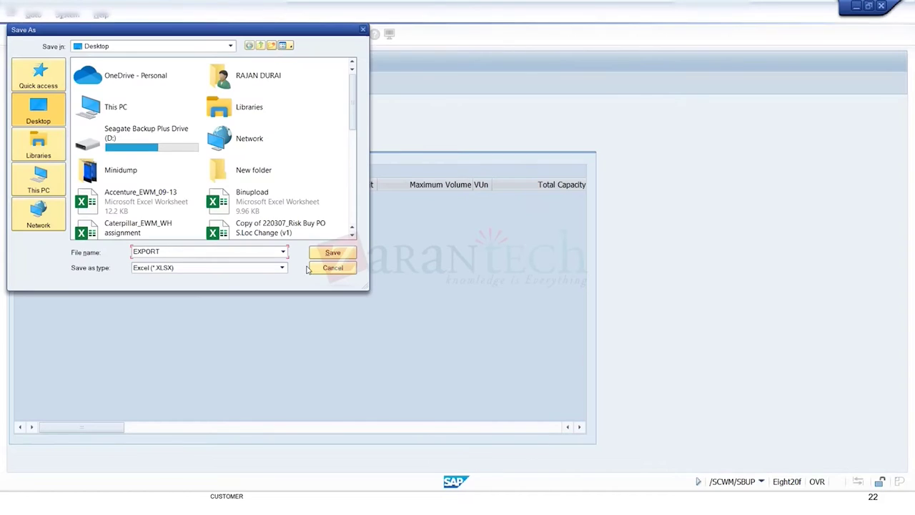
Step: Save the export to the Desktop as bul and select cell A2 under Warehouse Number in the opened workbook
{"action": "double_click", "coordinate": [167, 251]}
{"action": "key", "text": "BackSpace"}
{"action": "key", "text": "ctrl+z"}
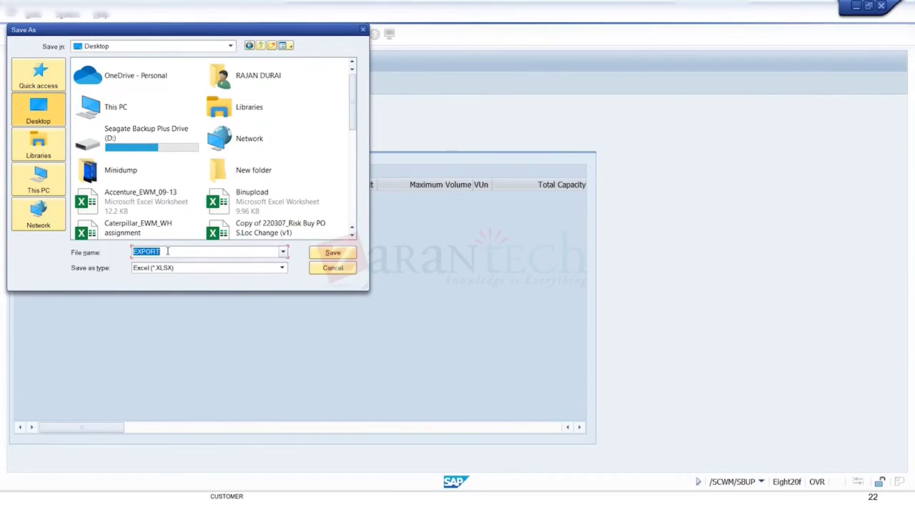
{"action": "type", "text": "bul"}
{"action": "key", "text": "Return"}
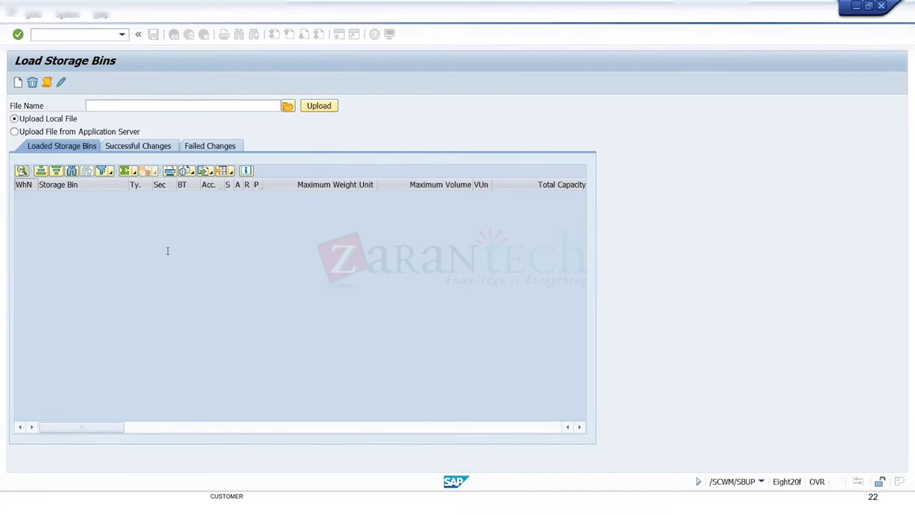
{"action": "left_click", "coordinate": [345, 317]}
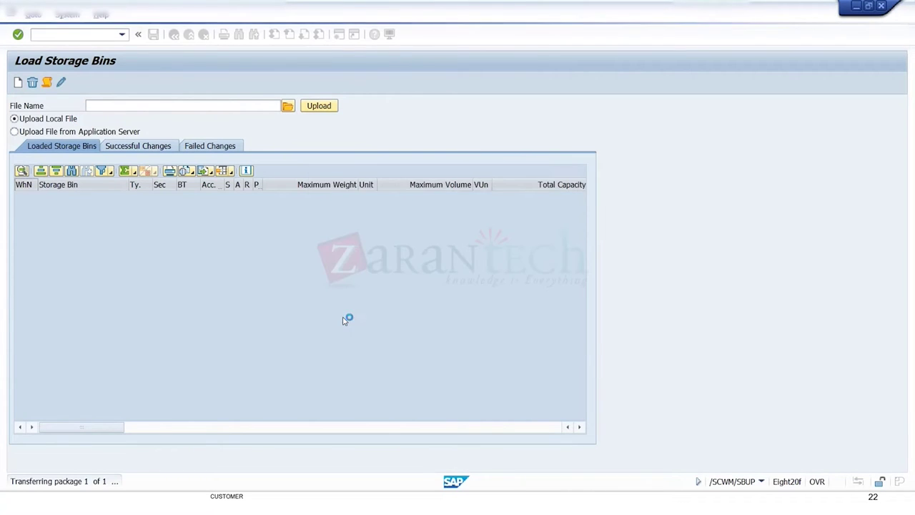
{"action": "left_click", "coordinate": [346, 307]}
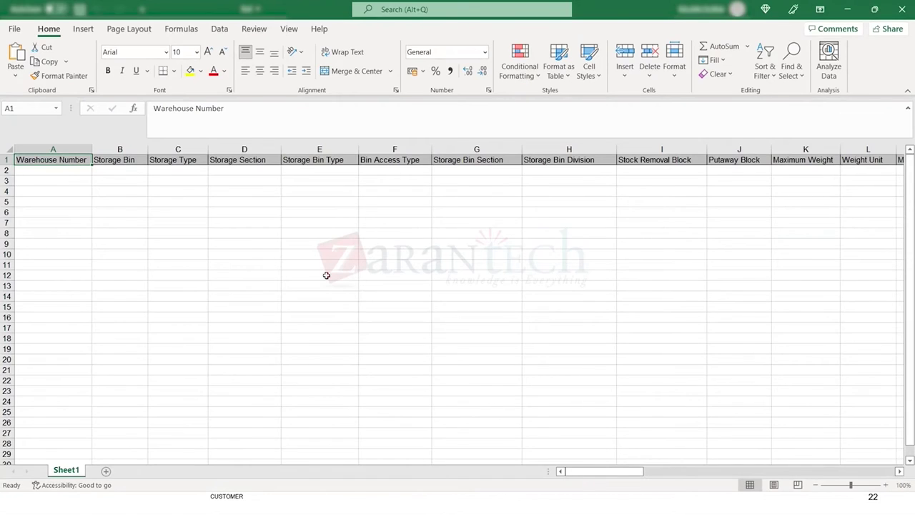
{"action": "left_click", "coordinate": [64, 172]}
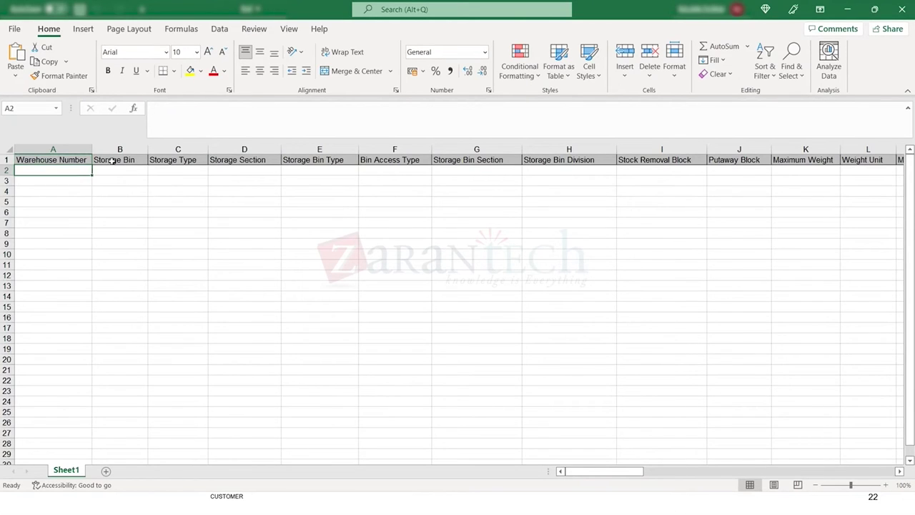
Step: Review the exported template's column headers from Warehouse Number through Verification of PbV Data Entry
{"action": "left_click", "coordinate": [118, 171]}
{"action": "left_click", "coordinate": [179, 172]}
{"action": "left_click", "coordinate": [91, 173]}
{"action": "left_click", "coordinate": [120, 170]}
{"action": "left_click", "coordinate": [178, 170]}
{"action": "left_click", "coordinate": [262, 176]}
{"action": "left_click", "coordinate": [310, 172]}
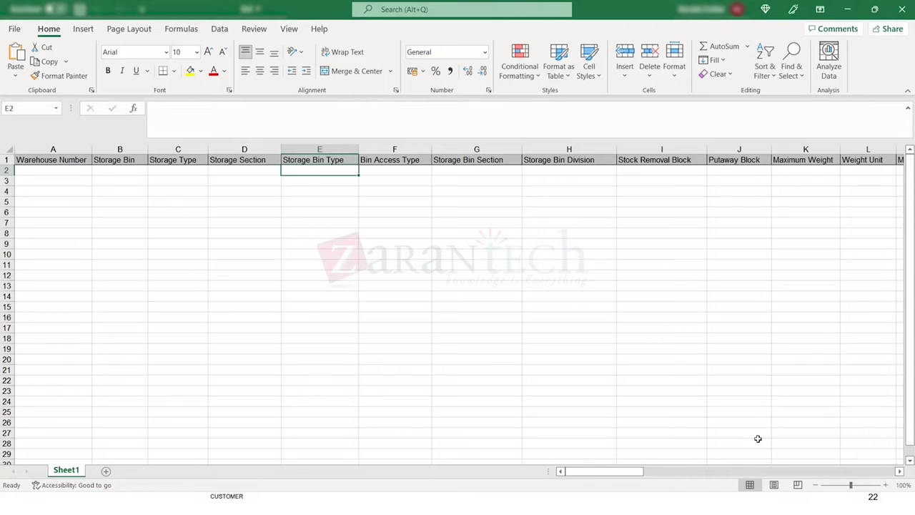
{"action": "left_click_drag", "start_coordinate": [778, 472], "coordinate": [887, 470]}
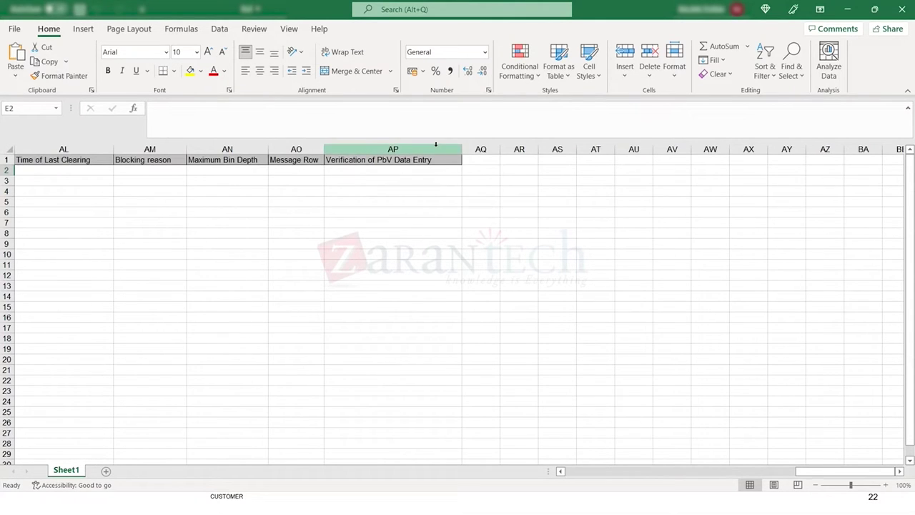
{"action": "left_click_drag", "start_coordinate": [807, 472], "coordinate": [141, 330]}
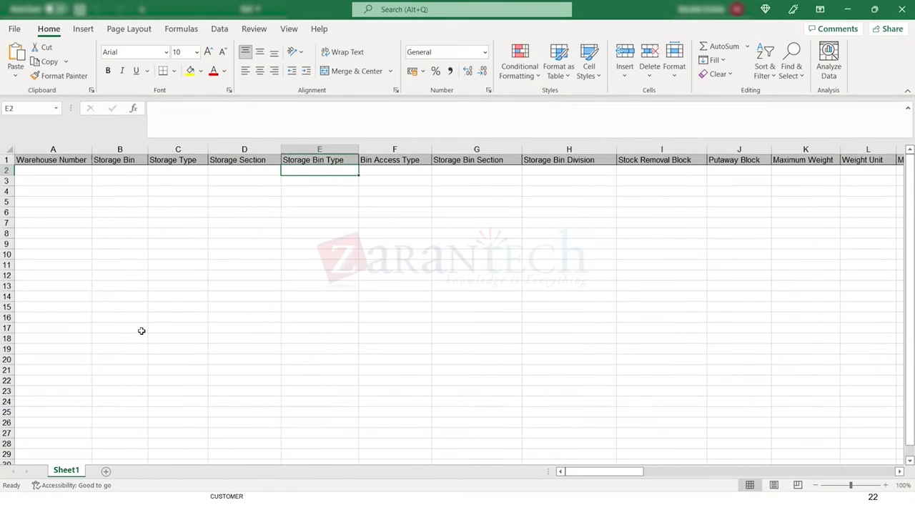
Step: Close the exported workbook and leave Load Storage Bins for SAP Easy Access
{"action": "left_click", "coordinate": [115, 275]}
{"action": "left_click", "coordinate": [902, 7]}
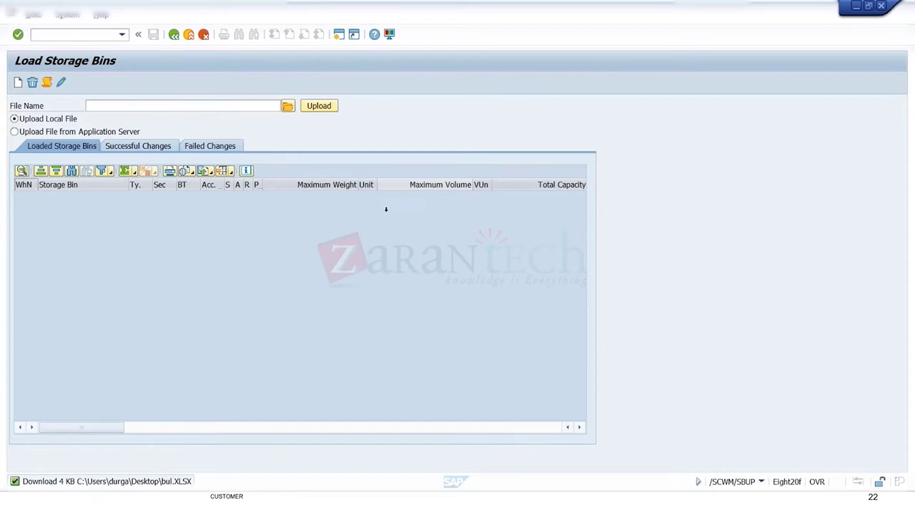
{"action": "key", "text": "F3"}
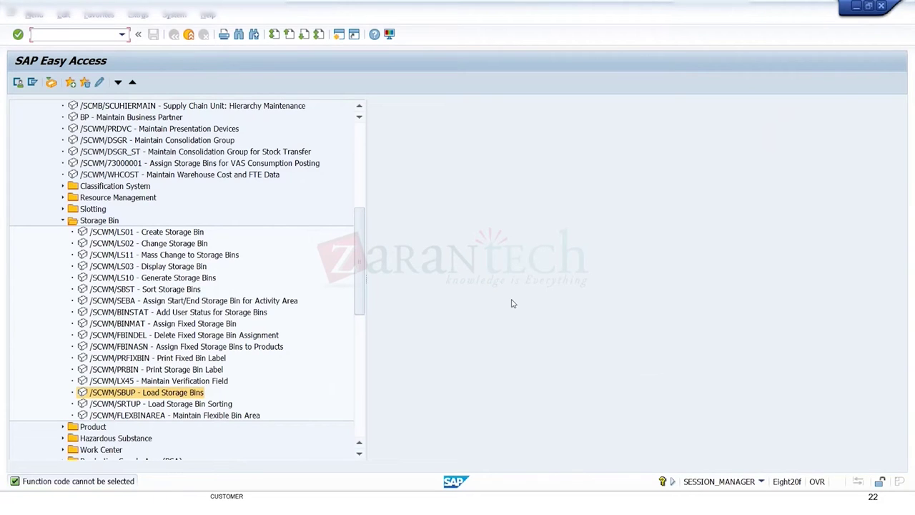
Step: Leave the slide show, open the Binupload file from the desktop and fit the Storage Bin column to its contents
{"action": "key", "text": "alt+Tab"}
{"action": "key", "text": "alt+Tab"}
{"action": "key", "text": "alt+Tab"}
{"action": "key", "text": "Escape"}
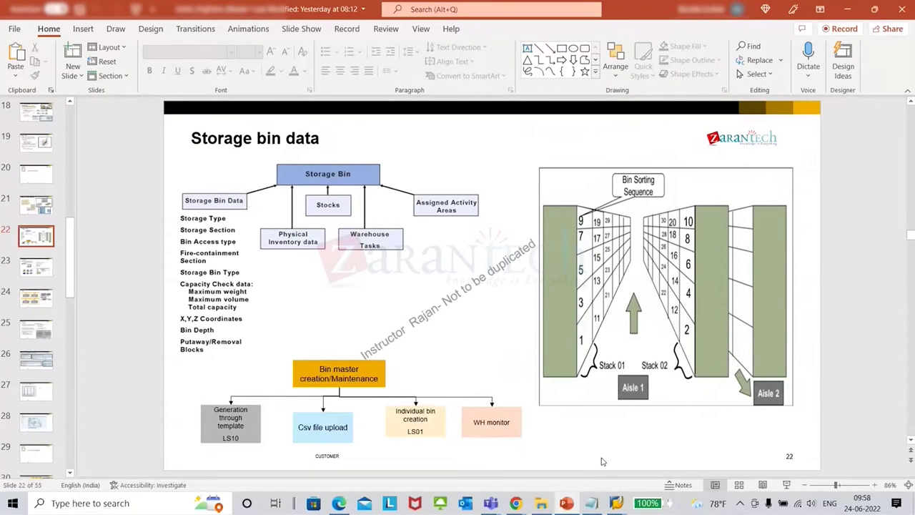
{"action": "right_click", "coordinate": [678, 506]}
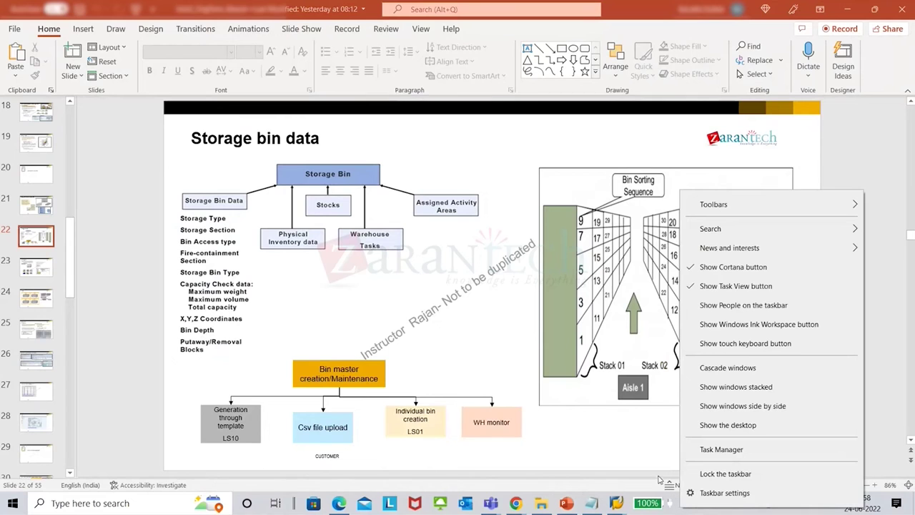
{"action": "left_click", "coordinate": [728, 425]}
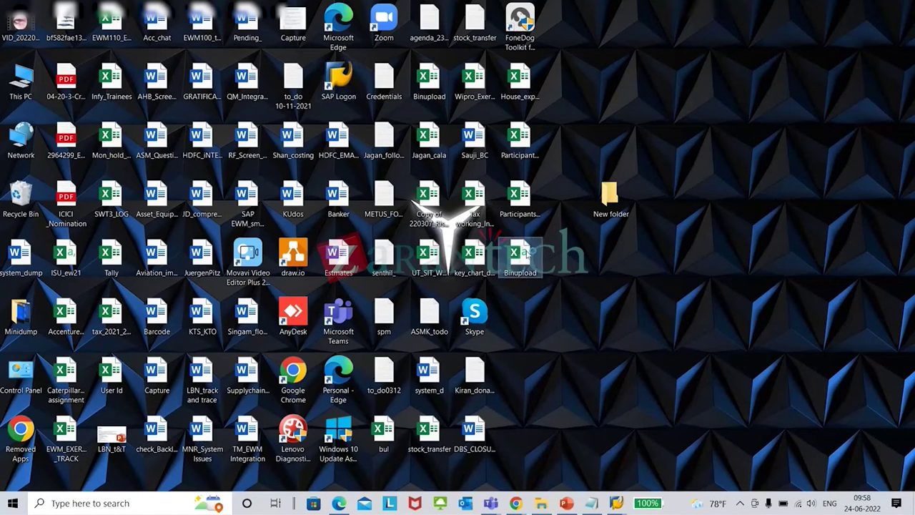
{"action": "double_click", "coordinate": [523, 255]}
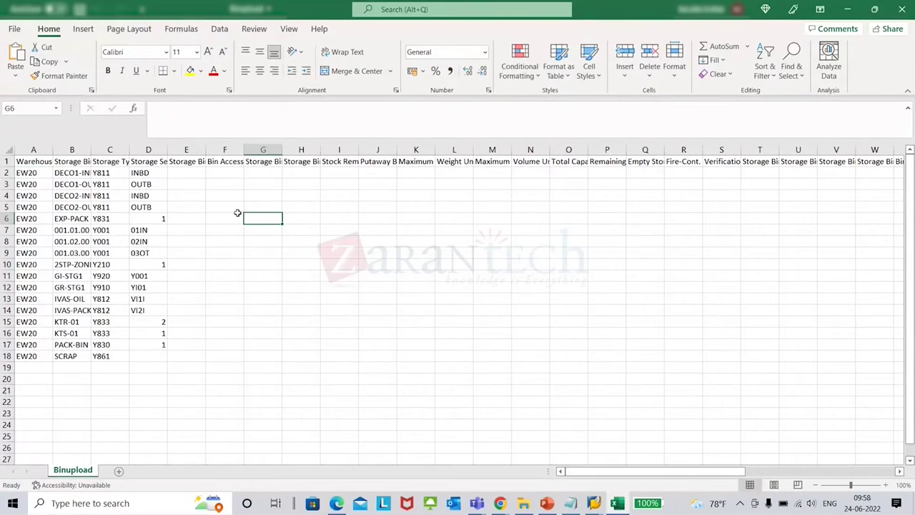
{"action": "double_click", "coordinate": [91, 149]}
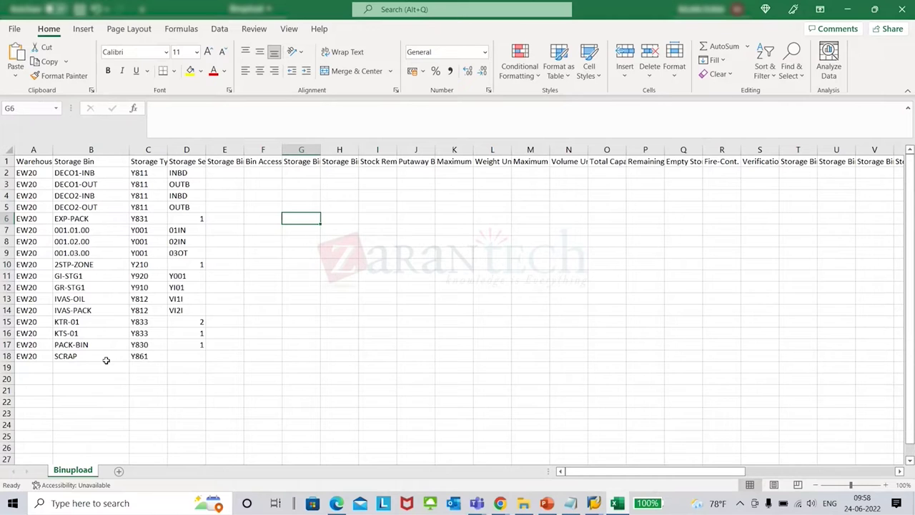
Step: Set the warehouse number in A2 of the Binupload sheet to EW17
{"action": "left_click", "coordinate": [31, 174]}
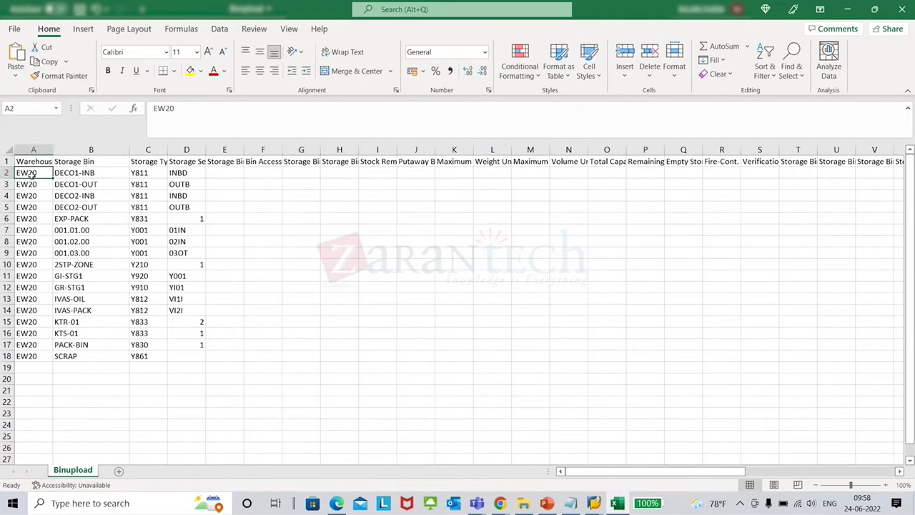
{"action": "key", "text": "F2"}
{"action": "key", "text": "BackSpace"}
{"action": "key", "text": "BackSpace"}
{"action": "type", "text": "17"}
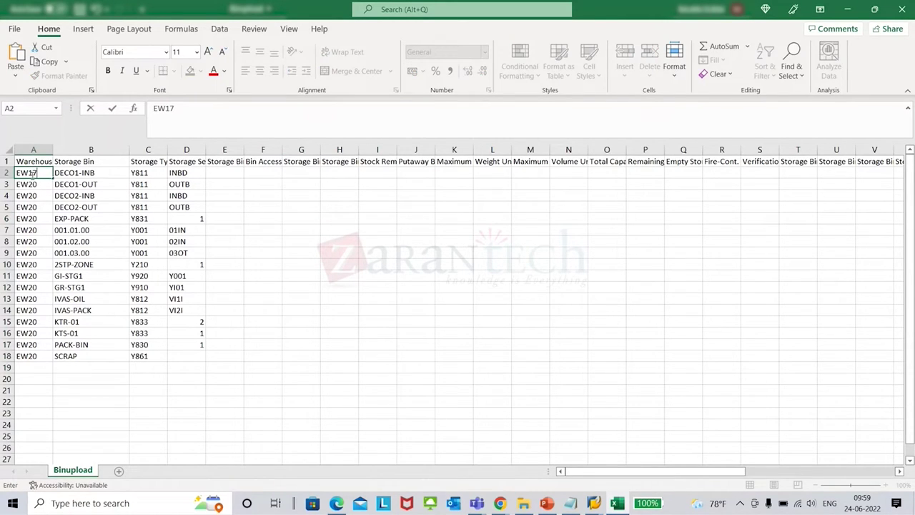
{"action": "left_click", "coordinate": [368, 258]}
Step: Copy EW17 from A2 down the Warehouse Number column through row 18
{"action": "left_click", "coordinate": [34, 177]}
{"action": "key", "text": "ctrl+c"}
{"action": "left_click", "coordinate": [42, 185]}
{"action": "key", "text": "ctrl+v"}
{"action": "left_click_drag", "start_coordinate": [35, 176], "coordinate": [43, 185]}
{"action": "double_click", "coordinate": [52, 189]}
{"action": "left_click", "coordinate": [295, 290]}
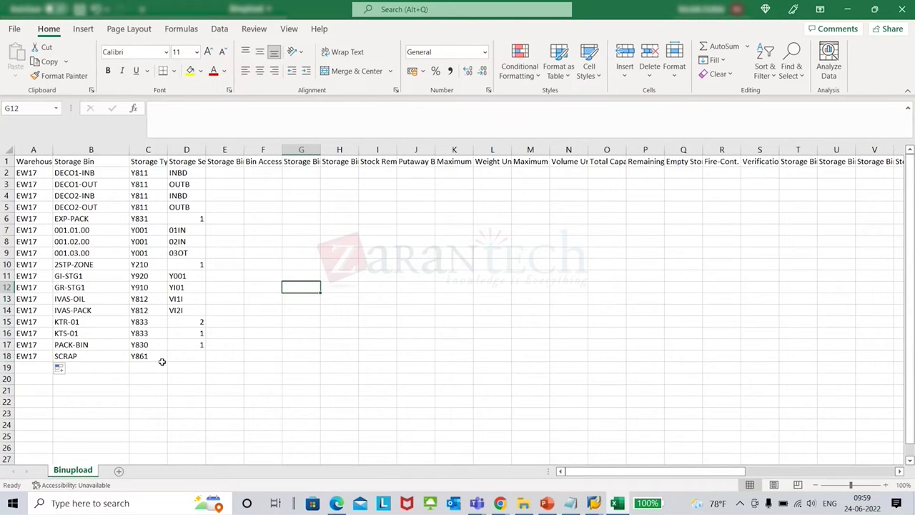
{"action": "left_click", "coordinate": [270, 226]}
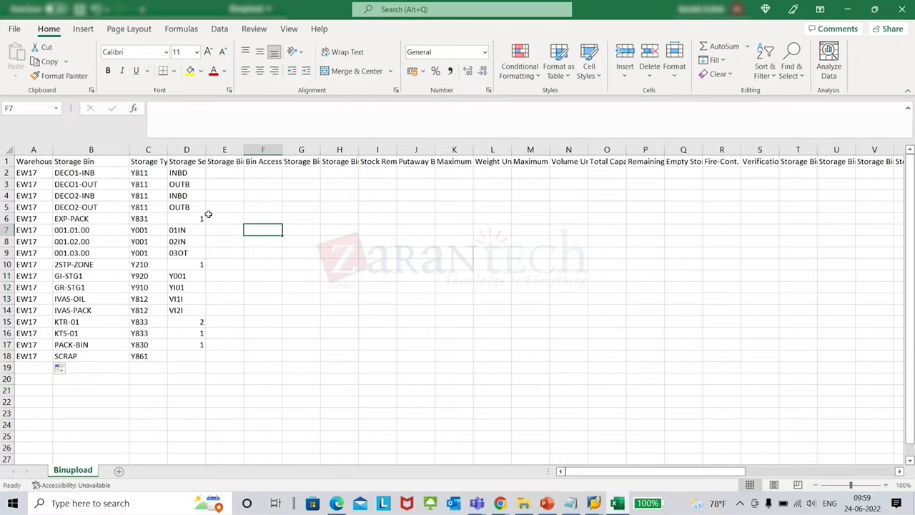
Step: Set the storage section of EXP-PACK in D6 to the text value 0001
{"action": "left_click", "coordinate": [199, 218]}
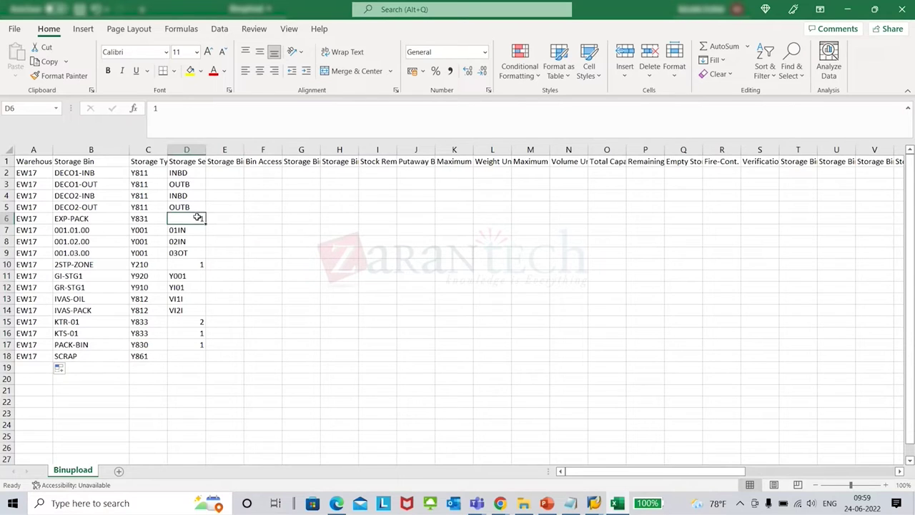
{"action": "left_click", "coordinate": [155, 107]}
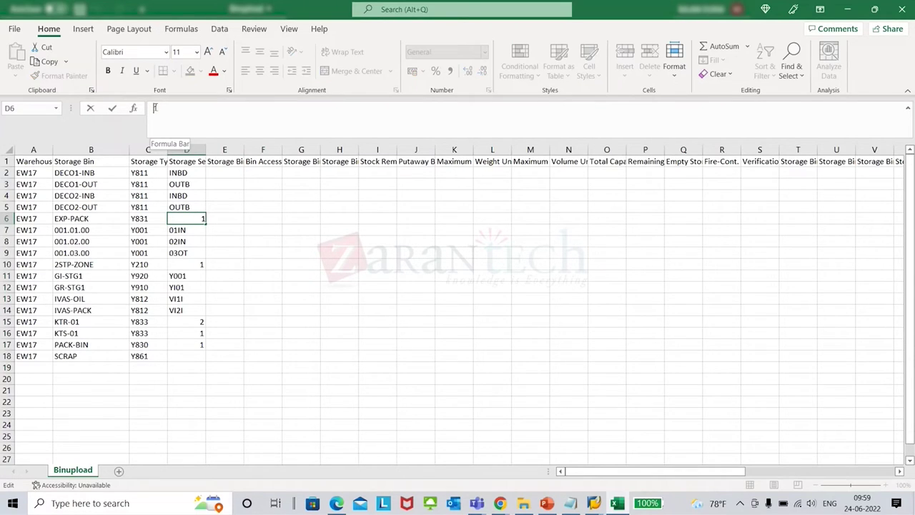
{"action": "type", "text": "'"}
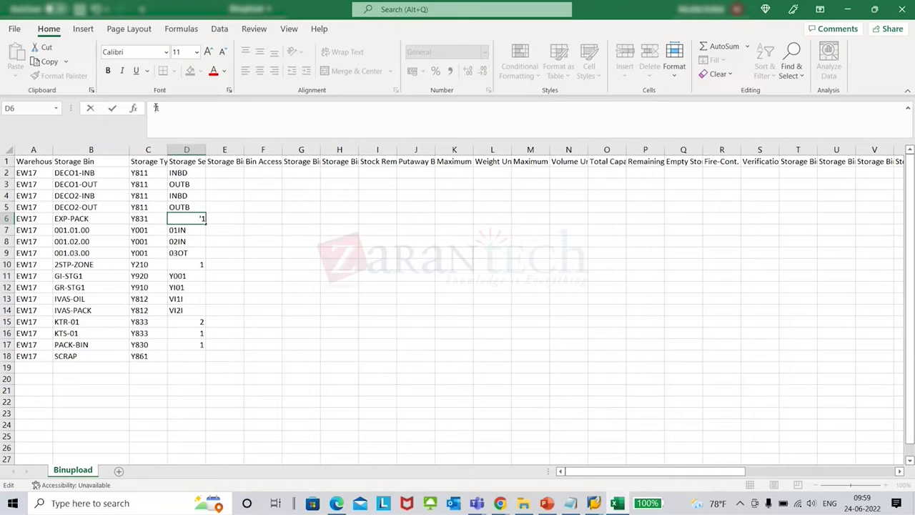
{"action": "type", "text": "000"}
{"action": "left_click", "coordinate": [338, 264]}
Step: Copy the 0001 section from D6 to the 2STP-ZONE, KTS-01 and PACK-BIN rows in D10, D16 and D17
{"action": "left_click", "coordinate": [193, 218]}
{"action": "key", "text": "ctrl+c"}
{"action": "left_click", "coordinate": [203, 264]}
{"action": "key", "text": "ctrl+v"}
{"action": "left_click", "coordinate": [199, 333]}
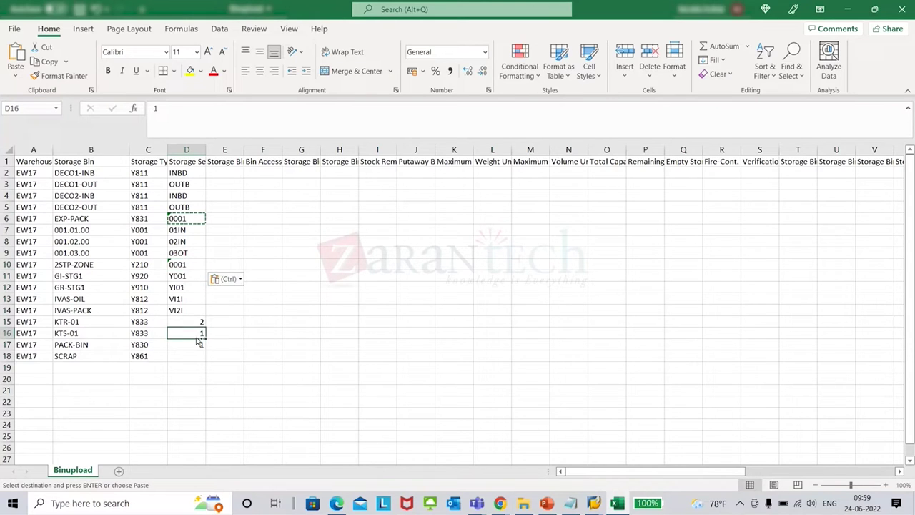
{"action": "key", "text": "ctrl+v"}
{"action": "left_click", "coordinate": [198, 345]}
{"action": "key", "text": "ctrl+v"}
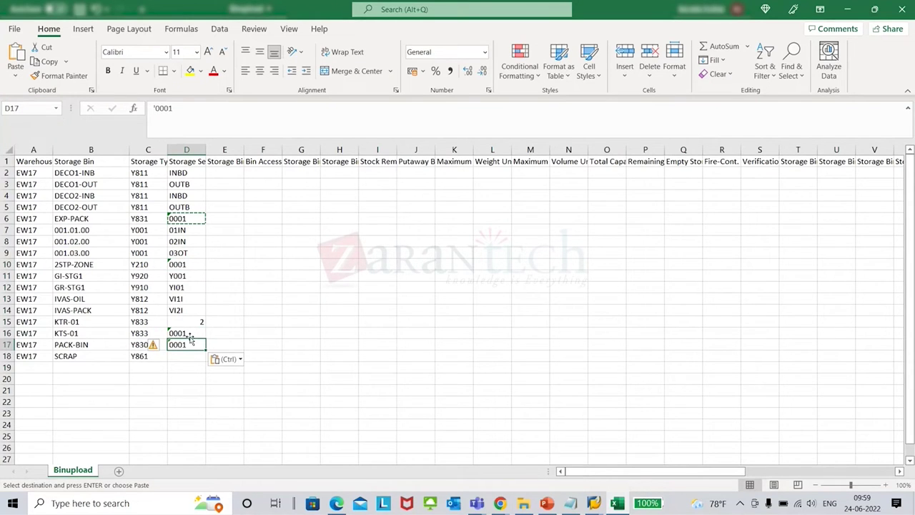
Step: Set the storage section of KTR-01 in D15 to the text value 0002
{"action": "left_click", "coordinate": [190, 322]}
{"action": "key", "text": "ctrl+v"}
{"action": "left_click", "coordinate": [180, 109]}
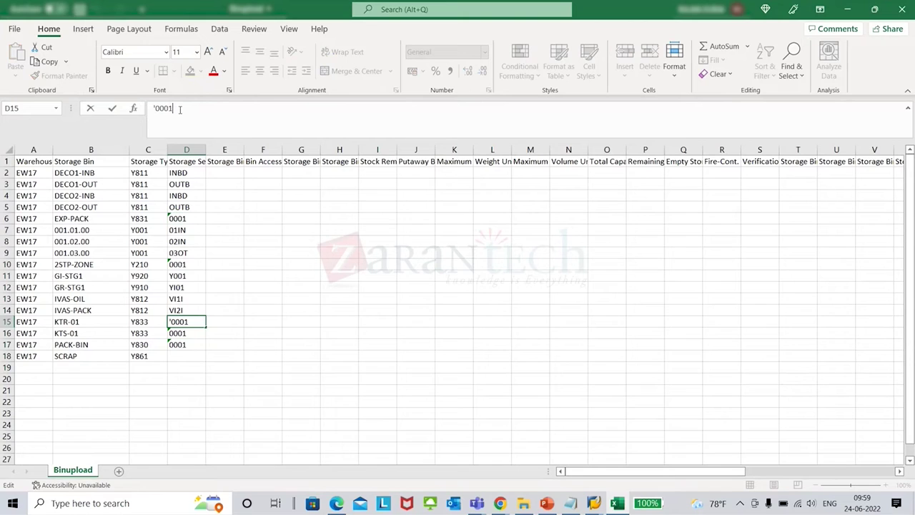
{"action": "key", "text": "BackSpace"}
{"action": "type", "text": "2"}
{"action": "key", "text": "Return"}
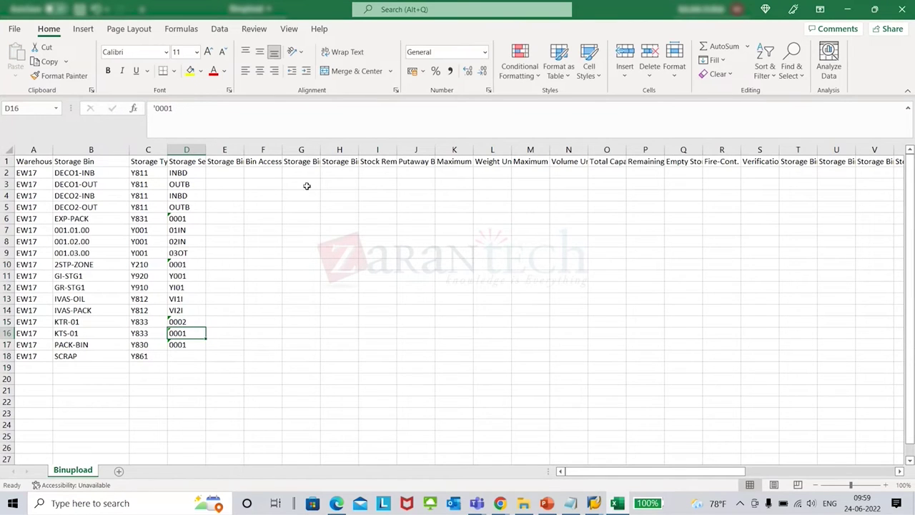
{"action": "left_click", "coordinate": [295, 236]}
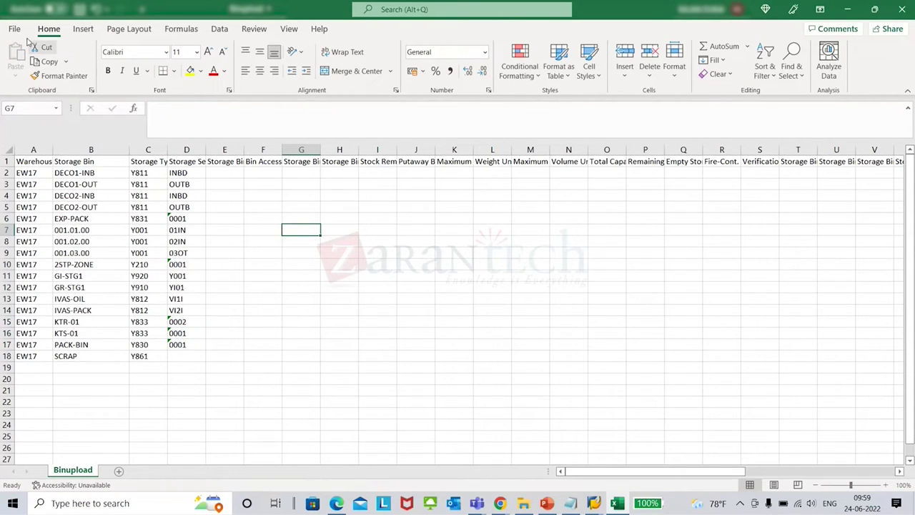
Step: Switch to SAP and open /SCWM/LS11 Mass Change of Storage Bins for warehouse EW17
{"action": "key", "text": "alt+Tab"}
{"action": "key", "text": "alt+Tab"}
{"action": "type", "text": "/N/SCW"}
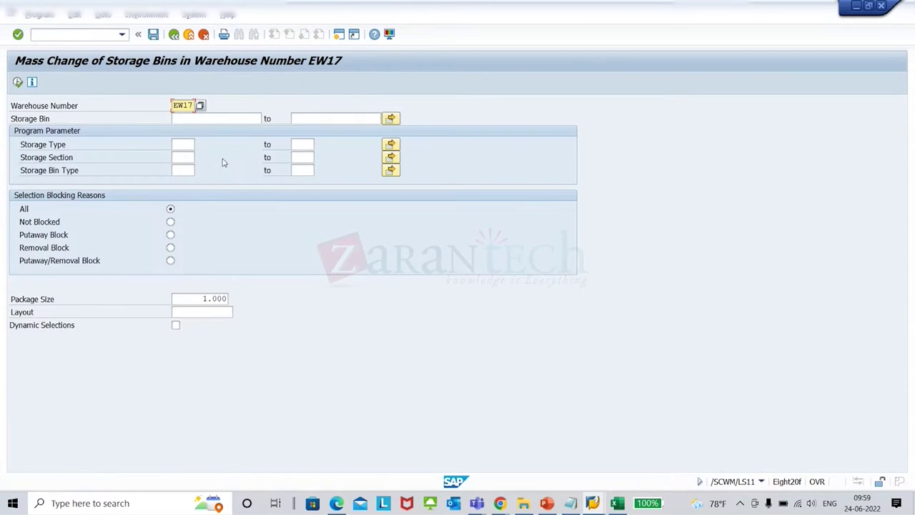
Step: List the EW17 bins for storage types Y811 to Y921 and widen the Storage Bin and Storage Type columns
{"action": "left_click", "coordinate": [185, 145]}
{"action": "type", "text": "y11"}
{"action": "key", "text": "Tab"}
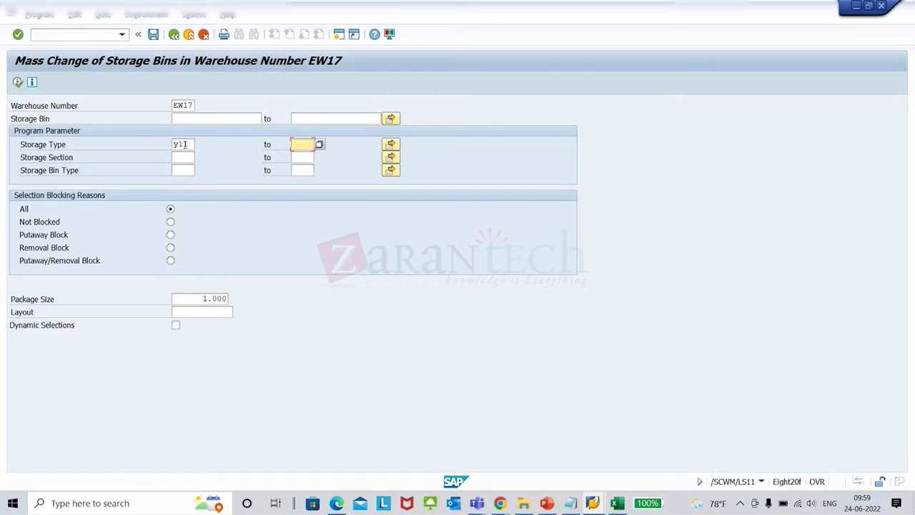
{"action": "type", "text": "Y"}
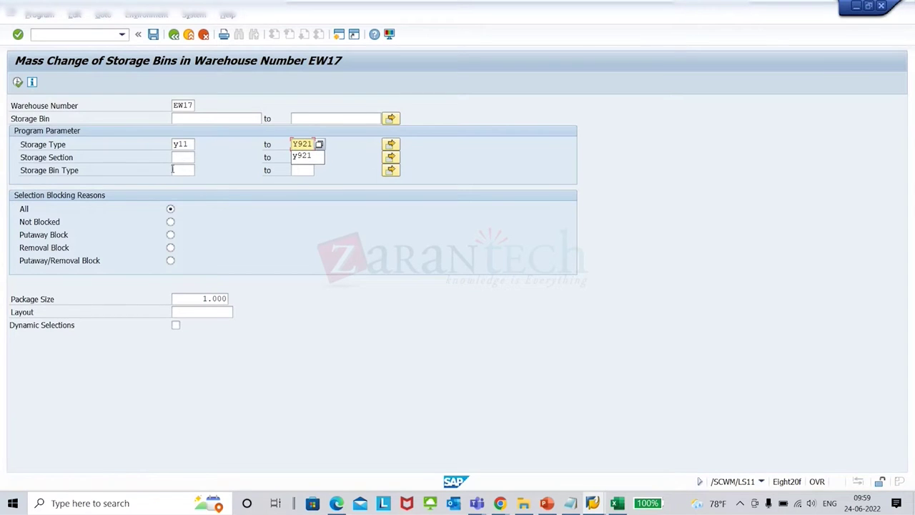
{"action": "type", "text": "921"}
{"action": "double_click", "coordinate": [177, 144]}
{"action": "type", "text": "y811"}
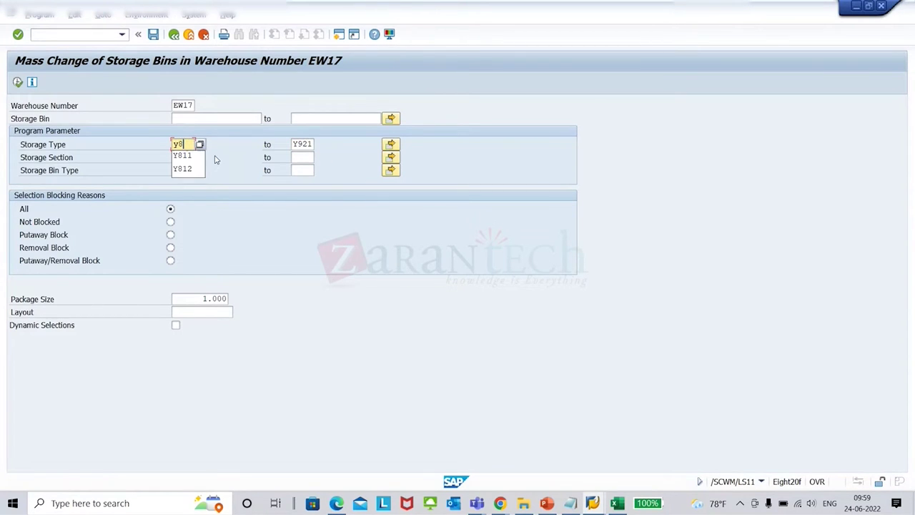
{"action": "left_click", "coordinate": [17, 82]}
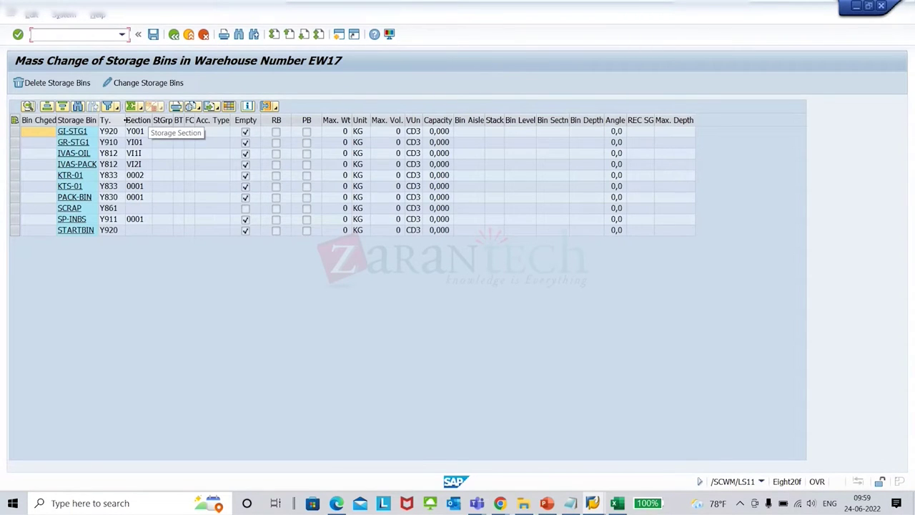
{"action": "left_click_drag", "start_coordinate": [125, 120], "coordinate": [165, 120]}
{"action": "left_click_drag", "start_coordinate": [98, 120], "coordinate": [123, 120]}
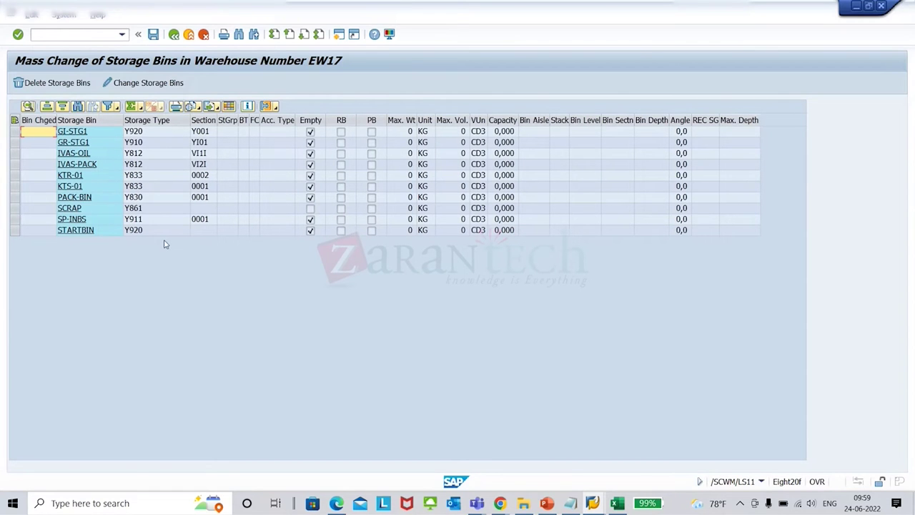
Step: Switch to the Binupload sheet and delete the IVAS-OIL and IVAS-PACK rows (13 and 14)
{"action": "key", "text": "alt+Tab"}
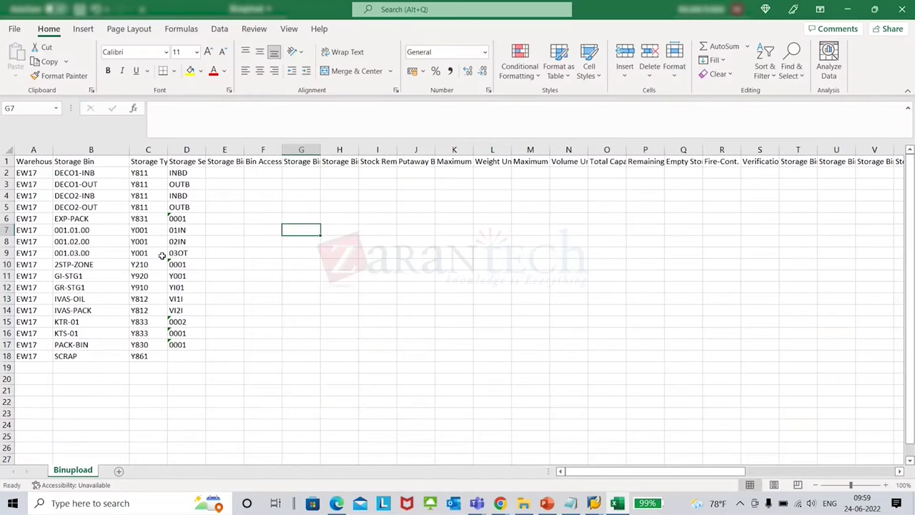
{"action": "left_click_drag", "start_coordinate": [7, 298], "coordinate": [7, 310]}
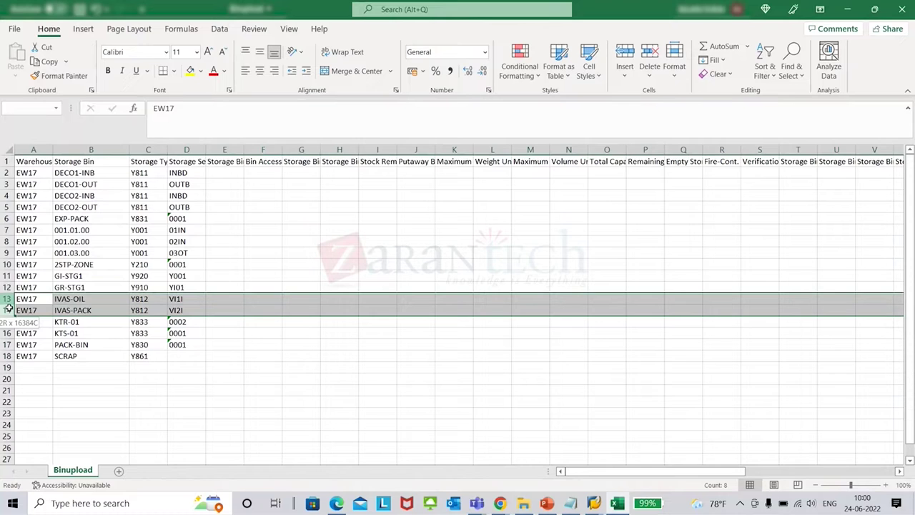
{"action": "right_click", "coordinate": [7, 308]}
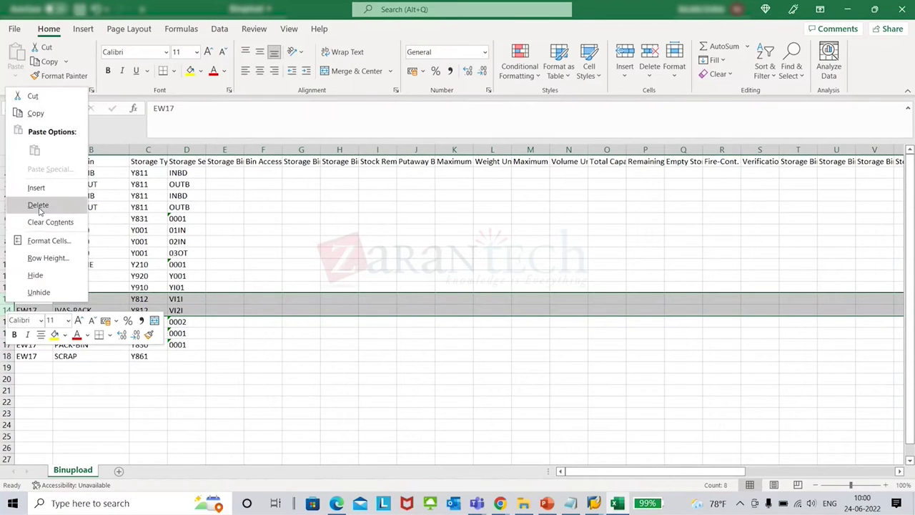
Step: Switch back to the SAP bin list and sort it by Storage Type in ascending order
{"action": "key", "text": "alt+Tab"}
{"action": "left_click", "coordinate": [146, 120]}
{"action": "left_click", "coordinate": [46, 105]}
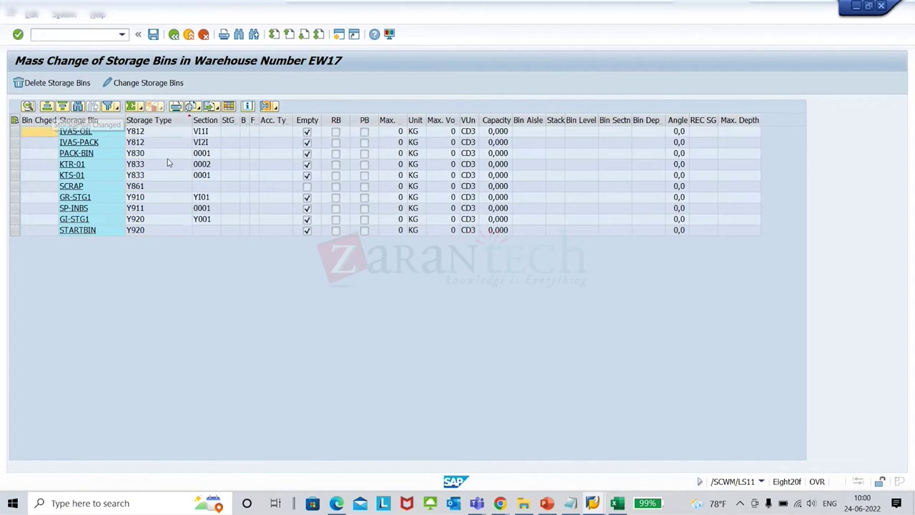
Step: Switch to the Binupload sheet in Excel and delete the PACK-BIN row (15)
{"action": "key", "text": "alt+Tab"}
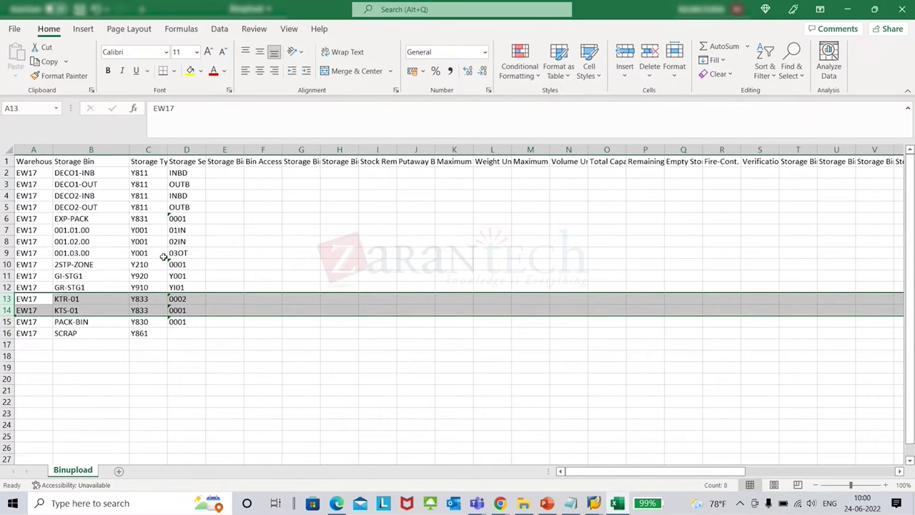
{"action": "left_click", "coordinate": [261, 221]}
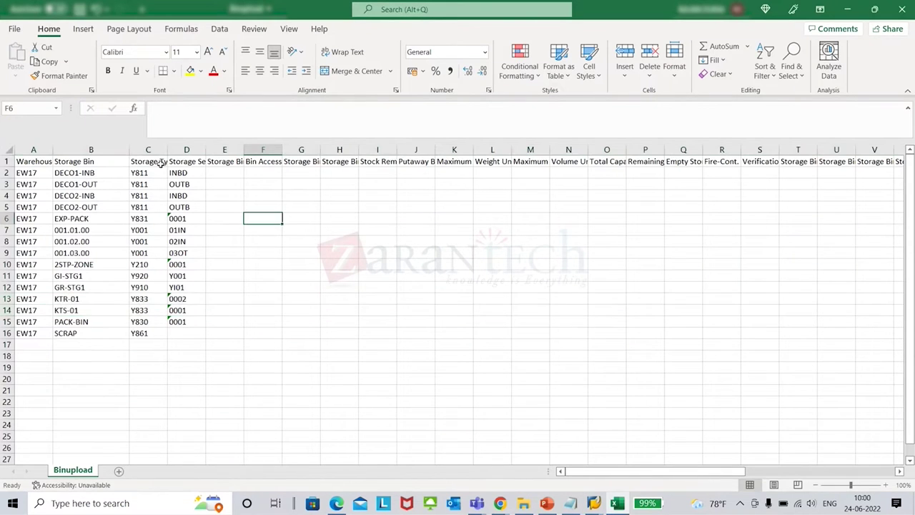
{"action": "right_click", "coordinate": [11, 322]}
{"action": "left_click", "coordinate": [43, 224]}
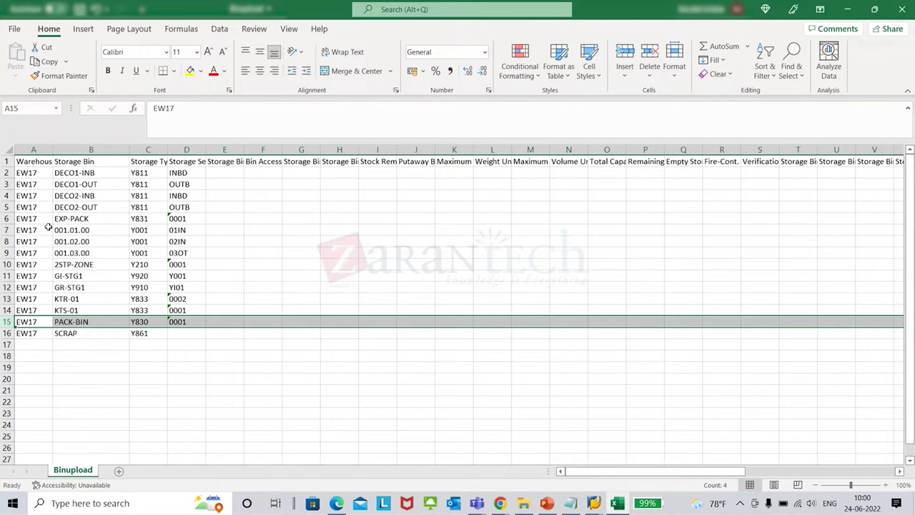
Step: Check the SAP bin list again and delete the KTR-01 and KTS-01 rows (13 and 14) from the Binupload sheet
{"action": "key", "text": "alt+Tab"}
{"action": "key", "text": "alt+Tab"}
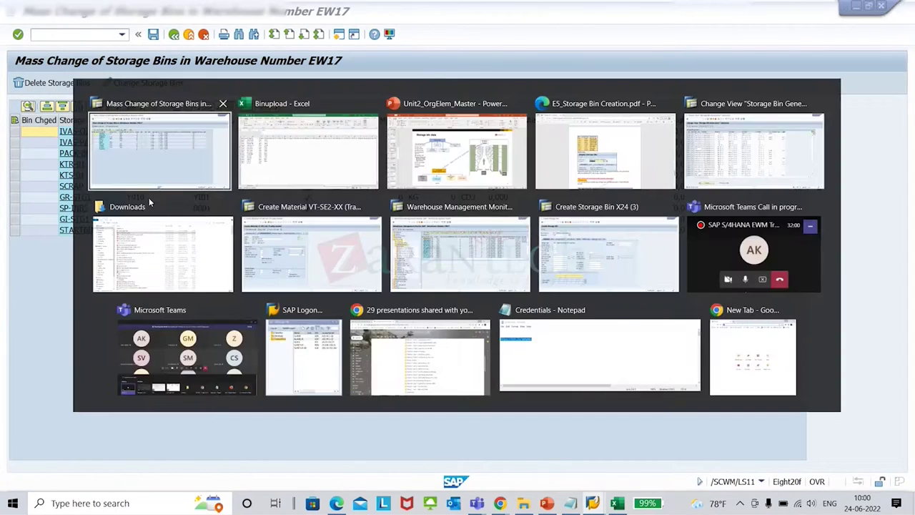
{"action": "left_click_drag", "start_coordinate": [8, 299], "coordinate": [7, 310]}
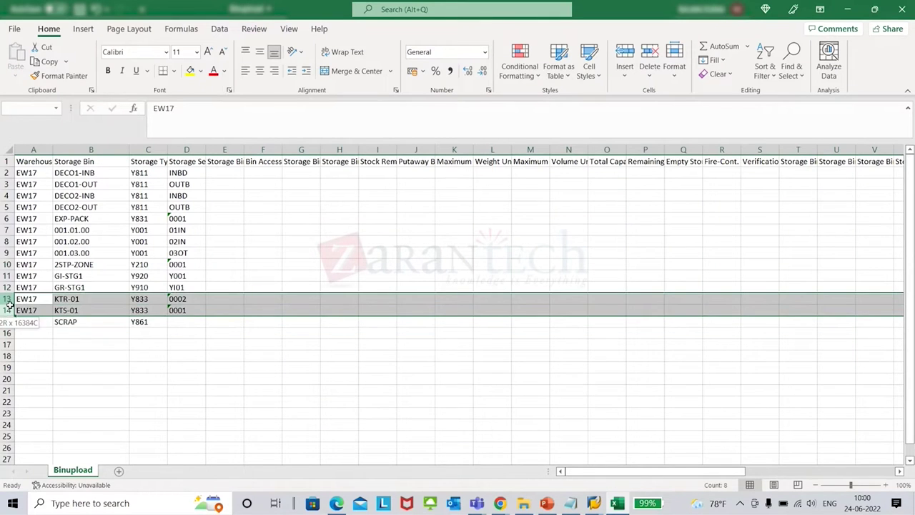
{"action": "right_click", "coordinate": [7, 309]}
{"action": "left_click", "coordinate": [42, 201]}
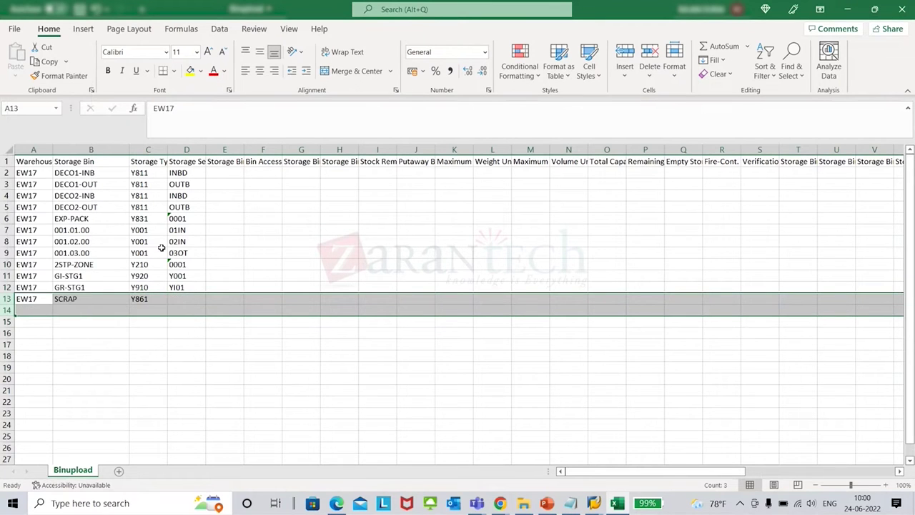
Step: Check the SCRAP bin of storage type Y861 in the SAP list and delete its row (13) from the Binupload sheet
{"action": "key", "text": "alt+Tab"}
{"action": "left_click", "coordinate": [158, 185]}
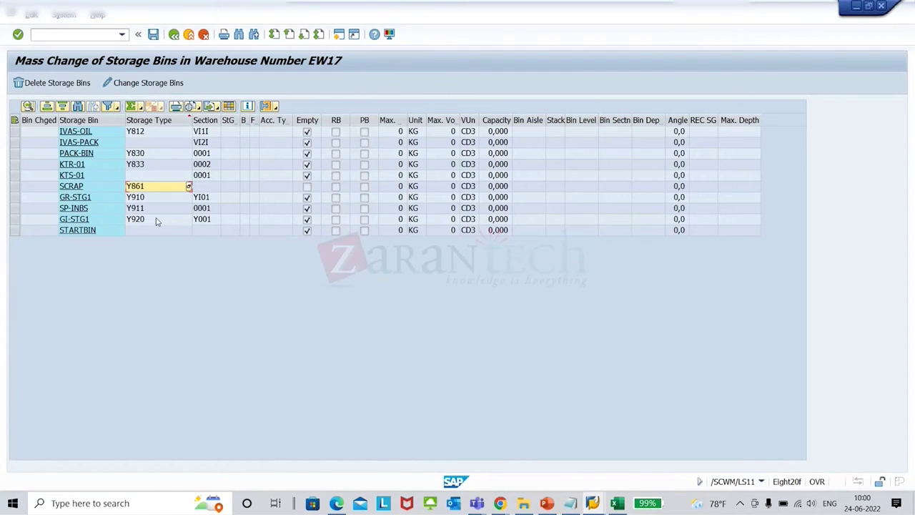
{"action": "key", "text": "alt+Tab"}
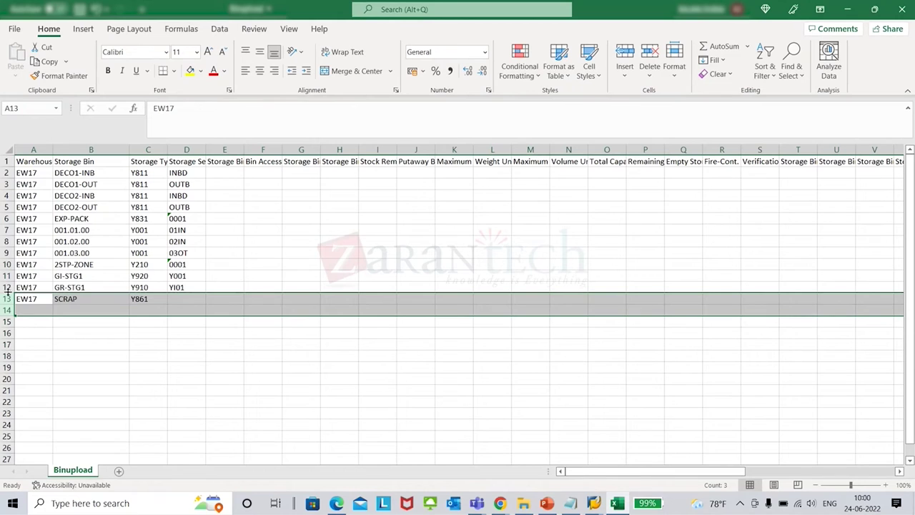
{"action": "left_click", "coordinate": [250, 242]}
{"action": "key", "text": "alt+Tab"}
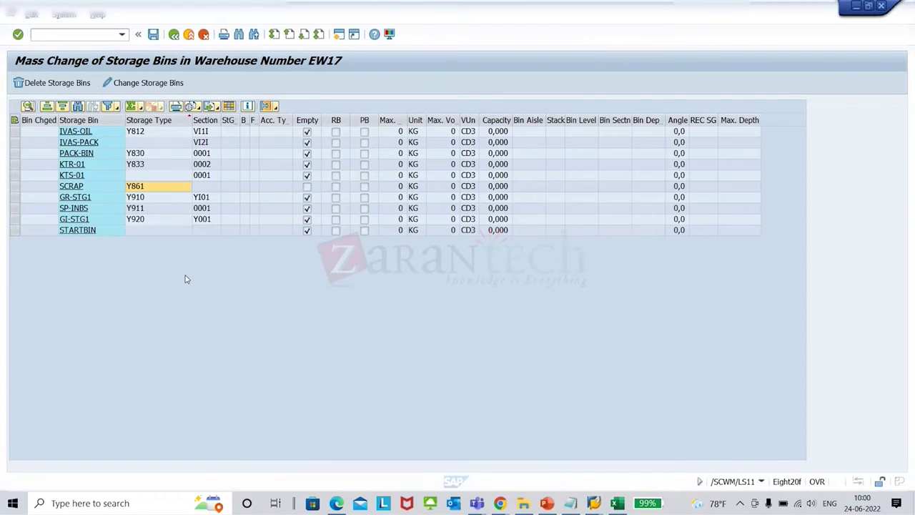
{"action": "key", "text": "alt+Tab"}
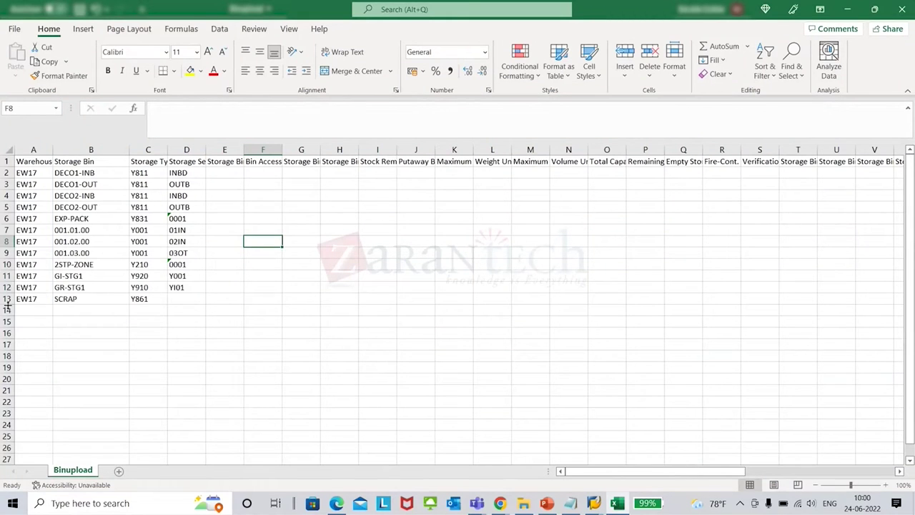
{"action": "right_click", "coordinate": [7, 299]}
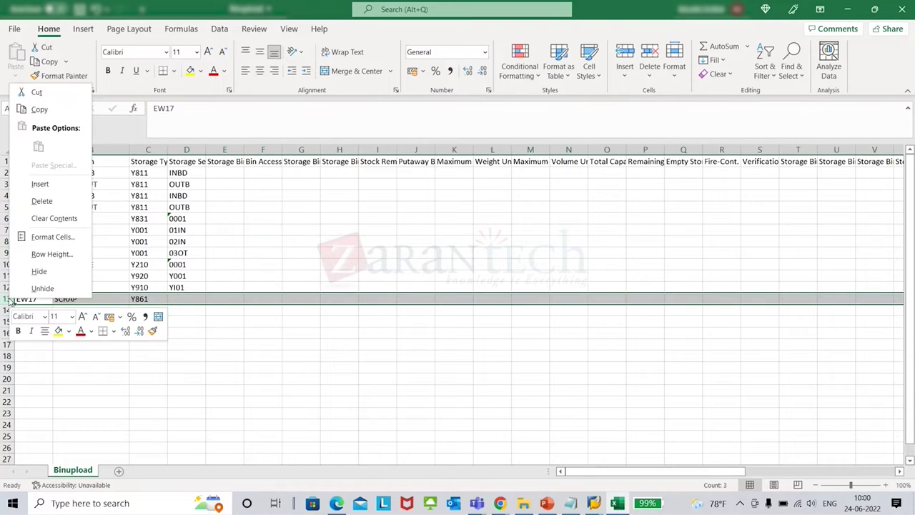
{"action": "left_click", "coordinate": [42, 201]}
Step: Compare with the SAP list once more and delete the GI-STG1 and GR-STG1 rows (11 and 12) from the Binupload sheet
{"action": "key", "text": "alt+Tab"}
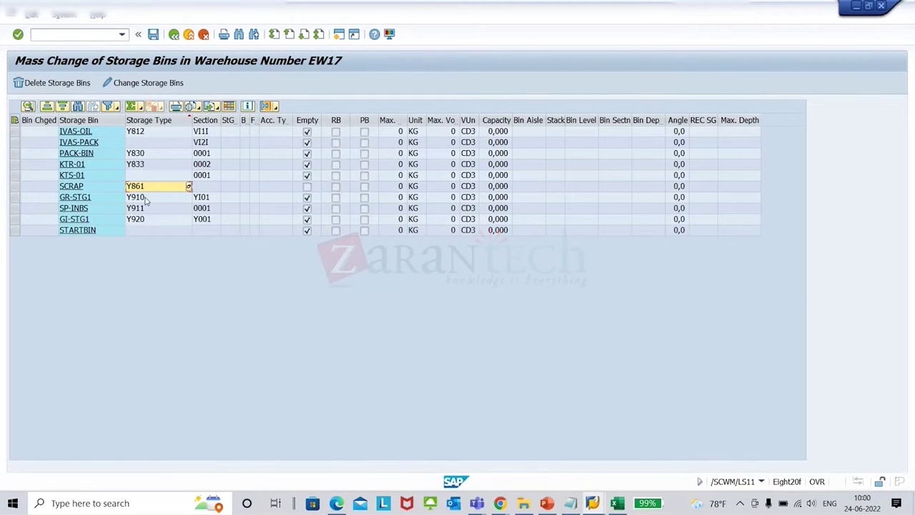
{"action": "key", "text": "alt+Tab"}
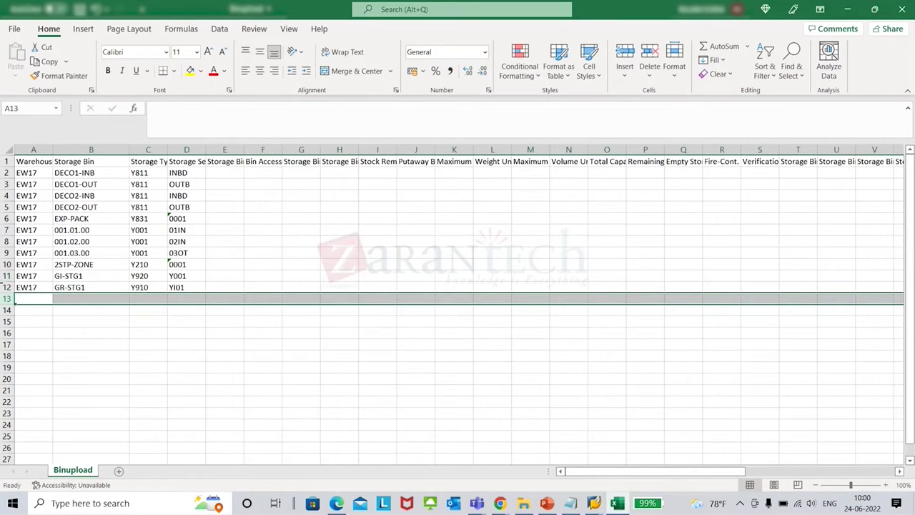
{"action": "left_click_drag", "start_coordinate": [3, 282], "coordinate": [6, 294]}
{"action": "right_click", "coordinate": [6, 291]}
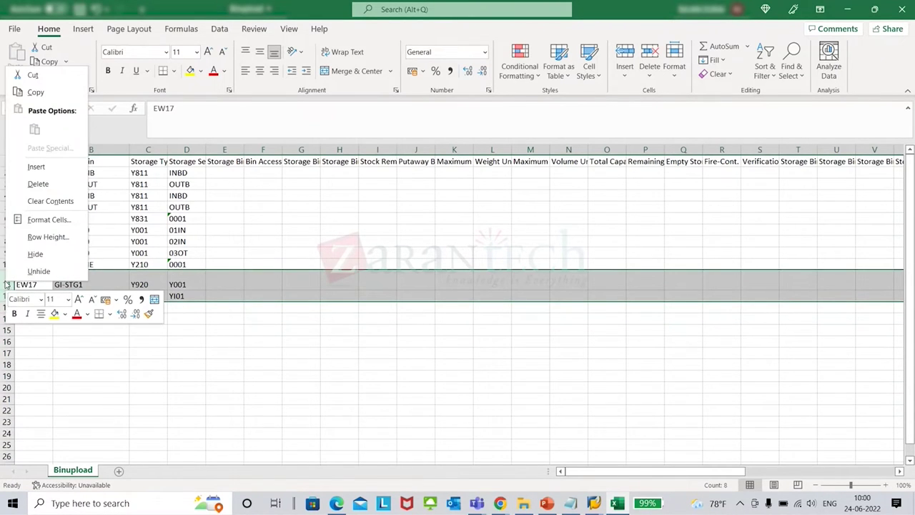
{"action": "left_click", "coordinate": [54, 185]}
{"action": "left_click", "coordinate": [262, 209]}
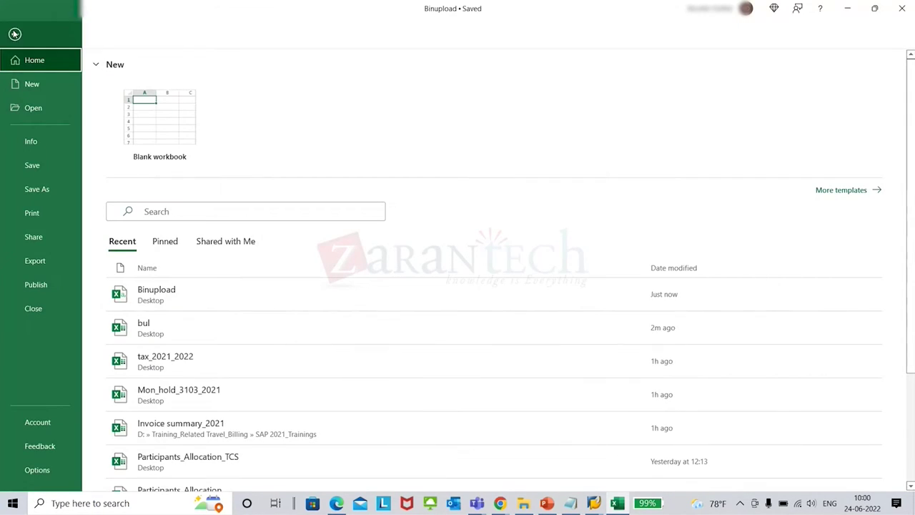
Step: Save the sheet to the Desktop as Binupload in CSV (Comma delimited) format, replacing the existing file, and close the workbook
{"action": "left_click", "coordinate": [14, 28]}
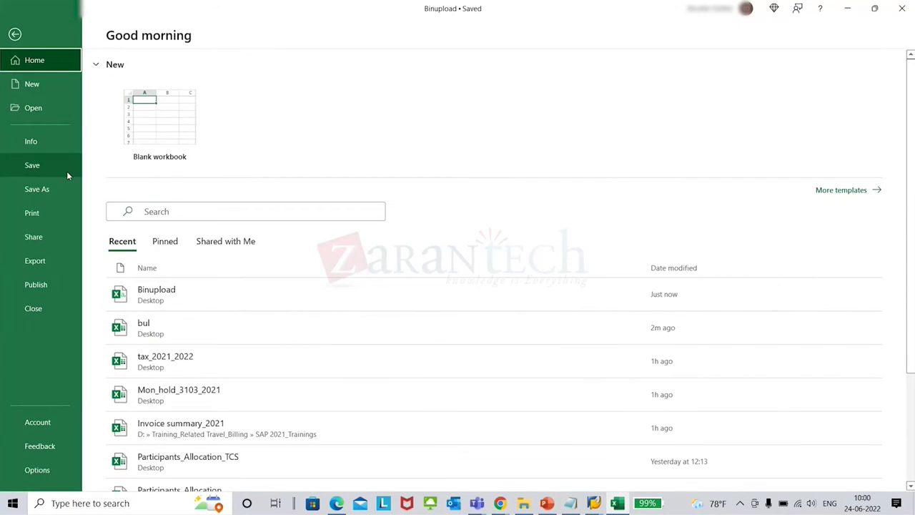
{"action": "left_click", "coordinate": [59, 191]}
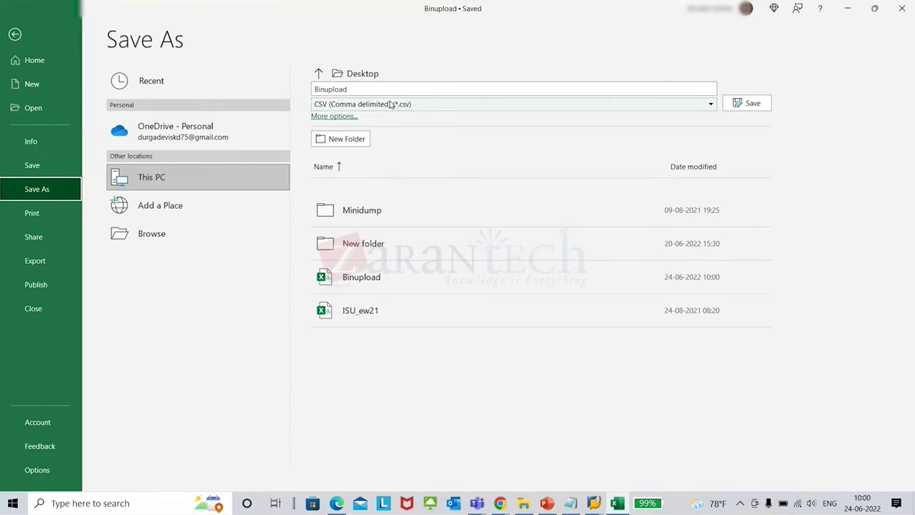
{"action": "left_click", "coordinate": [743, 107]}
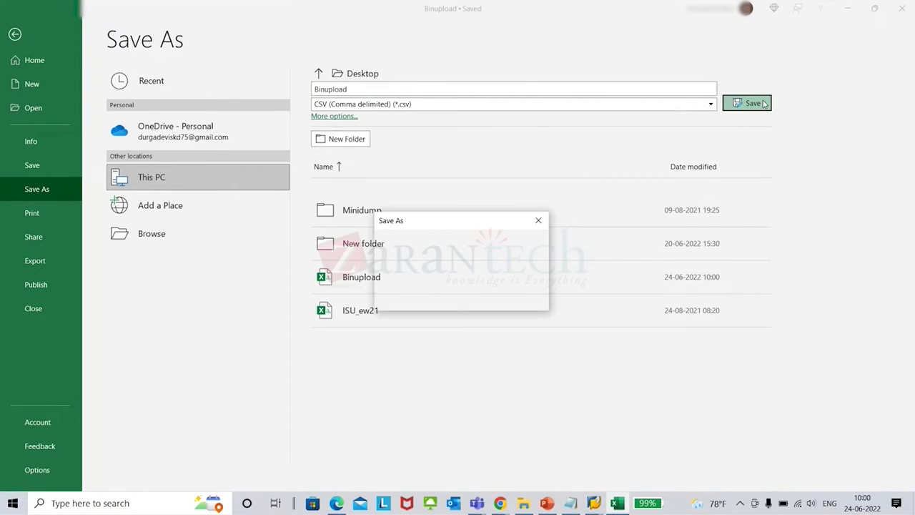
{"action": "left_click", "coordinate": [461, 296]}
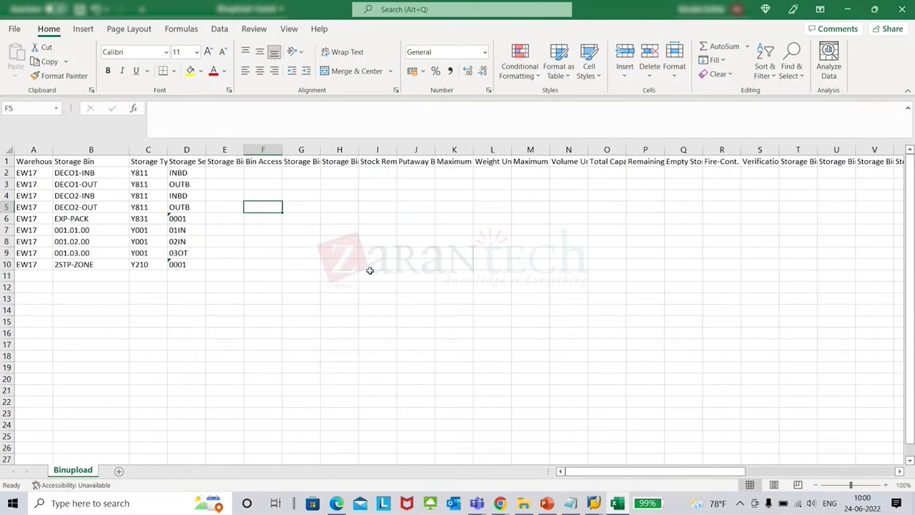
{"action": "left_click", "coordinate": [903, 7]}
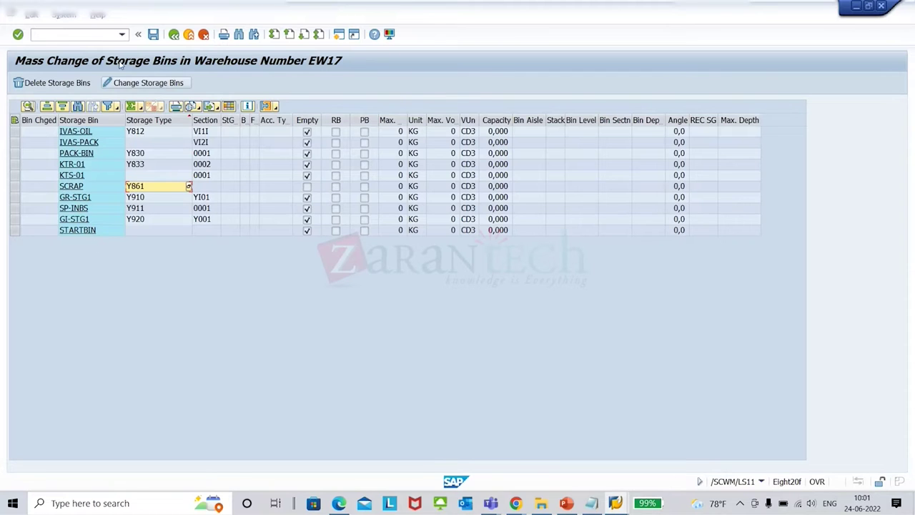
Step: Leave the mass change of storage bins in SAP and open /SCWM/SBUP Load Storage Bins
{"action": "left_click", "coordinate": [173, 35]}
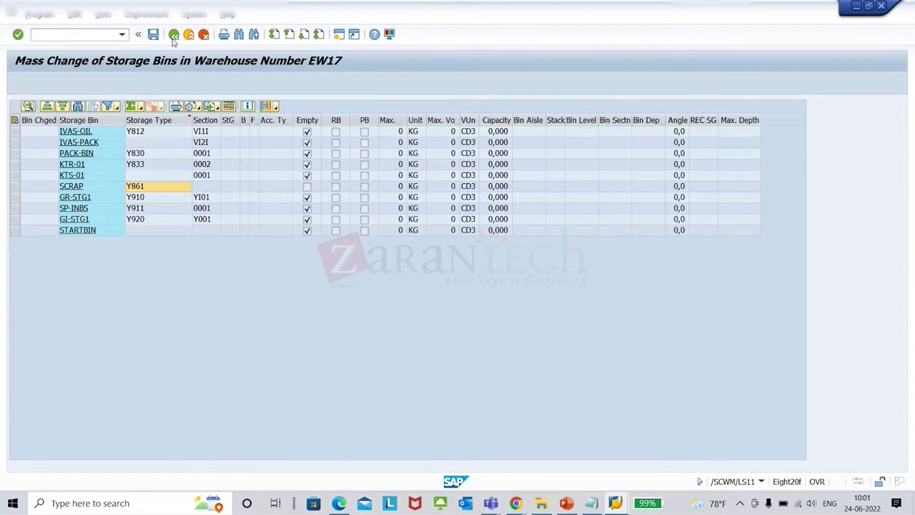
{"action": "left_click", "coordinate": [173, 38]}
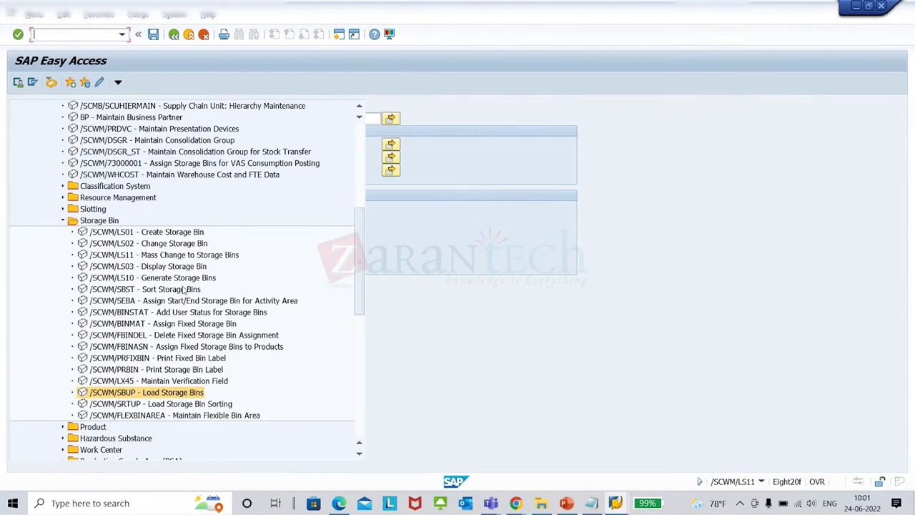
{"action": "double_click", "coordinate": [150, 393]}
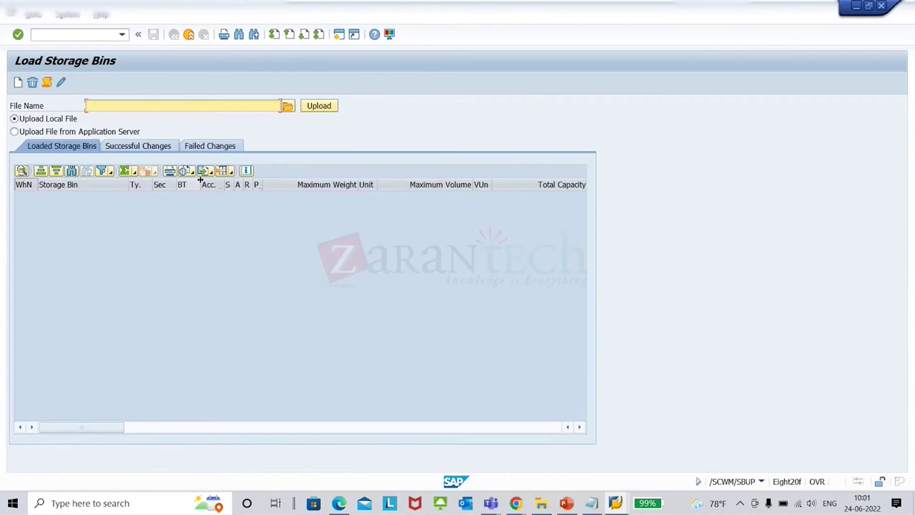
Step: Select Binupload.csv from the Desktop as the local file and upload it
{"action": "left_click", "coordinate": [323, 107]}
{"action": "left_click", "coordinate": [288, 106]}
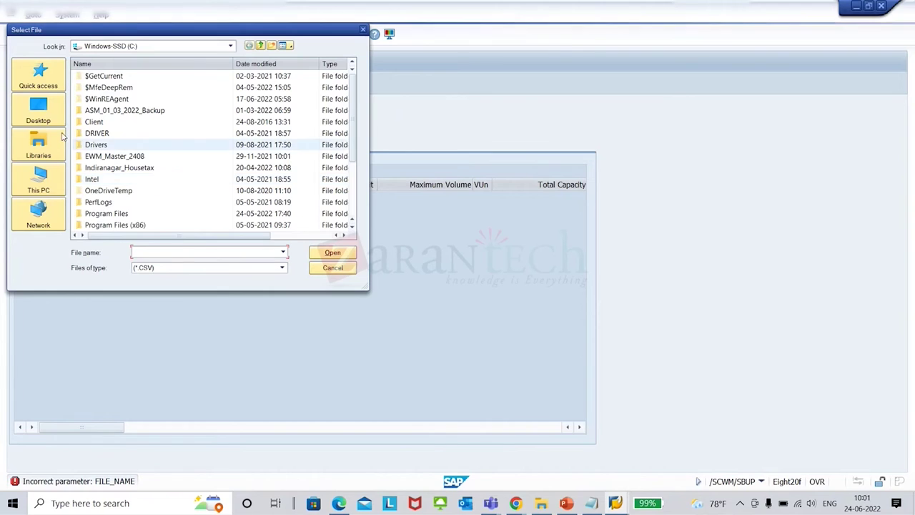
{"action": "left_click", "coordinate": [39, 111]}
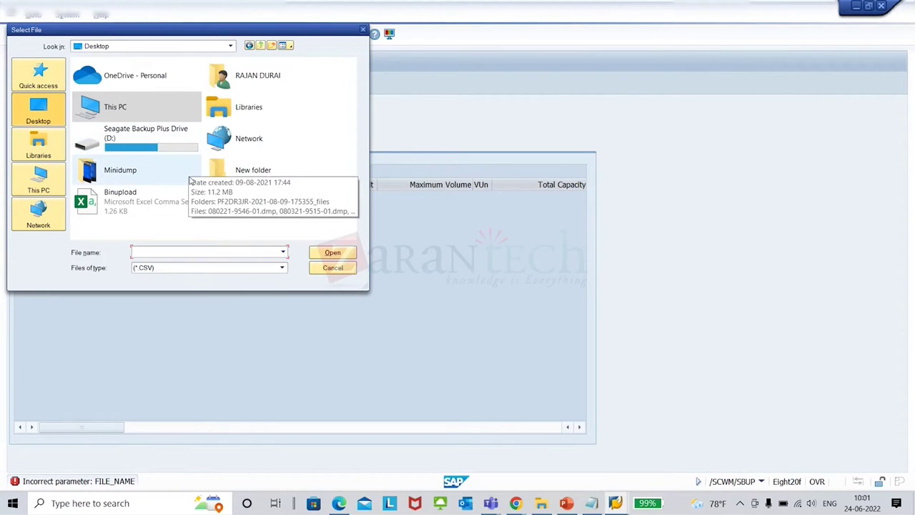
{"action": "double_click", "coordinate": [179, 199]}
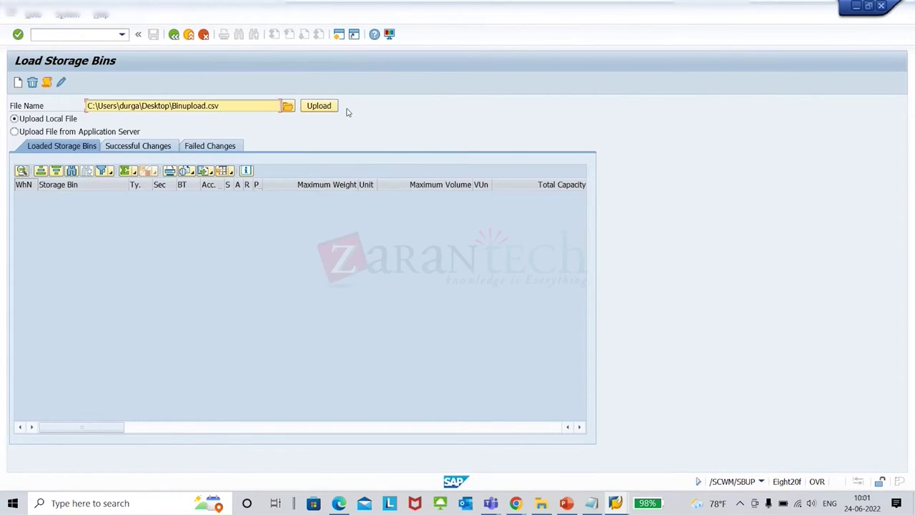
{"action": "left_click", "coordinate": [320, 106]}
{"action": "left_click", "coordinate": [344, 269]}
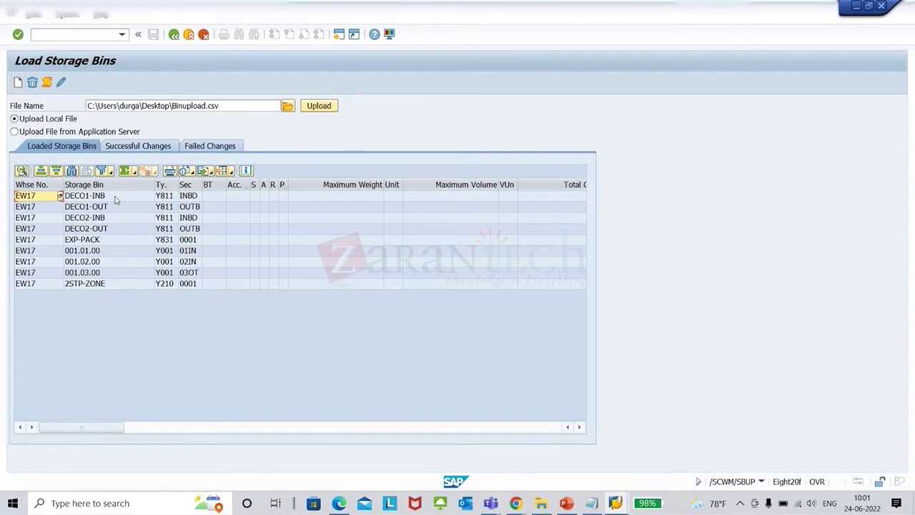
Step: Create the loaded storage bins, then review the failed changes and the loaded storage bins
{"action": "left_click", "coordinate": [19, 83]}
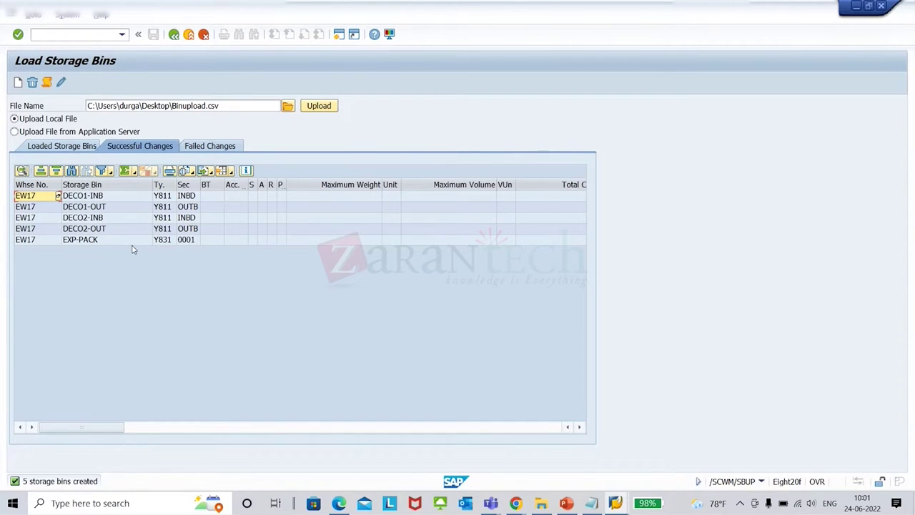
{"action": "left_click", "coordinate": [213, 147]}
{"action": "left_click", "coordinate": [213, 146]}
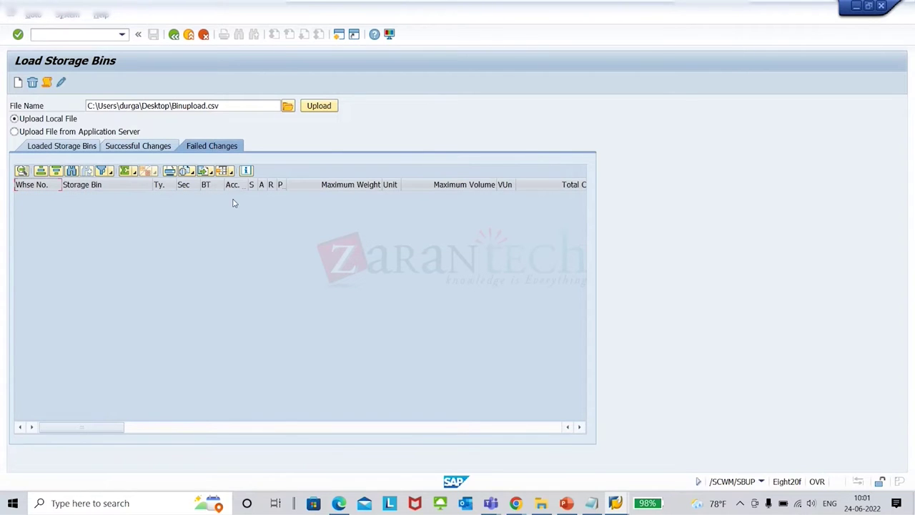
{"action": "left_click", "coordinate": [83, 150]}
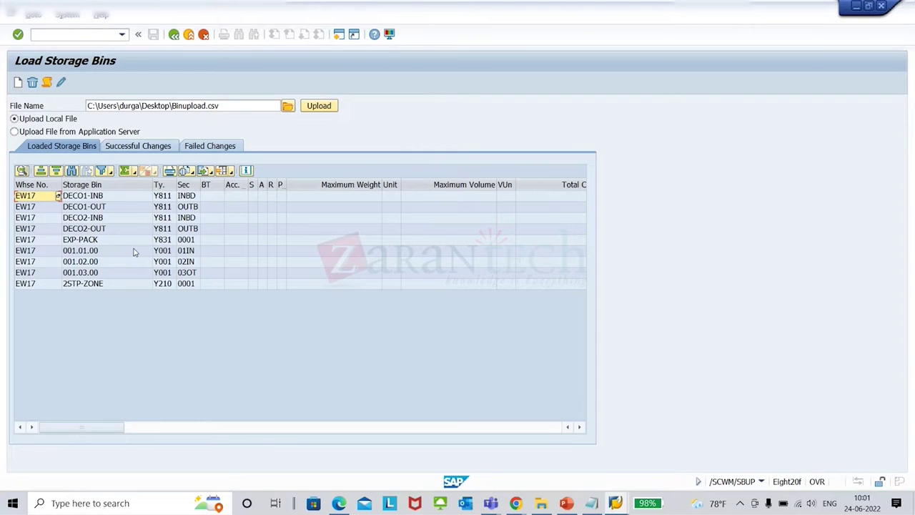
Step: Switch to the E5_Storage Bin Creation PDF and examine the complete list of interim storage type bins at the end of the exercise
{"action": "key", "text": "alt+Tab"}
{"action": "key", "text": "alt+Tab"}
{"action": "key", "text": "alt+Tab"}
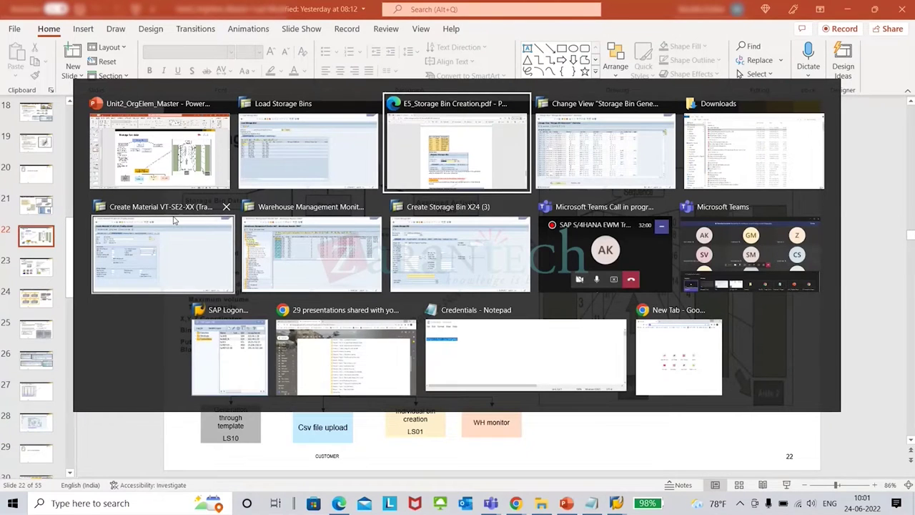
{"action": "key", "text": "Return"}
{"action": "scroll", "coordinate": [349, 223], "scroll_direction": "down", "scroll_amount": 8}
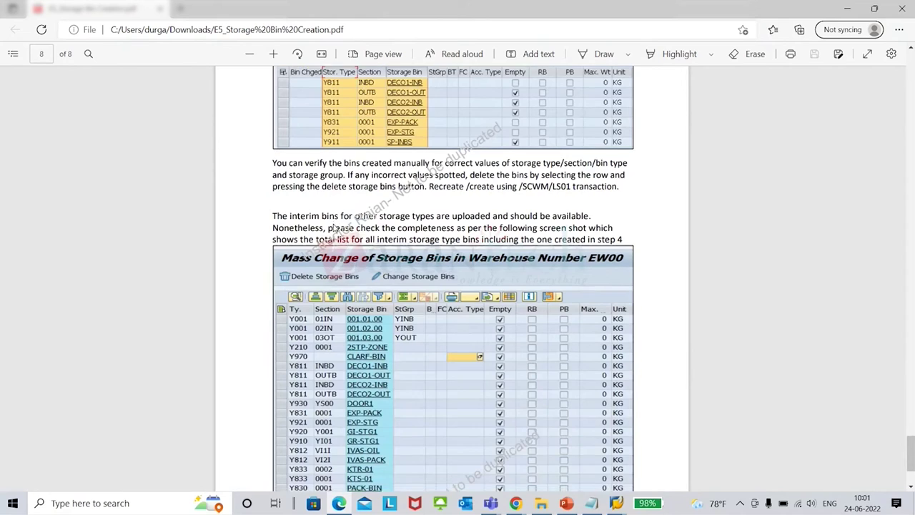
{"action": "scroll", "coordinate": [333, 228], "scroll_direction": "down", "scroll_amount": 2}
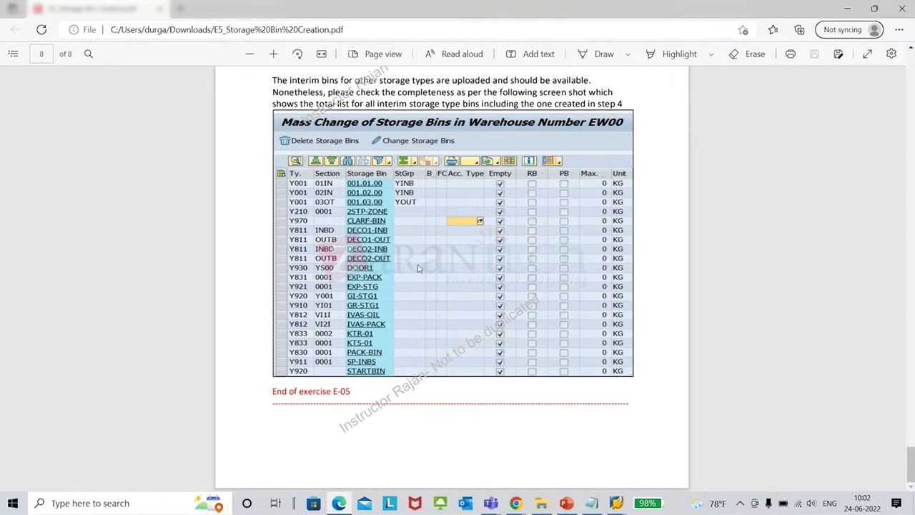
Step: Switch to the Unit2_OrgElem_Master presentation in PowerPoint and start the slide show from the Storage bin data slide
{"action": "key", "text": "alt+Tab"}
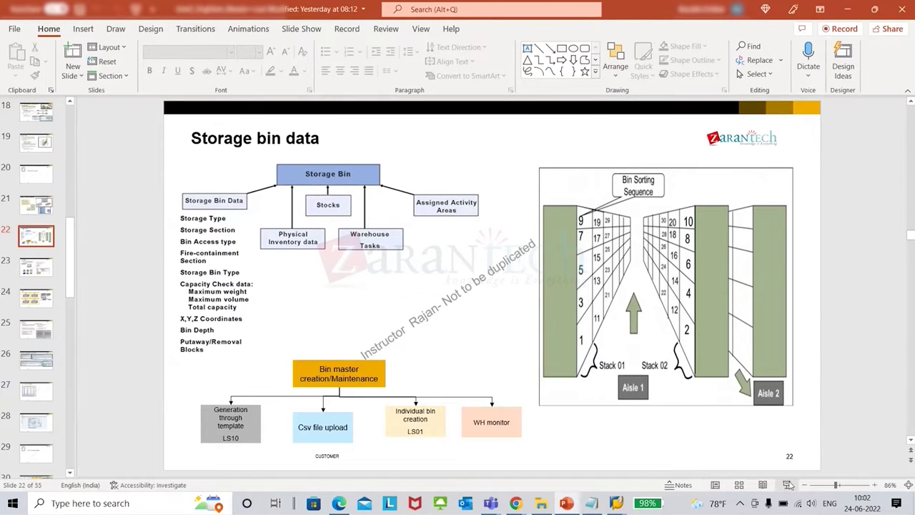
{"action": "left_click", "coordinate": [786, 485]}
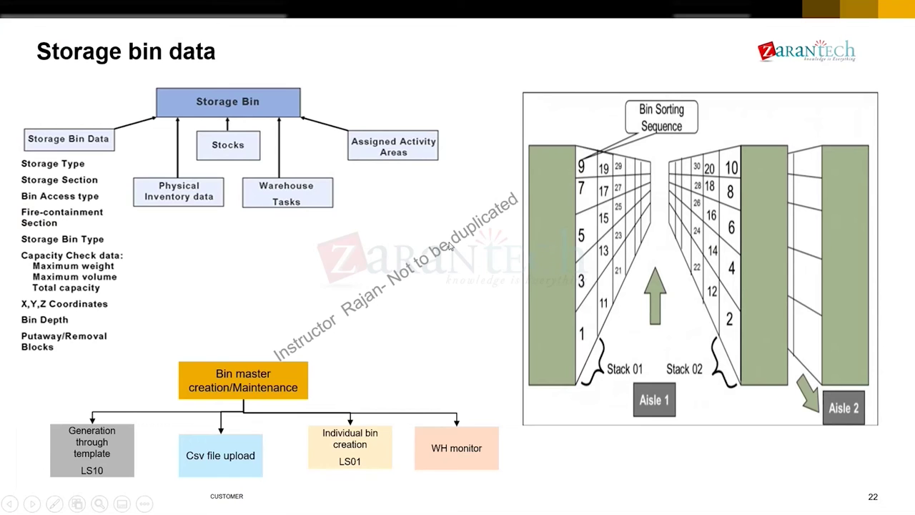
Step: Switch to SAP and start transaction /SCWM/LS11 for the mass change of storage bins
{"action": "key", "text": "alt+Tab"}
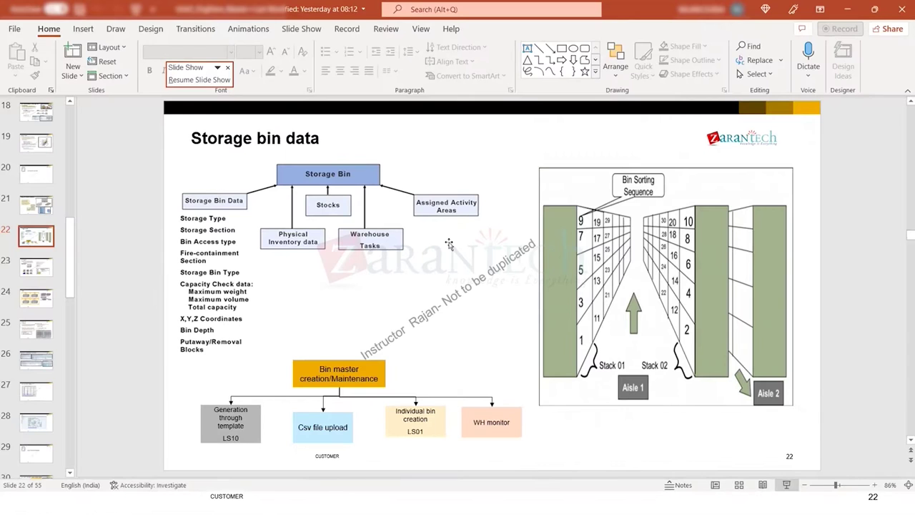
{"action": "key", "text": "alt+Tab"}
{"action": "key", "text": "alt+Tab"}
{"action": "key", "text": "alt+Tab"}
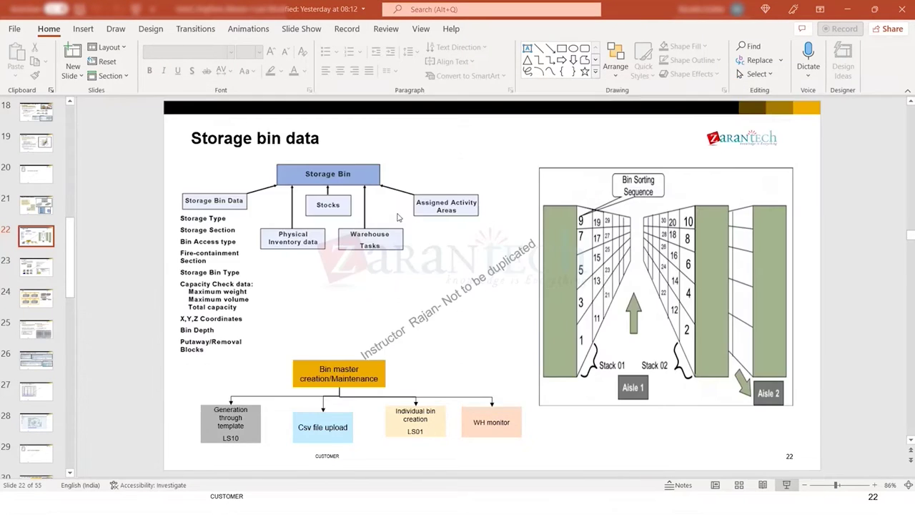
{"action": "left_click", "coordinate": [70, 35]}
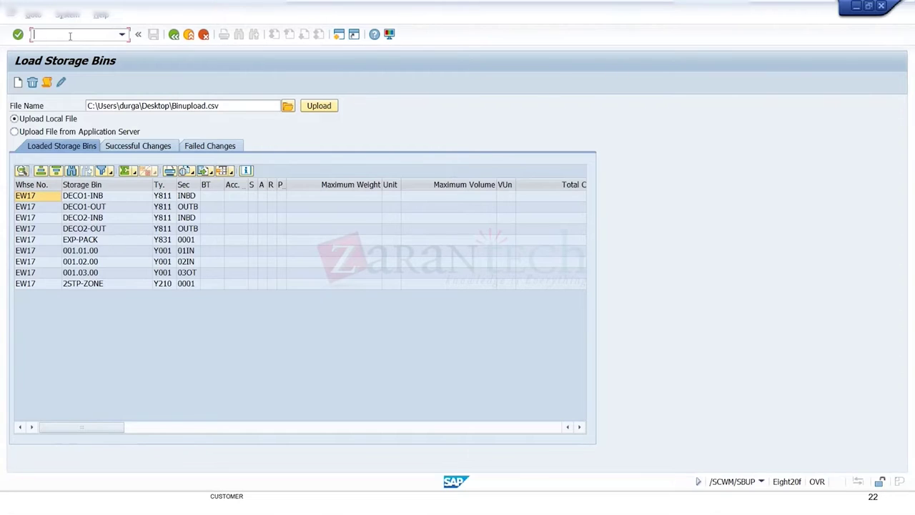
{"action": "type", "text": "/N/SCWM/LS11"}
{"action": "key", "text": "Return"}
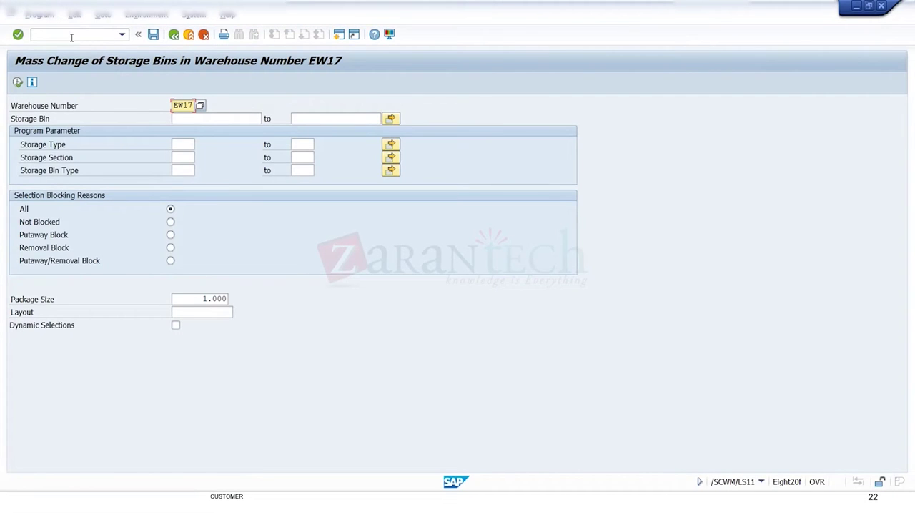
Step: List the storage bins of storage type TRKG in warehouse EW17
{"action": "left_click", "coordinate": [180, 144]}
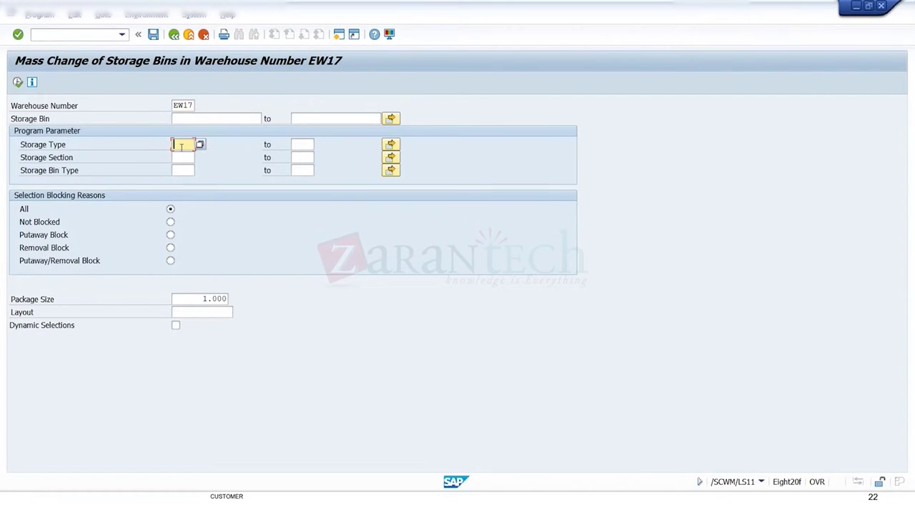
{"action": "type", "text": "TRKG"}
{"action": "left_click", "coordinate": [17, 82]}
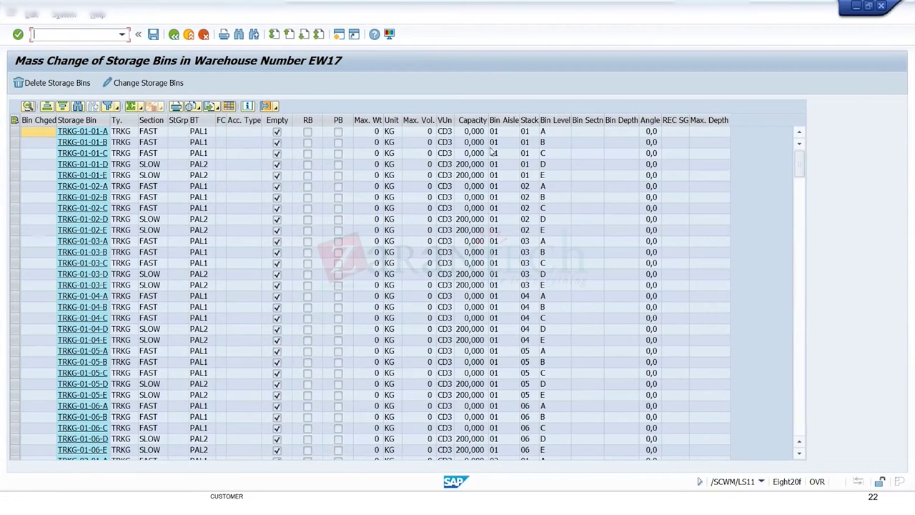
Step: Display the details of storage bin TRKG-01-01-A, check its bin level, and return to the bin list
{"action": "left_click", "coordinate": [547, 135]}
{"action": "left_click", "coordinate": [105, 133]}
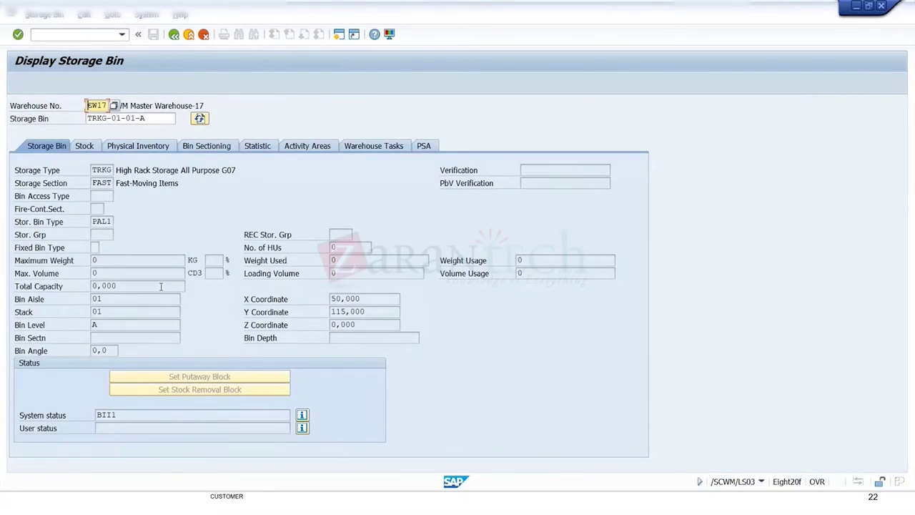
{"action": "double_click", "coordinate": [95, 325]}
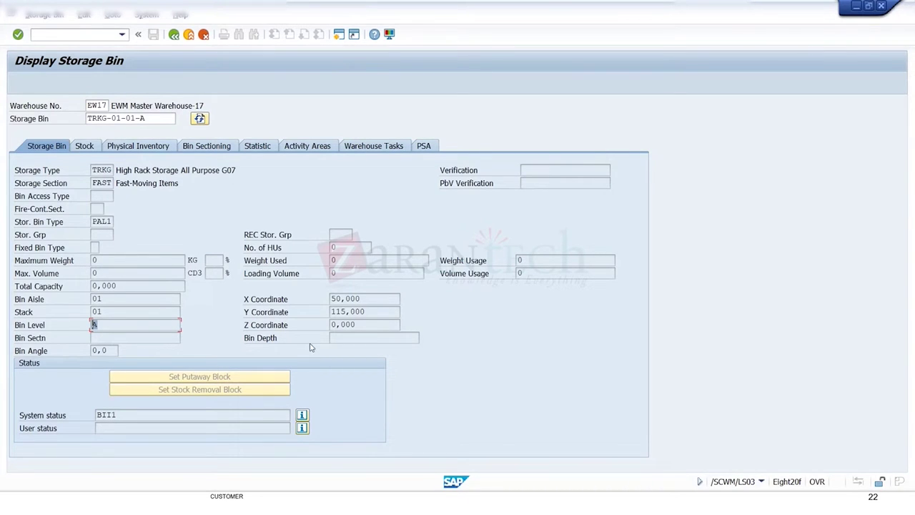
{"action": "left_click", "coordinate": [173, 34]}
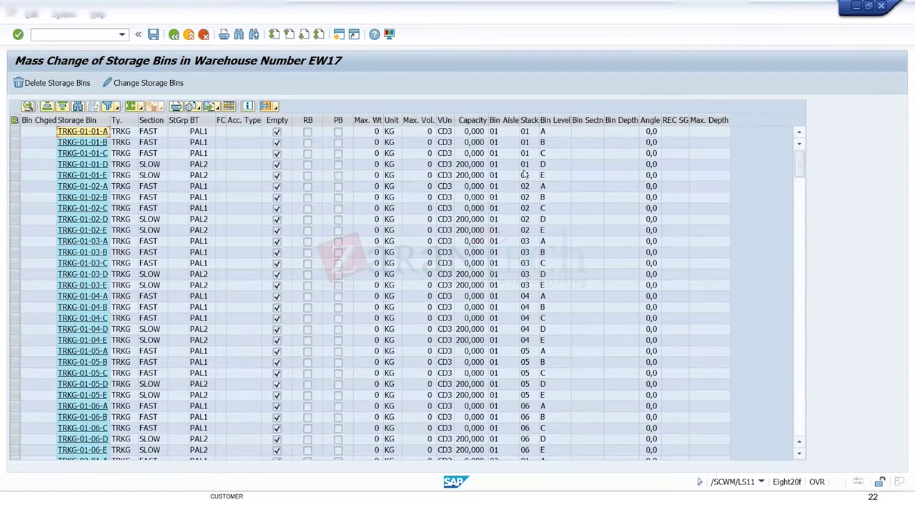
Step: Examine the stack, bin aisle and bin level values of the listed TRKG bins
{"action": "left_click", "coordinate": [529, 133]}
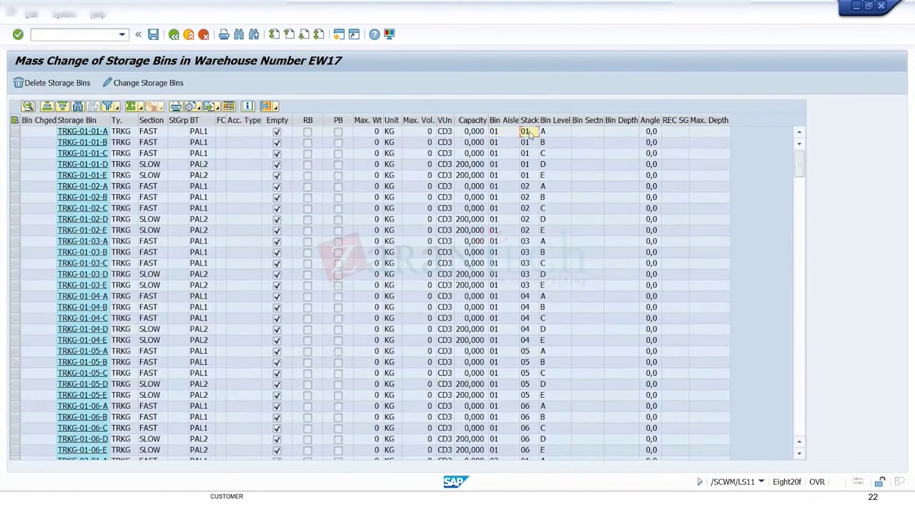
{"action": "left_click", "coordinate": [554, 135]}
{"action": "left_click", "coordinate": [505, 133]}
{"action": "left_click", "coordinate": [557, 120]}
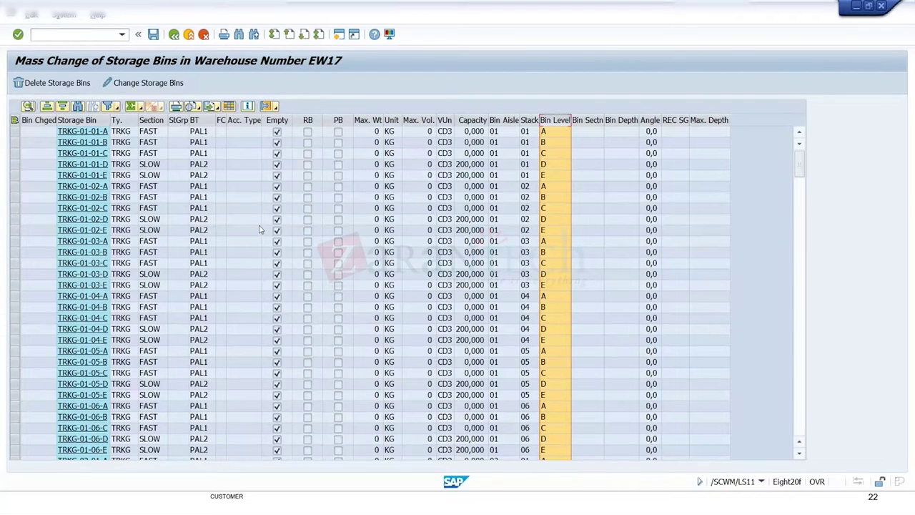
Step: Review the mass change options, including maximum weight and volume, for bins TRKG-01-01-A to TRKG-01-03-D, and close them without changes
{"action": "left_click_drag", "start_coordinate": [14, 131], "coordinate": [15, 274]}
{"action": "left_click", "coordinate": [164, 82]}
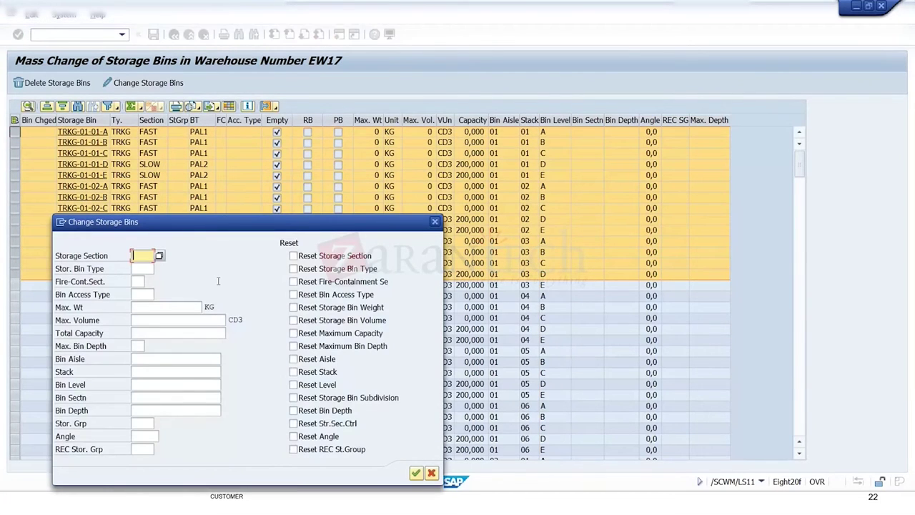
{"action": "left_click", "coordinate": [136, 306]}
{"action": "left_click", "coordinate": [144, 321]}
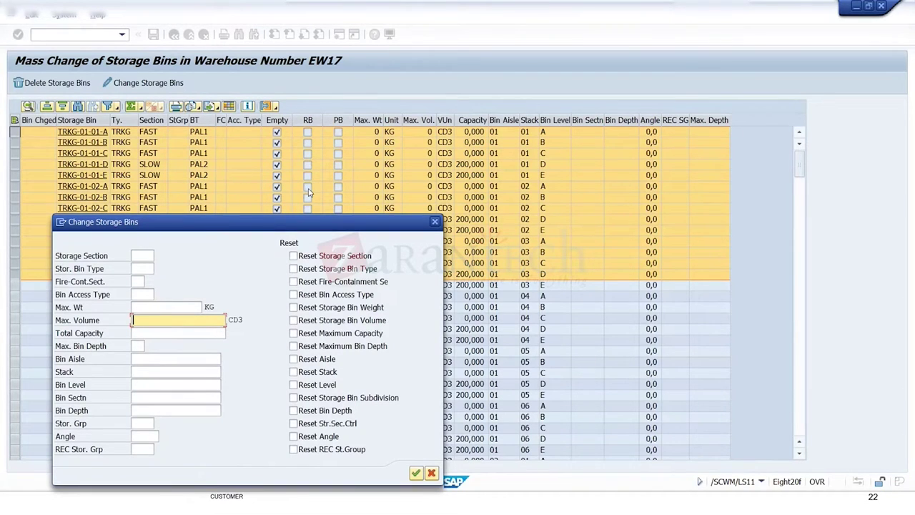
{"action": "left_click", "coordinate": [435, 222]}
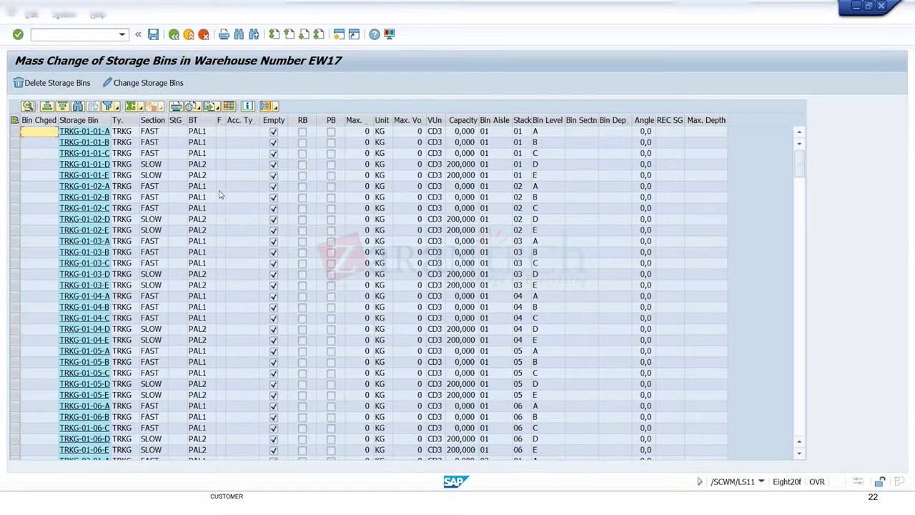
Step: Switch to the PowerPoint presentation, start the slide show and advance to the Activity Area slide
{"action": "key", "text": "alt+Tab"}
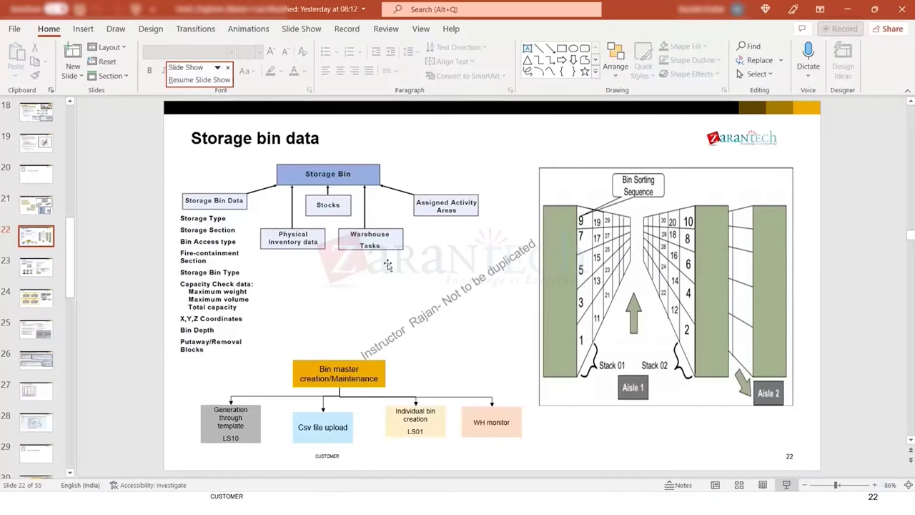
{"action": "left_click", "coordinate": [787, 484]}
{"action": "left_click", "coordinate": [402, 305]}
{"action": "left_click", "coordinate": [403, 305]}
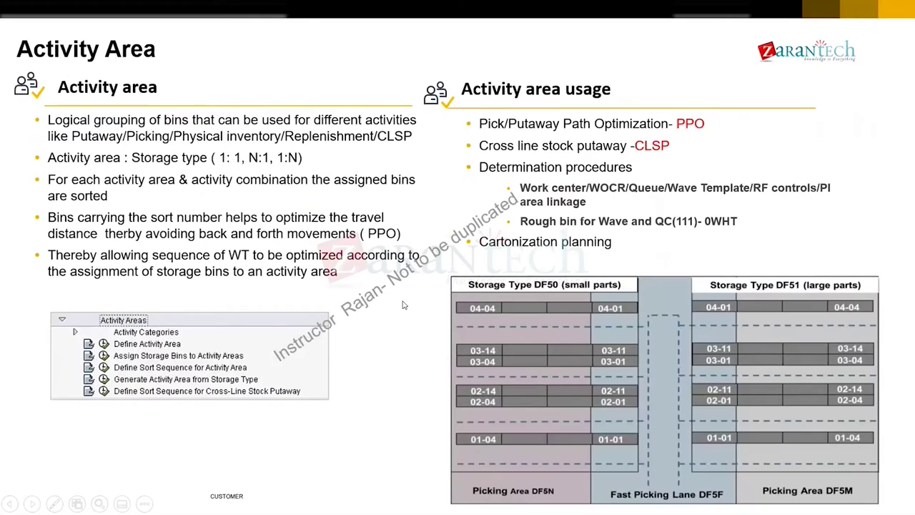
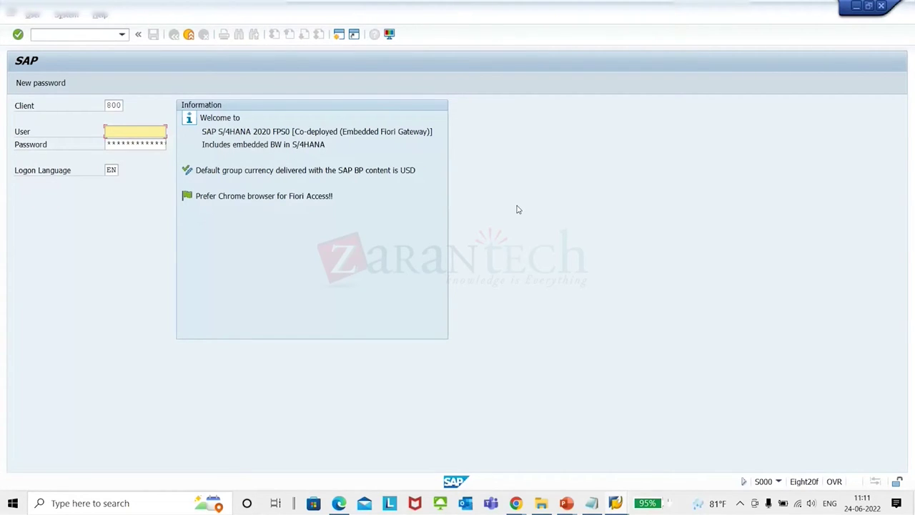
Step: Log on to SAP client 800 with the user name and the account password
{"action": "left_click", "coordinate": [130, 131]}
{"action": "left_click", "coordinate": [141, 141]}
{"action": "key", "text": "Tab"}
{"action": "type", "text": "*****"}
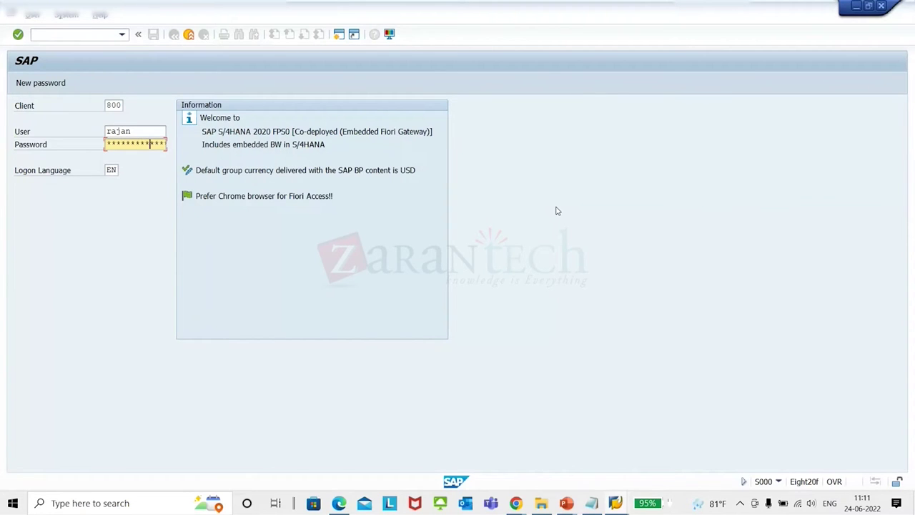
{"action": "key", "text": "Return"}
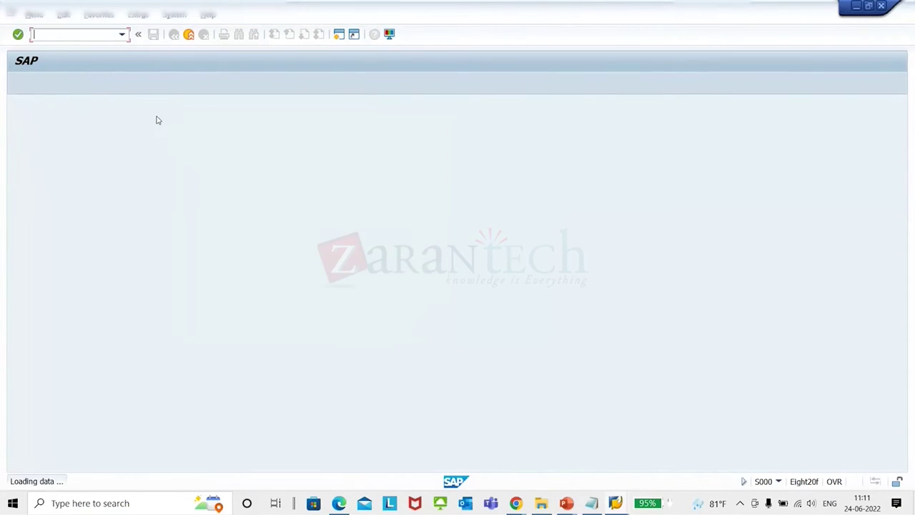
Step: Start transaction MM01 for material VT-LP1-20 and open its view selection
{"action": "type", "text": "/nmm01"}
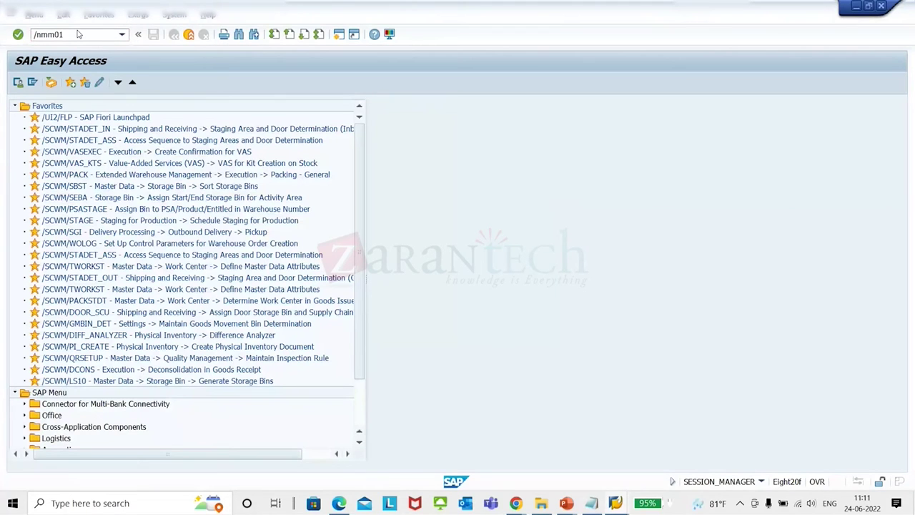
{"action": "key", "text": "Return"}
{"action": "type", "text": "v"}
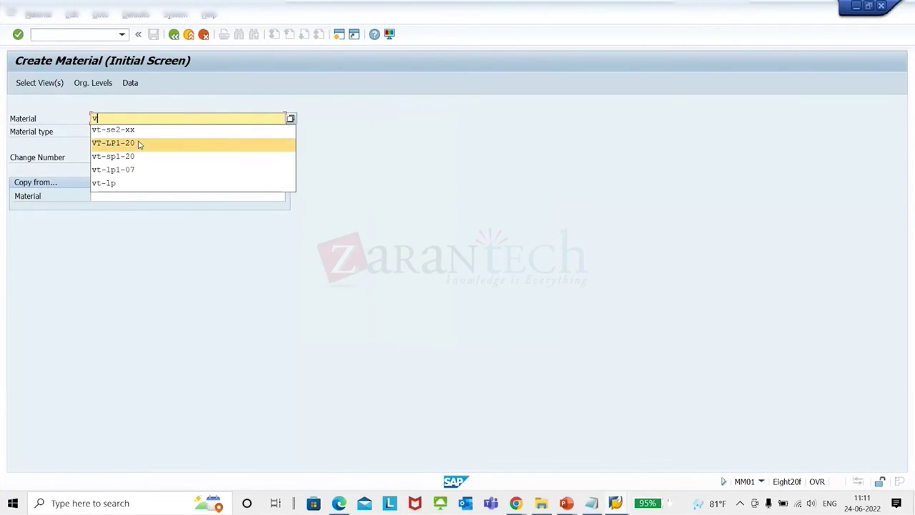
{"action": "left_click", "coordinate": [140, 145]}
{"action": "key", "text": "Return"}
{"action": "key", "text": "Return"}
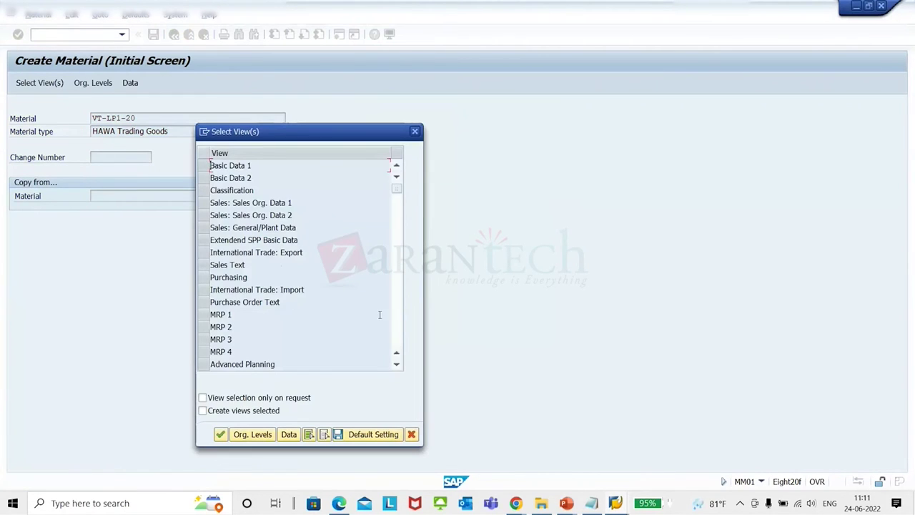
Step: Examine the Warehouse Management 1 and Warehouse Management 2 entries in the view selection, leaving both unselected
{"action": "left_click", "coordinate": [395, 323]}
{"action": "left_click", "coordinate": [204, 215]}
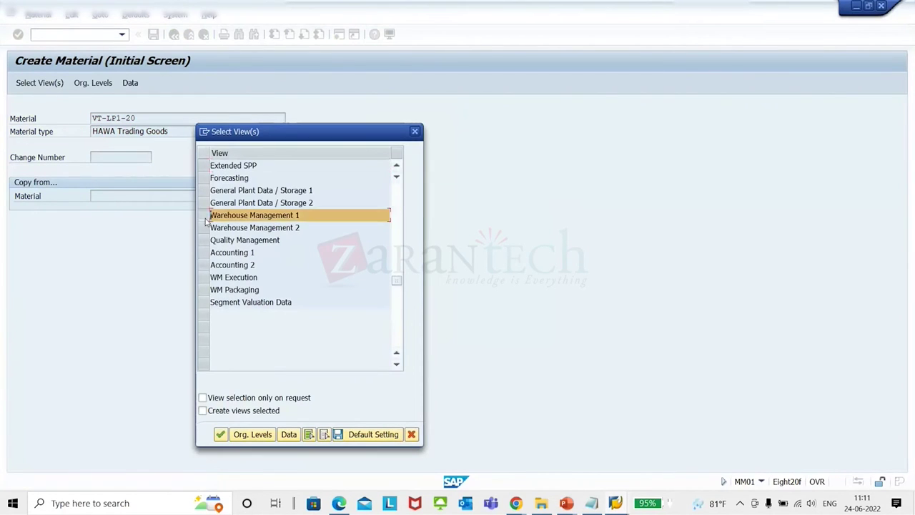
{"action": "left_click", "coordinate": [205, 228]}
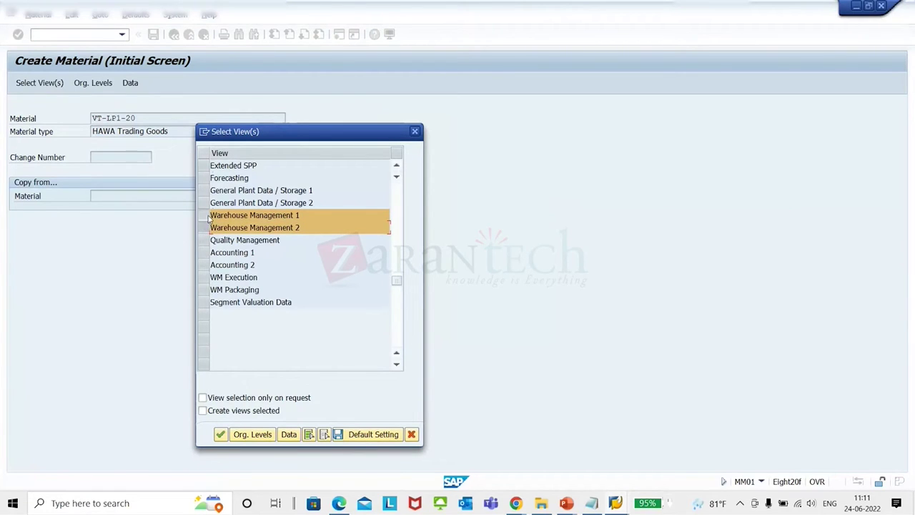
{"action": "left_click", "coordinate": [205, 215]}
{"action": "left_click", "coordinate": [206, 229]}
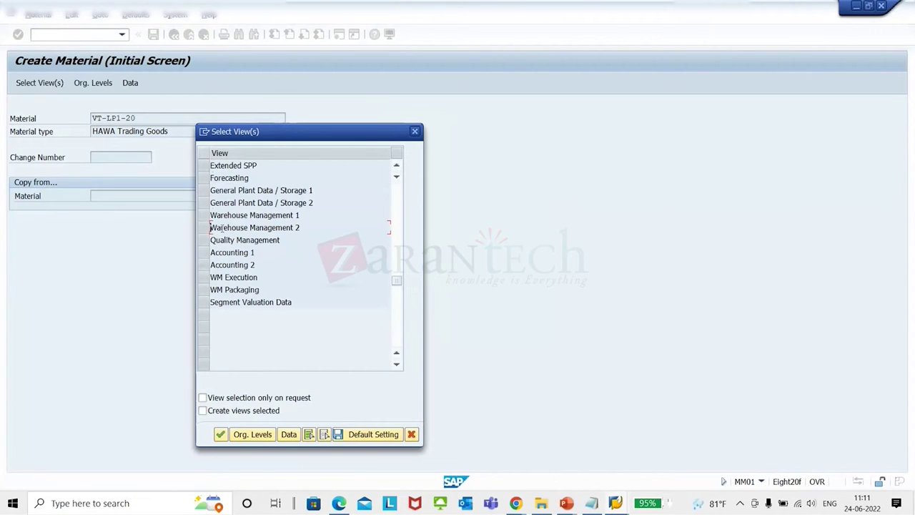
{"action": "left_click_drag", "start_coordinate": [212, 218], "coordinate": [302, 223]}
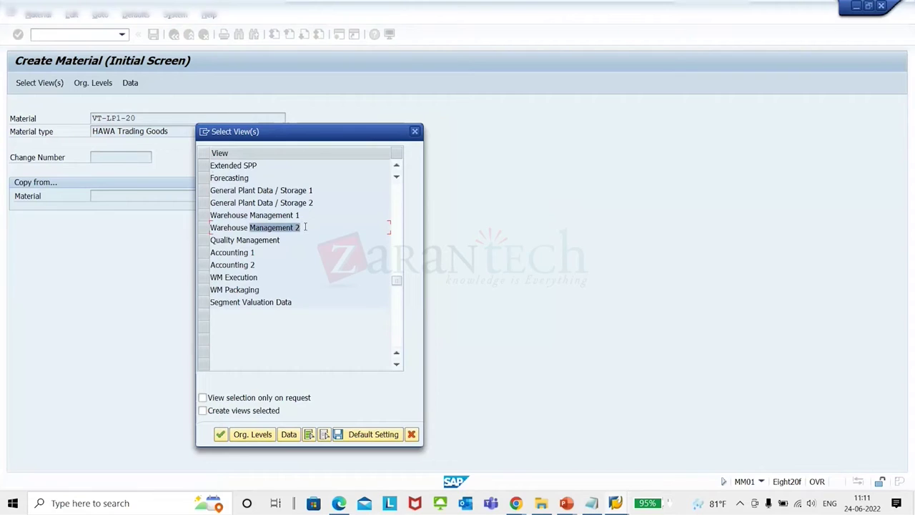
{"action": "left_click", "coordinate": [301, 225]}
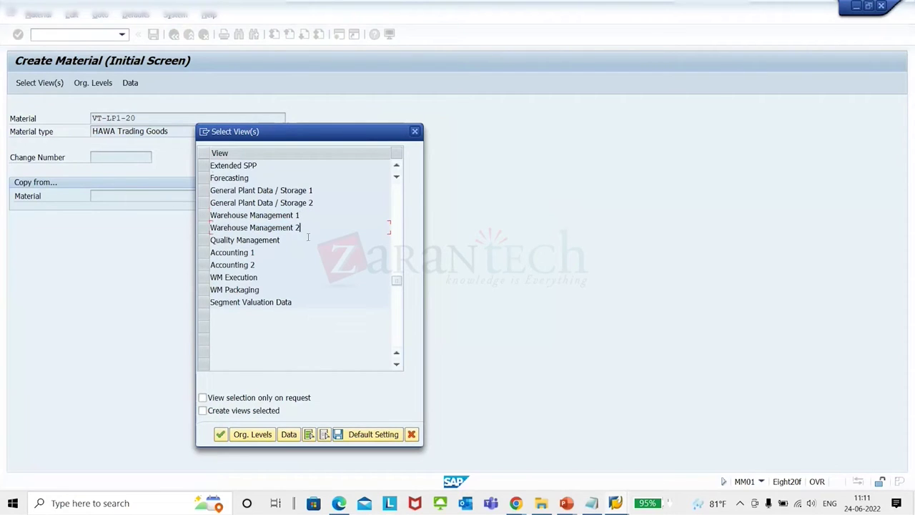
{"action": "left_click_drag", "start_coordinate": [300, 215], "coordinate": [247, 246]}
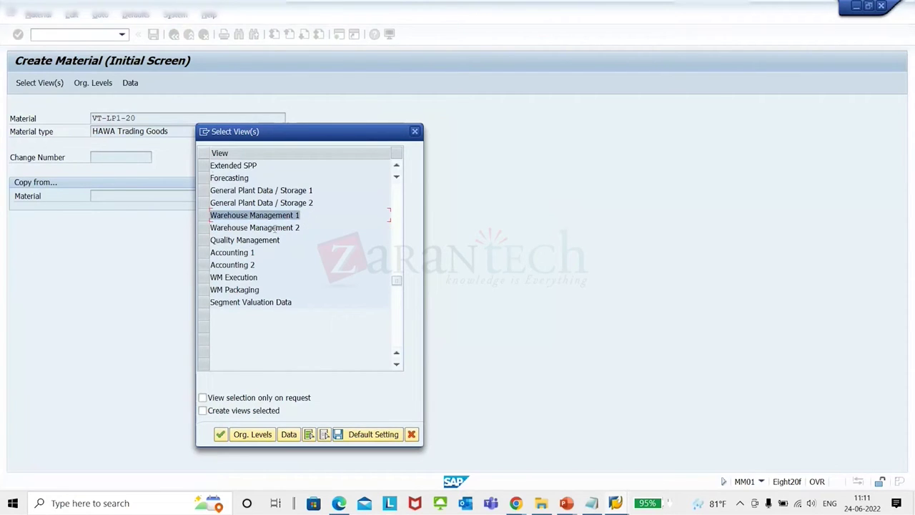
{"action": "left_click_drag", "start_coordinate": [310, 227], "coordinate": [113, 230]}
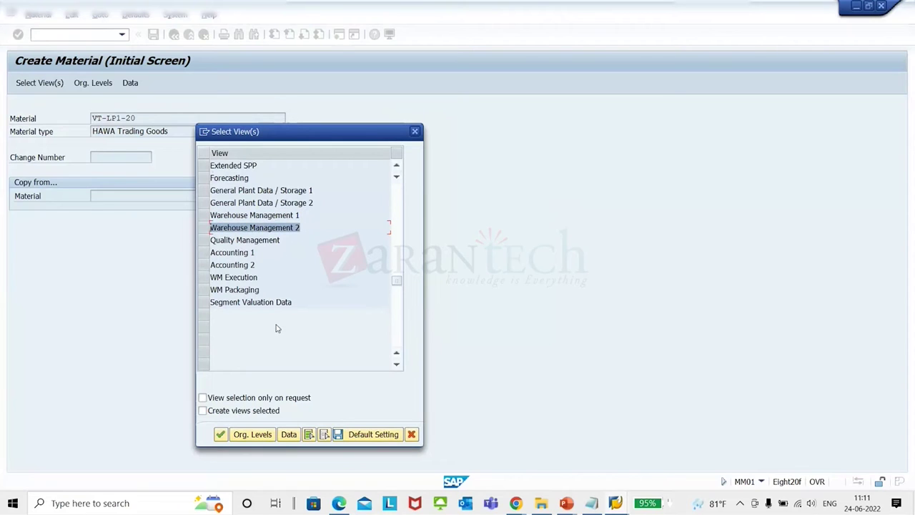
Step: Mark the WM Execution and WM Packaging views of material VT-LP1-20 and try to continue to the organizational levels
{"action": "left_click", "coordinate": [204, 278]}
{"action": "left_click", "coordinate": [204, 290]}
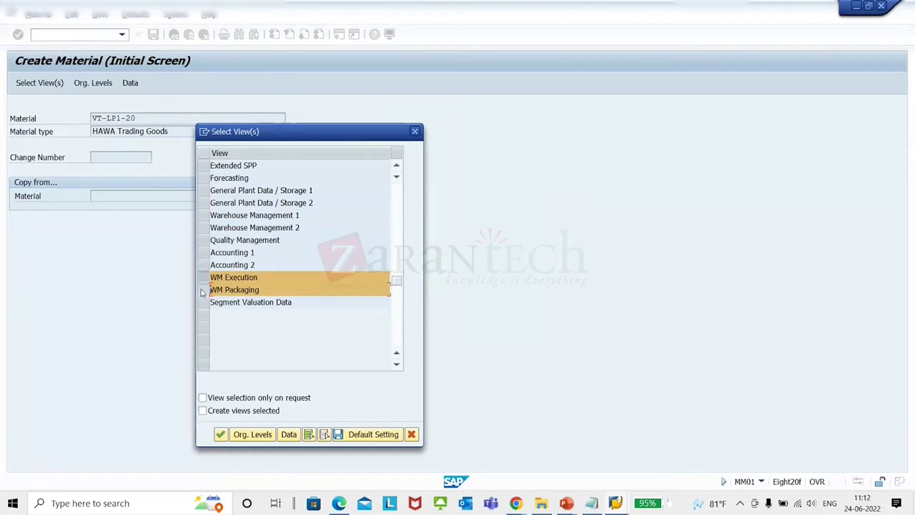
{"action": "left_click", "coordinate": [204, 279]}
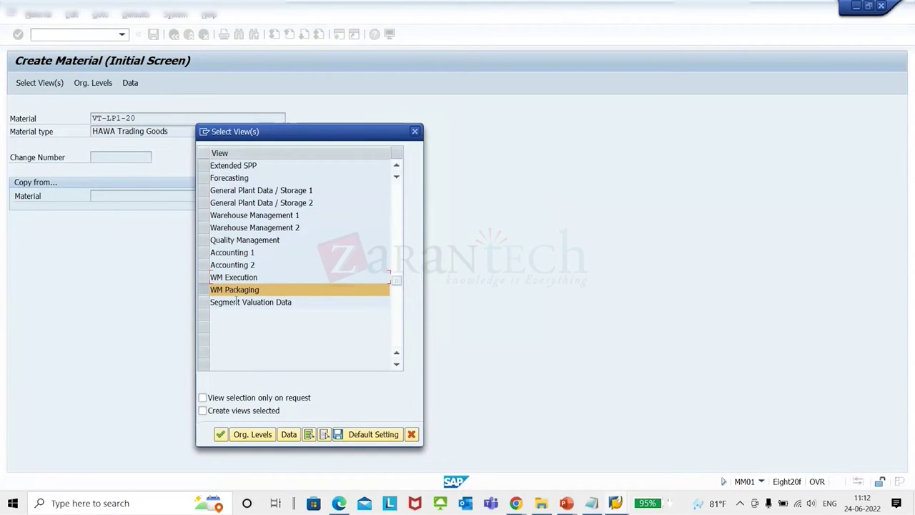
{"action": "left_click", "coordinate": [204, 277]}
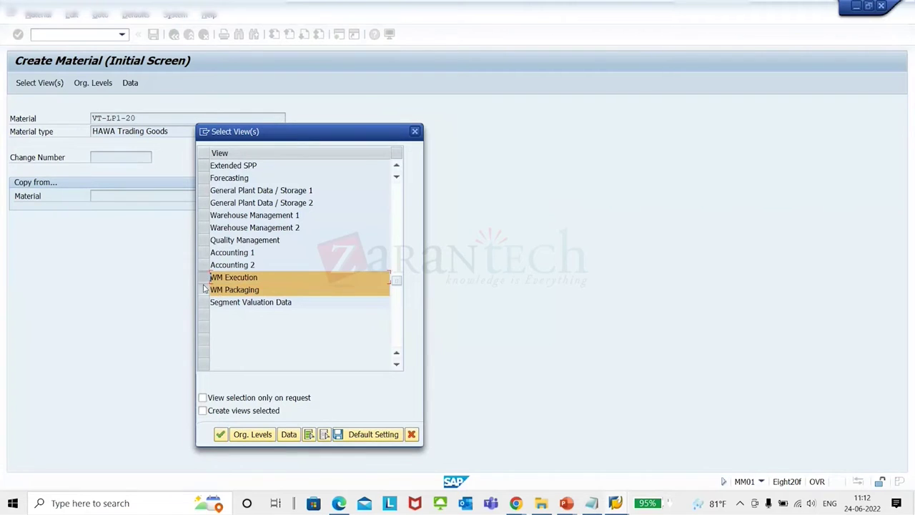
{"action": "left_click", "coordinate": [205, 290]}
{"action": "left_click", "coordinate": [241, 434]}
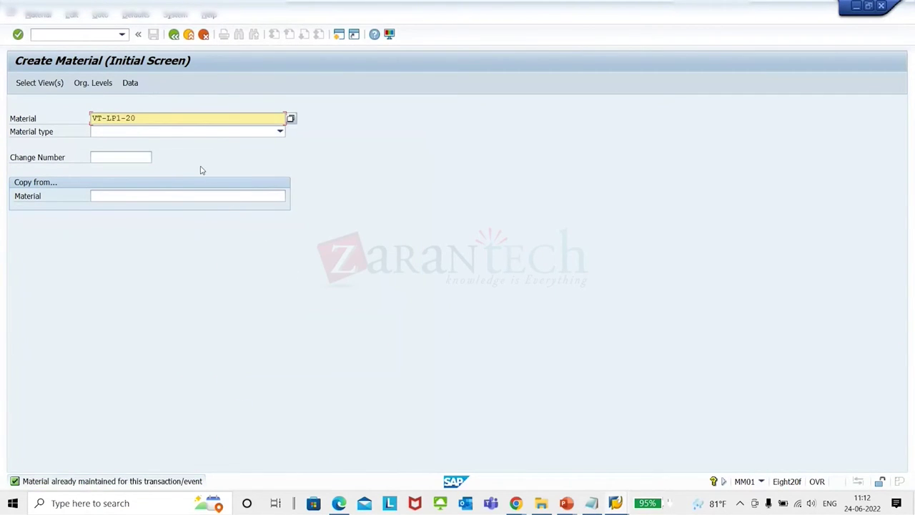
Step: Switch from creating material VT-LP1-20 to changing it immediately
{"action": "left_click", "coordinate": [37, 14]}
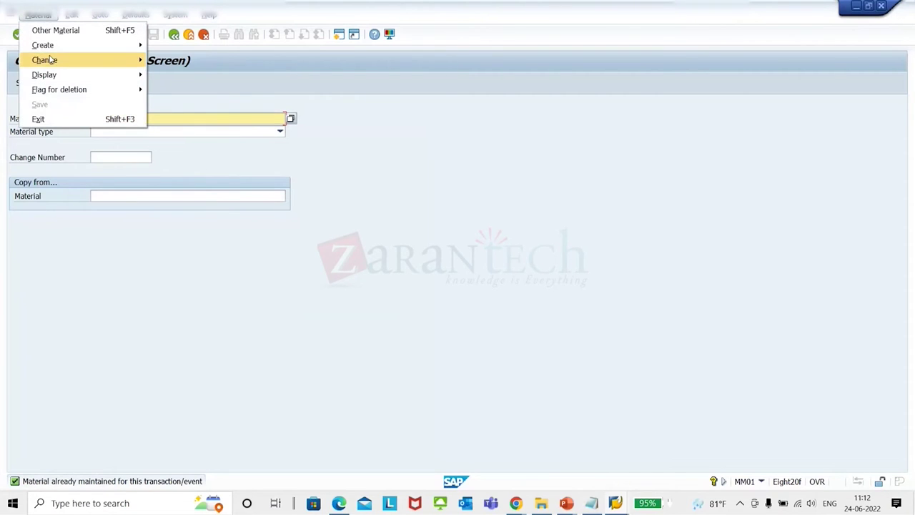
{"action": "mouse_move", "coordinate": [51, 63]}
{"action": "left_click", "coordinate": [175, 60]}
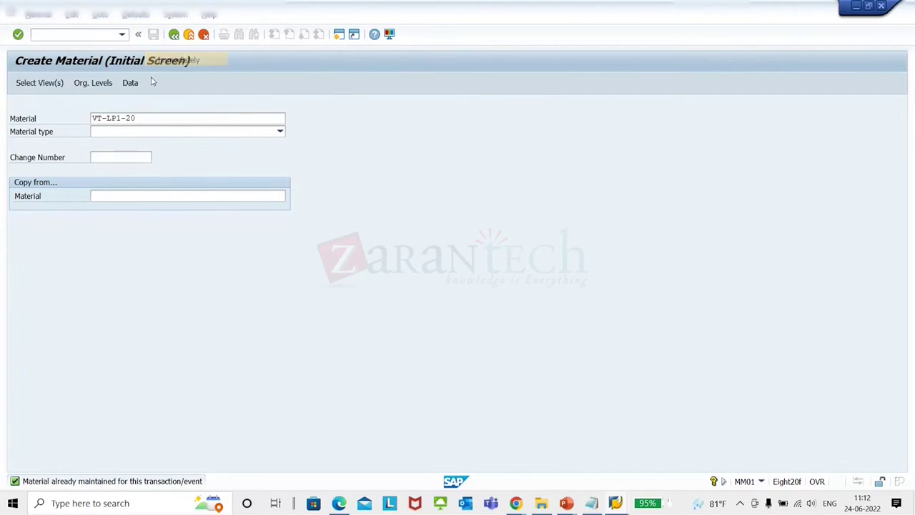
Step: Select the WM Execution view of material VT-LP1-20 in change mode and open it
{"action": "key", "text": "Return"}
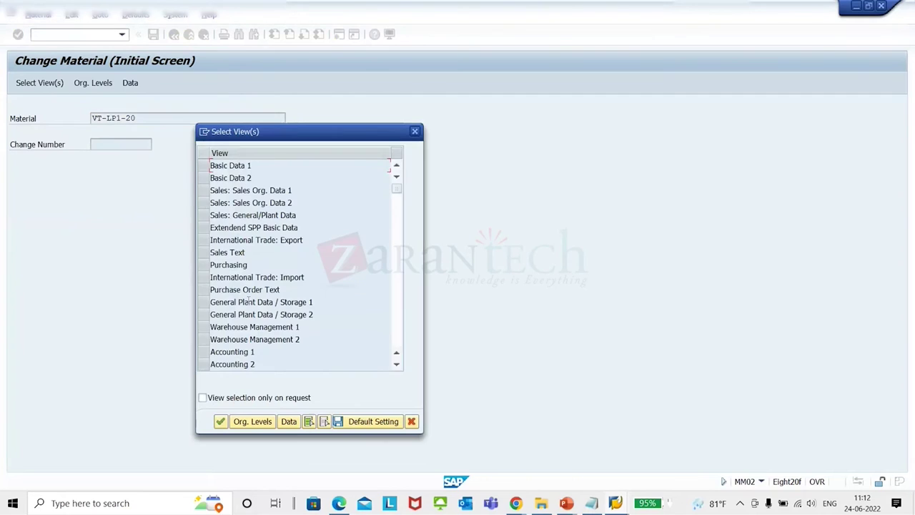
{"action": "scroll", "coordinate": [413, 361], "scroll_direction": "down", "scroll_amount": 5}
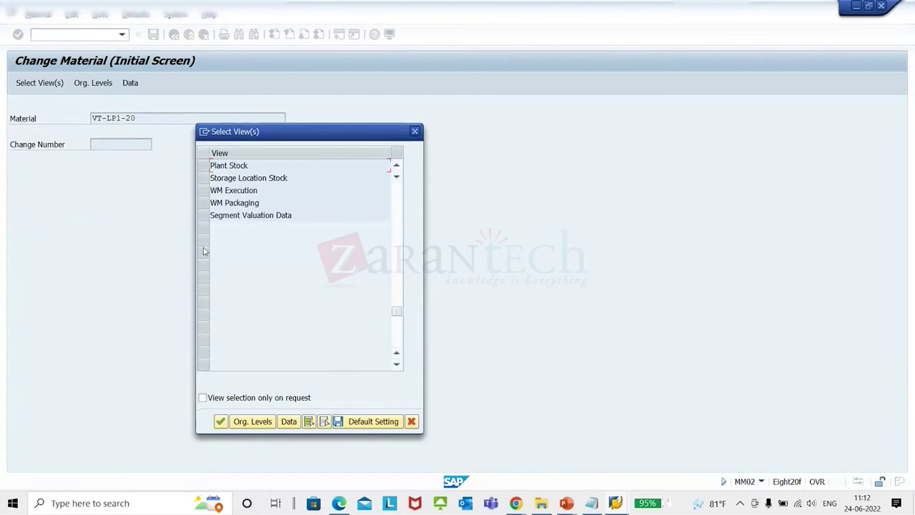
{"action": "left_click", "coordinate": [204, 191]}
{"action": "left_click", "coordinate": [220, 421]}
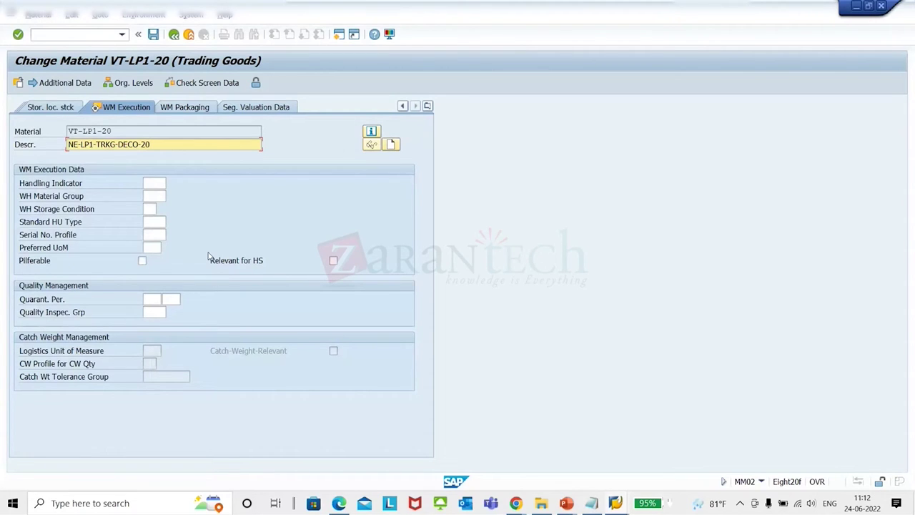
Step: Examine the handling indicator, warehouse material group and warehouse storage condition fields in the WM Execution data
{"action": "left_click", "coordinate": [152, 183]}
{"action": "left_click", "coordinate": [150, 193]}
{"action": "left_click", "coordinate": [153, 184]}
{"action": "left_click", "coordinate": [154, 196]}
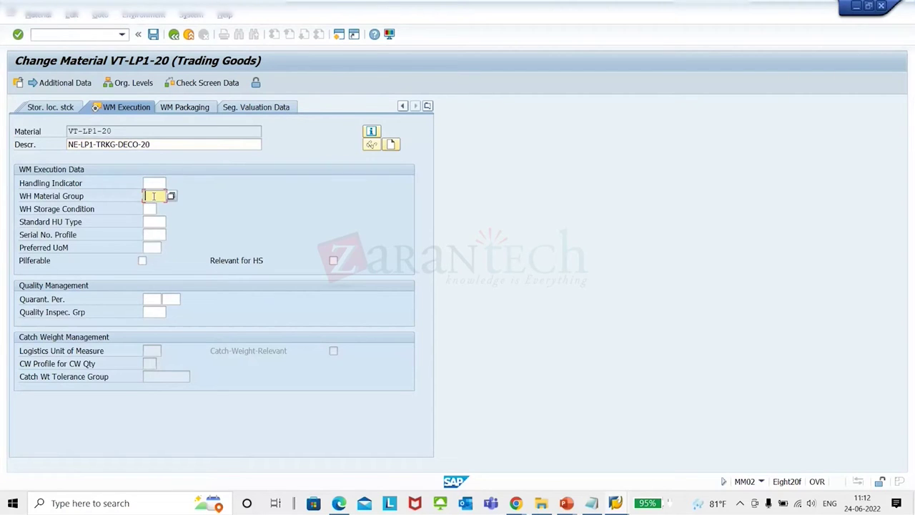
{"action": "left_click", "coordinate": [153, 209]}
Step: Start transaction /scwm/mat1 in a new session and open warehouse product VT-LP7-07 for changing
{"action": "left_click", "coordinate": [101, 37]}
{"action": "type", "text": "/o/scwm/ma"}
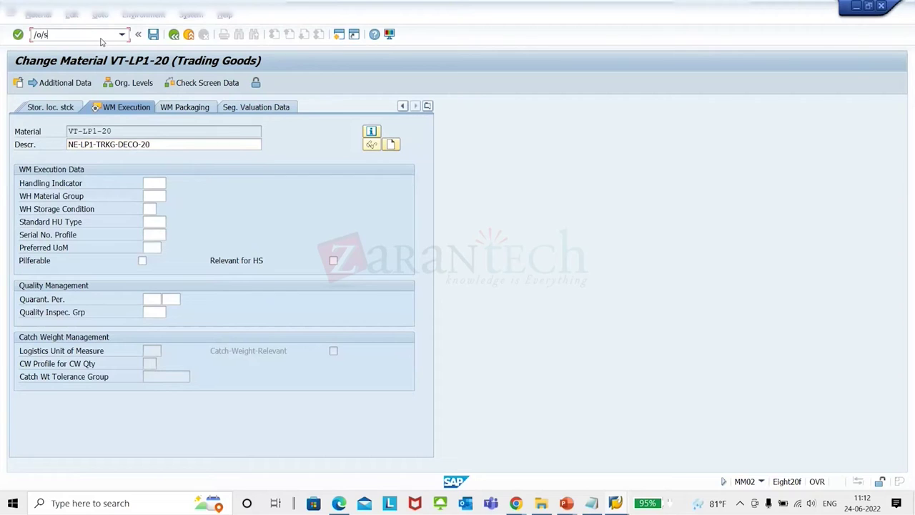
{"action": "type", "text": "t1"}
{"action": "key", "text": "Return"}
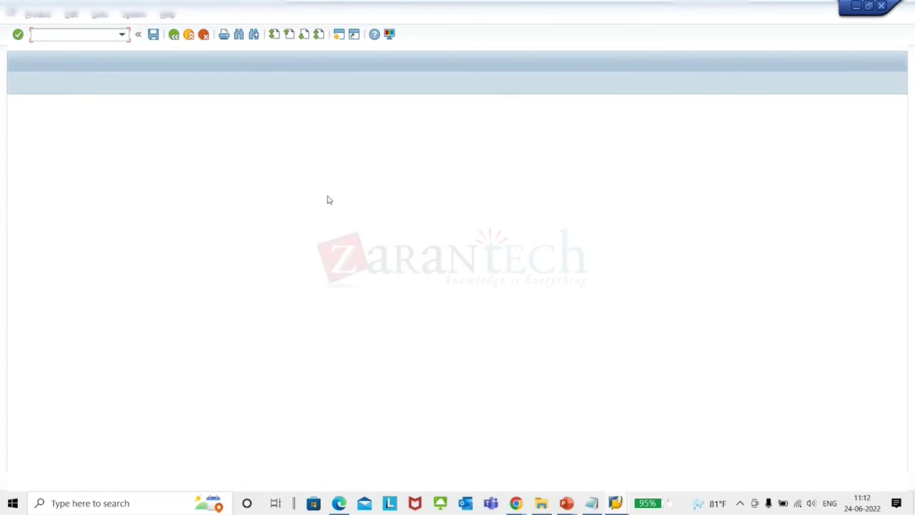
{"action": "key", "text": "BackSpace"}
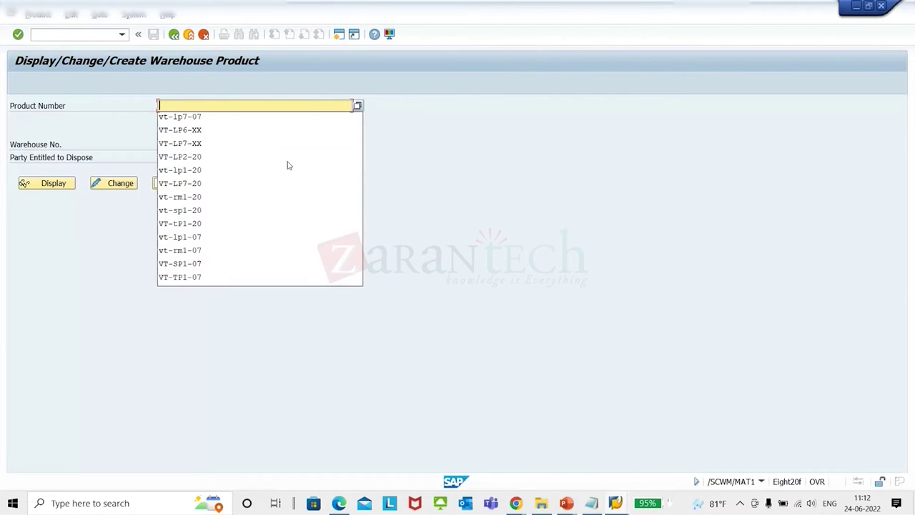
{"action": "left_click", "coordinate": [248, 117]}
{"action": "left_click", "coordinate": [121, 184]}
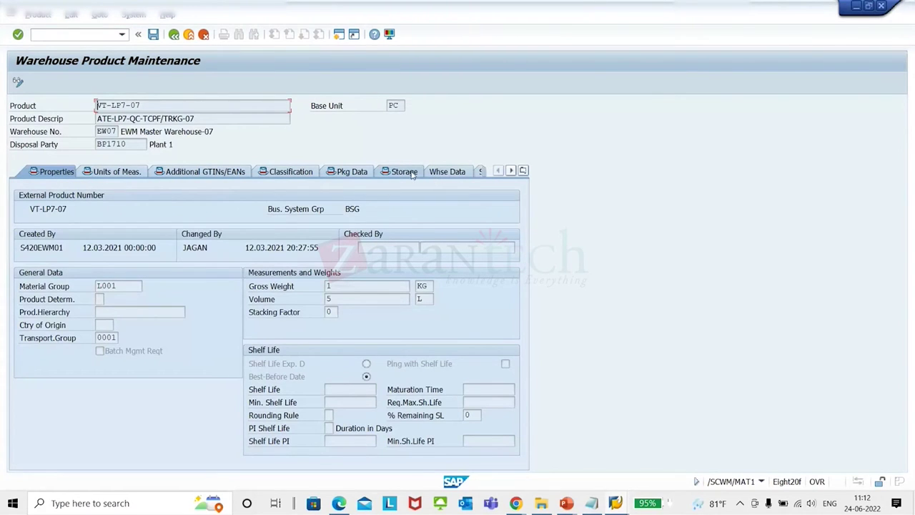
Step: Show the storage data of product VT-LP7-07 and examine its warehouse product group and warehouse storage condition fields
{"action": "left_click", "coordinate": [523, 171]}
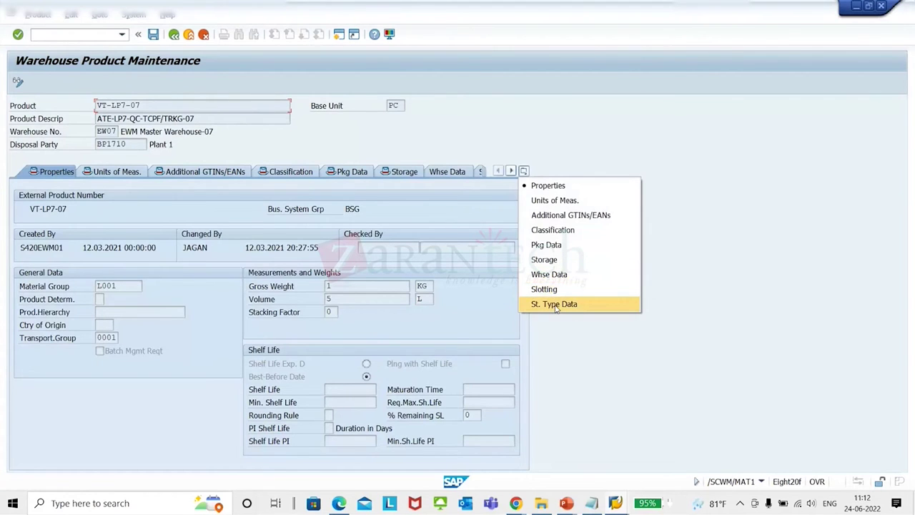
{"action": "left_click", "coordinate": [544, 260]}
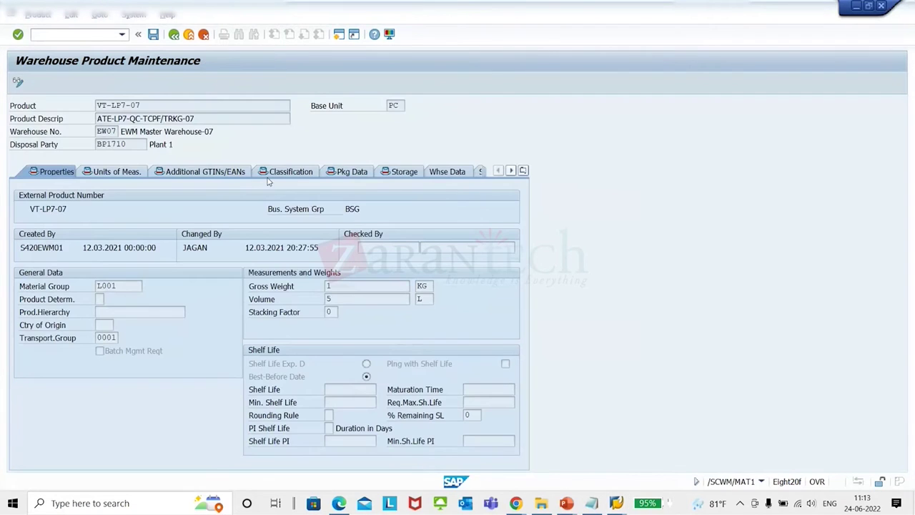
{"action": "left_click", "coordinate": [405, 173]}
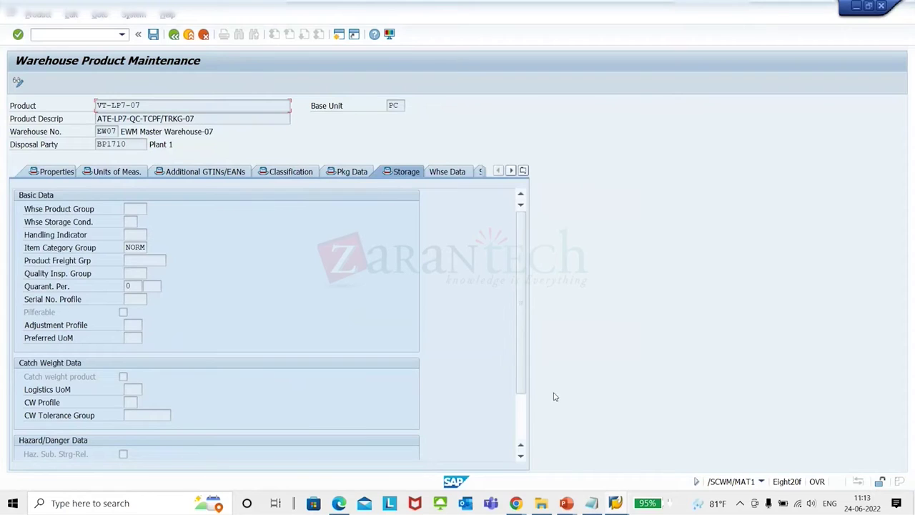
{"action": "scroll", "coordinate": [521, 418], "scroll_direction": "down", "scroll_amount": 3}
{"action": "scroll", "coordinate": [538, 229], "scroll_direction": "up", "scroll_amount": 3}
{"action": "left_click", "coordinate": [135, 208]}
{"action": "left_click", "coordinate": [129, 223]}
Step: Compare the Pilferable field in material VT-LP1-20 with the warehouse product's storage data, and open the product's warehouse data
{"action": "key", "text": "alt+Tab"}
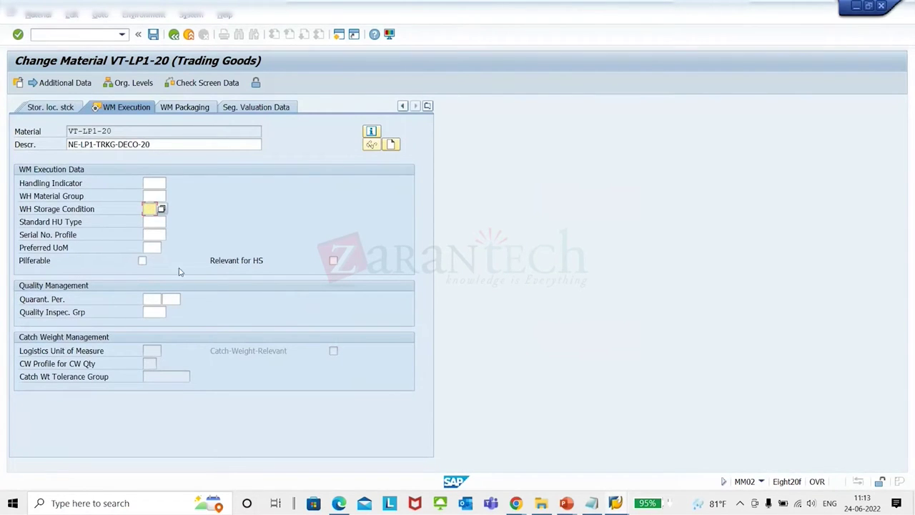
{"action": "left_click", "coordinate": [142, 261]}
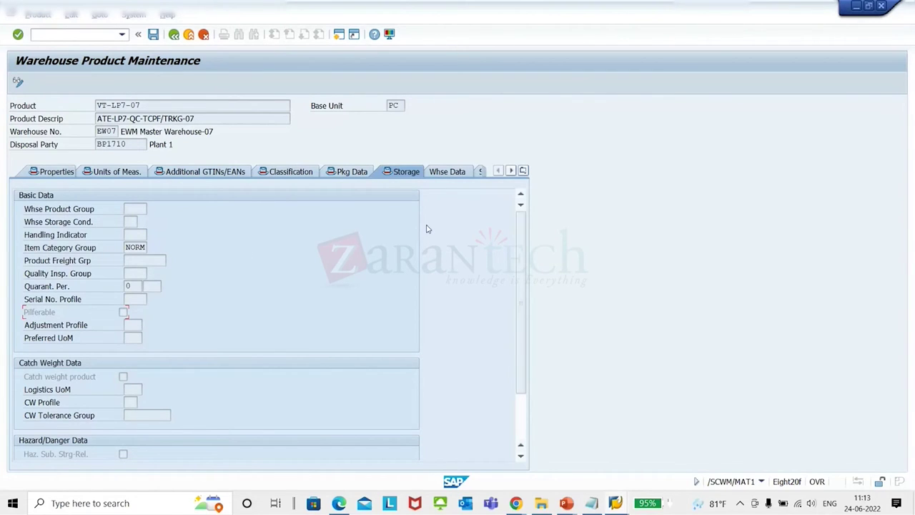
{"action": "left_click", "coordinate": [465, 173]}
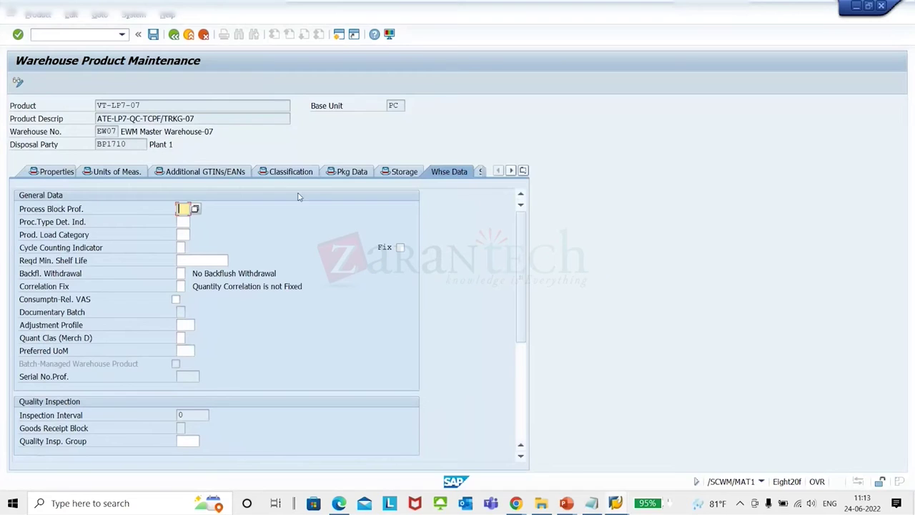
Step: Examine the storage data of warehouse product VT-LP7-07, from basic data to catch weight and hazard data
{"action": "left_click", "coordinate": [404, 172]}
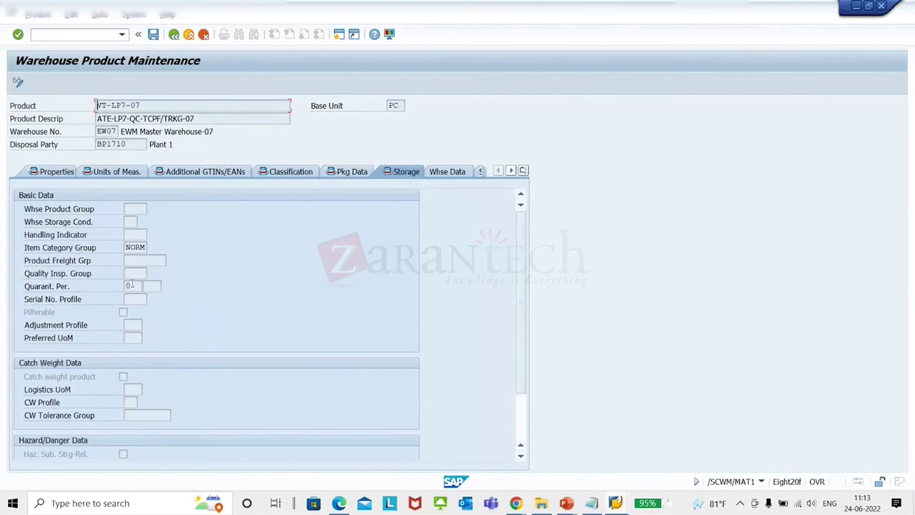
{"action": "left_click", "coordinate": [523, 434]}
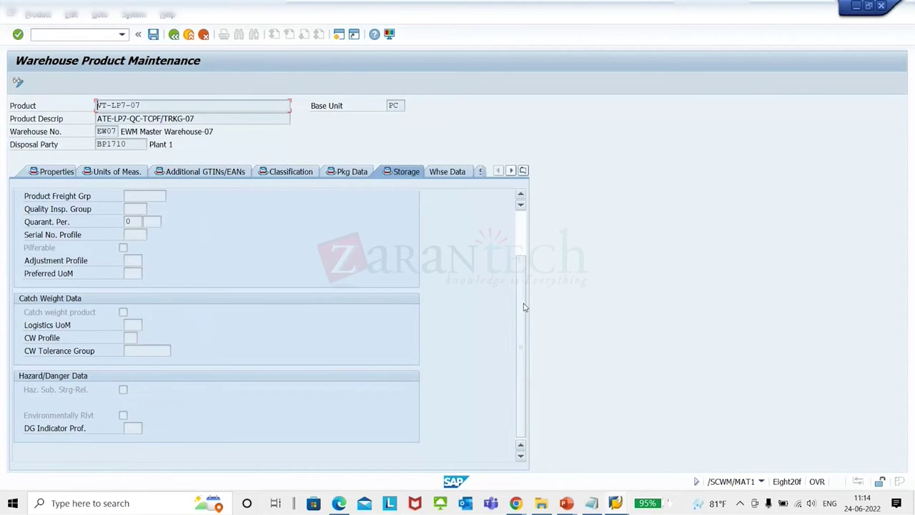
{"action": "left_click", "coordinate": [520, 232]}
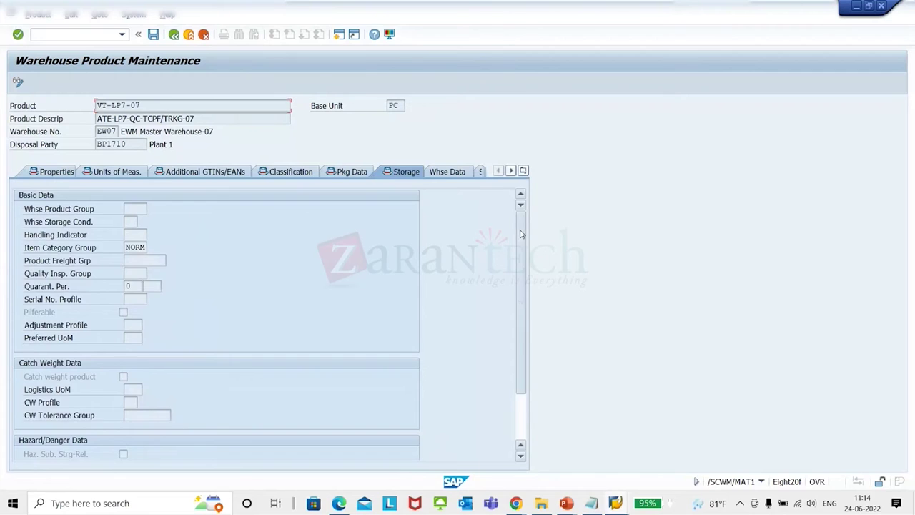
{"action": "left_click", "coordinate": [520, 409]}
Step: Look through the product's packaging, classification, additional GTIN/EAN and units of measure data
{"action": "left_click", "coordinate": [353, 173]}
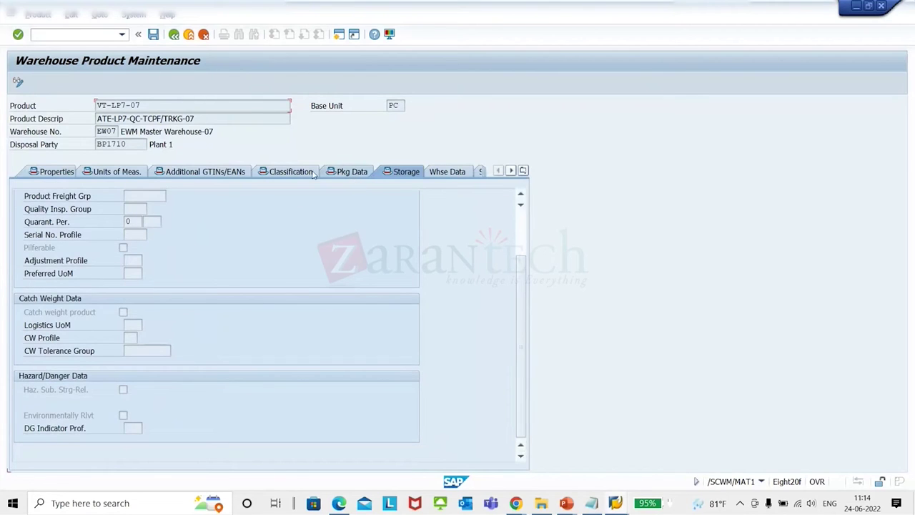
{"action": "left_click", "coordinate": [304, 173]}
{"action": "left_click", "coordinate": [201, 173]}
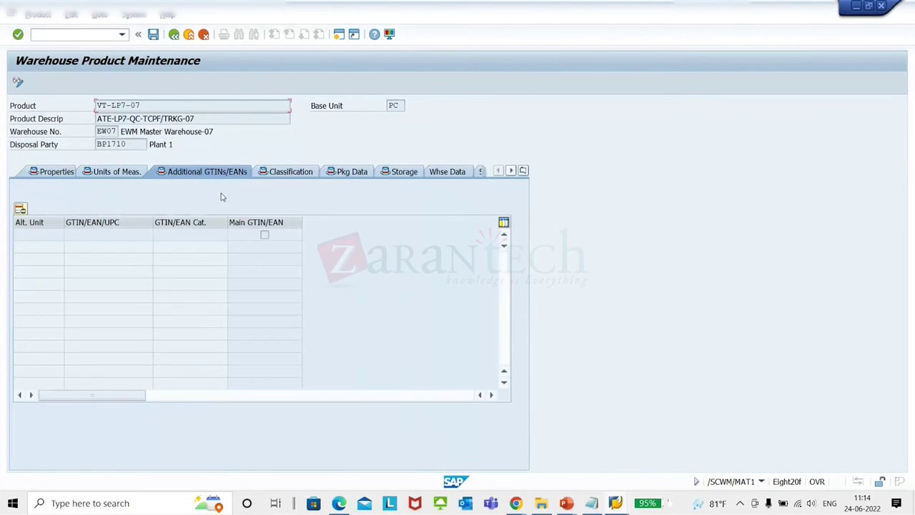
{"action": "left_click", "coordinate": [106, 171]}
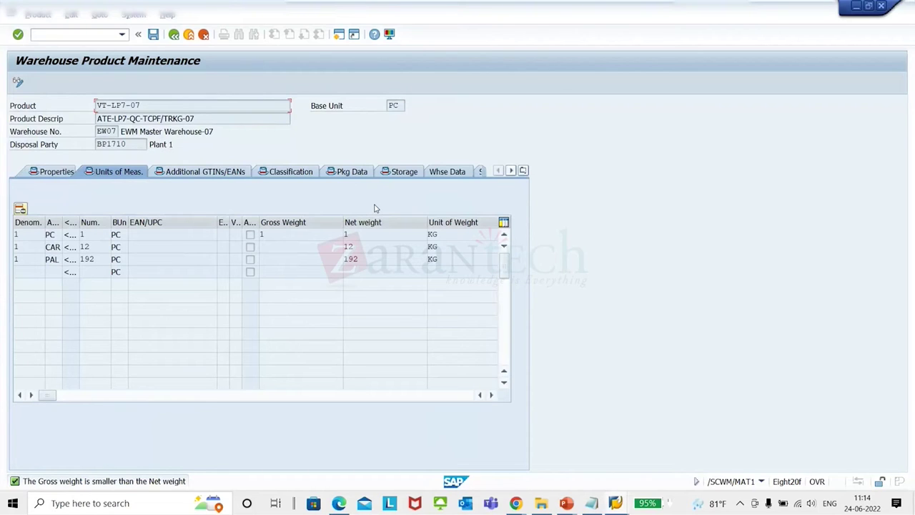
Step: Examine the product's basic storage data again, from the quality inspection group up to the handling indicator
{"action": "left_click", "coordinate": [403, 174]}
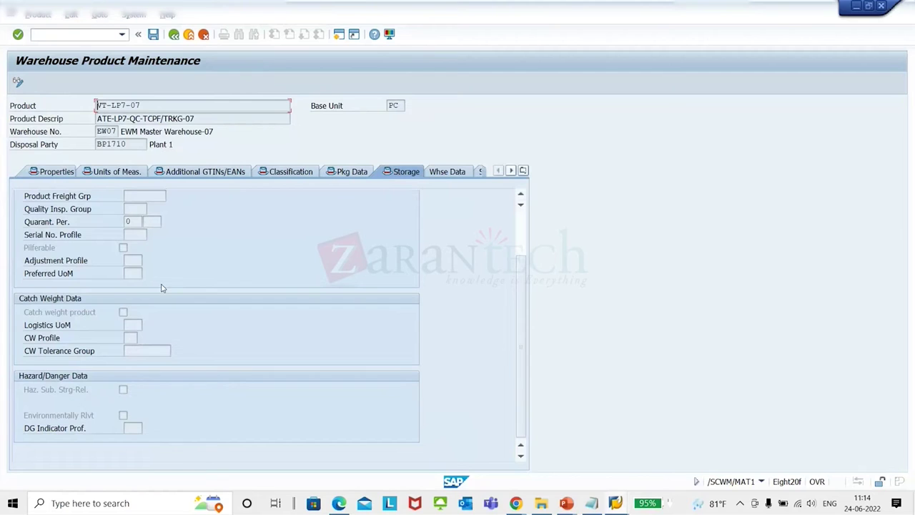
{"action": "left_click", "coordinate": [135, 211]}
{"action": "scroll", "coordinate": [364, 272], "scroll_direction": "up", "scroll_amount": 2}
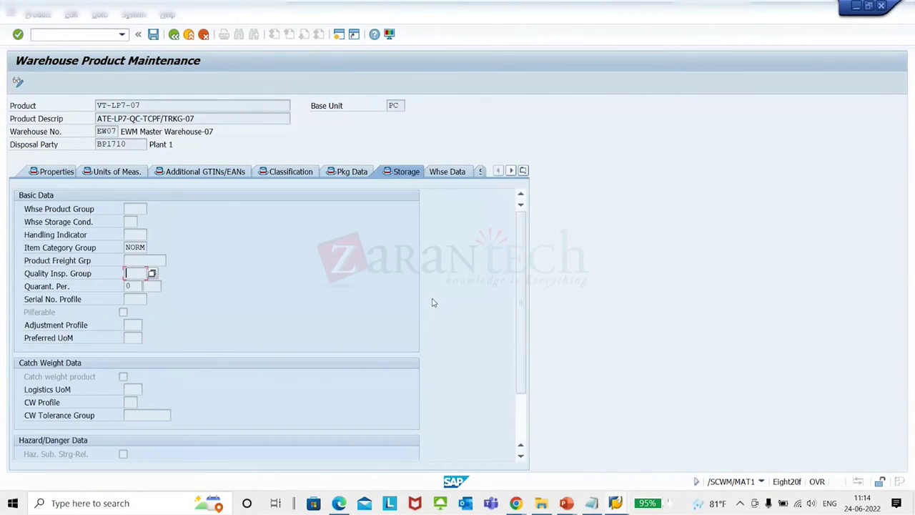
{"action": "key", "text": "Up"}
{"action": "key", "text": "Up"}
{"action": "key", "text": "Up"}
{"action": "key", "text": "Up"}
{"action": "left_click", "coordinate": [131, 234]}
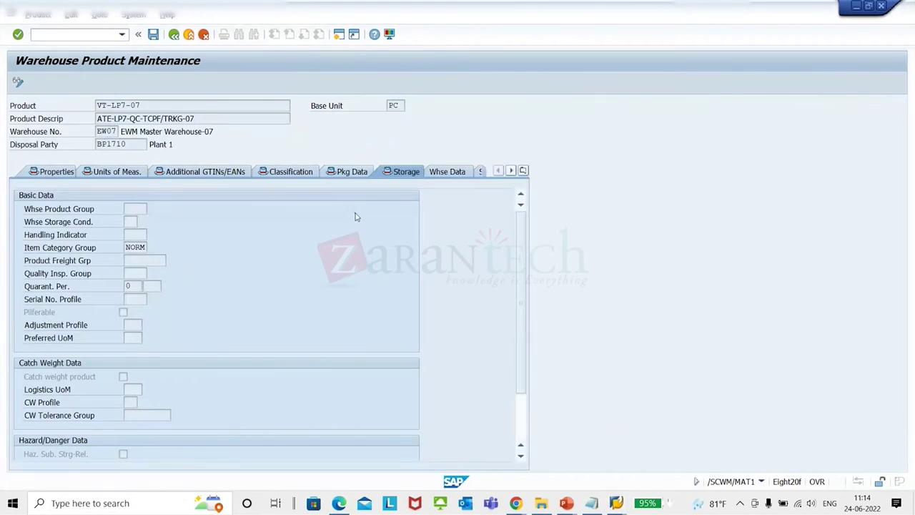
Step: Examine the quality inspection, putaway and stock removal settings in the product's warehouse data
{"action": "left_click", "coordinate": [451, 171]}
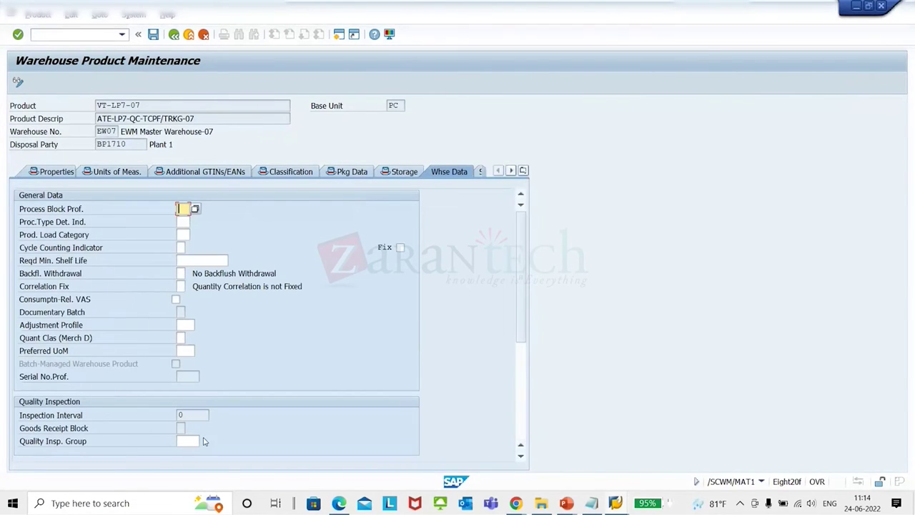
{"action": "left_click", "coordinate": [524, 431]}
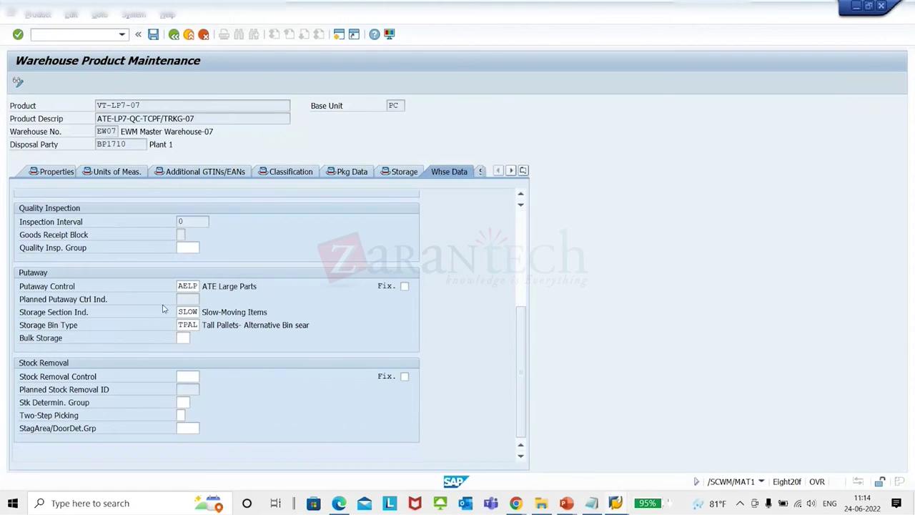
{"action": "left_click", "coordinate": [183, 337]}
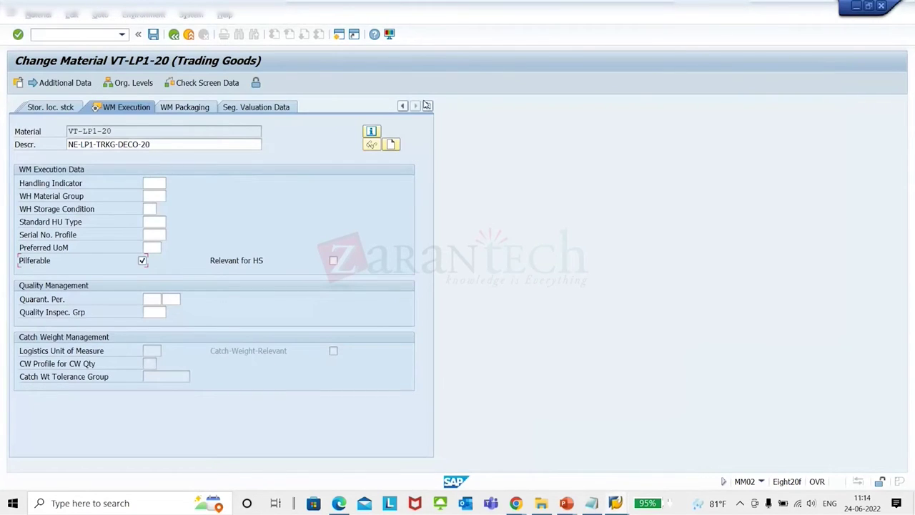
Step: Try to open the Warehouse Mgmt 1 view of material VT-LP1-20 for plant 1710 and warehouse E07
{"action": "left_click", "coordinate": [428, 105]}
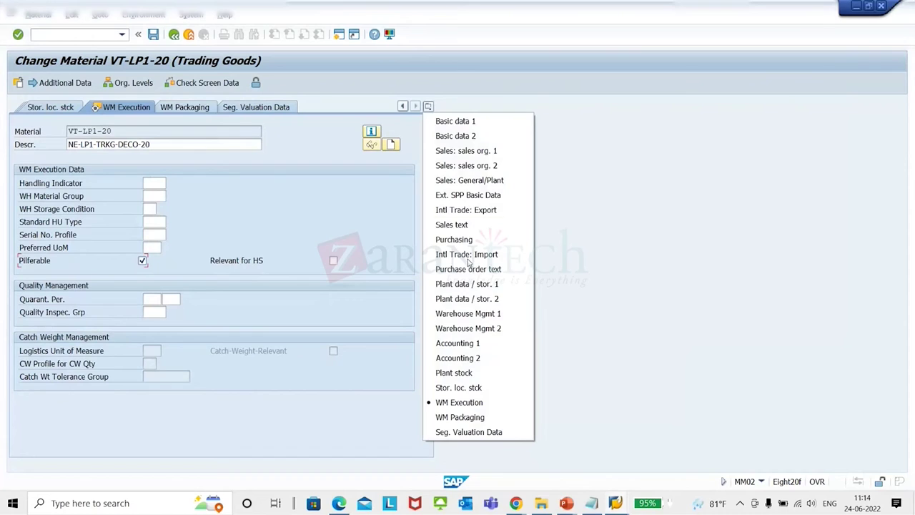
{"action": "left_click", "coordinate": [469, 313]}
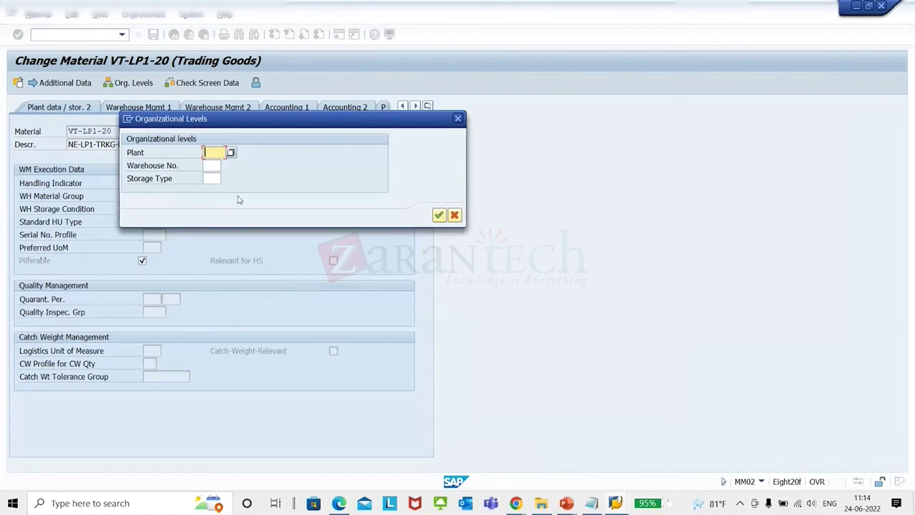
{"action": "type", "text": "1710"}
{"action": "key", "text": "Tab"}
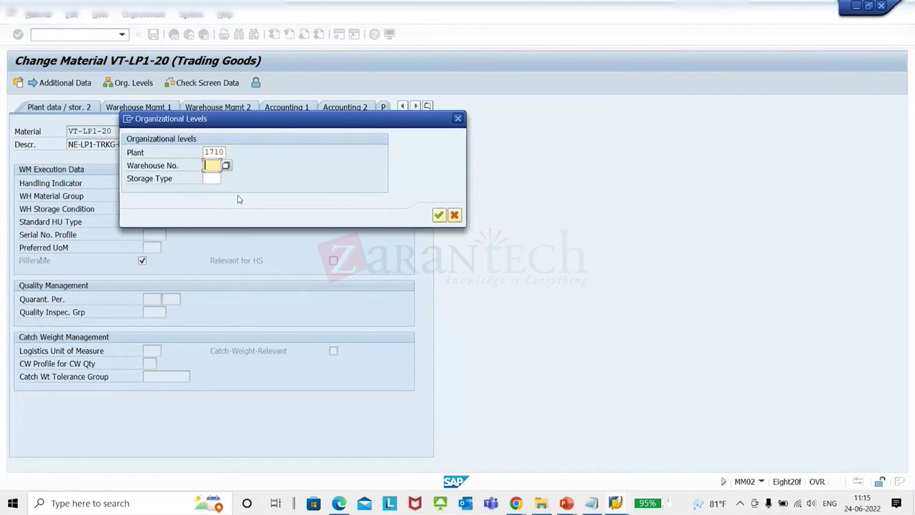
{"action": "type", "text": "e07"}
{"action": "key", "text": "Return"}
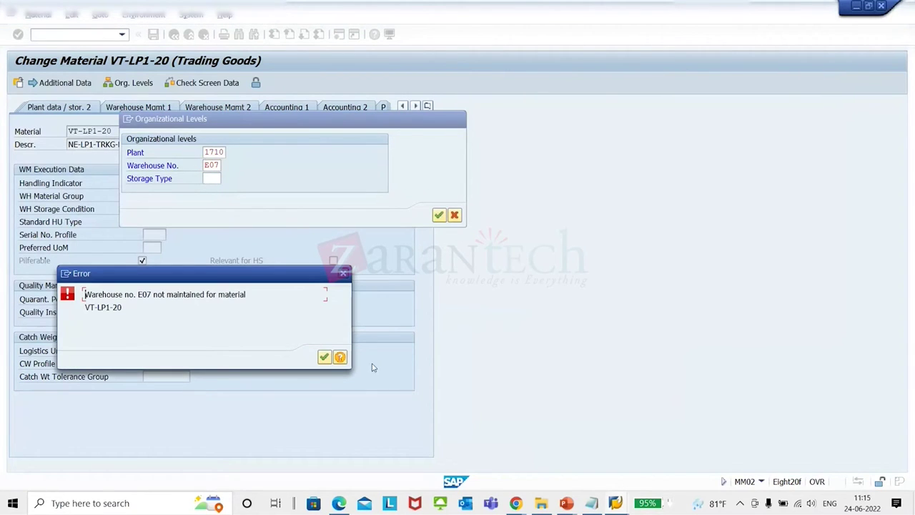
{"action": "left_click", "coordinate": [324, 357]}
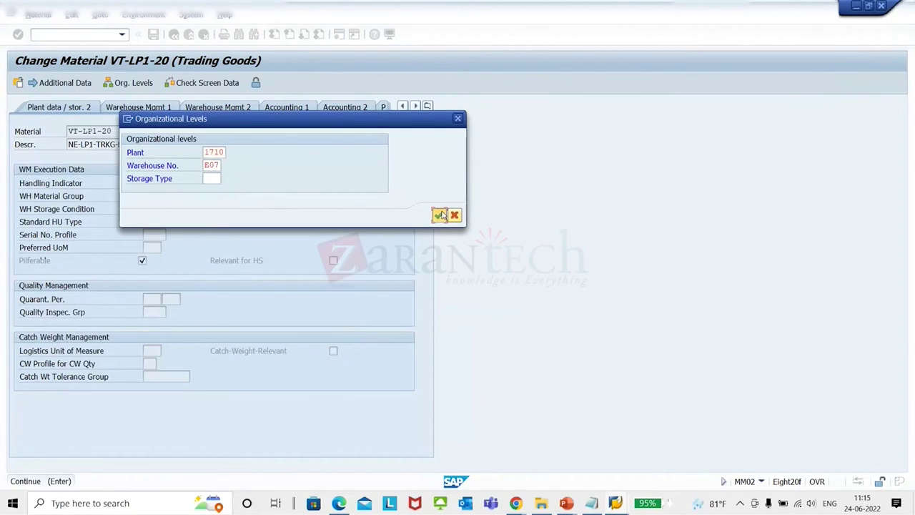
{"action": "left_click", "coordinate": [440, 215]}
{"action": "left_click", "coordinate": [326, 358]}
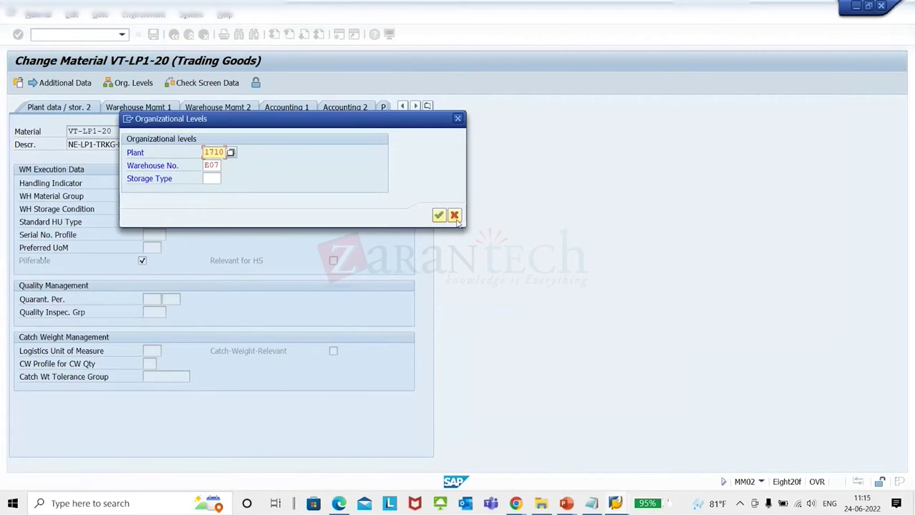
{"action": "left_click", "coordinate": [454, 215]}
Step: Start transaction MM01 and enter material VT-LP1-20, keeping its existing material type
{"action": "type", "text": "/nmm01"}
{"action": "key", "text": "Return"}
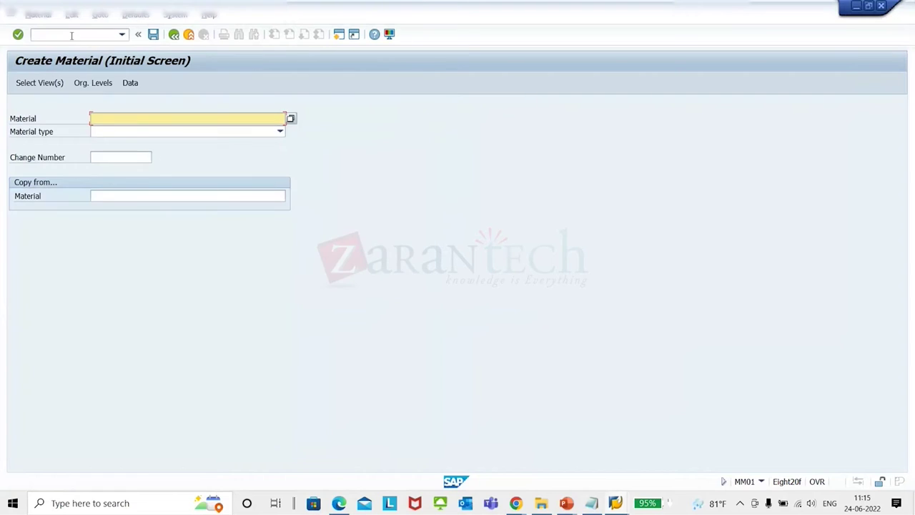
{"action": "type", "text": "v"}
{"action": "left_click", "coordinate": [135, 130]}
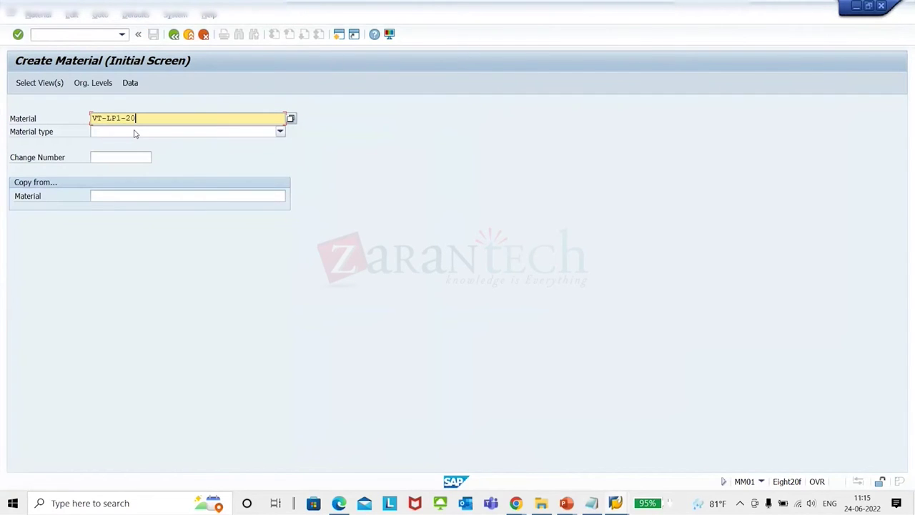
{"action": "key", "text": "Return"}
{"action": "key", "text": "Return"}
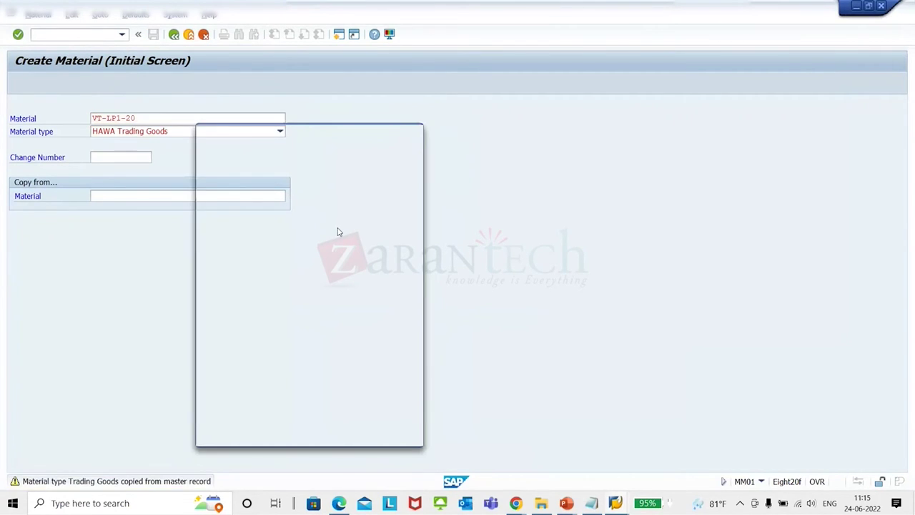
Step: Select the Warehouse Management 1 view and open it for plant 1710 and warehouse number E07
{"action": "scroll", "coordinate": [390, 322], "scroll_direction": "down", "scroll_amount": 5}
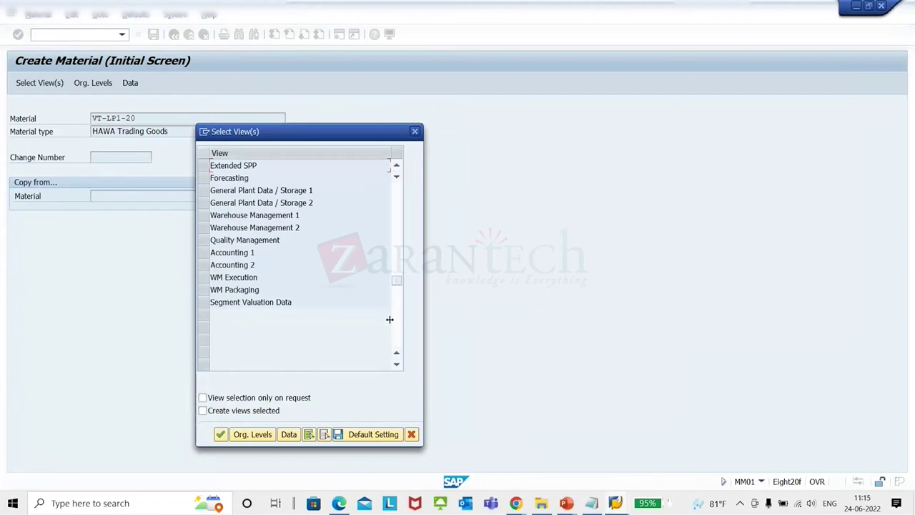
{"action": "left_click", "coordinate": [204, 215]}
{"action": "left_click", "coordinate": [220, 434]}
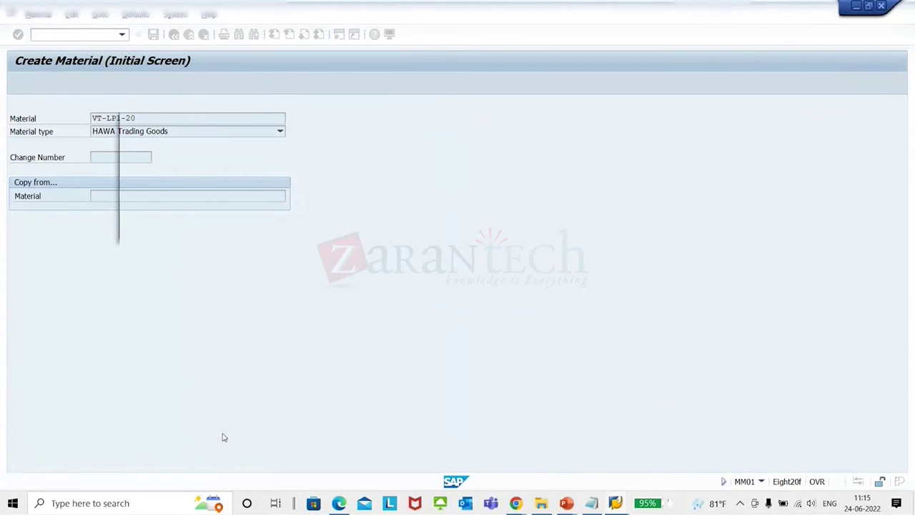
{"action": "type", "text": "1710"}
{"action": "key", "text": "Tab"}
{"action": "type", "text": "e"}
{"action": "left_click", "coordinate": [220, 179]}
{"action": "left_click", "coordinate": [310, 228]}
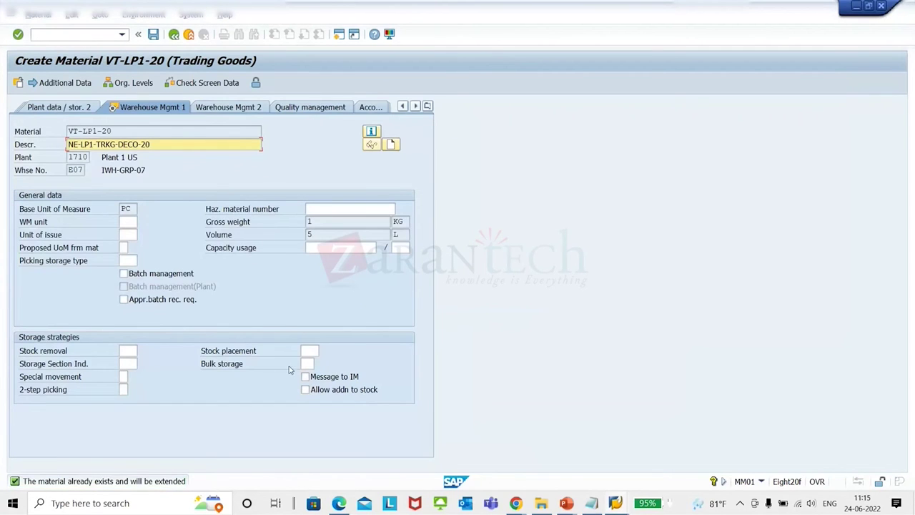
Step: Compare the material's stock placement and stock removal fields with the warehouse product's putaway control and stock removal control
{"action": "left_click", "coordinate": [307, 351]}
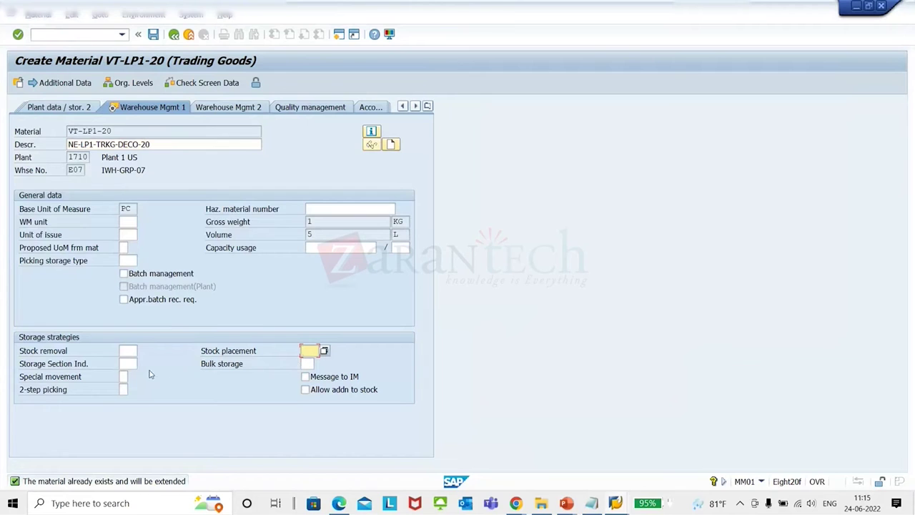
{"action": "left_click", "coordinate": [122, 351]}
{"action": "key", "text": "alt+Tab"}
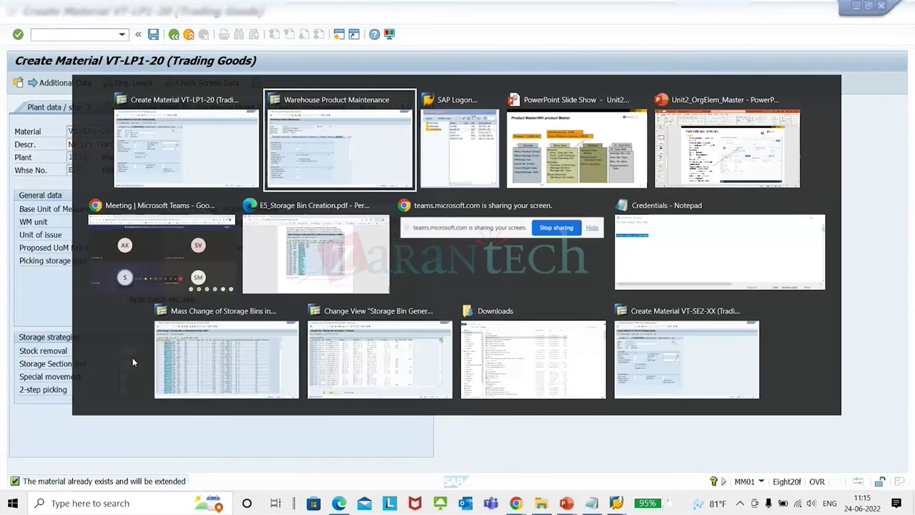
{"action": "left_click_drag", "start_coordinate": [179, 286], "coordinate": [213, 287]}
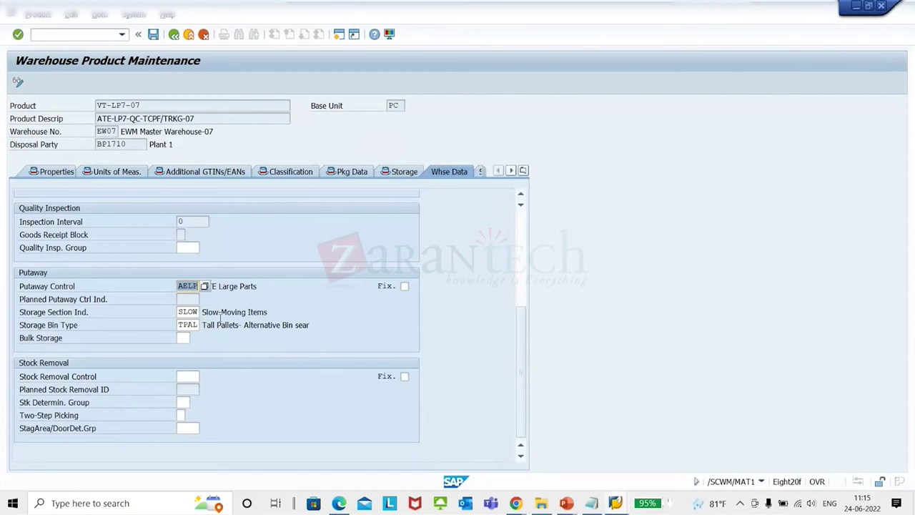
{"action": "key", "text": "alt+Tab"}
{"action": "left_click", "coordinate": [308, 350]}
{"action": "left_click", "coordinate": [128, 351]}
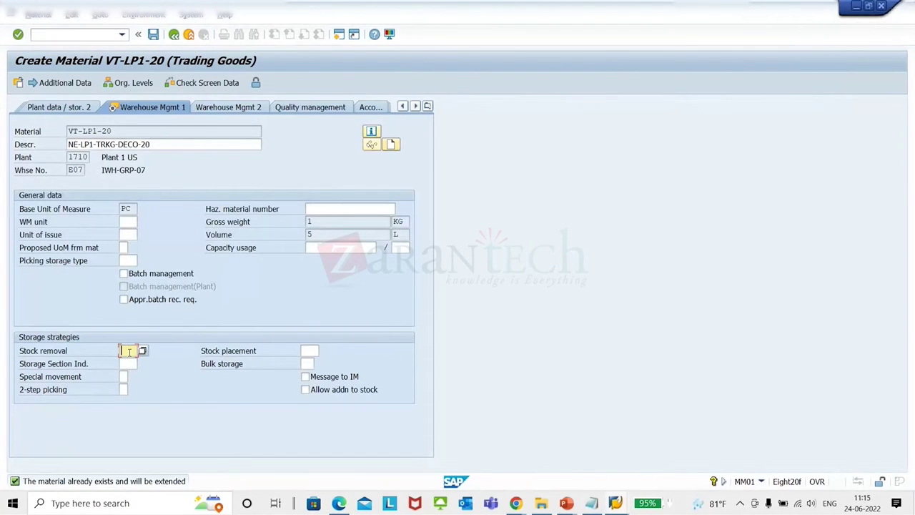
{"action": "key", "text": "alt+Tab"}
{"action": "left_click", "coordinate": [192, 377]}
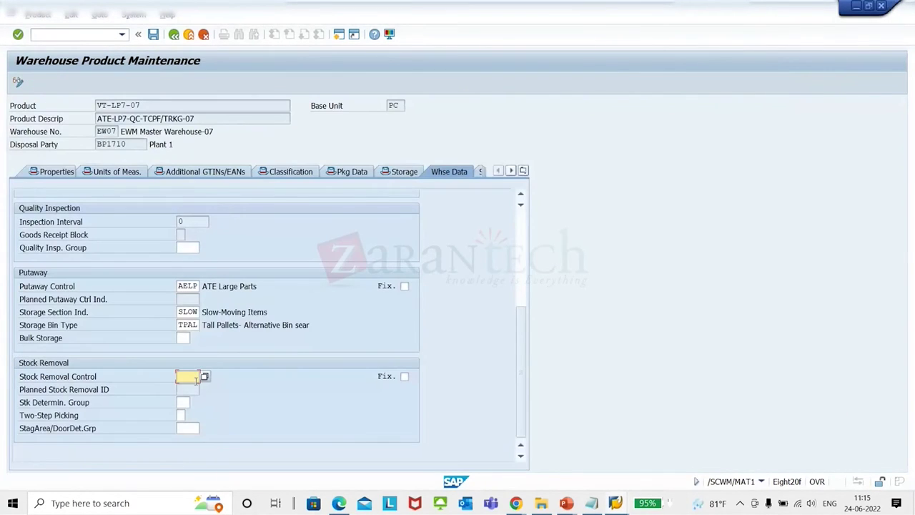
Step: Compare the storage section, bulk storage and two-step picking fields between the material master and the warehouse product
{"action": "left_click", "coordinate": [185, 311]}
{"action": "left_click", "coordinate": [189, 324]}
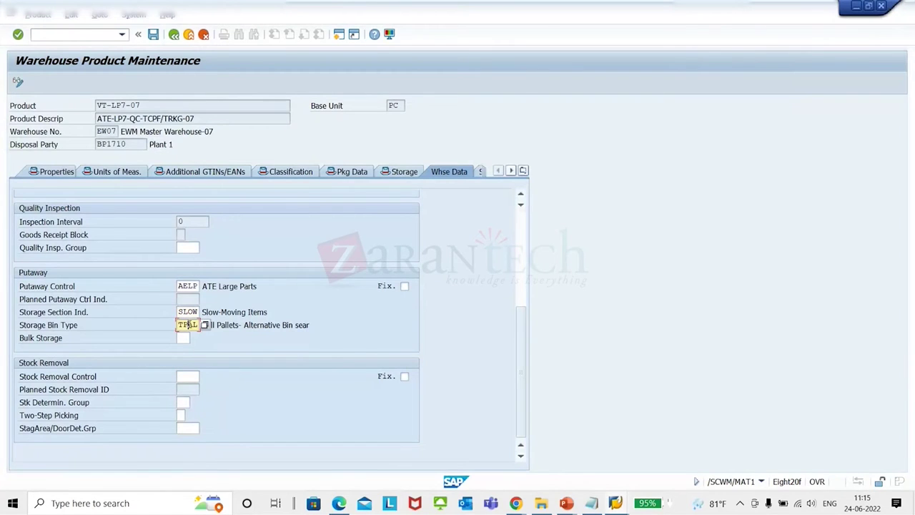
{"action": "key", "text": "alt+Tab"}
{"action": "left_click", "coordinate": [130, 364]}
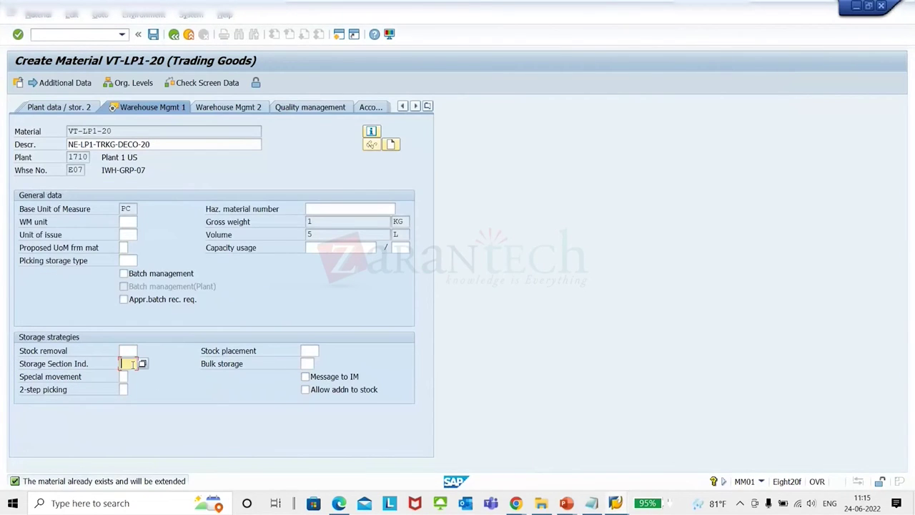
{"action": "left_click", "coordinate": [307, 364]}
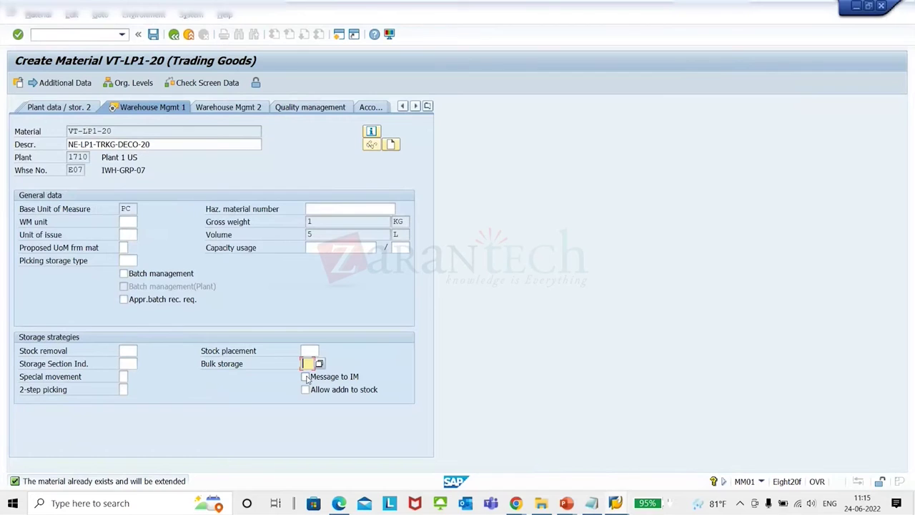
{"action": "left_click", "coordinate": [128, 389]}
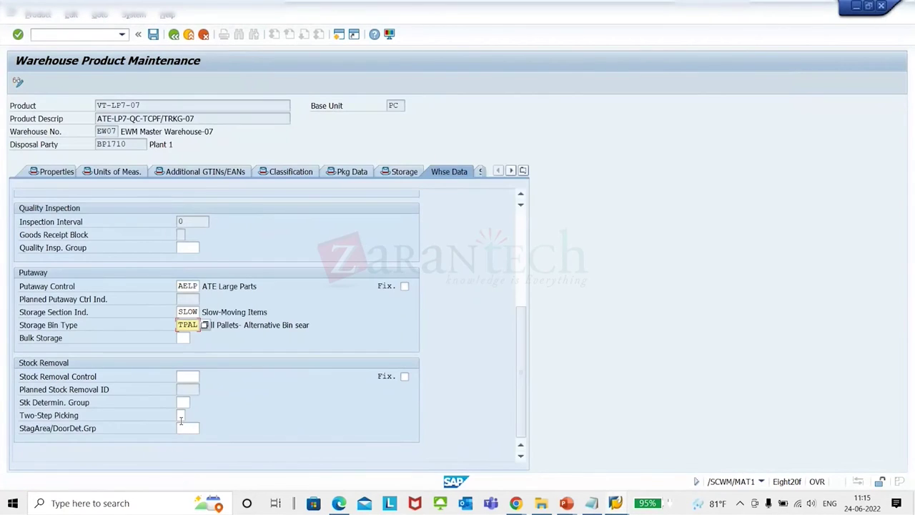
{"action": "left_click", "coordinate": [181, 416]}
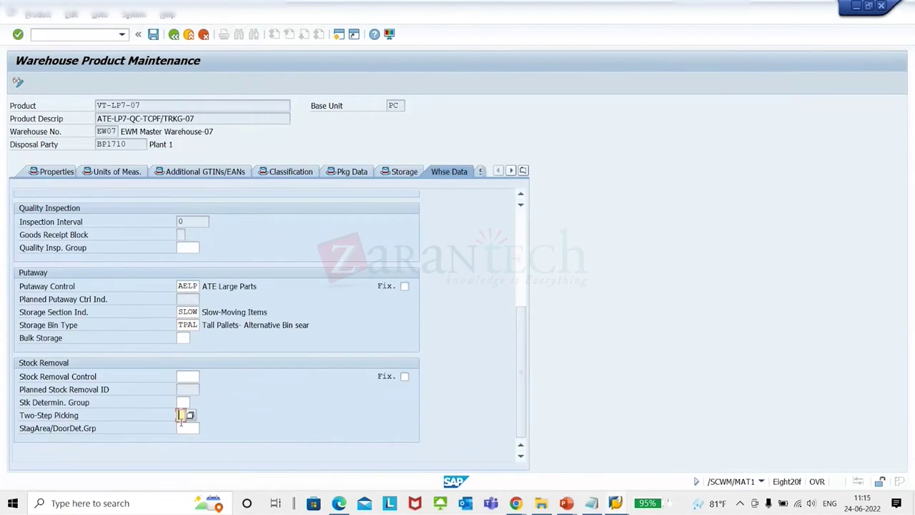
{"action": "left_click", "coordinate": [182, 338]}
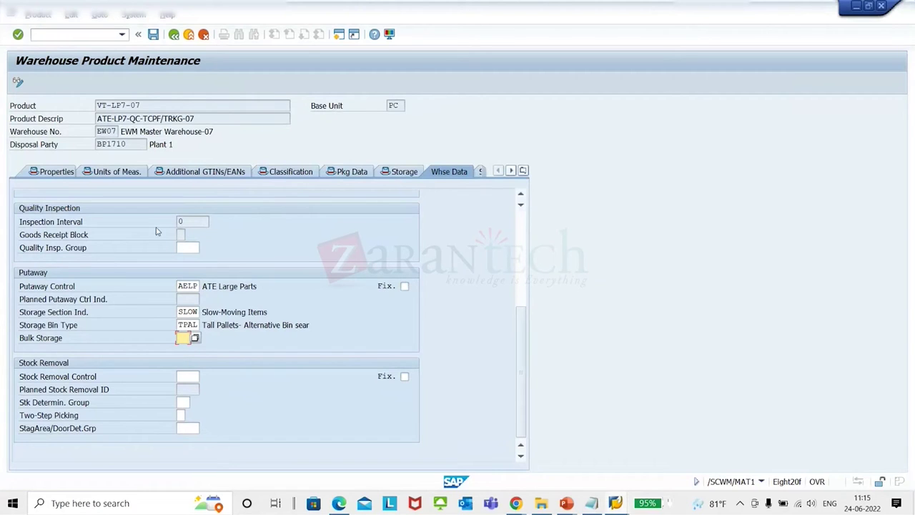
Step: Switch to the material's Warehouse Management 2 view and open the warehouse product's storage type data for comparison
{"action": "left_click", "coordinate": [522, 227]}
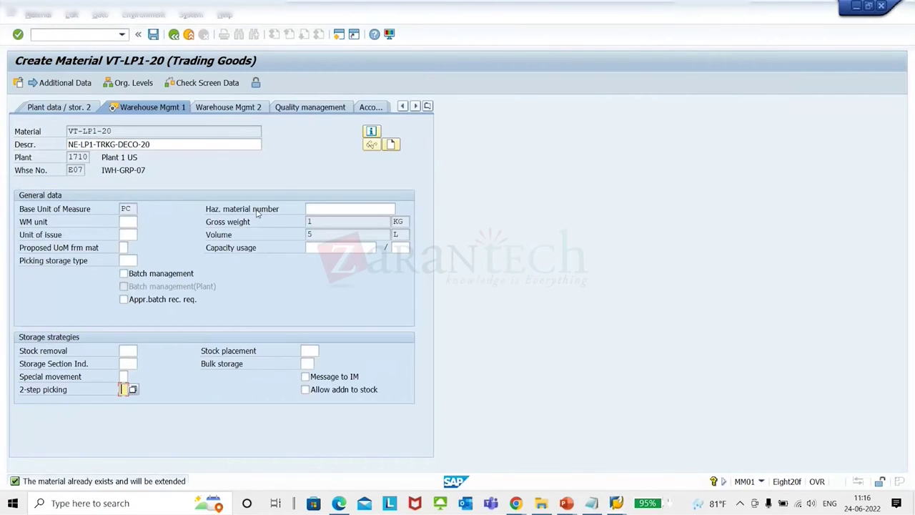
{"action": "left_click", "coordinate": [247, 107]}
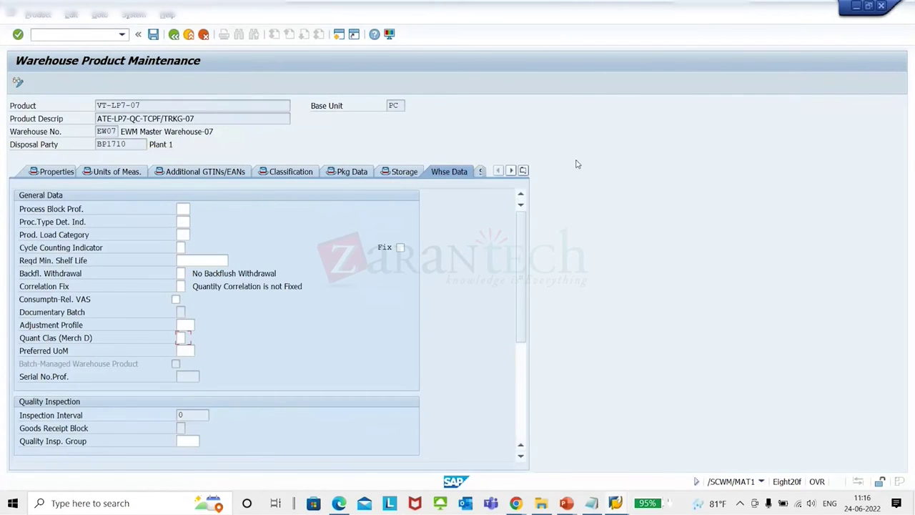
{"action": "left_click", "coordinate": [523, 172]}
{"action": "left_click", "coordinate": [554, 304]}
Step: Examine the minimum replenishment, minimum and maximum quantity fields for the Carton Pick Face storage type TCPF
{"action": "left_click", "coordinate": [330, 392]}
{"action": "left_click", "coordinate": [326, 413]}
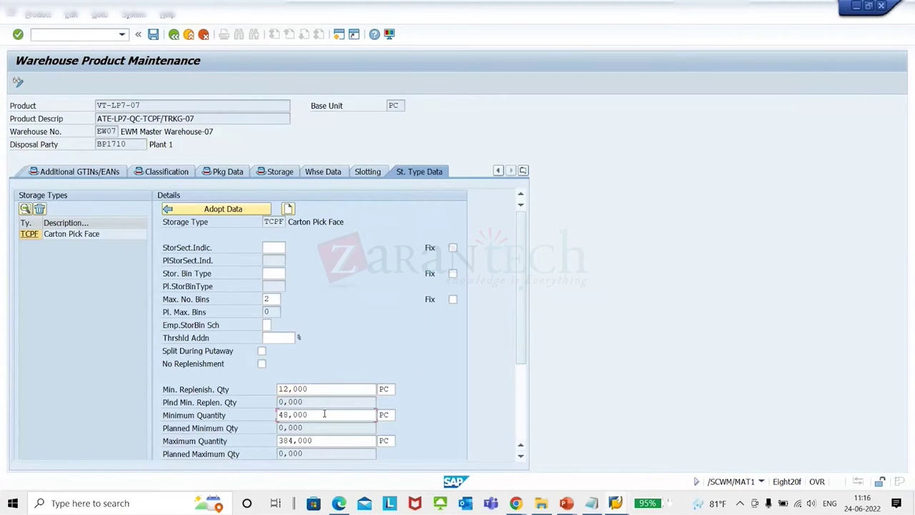
{"action": "left_click", "coordinate": [330, 442]}
{"action": "left_click", "coordinate": [327, 418]}
{"action": "left_click", "coordinate": [331, 442]}
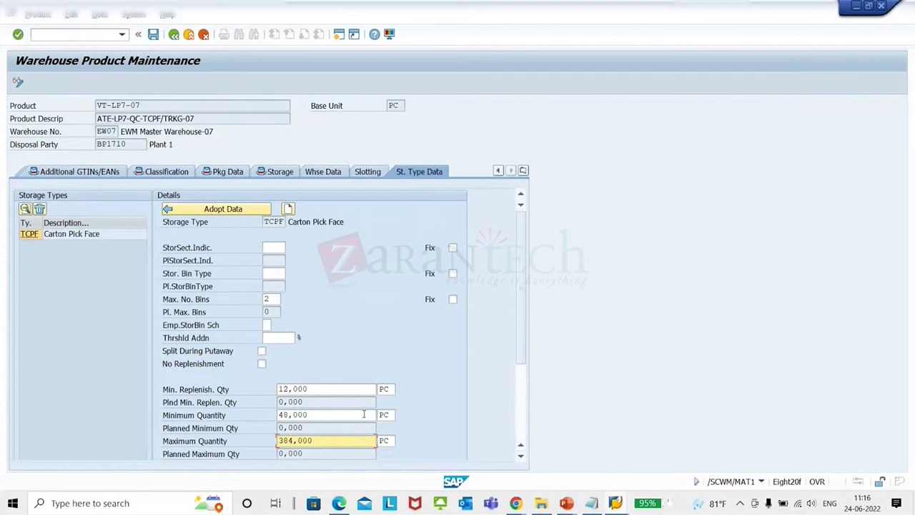
{"action": "left_click_drag", "start_coordinate": [364, 414], "coordinate": [6, 430]}
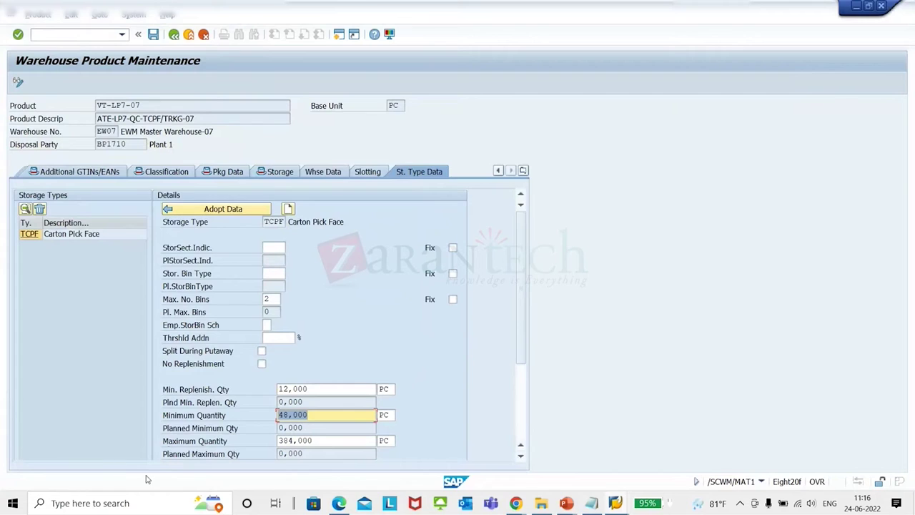
{"action": "left_click_drag", "start_coordinate": [350, 441], "coordinate": [50, 472]}
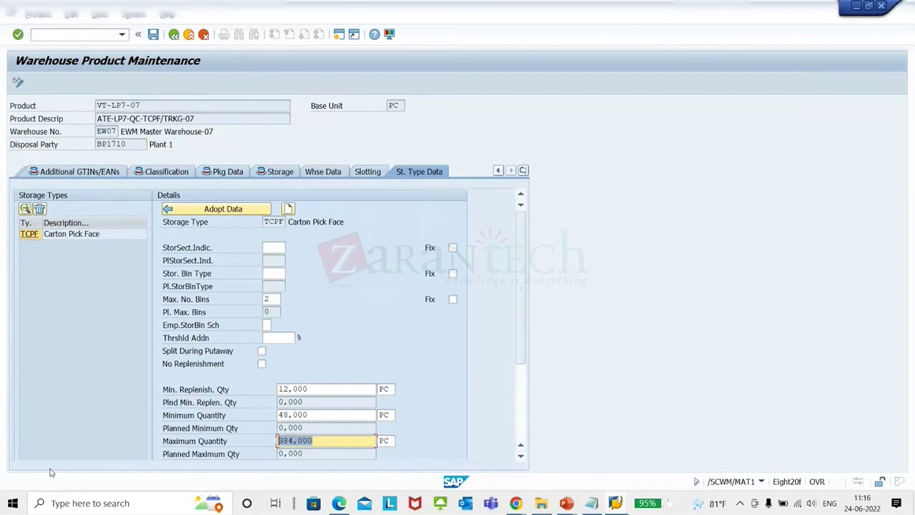
{"action": "left_click", "coordinate": [337, 441]}
{"action": "left_click_drag", "start_coordinate": [337, 441], "coordinate": [2, 469]}
{"action": "left_click_drag", "start_coordinate": [348, 417], "coordinate": [106, 407]}
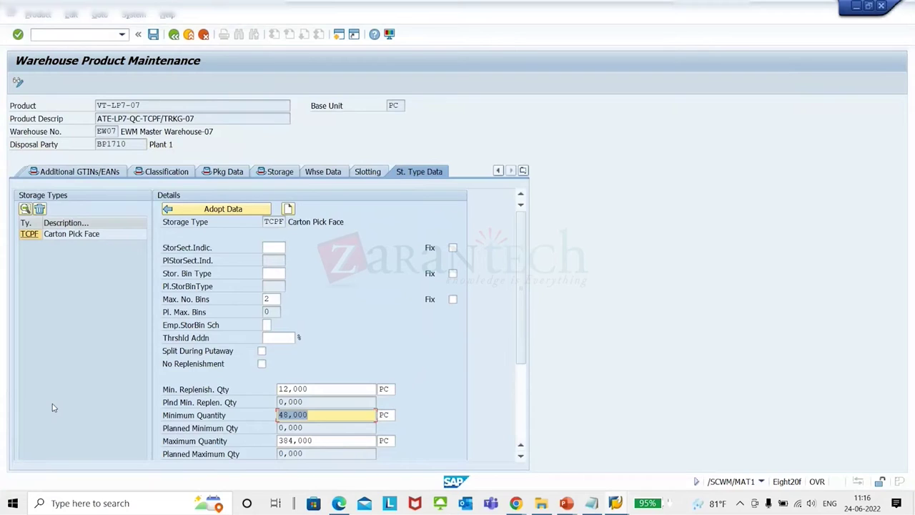
{"action": "left_click", "coordinate": [325, 389]}
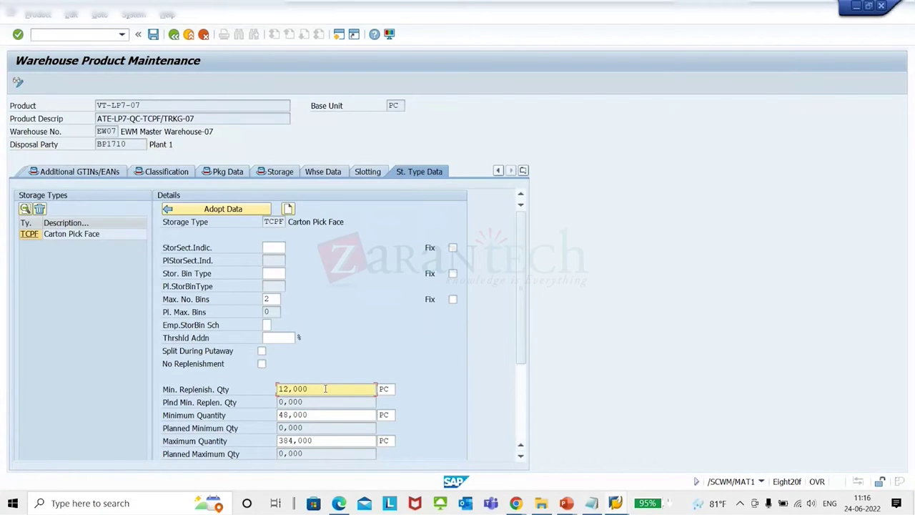
{"action": "left_click_drag", "start_coordinate": [325, 389], "coordinate": [2, 422]}
Step: Review the maximum number of bins for storage type TCPF alongside the product's general warehouse data
{"action": "scroll", "coordinate": [412, 315], "scroll_direction": "down", "scroll_amount": 1}
{"action": "left_click", "coordinate": [276, 299]}
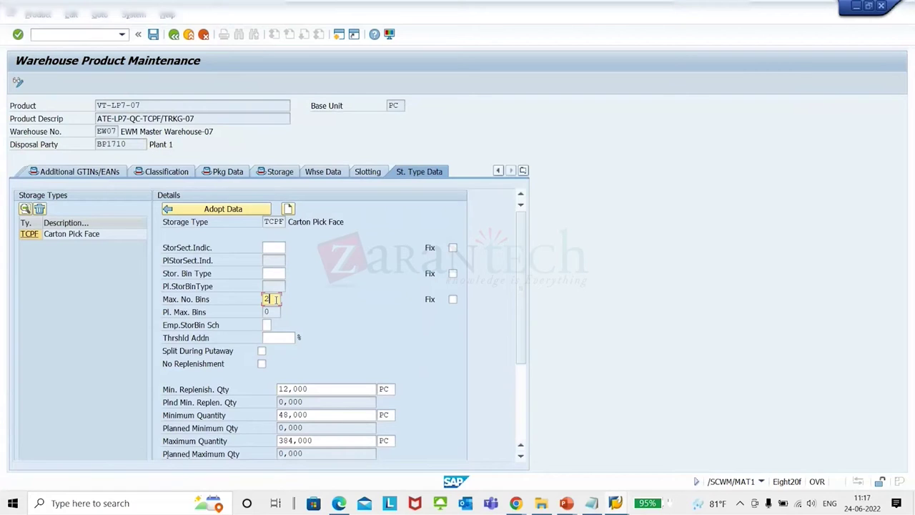
{"action": "double_click", "coordinate": [270, 299]}
{"action": "left_click", "coordinate": [319, 175]}
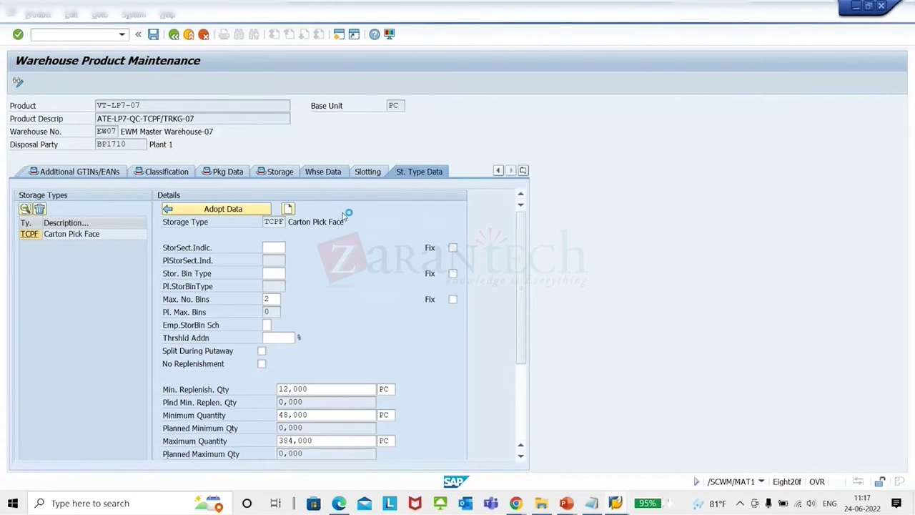
{"action": "left_click", "coordinate": [427, 173]}
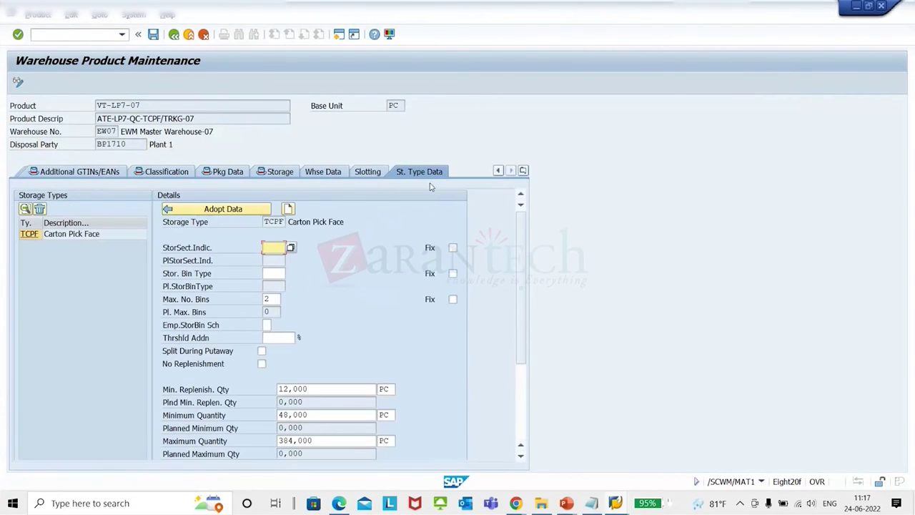
Step: Examine the product's slotting data, covering demand quantity, sales order items, recommended storage quantity and slotting status
{"action": "left_click", "coordinate": [379, 172]}
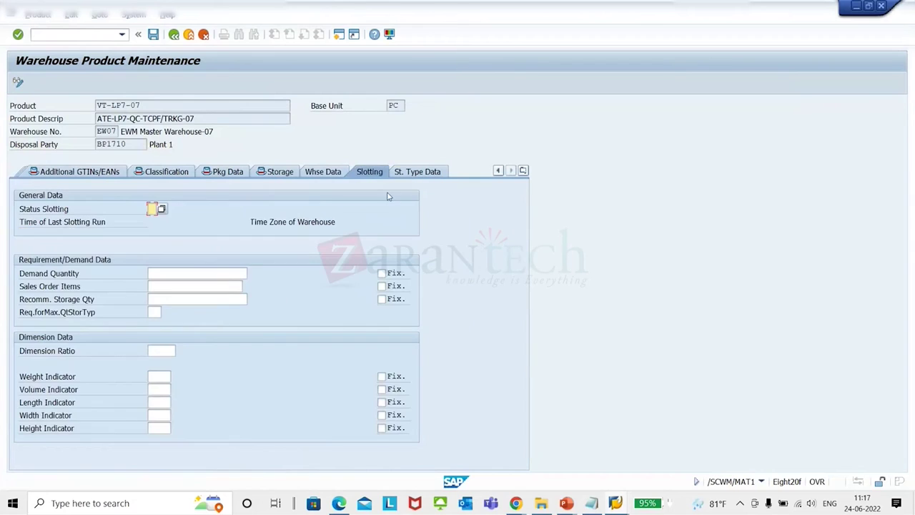
{"action": "left_click", "coordinate": [188, 273]}
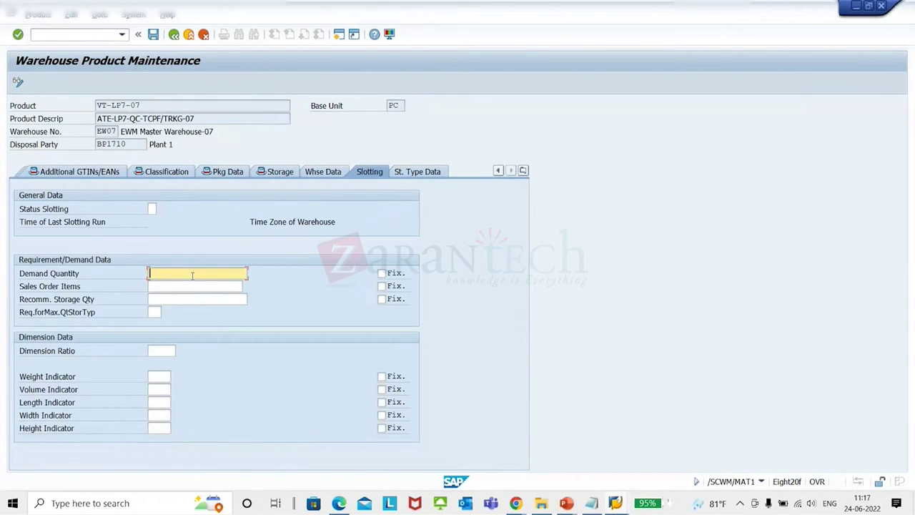
{"action": "left_click", "coordinate": [199, 285]}
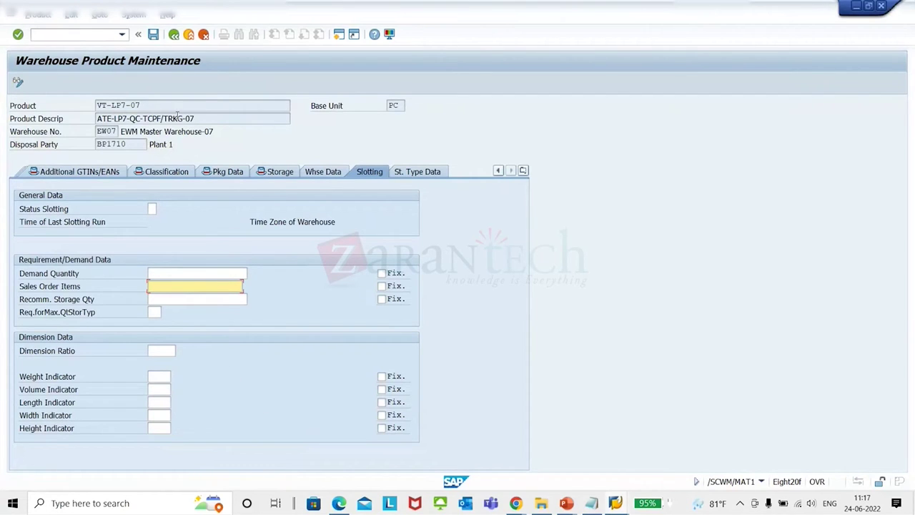
{"action": "left_click", "coordinate": [188, 299]}
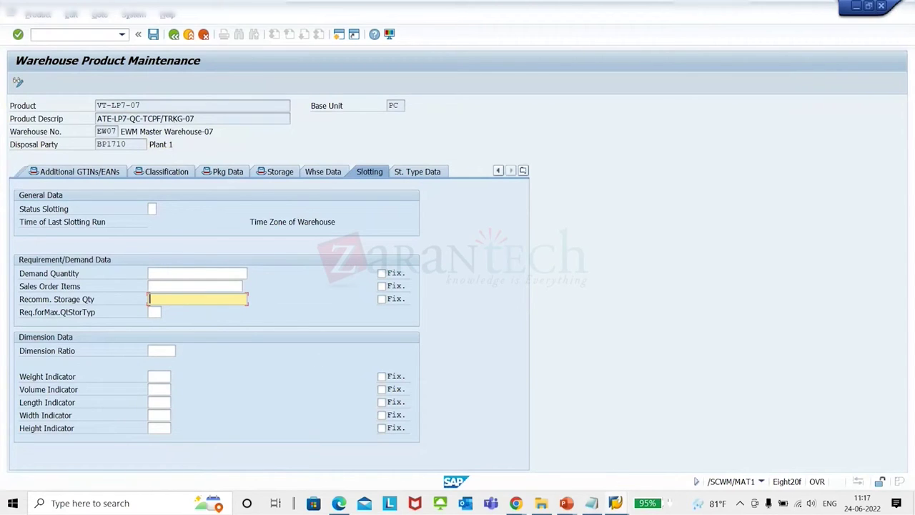
{"action": "left_click", "coordinate": [152, 209]}
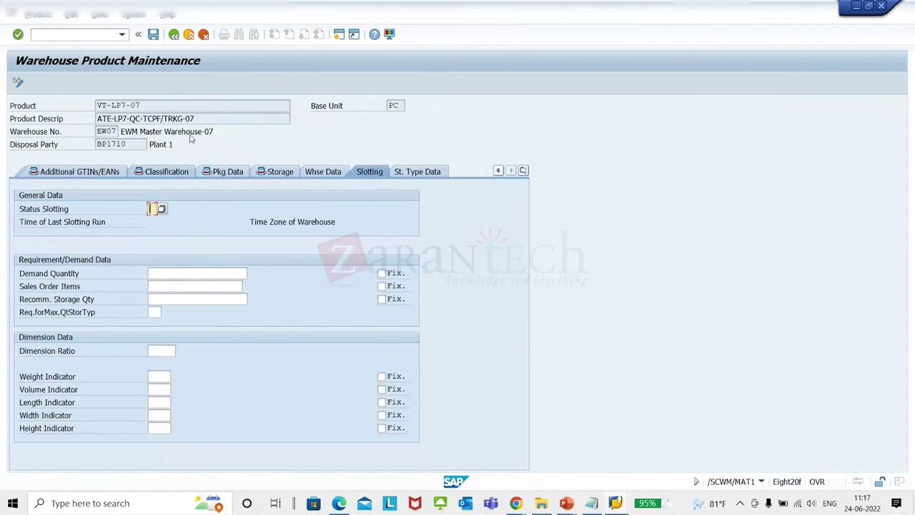
Step: Leave product VT-LP7-07 and start the warehouse management monitor with transaction /n/scwm/mon
{"action": "left_click", "coordinate": [173, 34]}
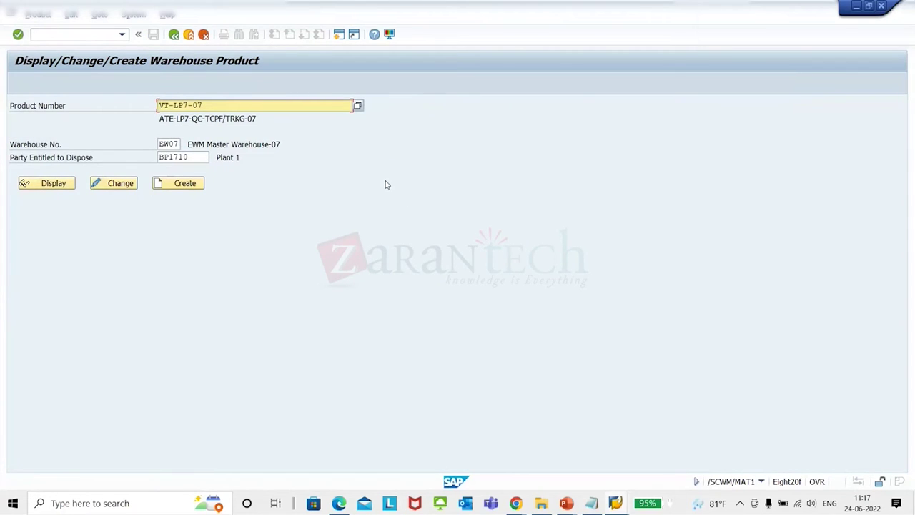
{"action": "key", "text": "alt+Tab"}
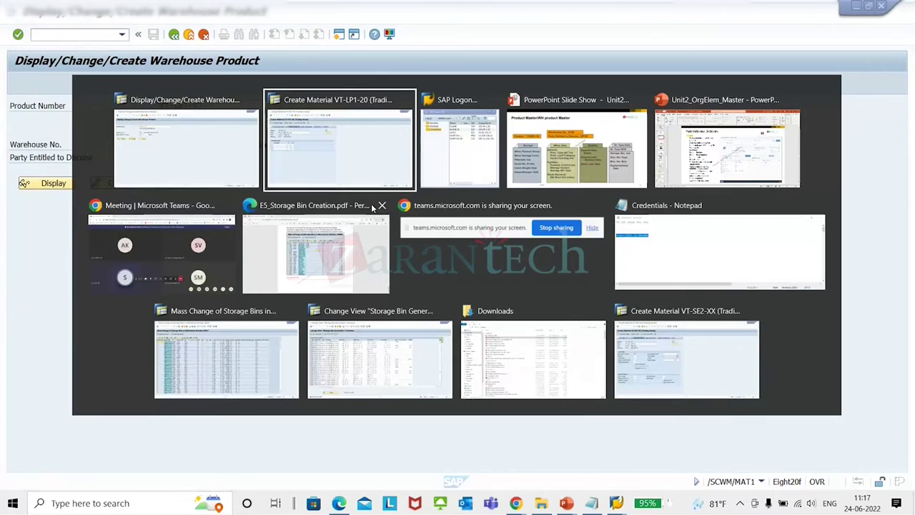
{"action": "key", "text": "alt+Tab"}
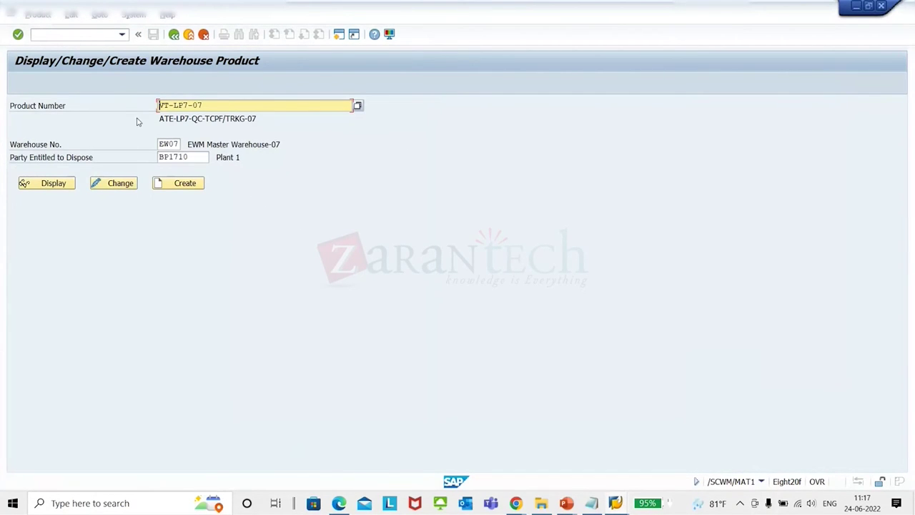
{"action": "left_click", "coordinate": [102, 34]}
{"action": "type", "text": "/n/scwm/mon"}
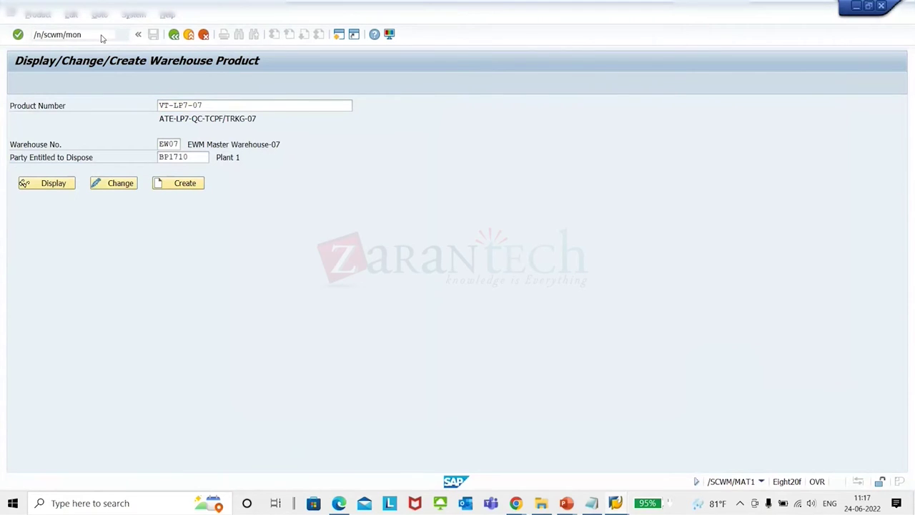
{"action": "key", "text": "Return"}
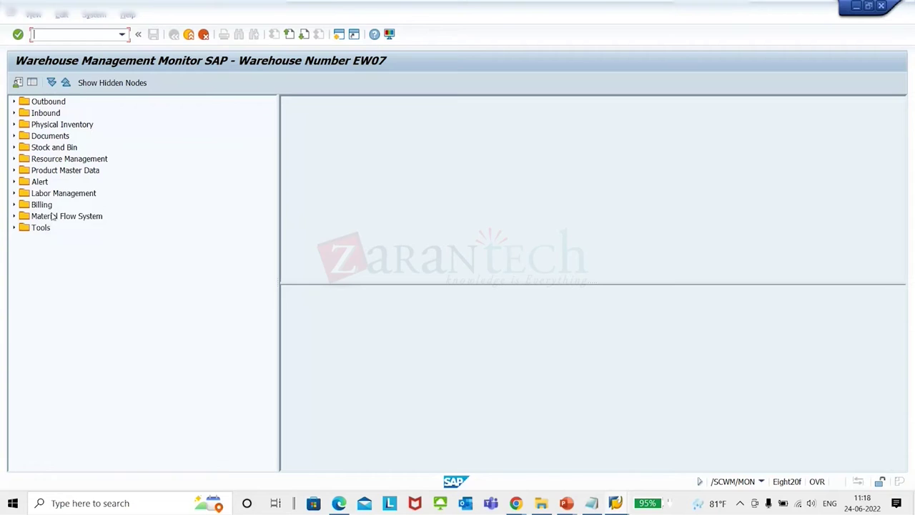
Step: Expand Product Master Data and Warehouse Attribute in the monitor, and select the Storage Type Attribute node
{"action": "left_click", "coordinate": [14, 170]}
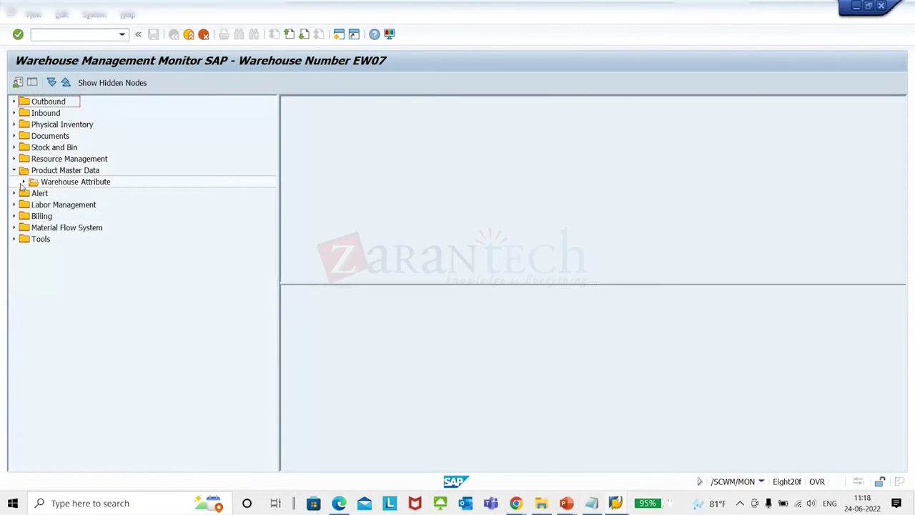
{"action": "left_click", "coordinate": [23, 182]}
{"action": "left_click", "coordinate": [72, 184]}
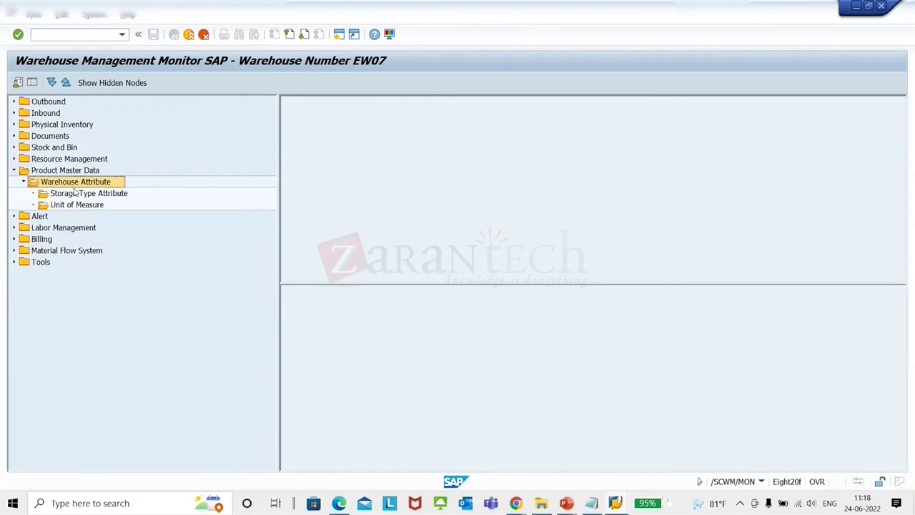
{"action": "left_click", "coordinate": [93, 195]}
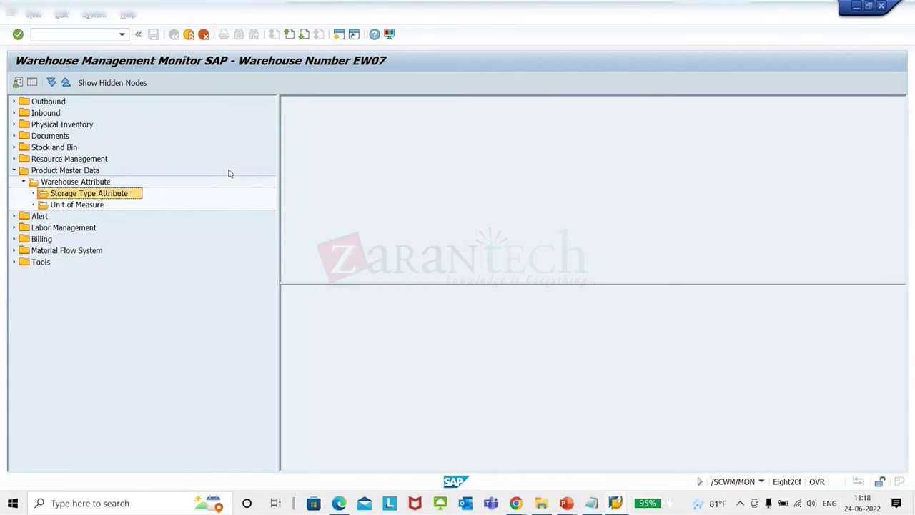
{"action": "key", "text": "alt+Tab"}
{"action": "key", "text": "alt+Tab"}
{"action": "key", "text": "alt+Tab"}
{"action": "key", "text": "alt+Tab"}
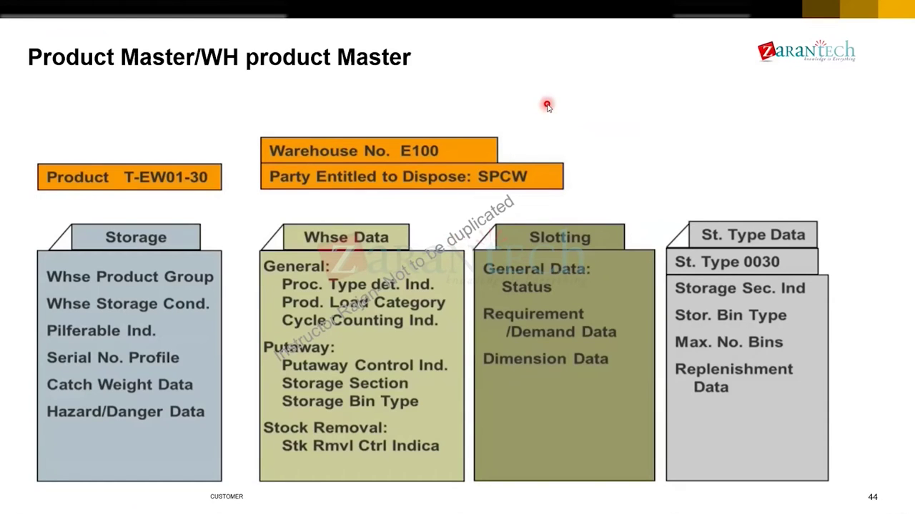
{"action": "key", "text": "Left"}
{"action": "key", "text": "Left"}
{"action": "key", "text": "Left"}
{"action": "key", "text": "Left"}
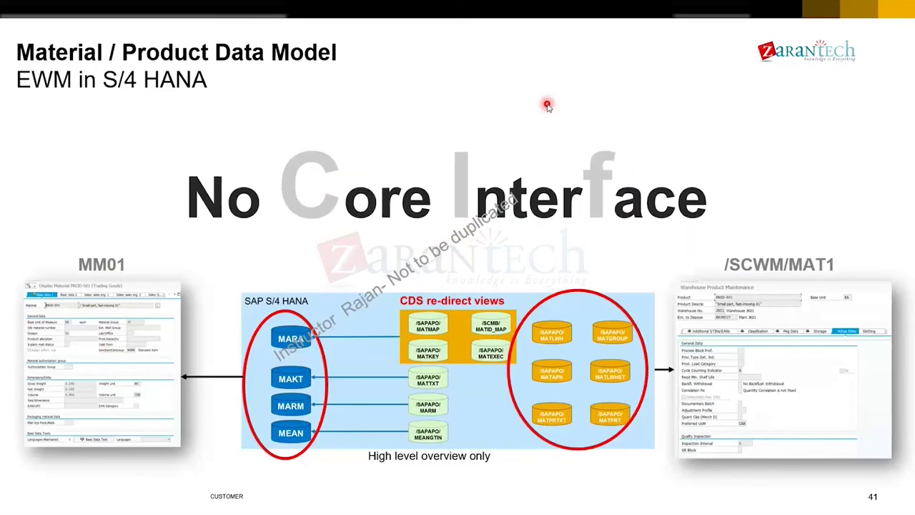
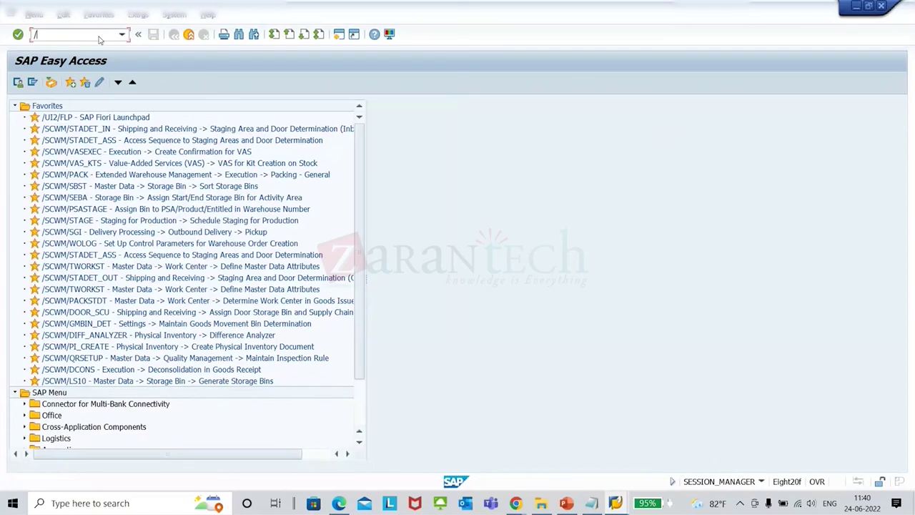
Step: Start SPRO, display the SAP Reference IMG and expand SCM Extended Warehouse Management down to Extended Warehouse Management
{"action": "key", "text": "Return"}
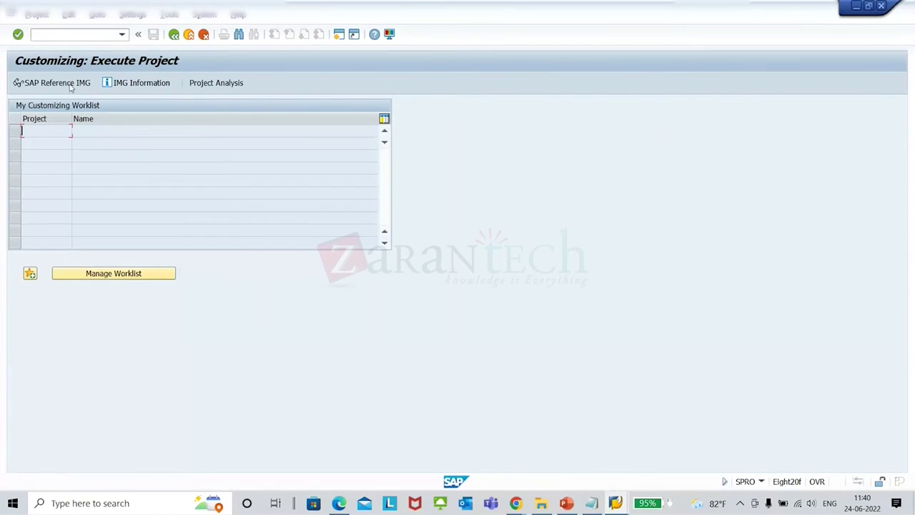
{"action": "left_click", "coordinate": [71, 86]}
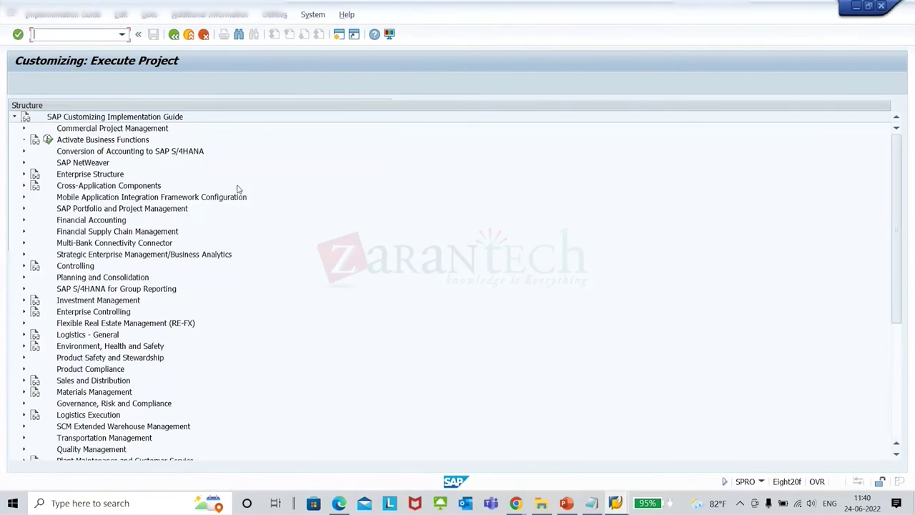
{"action": "scroll", "coordinate": [167, 322], "scroll_direction": "down", "scroll_amount": 2}
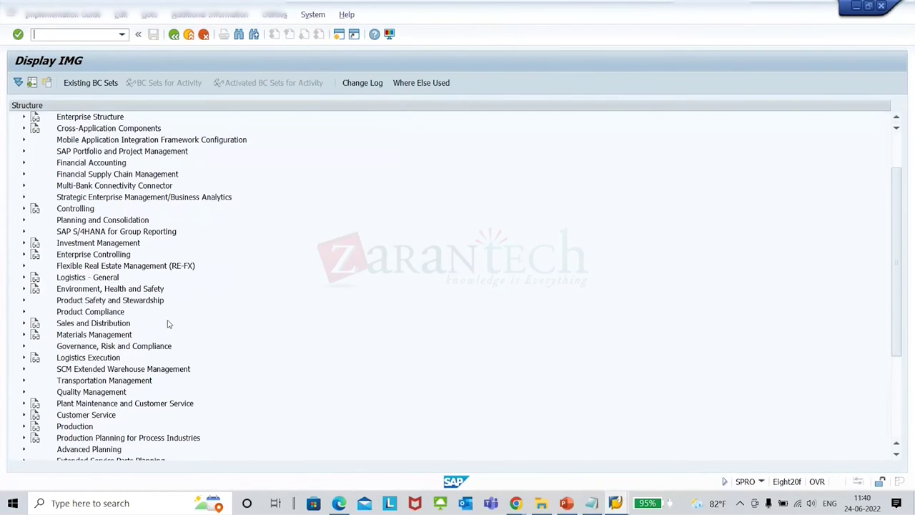
{"action": "left_click", "coordinate": [24, 369]}
{"action": "left_click", "coordinate": [32, 380]}
{"action": "scroll", "coordinate": [206, 260], "scroll_direction": "down", "scroll_amount": 5}
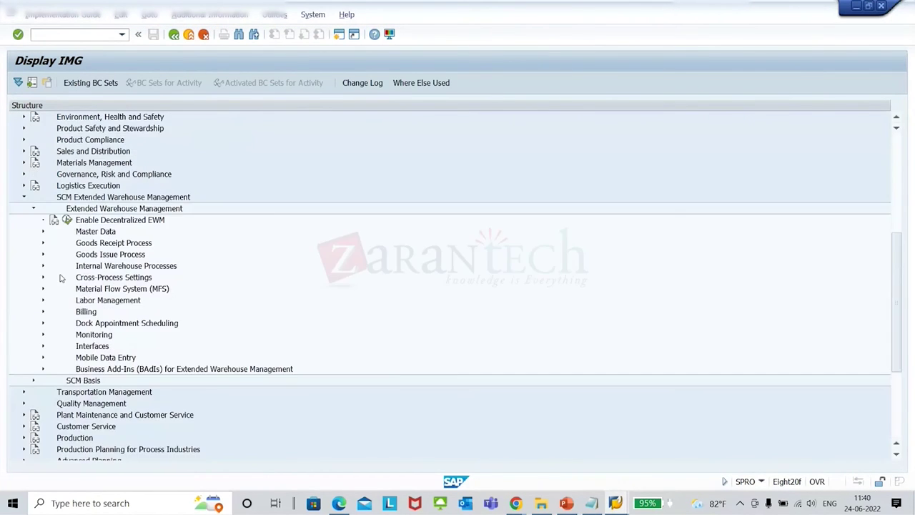
Step: Expand Master Data and Activity Areas in the IMG, and open the Define Activity Area customizing activity
{"action": "left_click", "coordinate": [42, 232]}
{"action": "scroll", "coordinate": [141, 315], "scroll_direction": "down", "scroll_amount": 2}
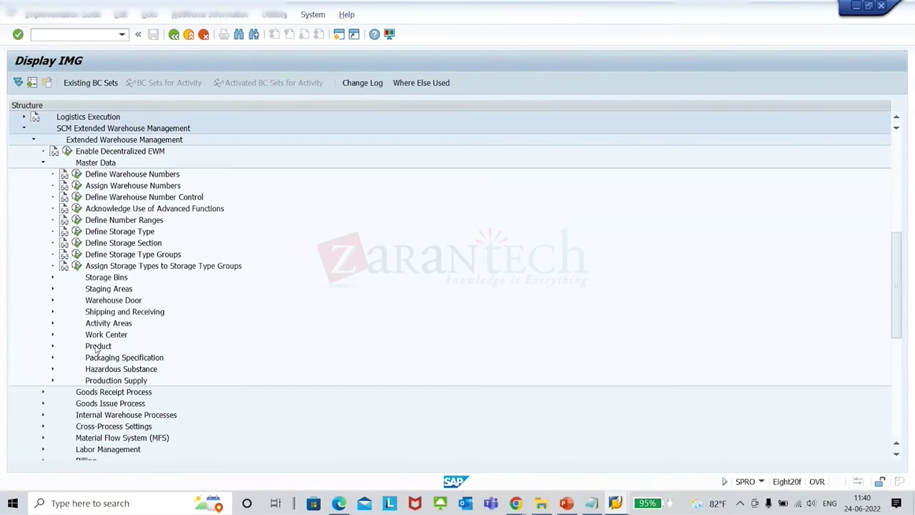
{"action": "left_click", "coordinate": [56, 324]}
{"action": "left_click", "coordinate": [87, 346]}
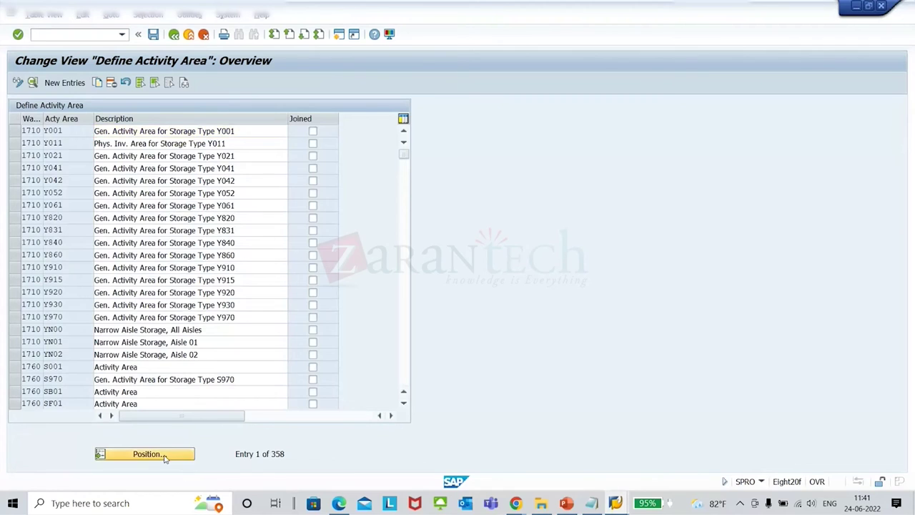
Step: Position the activity area table at the TCPF entry for warehouse EW17
{"action": "left_click", "coordinate": [164, 455]}
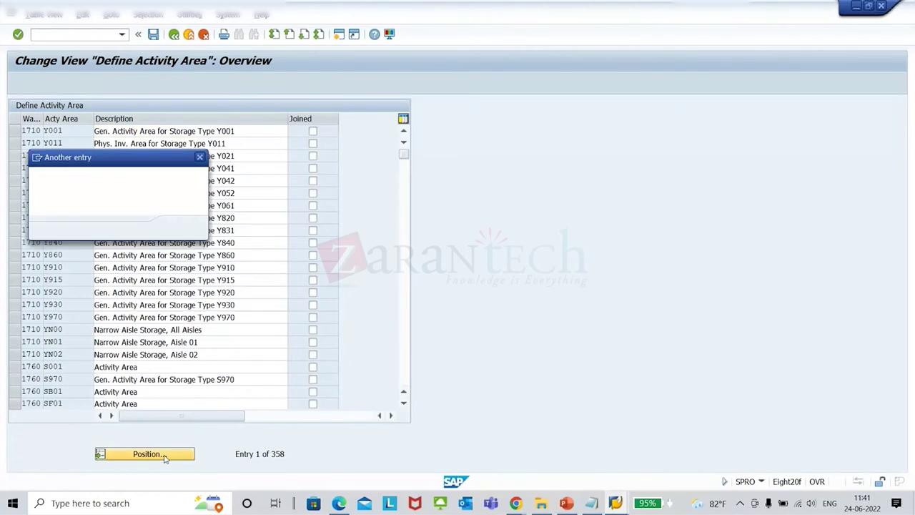
{"action": "type", "text": "Y831"}
{"action": "key", "text": "Return"}
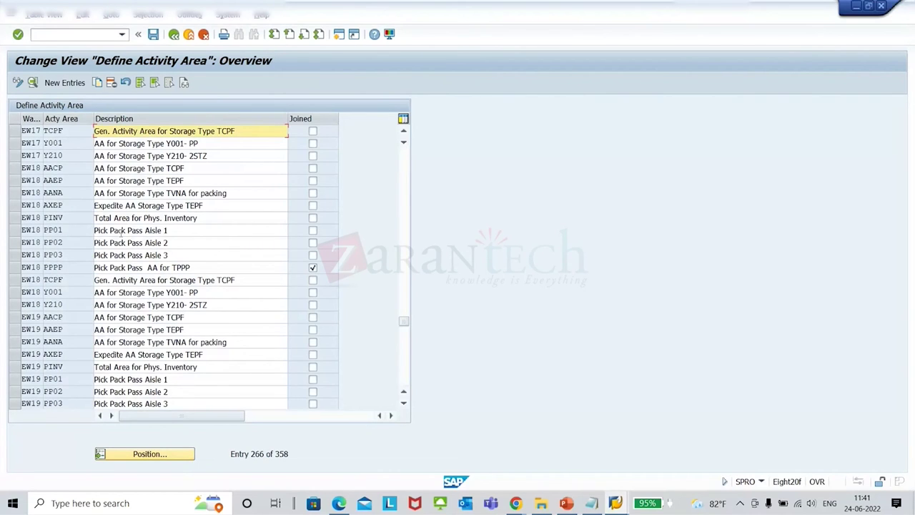
Step: Position the activity area table at the entries for warehouse EW07
{"action": "left_click", "coordinate": [172, 455]}
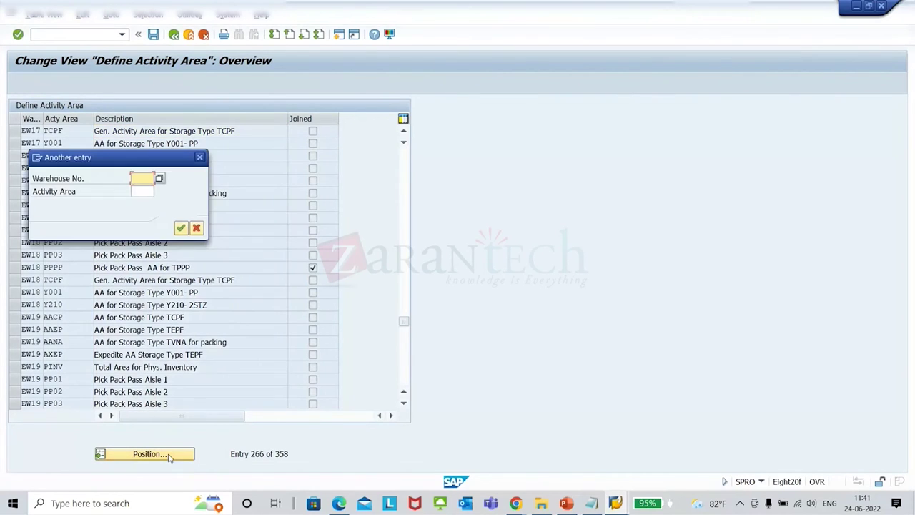
{"action": "type", "text": "ew07"}
{"action": "key", "text": "Return"}
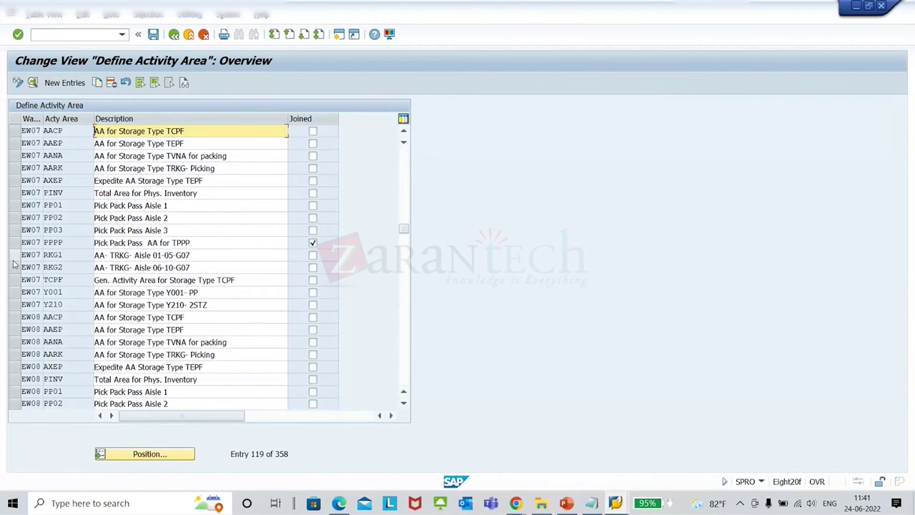
Step: Copy activity areas RKG1 and RKG2 of warehouse EW07 and AARK of EW08 to warehouse EW17
{"action": "left_click_drag", "start_coordinate": [14, 255], "coordinate": [15, 267]}
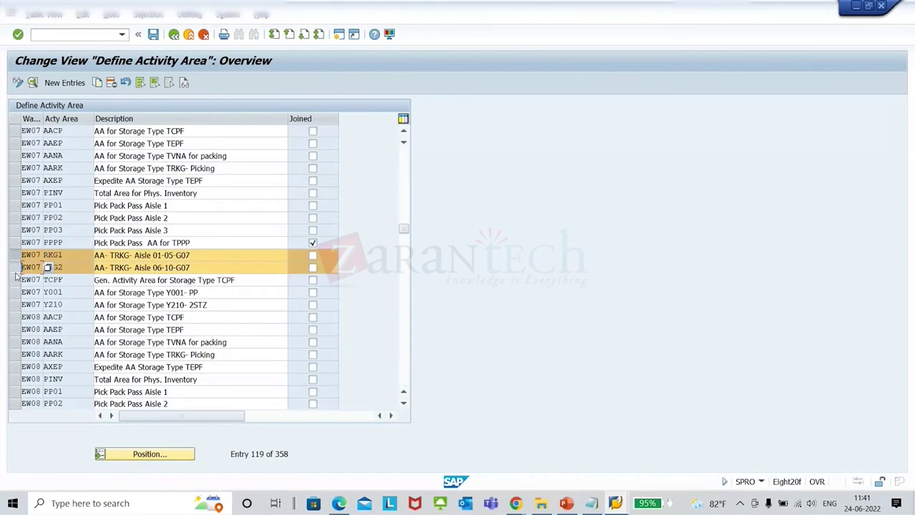
{"action": "left_click", "coordinate": [17, 354], "text": "ctrl"}
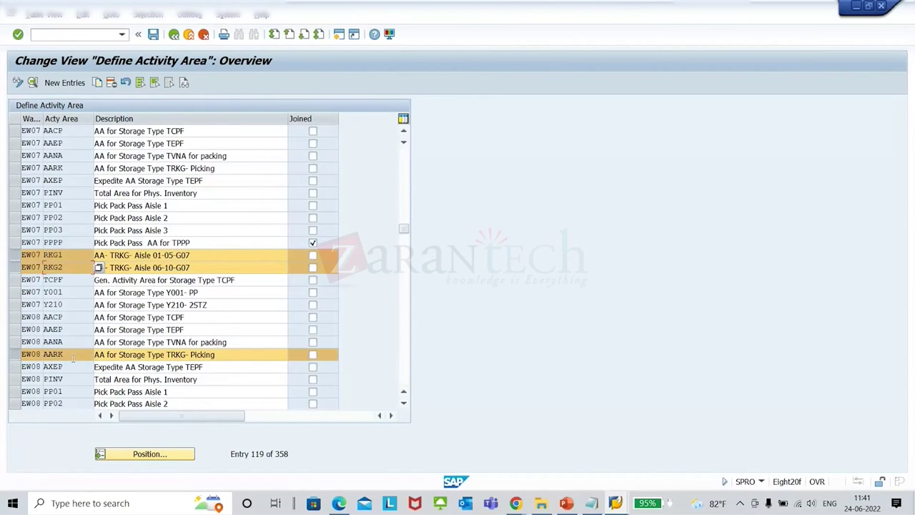
{"action": "left_click", "coordinate": [97, 82]}
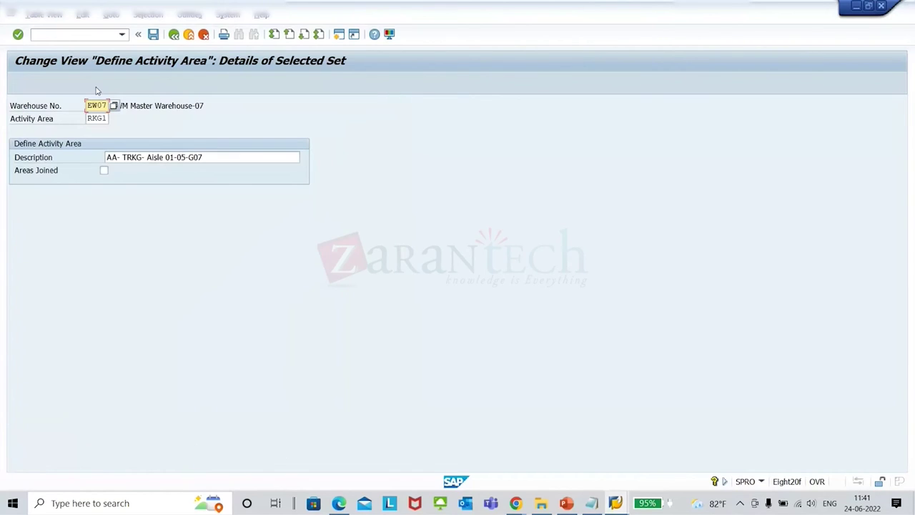
{"action": "key", "text": "Return"}
{"action": "type", "text": "EW1"}
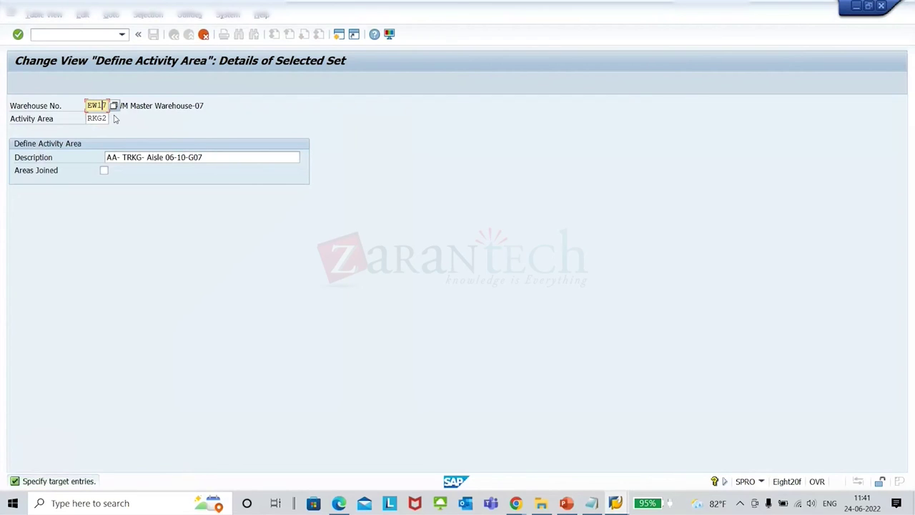
{"action": "key", "text": "Return"}
{"action": "key", "text": "shift+Left"}
{"action": "key", "text": "shift+Left"}
{"action": "key", "text": "shift+Left"}
{"action": "key", "text": "shift+Left"}
{"action": "type", "text": "EW17"}
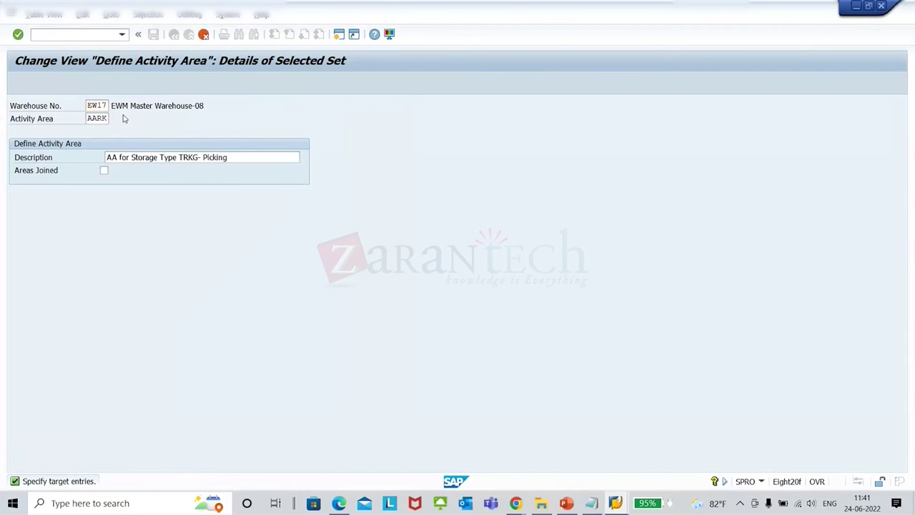
{"action": "key", "text": "Return"}
Step: Change the G07 suffix in the copied RKG1 and RKG2 descriptions to G17, and save the new activity areas
{"action": "left_click", "coordinate": [214, 144]}
{"action": "left_click", "coordinate": [205, 156]}
{"action": "left_click", "coordinate": [200, 148]}
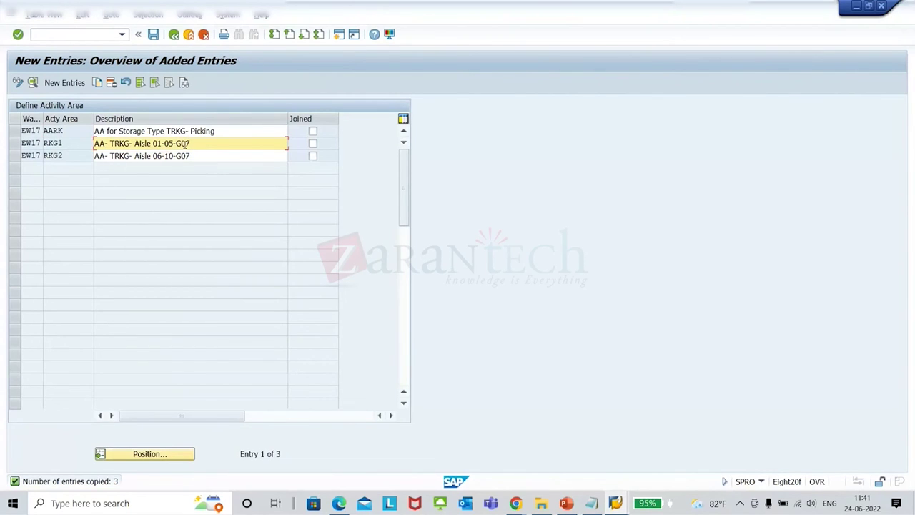
{"action": "left_click", "coordinate": [179, 143]}
{"action": "type", "text": "1"}
{"action": "left_click", "coordinate": [180, 156]}
{"action": "type", "text": "1"}
{"action": "left_click", "coordinate": [153, 33]}
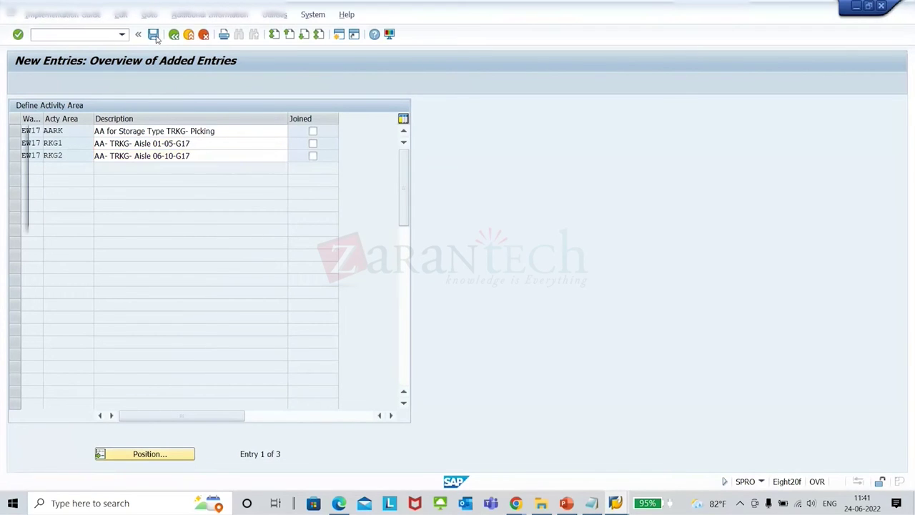
{"action": "left_click", "coordinate": [205, 216]}
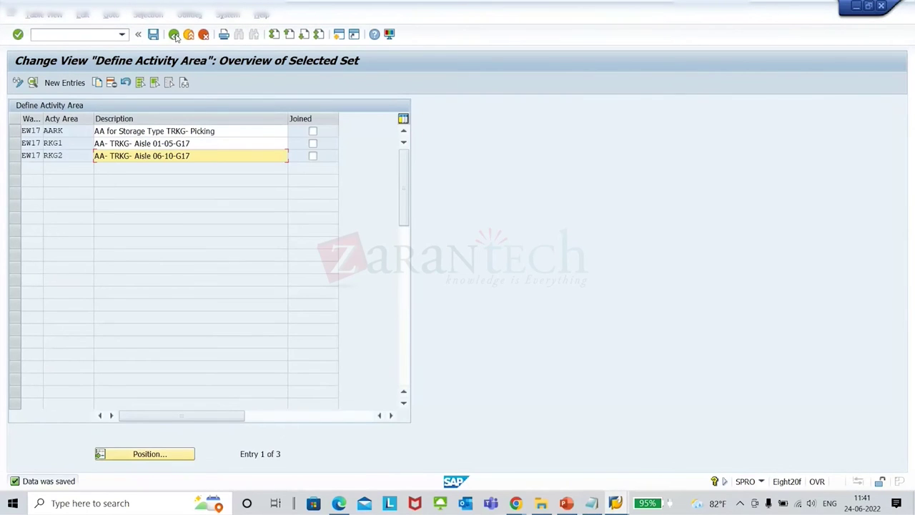
Step: Return to the IMG and open the Assign Storage Bins to Activity Areas customizing activity
{"action": "left_click", "coordinate": [175, 35]}
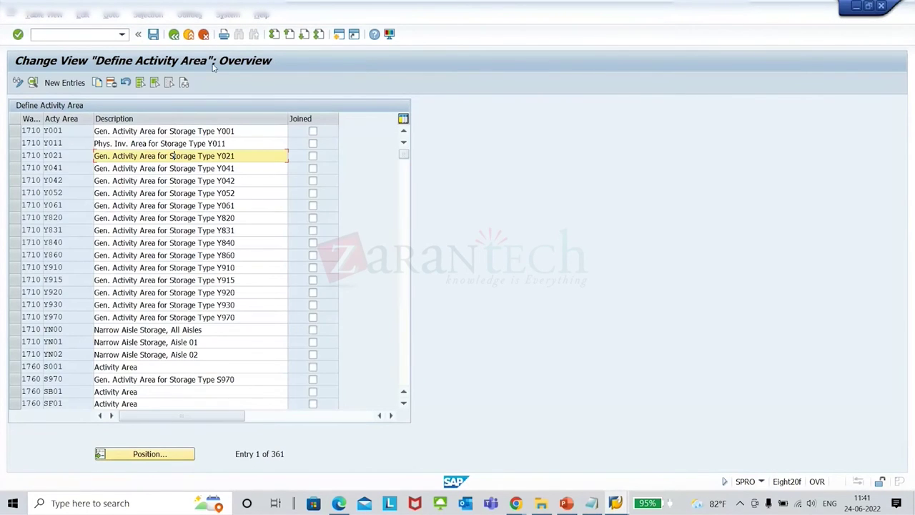
{"action": "left_click", "coordinate": [174, 34]}
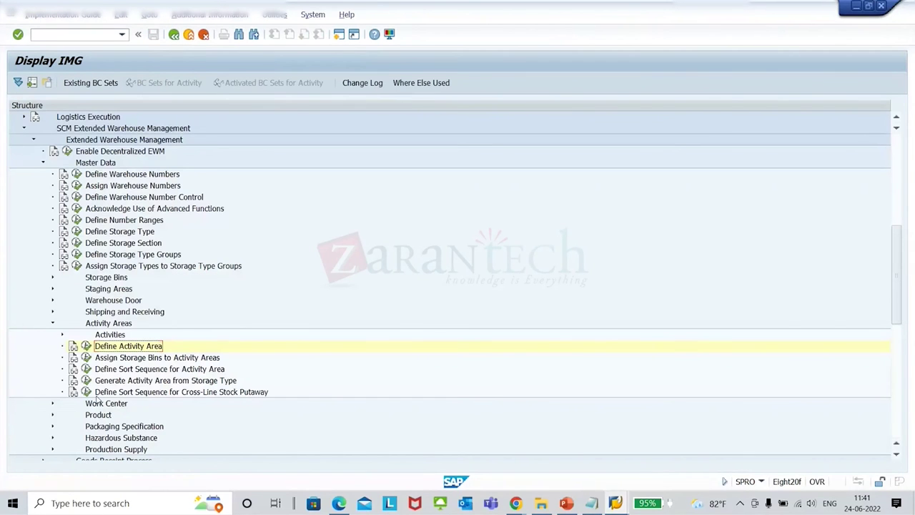
{"action": "left_click", "coordinate": [85, 345]}
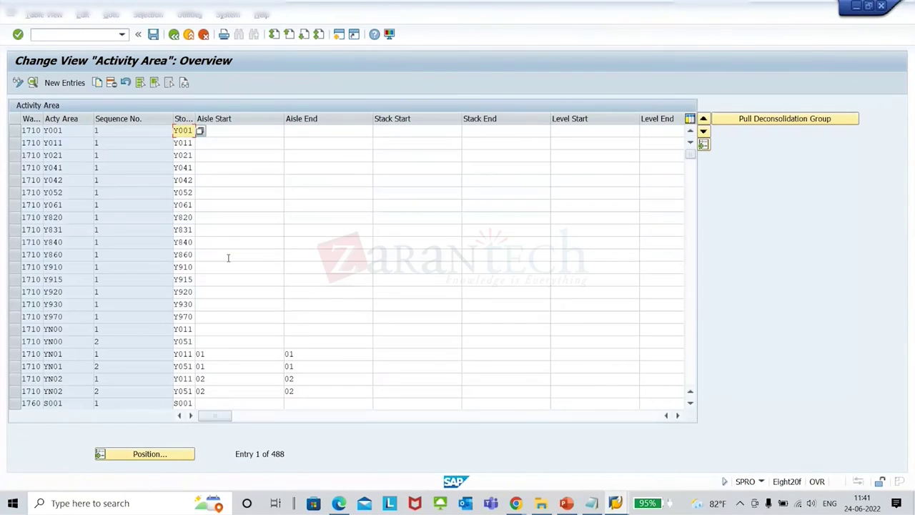
{"action": "left_click", "coordinate": [166, 455]}
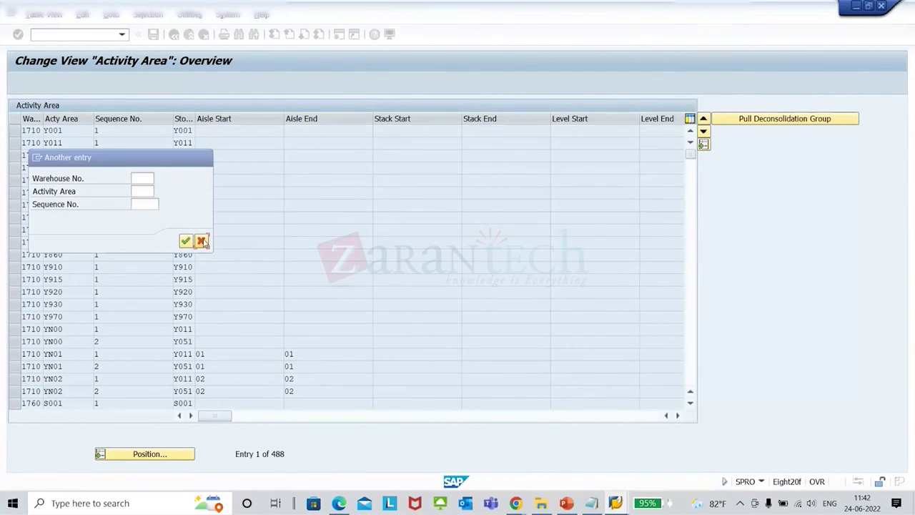
{"action": "left_click", "coordinate": [202, 241]}
Step: Start a selection by contents on the bin assignment table with Warehouse Number equal to EW07
{"action": "left_click", "coordinate": [148, 14]}
{"action": "left_click", "coordinate": [164, 28]}
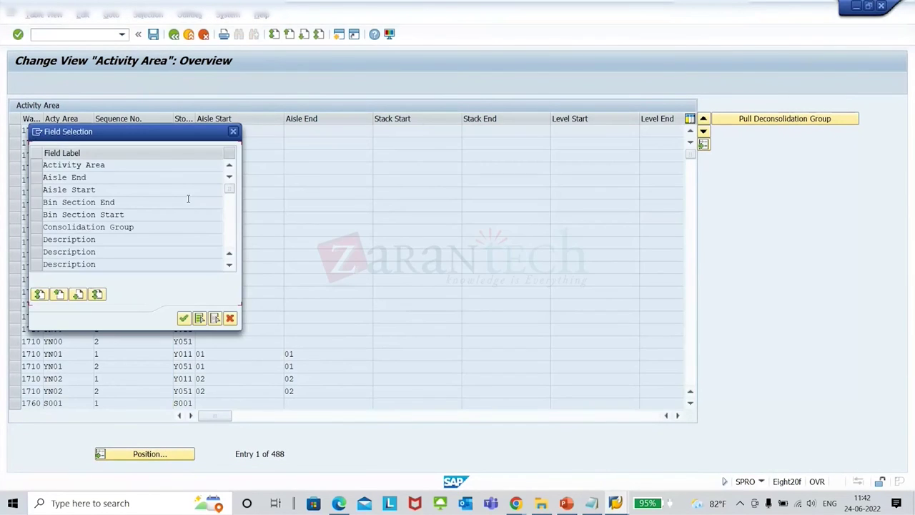
{"action": "scroll", "coordinate": [164, 214], "scroll_direction": "down", "scroll_amount": 7}
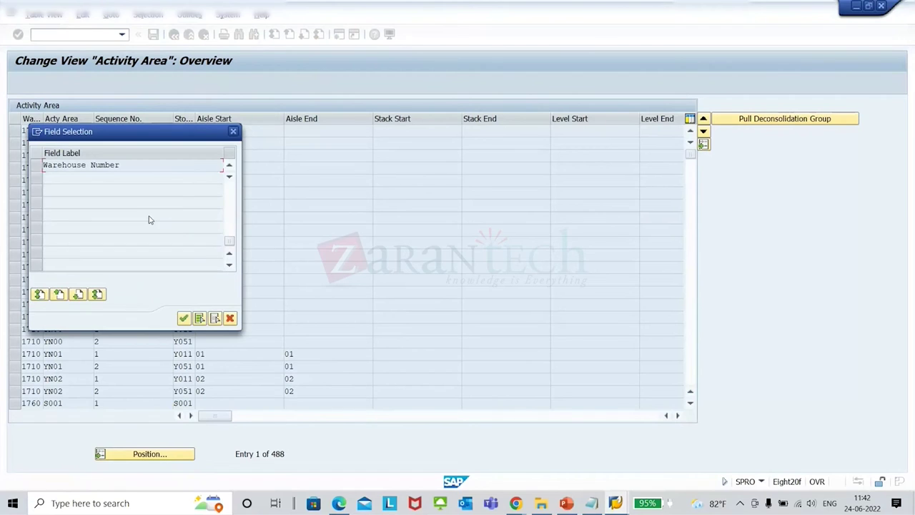
{"action": "left_click", "coordinate": [37, 166]}
{"action": "left_click", "coordinate": [185, 318]}
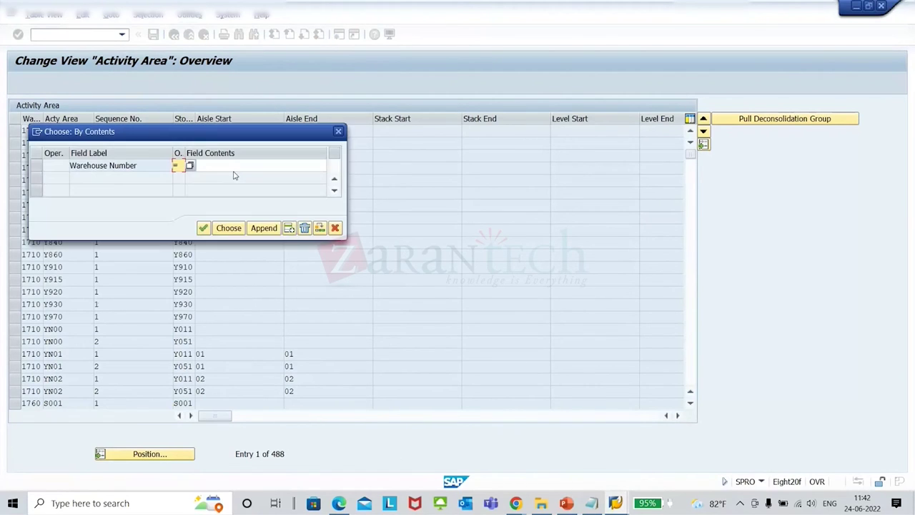
{"action": "left_click", "coordinate": [228, 166]}
{"action": "type", "text": "ew06"}
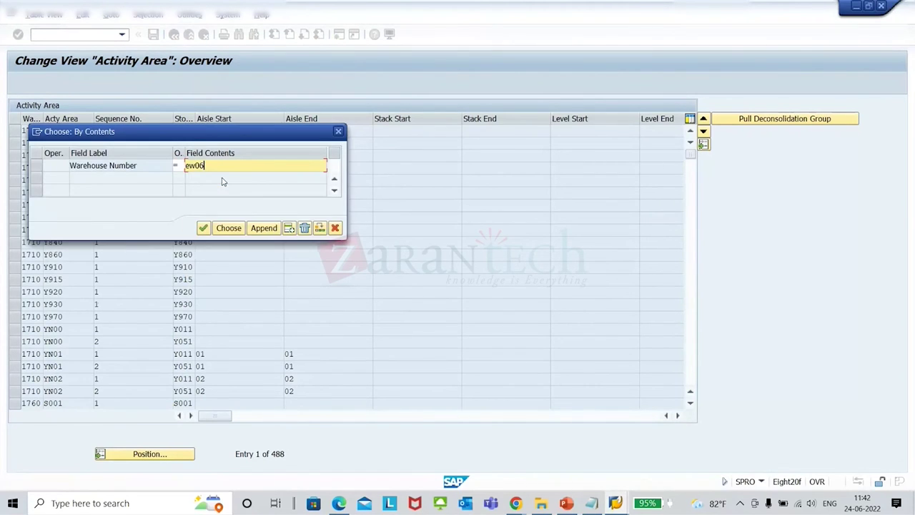
{"action": "key", "text": "BackSpace"}
{"action": "type", "text": "7"}
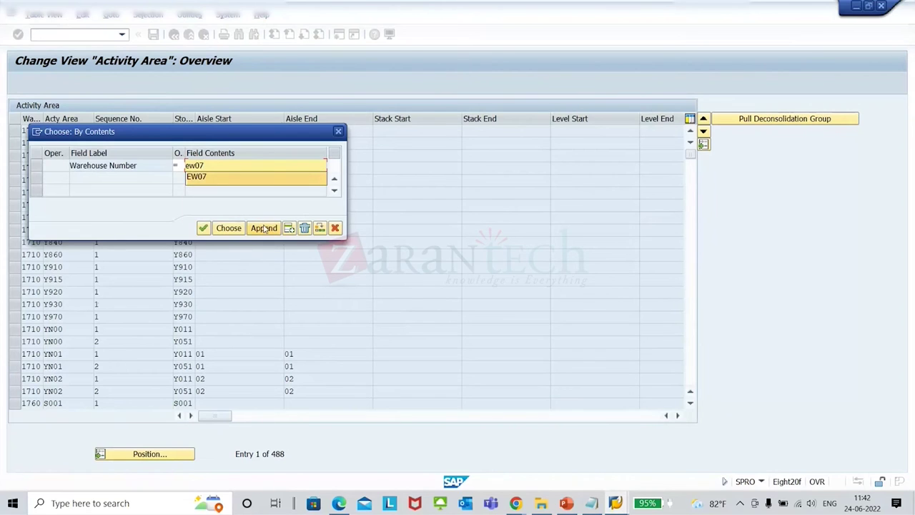
Step: Append the condition Activity Area equal to RKG1 to the selection and apply it to the bin assignment table
{"action": "left_click", "coordinate": [263, 228]}
{"action": "left_click", "coordinate": [229, 213]}
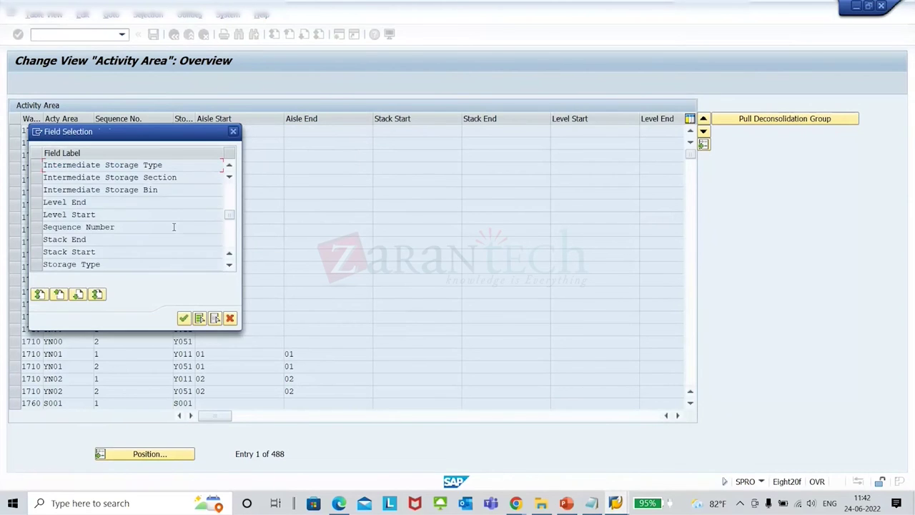
{"action": "left_click", "coordinate": [229, 185]}
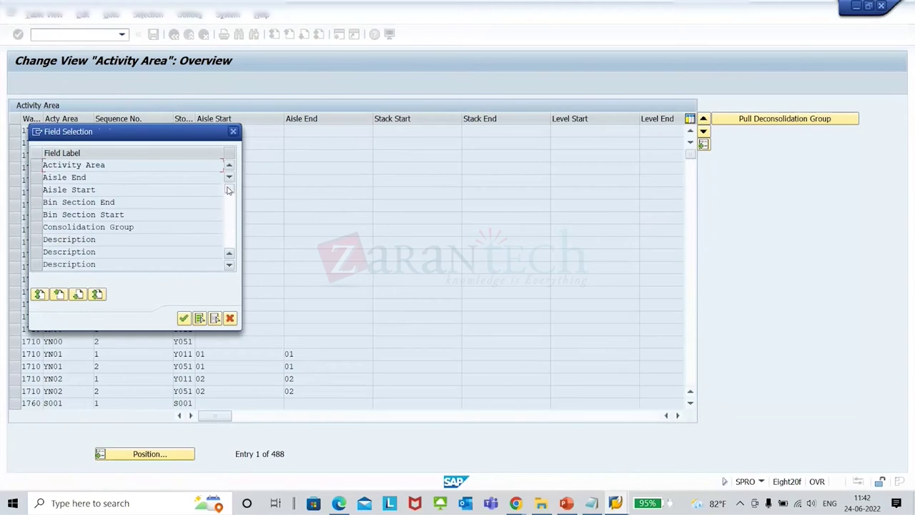
{"action": "left_click", "coordinate": [38, 163]}
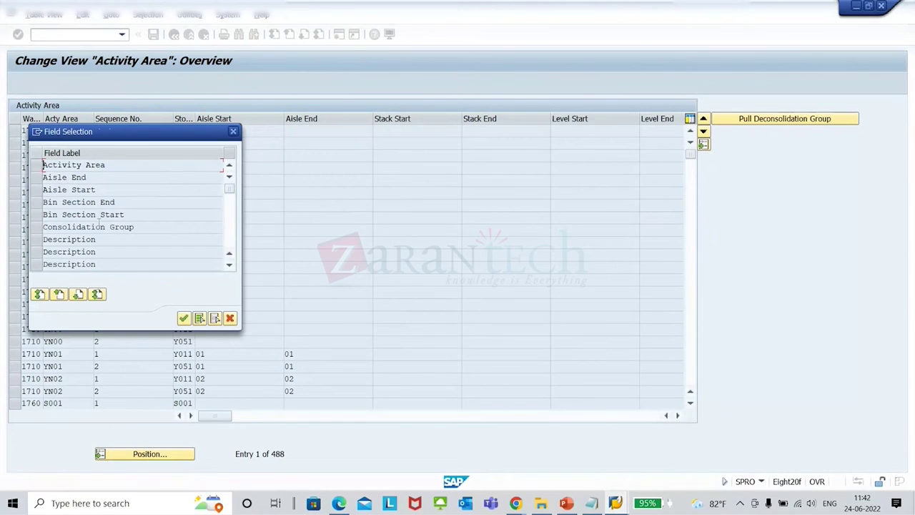
{"action": "left_click", "coordinate": [183, 318]}
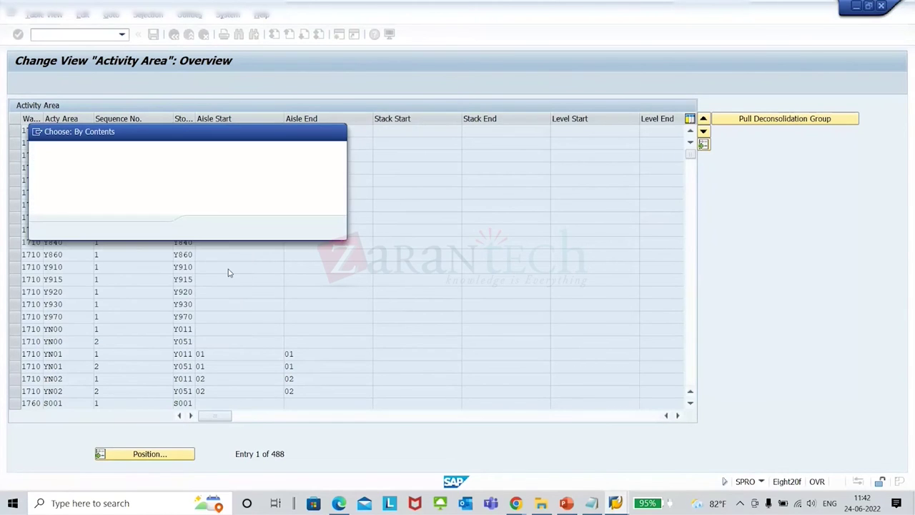
{"action": "left_click", "coordinate": [205, 177]}
{"action": "type", "text": "rkg1"}
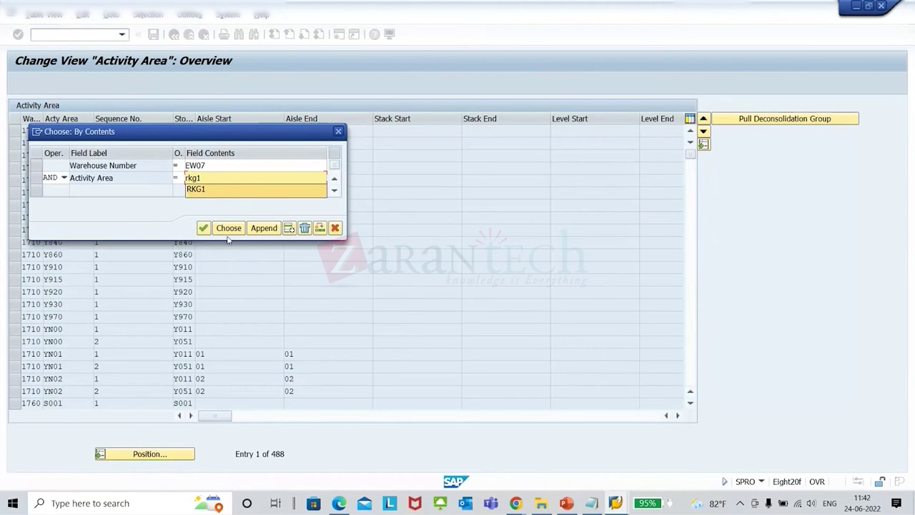
{"action": "left_click", "coordinate": [230, 196]}
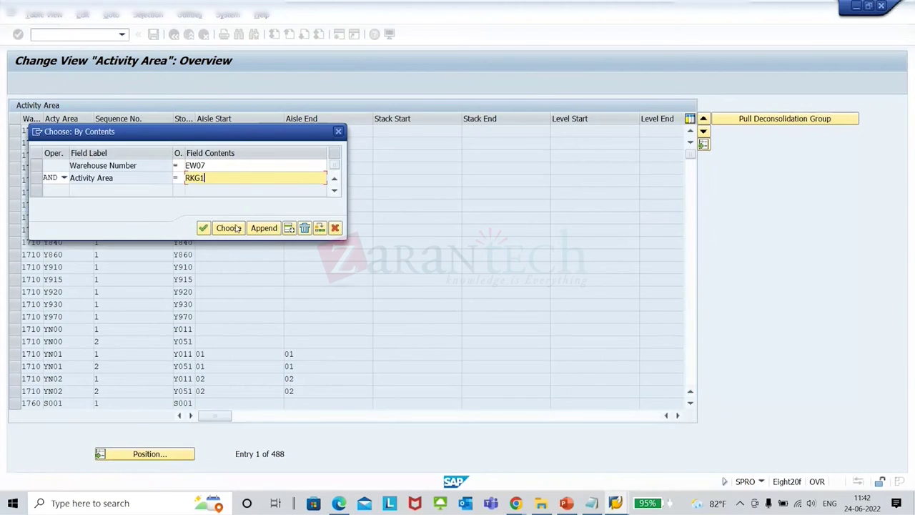
{"action": "left_click", "coordinate": [229, 228]}
Step: Start copying the EW07 RKG1 bin assignments with sequence numbers 1 and 2, setting the first copy's warehouse number to EW17
{"action": "key", "text": "Tab"}
{"action": "type", "text": "01"}
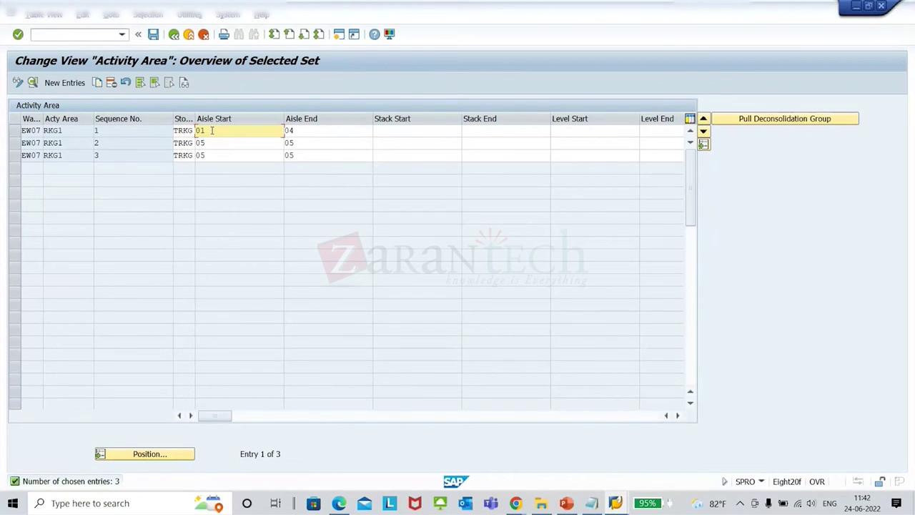
{"action": "left_click", "coordinate": [240, 142]}
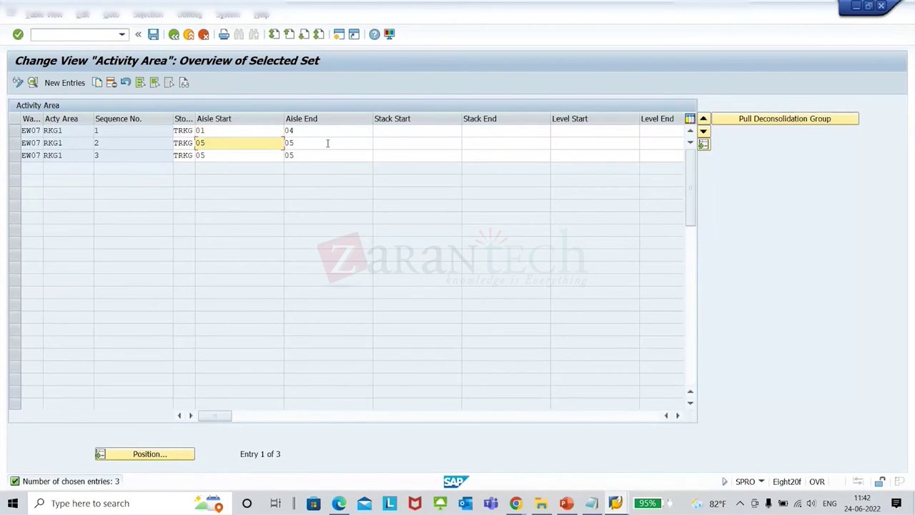
{"action": "left_click", "coordinate": [679, 415]}
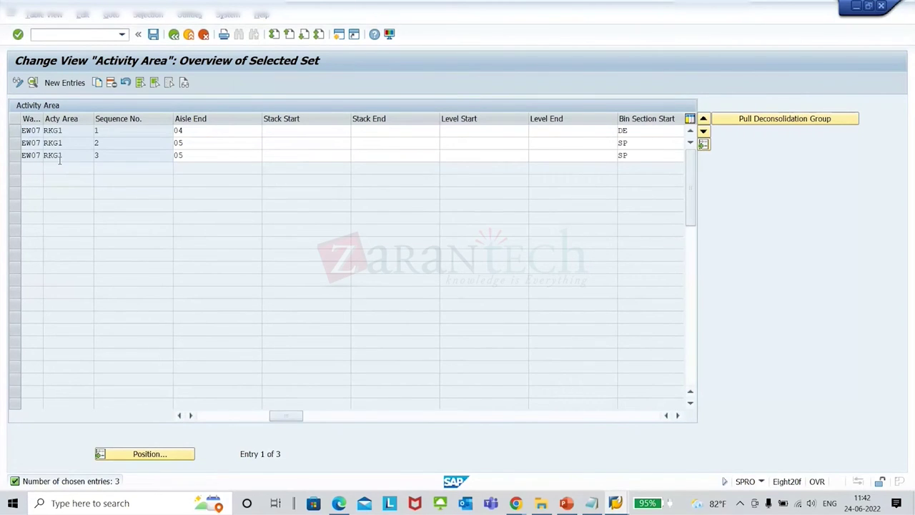
{"action": "left_click", "coordinate": [16, 131]}
{"action": "left_click", "coordinate": [15, 143]}
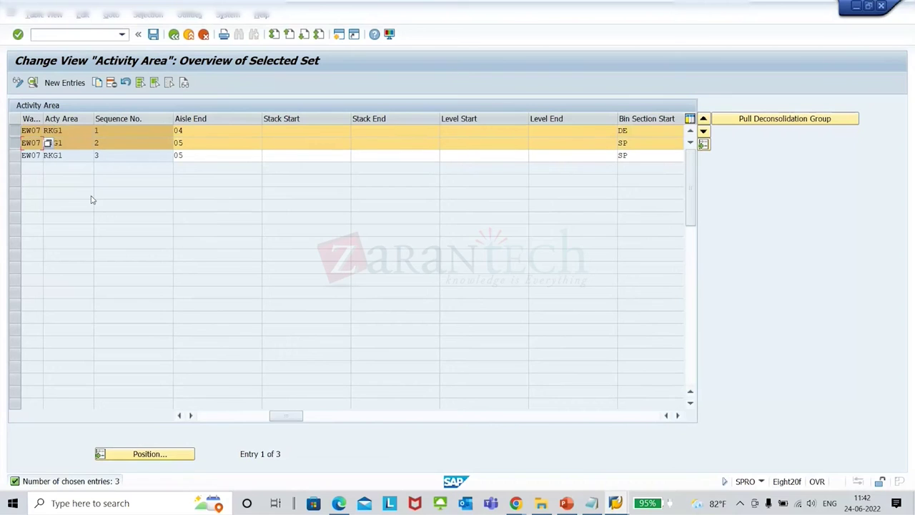
{"action": "left_click", "coordinate": [96, 82]}
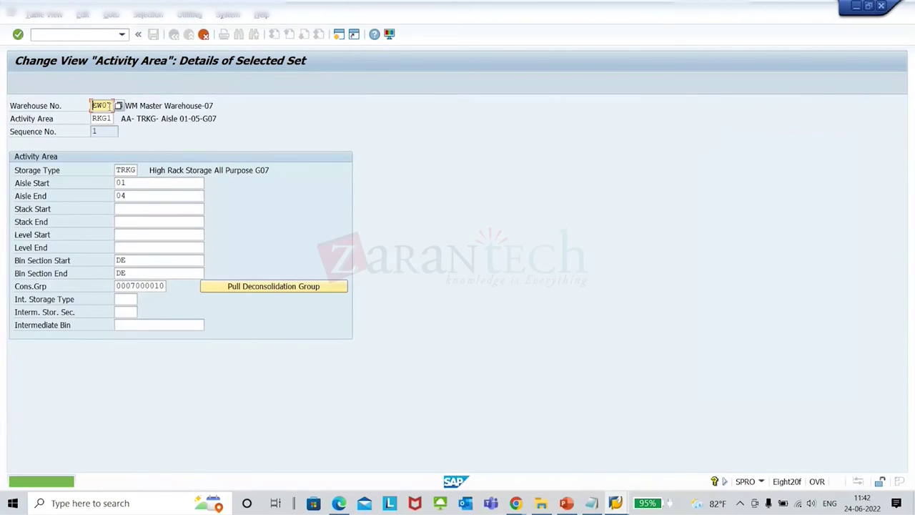
{"action": "type", "text": "1"}
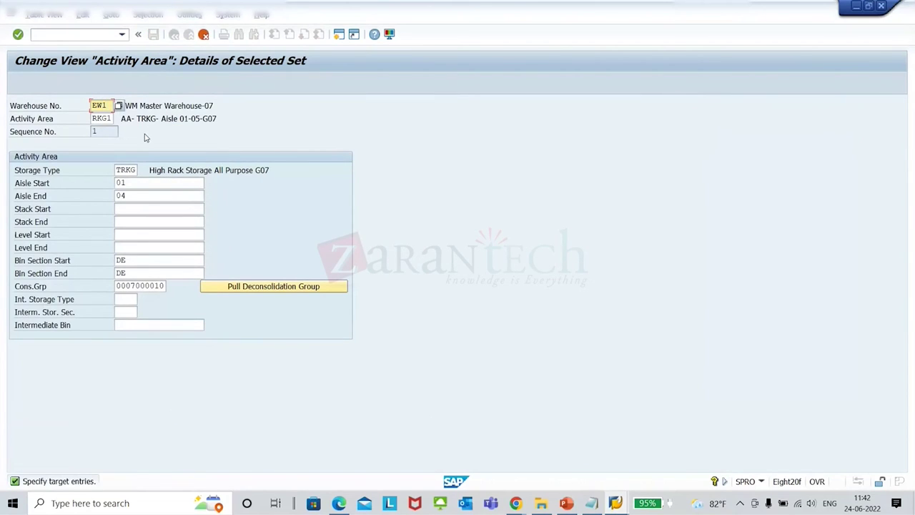
Step: Clear the consolidation group in the copied RKG1 entry with sequence number 1, and confirm that entry
{"action": "left_click", "coordinate": [140, 286]}
{"action": "key", "text": "BackSpace"}
{"action": "key", "text": "BackSpace"}
{"action": "key", "text": "BackSpace"}
{"action": "key", "text": "BackSpace"}
{"action": "key", "text": "BackSpace"}
{"action": "key", "text": "BackSpace"}
{"action": "key", "text": "BackSpace"}
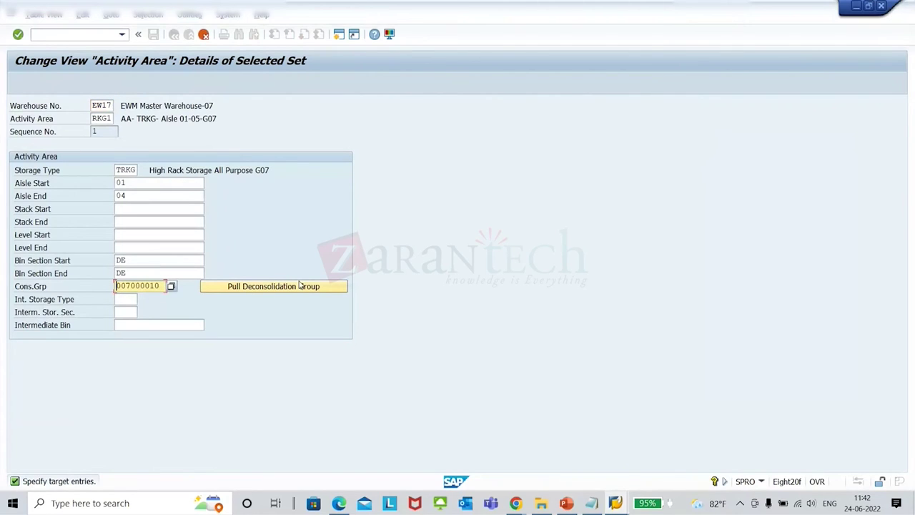
{"action": "key", "text": "Delete"}
{"action": "key", "text": "Delete"}
{"action": "key", "text": "Delete"}
{"action": "left_click", "coordinate": [142, 195]}
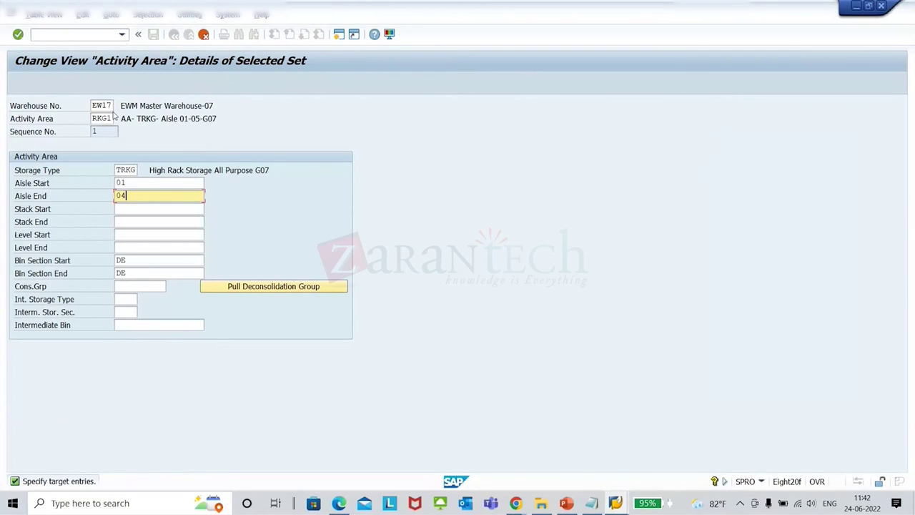
{"action": "key", "text": "Return"}
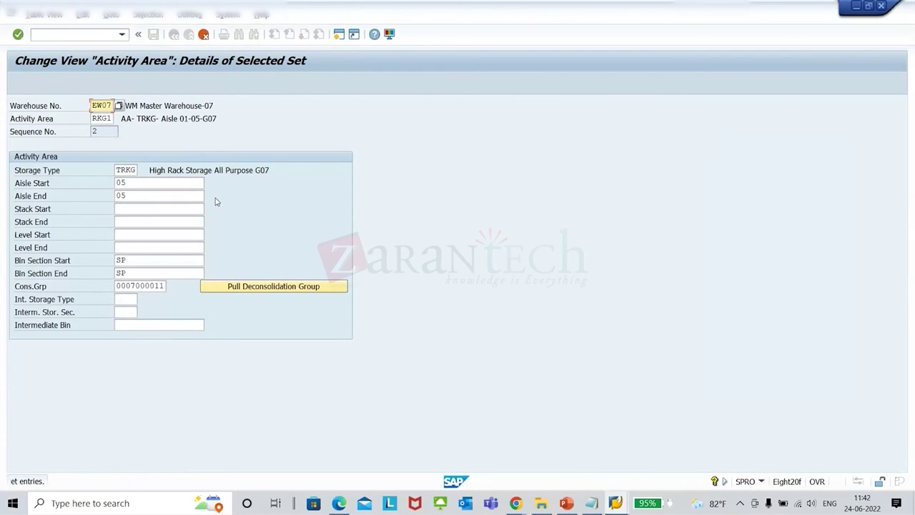
Step: Set the second copied bin assignment's activity area to RKG2 and its warehouse number to EW17
{"action": "left_click", "coordinate": [107, 118]}
{"action": "type", "text": "2"}
{"action": "left_click", "coordinate": [101, 105]}
{"action": "type", "text": "1"}
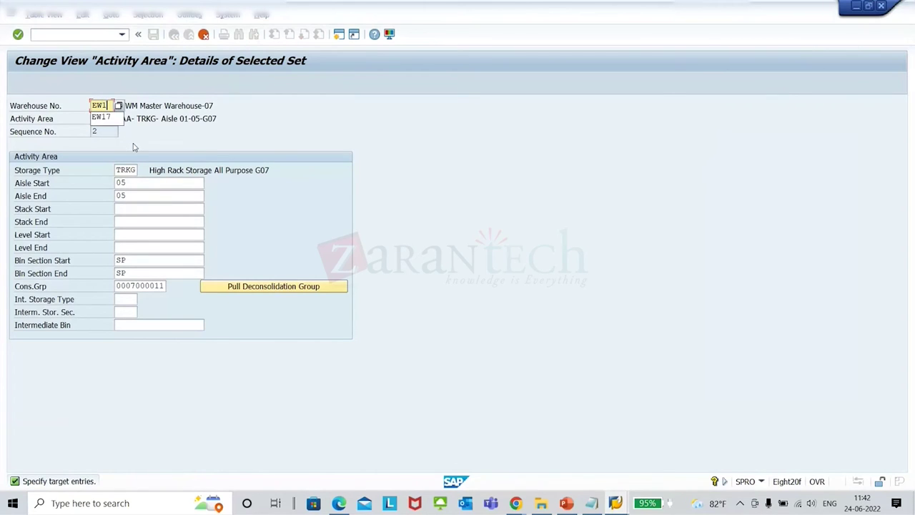
Step: Clear the consolidation group in the copied RKG2 entry and confirm the entry to complete the copy
{"action": "double_click", "coordinate": [118, 285]}
{"action": "key", "text": "Delete"}
{"action": "key", "text": "shift+Tab"}
{"action": "key", "text": "shift+Tab"}
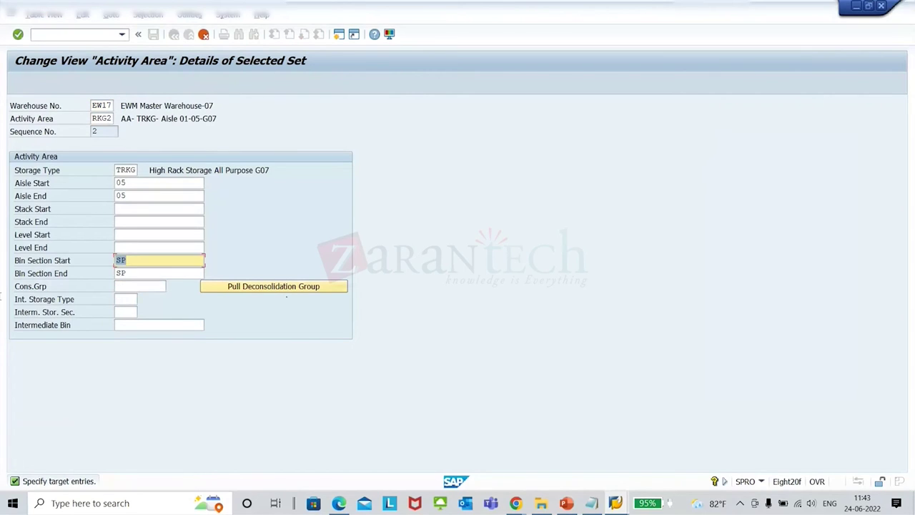
{"action": "left_click", "coordinate": [144, 276]}
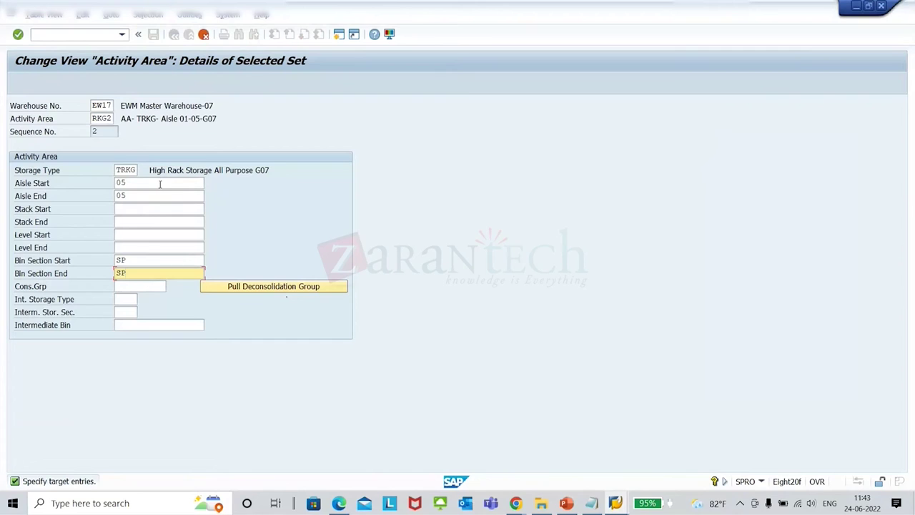
{"action": "key", "text": "Return"}
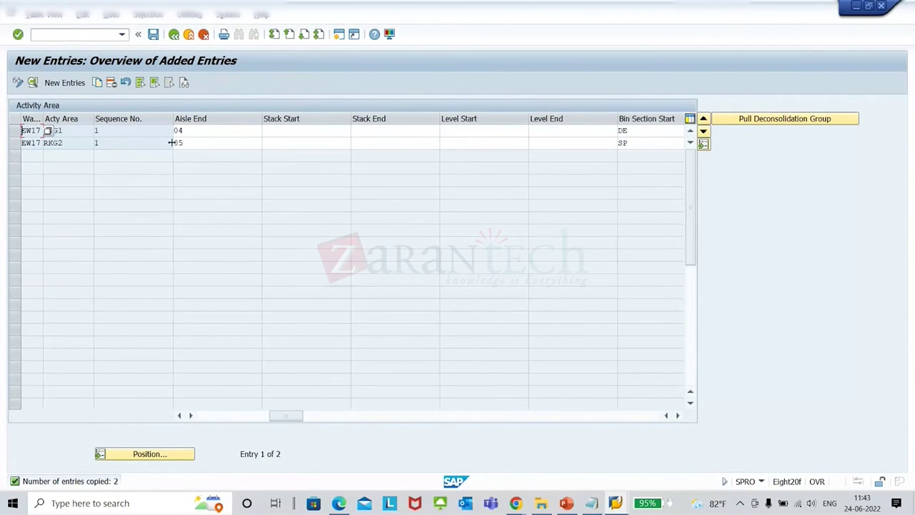
Step: Start copying the two newly added EW17 bin assignments, setting the first copy's activity area to RKG2
{"action": "left_click", "coordinate": [209, 130]}
{"action": "left_click", "coordinate": [97, 130]}
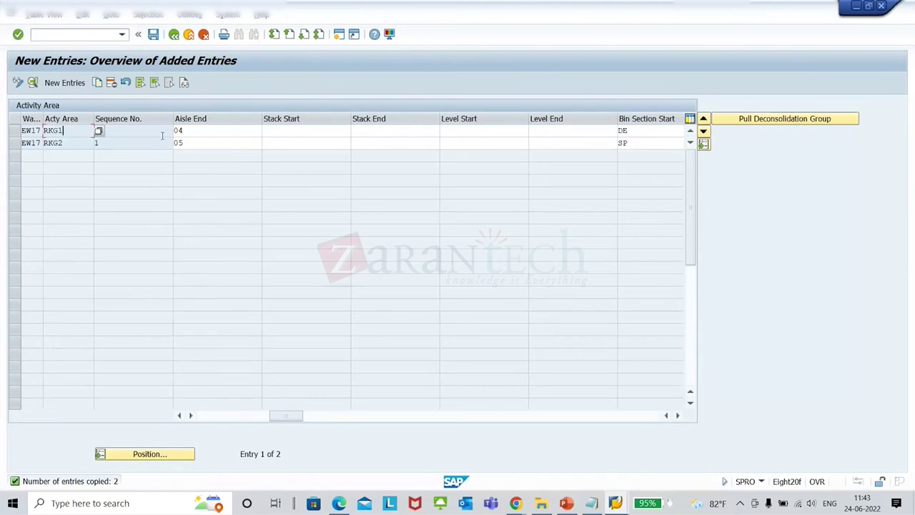
{"action": "left_click", "coordinate": [215, 143]}
{"action": "left_click", "coordinate": [678, 415]}
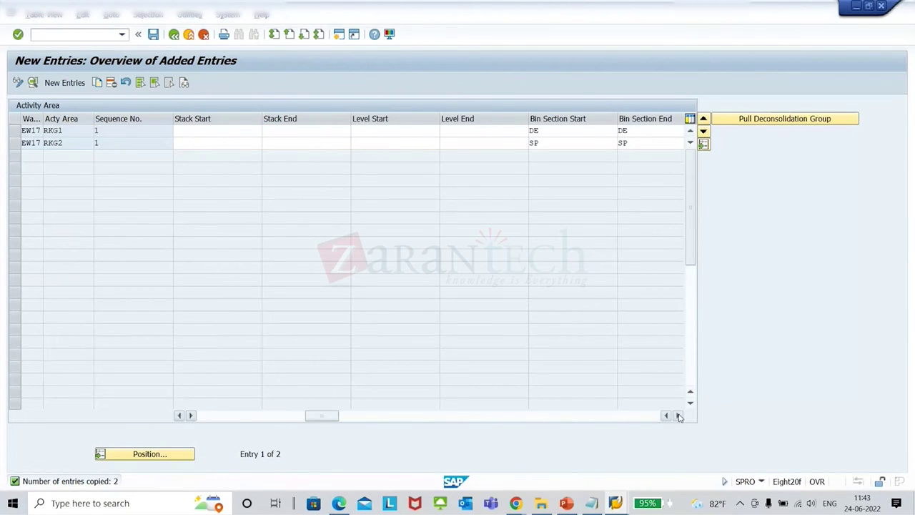
{"action": "left_click", "coordinate": [680, 417]}
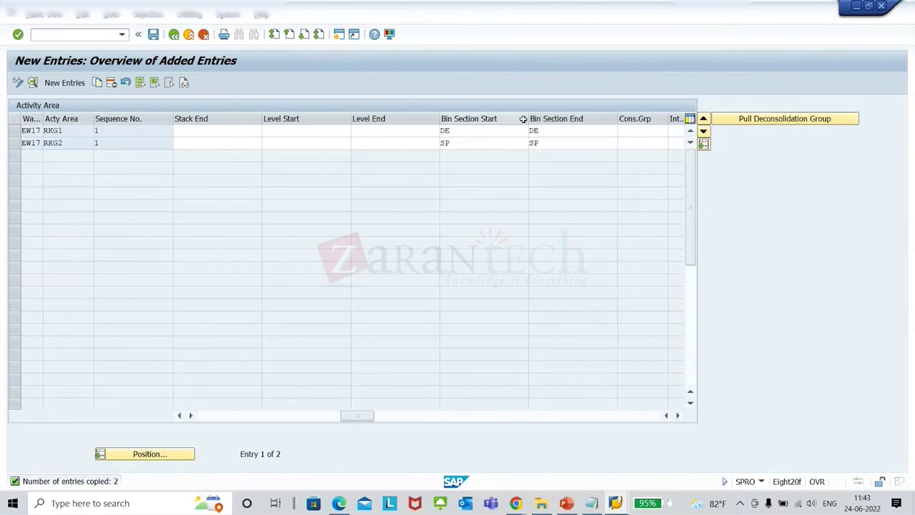
{"action": "left_click", "coordinate": [14, 132]}
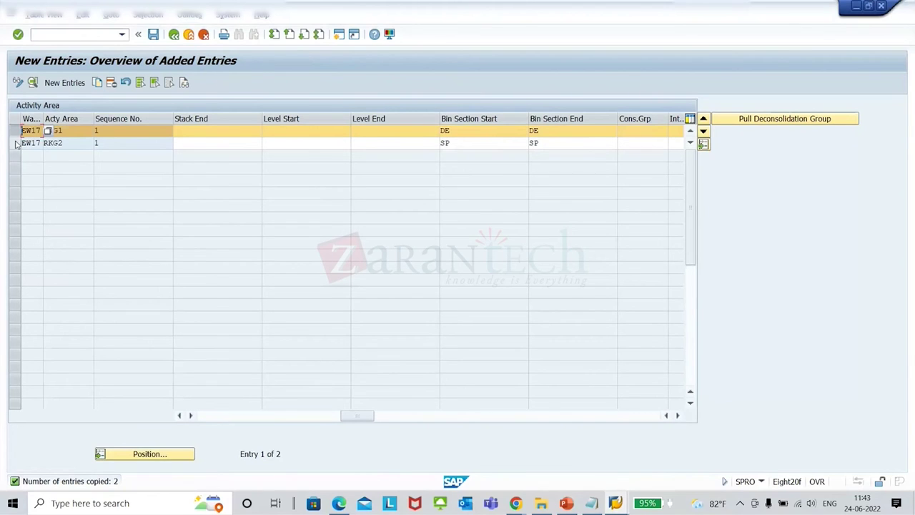
{"action": "left_click", "coordinate": [16, 144]}
{"action": "left_click", "coordinate": [97, 82]}
{"action": "key", "text": "Return"}
{"action": "type", "text": "2"}
Step: Set the aisle start to 07 and the aisle end to 11 in the RKG2 copy with bin section DE, and confirm it
{"action": "left_click", "coordinate": [136, 183]}
{"action": "key", "text": "BackSpace"}
{"action": "type", "text": "7"}
{"action": "left_click", "coordinate": [148, 195]}
{"action": "key", "text": "BackSpace"}
{"action": "key", "text": "BackSpace"}
{"action": "type", "text": "11"}
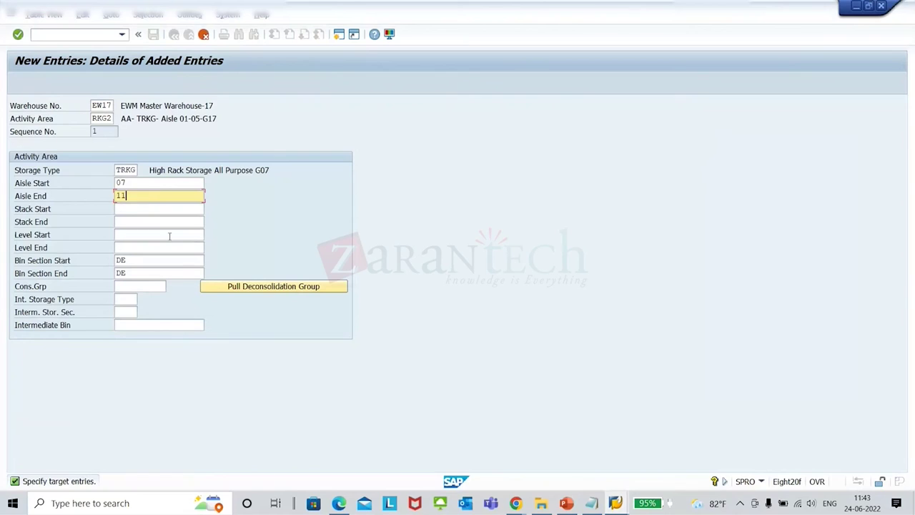
{"action": "key", "text": "Return"}
{"action": "key", "text": "Return"}
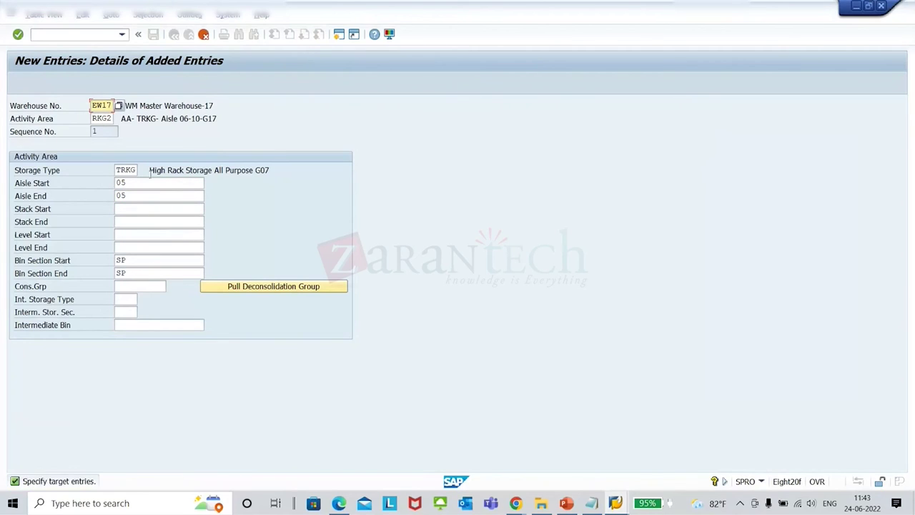
Step: Set aisle start and end to 06 in the RKG2 copy with bin section SP, and save the entries under customizing request K24K900067
{"action": "left_click", "coordinate": [136, 183]}
{"action": "key", "text": "BackSpace"}
{"action": "type", "text": "6"}
{"action": "left_click", "coordinate": [133, 195]}
{"action": "key", "text": "BackSpace"}
{"action": "type", "text": "6"}
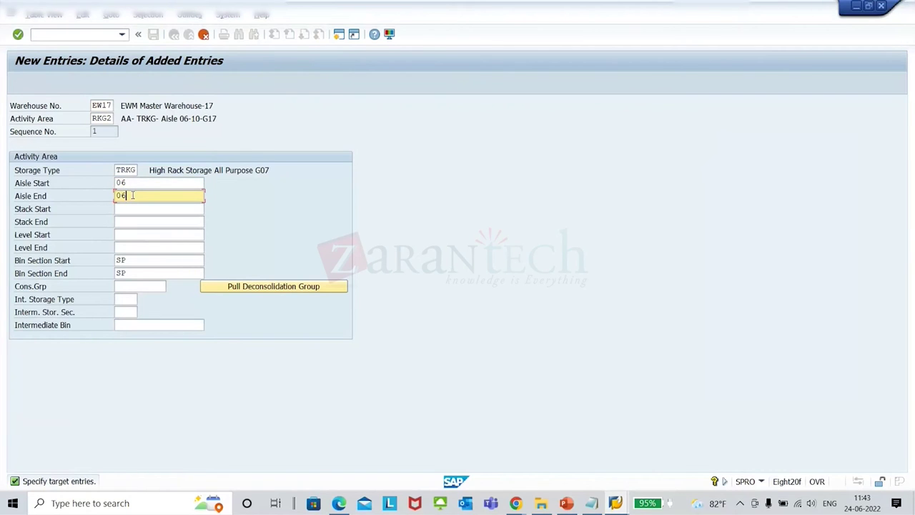
{"action": "key", "text": "Return"}
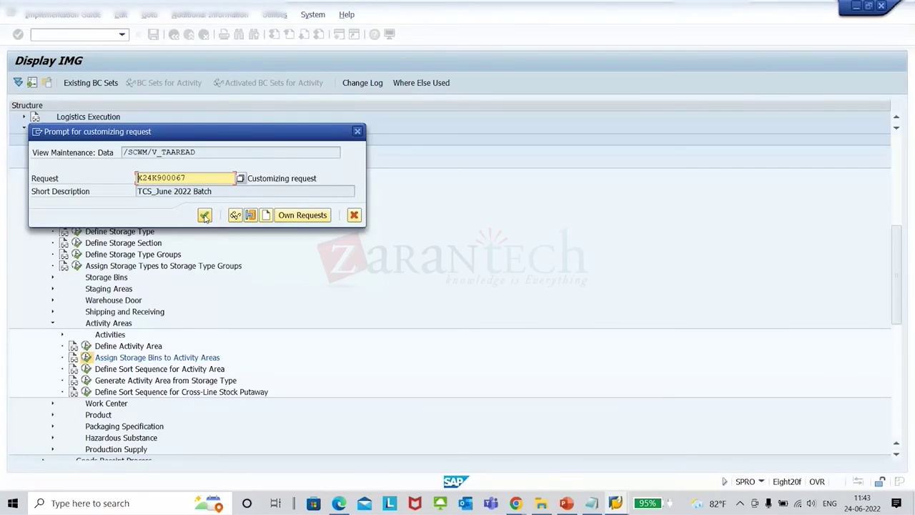
{"action": "left_click", "coordinate": [205, 216]}
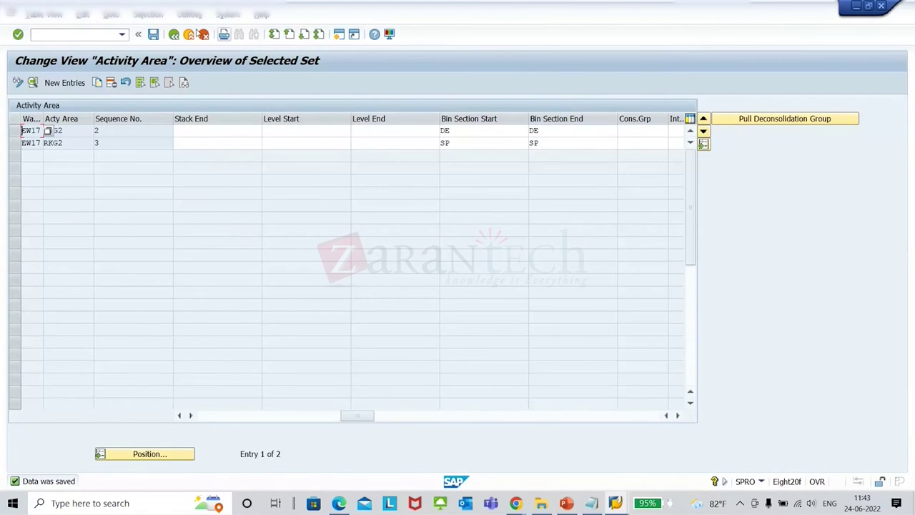
Step: Start a selection by contents with Warehouse Number equal to EW17, and append a second Activity Area condition
{"action": "left_click", "coordinate": [148, 15]}
{"action": "left_click", "coordinate": [164, 27]}
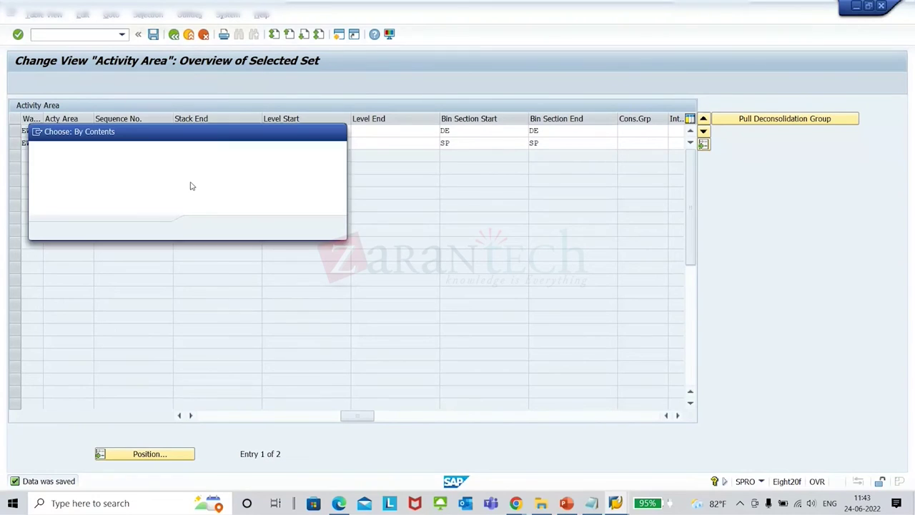
{"action": "left_click", "coordinate": [202, 170]}
{"action": "type", "text": "1"}
{"action": "left_click", "coordinate": [264, 227]}
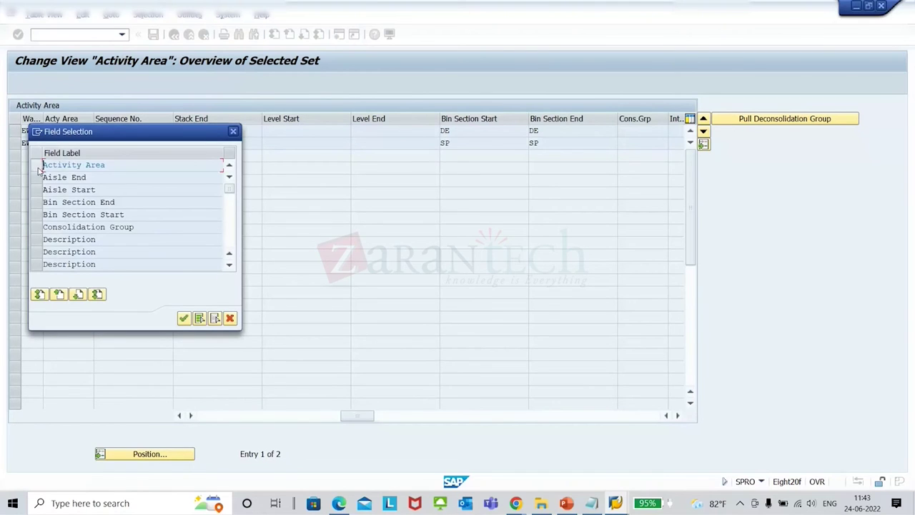
{"action": "left_click", "coordinate": [39, 165]}
{"action": "left_click", "coordinate": [183, 318]}
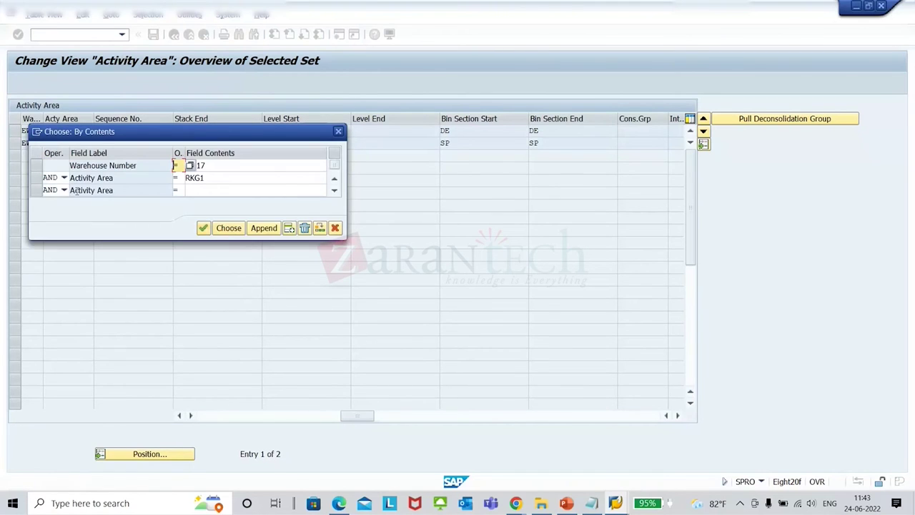
Step: Link the appended Activity Area condition with OR, set it to RKG2, and apply the selection
{"action": "left_click", "coordinate": [63, 190]}
{"action": "left_click", "coordinate": [33, 214]}
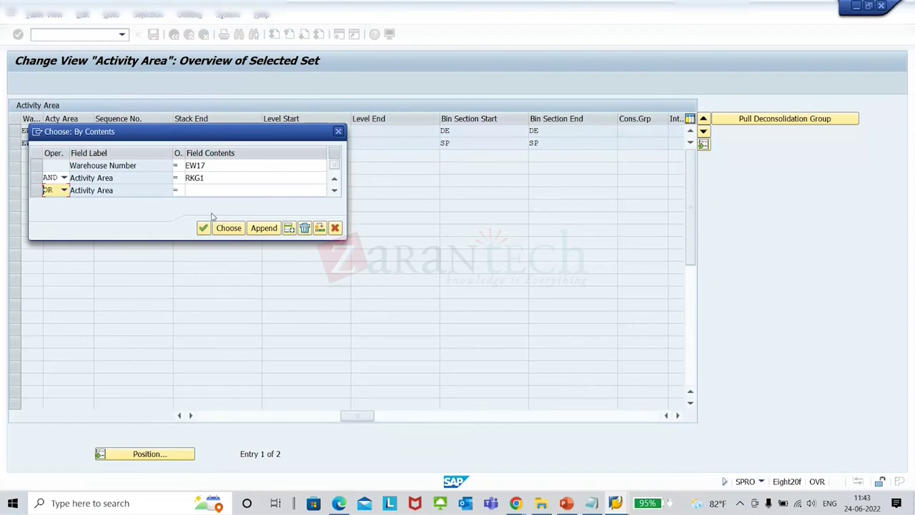
{"action": "left_click", "coordinate": [200, 190]}
{"action": "type", "text": "rkg"}
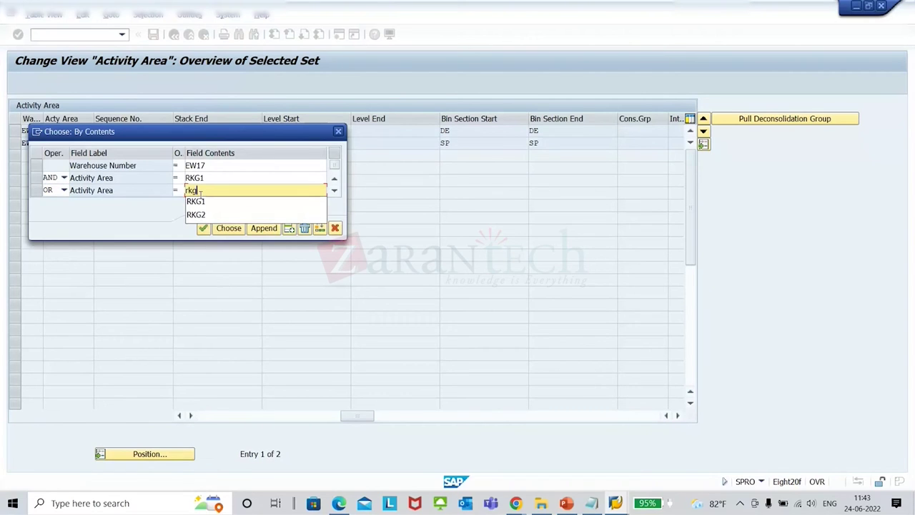
{"action": "type", "text": "2"}
{"action": "left_click", "coordinate": [227, 228]}
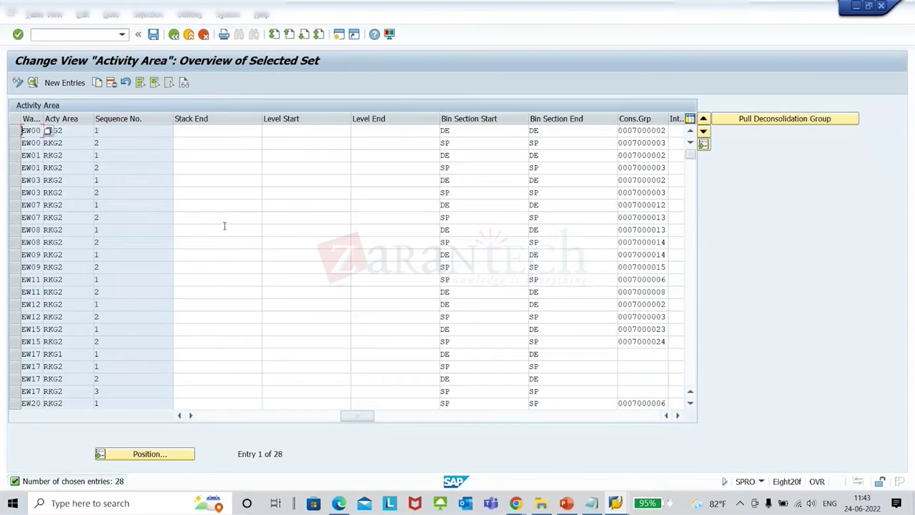
Step: Remove the OR condition for RKG2, apply the selection for EW17 and RKG1, and return to the full overview
{"action": "left_click", "coordinate": [150, 14]}
{"action": "left_click", "coordinate": [159, 29]}
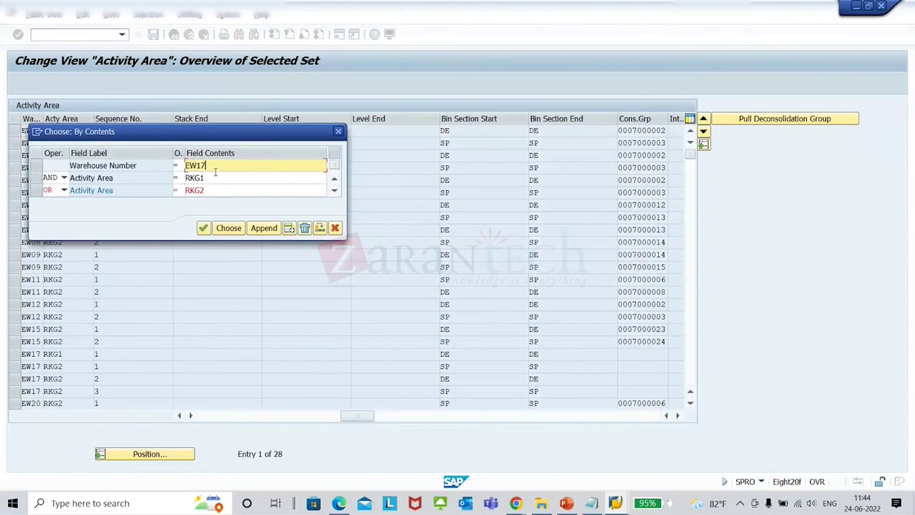
{"action": "left_click", "coordinate": [45, 190]}
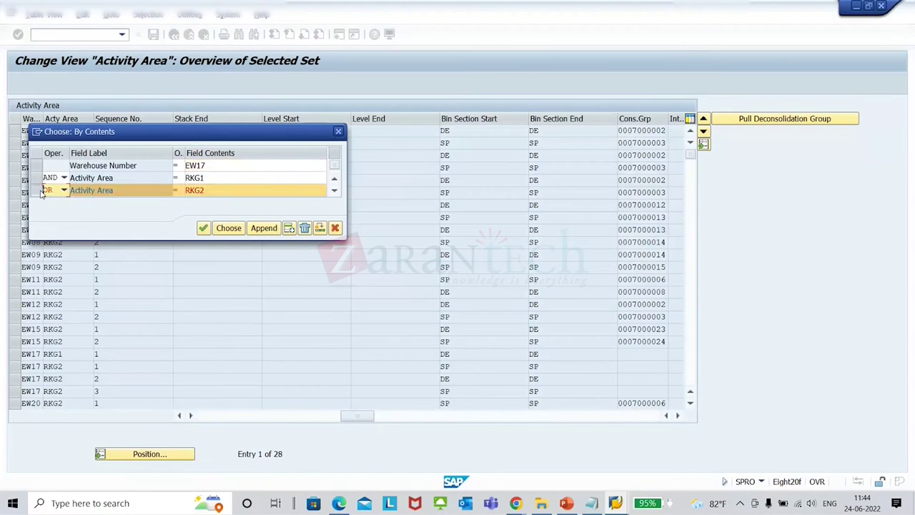
{"action": "key", "text": "Delete"}
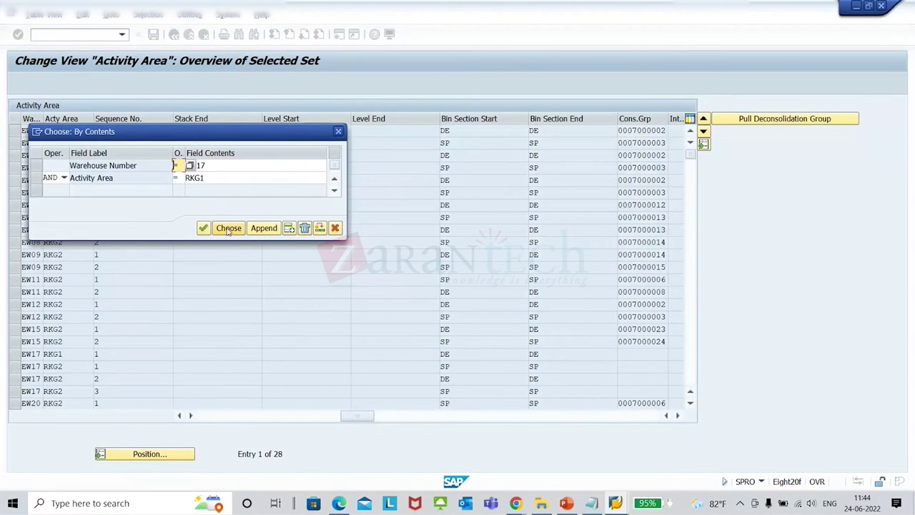
{"action": "left_click", "coordinate": [227, 228]}
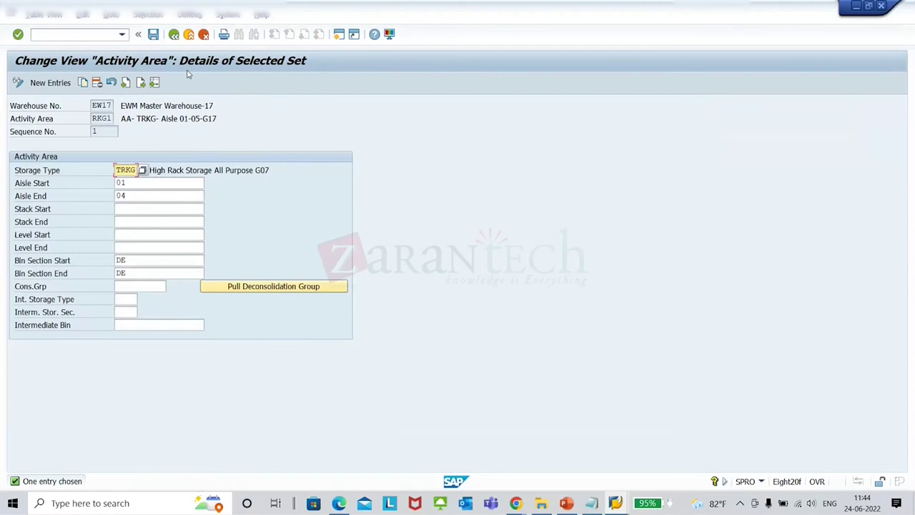
{"action": "left_click", "coordinate": [174, 37]}
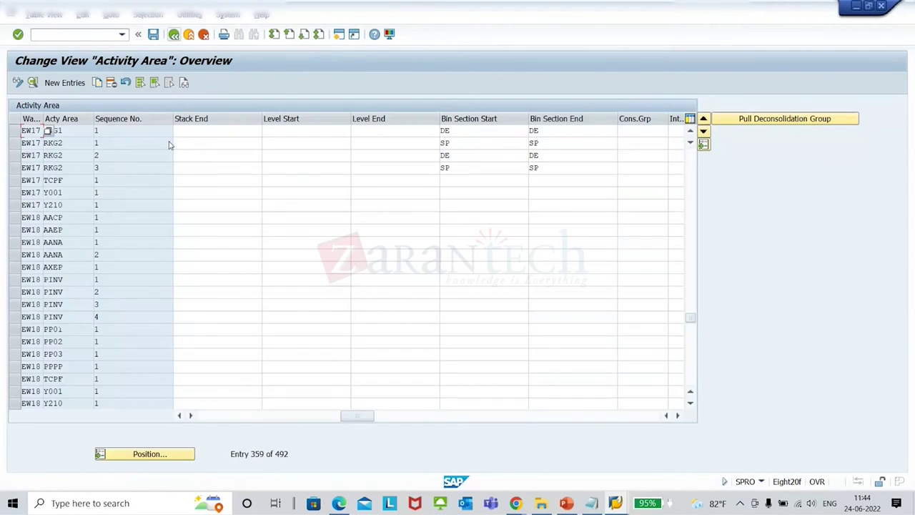
{"action": "left_click", "coordinate": [148, 14]}
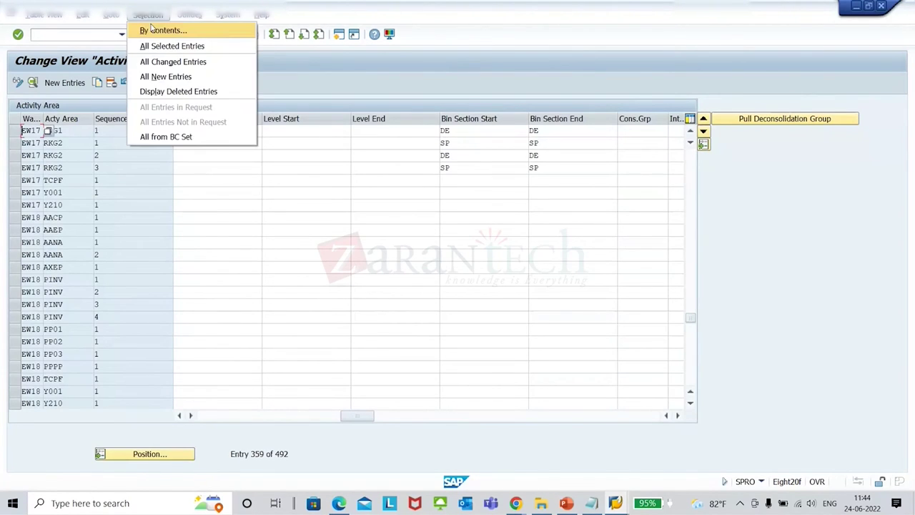
{"action": "left_click", "coordinate": [153, 31]}
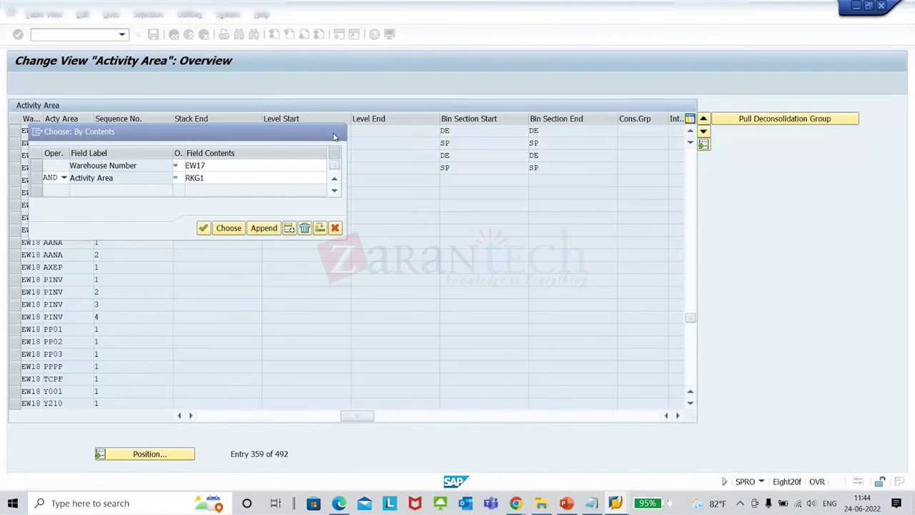
{"action": "left_click", "coordinate": [335, 133]}
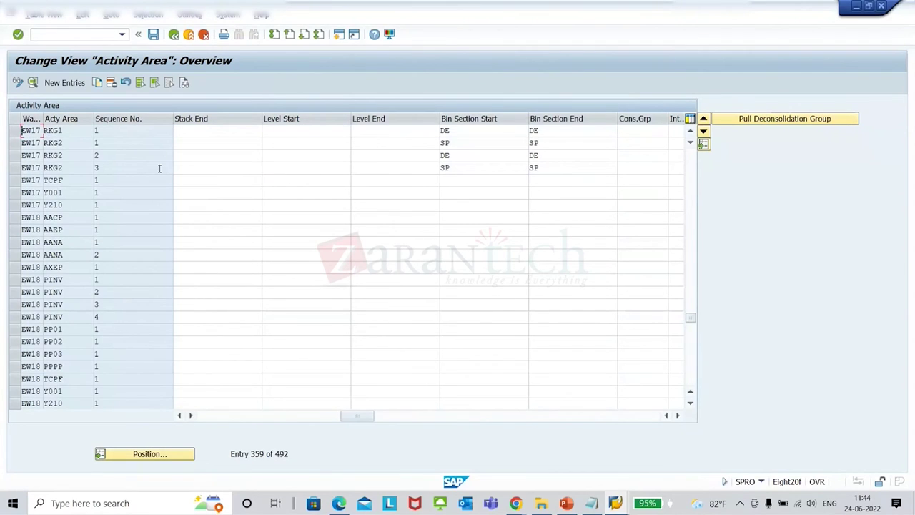
Step: Select the EW17 activity area RKG2 entries with sequence numbers 1, 2 and 3 in the overview
{"action": "scroll", "coordinate": [160, 168], "scroll_direction": "up", "scroll_amount": 1}
{"action": "left_click_drag", "start_coordinate": [13, 171], "coordinate": [22, 205]}
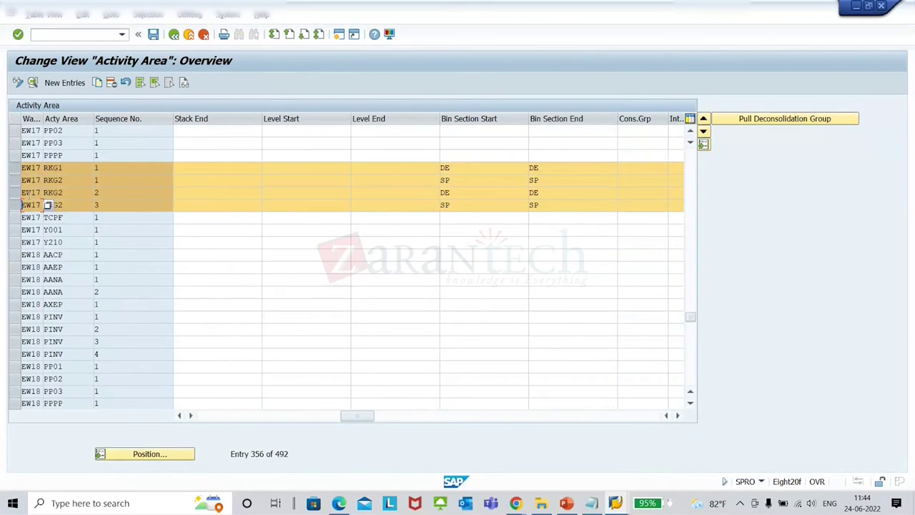
{"action": "left_click", "coordinate": [19, 169]}
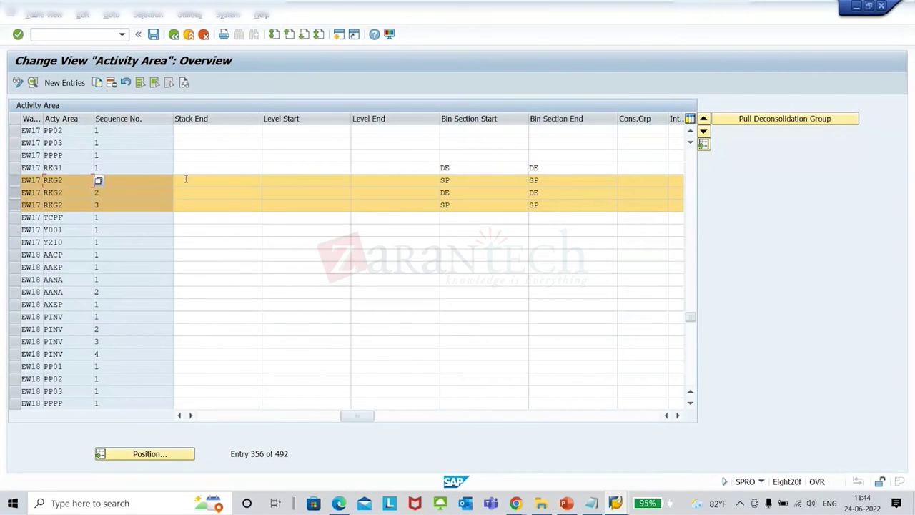
Step: Move the Bin Section Start column directly after Aisle End, and check the aisle ranges of the EW17 RKG1 and RKG2 entries
{"action": "left_click", "coordinate": [204, 416]}
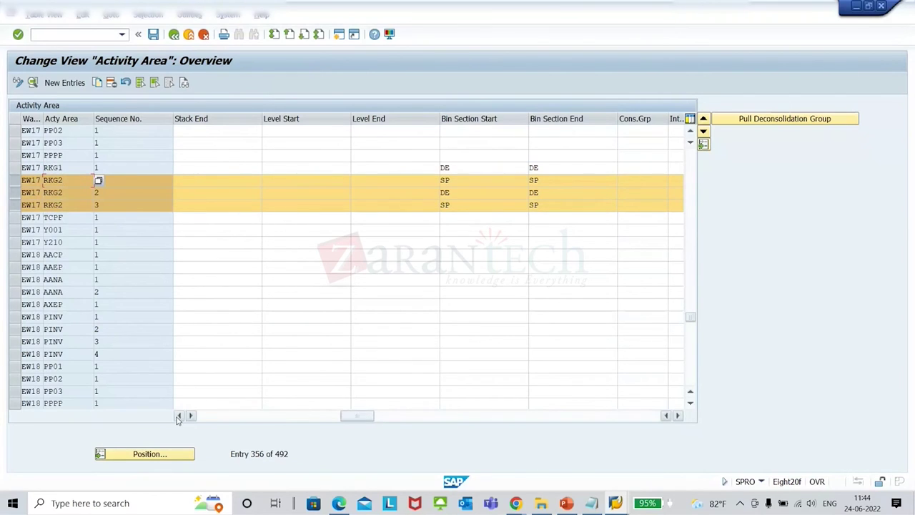
{"action": "left_click", "coordinate": [203, 417]}
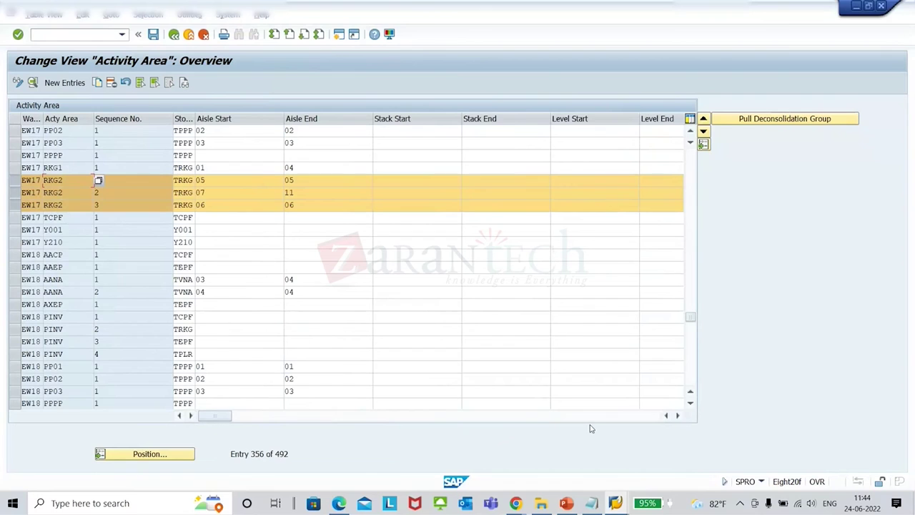
{"action": "left_click", "coordinate": [677, 415]}
{"action": "left_click", "coordinate": [677, 415]}
{"action": "left_click", "coordinate": [677, 415]}
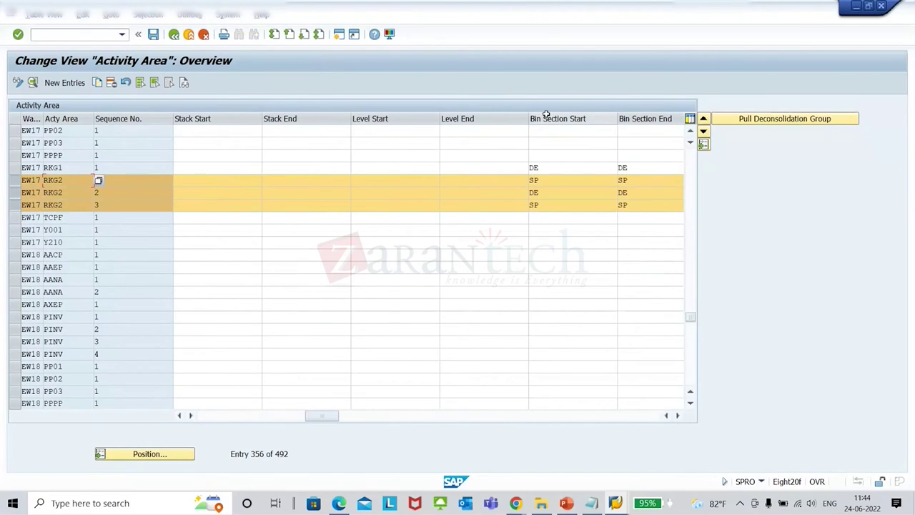
{"action": "left_click_drag", "start_coordinate": [543, 118], "coordinate": [382, 133]}
{"action": "left_click", "coordinate": [261, 168]}
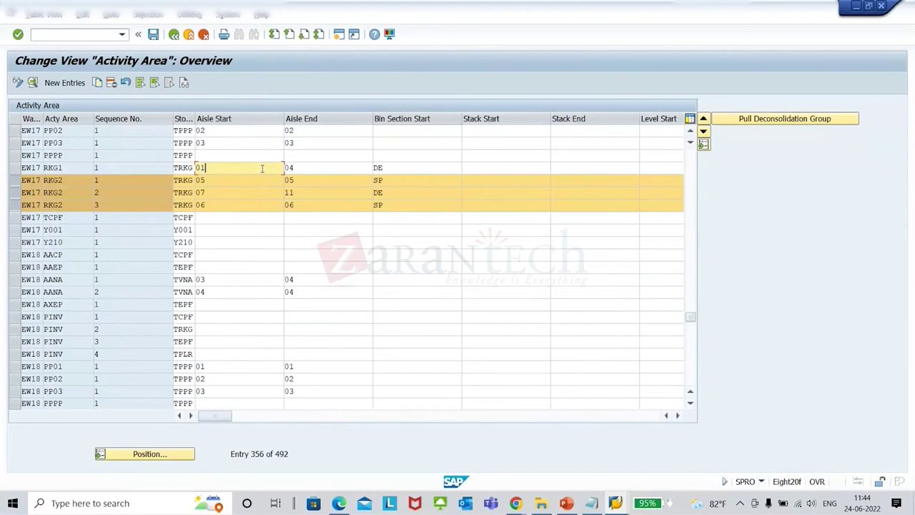
{"action": "key", "text": "Tab"}
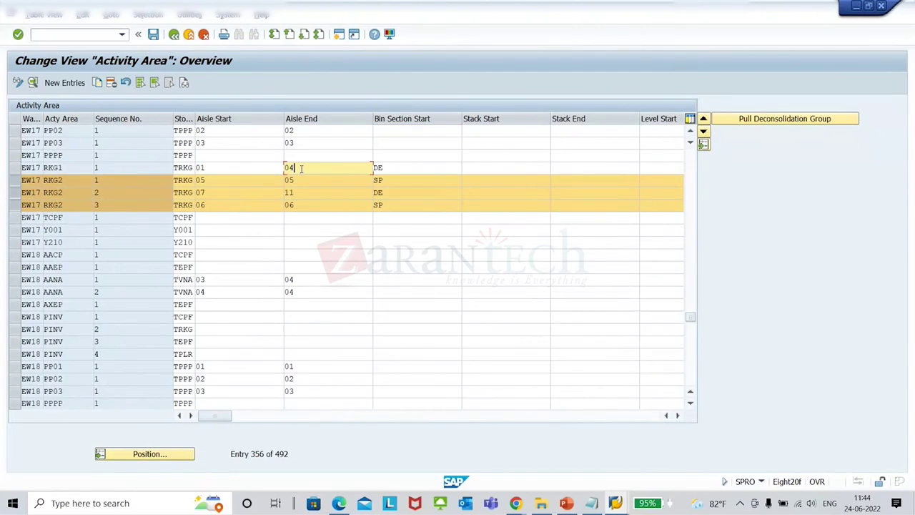
{"action": "left_click", "coordinate": [216, 181]}
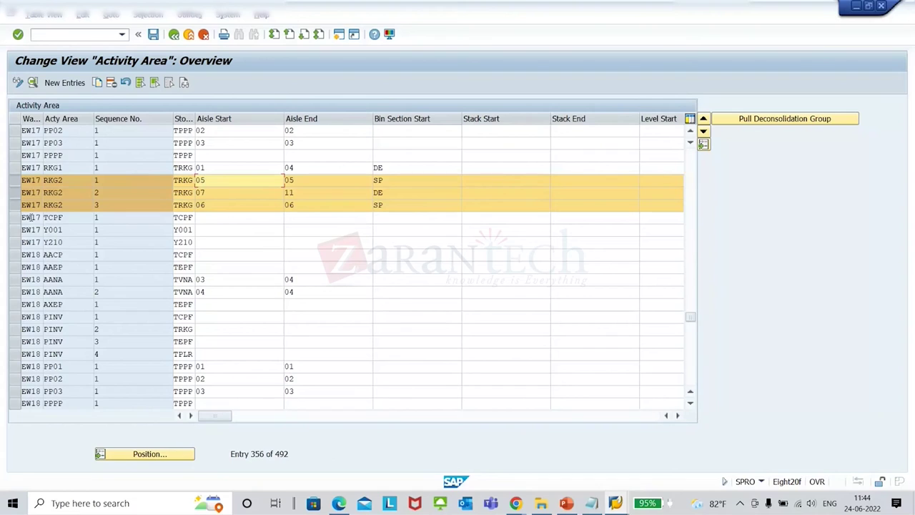
Step: Copy the EW17 activity area RKG2 entry with sequence number 1 and aisle 05 to activity area RKG1
{"action": "left_click", "coordinate": [12, 180]}
{"action": "left_click", "coordinate": [13, 192]}
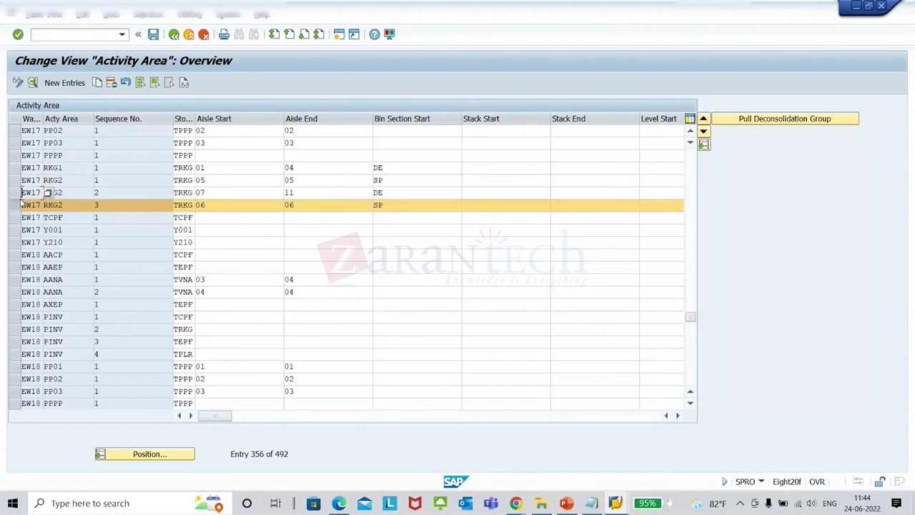
{"action": "left_click", "coordinate": [14, 205]}
{"action": "left_click", "coordinate": [13, 180]}
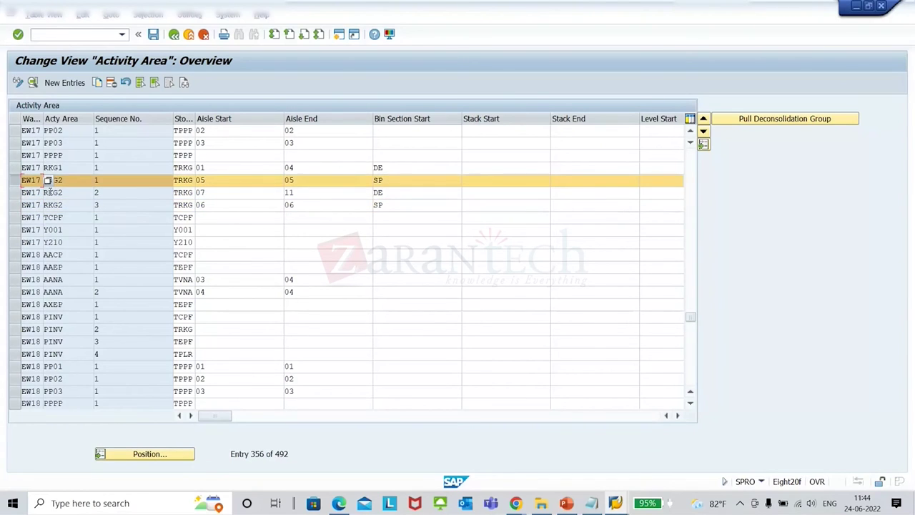
{"action": "left_click", "coordinate": [98, 83]}
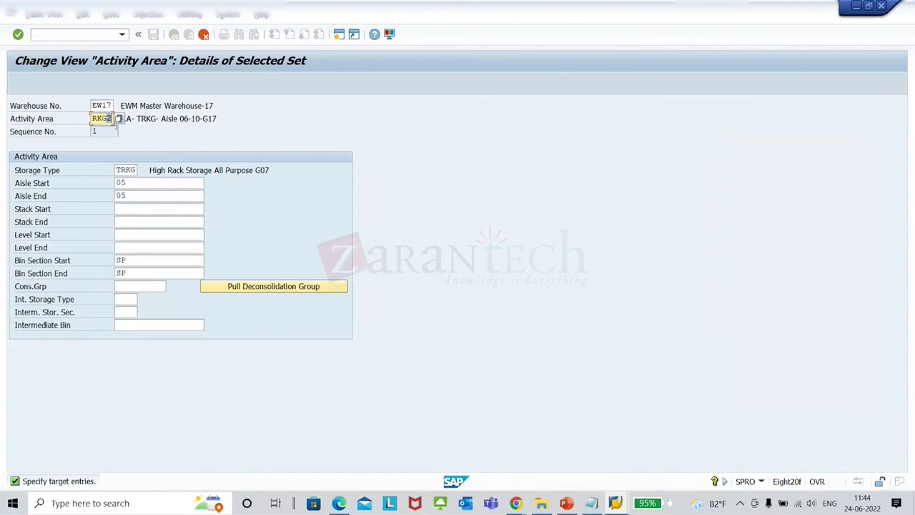
{"action": "type", "text": "1"}
{"action": "key", "text": "Return"}
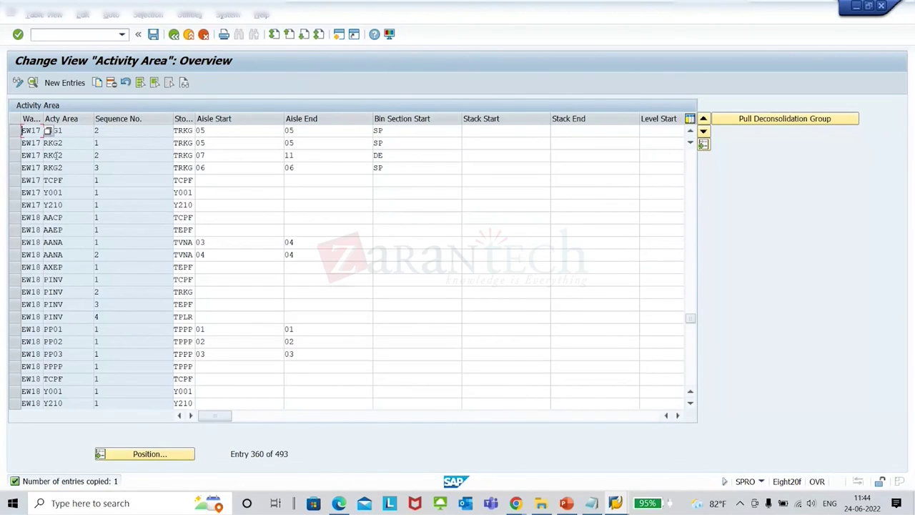
Step: Delete the original EW17 activity area RKG2 entry with sequence number 1 and aisle 05
{"action": "scroll", "coordinate": [55, 155], "scroll_direction": "up", "scroll_amount": 1}
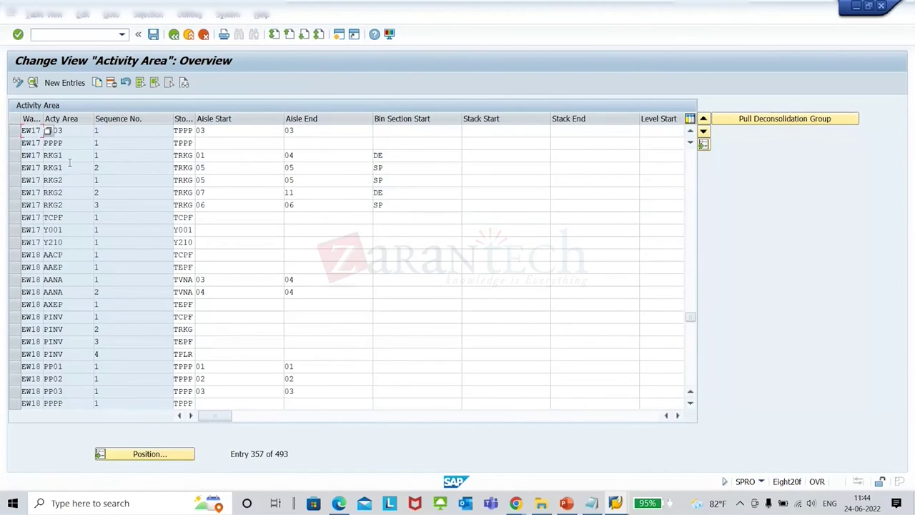
{"action": "left_click", "coordinate": [15, 180]}
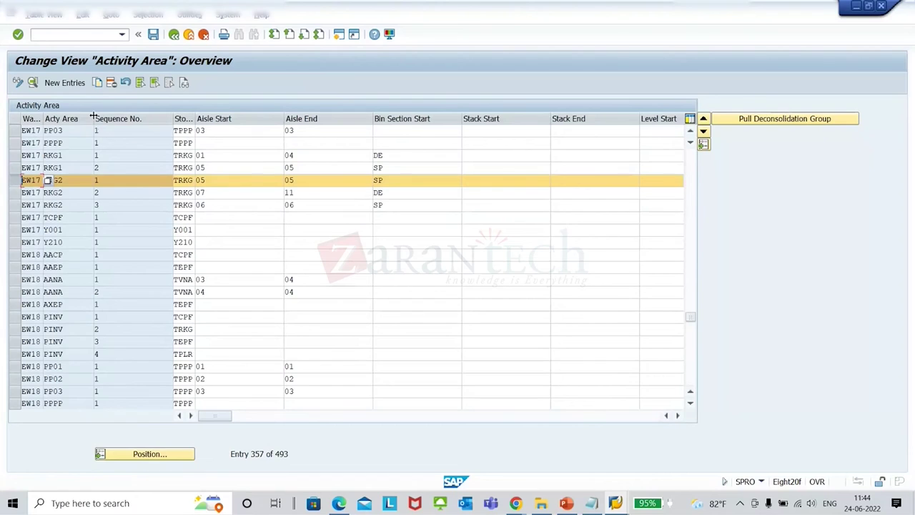
{"action": "left_click", "coordinate": [111, 83]}
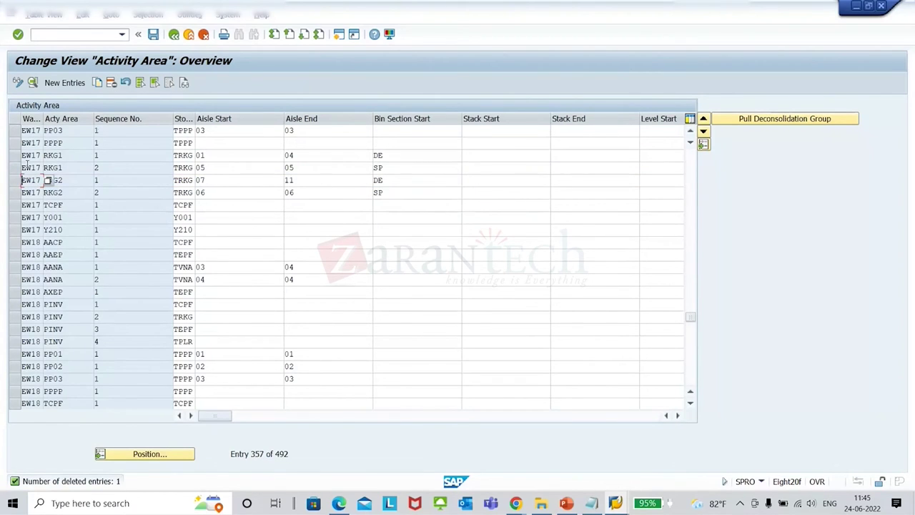
Step: Open the details of the four EW17 RKG1 and RKG2 entries and pull a deconsolidation group for RKG1 sequence 1
{"action": "left_click", "coordinate": [14, 156]}
{"action": "left_click_drag", "start_coordinate": [14, 168], "coordinate": [14, 193]}
{"action": "left_click", "coordinate": [33, 83]}
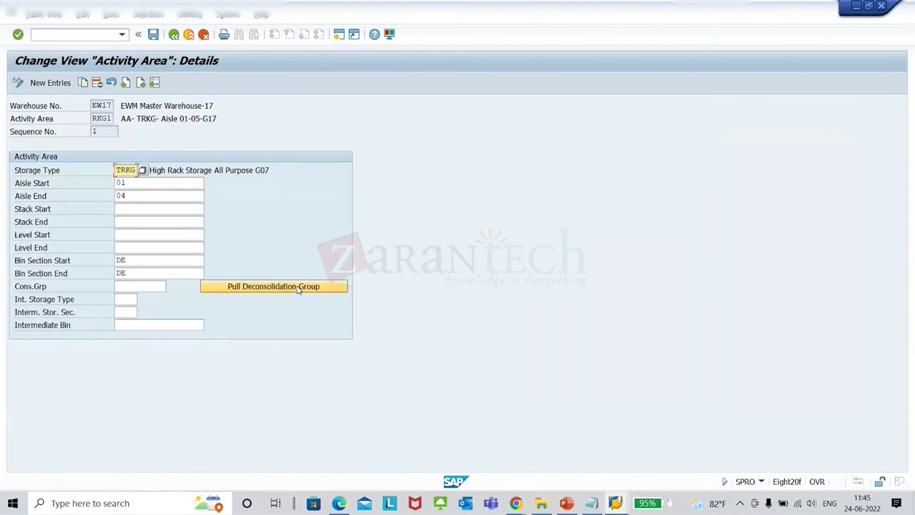
{"action": "left_click", "coordinate": [326, 345]}
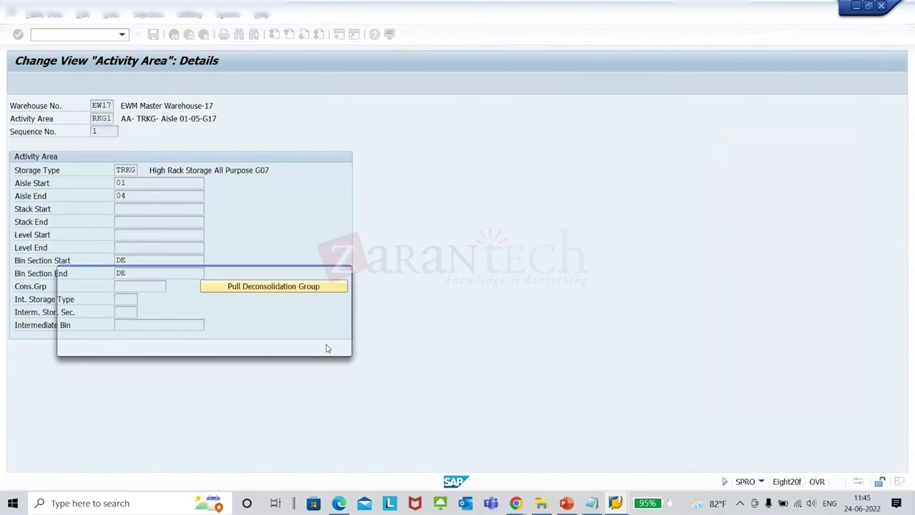
{"action": "left_click", "coordinate": [324, 344]}
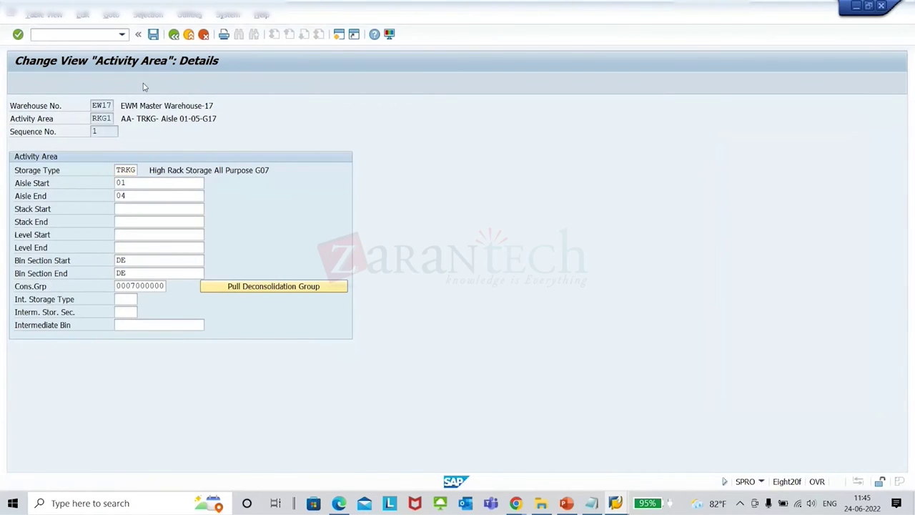
Step: Advance to the EW17 RKG1 entry with sequence number 2 and pull a deconsolidation group for it
{"action": "left_click", "coordinate": [325, 345]}
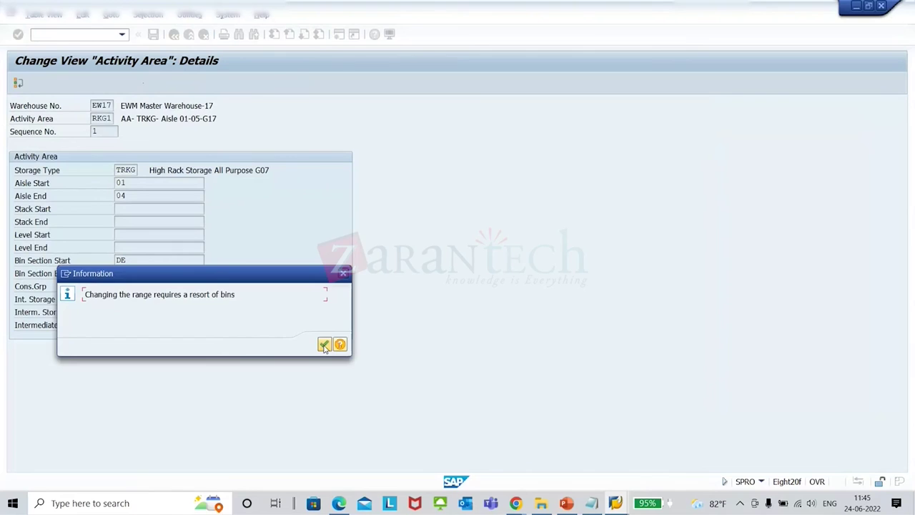
{"action": "left_click", "coordinate": [324, 346]}
{"action": "left_click", "coordinate": [323, 346]}
{"action": "left_click", "coordinate": [324, 347]}
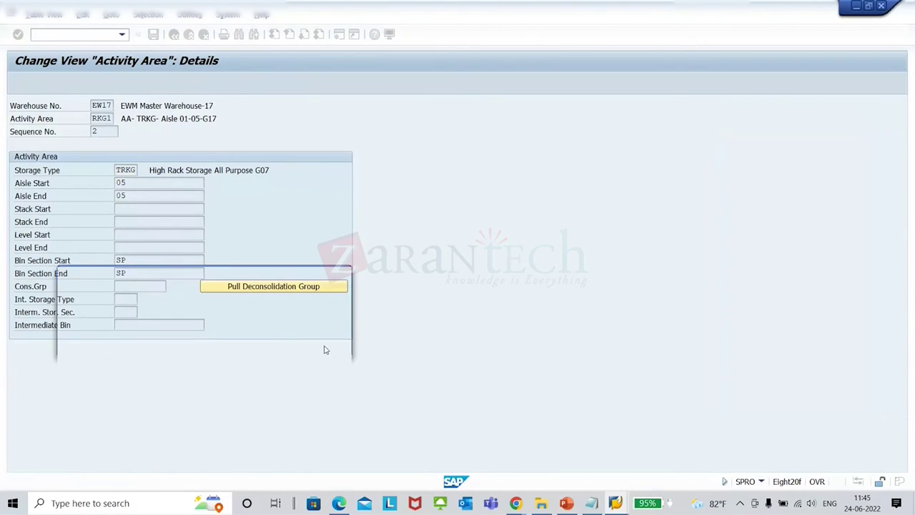
{"action": "left_click", "coordinate": [322, 343]}
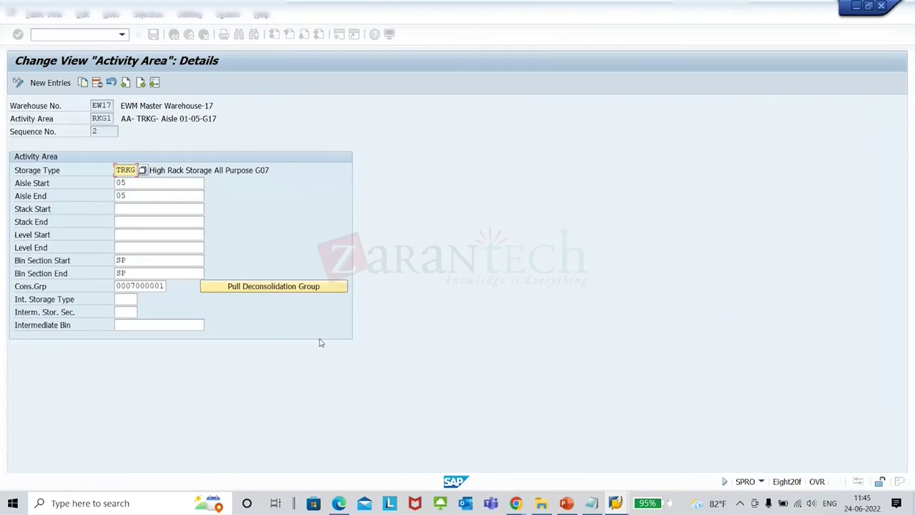
Step: Advance to the EW17 RKG2 entry with sequence number 1 and pull a deconsolidation group for it
{"action": "left_click", "coordinate": [142, 82]}
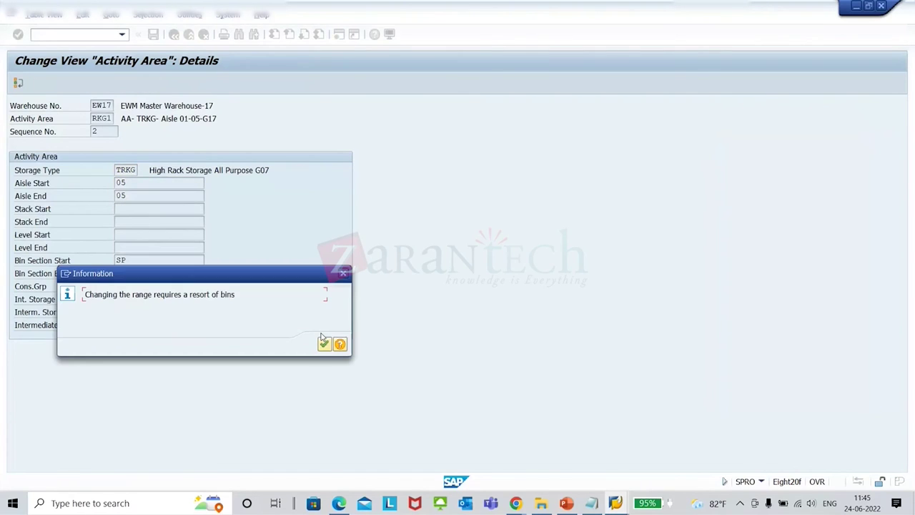
{"action": "left_click", "coordinate": [324, 344]}
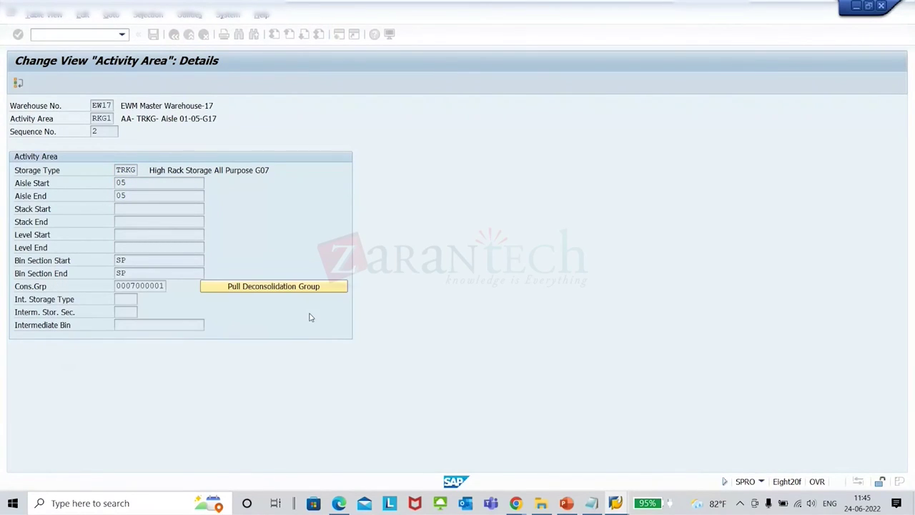
{"action": "left_click", "coordinate": [326, 344]}
{"action": "left_click", "coordinate": [325, 346]}
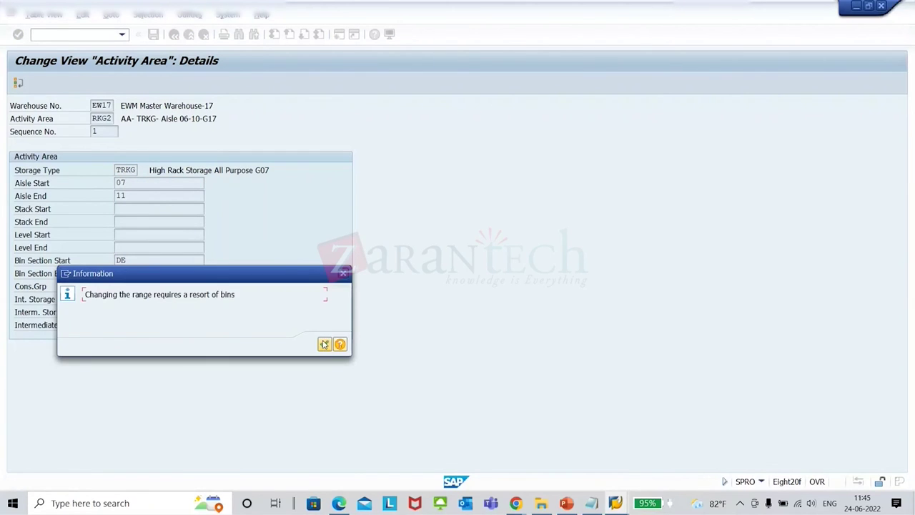
{"action": "left_click", "coordinate": [324, 345]}
Step: Advance to the EW17 RKG2 entry with sequence number 2 and pull a deconsolidation group for it
{"action": "left_click", "coordinate": [141, 83]}
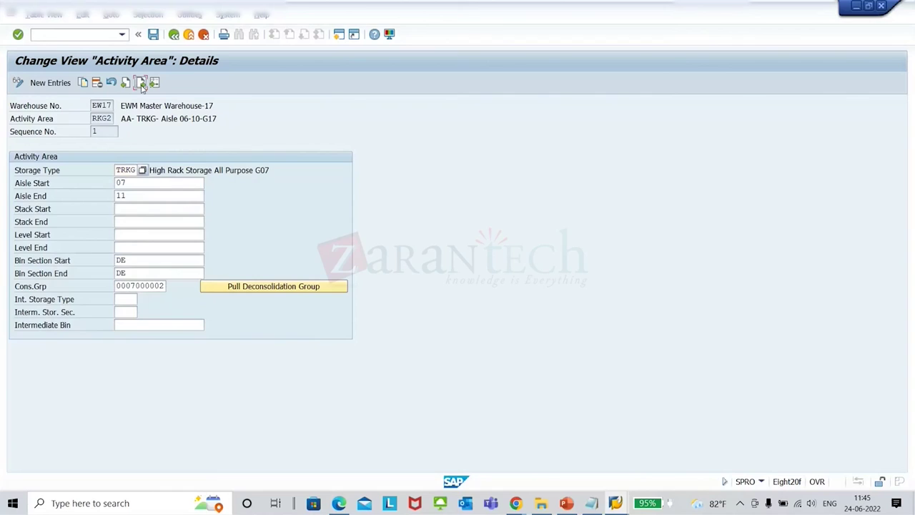
{"action": "left_click", "coordinate": [321, 345]}
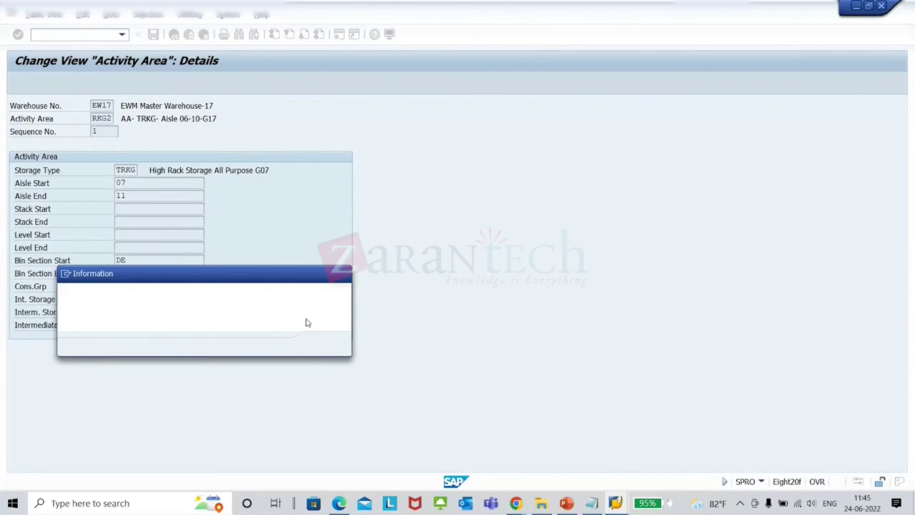
{"action": "left_click", "coordinate": [322, 344]}
{"action": "left_click", "coordinate": [325, 344]}
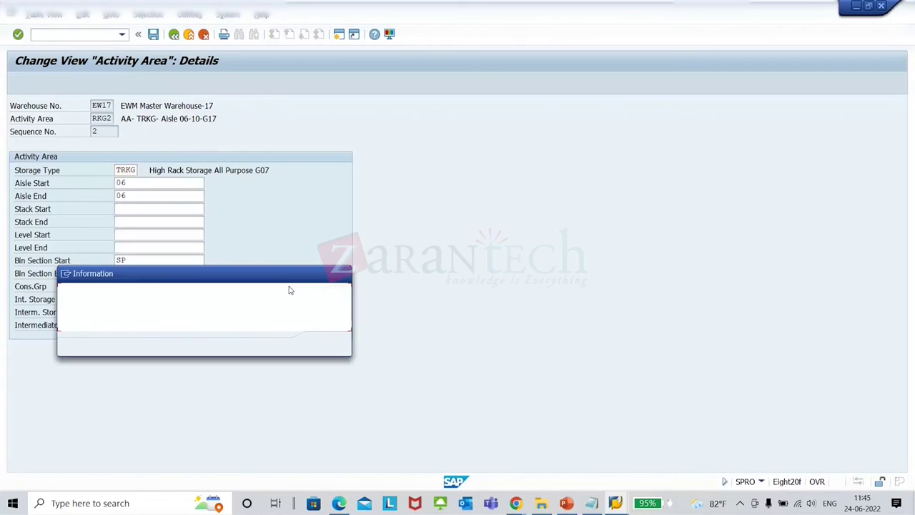
{"action": "left_click", "coordinate": [326, 346]}
{"action": "left_click", "coordinate": [329, 351]}
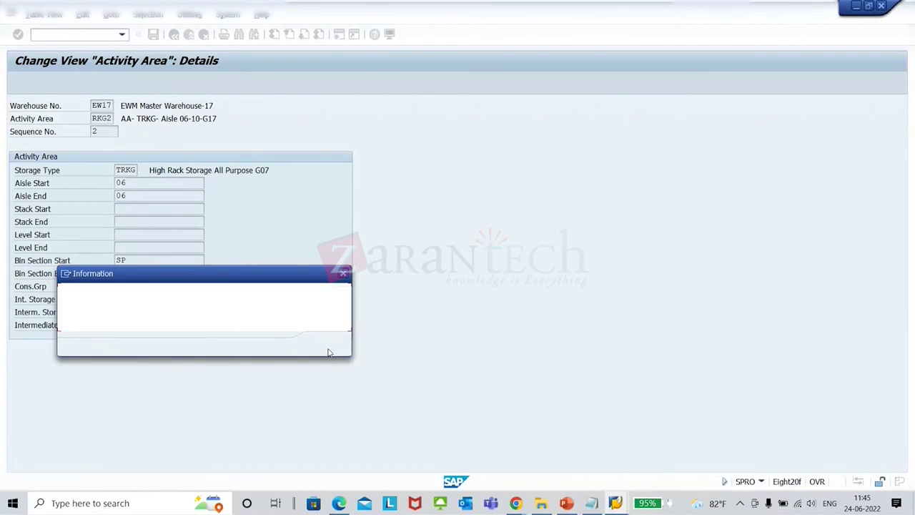
{"action": "left_click", "coordinate": [328, 349]}
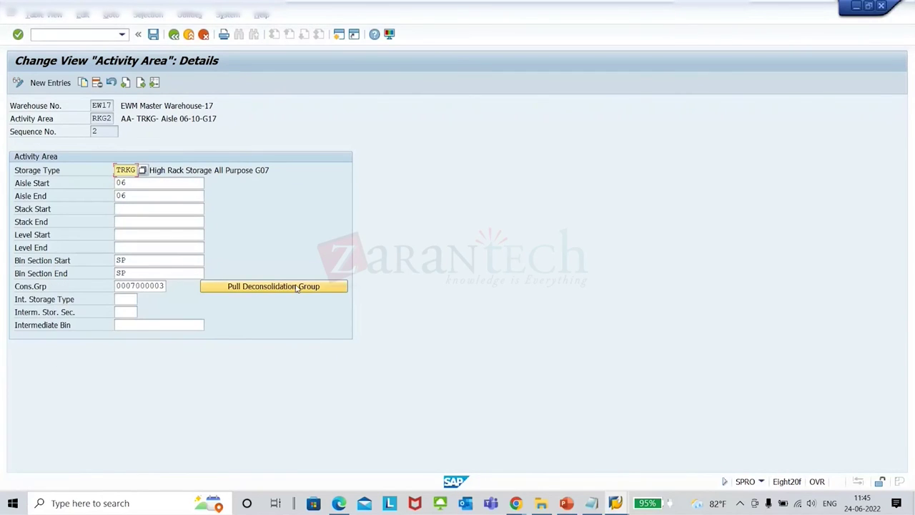
Step: Acknowledge the bin resort notices and save the changed EW17 RKG1 and RKG2 activity area entries
{"action": "left_click", "coordinate": [140, 84]}
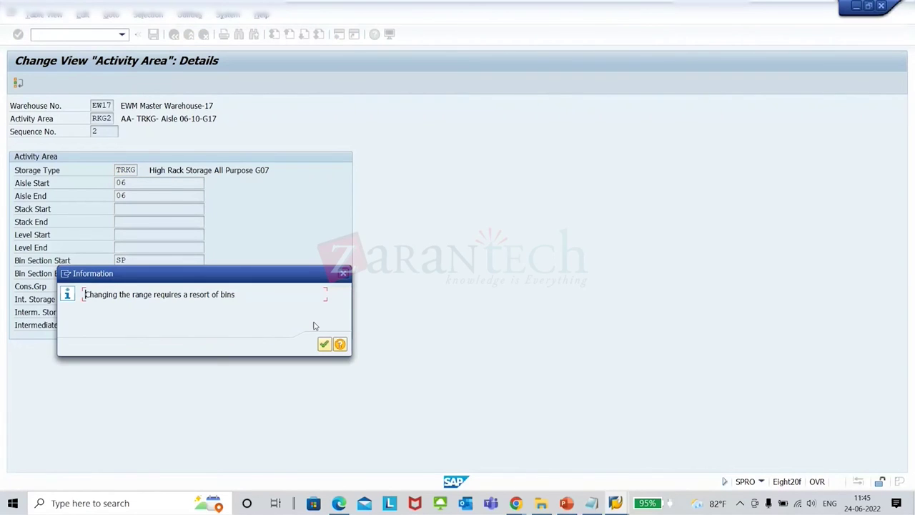
{"action": "left_click", "coordinate": [326, 346]}
{"action": "left_click", "coordinate": [325, 346]}
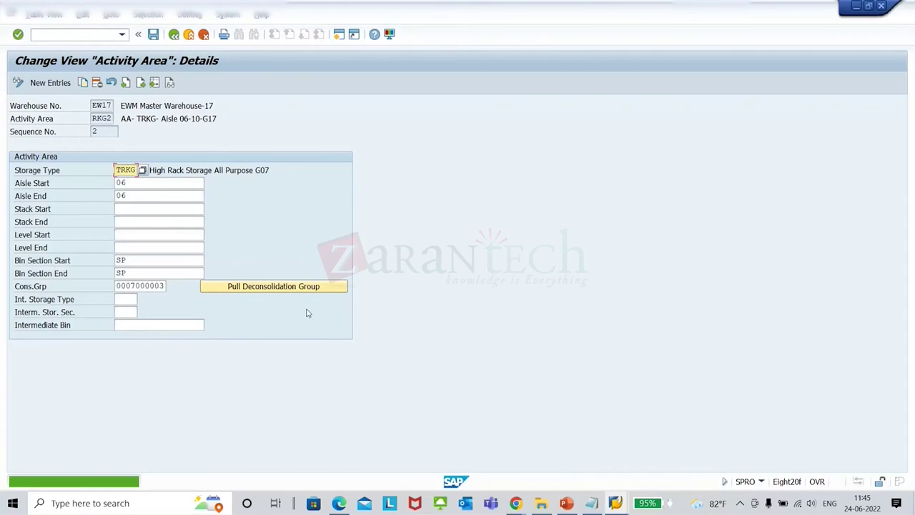
{"action": "left_click", "coordinate": [153, 35]}
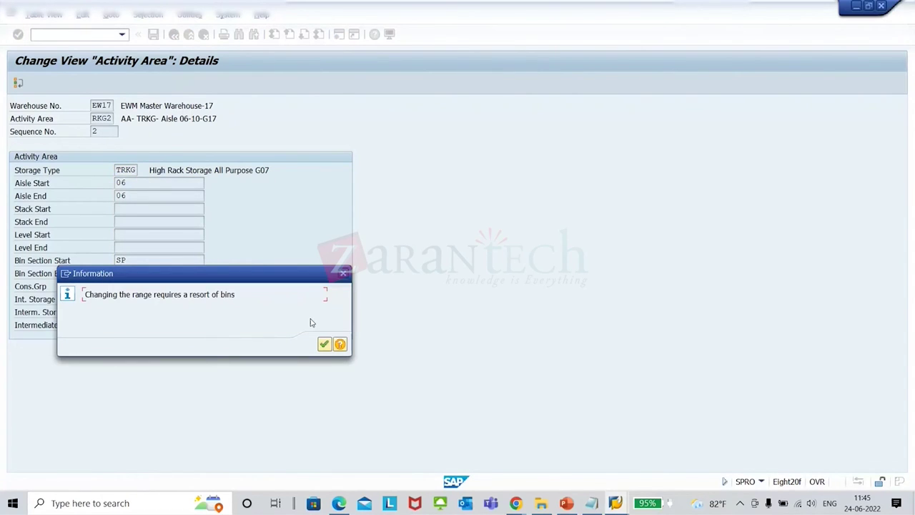
{"action": "left_click", "coordinate": [324, 345]}
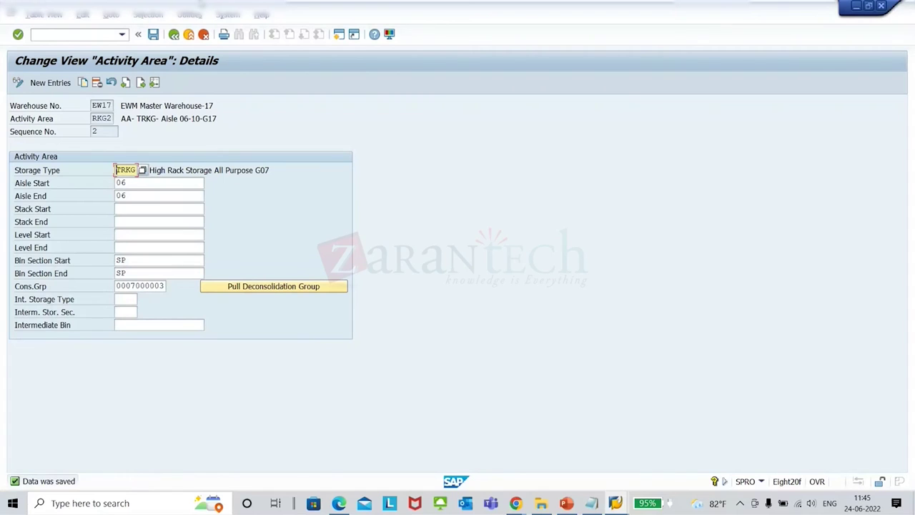
Step: Return to the overview and check the Bin Section End and Cons.Grp values of the EW17 RKG1 and RKG2 entries
{"action": "left_click", "coordinate": [173, 35]}
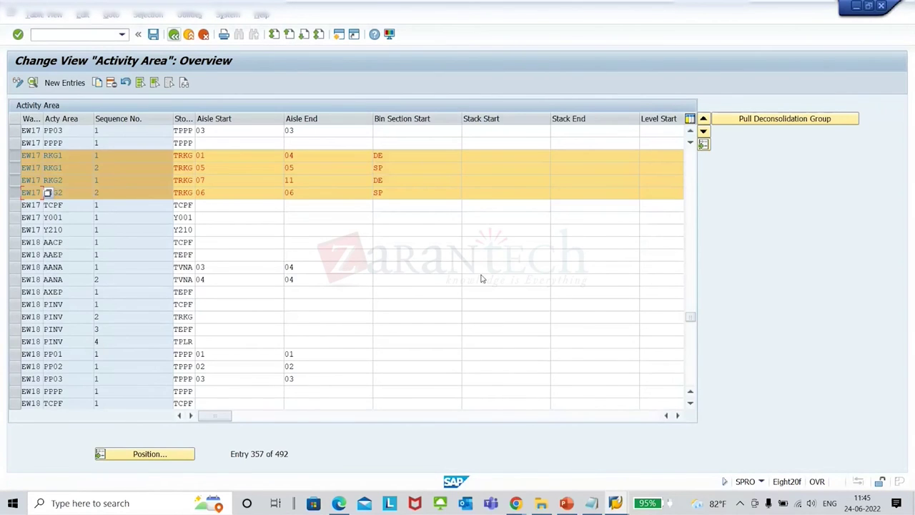
{"action": "left_click", "coordinate": [678, 415]}
{"action": "left_click", "coordinate": [678, 415]}
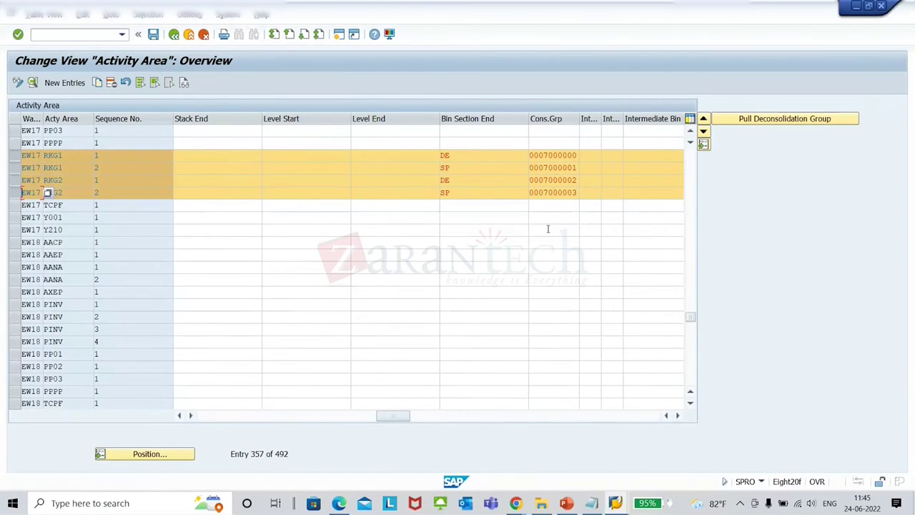
{"action": "left_click", "coordinate": [457, 190]}
{"action": "key", "text": "Up"}
{"action": "key", "text": "Up"}
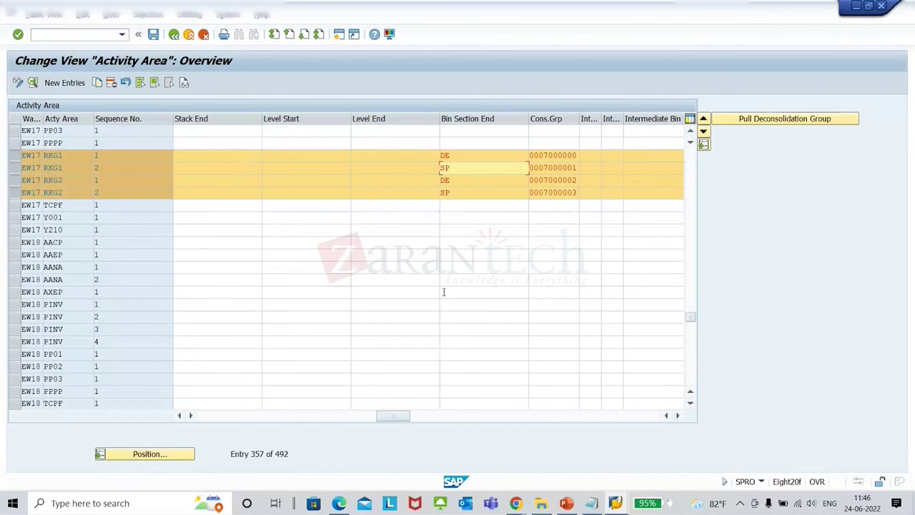
Step: Dismiss the broken SAP connection error without viewing its detailed description, and bring up the list of open windows
{"action": "key", "text": "alt+Tab"}
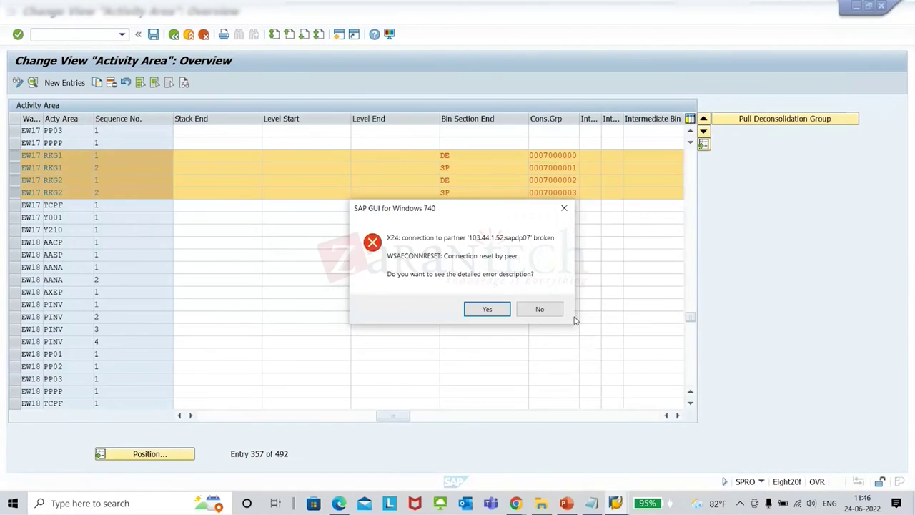
{"action": "left_click", "coordinate": [547, 311]}
{"action": "key", "text": "alt+Tab"}
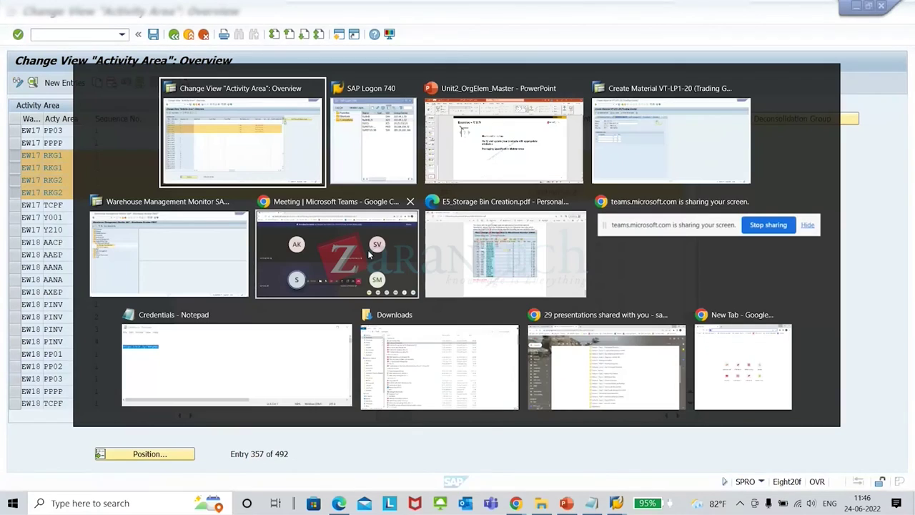
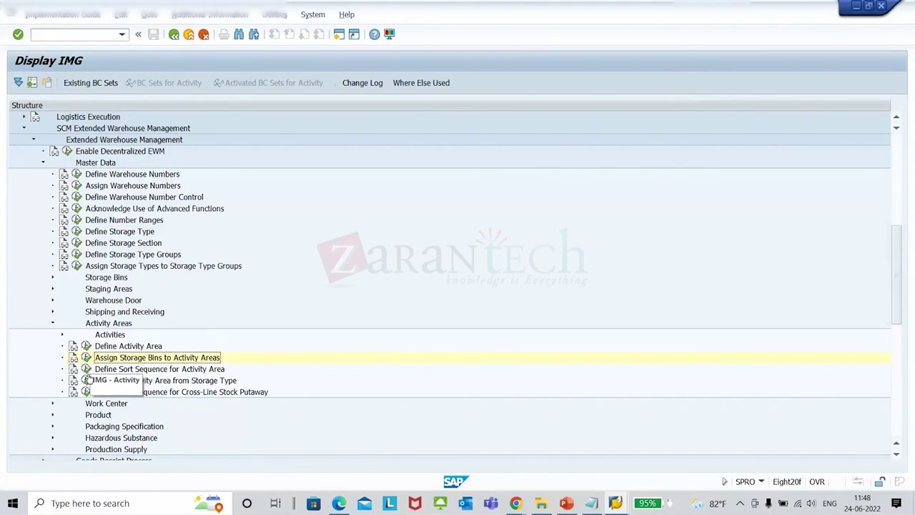
Step: View the Sort Sequence for Storage Bins overview, and return to the Activity Area assignments to examine the aisle and stack range fields
{"action": "left_click", "coordinate": [86, 369]}
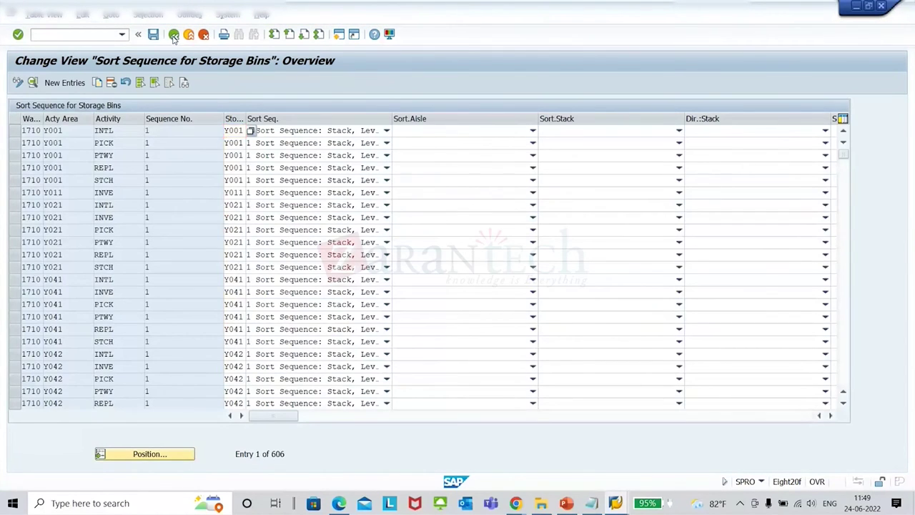
{"action": "left_click", "coordinate": [174, 35]}
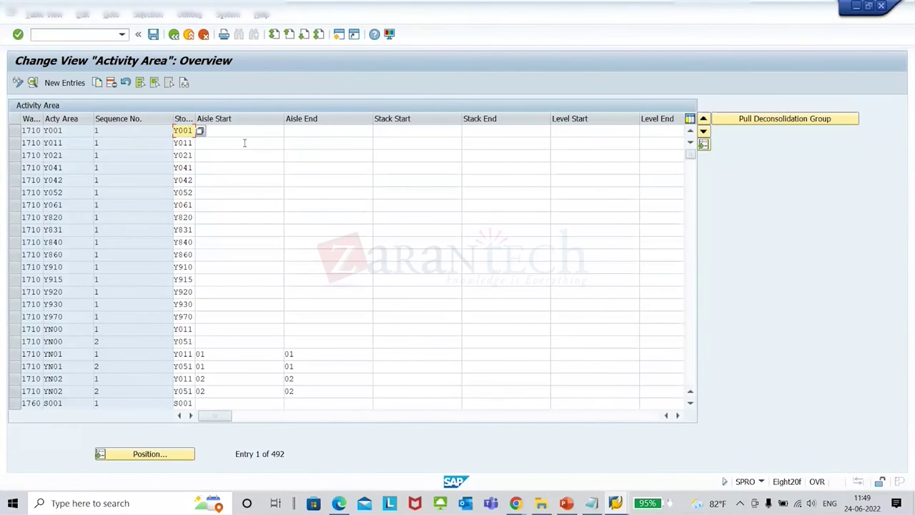
{"action": "left_click", "coordinate": [231, 131]}
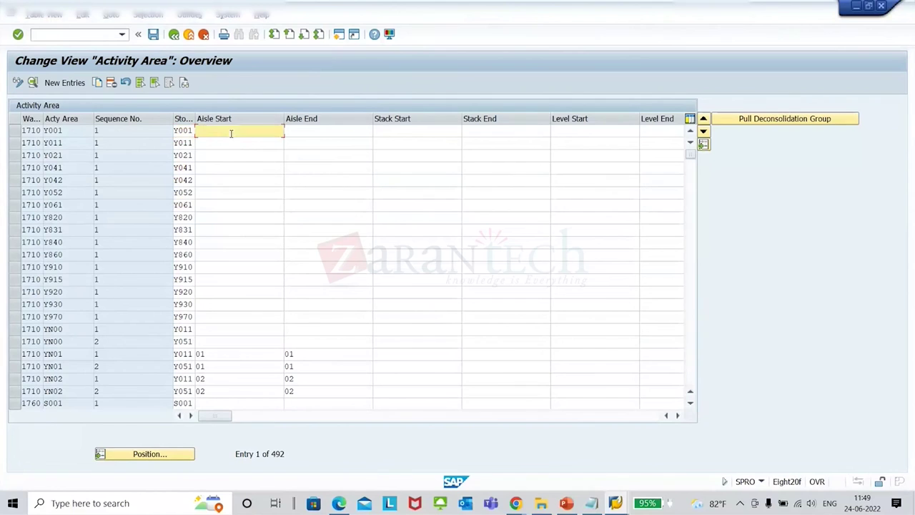
{"action": "key", "text": "Tab"}
{"action": "key", "text": "Tab"}
{"action": "key", "text": "Tab"}
{"action": "key", "text": "Tab"}
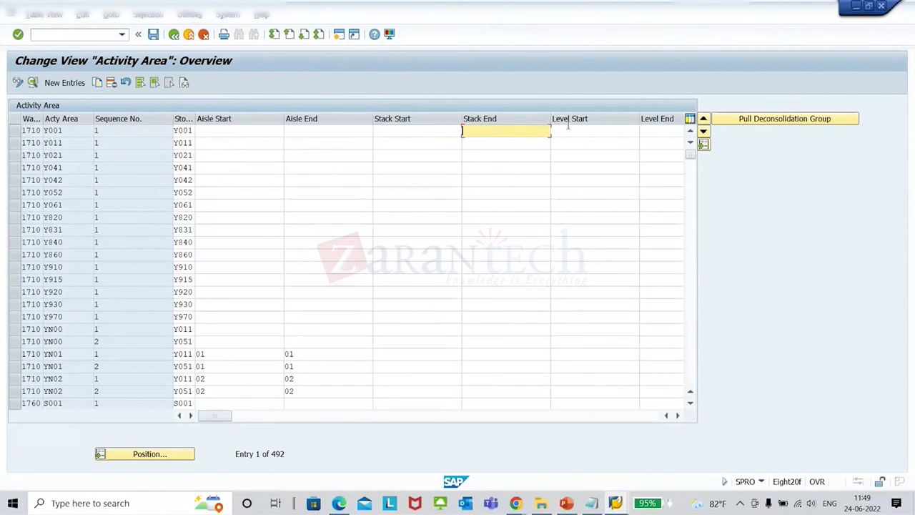
Step: Examine the level and bin section range fields of the Activity Area assignments
{"action": "left_click", "coordinate": [677, 415]}
{"action": "left_click", "coordinate": [678, 415]}
{"action": "left_click", "coordinate": [677, 415]}
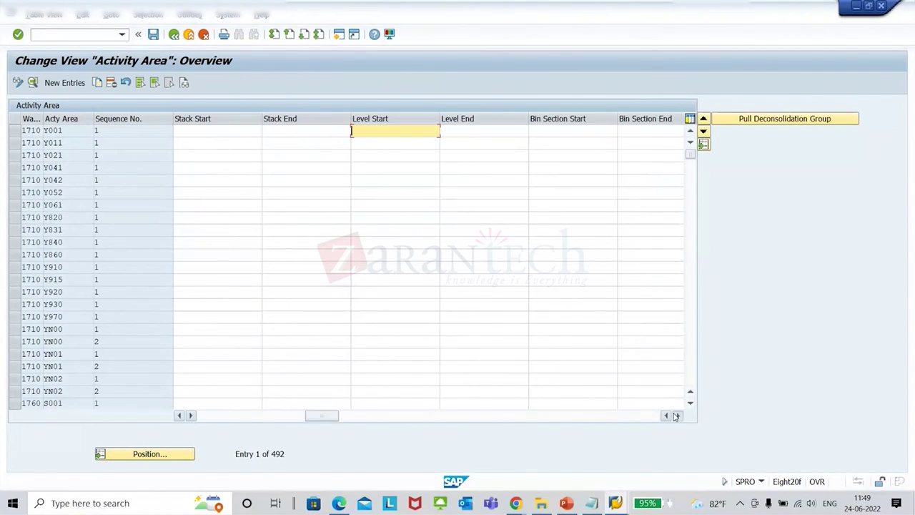
{"action": "left_click", "coordinate": [677, 415]}
{"action": "left_click", "coordinate": [491, 136]}
{"action": "left_click", "coordinate": [584, 141]}
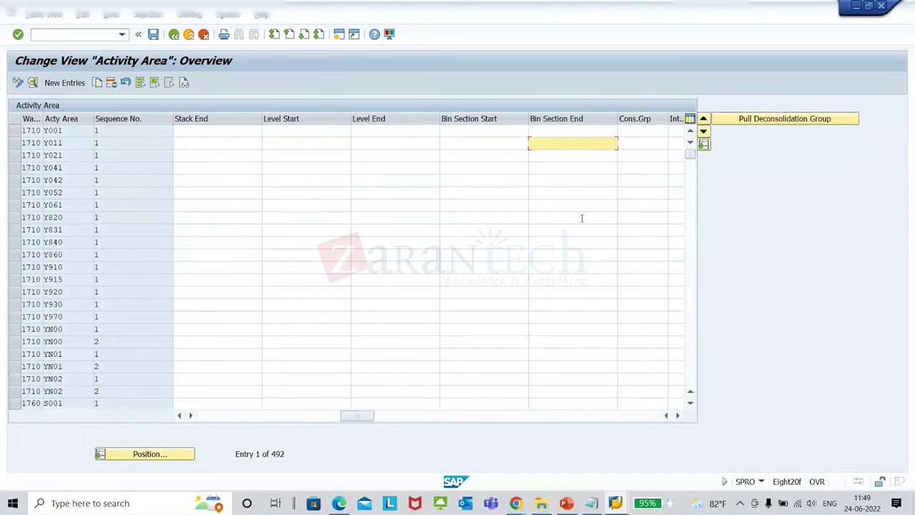
Step: Review the intermediate storage type, storage section and bin fields in the details of warehouse 1710 activity area Y001, and leave the details
{"action": "double_click", "coordinate": [221, 127]}
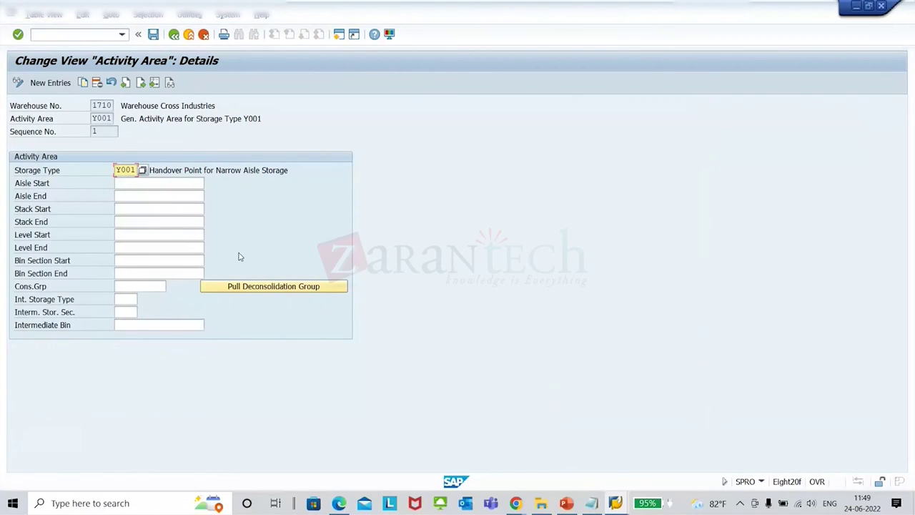
{"action": "left_click", "coordinate": [120, 299]}
{"action": "left_click", "coordinate": [123, 313]}
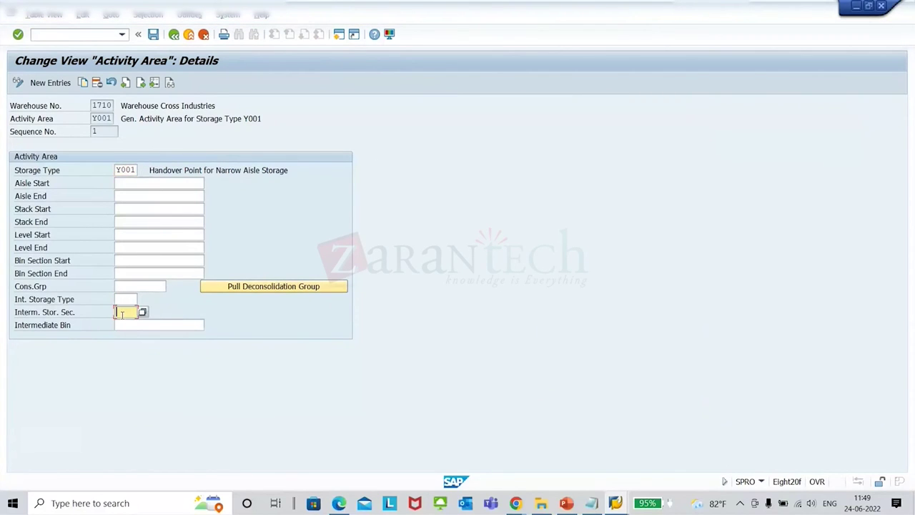
{"action": "left_click", "coordinate": [130, 326]}
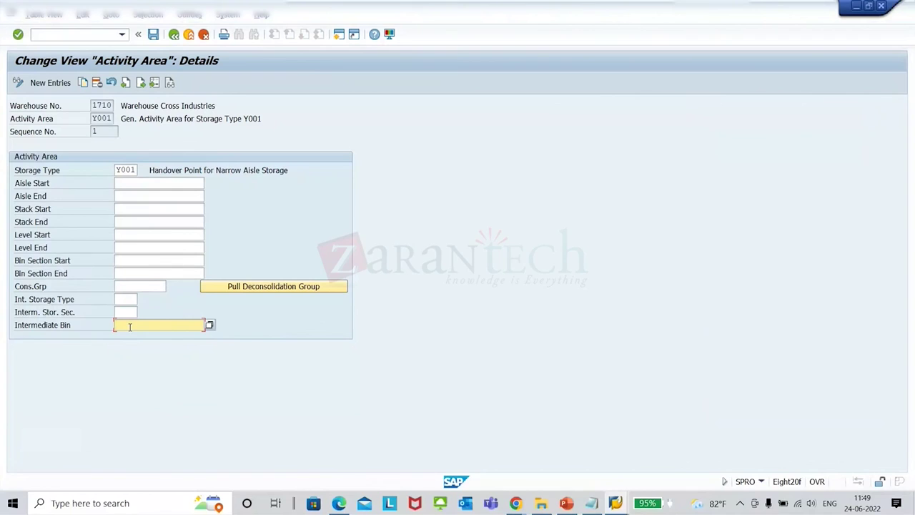
{"action": "left_click", "coordinate": [125, 299]}
{"action": "left_click", "coordinate": [127, 323]}
{"action": "left_click", "coordinate": [127, 297]}
{"action": "left_click", "coordinate": [127, 312]}
{"action": "left_click", "coordinate": [128, 326]}
{"action": "left_click", "coordinate": [175, 36]}
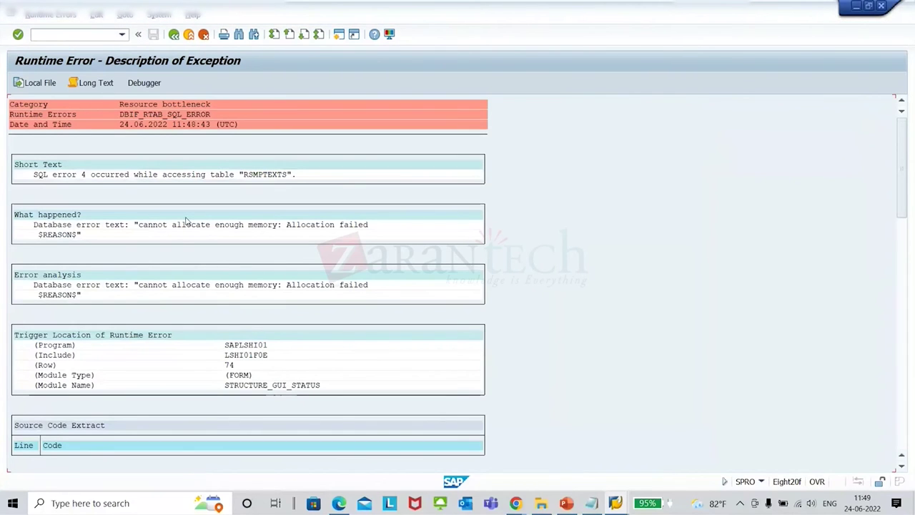
Step: Open a new session on the AHB_N connection from SAP Logon, logging on with the account's user name and password
{"action": "mouse_move", "coordinate": [617, 505]}
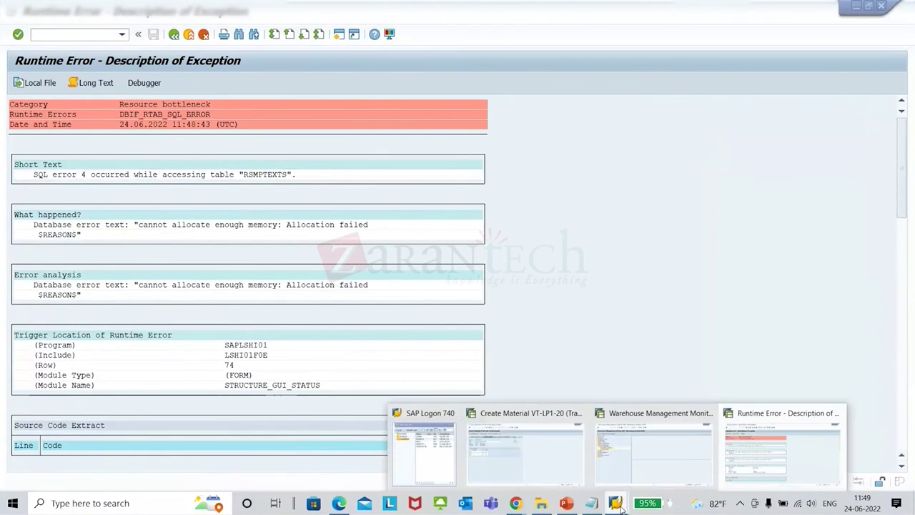
{"action": "left_click", "coordinate": [447, 464]}
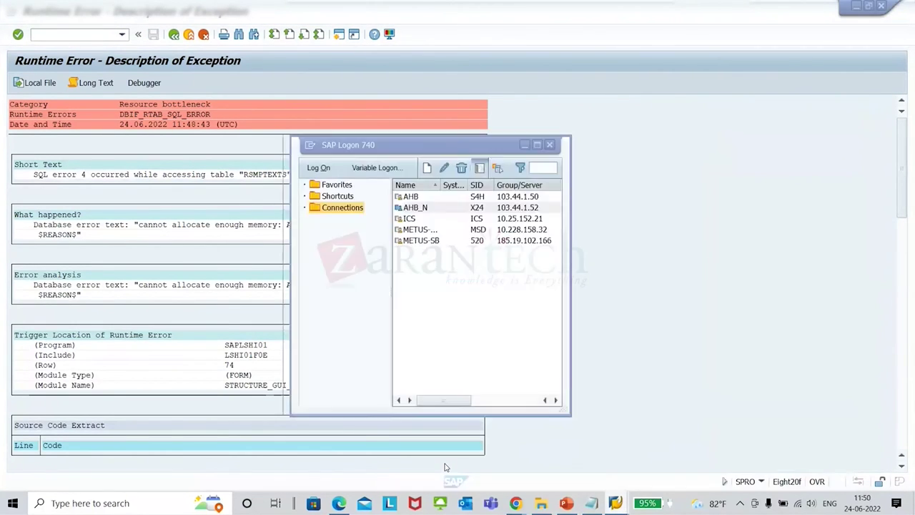
{"action": "double_click", "coordinate": [430, 207]}
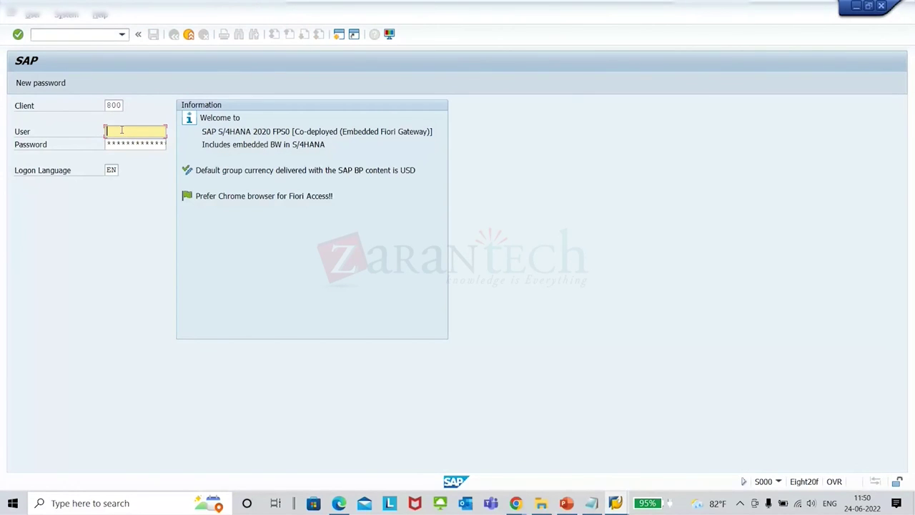
{"action": "left_click", "coordinate": [122, 130]}
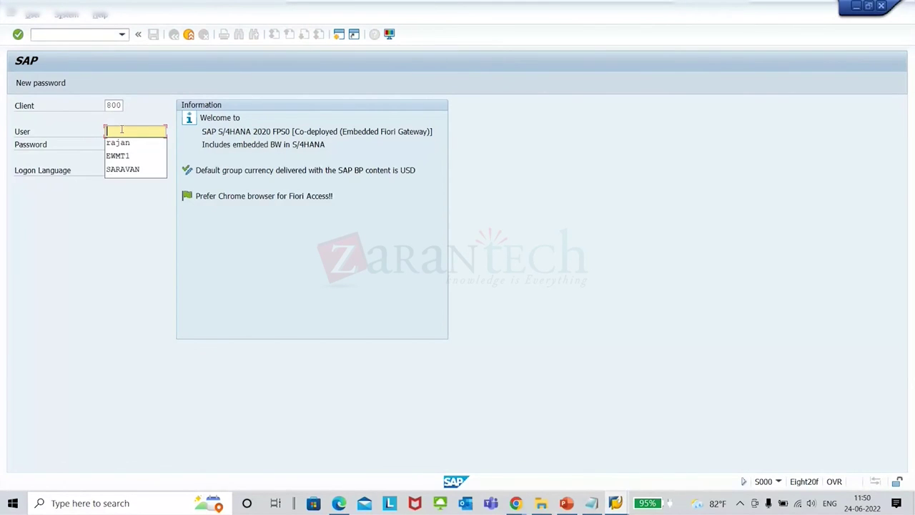
{"action": "left_click", "coordinate": [120, 141]}
{"action": "key", "text": "Tab"}
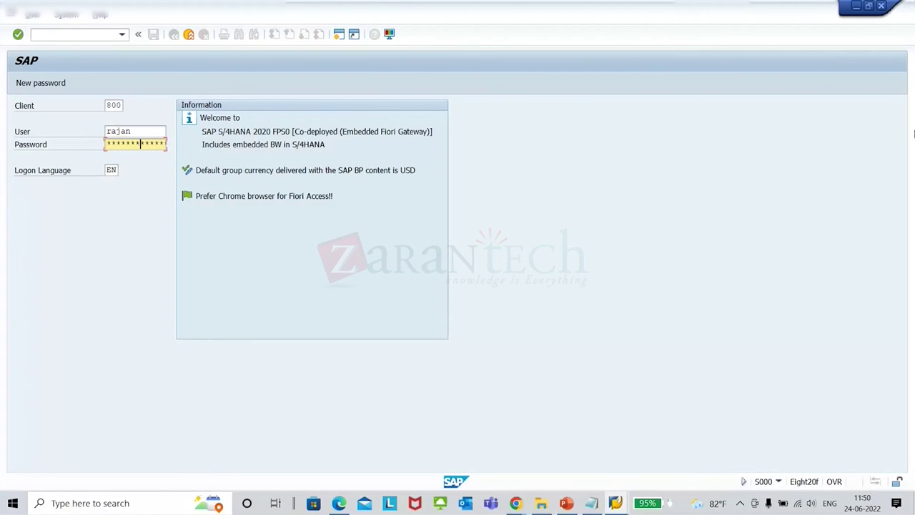
{"action": "key", "text": "Return"}
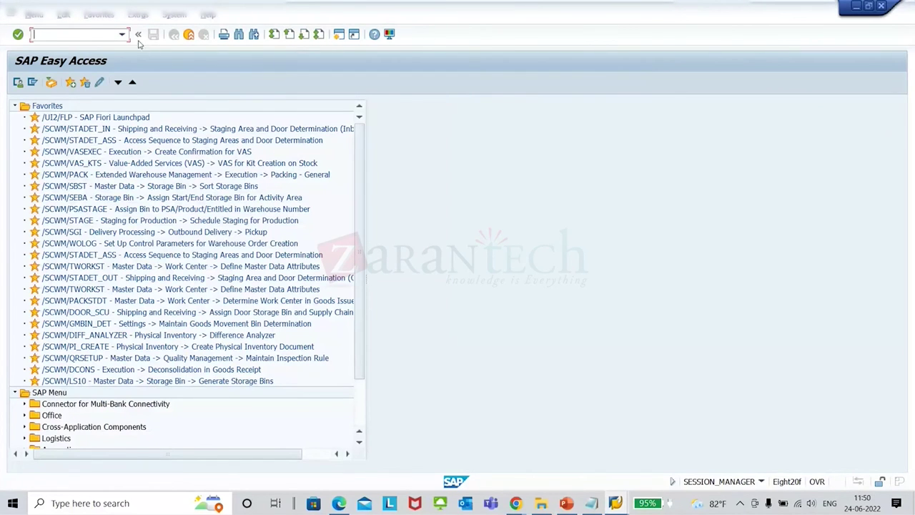
Step: Run transaction SM12 and search the lock table of client 800 for the logged-on user's locks
{"action": "key", "text": "Return"}
{"action": "left_click", "coordinate": [93, 37]}
{"action": "type", "text": "/osm12"}
{"action": "key", "text": "Return"}
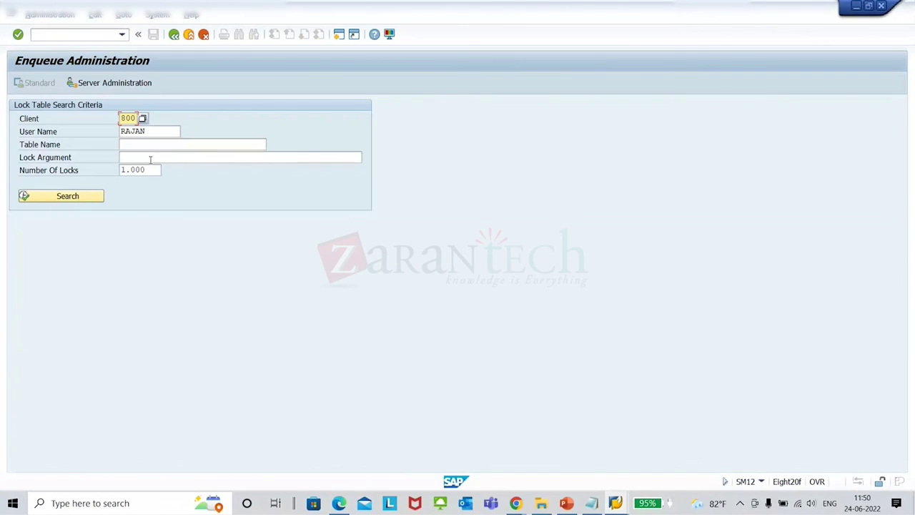
{"action": "left_click", "coordinate": [99, 196]}
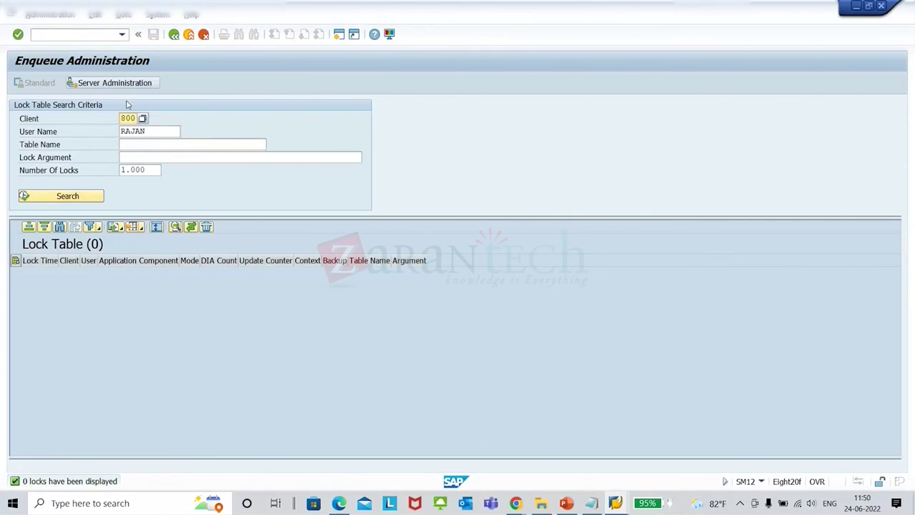
Step: Switch to the customizing session and open Define Sort Sequence for Activity Area under the Extended Warehouse Management master data for activity areas
{"action": "key", "text": "alt+Tab"}
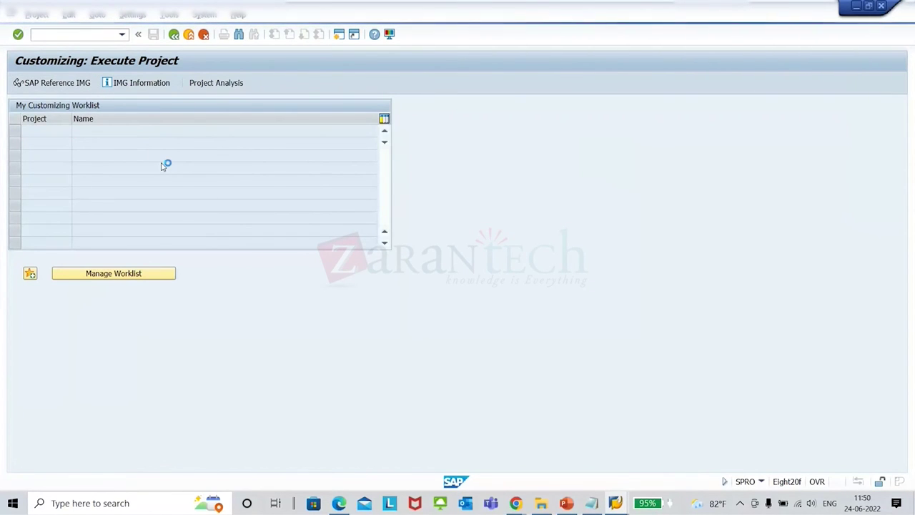
{"action": "scroll", "coordinate": [118, 322], "scroll_direction": "down", "scroll_amount": 3}
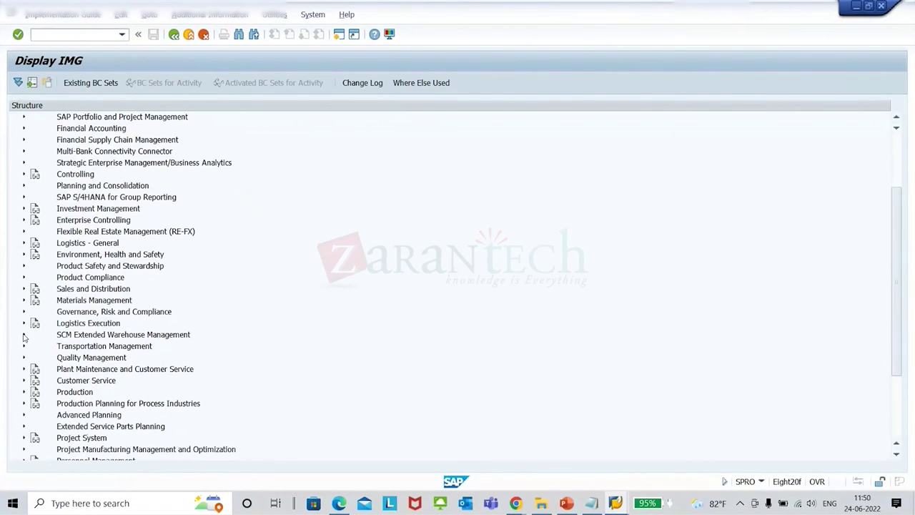
{"action": "left_click", "coordinate": [24, 335]}
{"action": "left_click", "coordinate": [33, 346]}
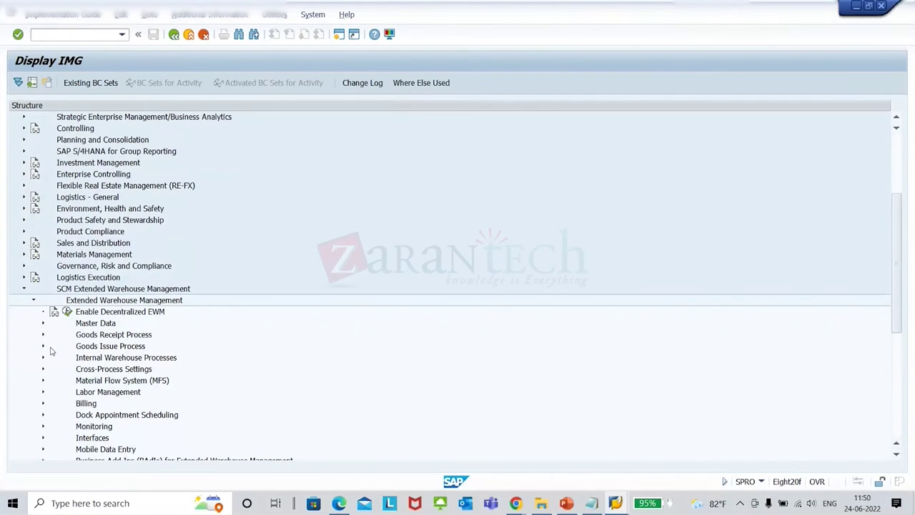
{"action": "left_click", "coordinate": [42, 323]}
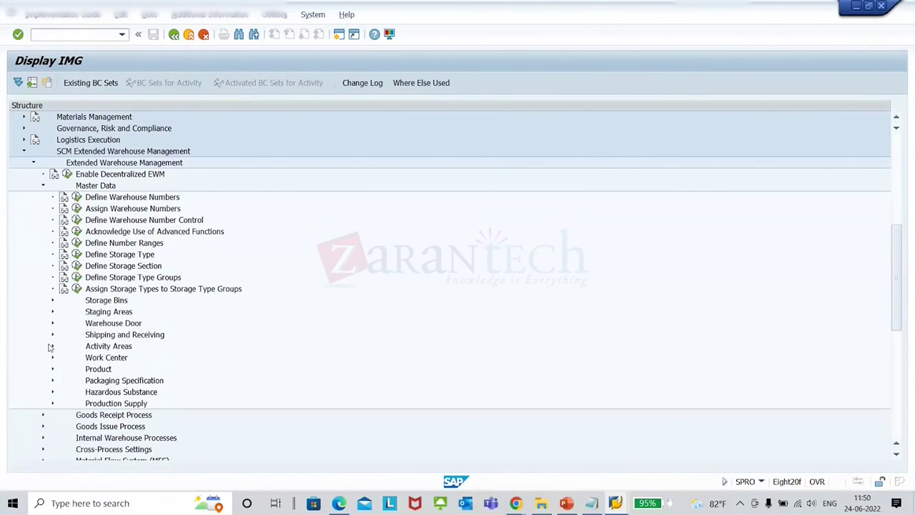
{"action": "left_click", "coordinate": [51, 346]}
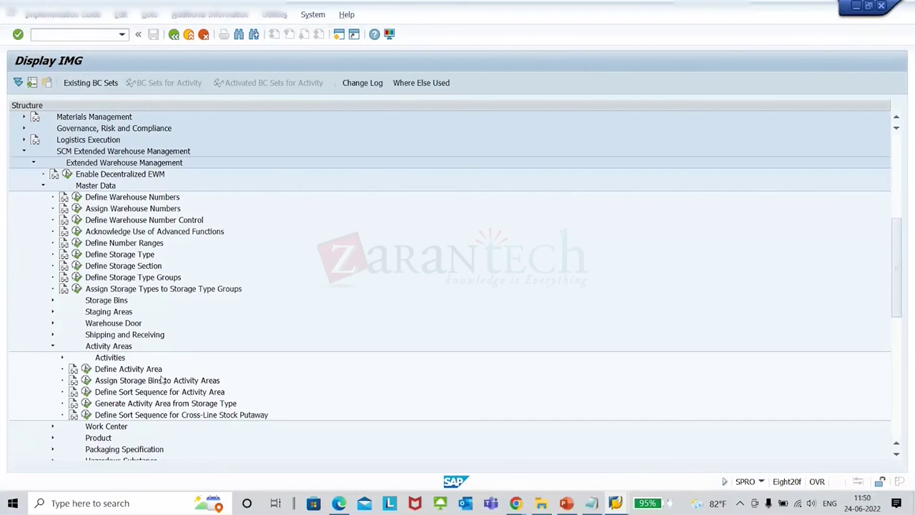
{"action": "left_click", "coordinate": [85, 393]}
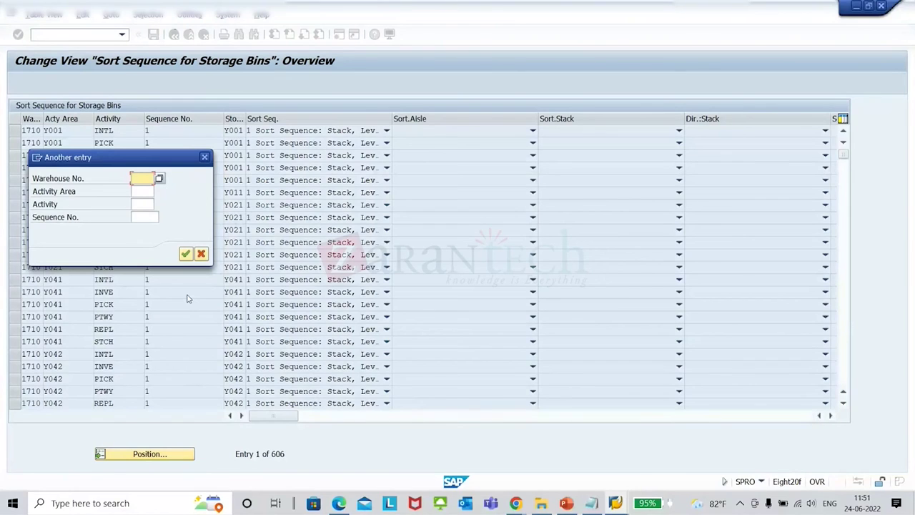
Step: Position the Sort Sequence for Storage Bins list at the warehouse EW07 entries
{"action": "type", "text": "ew07"}
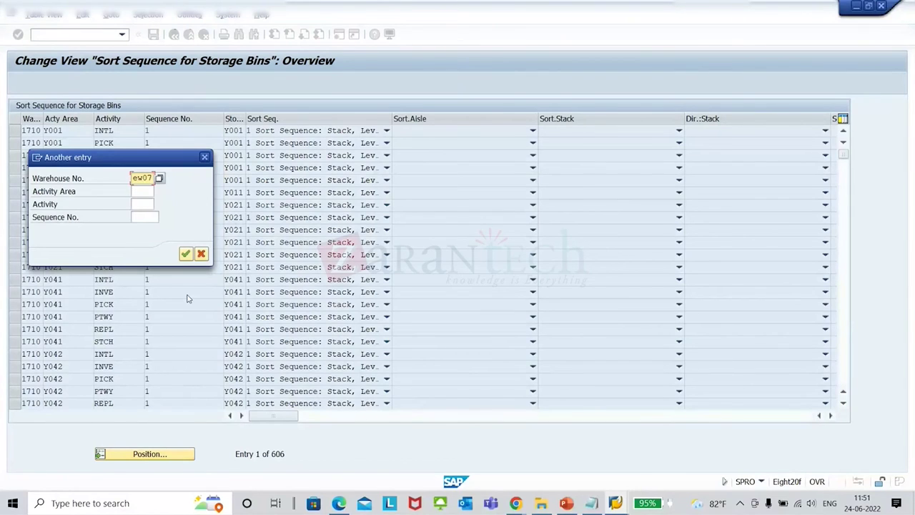
{"action": "key", "text": "Tab"}
{"action": "type", "text": "Y001"}
{"action": "key", "text": "Return"}
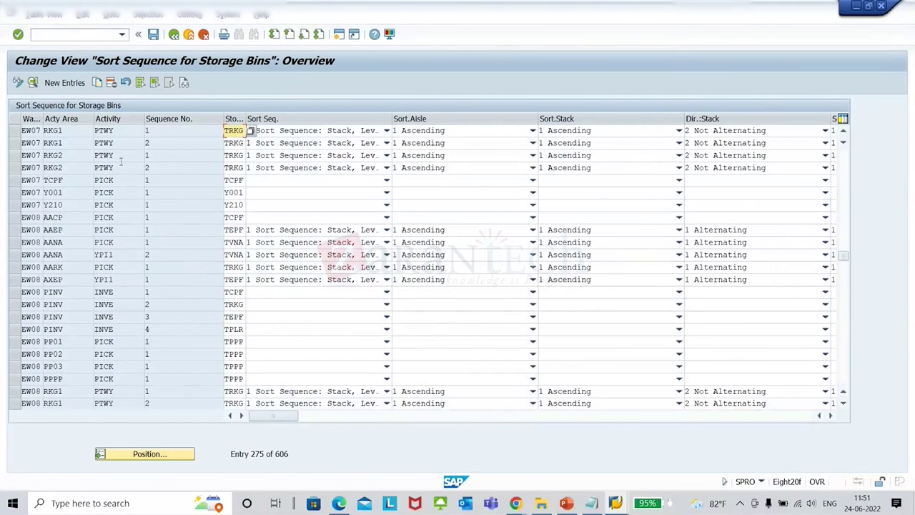
Step: Copy the EW07 RKG1 PTWY sort sequence entries 1 and 2, with EW17 as the target warehouse
{"action": "left_click", "coordinate": [122, 132]}
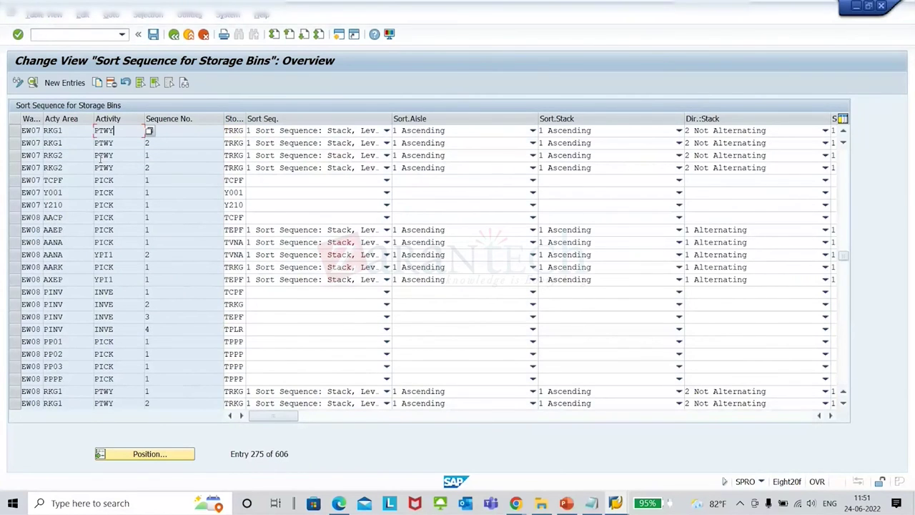
{"action": "left_click", "coordinate": [15, 131]}
{"action": "left_click", "coordinate": [15, 143]}
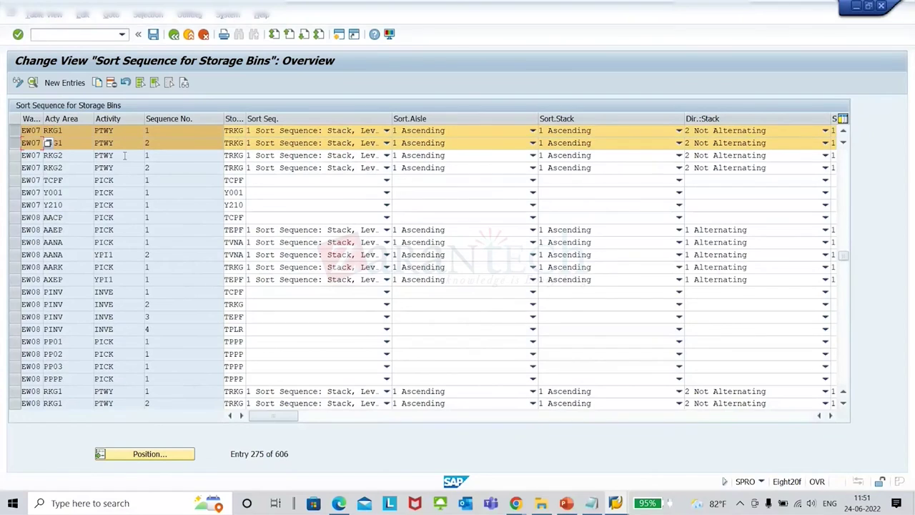
{"action": "left_click", "coordinate": [163, 143]}
{"action": "left_click", "coordinate": [33, 83]}
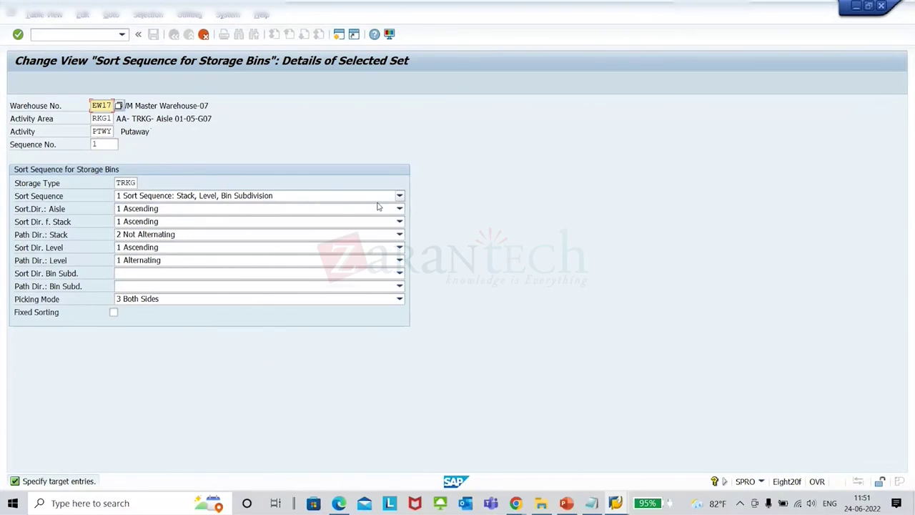
Step: Review the available options for Sort Sequence, aisle sort direction and stack path direction on the copied EW17 RKG1 entry
{"action": "left_click", "coordinate": [399, 195]}
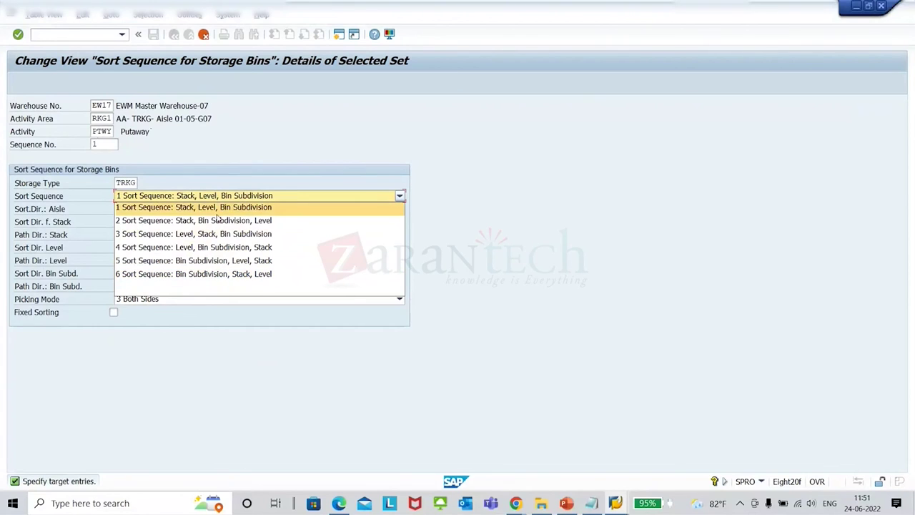
{"action": "left_click", "coordinate": [264, 145]}
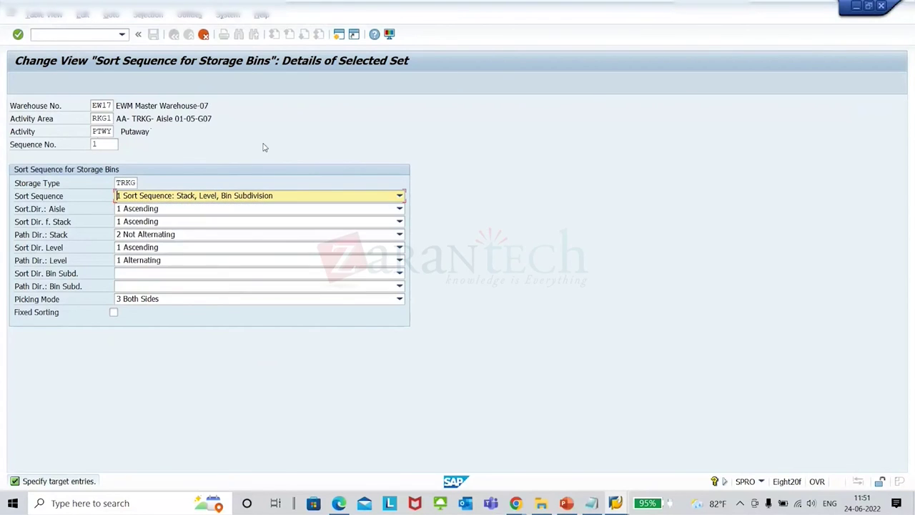
{"action": "left_click", "coordinate": [400, 209]}
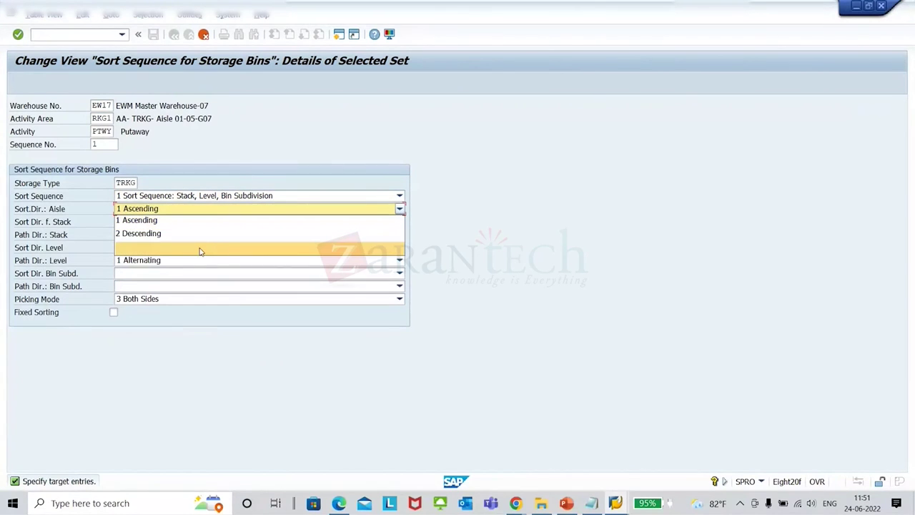
{"action": "left_click", "coordinate": [231, 152]}
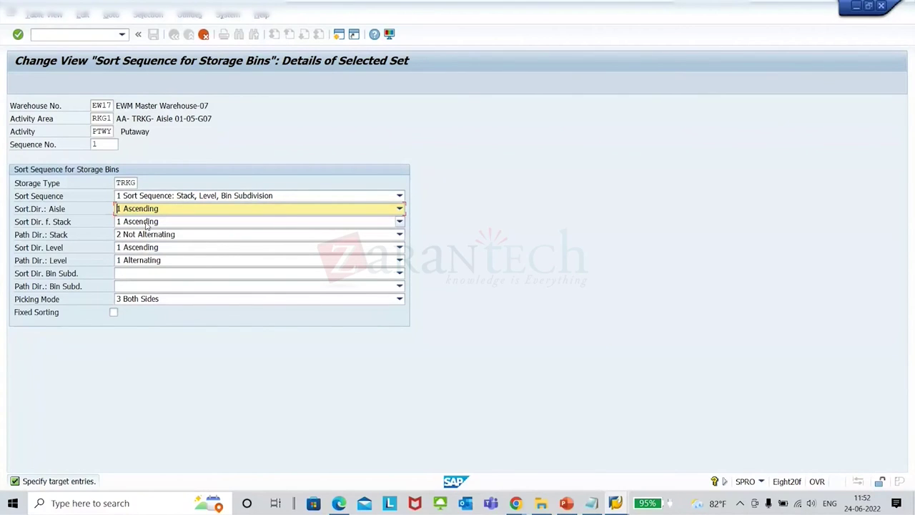
{"action": "left_click", "coordinate": [163, 240]}
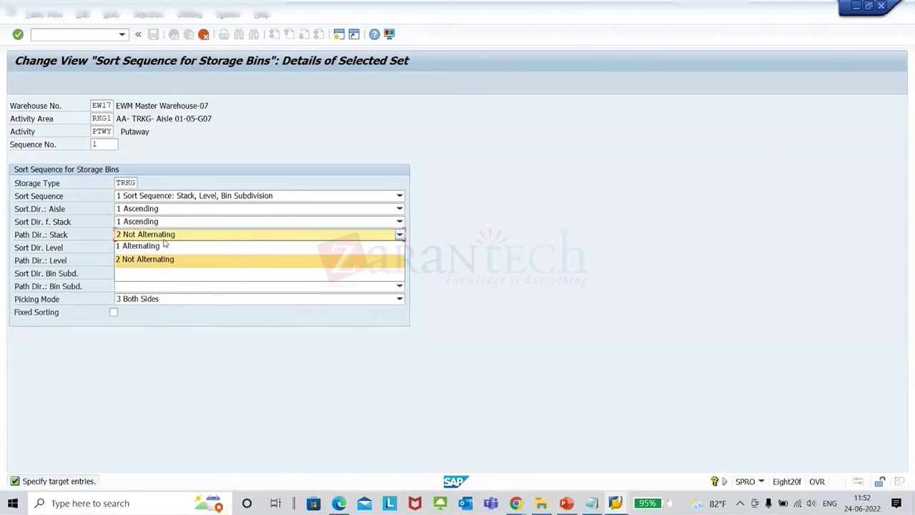
{"action": "left_click", "coordinate": [323, 153]}
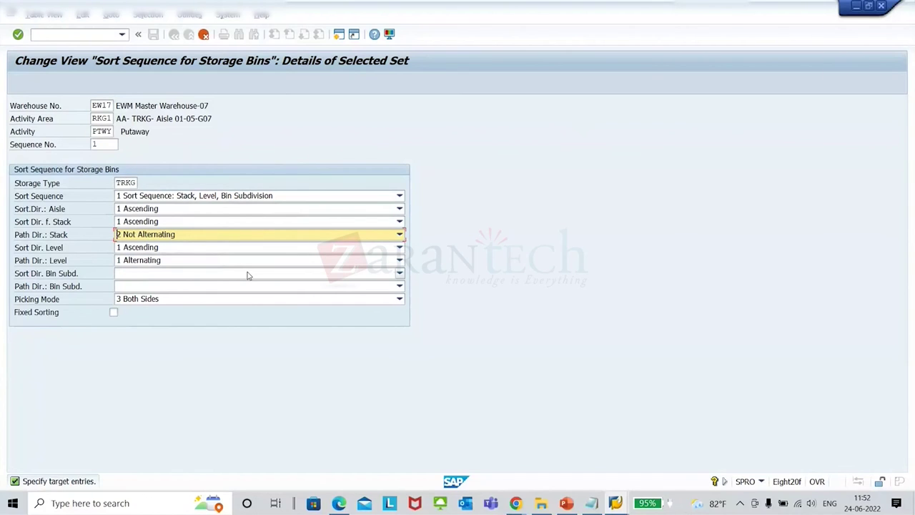
Step: Accept the copied EW17 RKG1 putaway sort sequence entries 1 and 2 and return to the overview
{"action": "key", "text": "Return"}
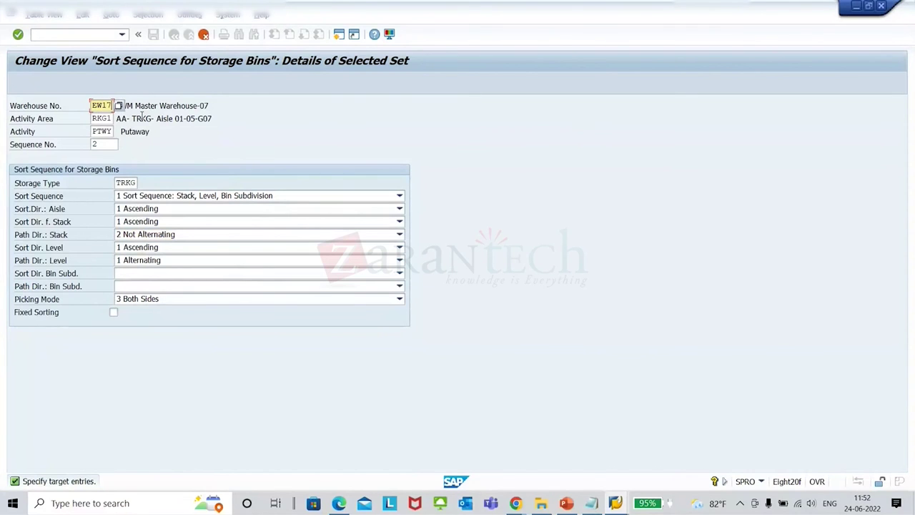
{"action": "key", "text": "F3"}
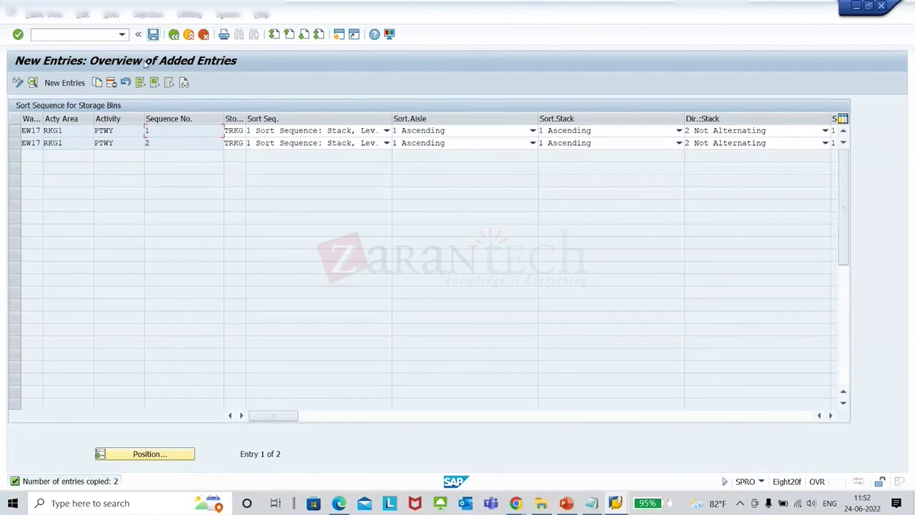
Step: Copy the EW17 RKG1 PTWY sort sequence entries 1 and 2, with RKG2 as the target activity area
{"action": "left_click", "coordinate": [15, 130]}
{"action": "left_click", "coordinate": [14, 143]}
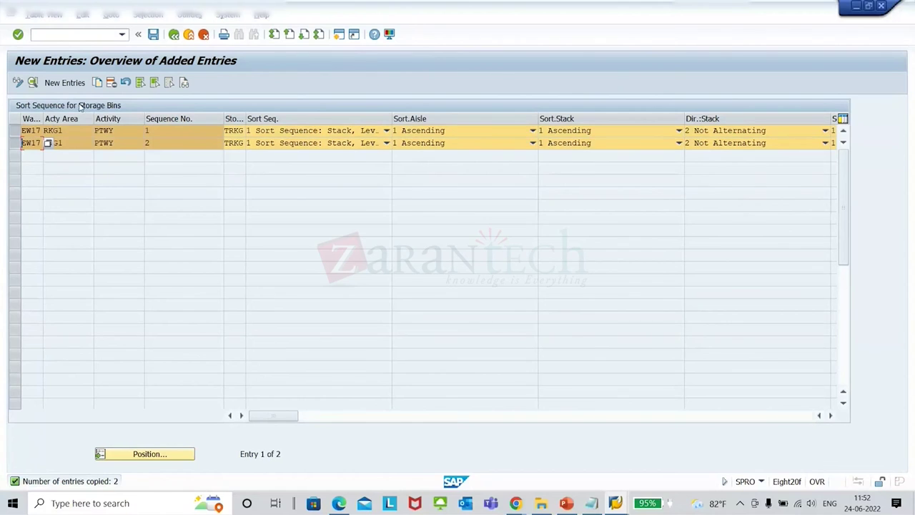
{"action": "double_click", "coordinate": [117, 131]}
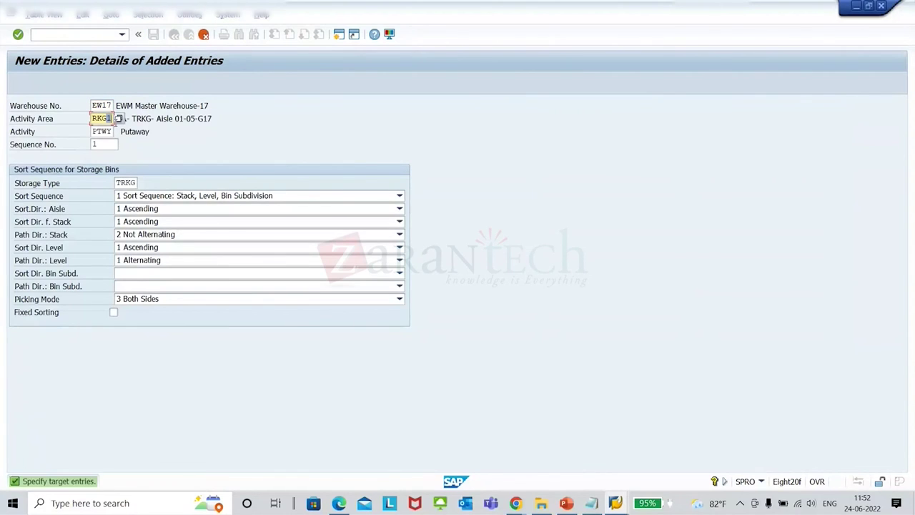
{"action": "key", "text": "F8"}
{"action": "key", "text": "Return"}
{"action": "double_click", "coordinate": [96, 131]}
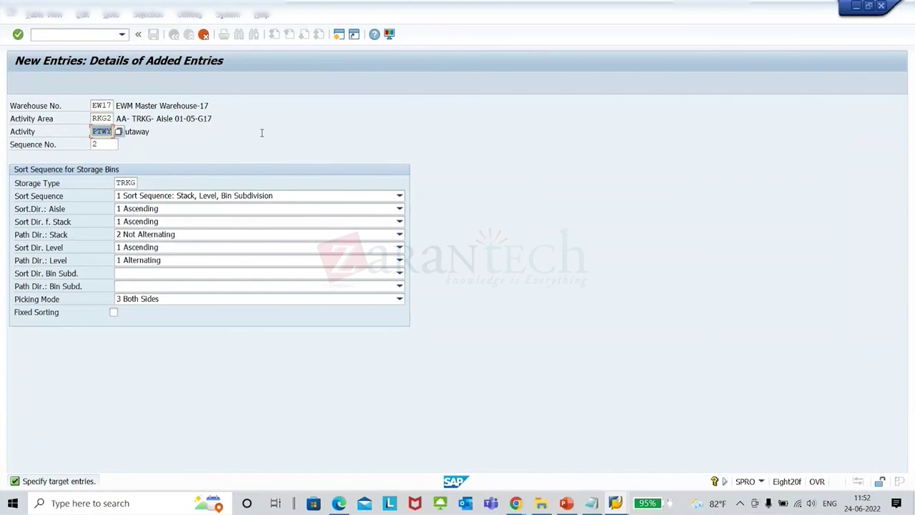
{"action": "key", "text": "F3"}
Step: Save the EW17 sort sequence entries to the proposed customizing request and return to the IMG structure
{"action": "left_click", "coordinate": [155, 34]}
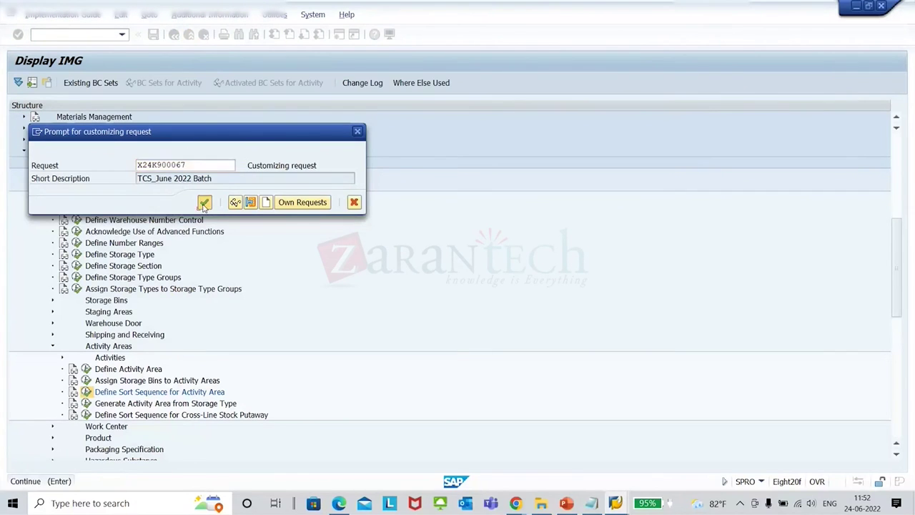
{"action": "left_click", "coordinate": [205, 203]}
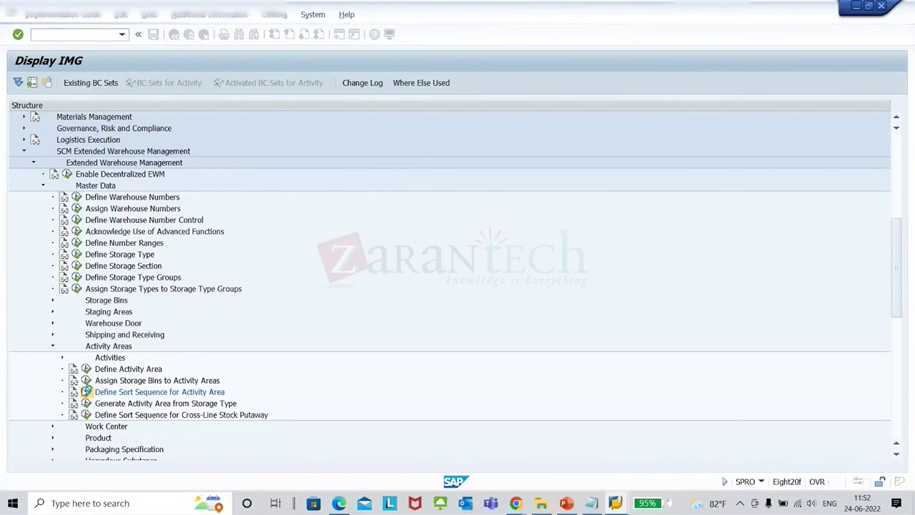
{"action": "left_click", "coordinate": [84, 392]}
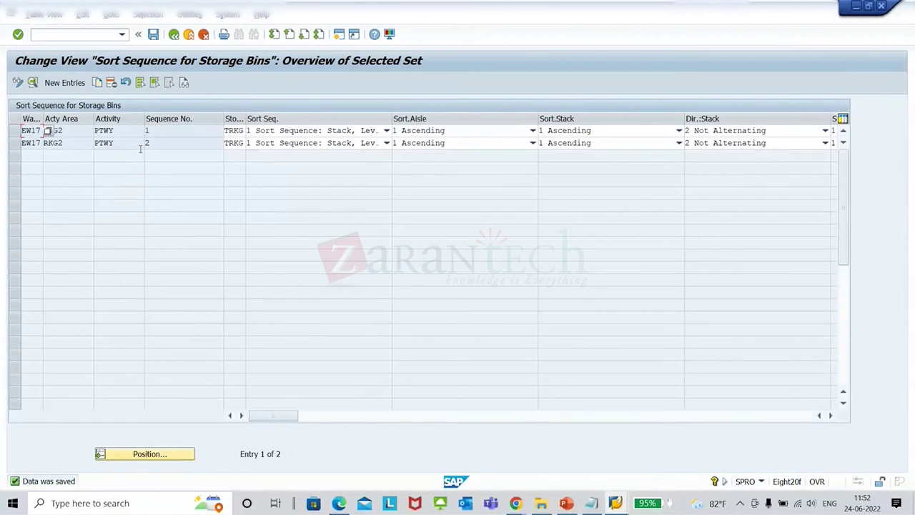
{"action": "left_click", "coordinate": [175, 35]}
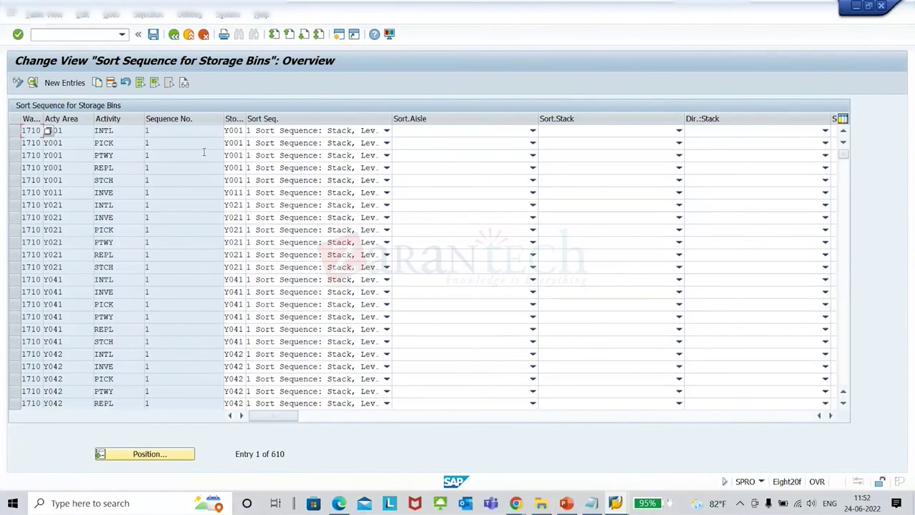
{"action": "left_click", "coordinate": [174, 35]}
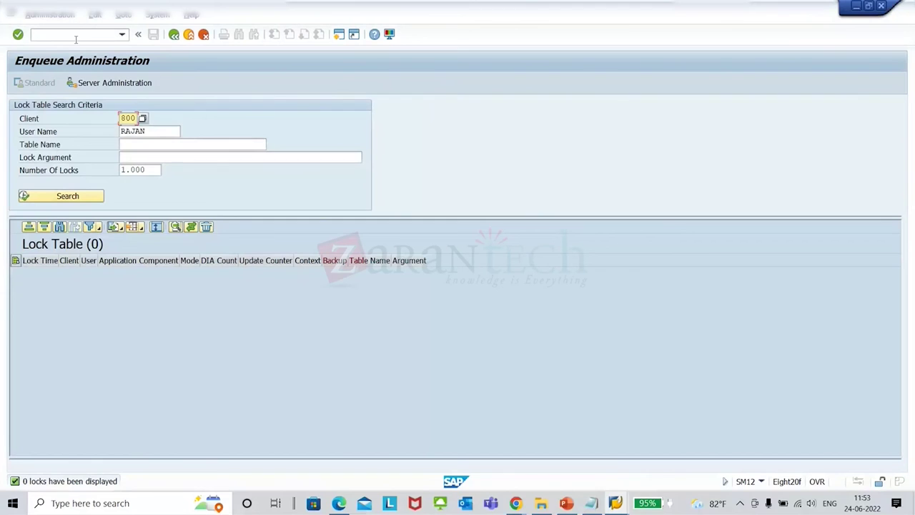
Step: Open transaction /SCWM/SBST in the lock administration session and enter warehouse EW17 with activity area RKG1
{"action": "left_click", "coordinate": [75, 35]}
{"action": "type", "text": "/"}
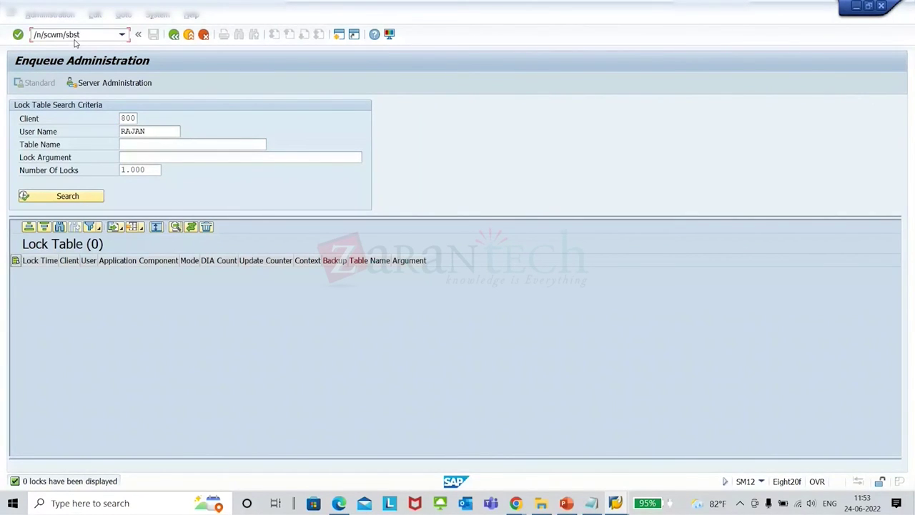
{"action": "type", "text": "n/scwm/sbst"}
{"action": "key", "text": "Return"}
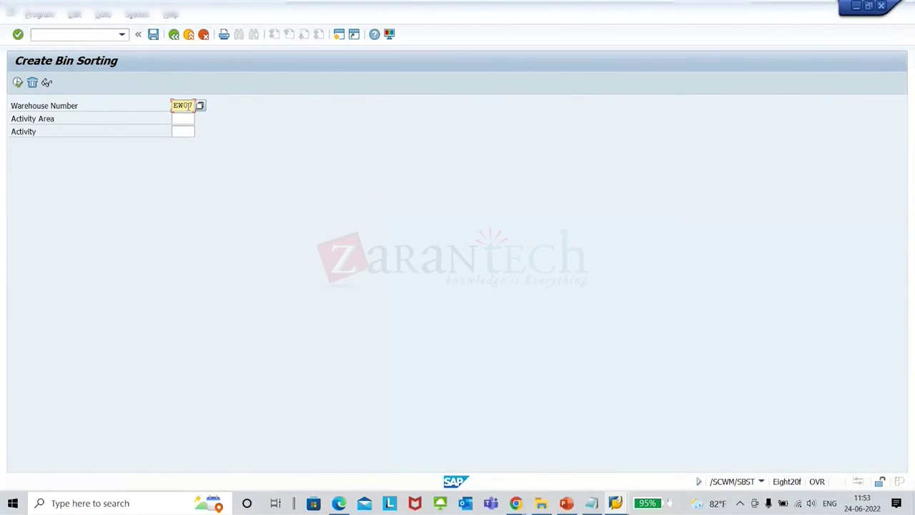
{"action": "type", "text": "EW17"}
{"action": "left_click", "coordinate": [187, 120]}
{"action": "type", "text": "rkg1"}
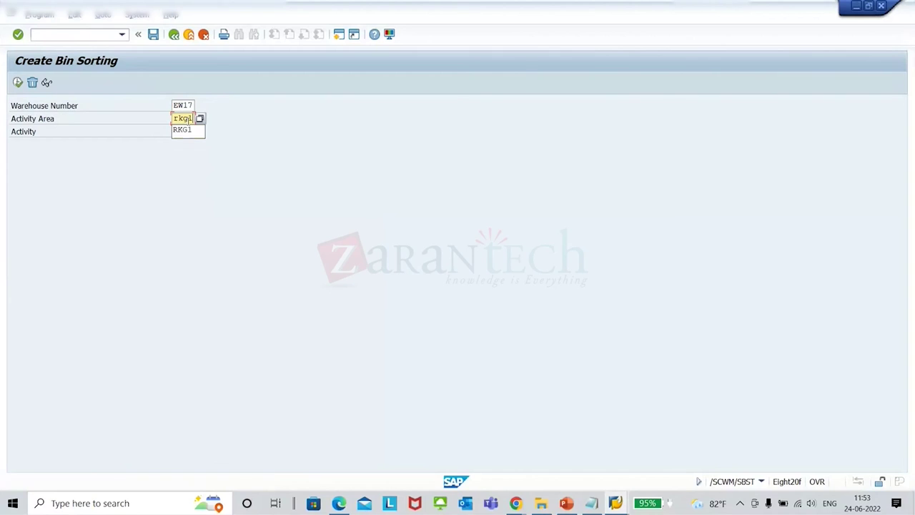
Step: Try to generate the bin sorting for EW17 activity area RKG1 and display it
{"action": "left_click", "coordinate": [18, 83]}
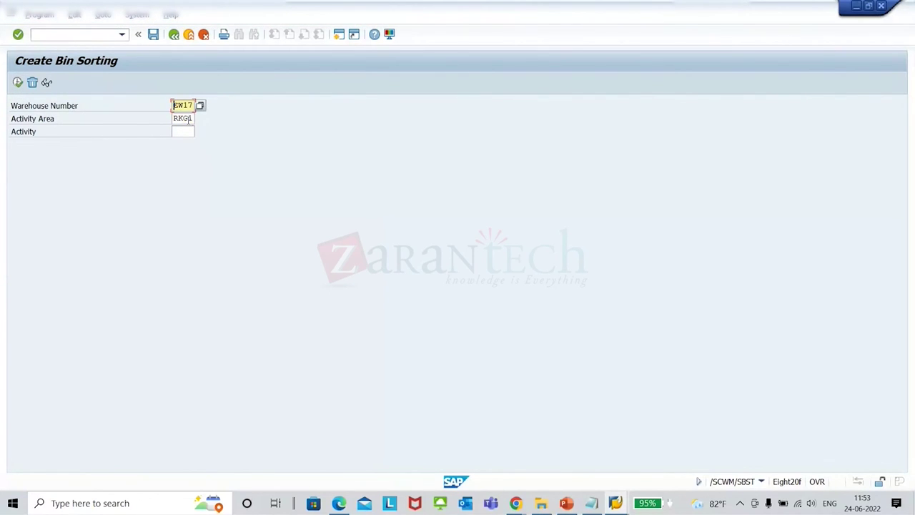
{"action": "key", "text": "Tab"}
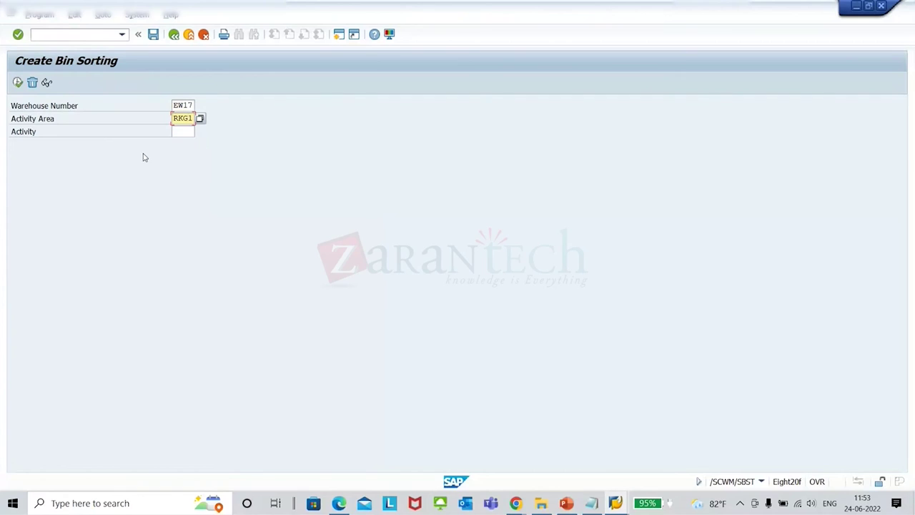
{"action": "left_click", "coordinate": [17, 82]}
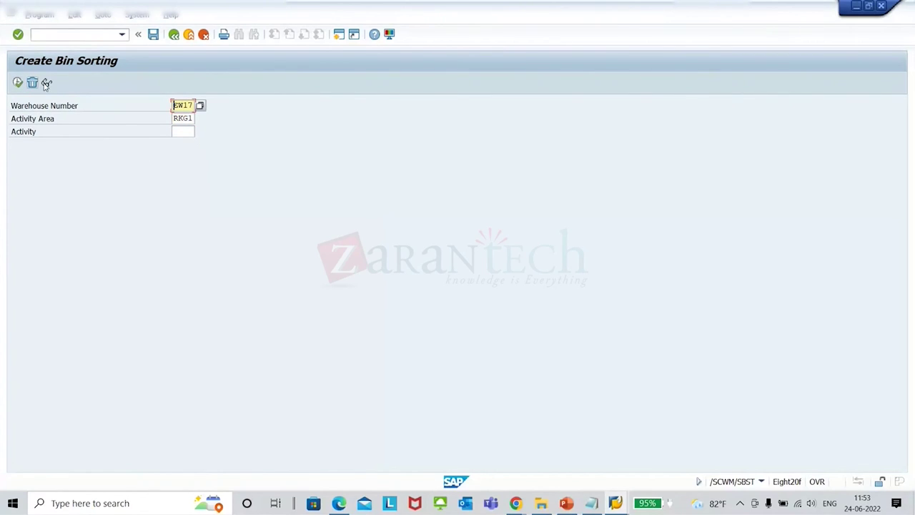
{"action": "left_click", "coordinate": [46, 83]}
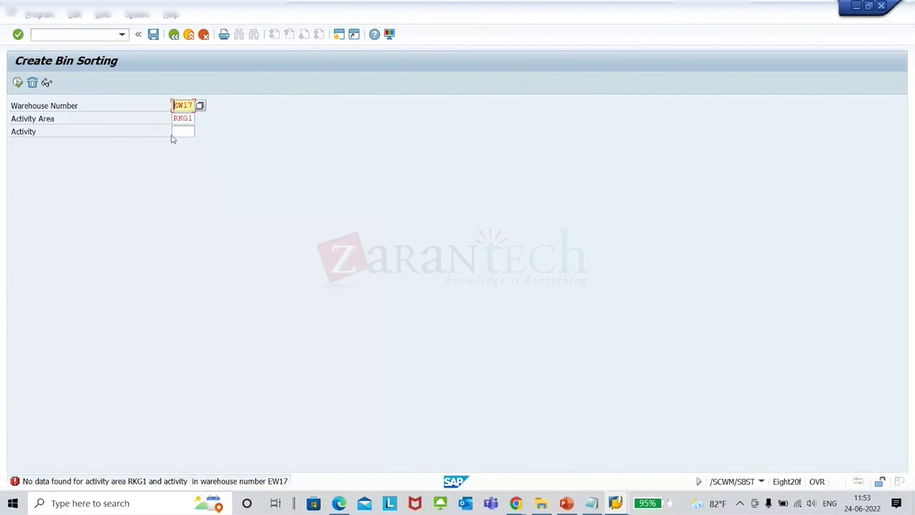
Step: Open Assign Storage Bins to Activity Areas from the IMG session and position the list at the EW17 entries
{"action": "key", "text": "F3"}
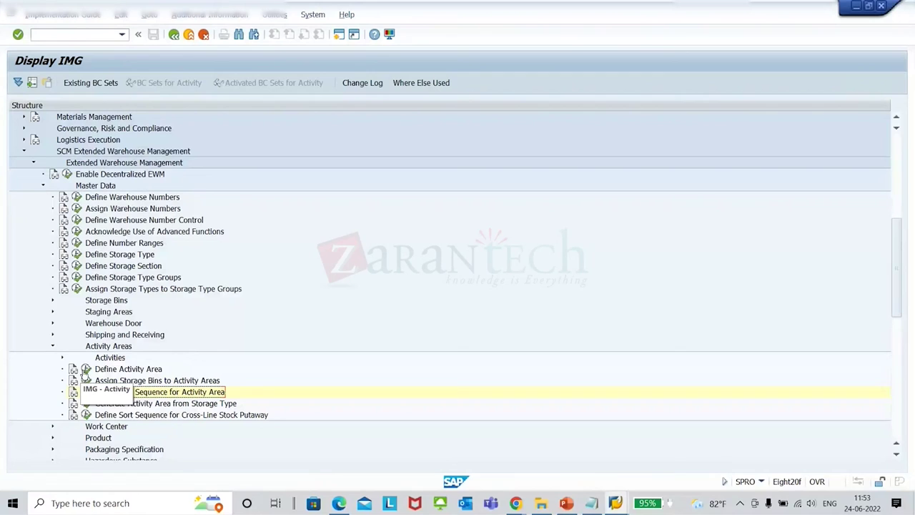
{"action": "double_click", "coordinate": [118, 369]}
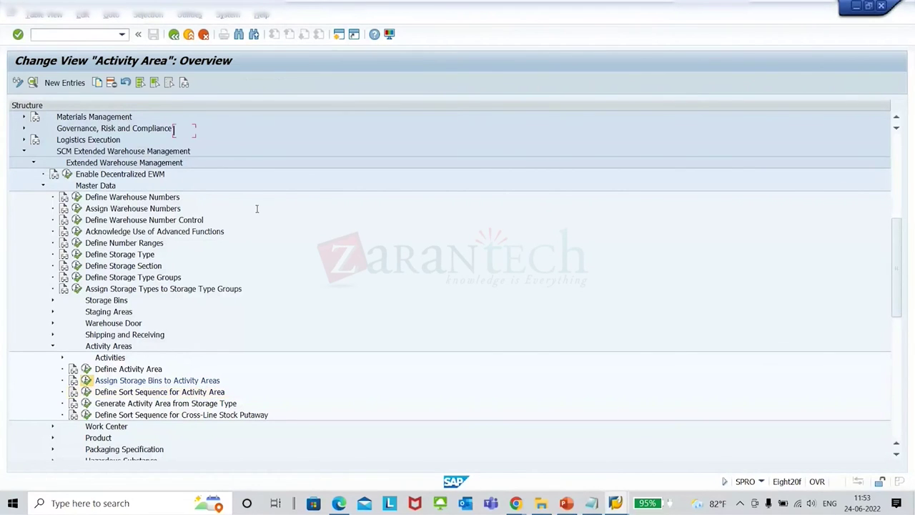
{"action": "left_click", "coordinate": [149, 454]}
{"action": "type", "text": "1710"}
{"action": "key", "text": "Return"}
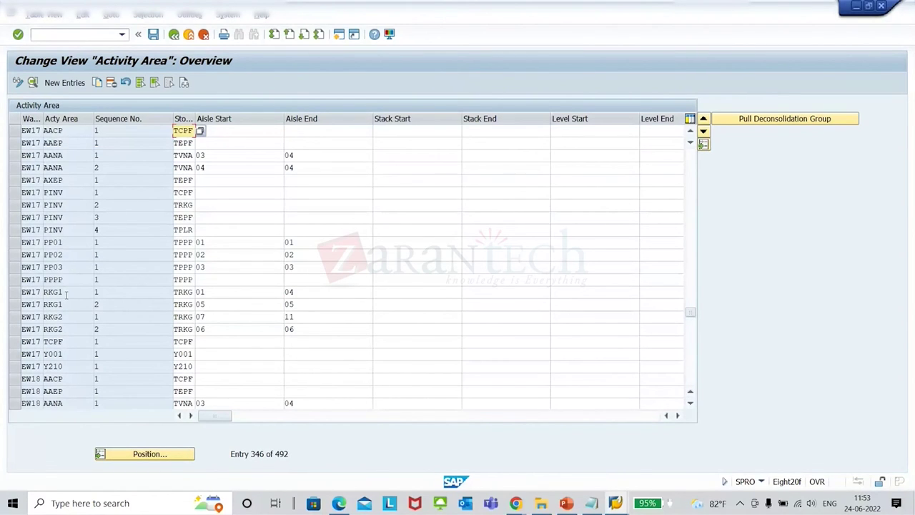
Step: Set the aisle end of EW17 RKG2 sequence 1 to 10, save it to the customizing request and leave the list
{"action": "left_click", "coordinate": [309, 319]}
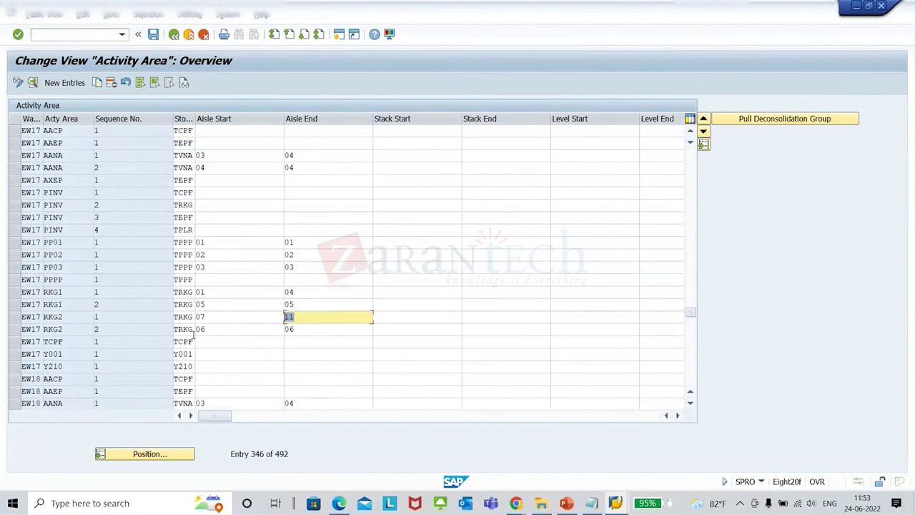
{"action": "type", "text": "10"}
{"action": "left_click", "coordinate": [317, 332]}
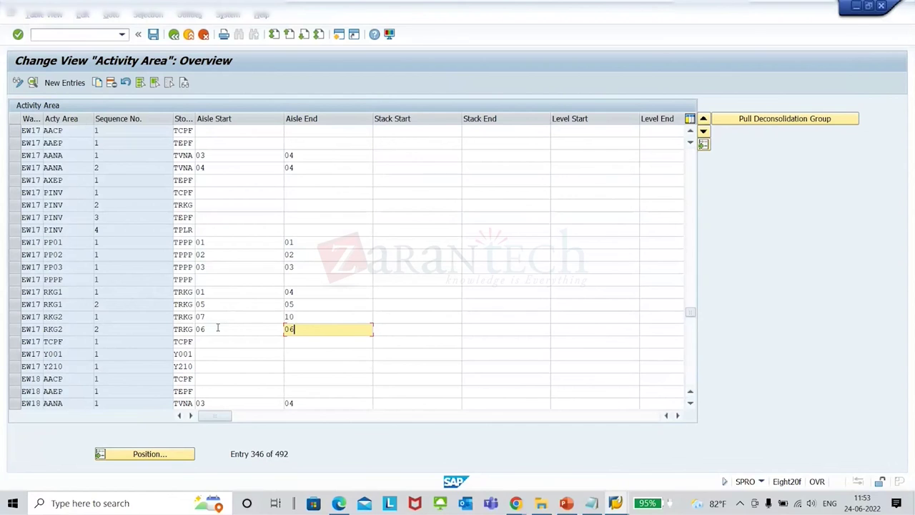
{"action": "left_click", "coordinate": [153, 36]}
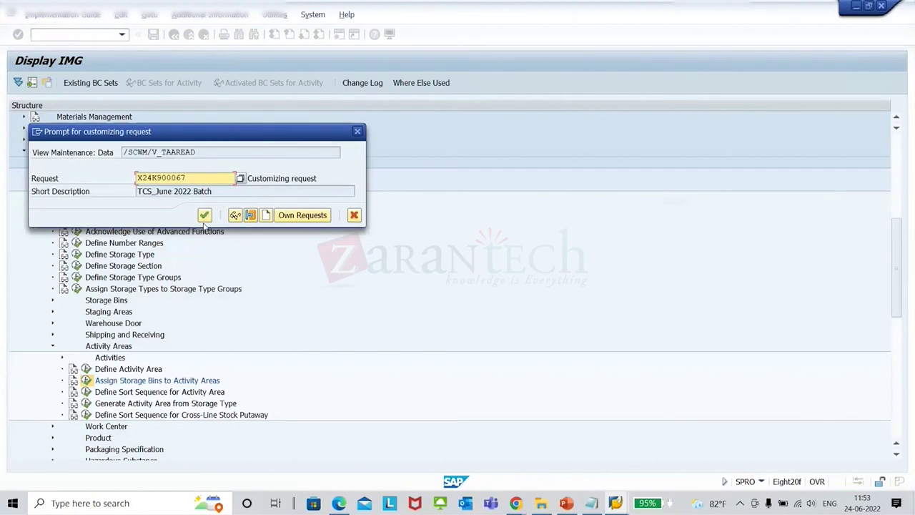
{"action": "left_click", "coordinate": [205, 215]}
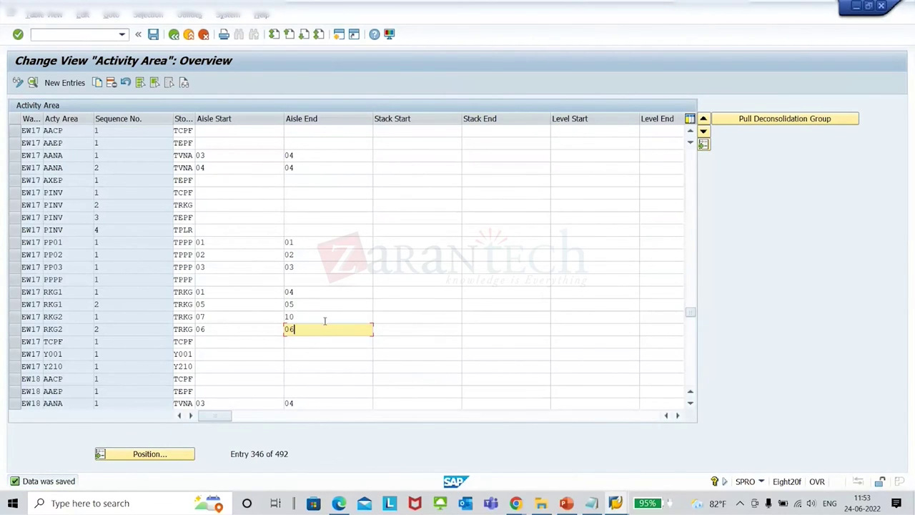
{"action": "left_click", "coordinate": [174, 34]}
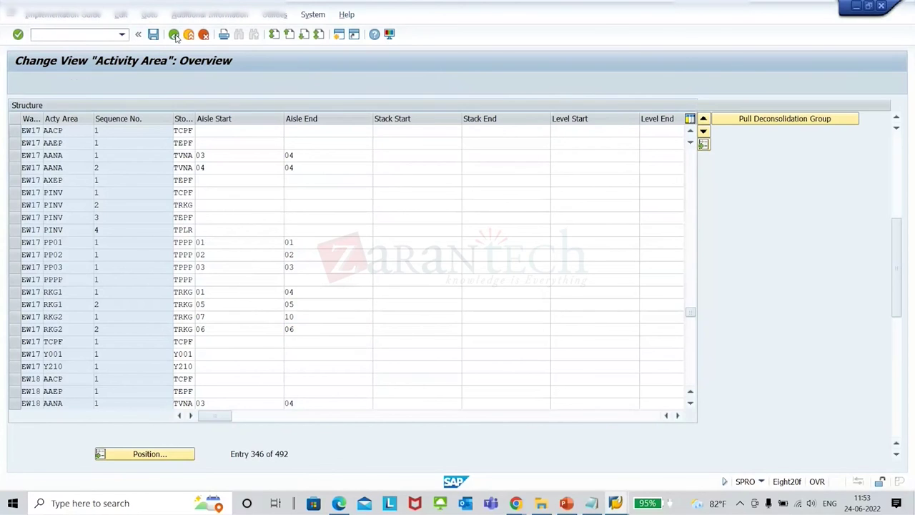
Step: Open transaction /SCWM/LS11 in the bin sorting session and enter storage type TRKG for warehouse EW17
{"action": "key", "text": "alt+Tab"}
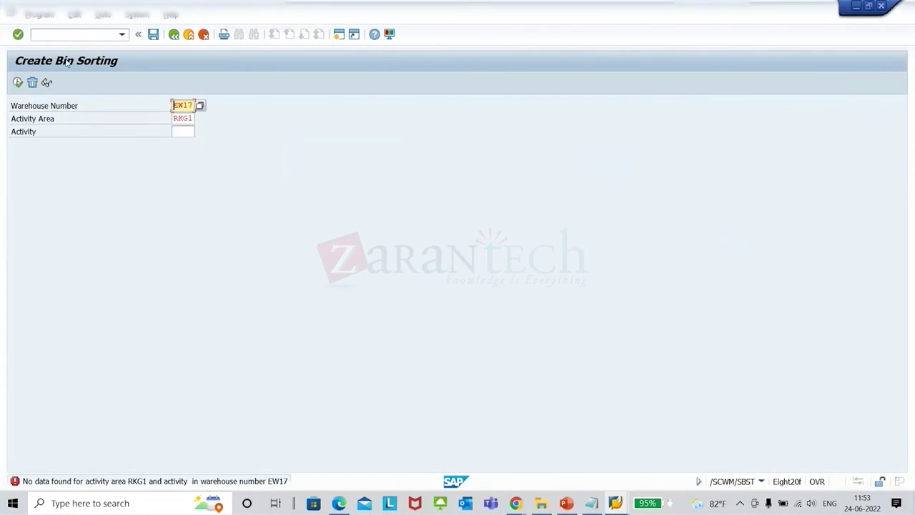
{"action": "type", "text": "/n/scwm/ls11"}
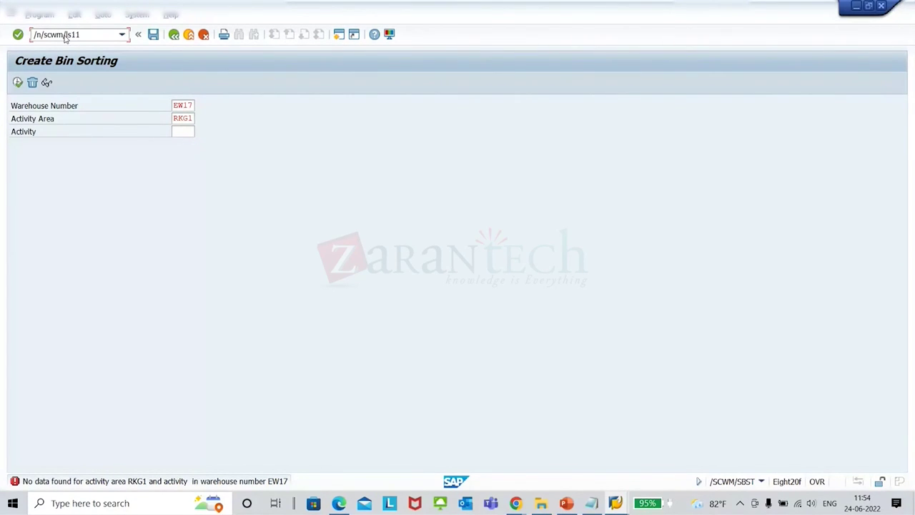
{"action": "key", "text": "Return"}
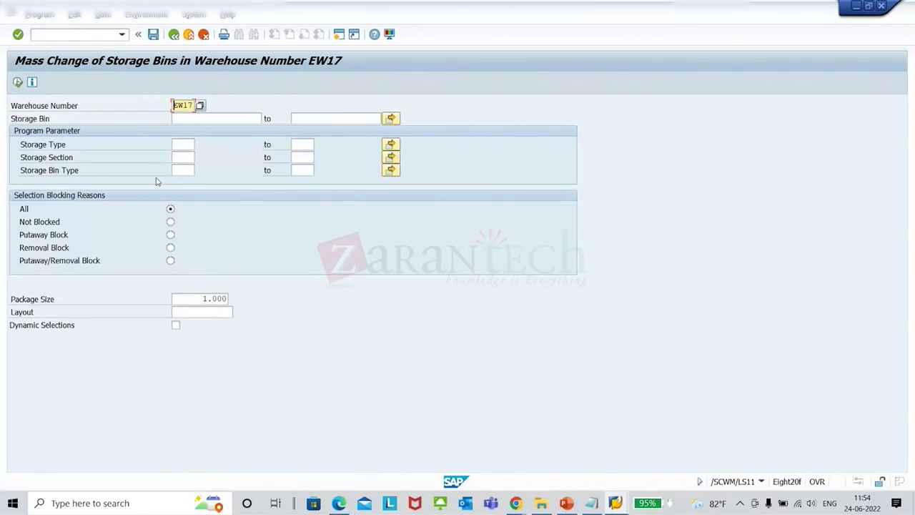
{"action": "left_click", "coordinate": [192, 145]}
{"action": "type", "text": "trkg"}
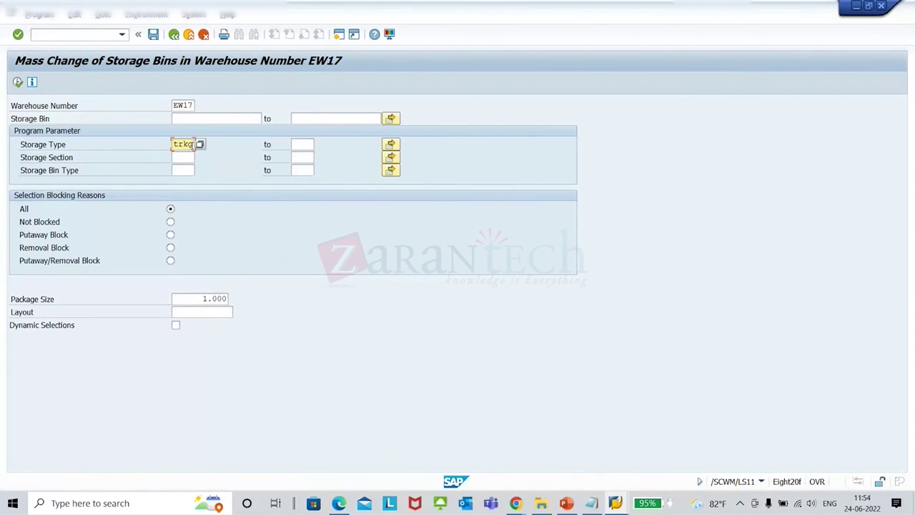
Step: Turn on dynamic selections for the mass change and add Storage Bin Aisle as a selection criterion
{"action": "left_click", "coordinate": [175, 325]}
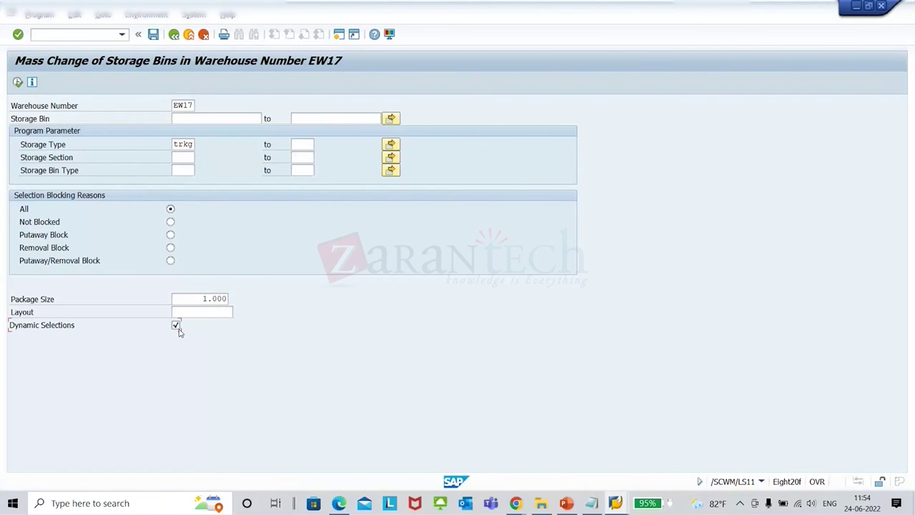
{"action": "left_click", "coordinate": [31, 82]}
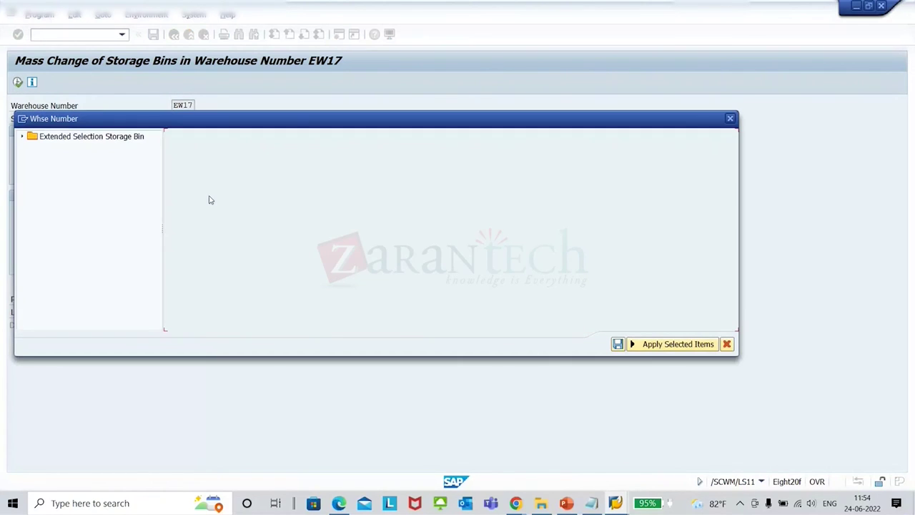
{"action": "left_click", "coordinate": [22, 136]}
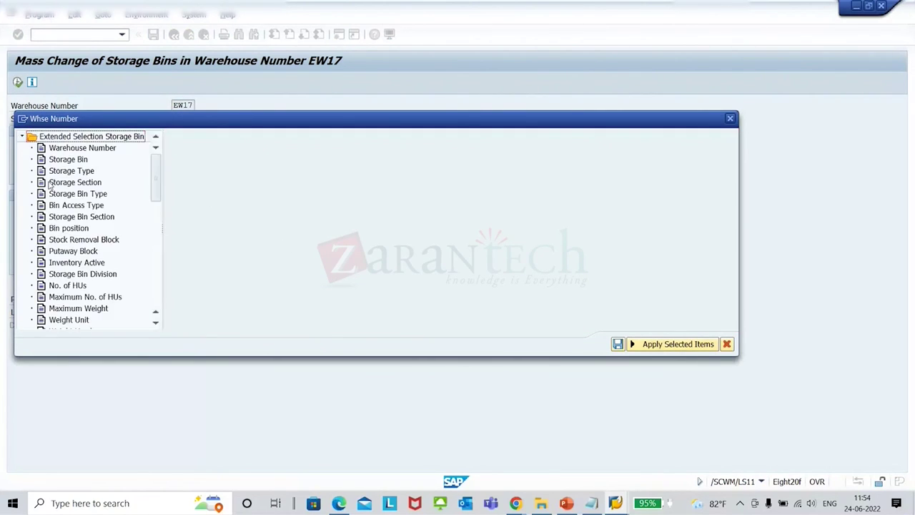
{"action": "left_click", "coordinate": [158, 305]}
{"action": "left_click", "coordinate": [159, 305]}
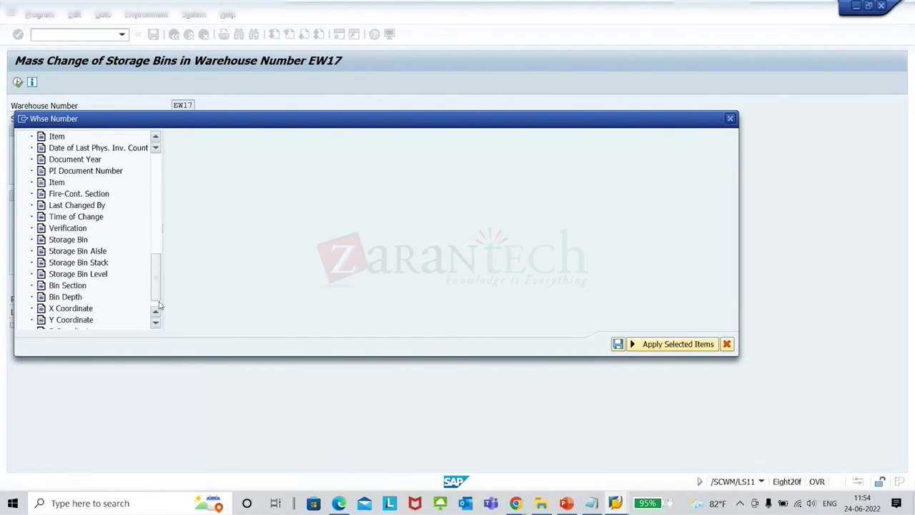
{"action": "double_click", "coordinate": [91, 252]}
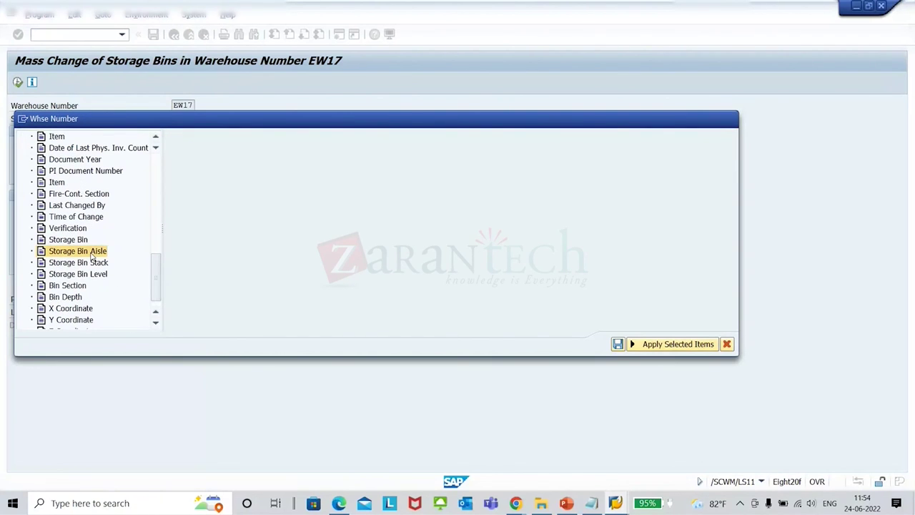
Step: Restrict the selection to storage bin aisles 01 to 04, save it and list the matching TRKG bins
{"action": "left_click", "coordinate": [341, 164]}
{"action": "type", "text": "01"}
{"action": "left_click", "coordinate": [469, 170]}
{"action": "type", "text": "04"}
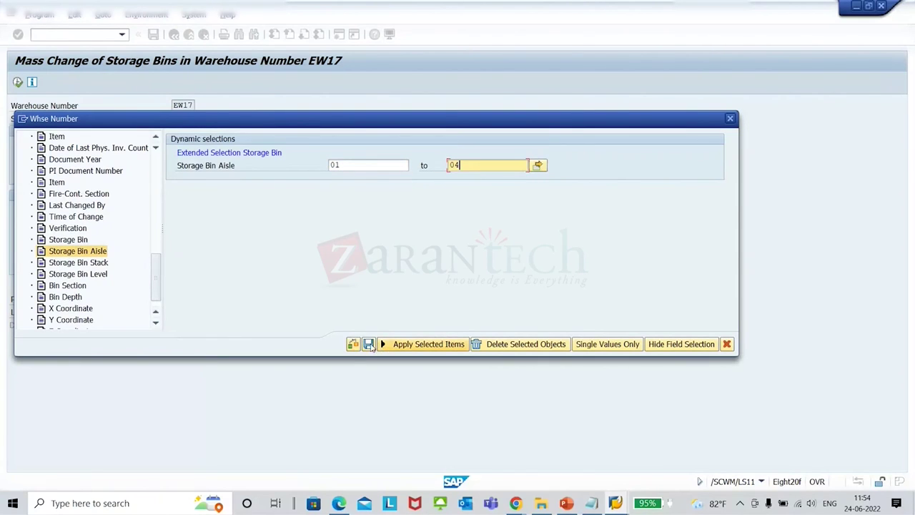
{"action": "left_click", "coordinate": [354, 345]}
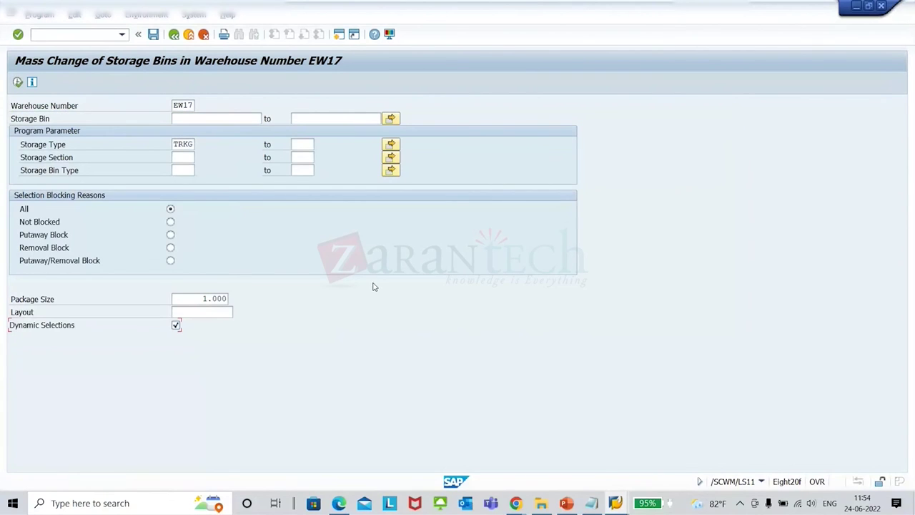
{"action": "left_click", "coordinate": [18, 83]}
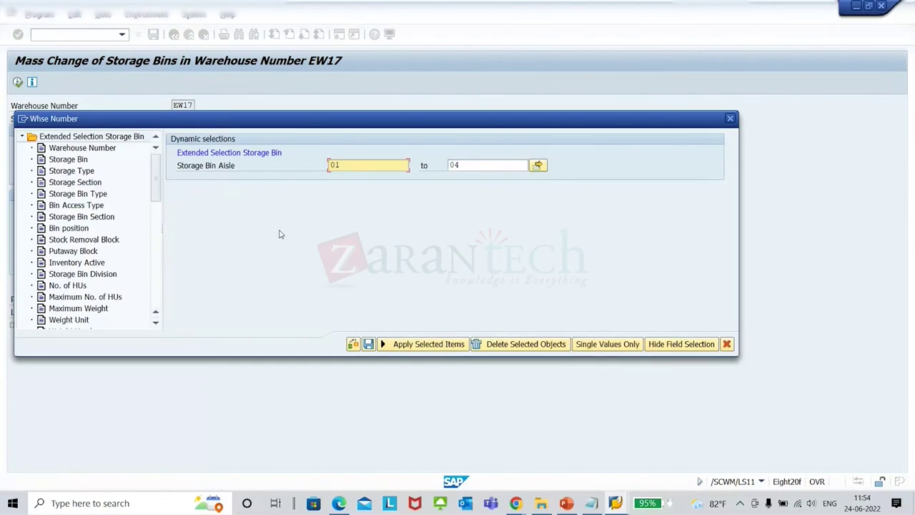
{"action": "left_click", "coordinate": [368, 344]}
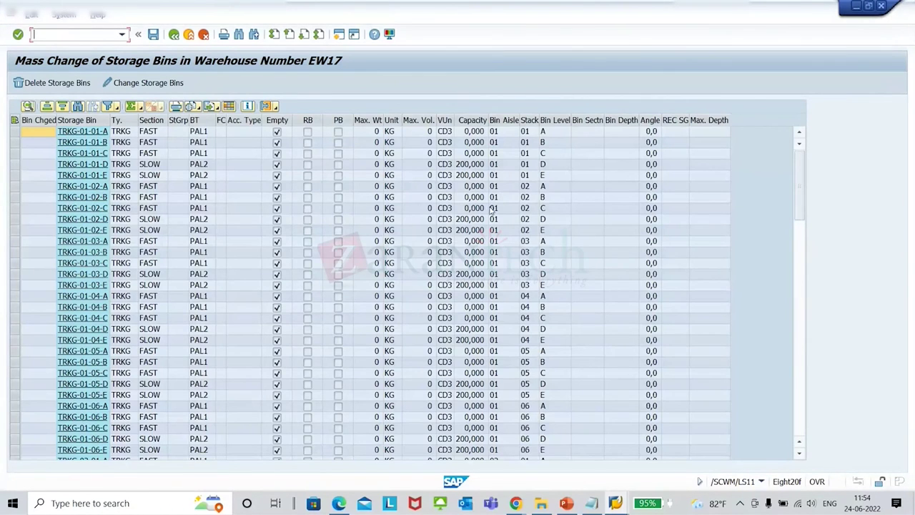
Step: Change all listed bins of aisles 01 to 04 to bin type PAL1 and bin section DE, save and return to the selection
{"action": "left_click", "coordinate": [580, 131]}
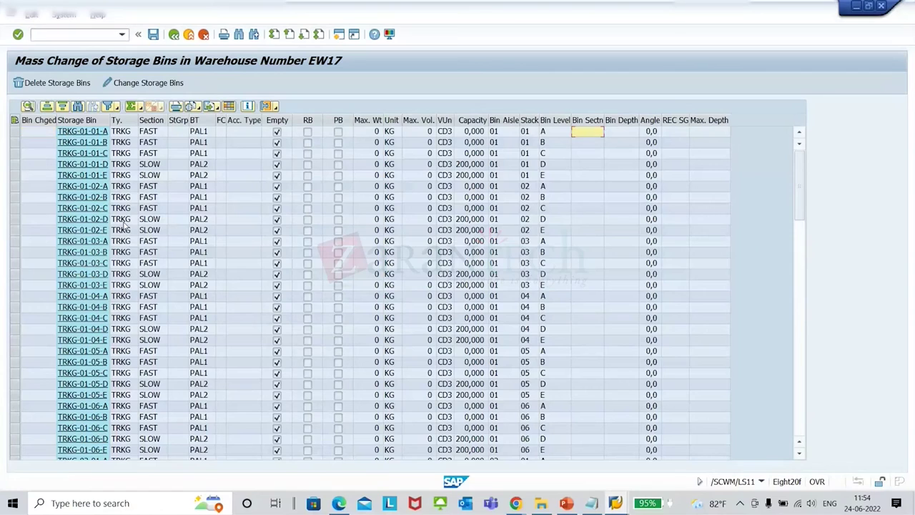
{"action": "left_click", "coordinate": [15, 120]}
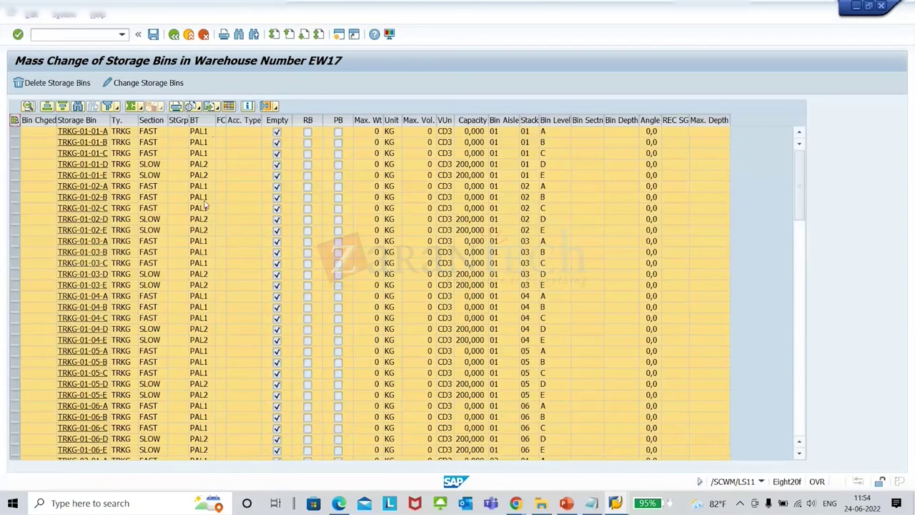
{"action": "left_click", "coordinate": [163, 87]}
{"action": "left_click", "coordinate": [138, 269]}
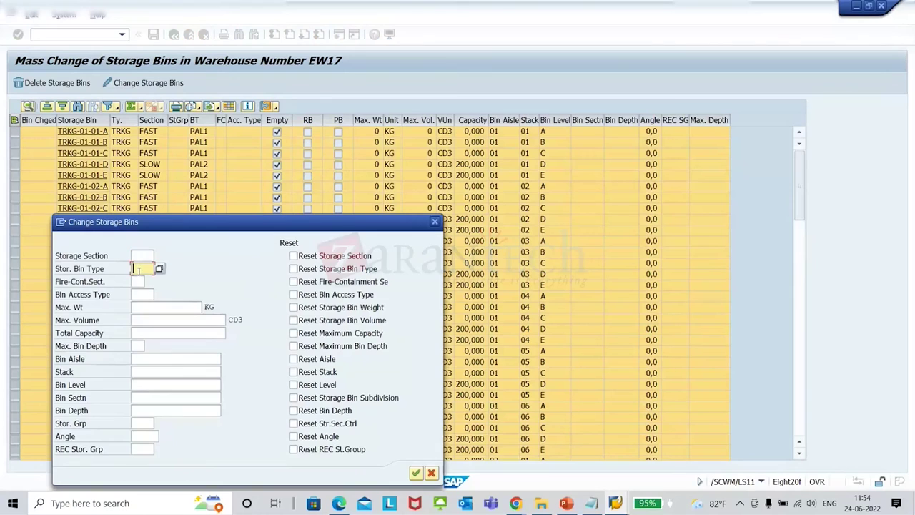
{"action": "type", "text": "pal1"}
{"action": "left_click", "coordinate": [151, 399]}
{"action": "type", "text": "DE"}
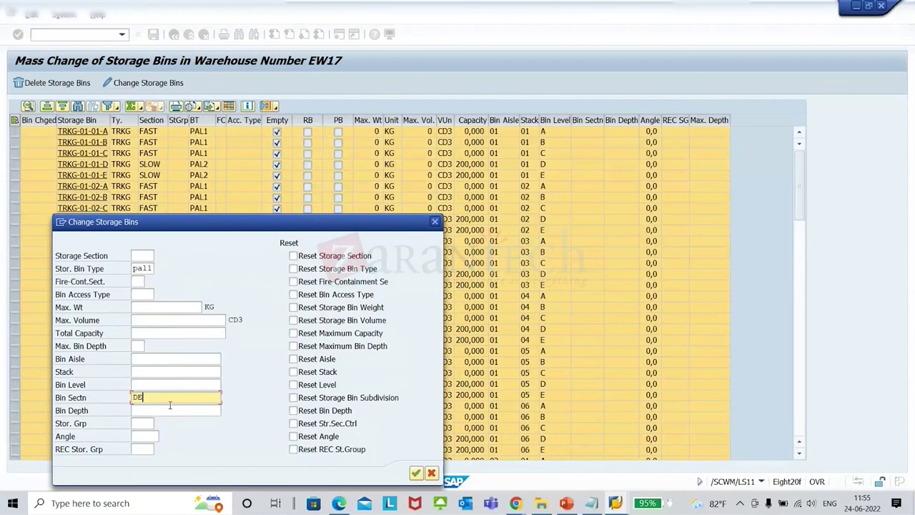
{"action": "left_click", "coordinate": [415, 472]}
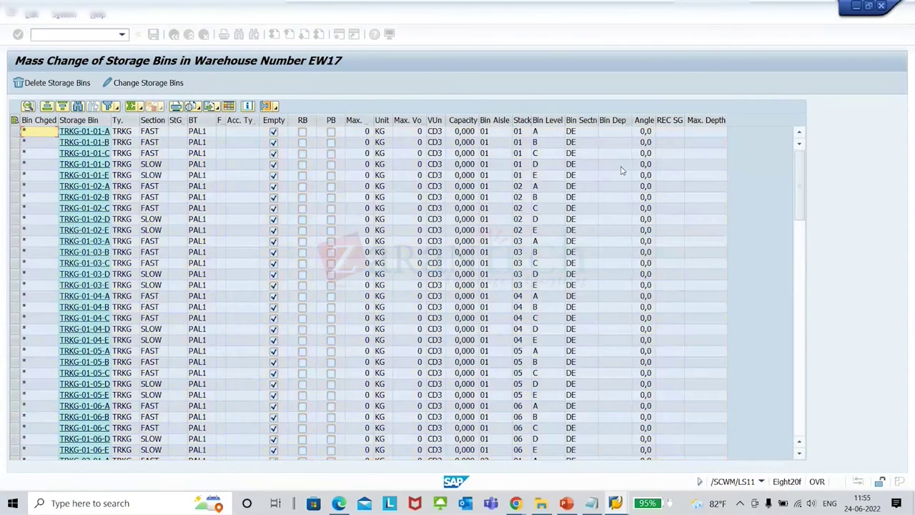
{"action": "left_click", "coordinate": [154, 36]}
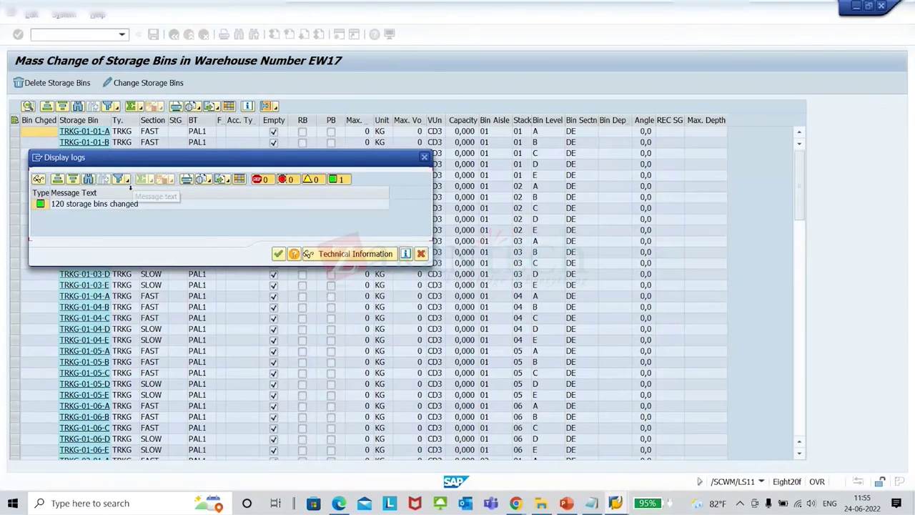
{"action": "left_click", "coordinate": [278, 254]}
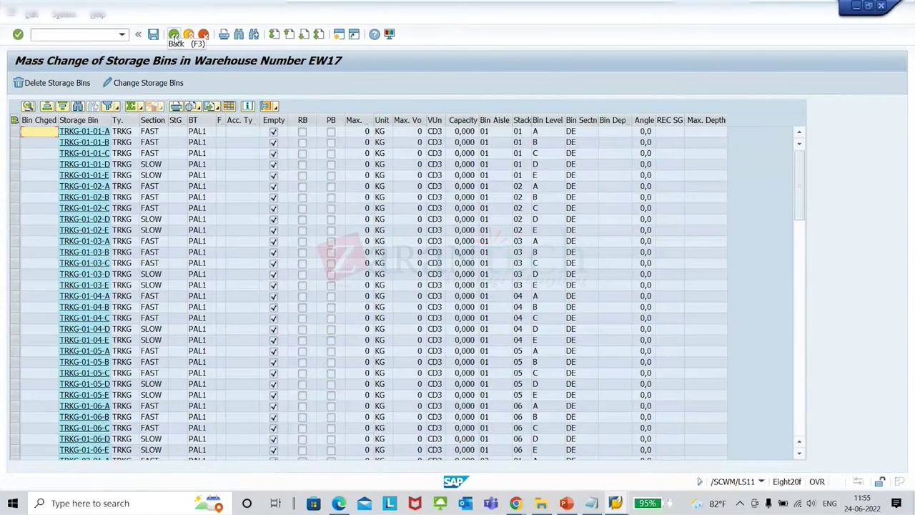
{"action": "left_click", "coordinate": [174, 37]}
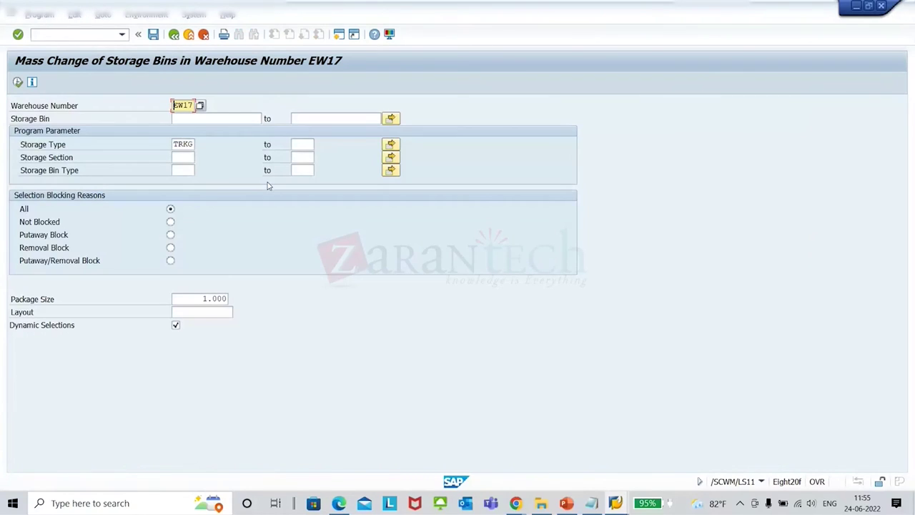
Step: List the TRKG bins of aisles 05 to 06 using Storage Bin Aisle as the dynamic selection
{"action": "left_click", "coordinate": [18, 83]}
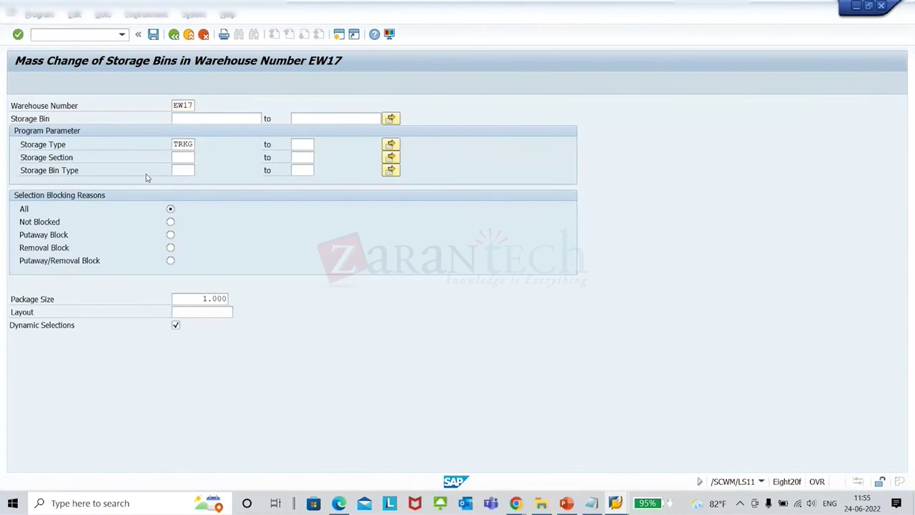
{"action": "left_click", "coordinate": [22, 137]}
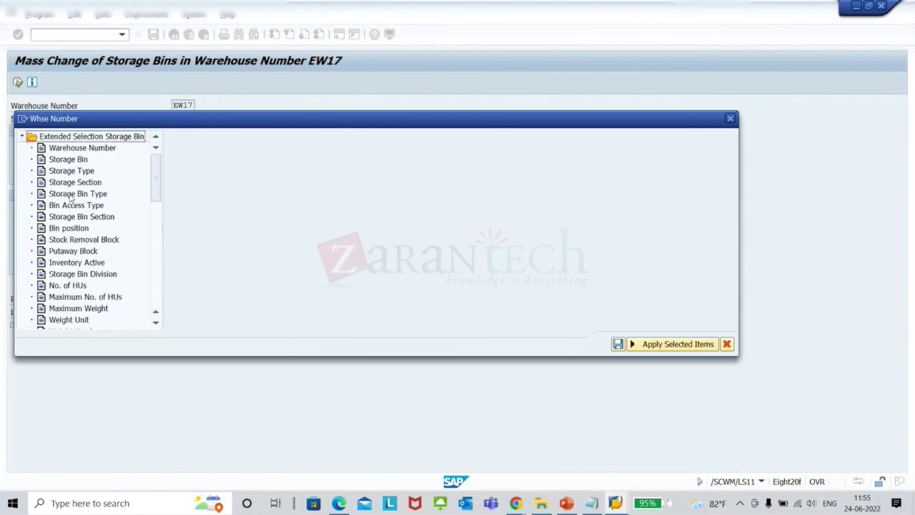
{"action": "scroll", "coordinate": [159, 282], "scroll_direction": "down", "scroll_amount": 10}
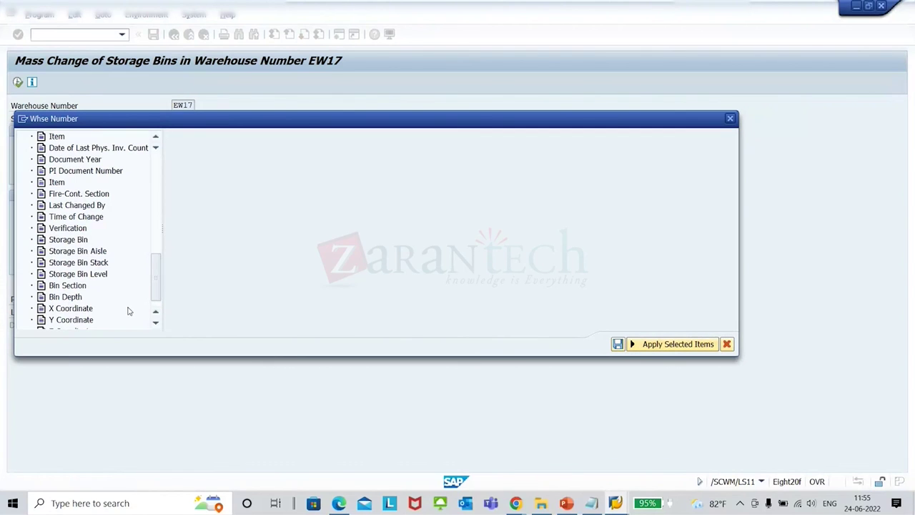
{"action": "double_click", "coordinate": [97, 251]}
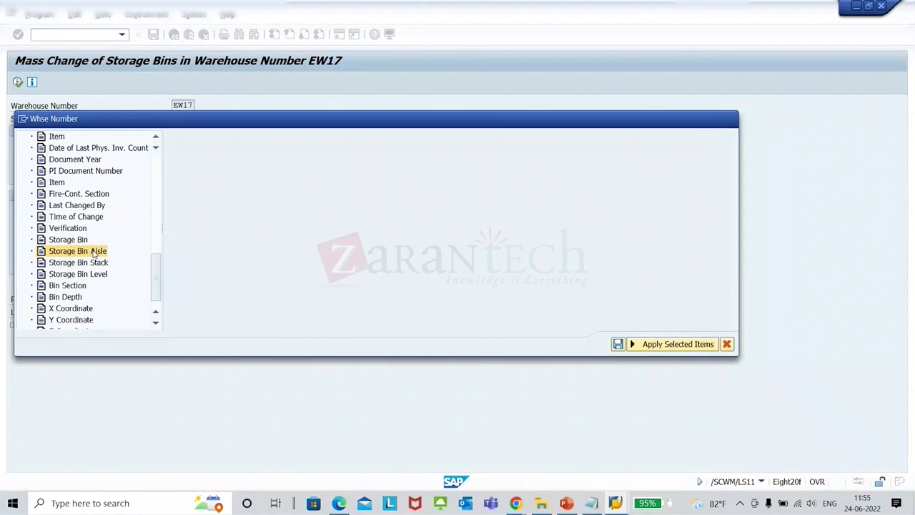
{"action": "left_click", "coordinate": [370, 165]}
{"action": "type", "text": "05"}
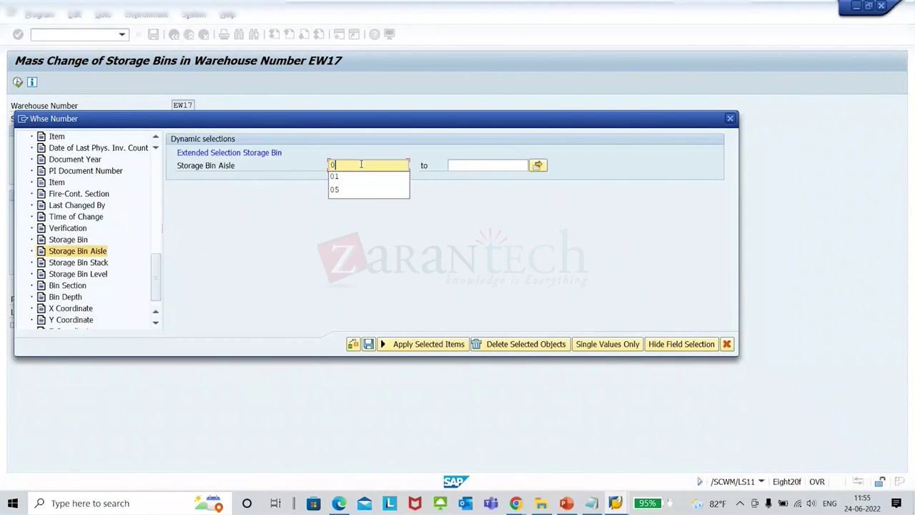
{"action": "left_click", "coordinate": [474, 166]}
{"action": "type", "text": "06"}
{"action": "left_click", "coordinate": [401, 344]}
{"action": "left_click", "coordinate": [368, 344]}
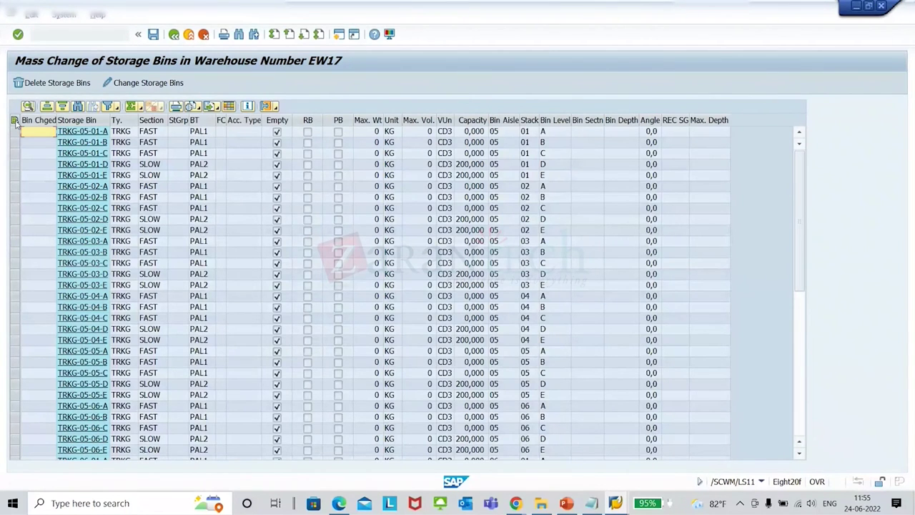
Step: Change all listed bins of aisles 05 to 06 to bin type PAL2 and bin section SP, save and return to the selection
{"action": "left_click", "coordinate": [14, 120]}
{"action": "left_click", "coordinate": [143, 83]}
{"action": "left_click", "coordinate": [141, 268]}
{"action": "type", "text": "PAL2"}
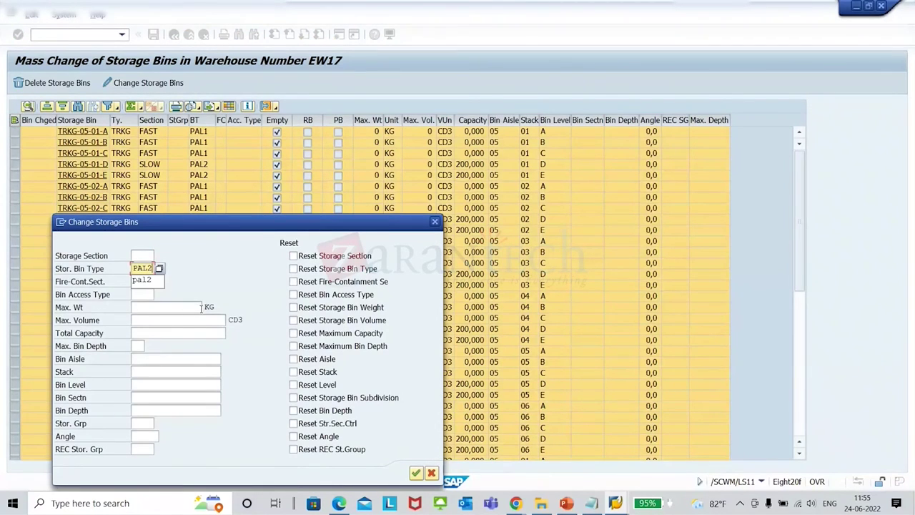
{"action": "left_click", "coordinate": [134, 399]}
{"action": "type", "text": "SP"}
{"action": "left_click", "coordinate": [416, 473]}
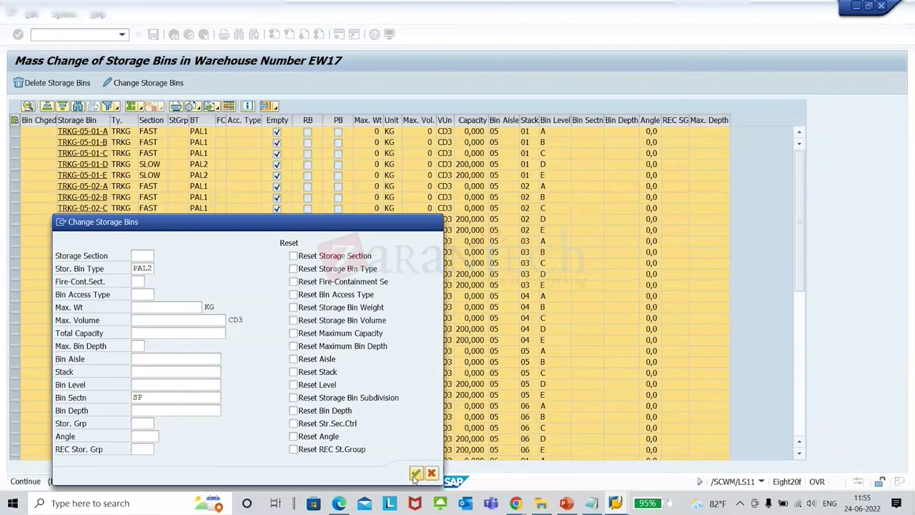
{"action": "left_click", "coordinate": [153, 33]}
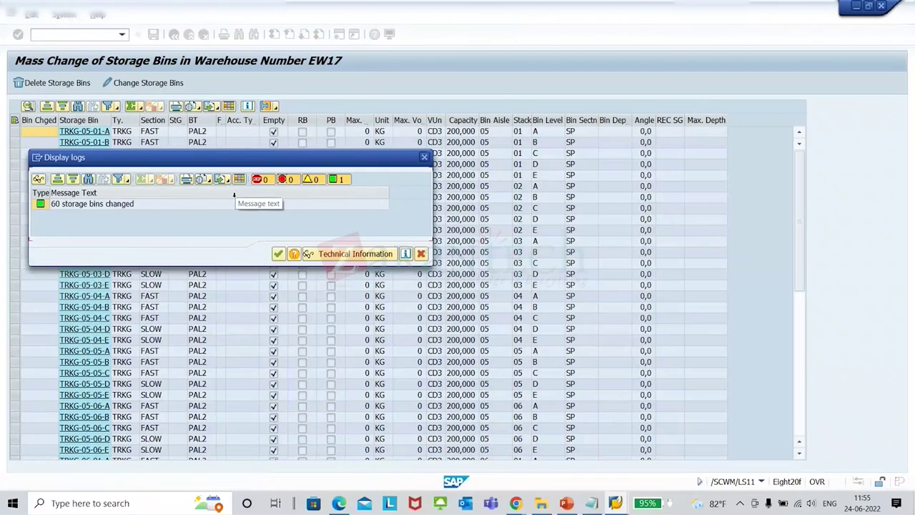
{"action": "left_click", "coordinate": [279, 255]}
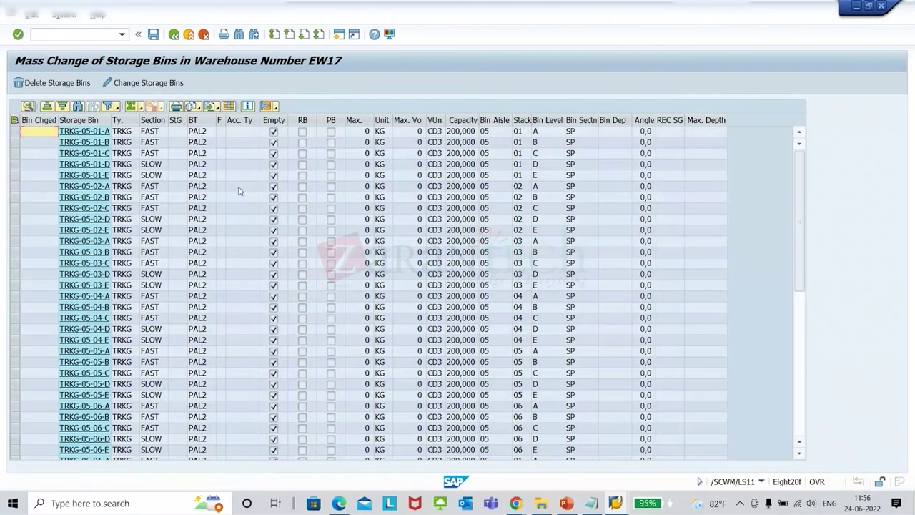
{"action": "left_click", "coordinate": [174, 33]}
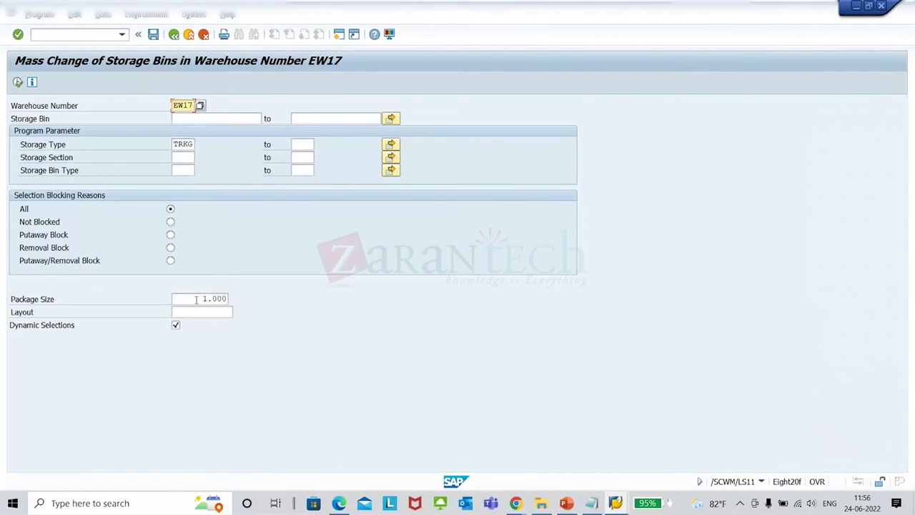
Step: Reopen the dynamic selections and add Storage Bin Aisle as the criterion for the next group of bins
{"action": "key", "text": "shift+F4"}
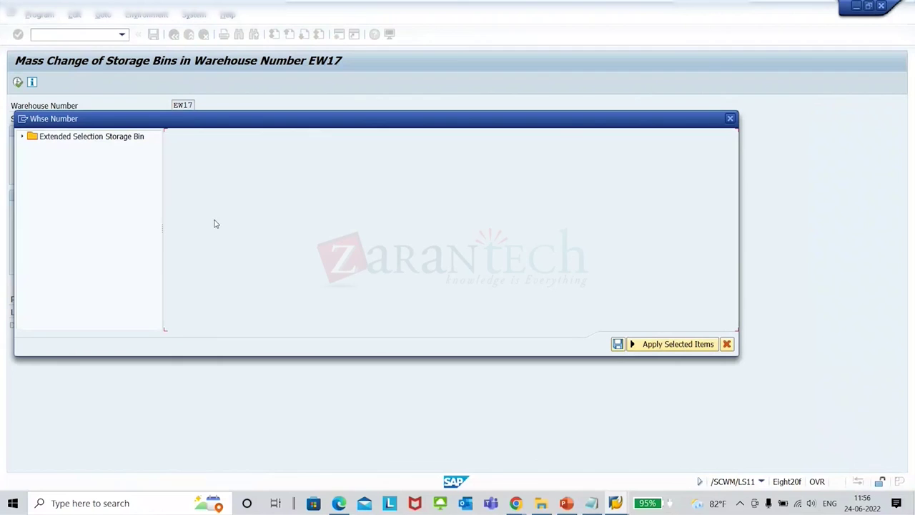
{"action": "left_click", "coordinate": [22, 137]}
{"action": "left_click", "coordinate": [155, 282]}
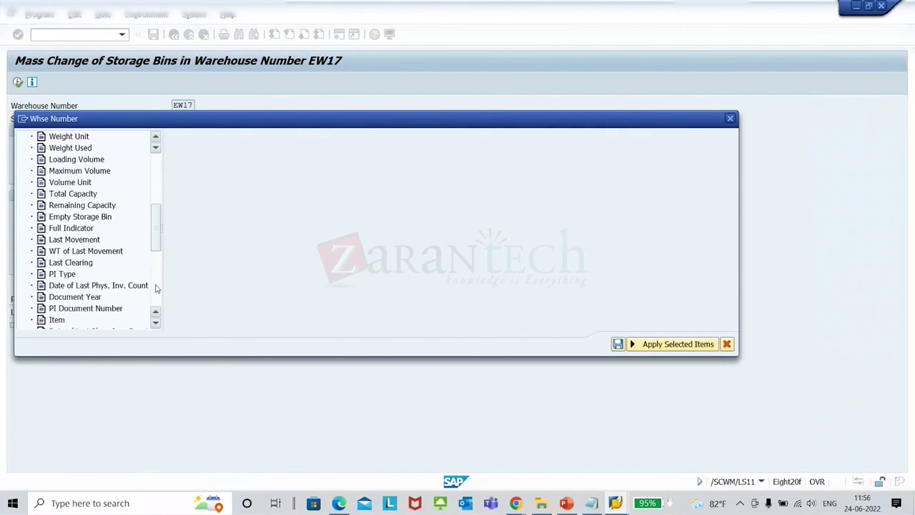
{"action": "left_click", "coordinate": [156, 295]}
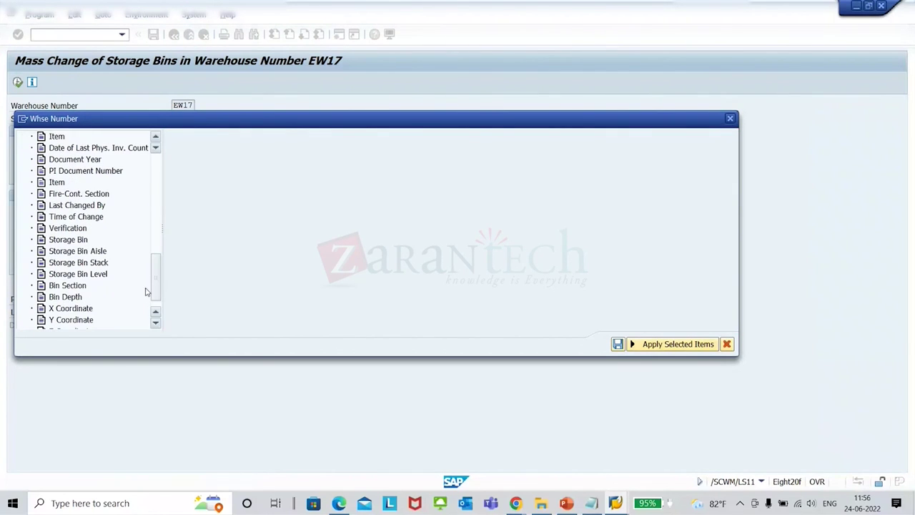
{"action": "double_click", "coordinate": [77, 251]}
Step: Restrict the selection to storage bin aisles 07 to 10, save it and list the matching TRKG bins
{"action": "left_click", "coordinate": [352, 163]}
{"action": "type", "text": "07"}
{"action": "key", "text": "Tab"}
{"action": "type", "text": "1.0"}
{"action": "left_click", "coordinate": [397, 344]}
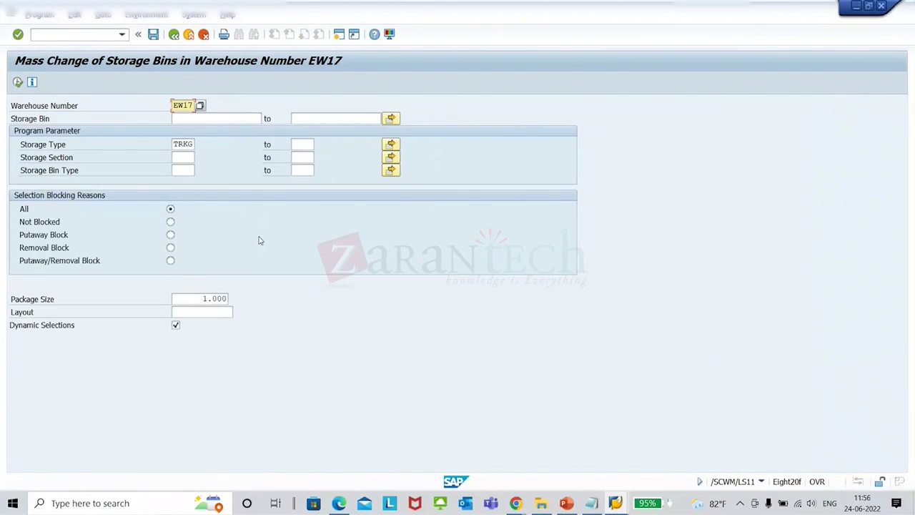
{"action": "left_click", "coordinate": [32, 83]}
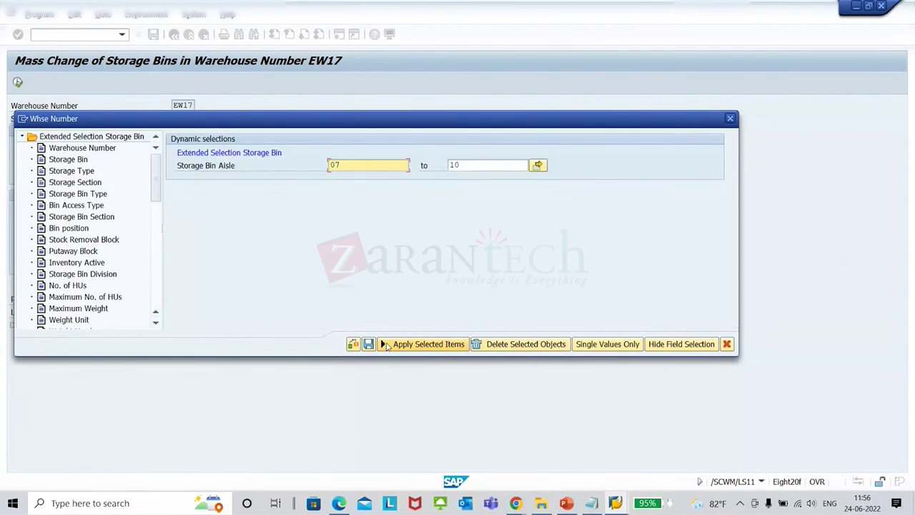
{"action": "left_click", "coordinate": [368, 344]}
{"action": "key", "text": "F8"}
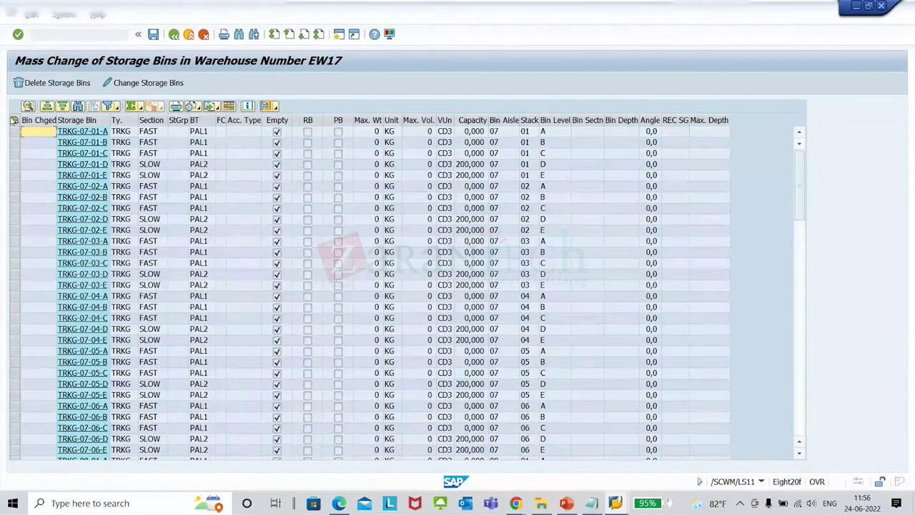
Step: Change all listed bins of aisles 07 to 10 to bin type PAL1 and bin section DE, save and return to the selection
{"action": "left_click", "coordinate": [14, 120]}
{"action": "left_click", "coordinate": [167, 84]}
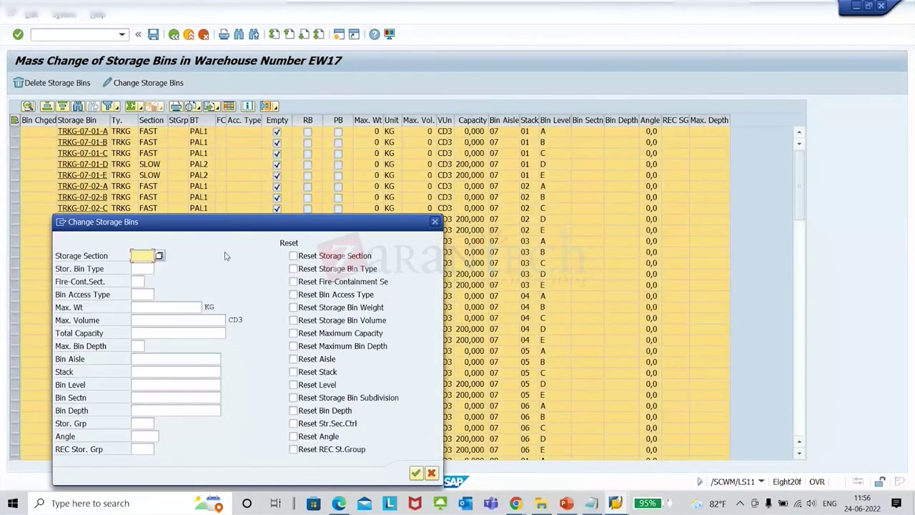
{"action": "left_click", "coordinate": [136, 268]}
{"action": "type", "text": "PAL"}
{"action": "left_click", "coordinate": [142, 292]}
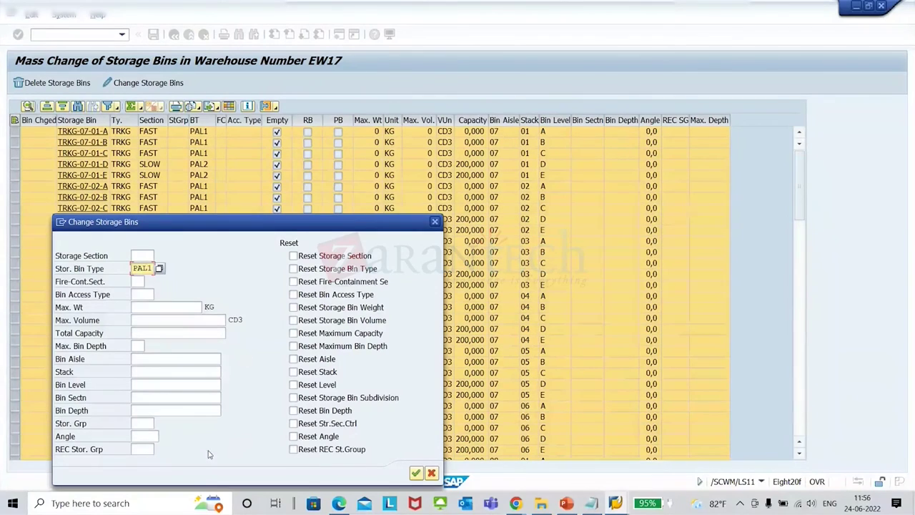
{"action": "left_click", "coordinate": [149, 397]}
{"action": "type", "text": "DE"}
{"action": "left_click", "coordinate": [413, 476]}
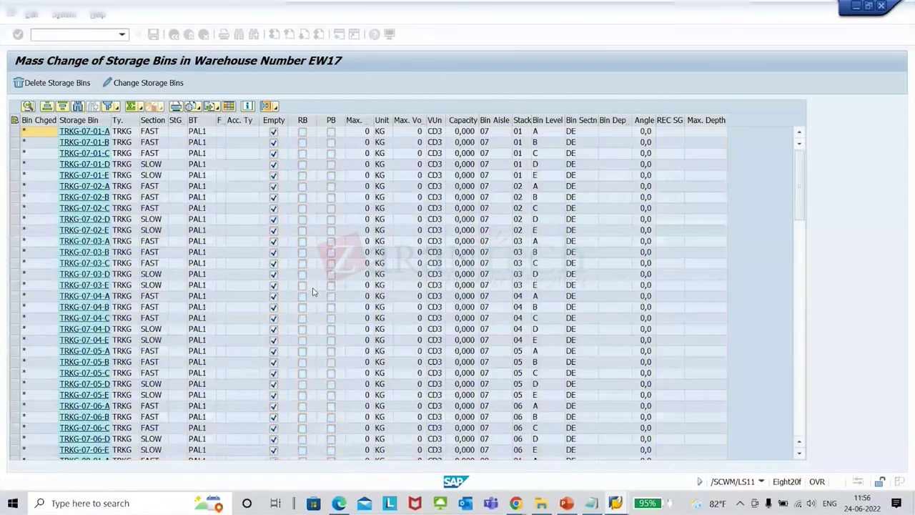
{"action": "left_click", "coordinate": [153, 34]}
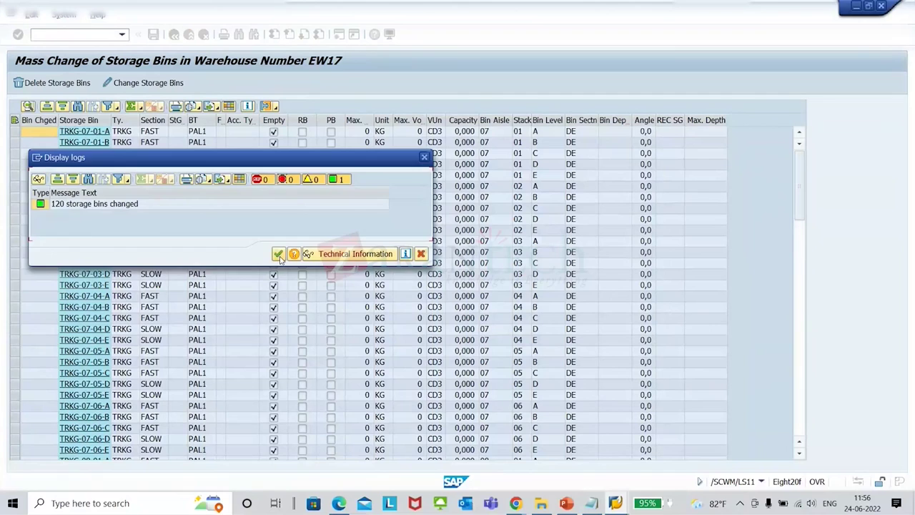
{"action": "left_click", "coordinate": [277, 256]}
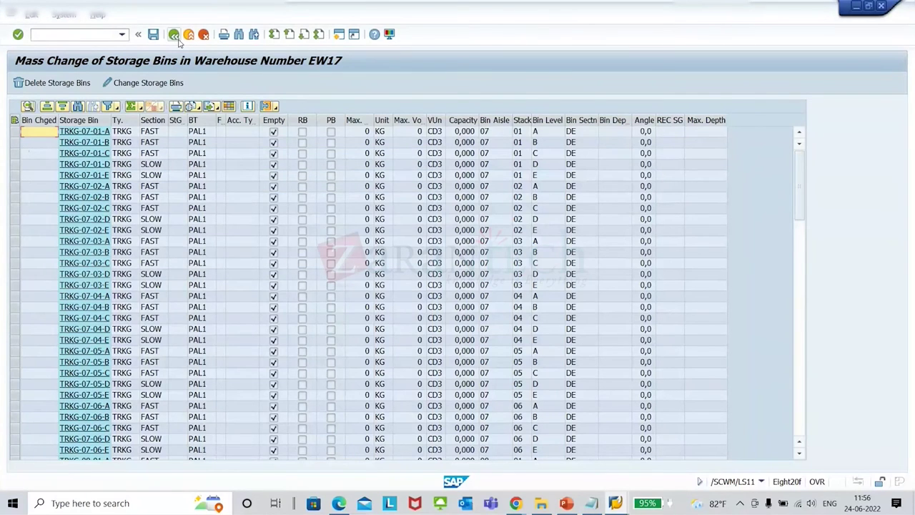
{"action": "left_click", "coordinate": [175, 37]}
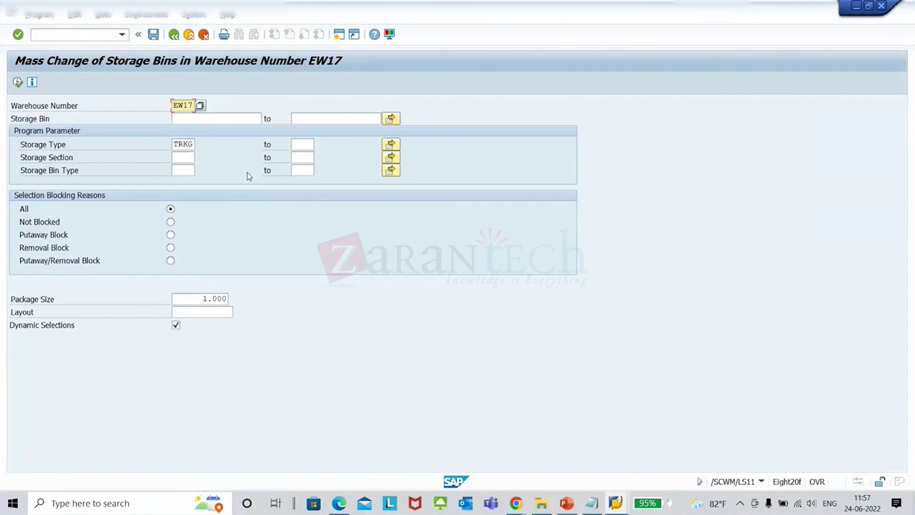
Step: Open the bin sorting transaction /SCWM/SBST and simulate the sorting for activity area RKG1 in warehouse EW17
{"action": "left_click", "coordinate": [74, 34]}
{"action": "type", "text": "/N/SCWM/SBST"}
{"action": "key", "text": "Return"}
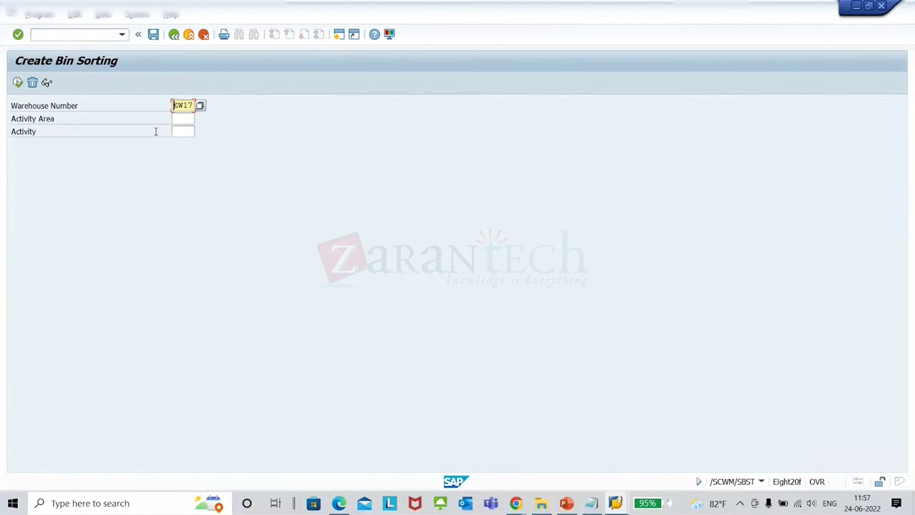
{"action": "left_click", "coordinate": [185, 119]}
{"action": "left_click", "coordinate": [178, 133]}
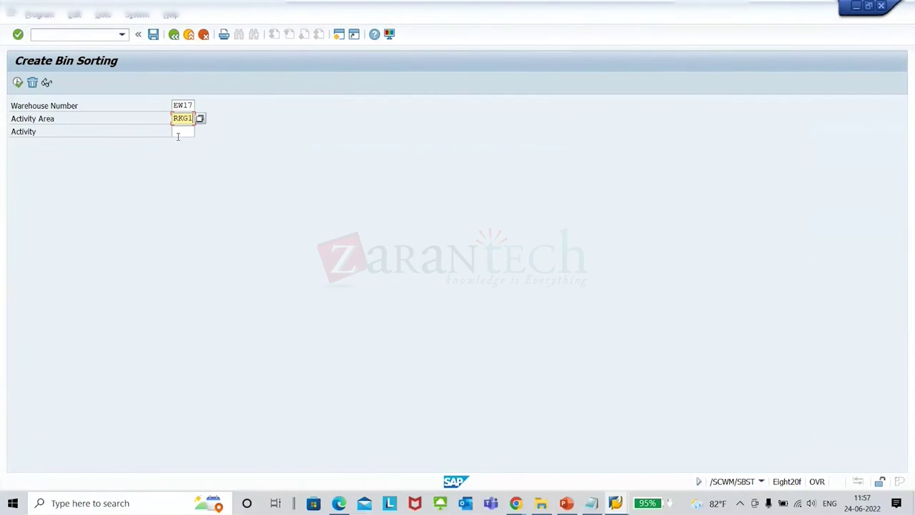
{"action": "left_click", "coordinate": [18, 83]}
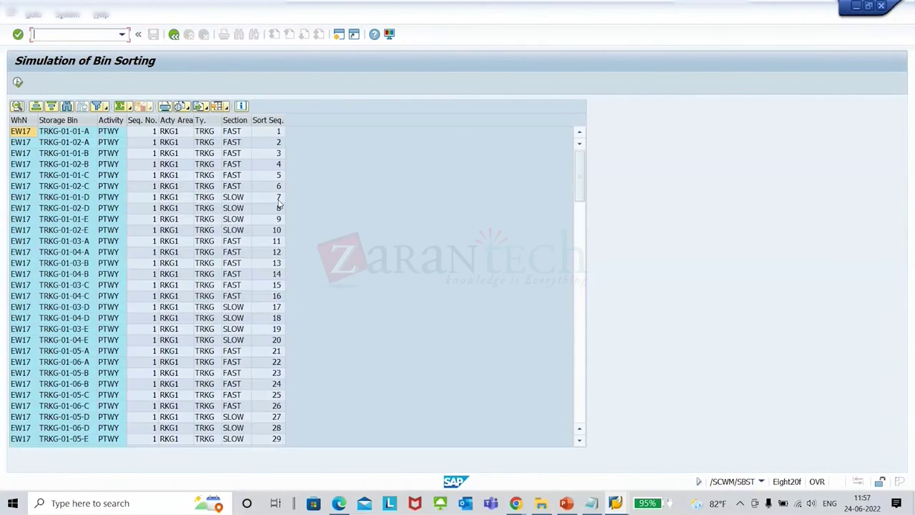
Step: Review the simulated sort sequence of the first aisle 01 bins, create the RKG1 bin sorting and return to the selection
{"action": "left_click", "coordinate": [81, 134]}
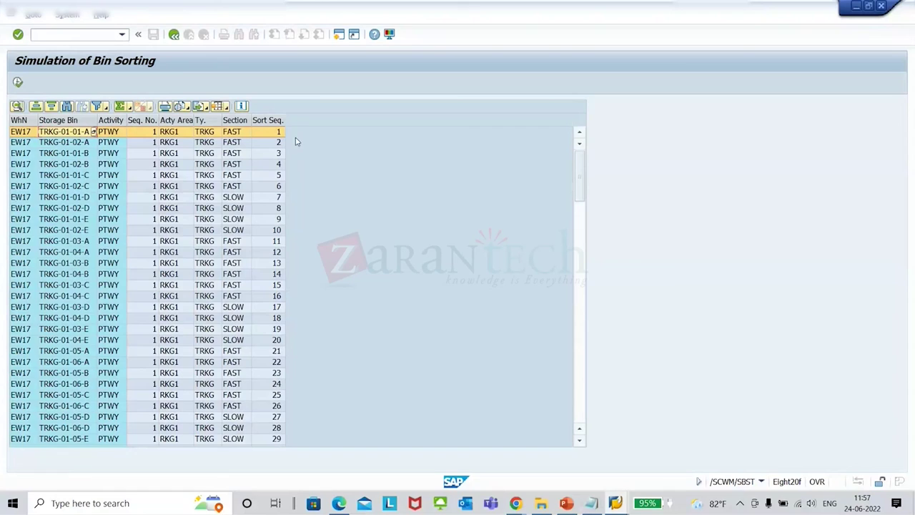
{"action": "left_click", "coordinate": [77, 143]}
{"action": "left_click", "coordinate": [77, 178]}
{"action": "left_click", "coordinate": [77, 199]}
{"action": "left_click", "coordinate": [84, 178]}
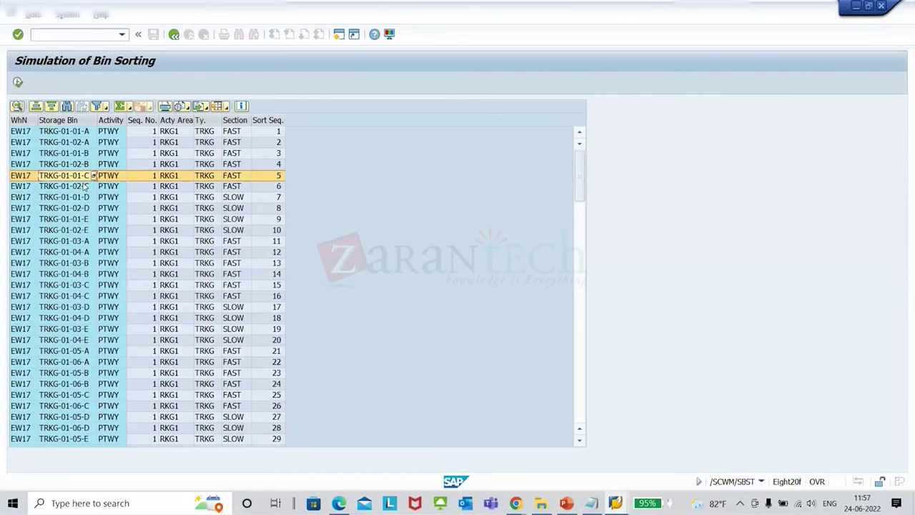
{"action": "left_click", "coordinate": [80, 133]}
{"action": "left_click", "coordinate": [75, 142]}
{"action": "left_click", "coordinate": [74, 153]}
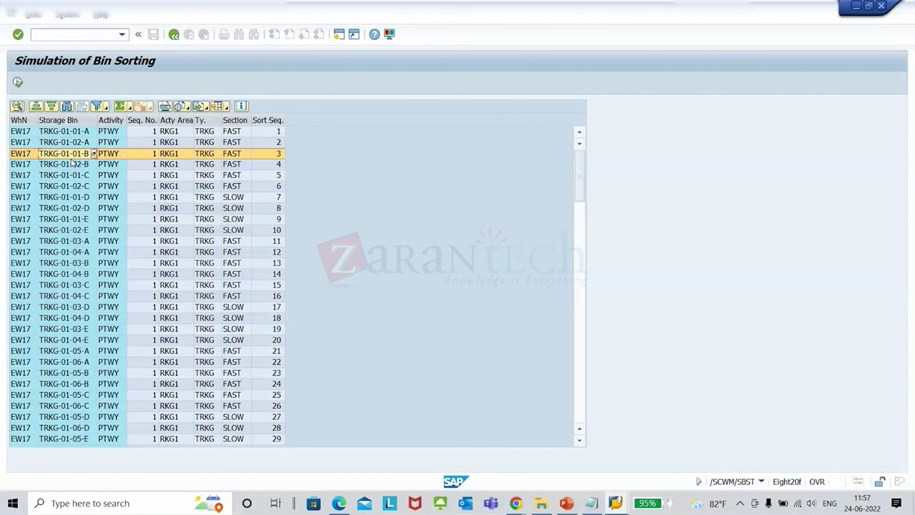
{"action": "left_click", "coordinate": [82, 175]}
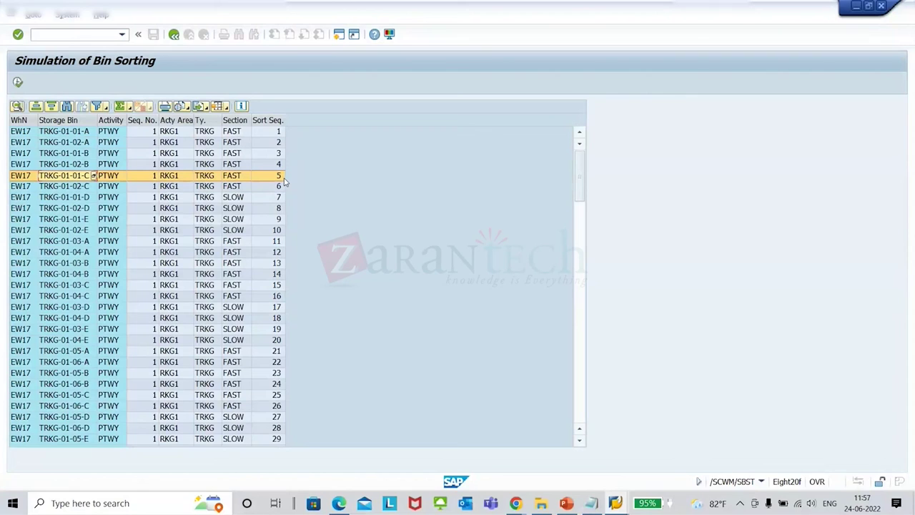
{"action": "left_click", "coordinate": [18, 81]}
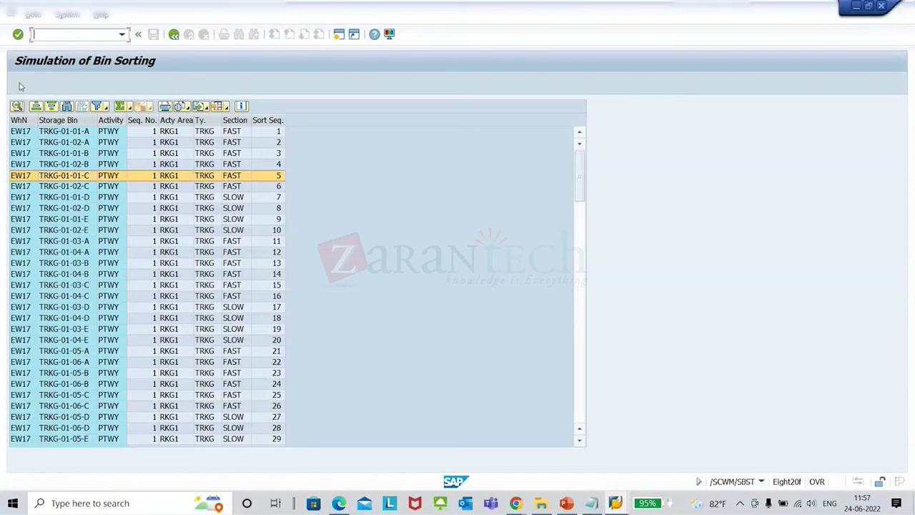
{"action": "left_click", "coordinate": [185, 38]}
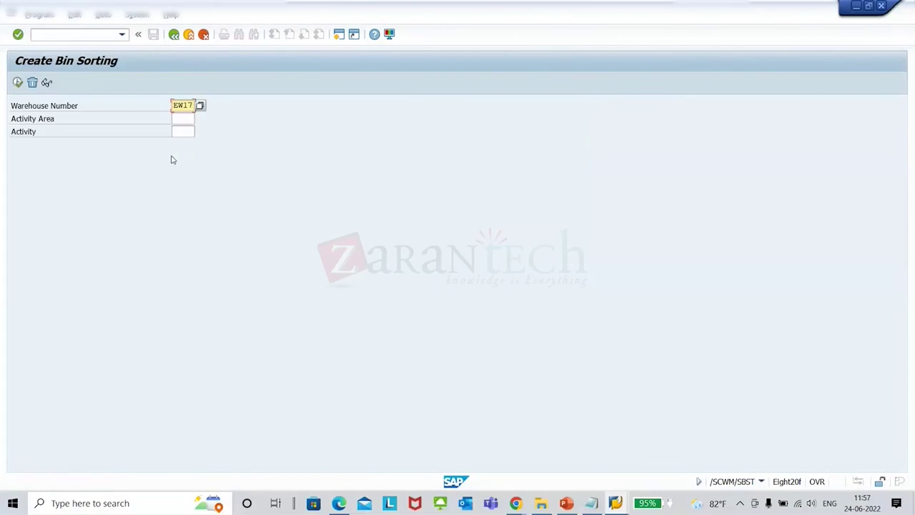
Step: Simulate and create the bin sorting for activity area RKG2, and return to the selection
{"action": "type", "text": "RKG2"}
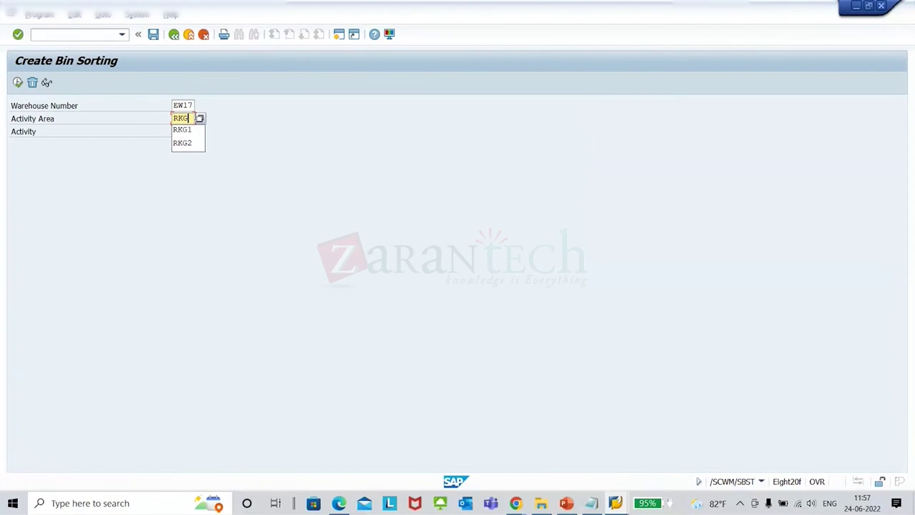
{"action": "key", "text": "Return"}
{"action": "left_click", "coordinate": [18, 82]}
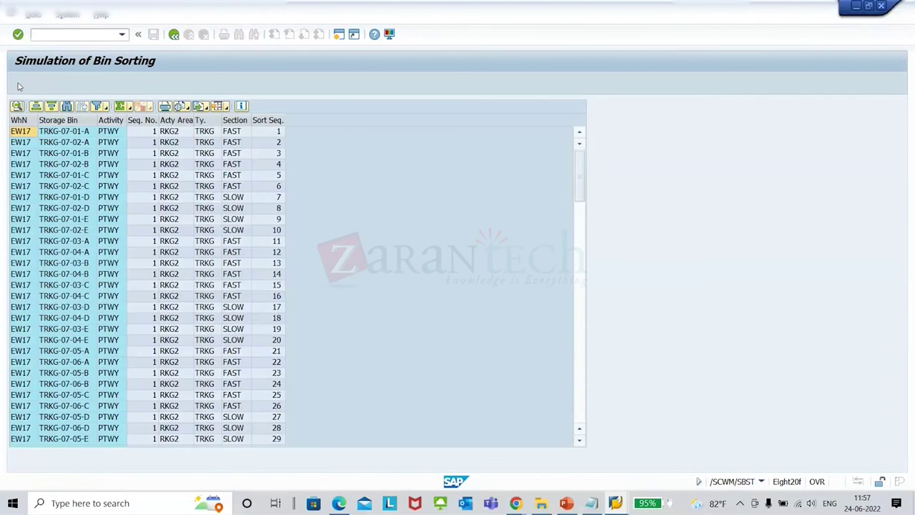
{"action": "left_click", "coordinate": [20, 85]}
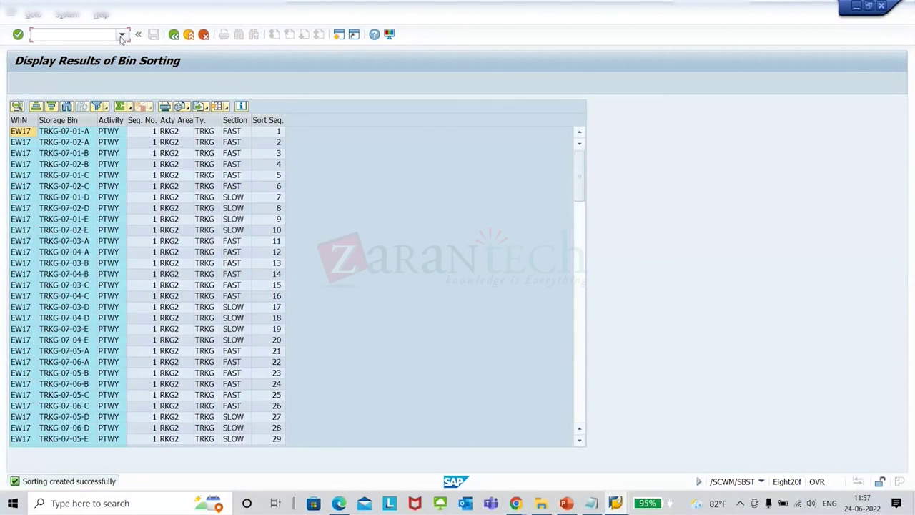
{"action": "left_click", "coordinate": [174, 35]}
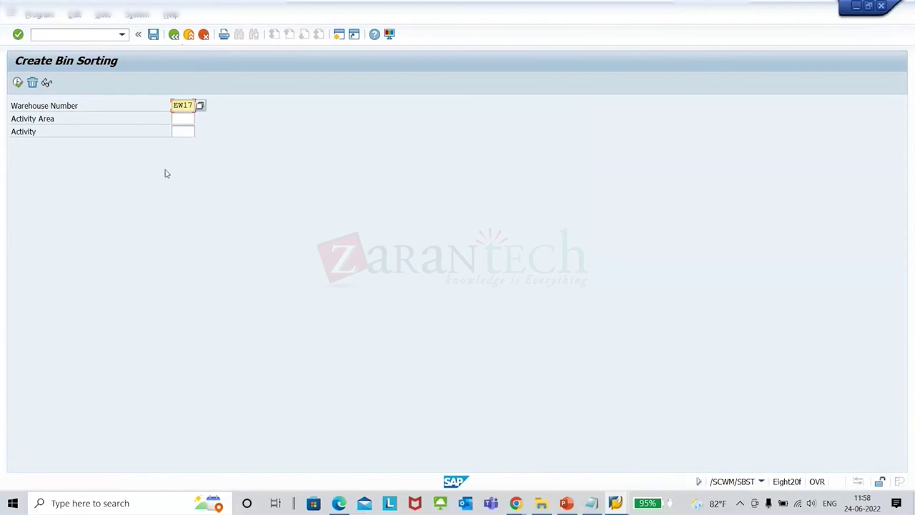
Step: Open transaction /SCWM/LS03 and display storage bin TRKG-01-01-A of warehouse EW17
{"action": "left_click", "coordinate": [71, 34]}
{"action": "type", "text": "/N/SCWM/"}
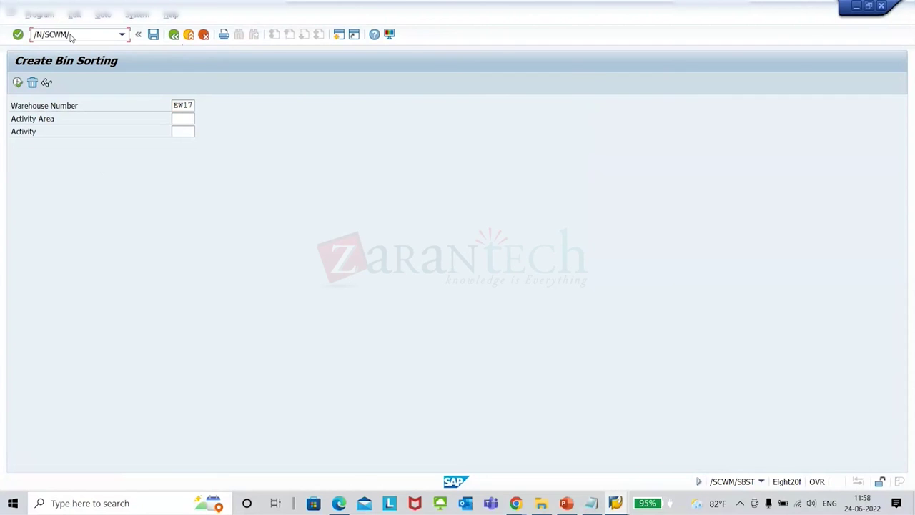
{"action": "type", "text": "LS03"}
{"action": "key", "text": "Return"}
{"action": "left_click", "coordinate": [138, 118]}
{"action": "type", "text": "TRKG-"}
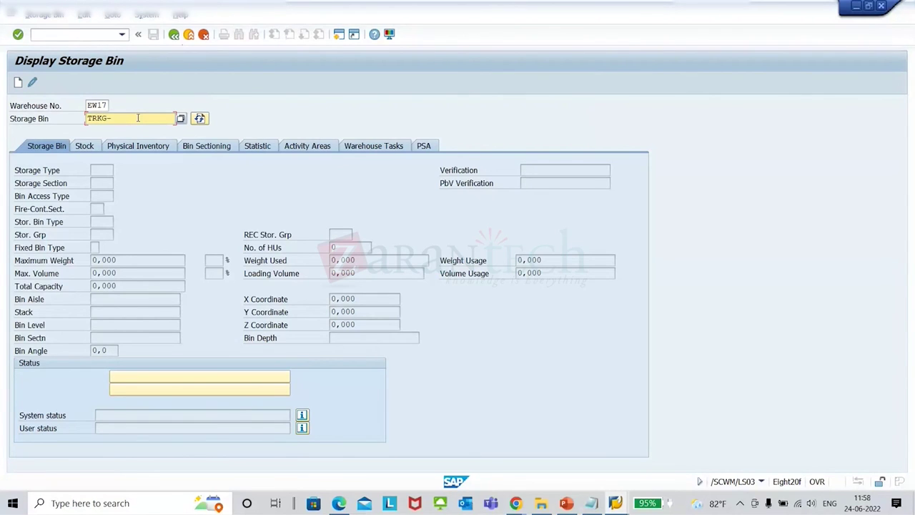
{"action": "type", "text": "01-01-A"}
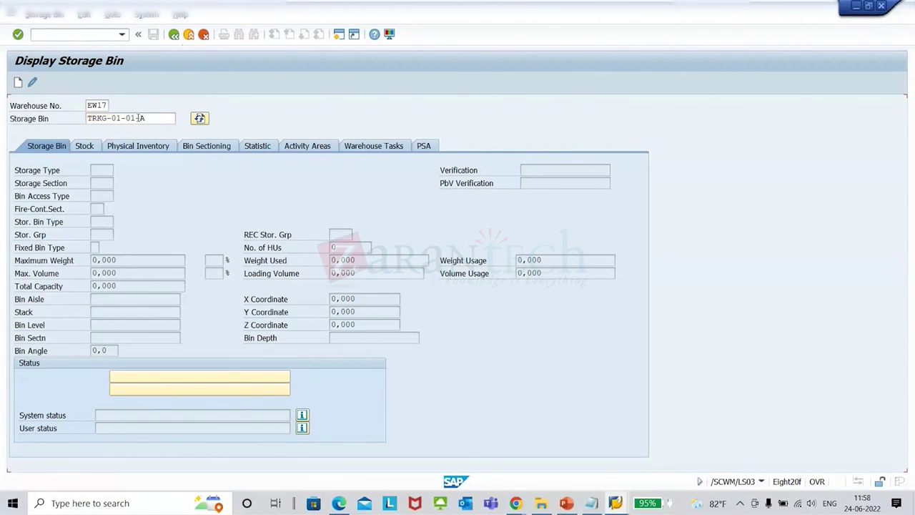
{"action": "key", "text": "Return"}
Step: Check the activity area assignment of the displayed storage bin, and leave the bin display
{"action": "left_click", "coordinate": [330, 148]}
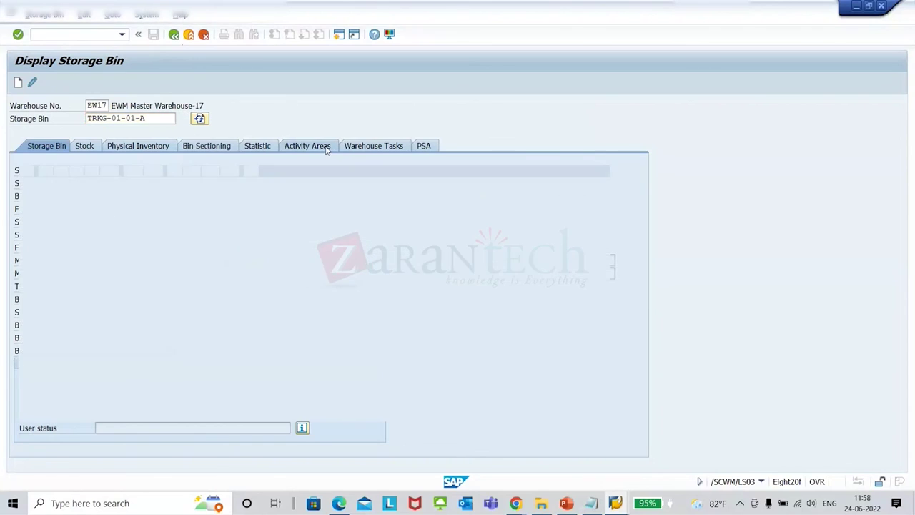
{"action": "left_click", "coordinate": [36, 204]}
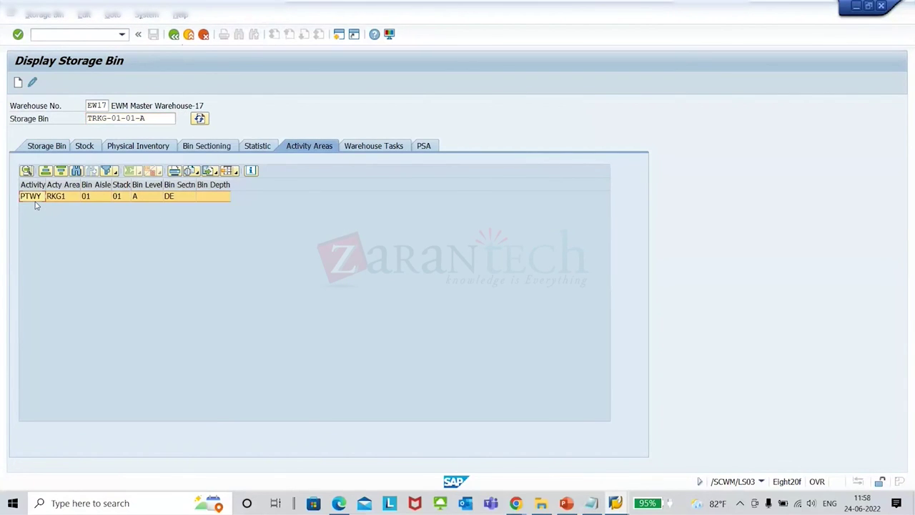
{"action": "left_click", "coordinate": [127, 200]}
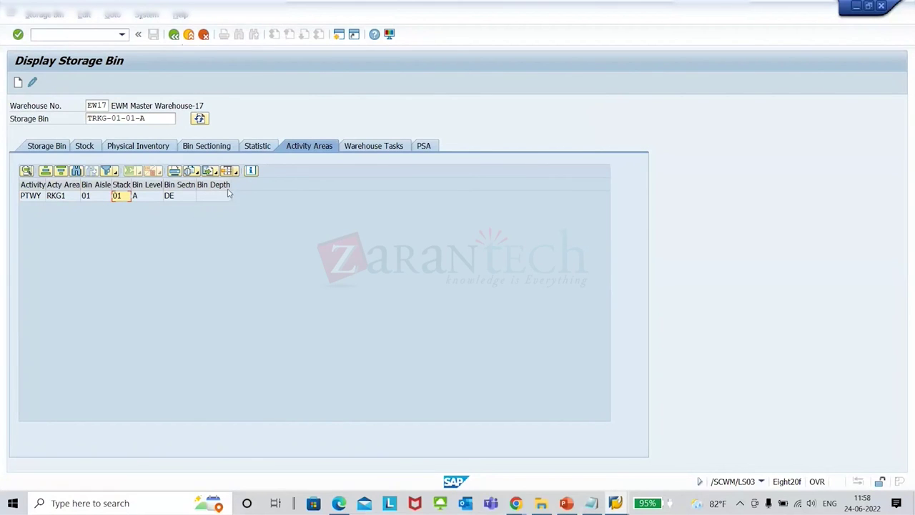
{"action": "left_click", "coordinate": [174, 35]}
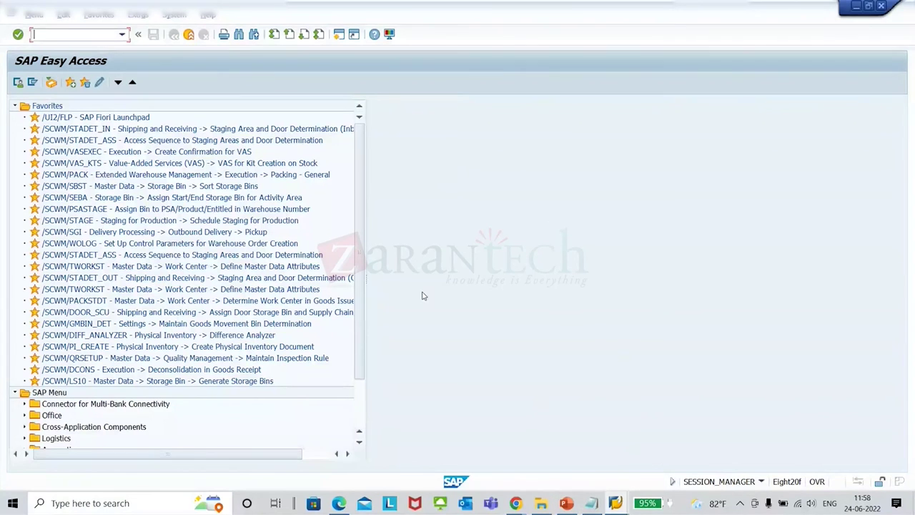
Step: Switch to the IMG session, open the Define Work Center customizing and position the list at warehouse EW07
{"action": "key", "text": "alt+Tab"}
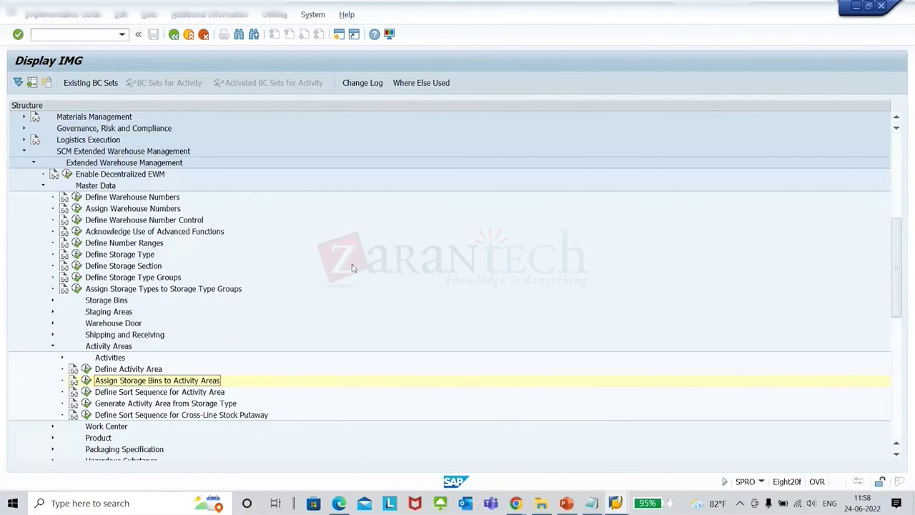
{"action": "scroll", "coordinate": [227, 329], "scroll_direction": "down", "scroll_amount": 1}
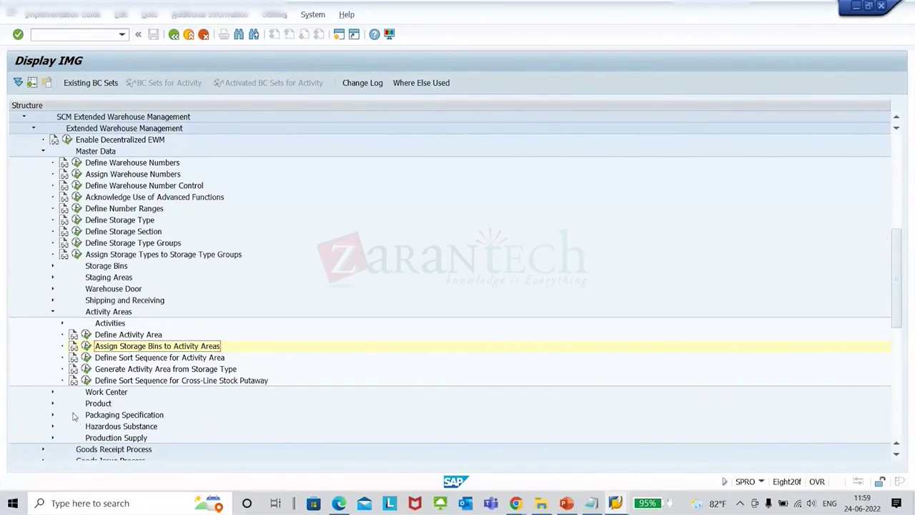
{"action": "left_click", "coordinate": [52, 391]}
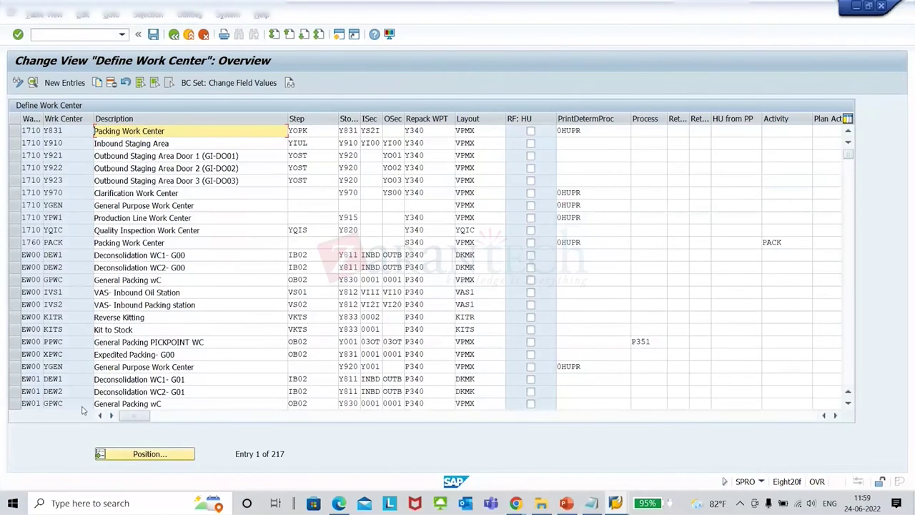
{"action": "left_click", "coordinate": [171, 452]}
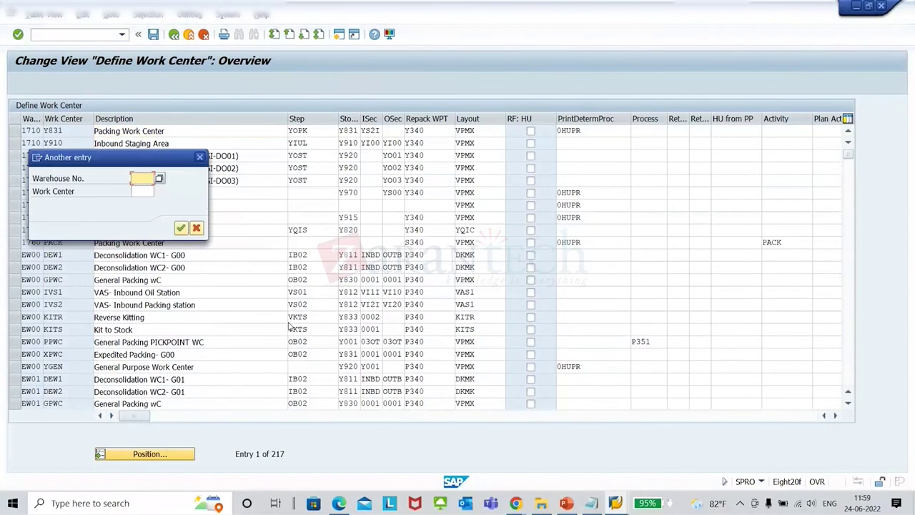
{"action": "type", "text": "EW07"}
{"action": "key", "text": "Return"}
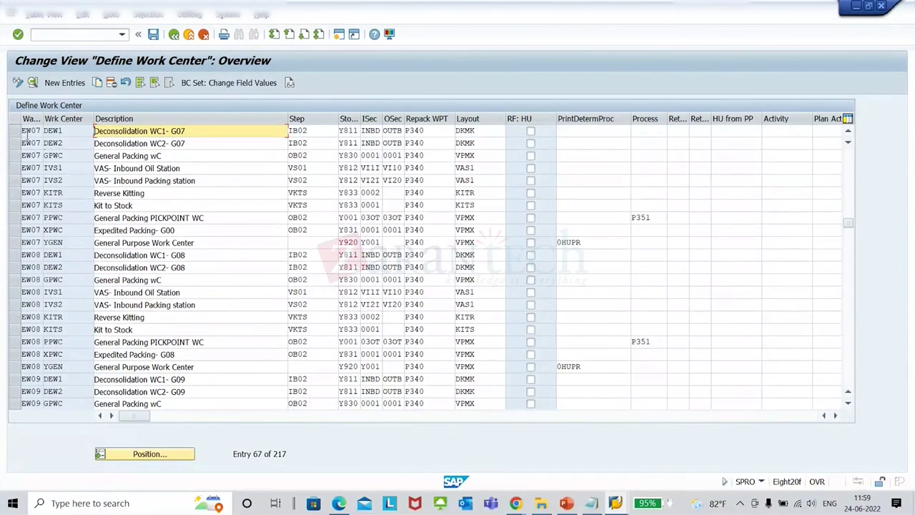
Step: Copy the EW07 work centers DEW1, DEW2 and XPWC to warehouse number EW17, keeping all other attributes
{"action": "left_click", "coordinate": [18, 131]}
{"action": "left_click", "coordinate": [20, 143], "text": "shift"}
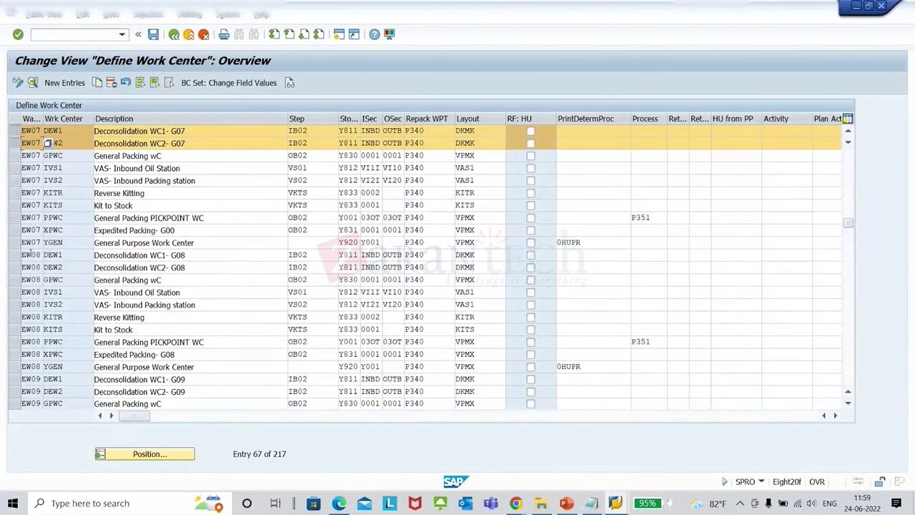
{"action": "left_click", "coordinate": [15, 230], "text": "ctrl"}
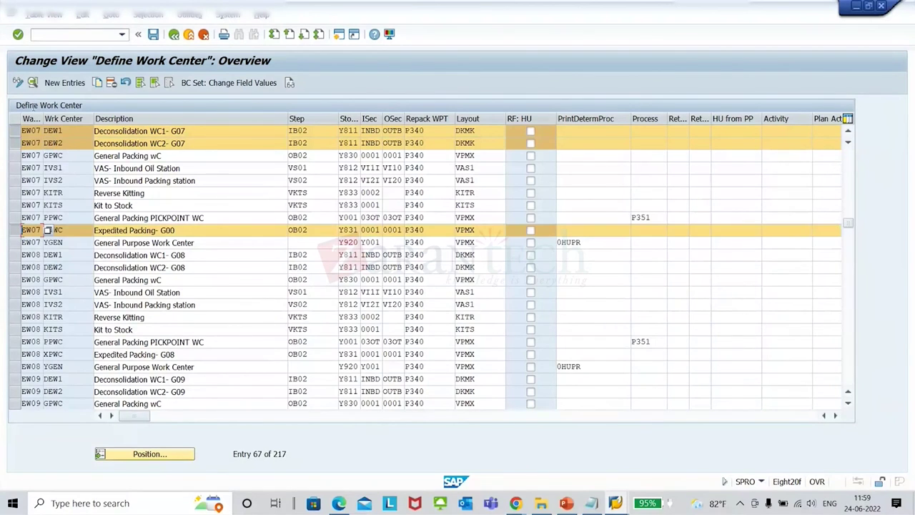
{"action": "left_click", "coordinate": [100, 83]}
{"action": "left_click", "coordinate": [99, 106]}
{"action": "type", "text": "17"}
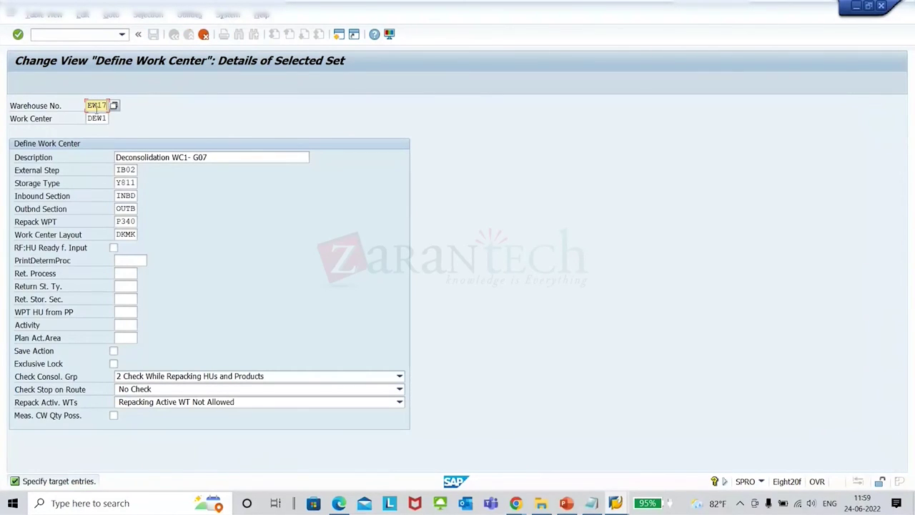
{"action": "key", "text": "Return"}
{"action": "left_click", "coordinate": [93, 107]}
{"action": "type", "text": "1"}
{"action": "key", "text": "Return"}
{"action": "left_click", "coordinate": [94, 107]}
{"action": "type", "text": "1"}
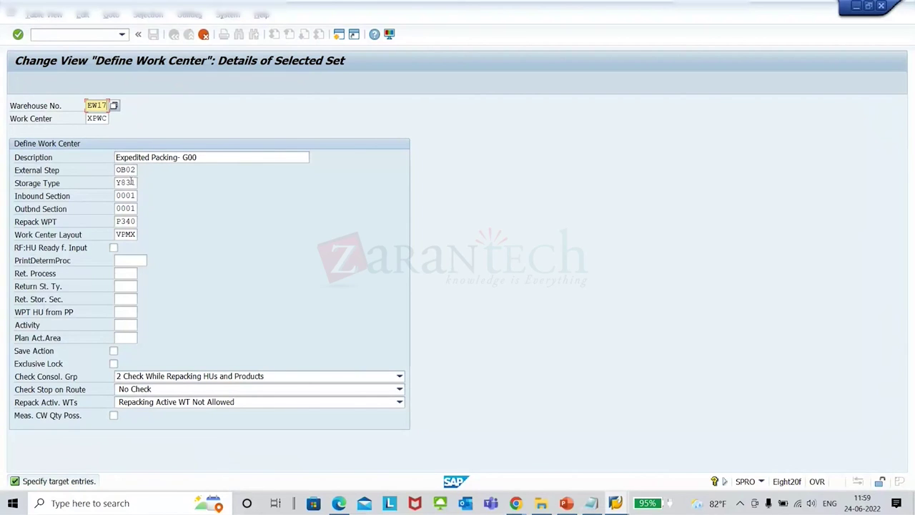
{"action": "left_click_drag", "start_coordinate": [119, 184], "coordinate": [152, 181]}
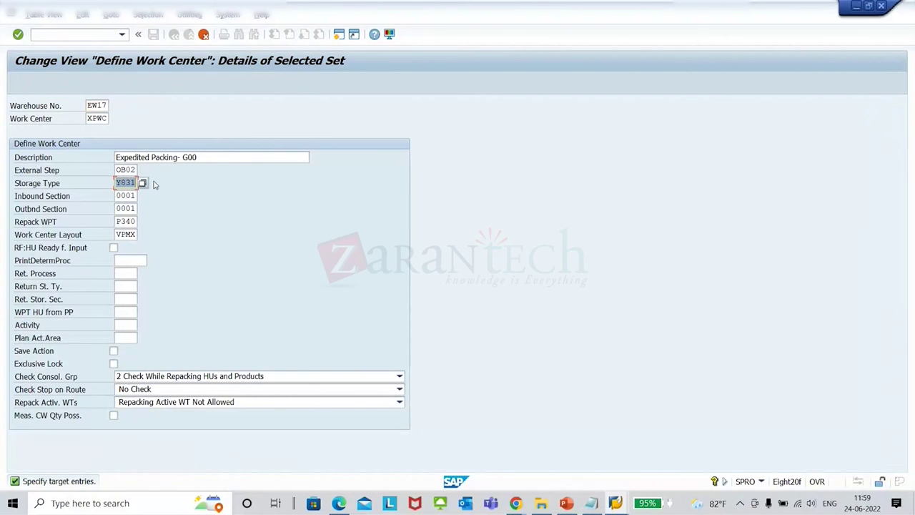
{"action": "key", "text": "Return"}
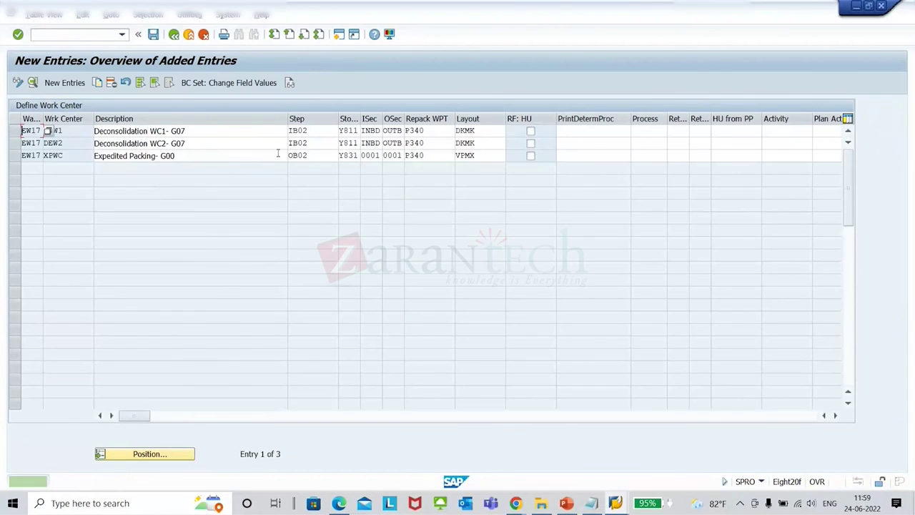
Step: Examine the storage types, inbound and outbound sections, repack process type and layouts of the copied EW17 work centers
{"action": "left_click", "coordinate": [350, 132]}
{"action": "left_click", "coordinate": [351, 143]}
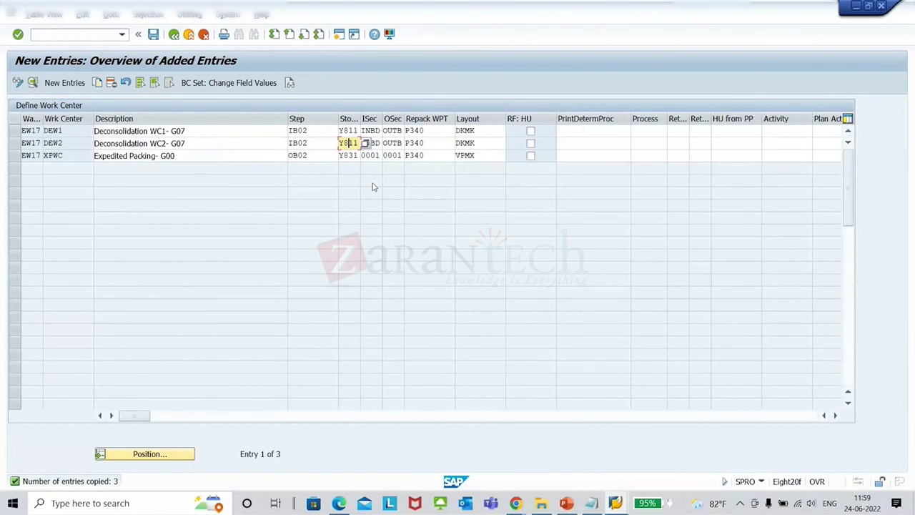
{"action": "left_click", "coordinate": [373, 131]}
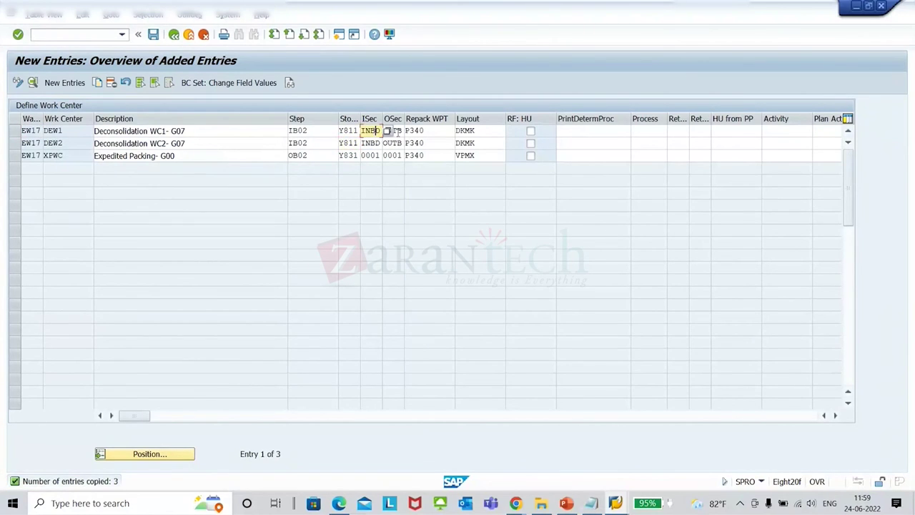
{"action": "left_click", "coordinate": [401, 132]}
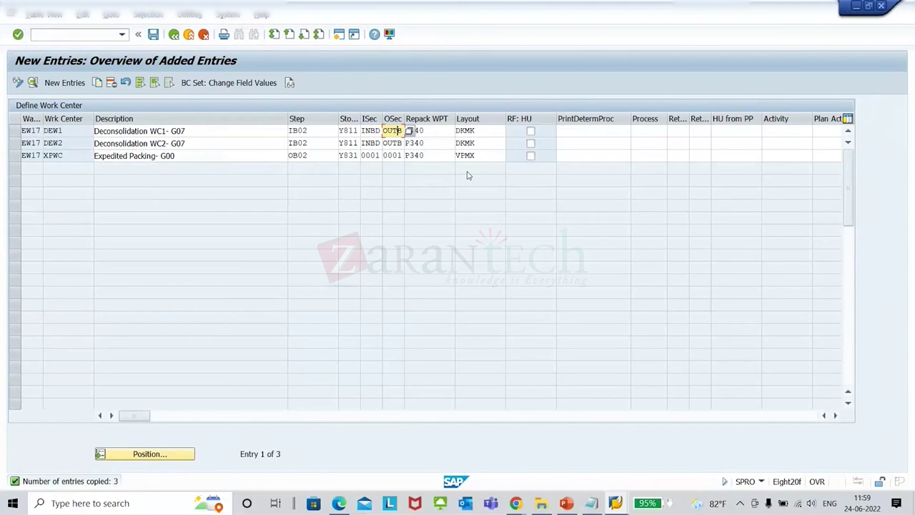
{"action": "left_click", "coordinate": [432, 131]}
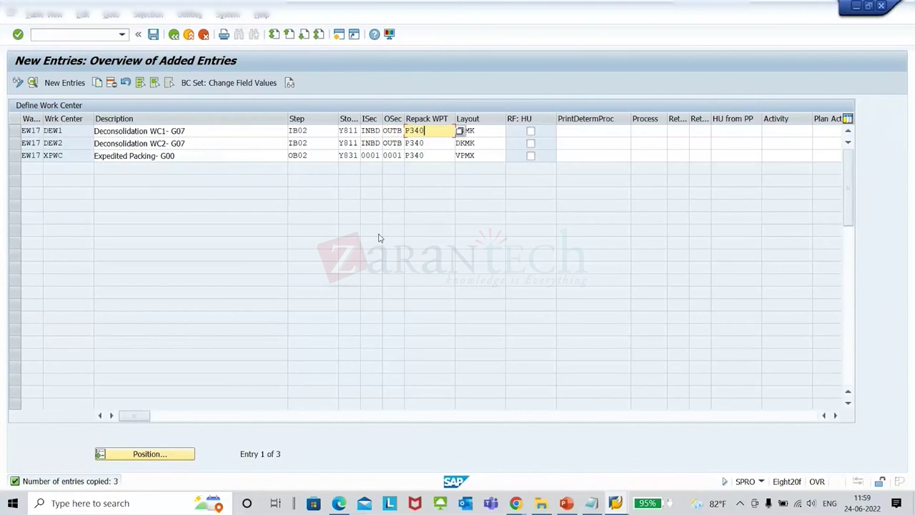
{"action": "left_click", "coordinate": [370, 131]}
{"action": "left_click", "coordinate": [397, 131]}
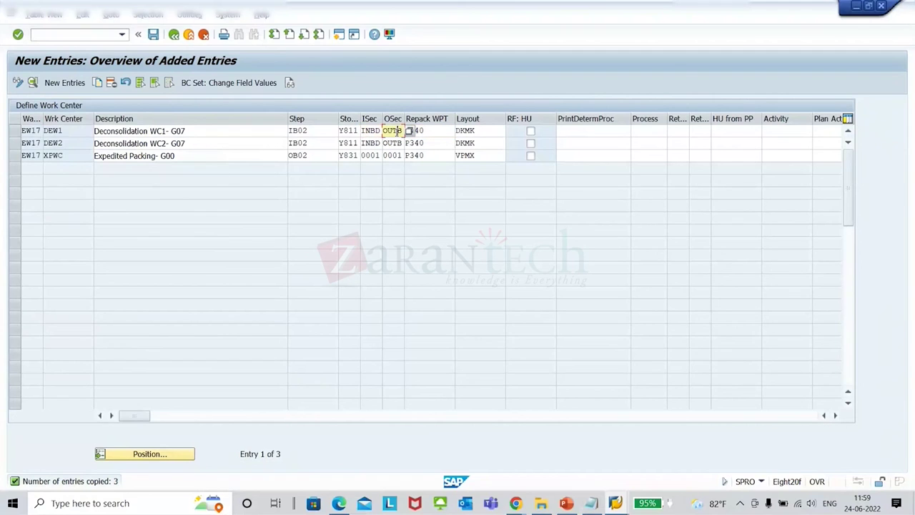
{"action": "left_click", "coordinate": [478, 131]}
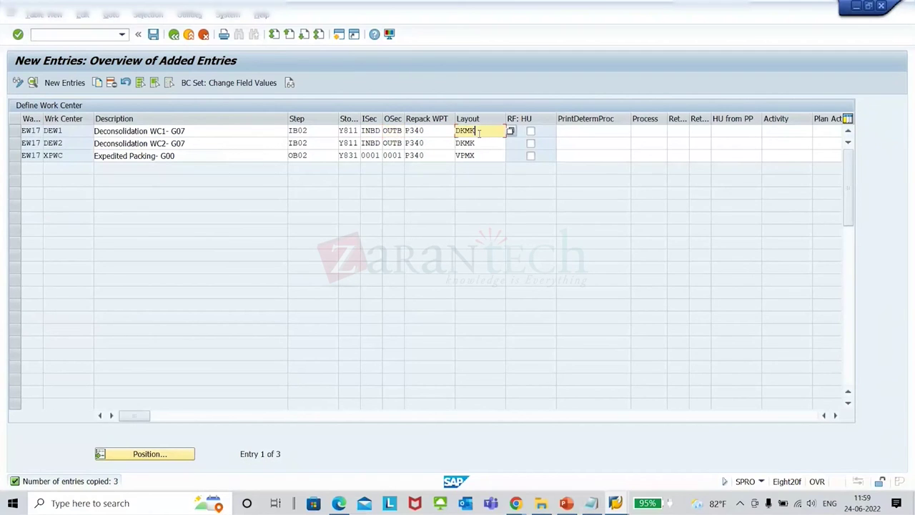
{"action": "left_click", "coordinate": [479, 155]}
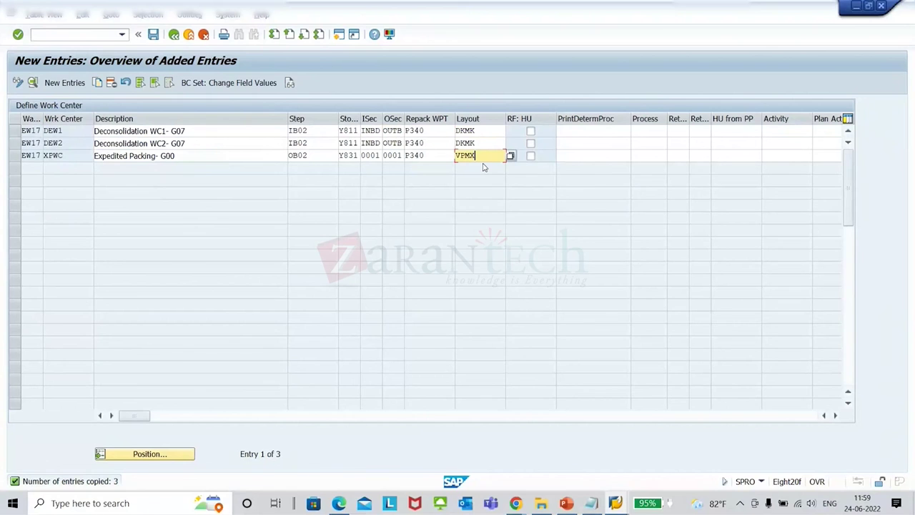
{"action": "left_click", "coordinate": [483, 133]}
{"action": "left_click", "coordinate": [490, 158]}
Step: Save the copied EW17 work centers under the customizing request, and return to the IMG structure
{"action": "left_click", "coordinate": [173, 35]}
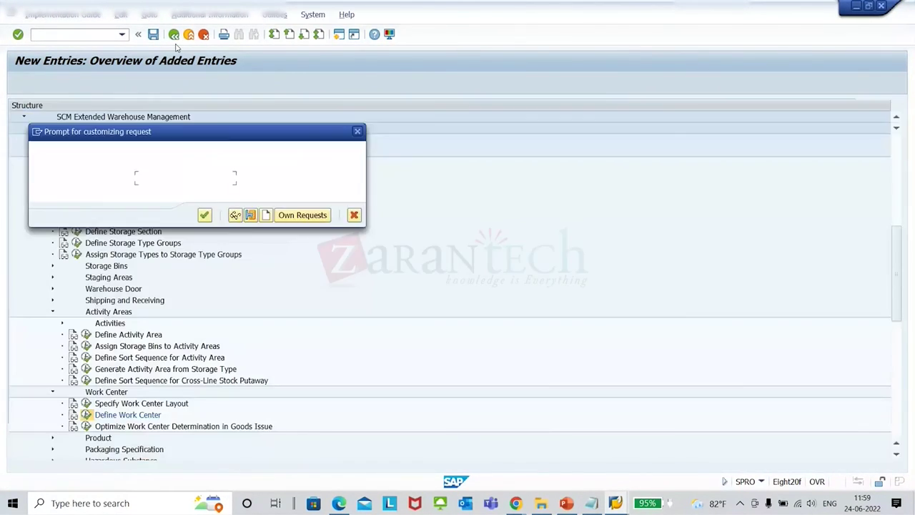
{"action": "left_click", "coordinate": [211, 213]}
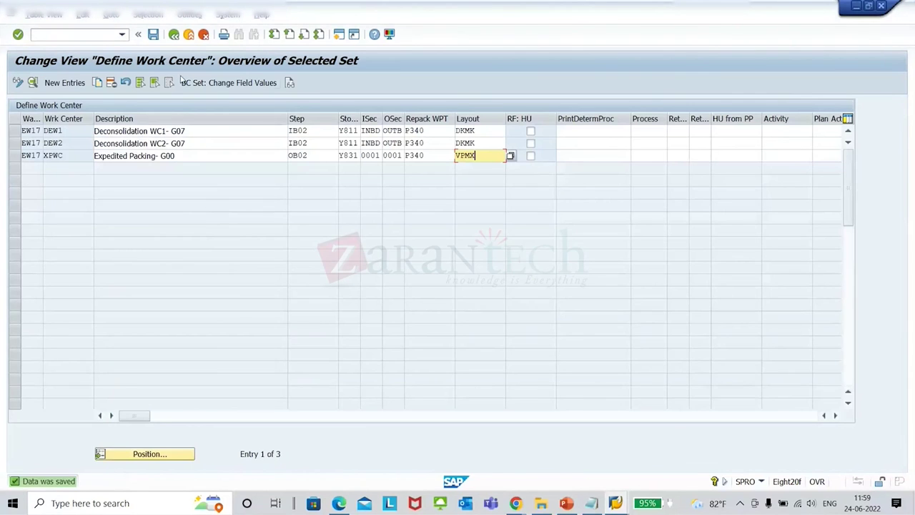
{"action": "left_click", "coordinate": [174, 34]}
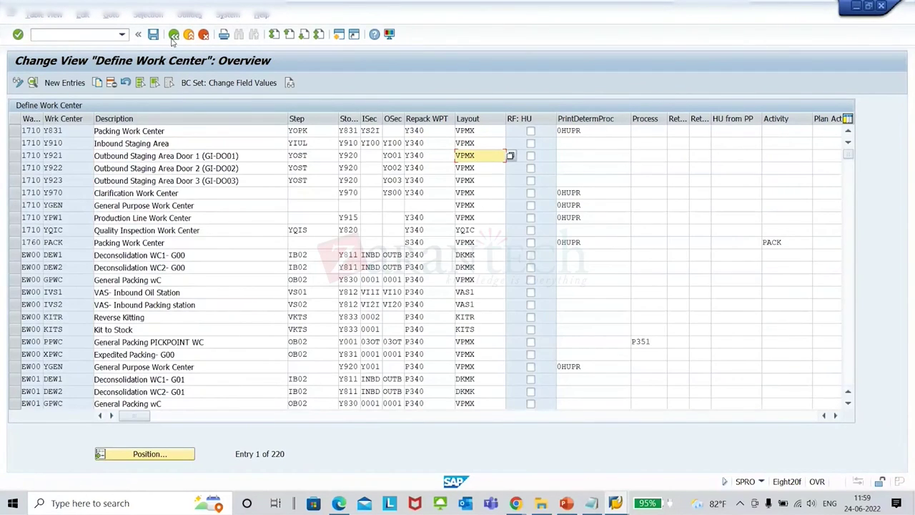
{"action": "left_click", "coordinate": [172, 39]}
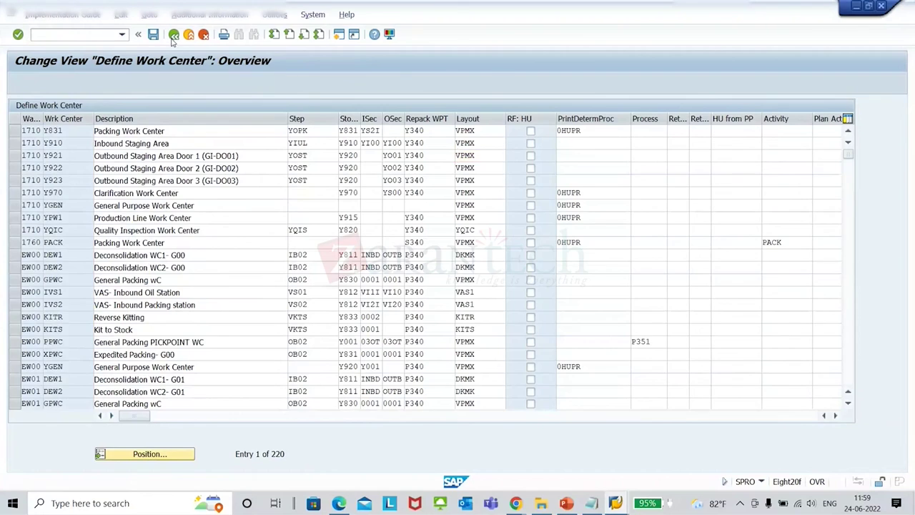
Step: Open the Specify Work Center Layout customizing and view the transaction types available for layout KITO of EW00
{"action": "left_click", "coordinate": [86, 403]}
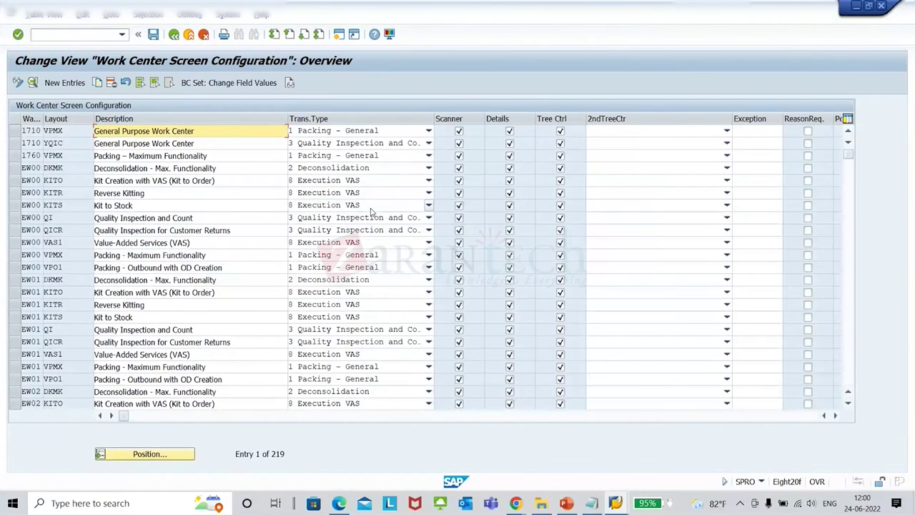
{"action": "left_click", "coordinate": [429, 181]}
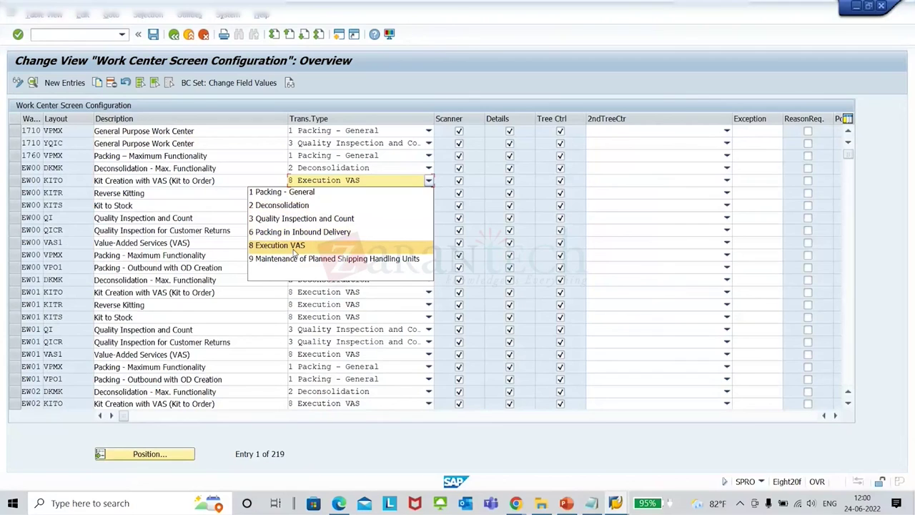
{"action": "left_click", "coordinate": [240, 143]}
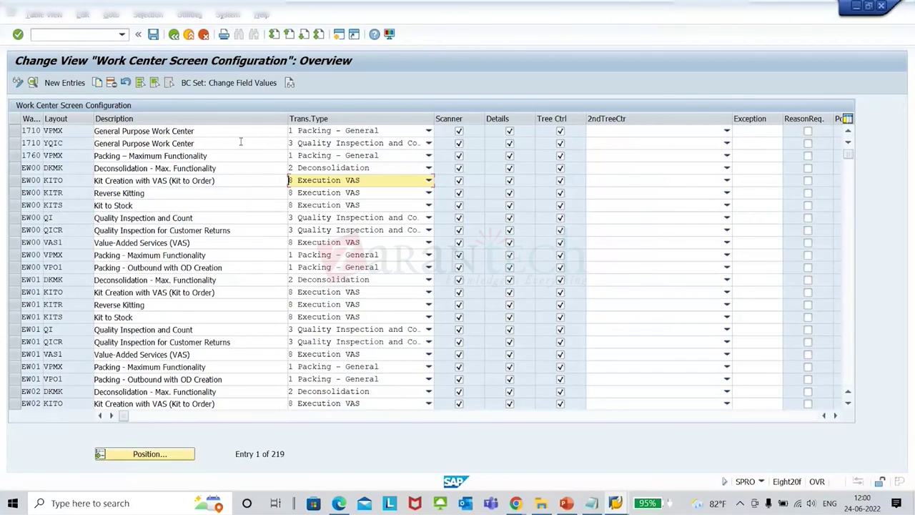
Step: Open the details of the EW00 layouts DKMK and QI, and clear Deconsolidate in the scanner area of layout DKMK
{"action": "left_click", "coordinate": [15, 168]}
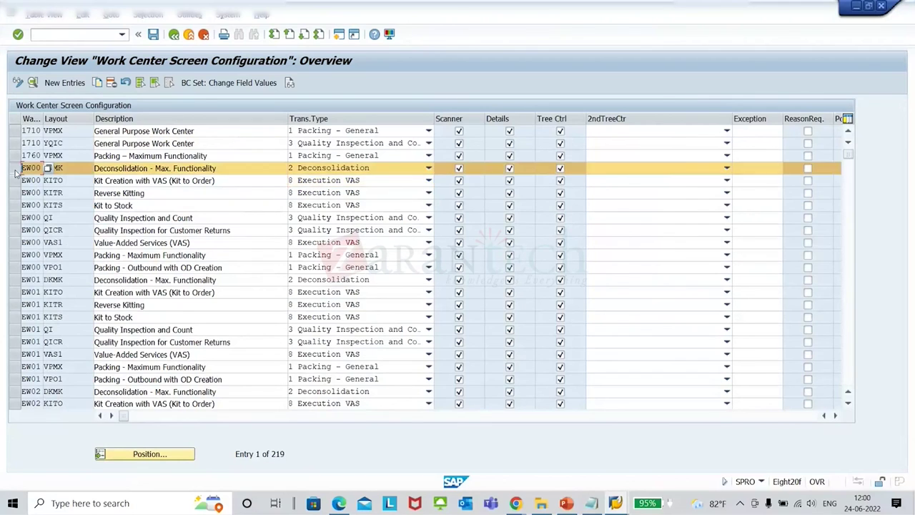
{"action": "left_click", "coordinate": [14, 217]}
{"action": "left_click", "coordinate": [32, 82]}
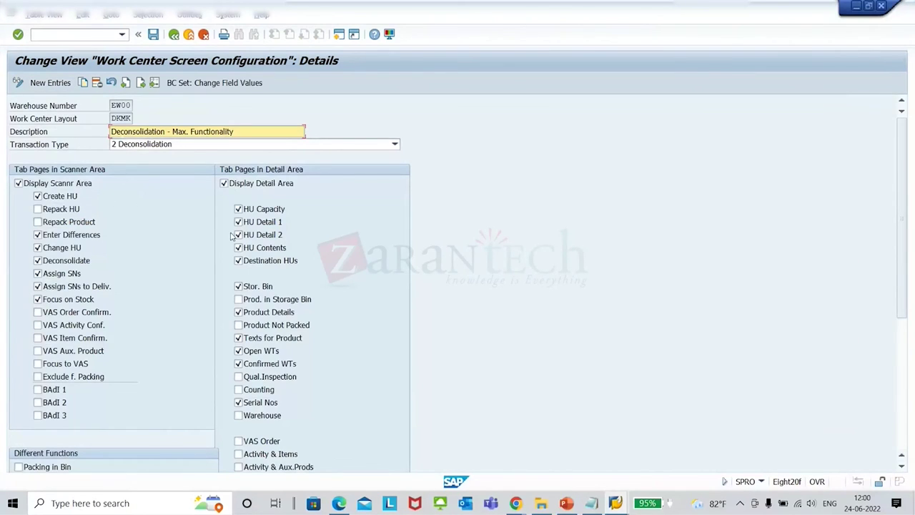
{"action": "left_click", "coordinate": [37, 261]}
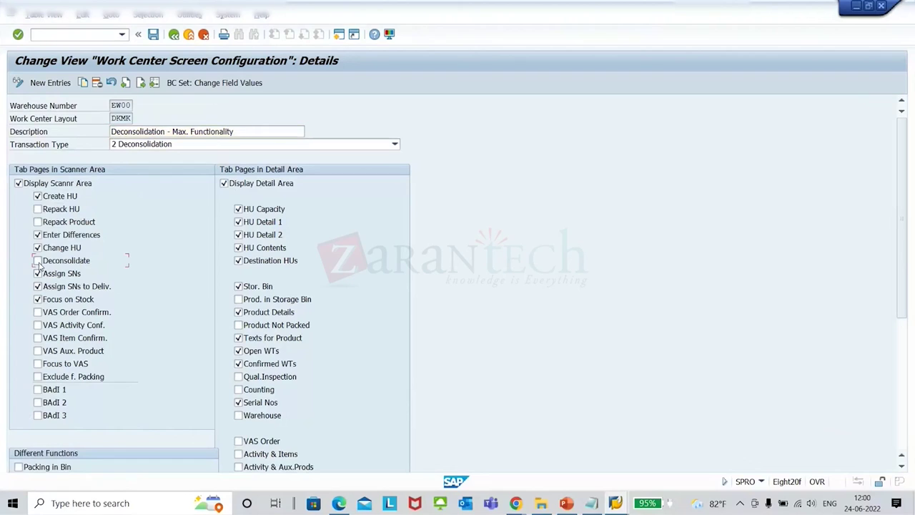
Step: Display the Quality Inspection and Count layout of EW00 and examine its scanner tabs, detail tabs and different functions
{"action": "left_click", "coordinate": [141, 83]}
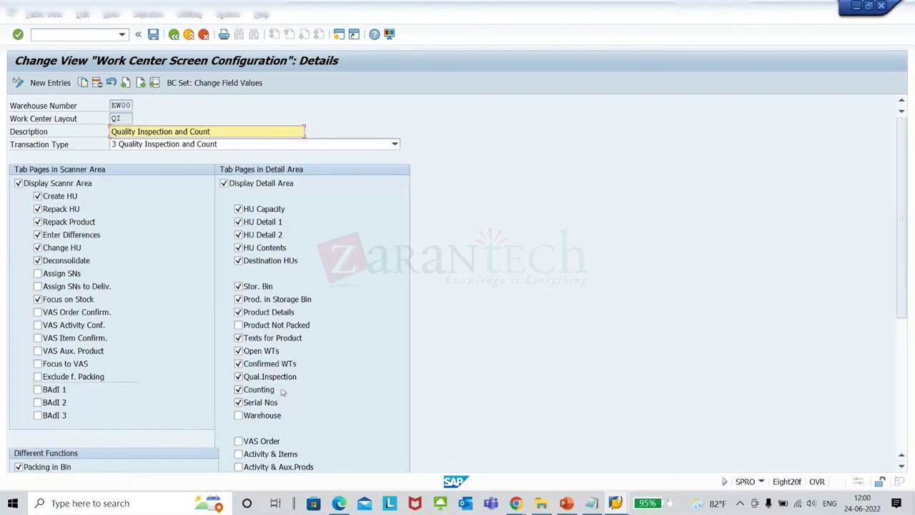
{"action": "left_click", "coordinate": [239, 378]}
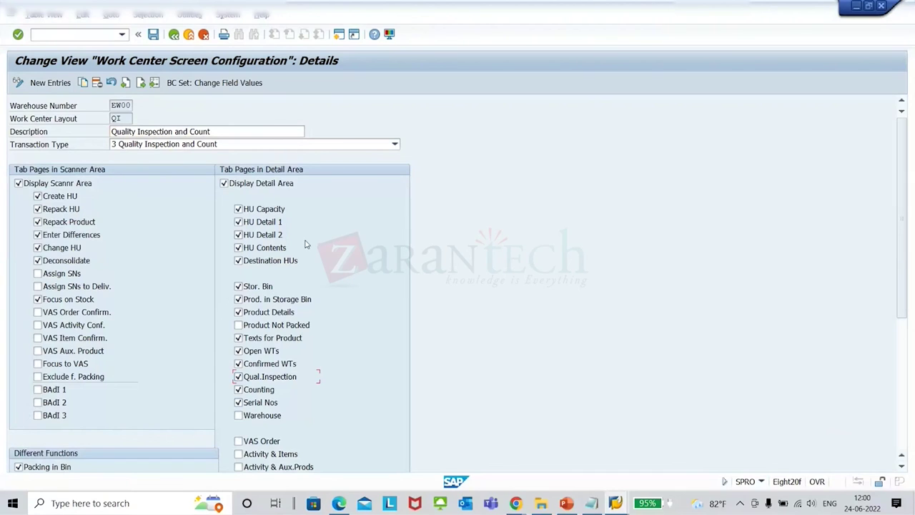
{"action": "scroll", "coordinate": [544, 230], "scroll_direction": "down", "scroll_amount": 2}
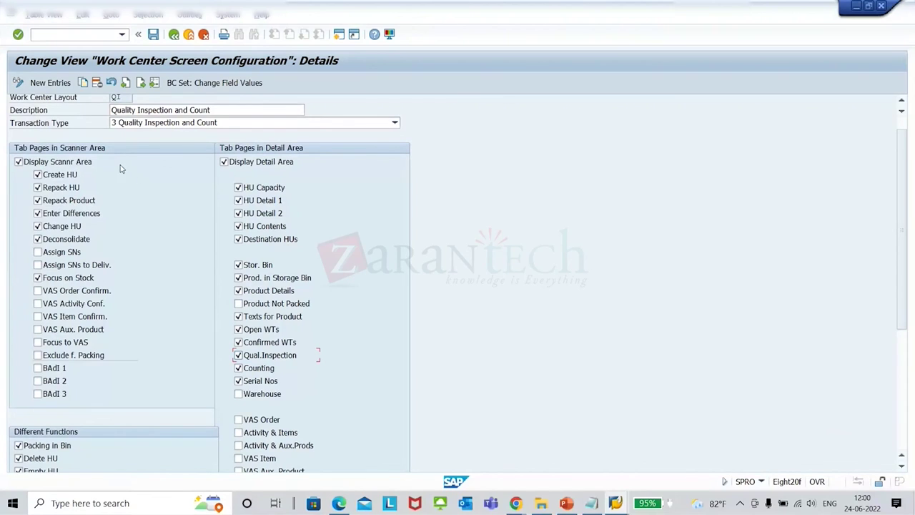
{"action": "scroll", "coordinate": [464, 313], "scroll_direction": "down", "scroll_amount": 2}
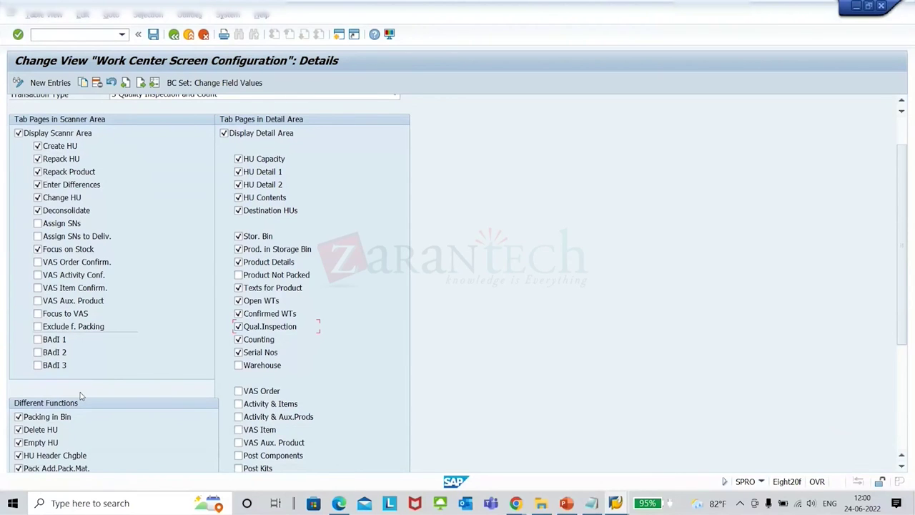
{"action": "scroll", "coordinate": [104, 441], "scroll_direction": "down", "scroll_amount": 3}
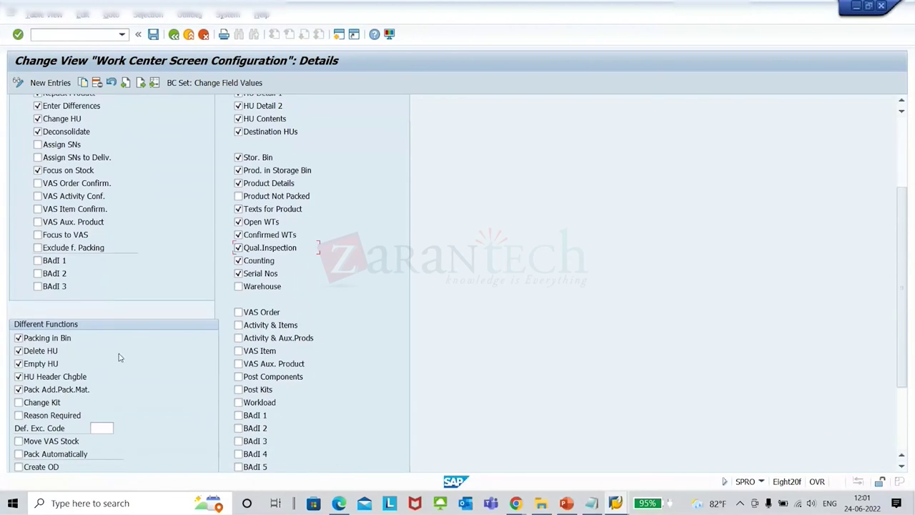
Step: Switch to PowerPoint, show the Work Centre- Master data slide full screen, and return to the layout details in SAP
{"action": "left_click", "coordinate": [569, 505]}
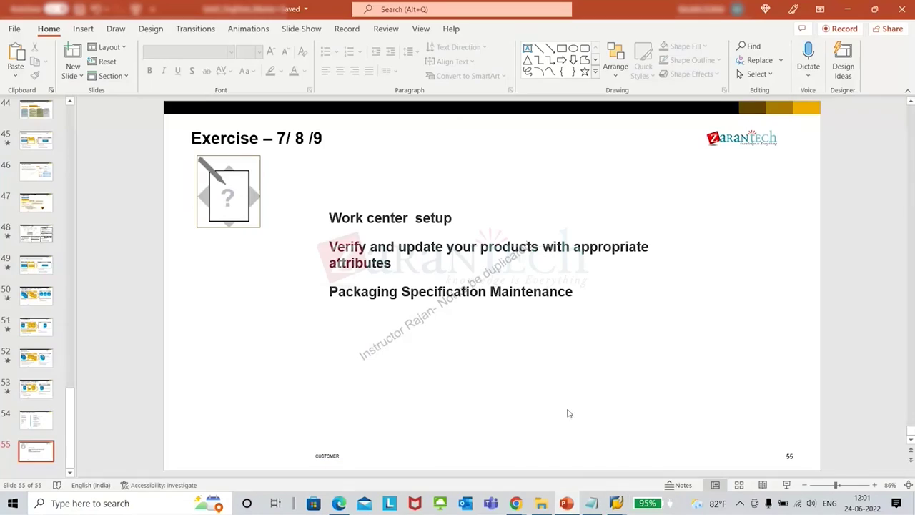
{"action": "scroll", "coordinate": [577, 401], "scroll_direction": "up", "scroll_amount": 9}
{"action": "scroll", "coordinate": [577, 401], "scroll_direction": "up", "scroll_amount": 11}
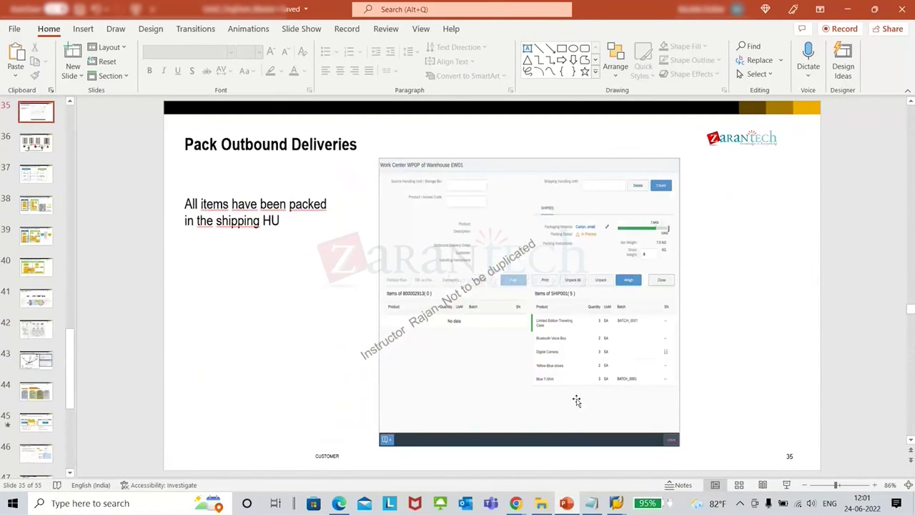
{"action": "scroll", "coordinate": [577, 401], "scroll_direction": "up", "scroll_amount": 6}
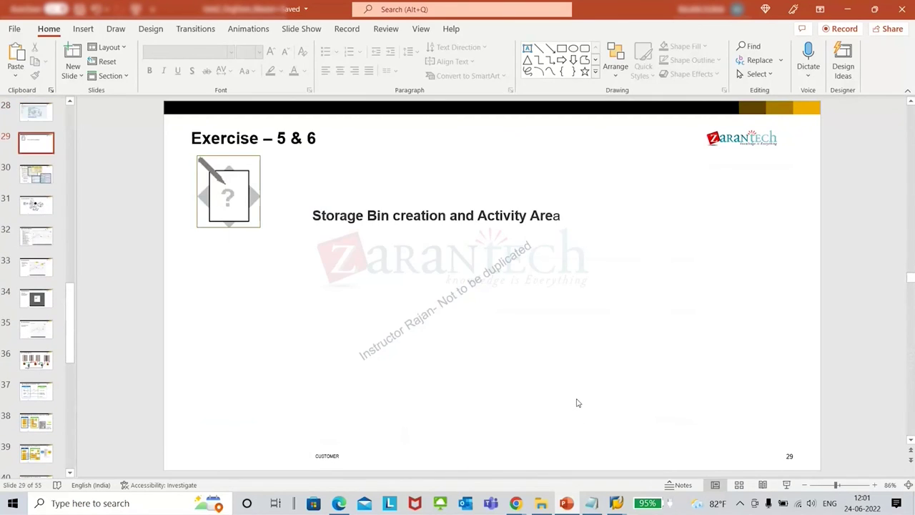
{"action": "scroll", "coordinate": [579, 403], "scroll_direction": "down", "scroll_amount": 1}
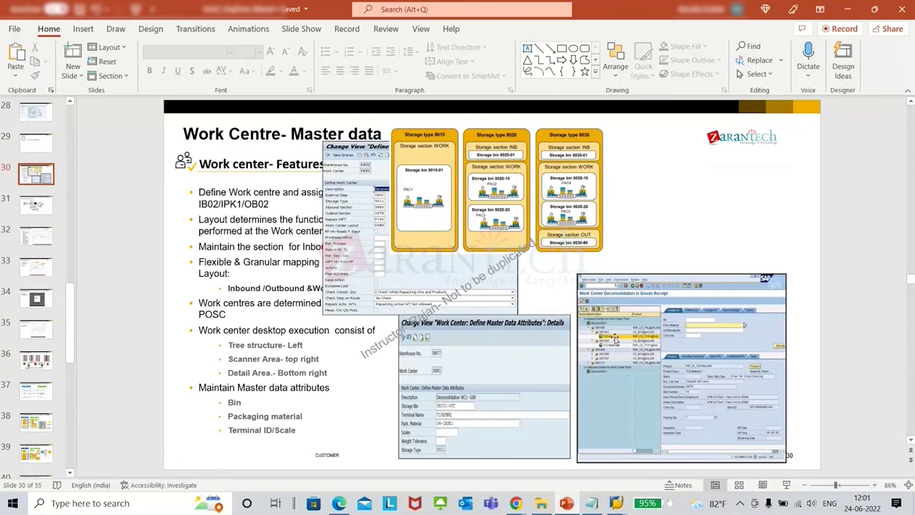
{"action": "left_click", "coordinate": [787, 485]}
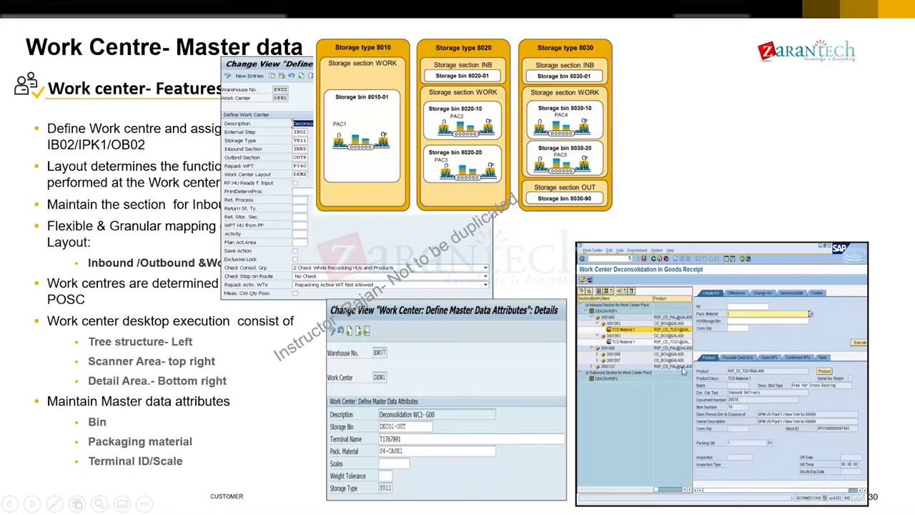
{"action": "key", "text": "Escape"}
{"action": "key", "text": "alt+Tab"}
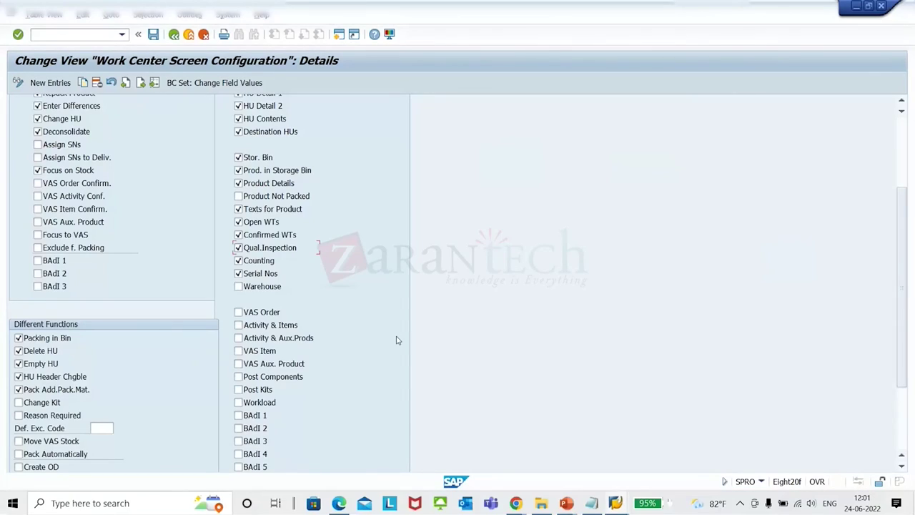
{"action": "scroll", "coordinate": [469, 329], "scroll_direction": "up", "scroll_amount": 3}
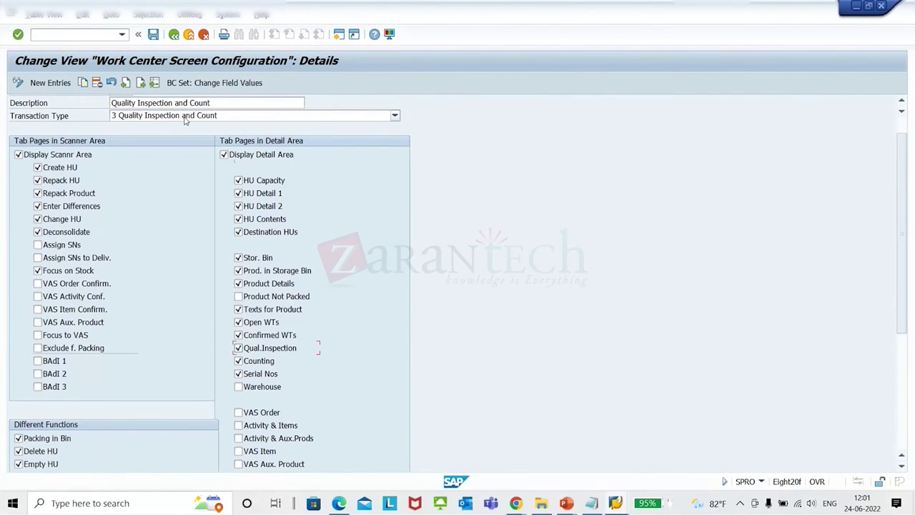
Step: Leave the work center layout configuration, open Define Storage Type and position the list on warehouse EW17, storage type Y811
{"action": "left_click", "coordinate": [174, 36]}
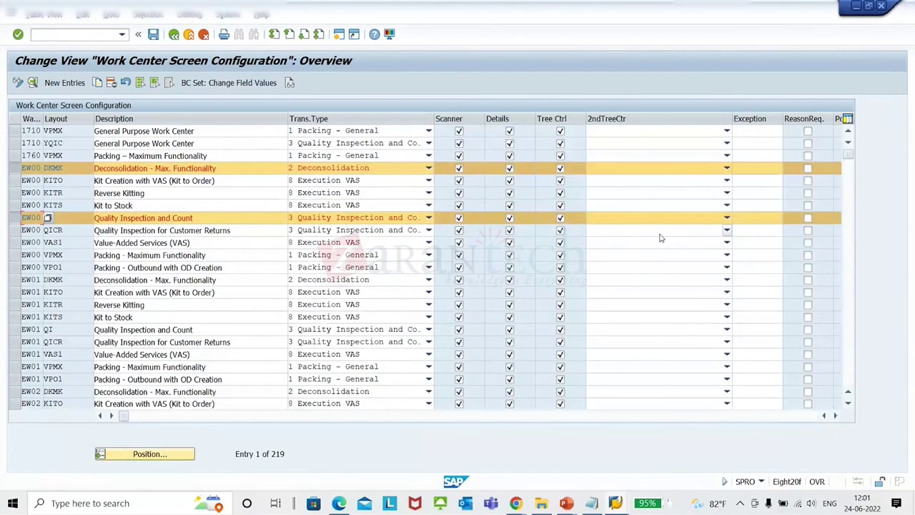
{"action": "left_click", "coordinate": [174, 35]}
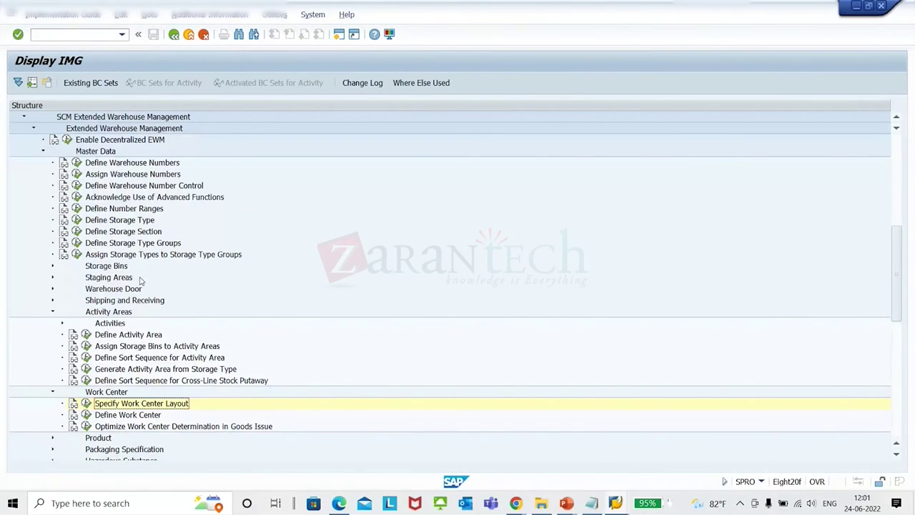
{"action": "left_click", "coordinate": [76, 220]}
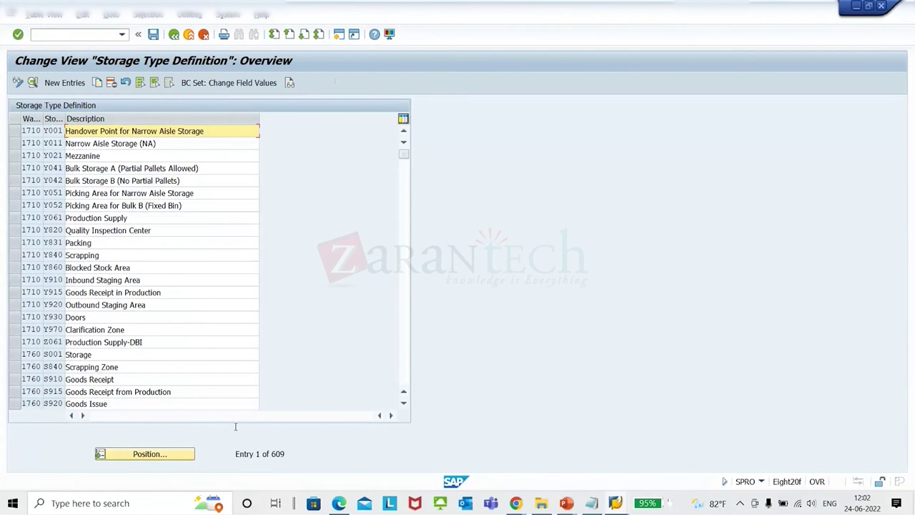
{"action": "left_click", "coordinate": [178, 456]}
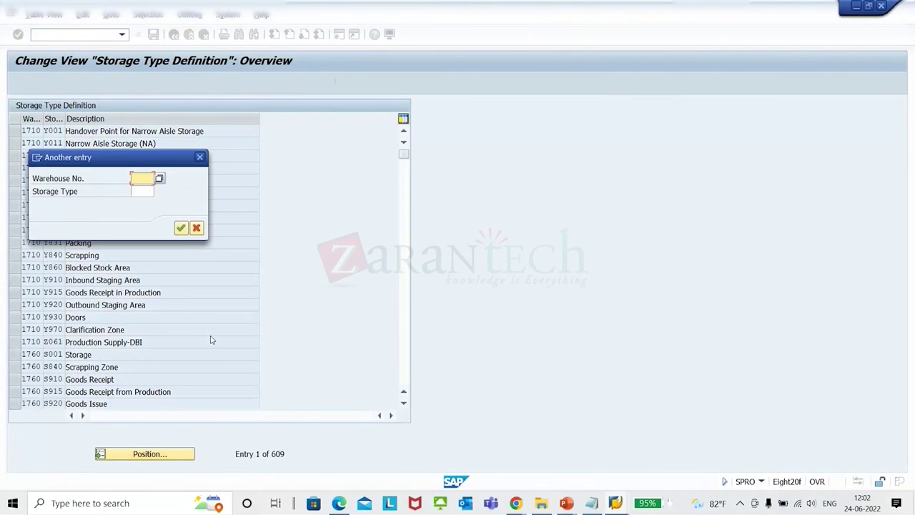
{"action": "type", "text": "EW17"}
{"action": "key", "text": "Tab"}
{"action": "type", "text": "Y811"}
{"action": "key", "text": "Return"}
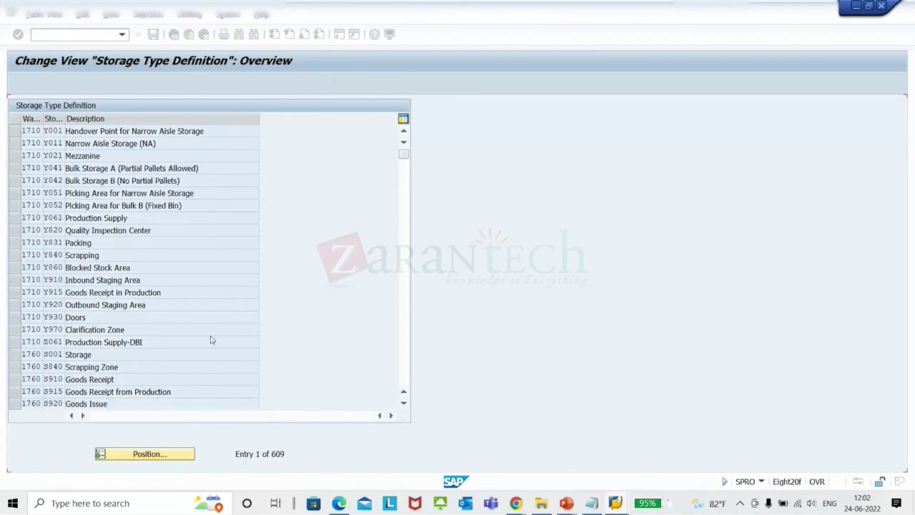
Step: Open the details of storage type Y811, examine its HU requirement, putaway rules and capacity check, and return to the overview
{"action": "double_click", "coordinate": [160, 131]}
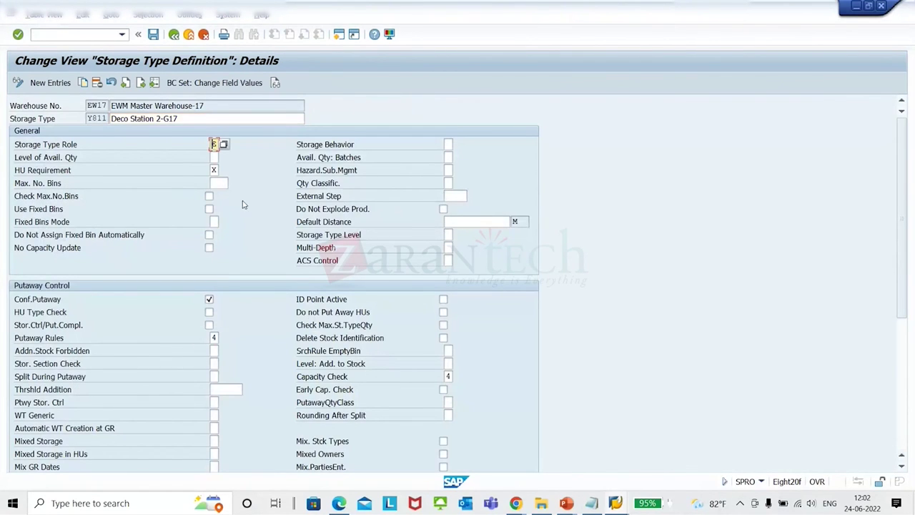
{"action": "left_click", "coordinate": [212, 170]}
{"action": "left_click", "coordinate": [215, 337]}
{"action": "left_click", "coordinate": [449, 377]}
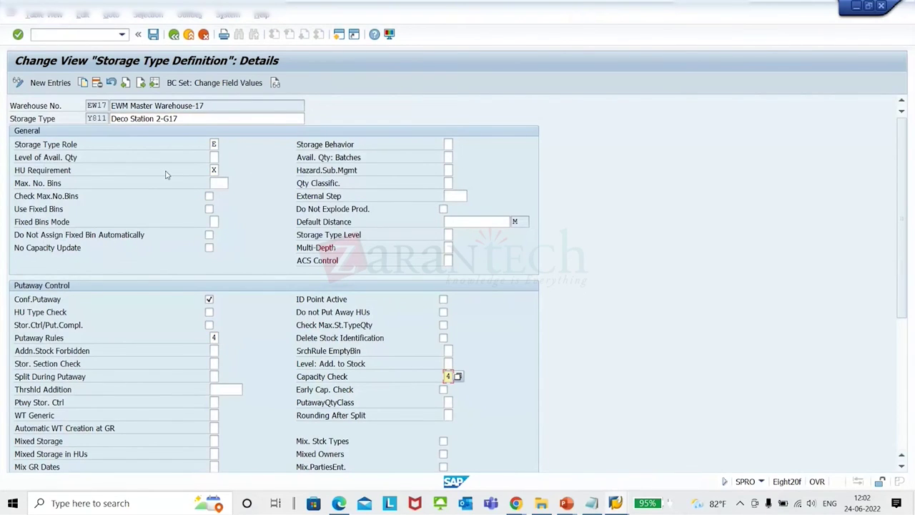
{"action": "left_click", "coordinate": [173, 34]}
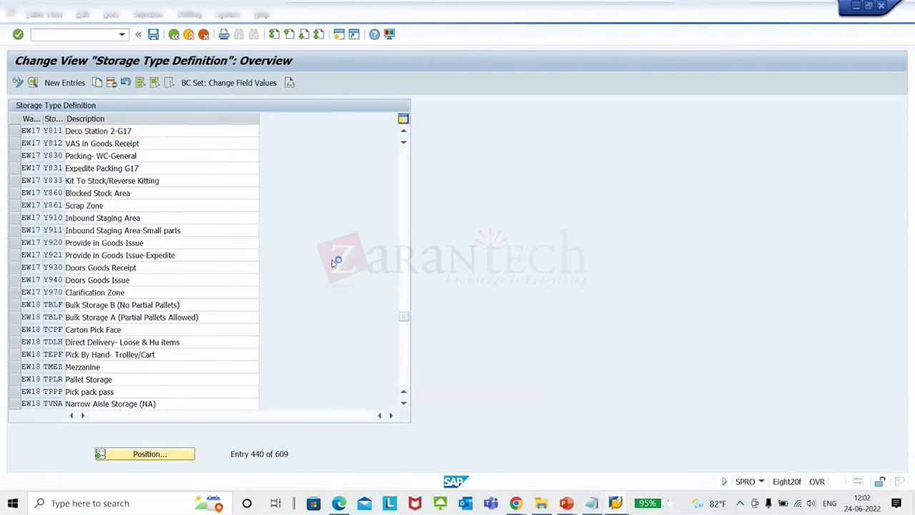
Step: Leave the storage type definition and open the storage bin mass change transaction /SCWM/LS11 in a new session
{"action": "key", "text": "alt+Tab"}
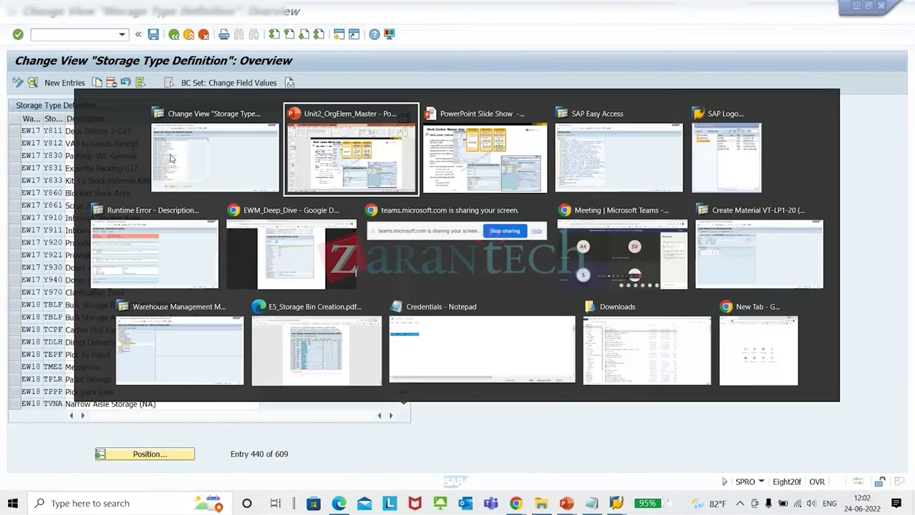
{"action": "key", "text": "alt+Tab"}
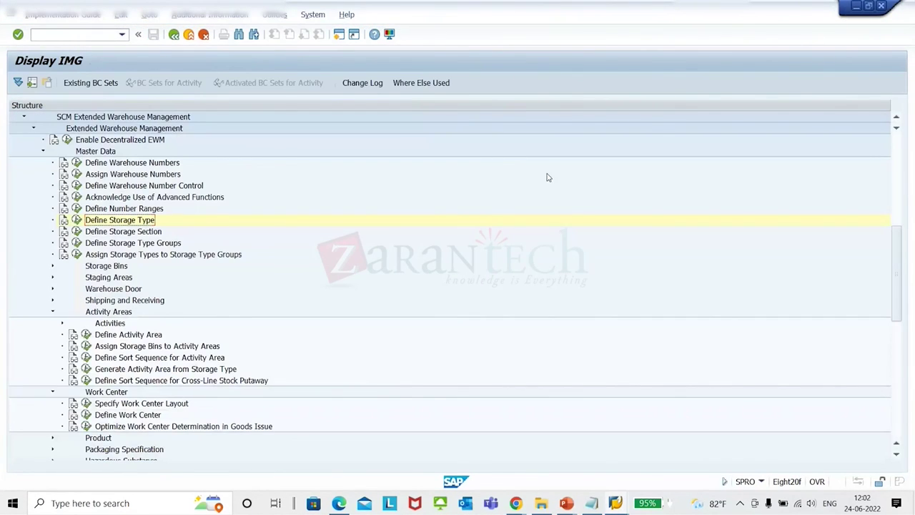
{"action": "left_click", "coordinate": [89, 35]}
{"action": "type", "text": "/O/SCWM/L"}
{"action": "type", "text": "S01"}
{"action": "key", "text": "Return"}
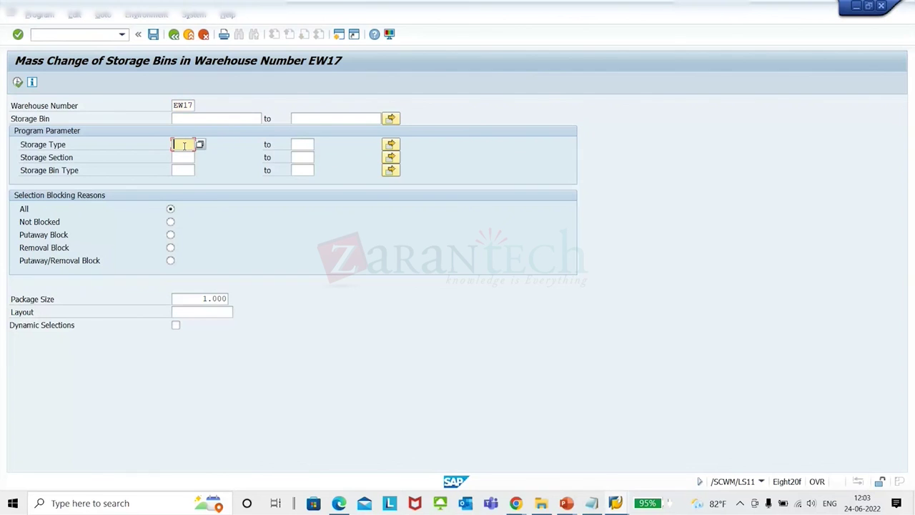
Step: List the EW17 storage bins that belong to storage types Y811 and Y831
{"action": "type", "text": "Y811"}
{"action": "left_click", "coordinate": [294, 145]}
{"action": "key", "text": "F8"}
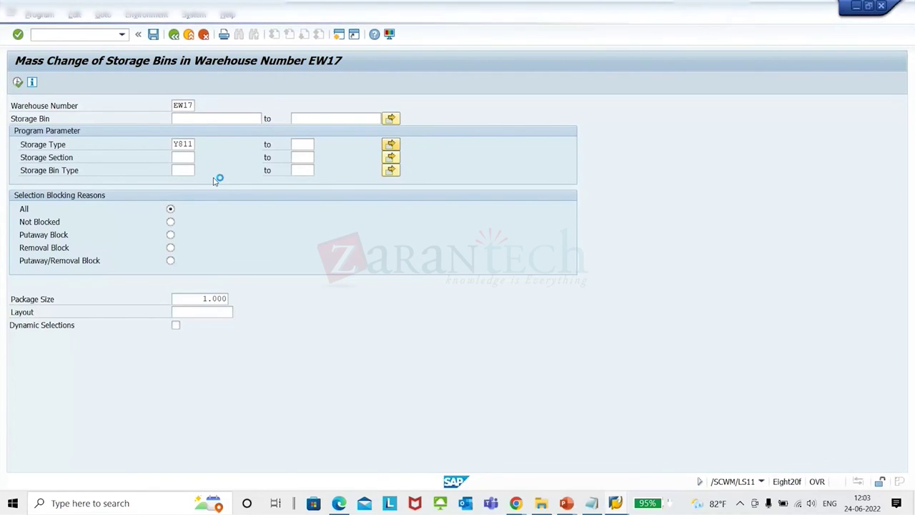
{"action": "left_click", "coordinate": [52, 190]}
{"action": "type", "text": "Y831"}
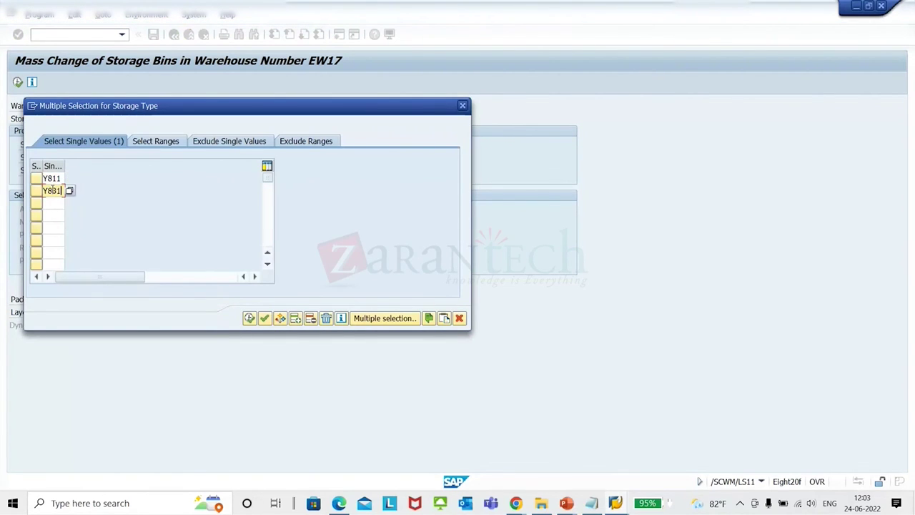
{"action": "left_click", "coordinate": [264, 318]}
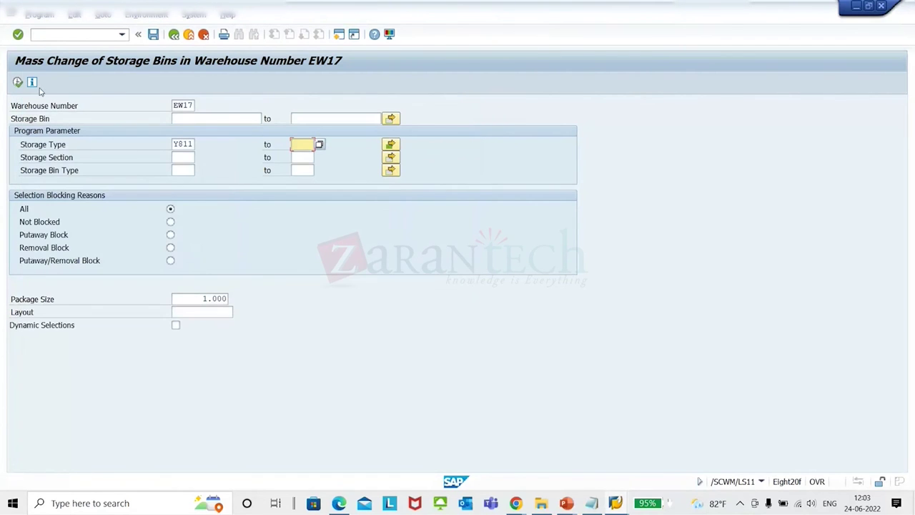
{"action": "left_click", "coordinate": [19, 83]}
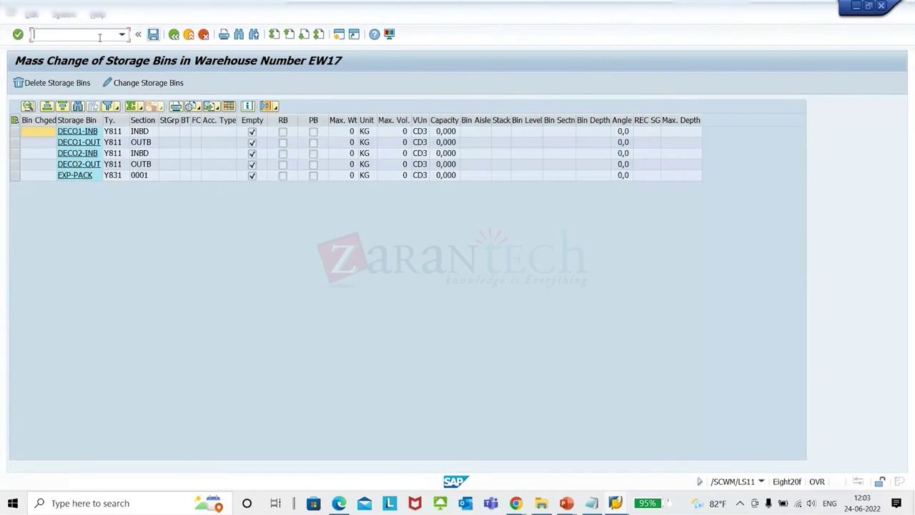
Step: Return to SAP Easy Access and expand Logistics, SCM Extended Warehouse Management down to the Extended Warehouse Management folder
{"action": "left_click", "coordinate": [173, 34]}
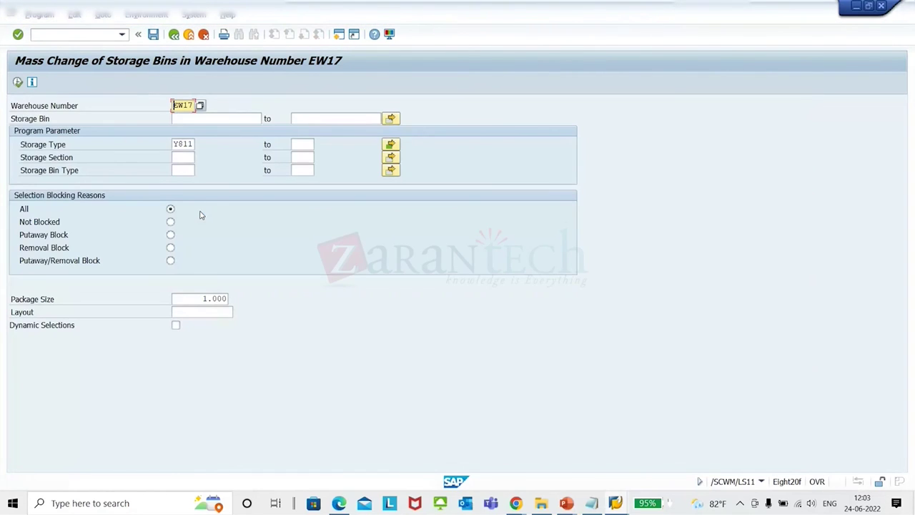
{"action": "left_click", "coordinate": [174, 35]}
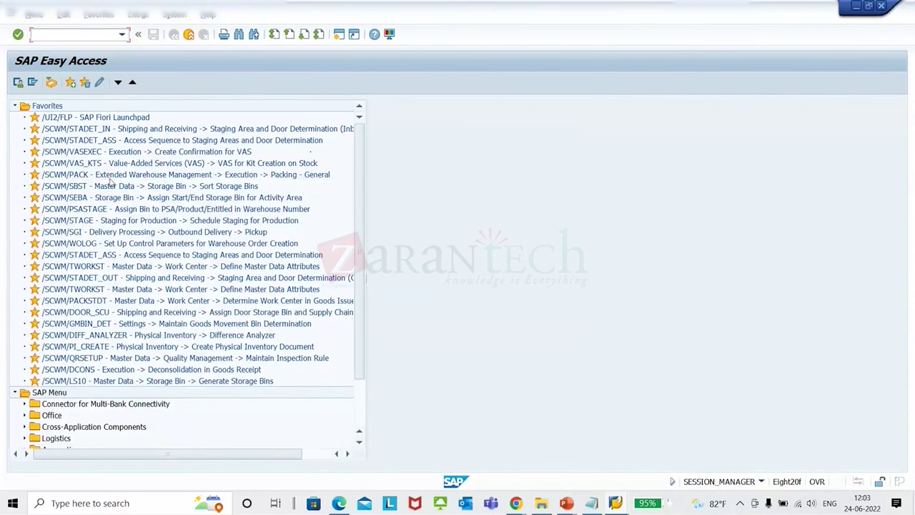
{"action": "scroll", "coordinate": [246, 422], "scroll_direction": "down", "scroll_amount": 2}
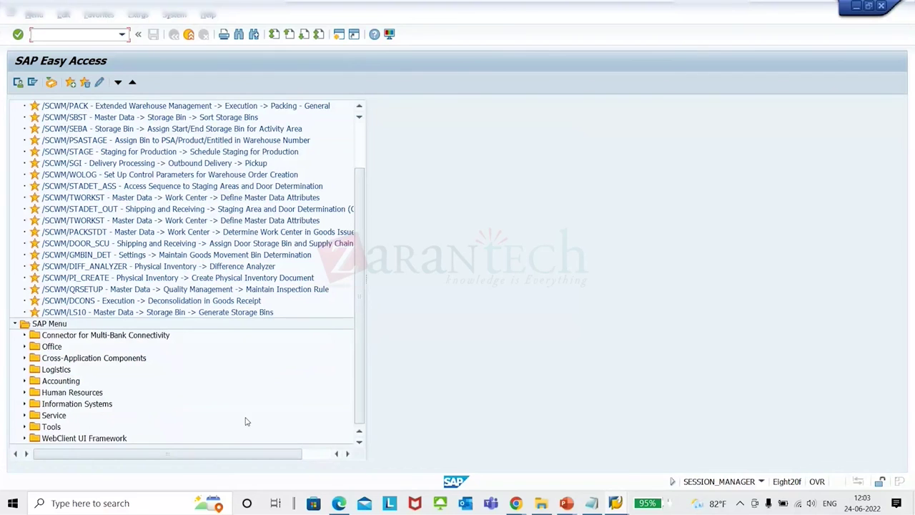
{"action": "double_click", "coordinate": [29, 371]}
{"action": "scroll", "coordinate": [168, 365], "scroll_direction": "down", "scroll_amount": 1}
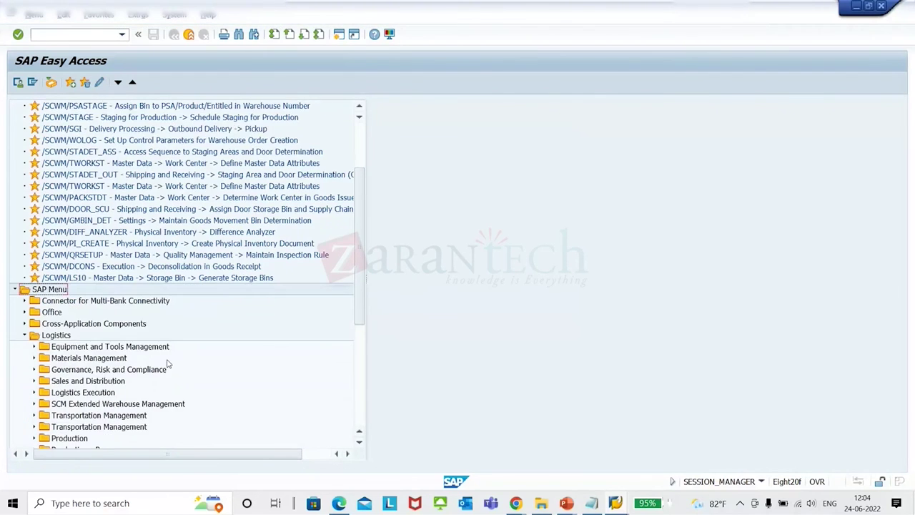
{"action": "scroll", "coordinate": [168, 364], "scroll_direction": "down", "scroll_amount": 3}
{"action": "double_click", "coordinate": [207, 287]}
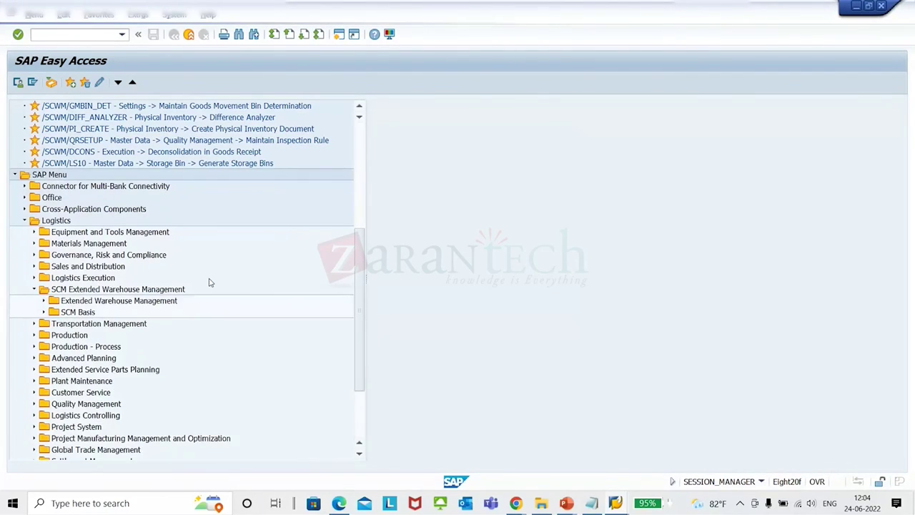
{"action": "scroll", "coordinate": [210, 283], "scroll_direction": "down", "scroll_amount": 3}
{"action": "left_click", "coordinate": [44, 209]}
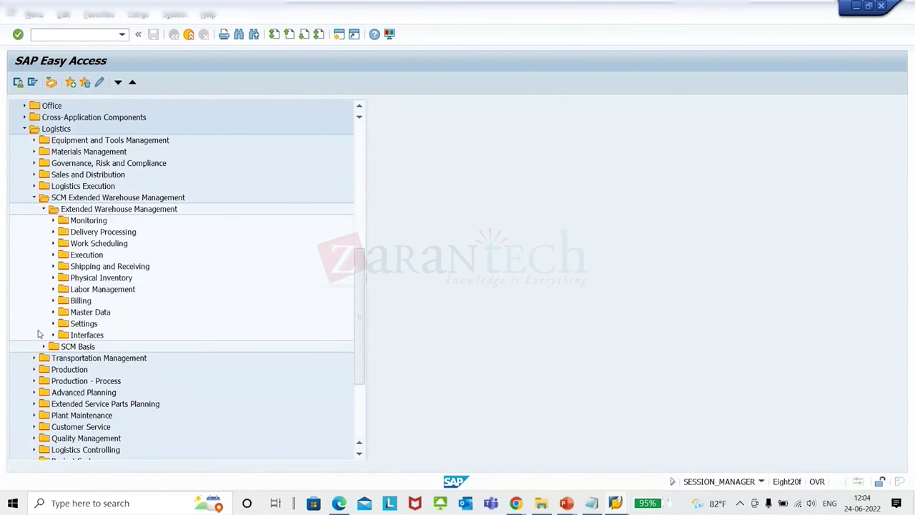
Step: Open Define Master Data Attributes (/SCWM/TWORKST) from the Work Center folder of the warehouse master data
{"action": "left_click", "coordinate": [54, 313]}
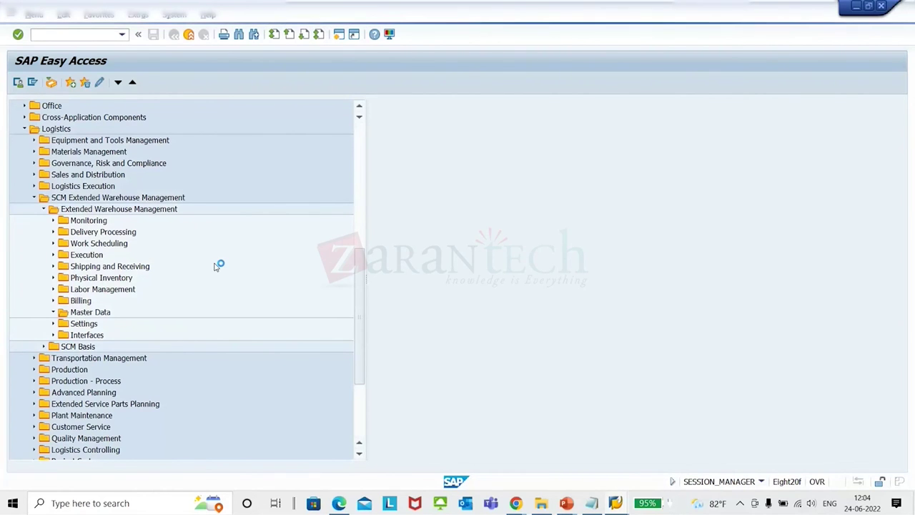
{"action": "scroll", "coordinate": [236, 303], "scroll_direction": "down", "scroll_amount": 2}
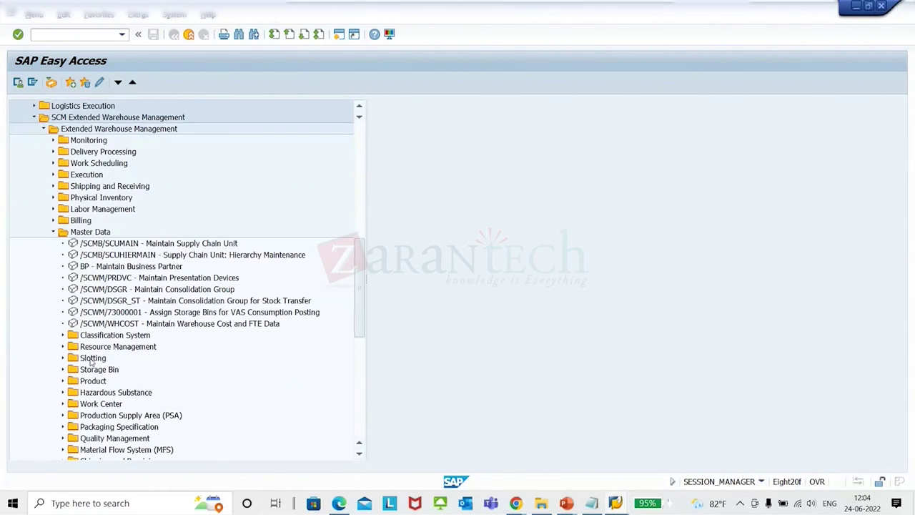
{"action": "left_click", "coordinate": [62, 404]}
{"action": "scroll", "coordinate": [254, 317], "scroll_direction": "down", "scroll_amount": 2}
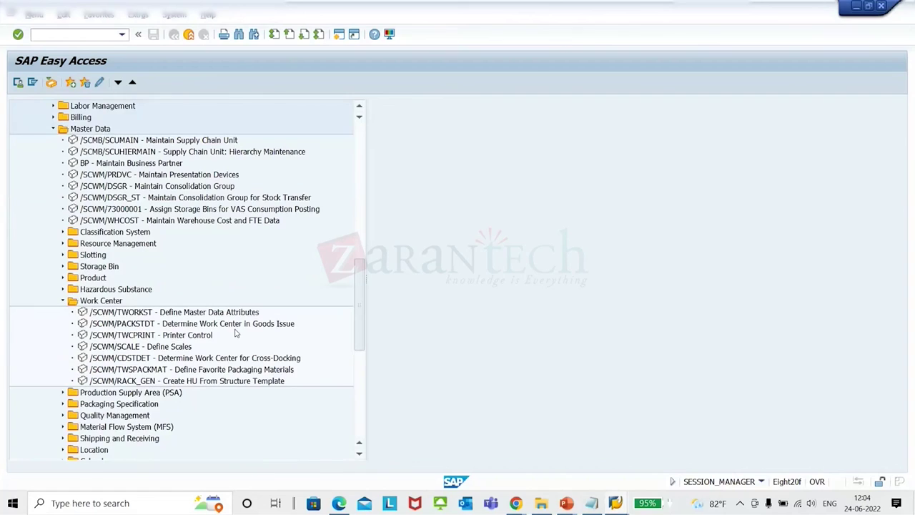
{"action": "double_click", "coordinate": [229, 311]}
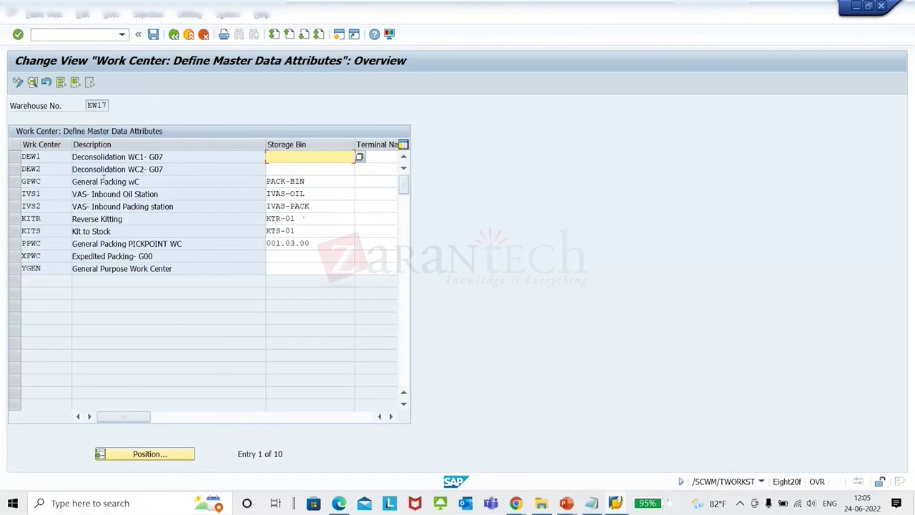
Step: Assign storage bin DECO1-OUT to deconsolidation work center DEW1, choosing it from the possible bins of storage type Y811
{"action": "left_click", "coordinate": [49, 156]}
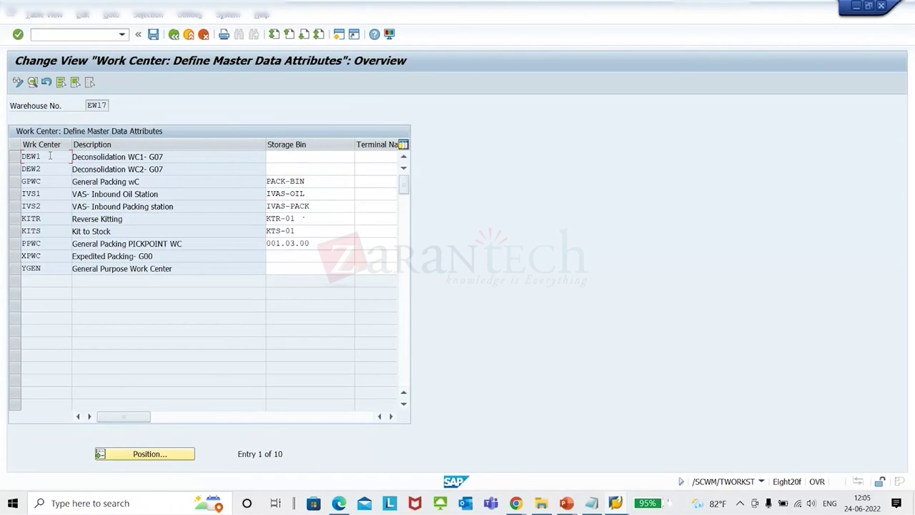
{"action": "left_click", "coordinate": [321, 158]}
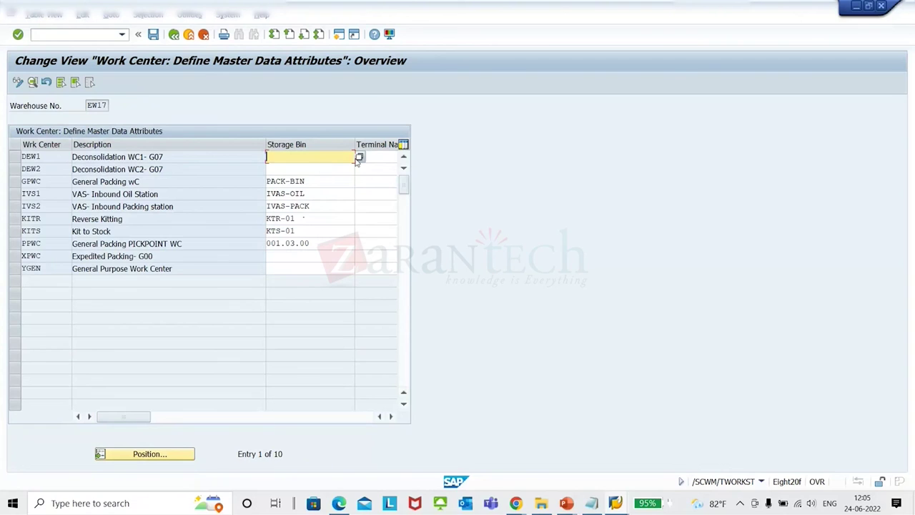
{"action": "left_click", "coordinate": [319, 173]}
{"action": "key", "text": "F4"}
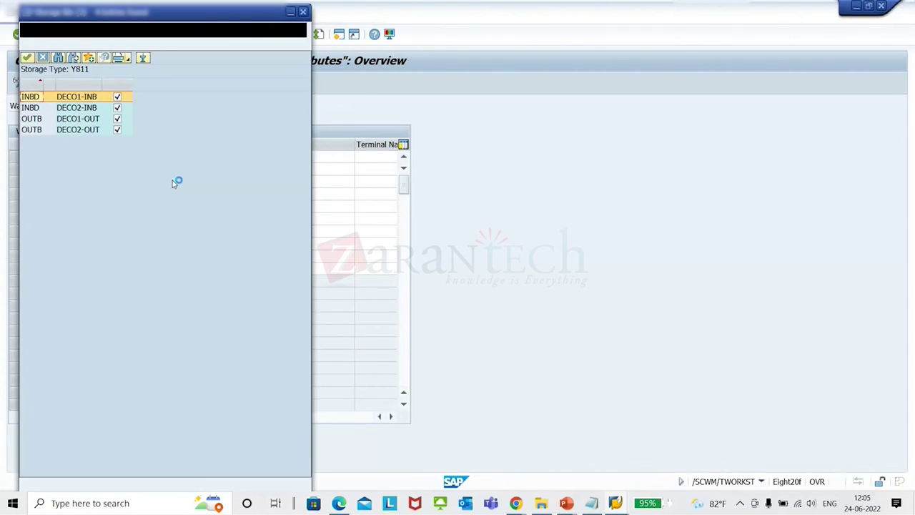
{"action": "double_click", "coordinate": [80, 121]}
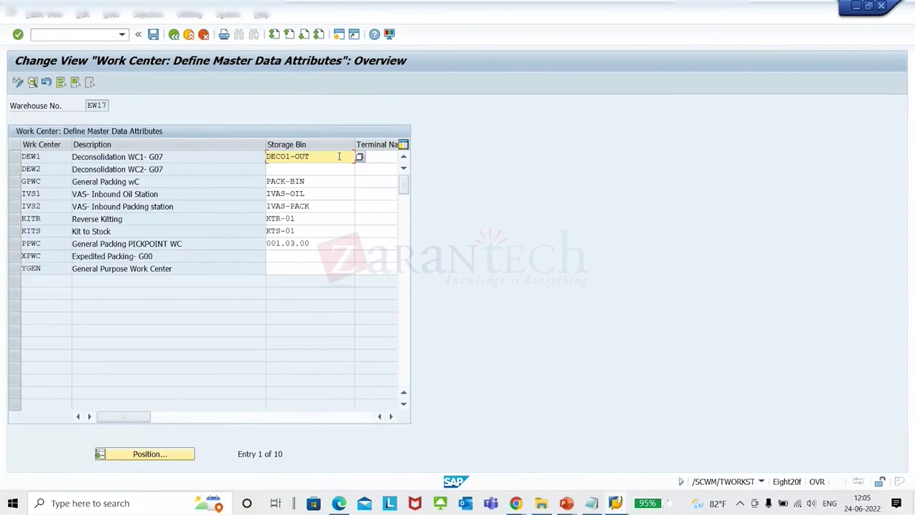
Step: Assign storage bin DECO2-OUT to deconsolidation work center DEW2
{"action": "left_click", "coordinate": [349, 171]}
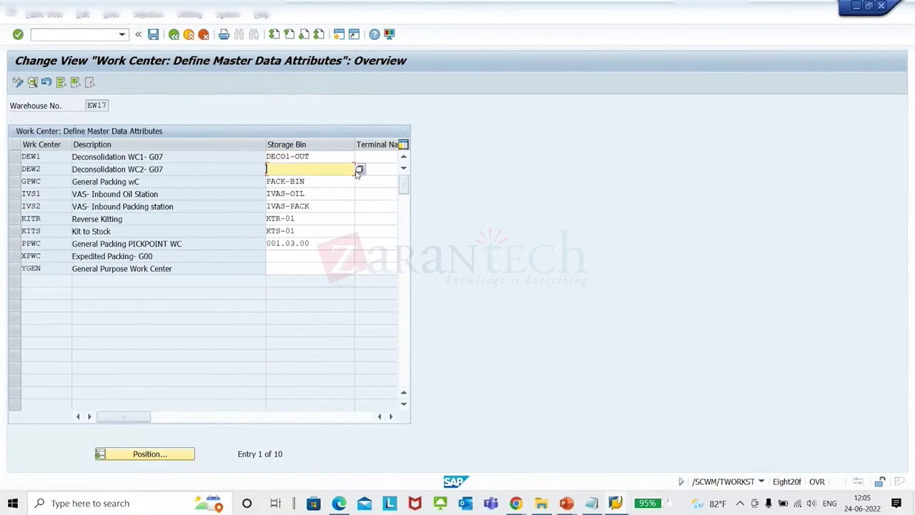
{"action": "left_click", "coordinate": [319, 156]}
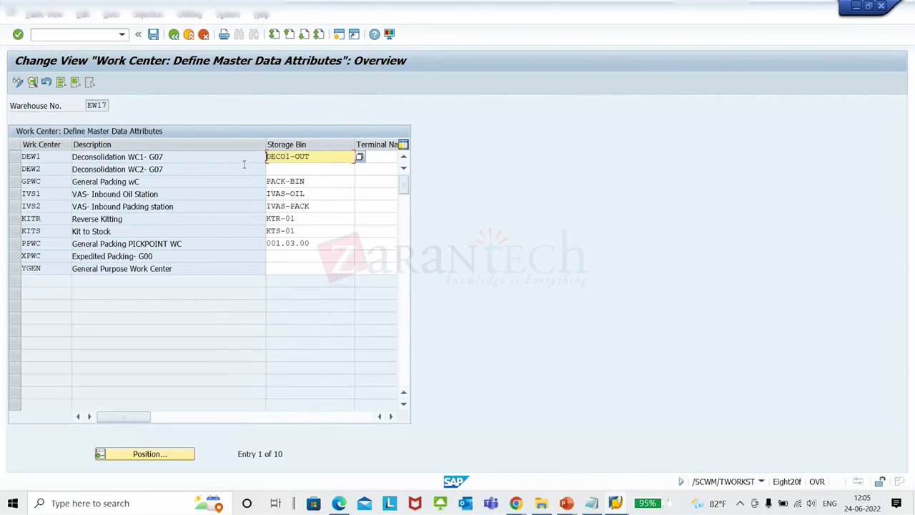
{"action": "left_click", "coordinate": [286, 169]}
{"action": "type", "text": "DECO1-OUT"}
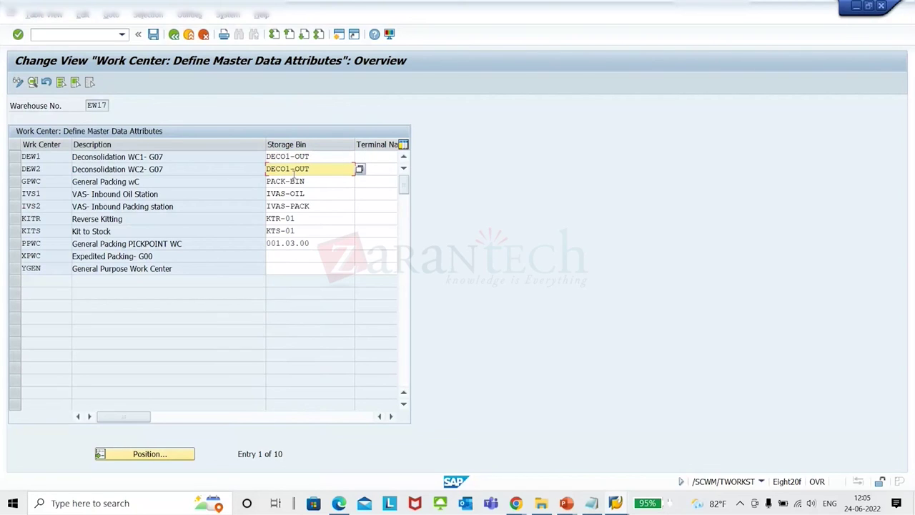
{"action": "type", "text": "2"}
Step: Display the master data attribute details of work center DEW1
{"action": "left_click", "coordinate": [302, 259]}
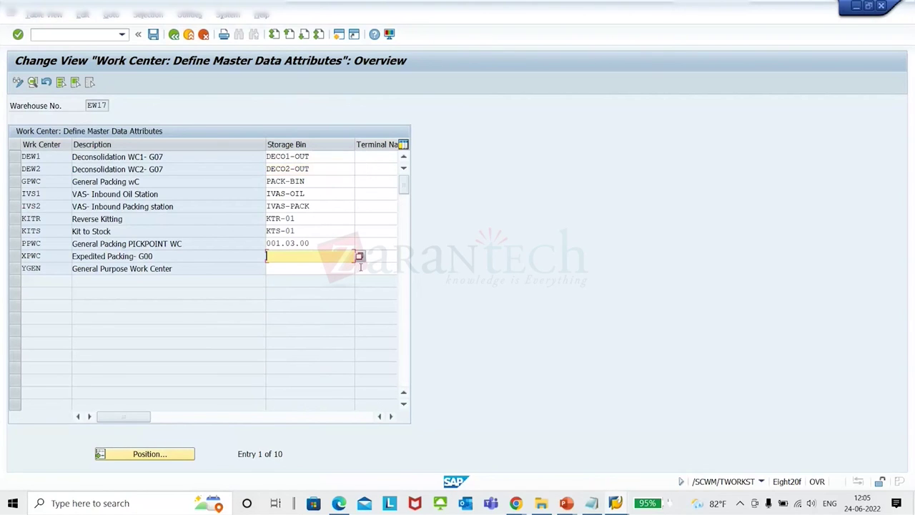
{"action": "left_click", "coordinate": [146, 261]}
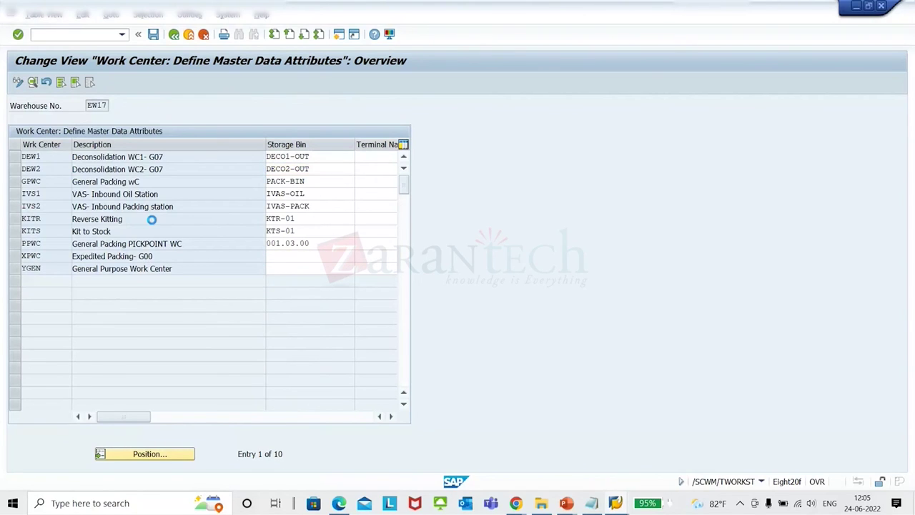
{"action": "left_click", "coordinate": [88, 85]}
{"action": "double_click", "coordinate": [220, 157]}
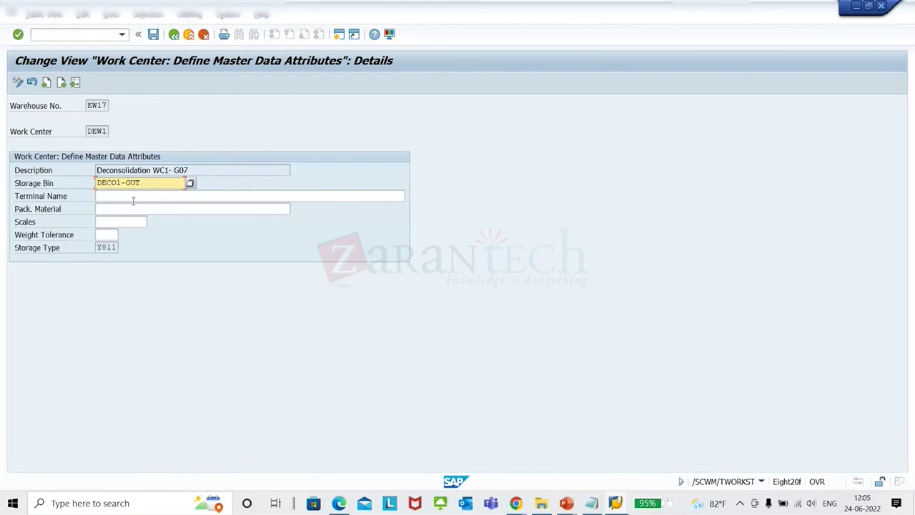
Step: Check the terminal name, packaging material, scales and weight tolerance fields of DEW1, then save the work center attributes and return to the overview
{"action": "left_click", "coordinate": [131, 197]}
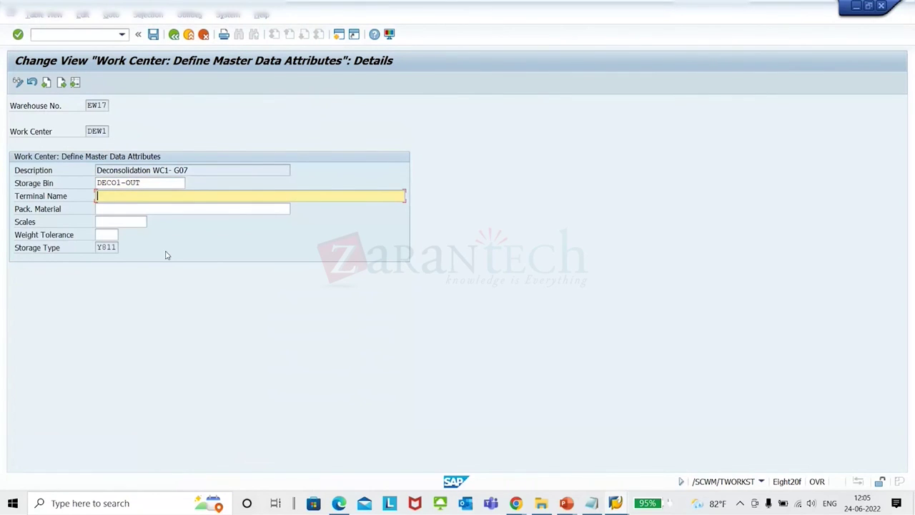
{"action": "left_click", "coordinate": [146, 212]}
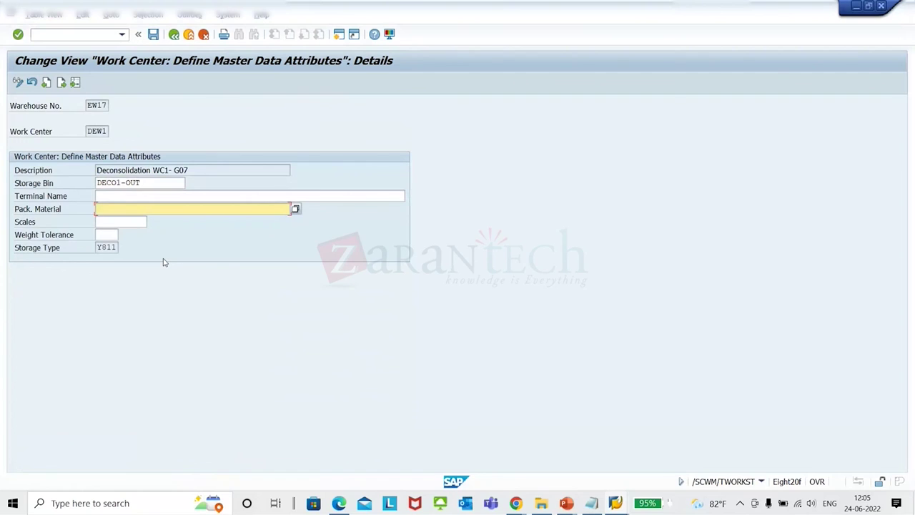
{"action": "left_click", "coordinate": [125, 222]}
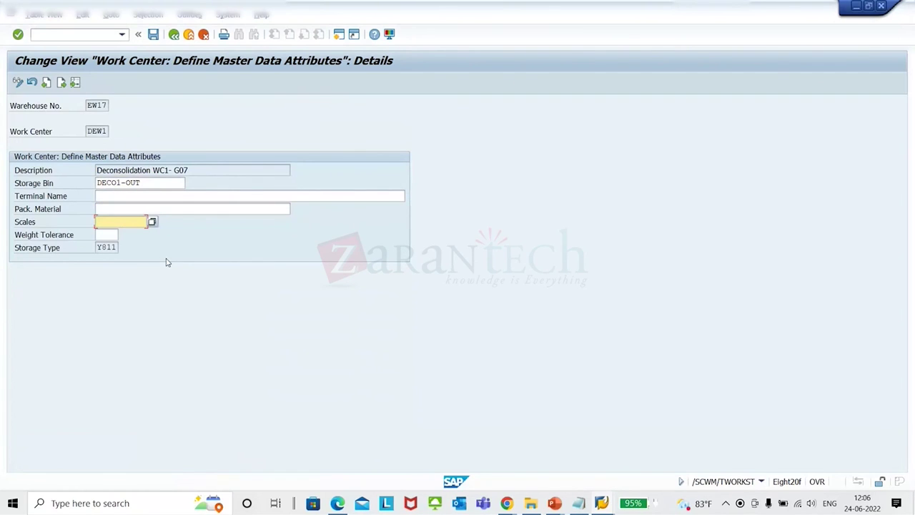
{"action": "left_click", "coordinate": [112, 236]}
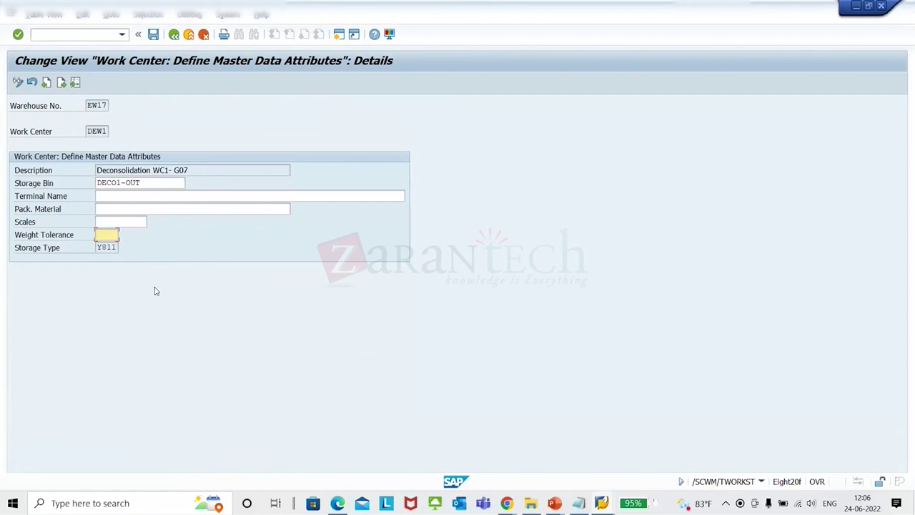
{"action": "left_click", "coordinate": [153, 34]}
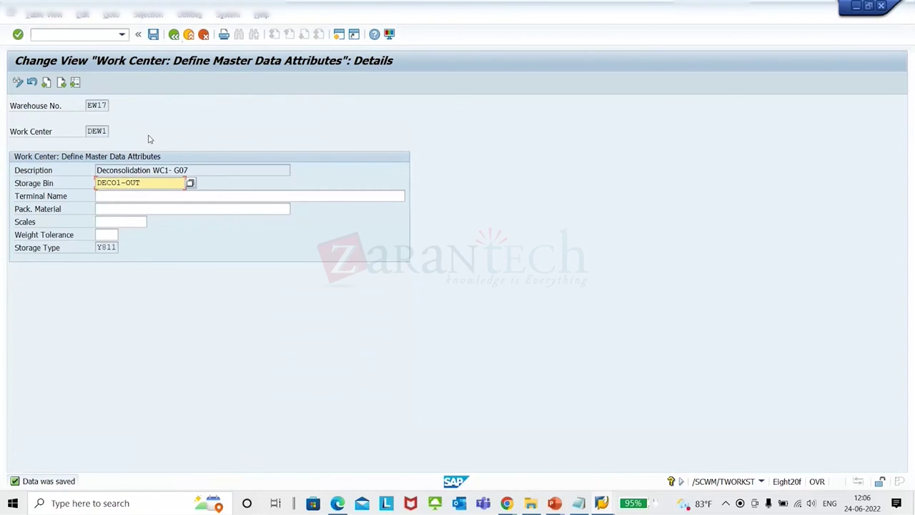
{"action": "left_click", "coordinate": [174, 35]}
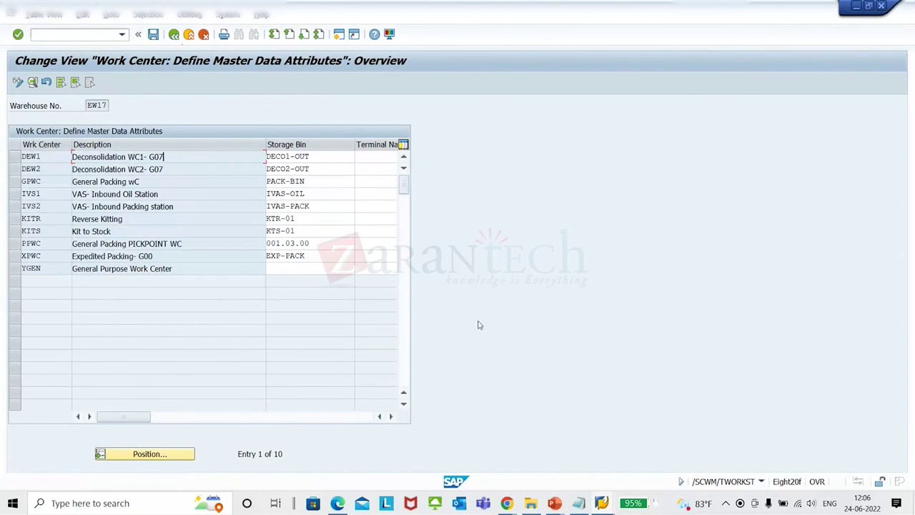
Step: Switch to the E7_Maintain WC_for Packing & DECO.pdf exercise in Google Drive and review its packing work center specification
{"action": "key", "text": "alt+Tab"}
{"action": "key", "text": "alt+Tab"}
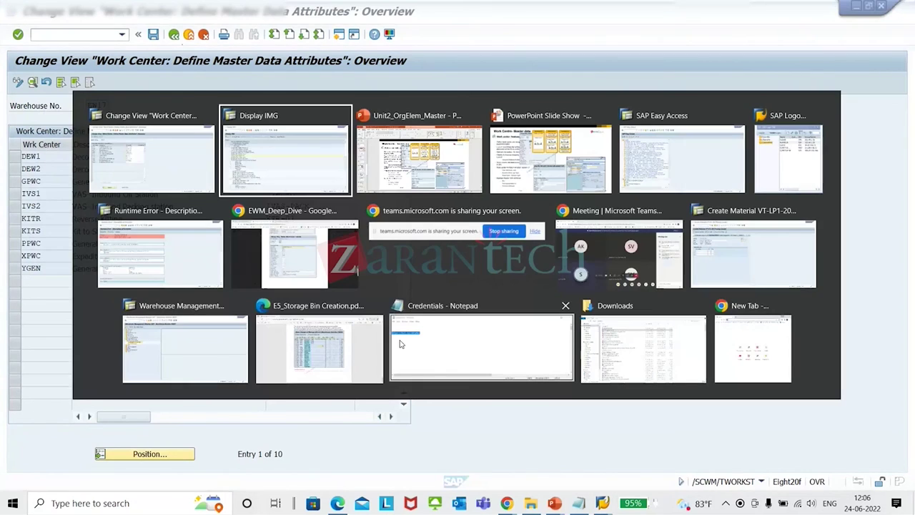
{"action": "key", "text": "alt+Tab"}
{"action": "key", "text": "alt+Tab"}
{"action": "key", "text": "alt+Tab"}
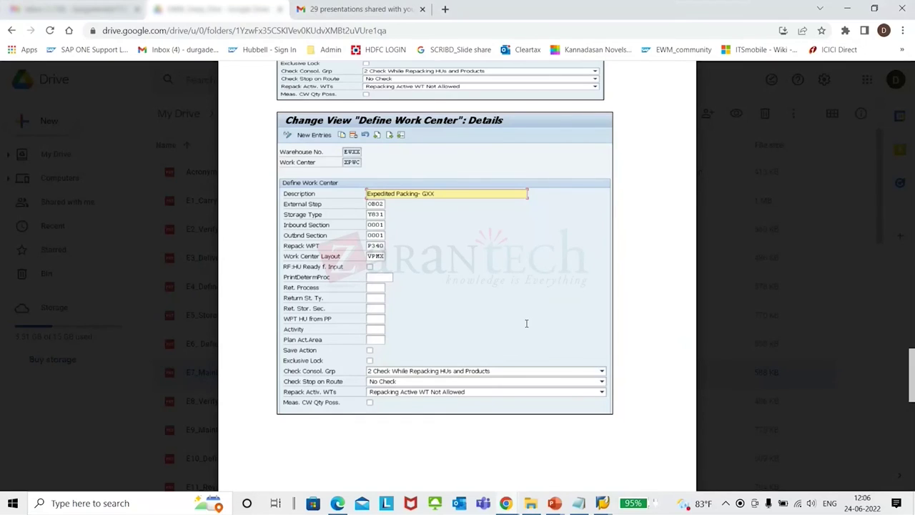
{"action": "scroll", "coordinate": [508, 301], "scroll_direction": "down", "scroll_amount": 5}
{"action": "scroll", "coordinate": [508, 301], "scroll_direction": "up", "scroll_amount": 5}
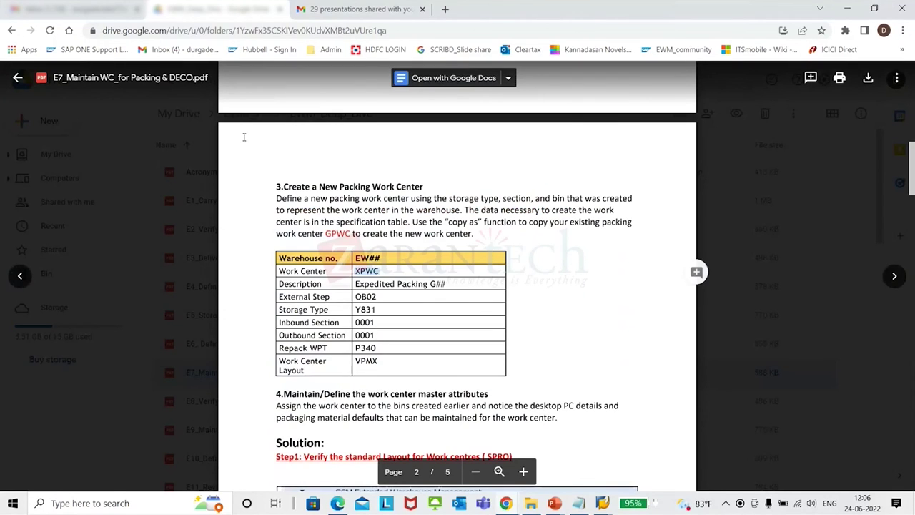
Step: Open E6_ Define Activity Area_Bin Sorting.pdf from the EWM_Deep_Dive folder, review its activity area and bin change instructions, and close it
{"action": "left_click", "coordinate": [17, 80]}
{"action": "double_click", "coordinate": [255, 345]}
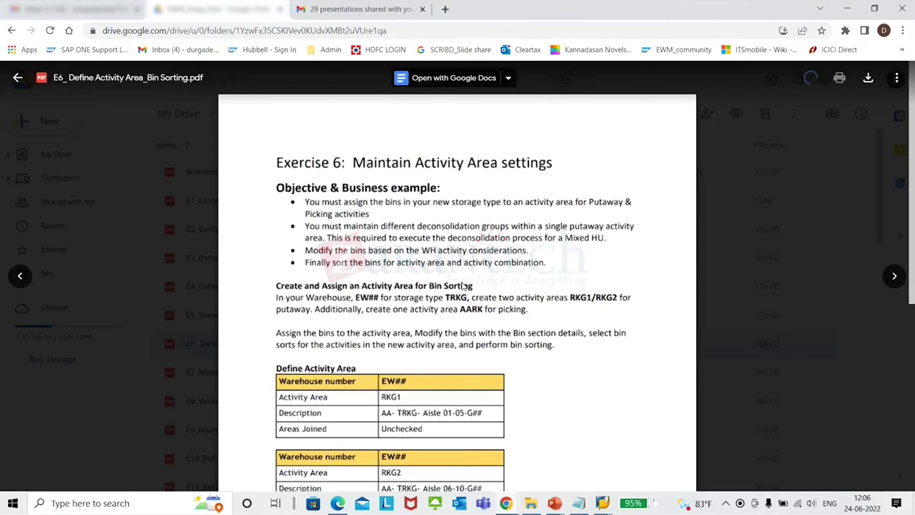
{"action": "scroll", "coordinate": [466, 286], "scroll_direction": "down", "scroll_amount": 5}
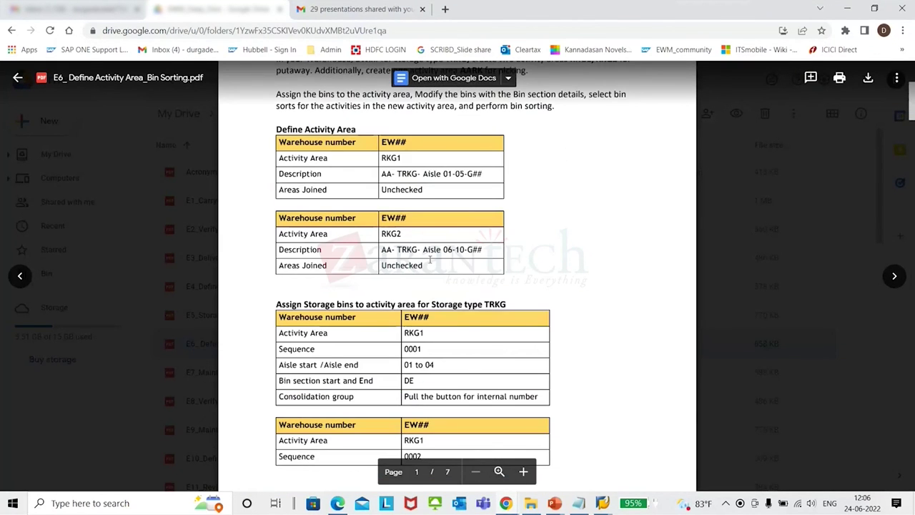
{"action": "scroll", "coordinate": [430, 261], "scroll_direction": "down", "scroll_amount": 15}
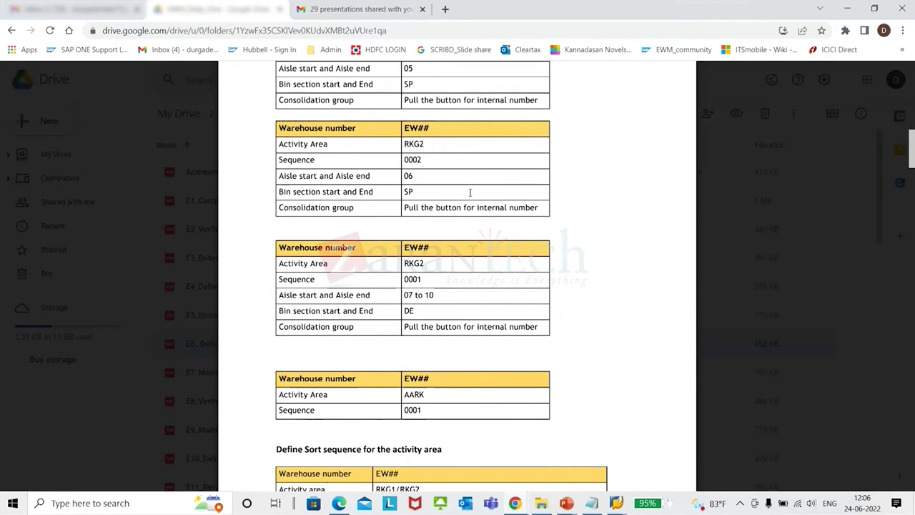
{"action": "scroll", "coordinate": [470, 192], "scroll_direction": "down", "scroll_amount": 5}
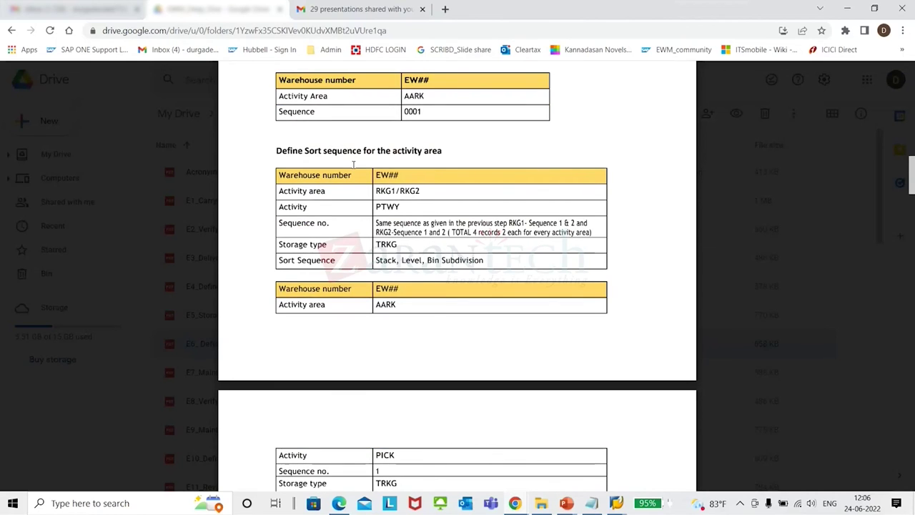
{"action": "scroll", "coordinate": [353, 165], "scroll_direction": "down", "scroll_amount": 15}
{"action": "scroll", "coordinate": [476, 302], "scroll_direction": "down", "scroll_amount": 20}
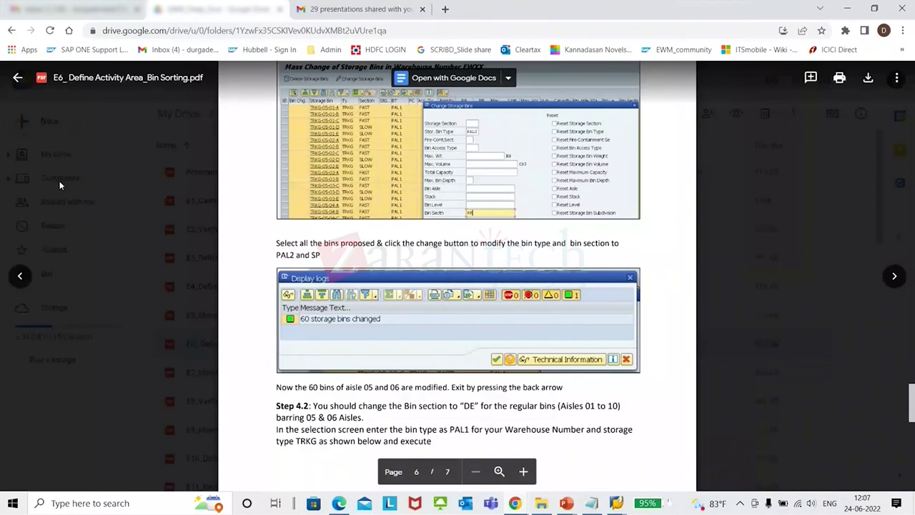
{"action": "left_click", "coordinate": [17, 77]}
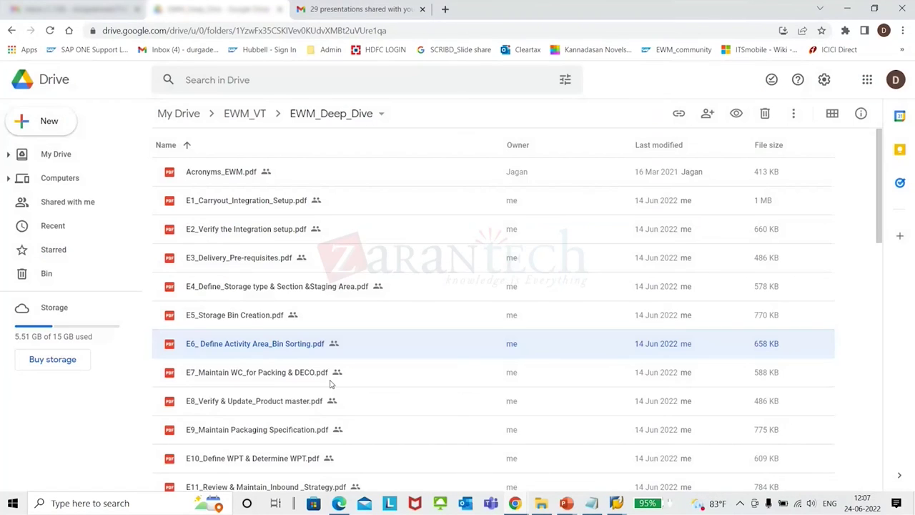
Step: Open E8_Verify & Update_Product master.pdf from the folder and read the exercise objectives and key observations
{"action": "left_click", "coordinate": [266, 379]}
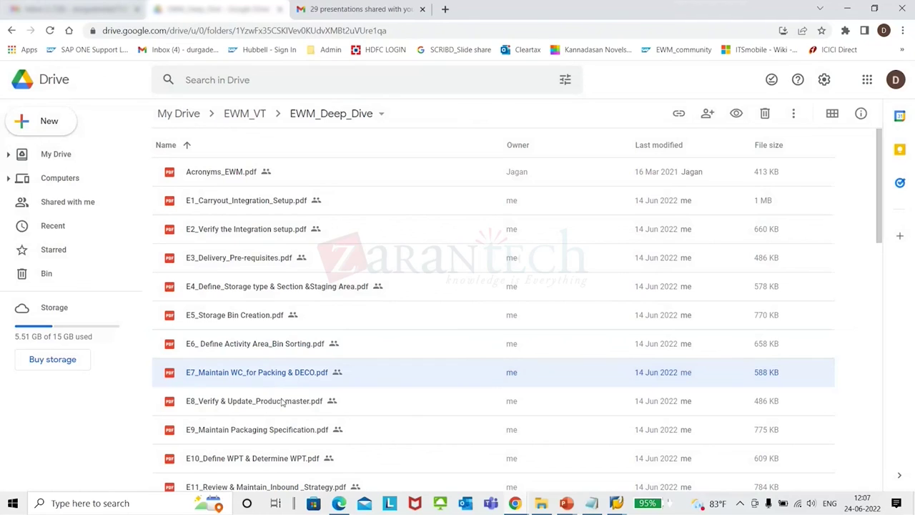
{"action": "left_click", "coordinate": [280, 402]}
{"action": "double_click", "coordinate": [280, 402]}
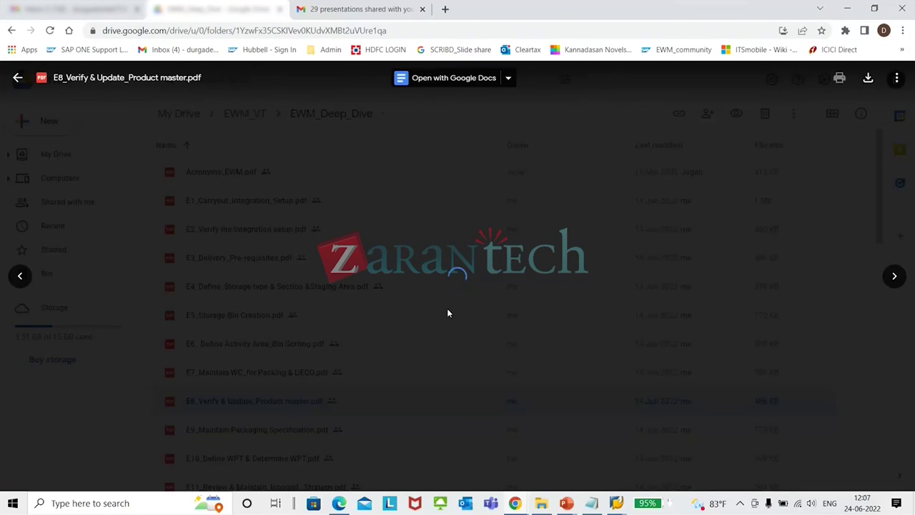
{"action": "scroll", "coordinate": [345, 276], "scroll_direction": "down", "scroll_amount": 5}
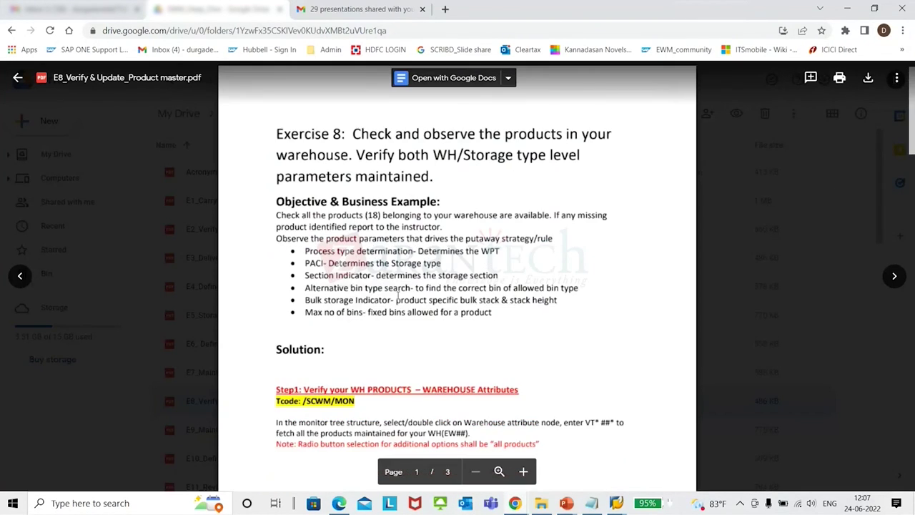
{"action": "scroll", "coordinate": [345, 276], "scroll_direction": "down", "scroll_amount": 5}
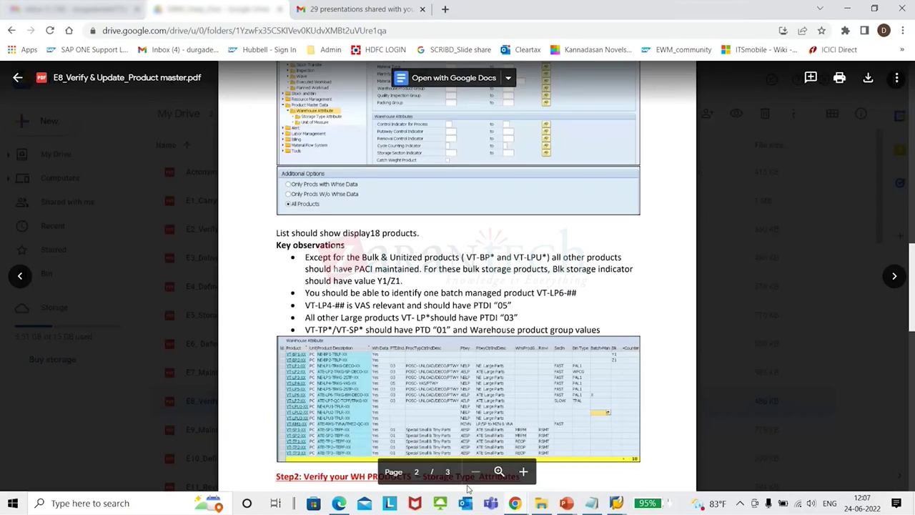
Step: Enlarge the E8 document and examine the Warehouse Attribute product table above Step 2
{"action": "left_click", "coordinate": [524, 473]}
{"action": "scroll", "coordinate": [713, 357], "scroll_direction": "down", "scroll_amount": 4}
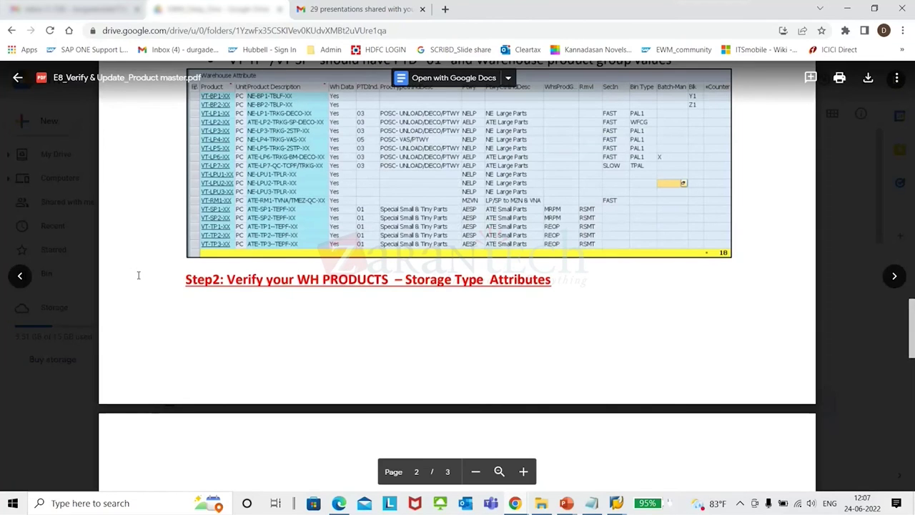
{"action": "scroll", "coordinate": [141, 278], "scroll_direction": "up", "scroll_amount": 1}
{"action": "scroll", "coordinate": [141, 278], "scroll_direction": "up", "scroll_amount": 1}
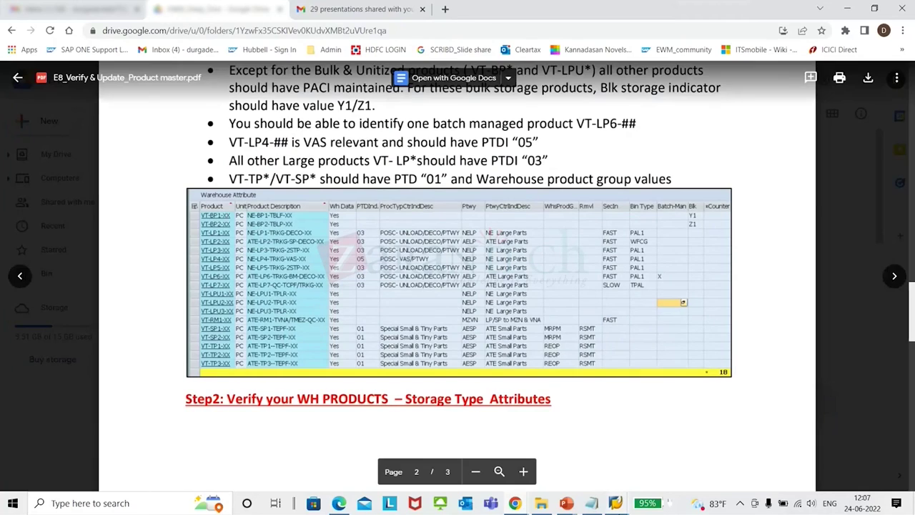
{"action": "left_click", "coordinate": [524, 473]}
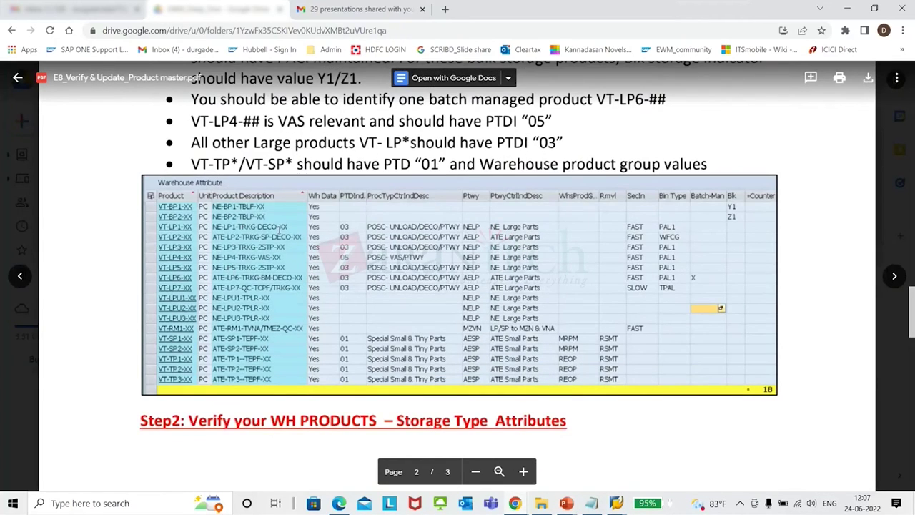